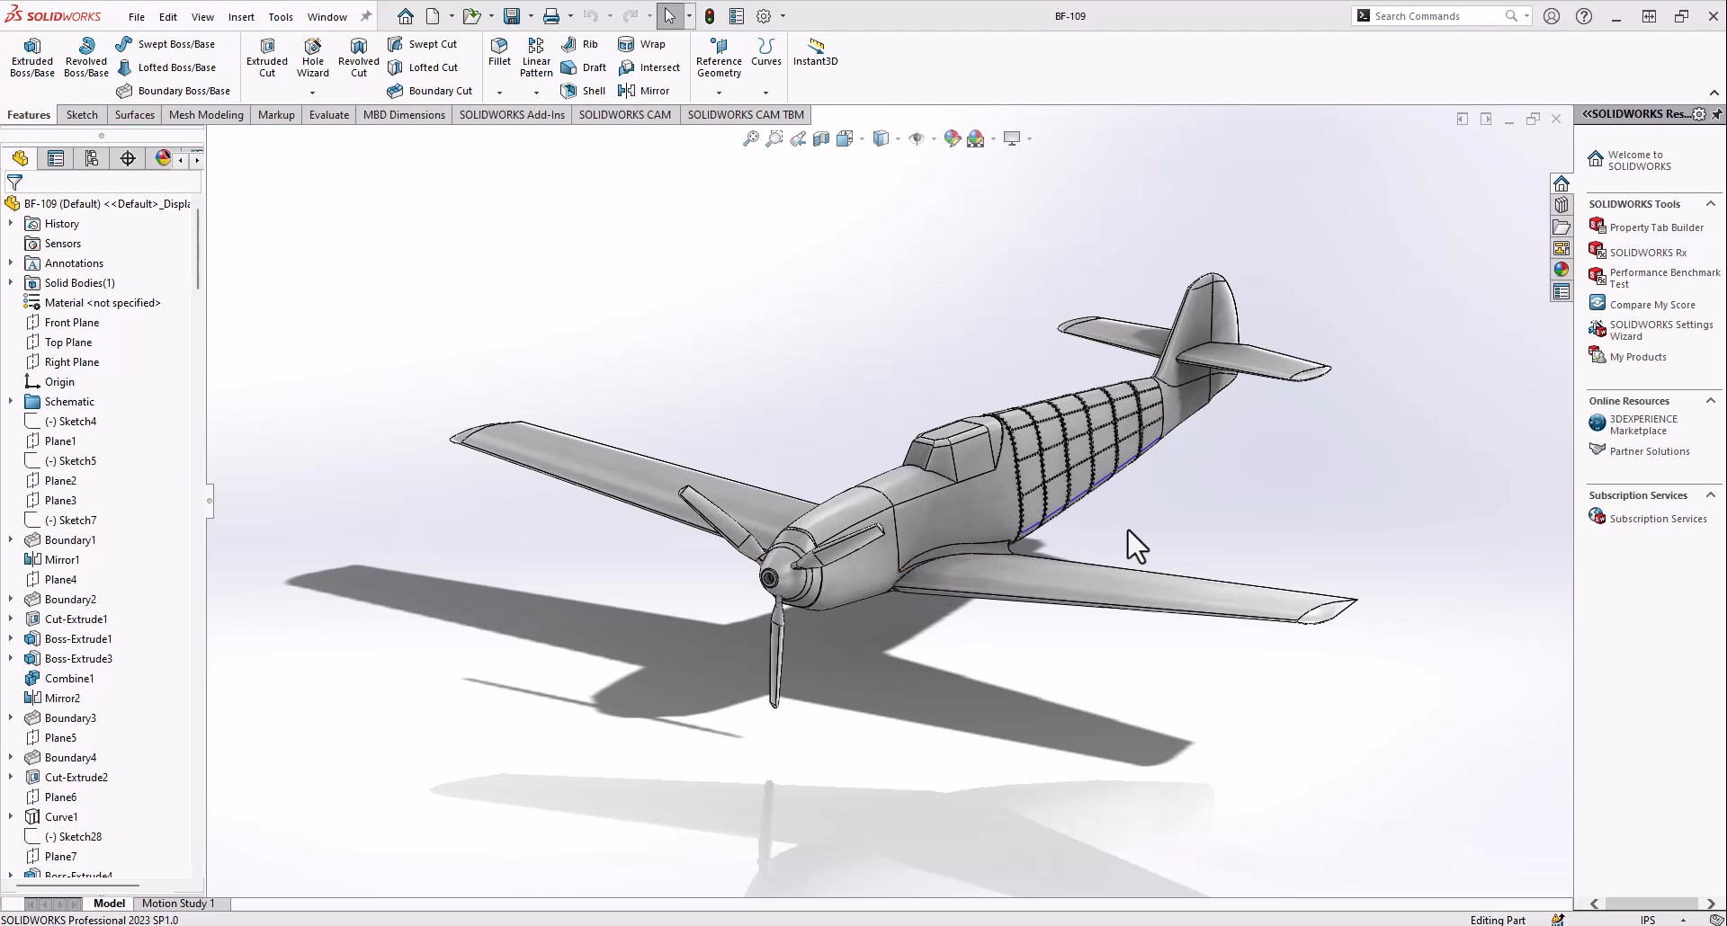
Examine the aircraft and its riveted rear fuselage panels with Perspective display turned on, then turn Perspective off
{"action": "scroll", "coordinate": [1125, 524], "scroll_direction": "up", "scroll_amount": 1}
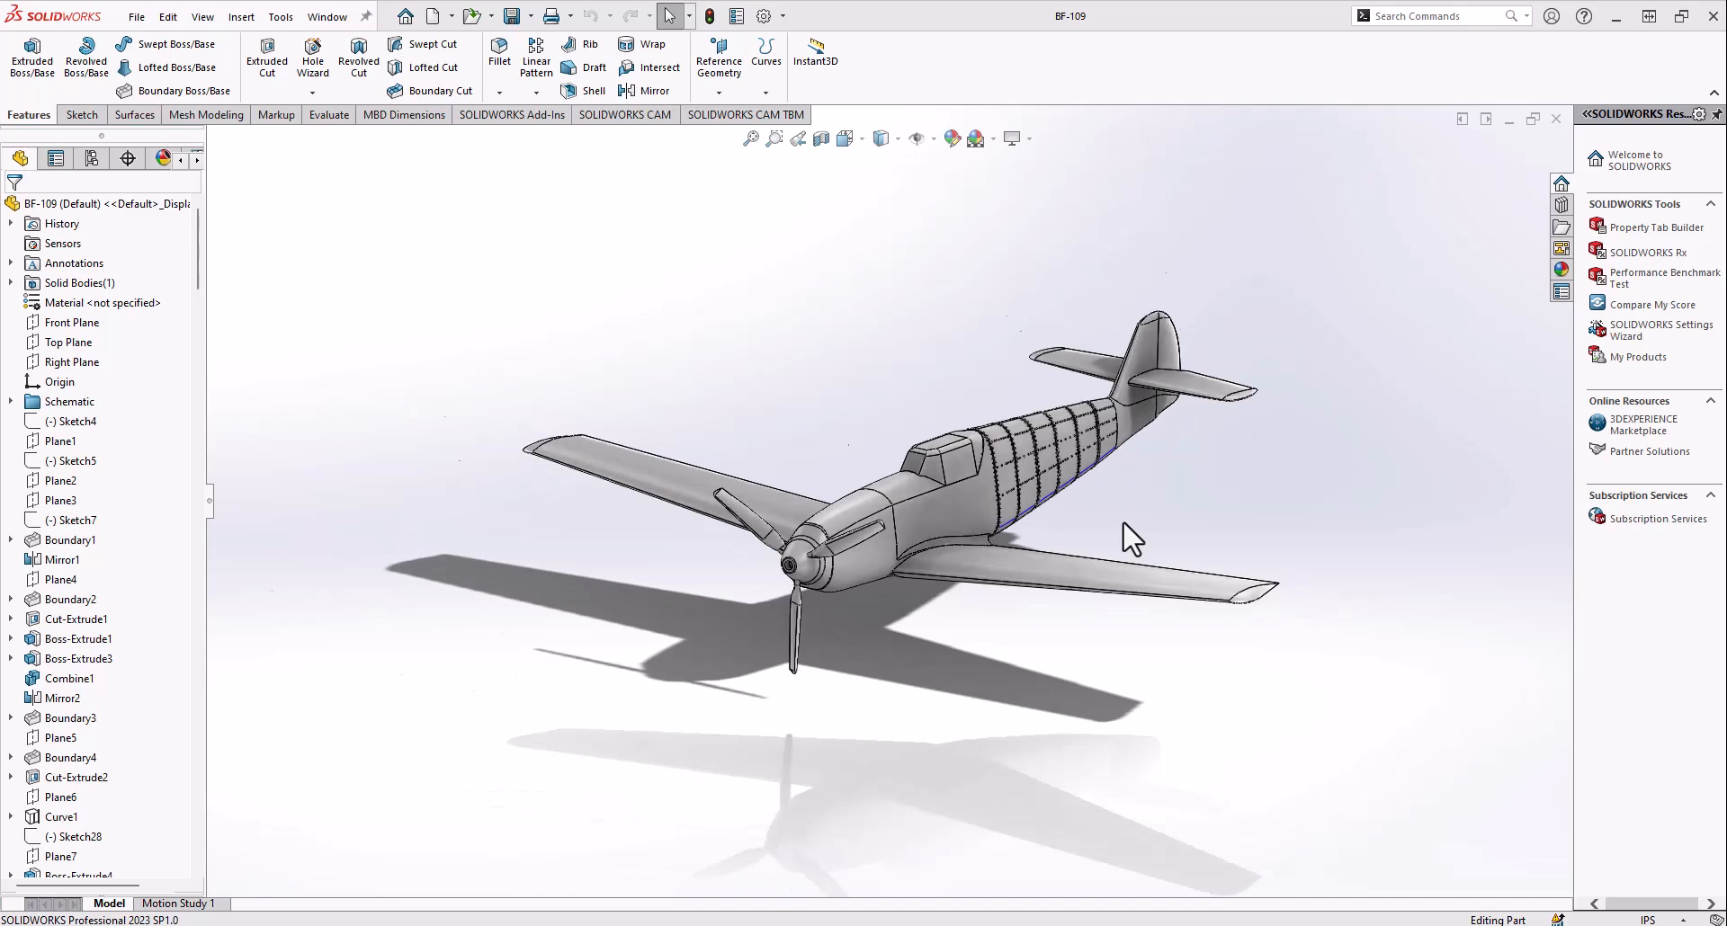
{"action": "scroll", "coordinate": [1125, 524], "scroll_direction": "down", "scroll_amount": 1}
{"action": "middle_click_drag", "start_coordinate": [996, 493], "coordinate": [1011, 444]}
{"action": "left_click", "coordinate": [1011, 144]}
{"action": "left_click", "coordinate": [1023, 223]}
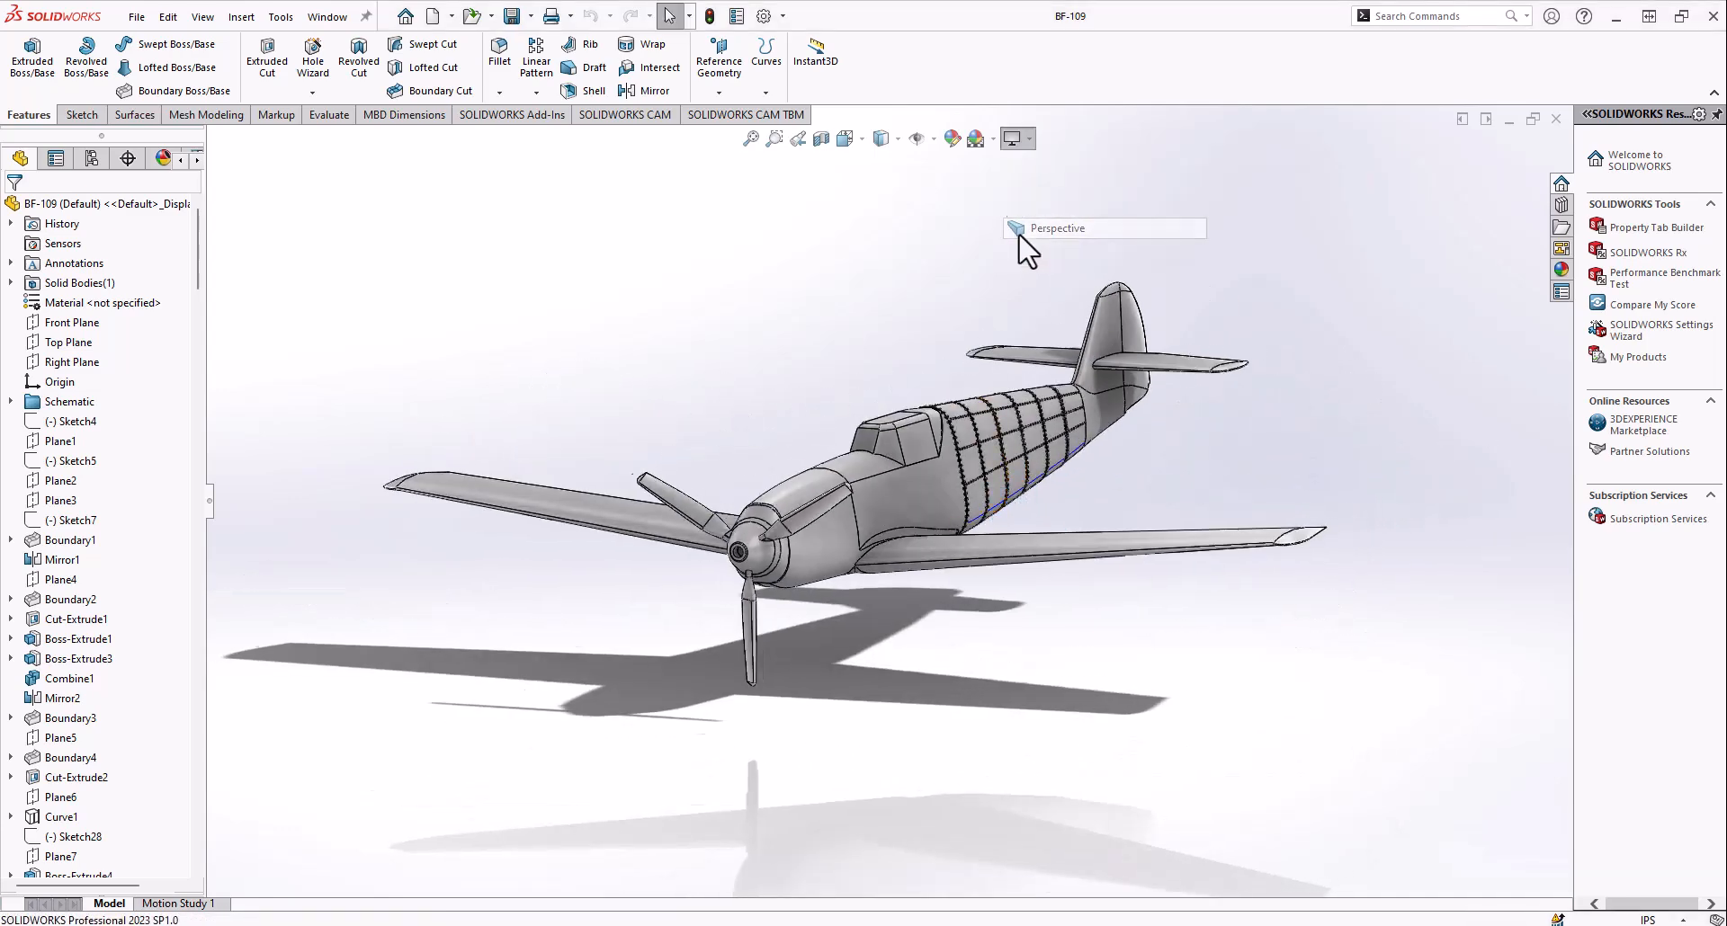
{"action": "middle_click_drag", "start_coordinate": [889, 352], "coordinate": [960, 540]}
{"action": "scroll", "coordinate": [956, 513], "scroll_direction": "down", "scroll_amount": 5}
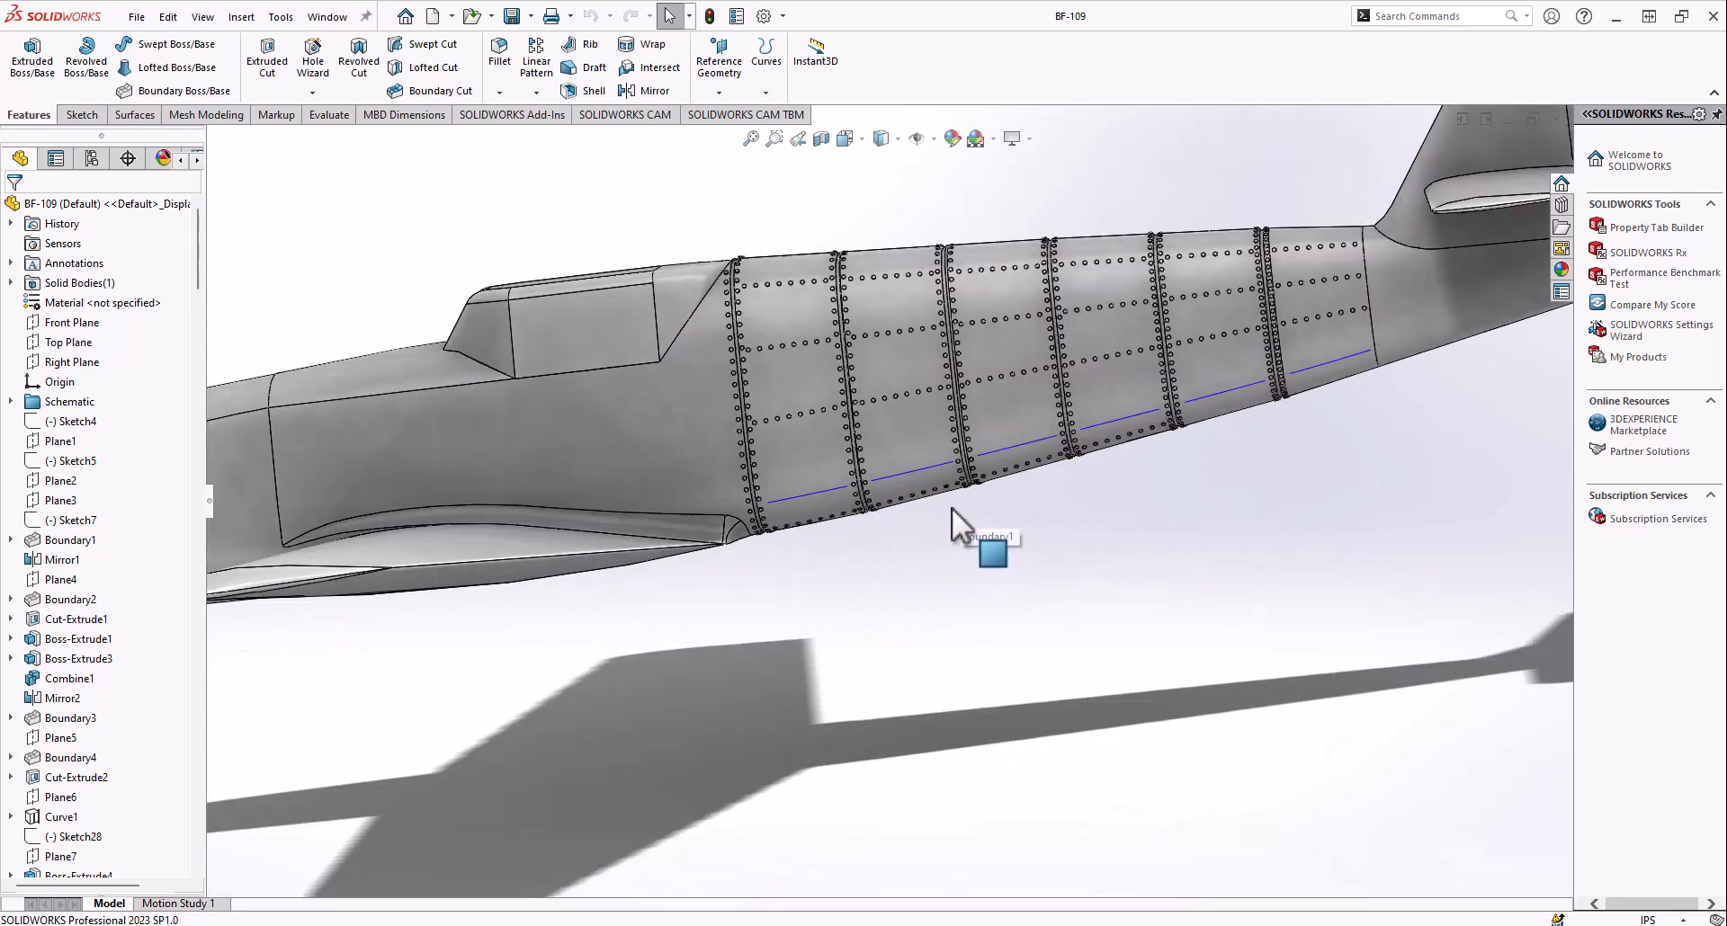
{"action": "middle_click_drag", "start_coordinate": [866, 315], "coordinate": [937, 315]}
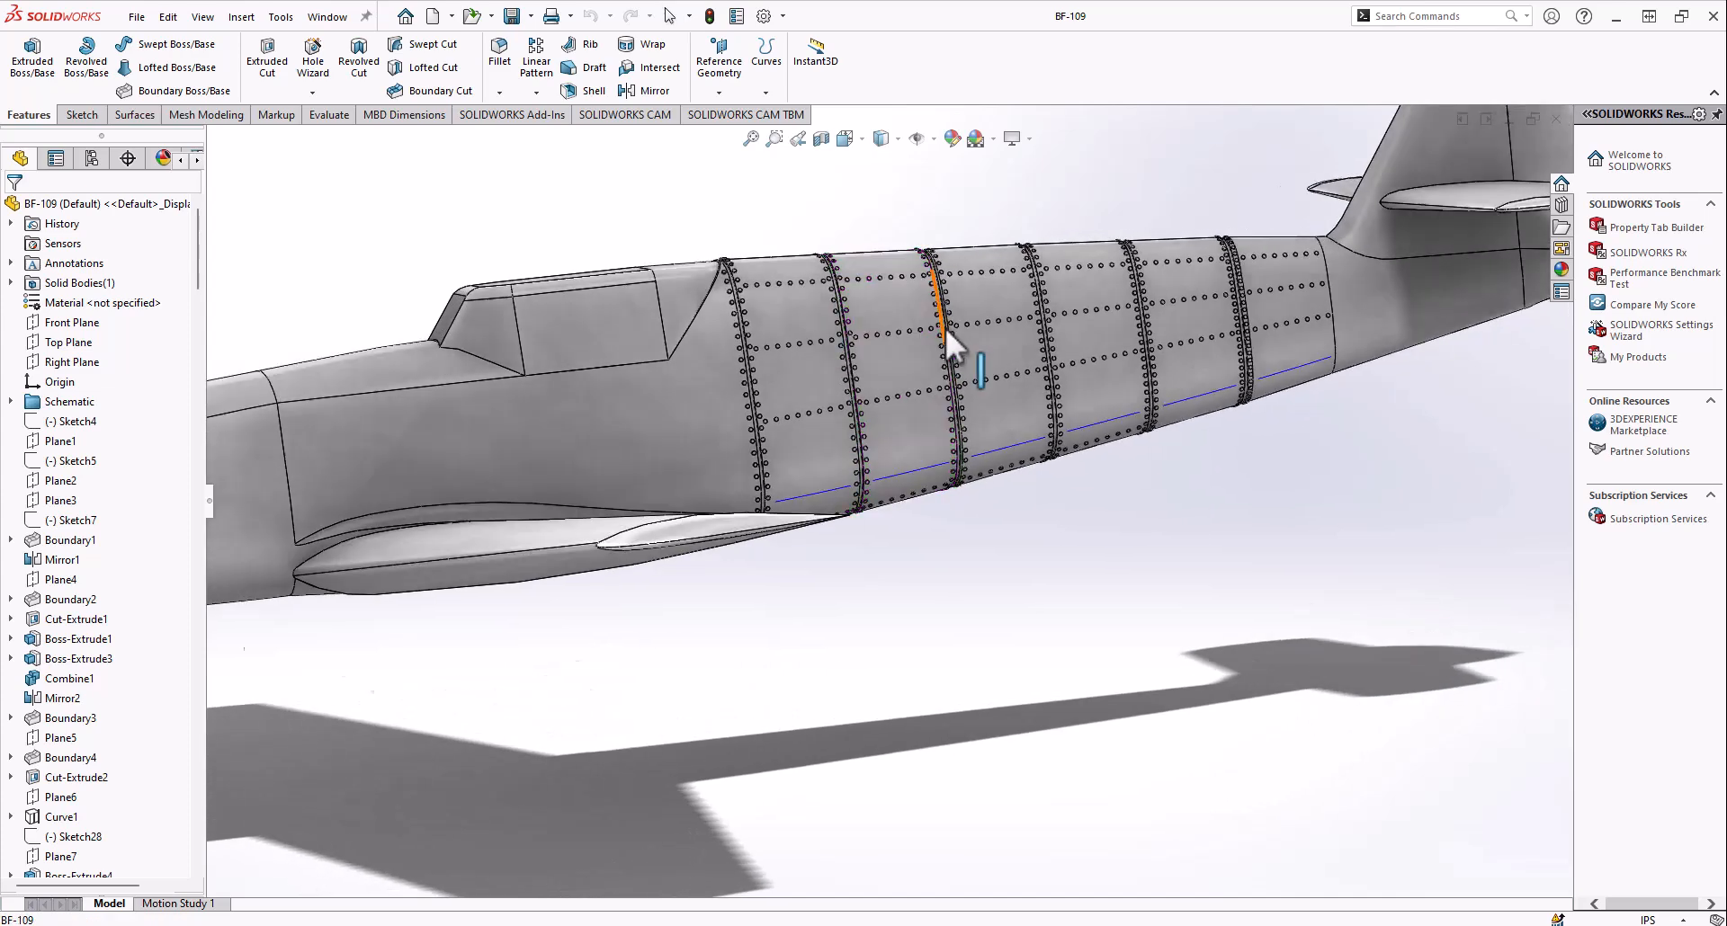
{"action": "scroll", "coordinate": [936, 315], "scroll_direction": "up", "scroll_amount": 5}
{"action": "middle_click_drag", "start_coordinate": [799, 376], "coordinate": [775, 439]}
{"action": "left_click", "coordinate": [1011, 137]}
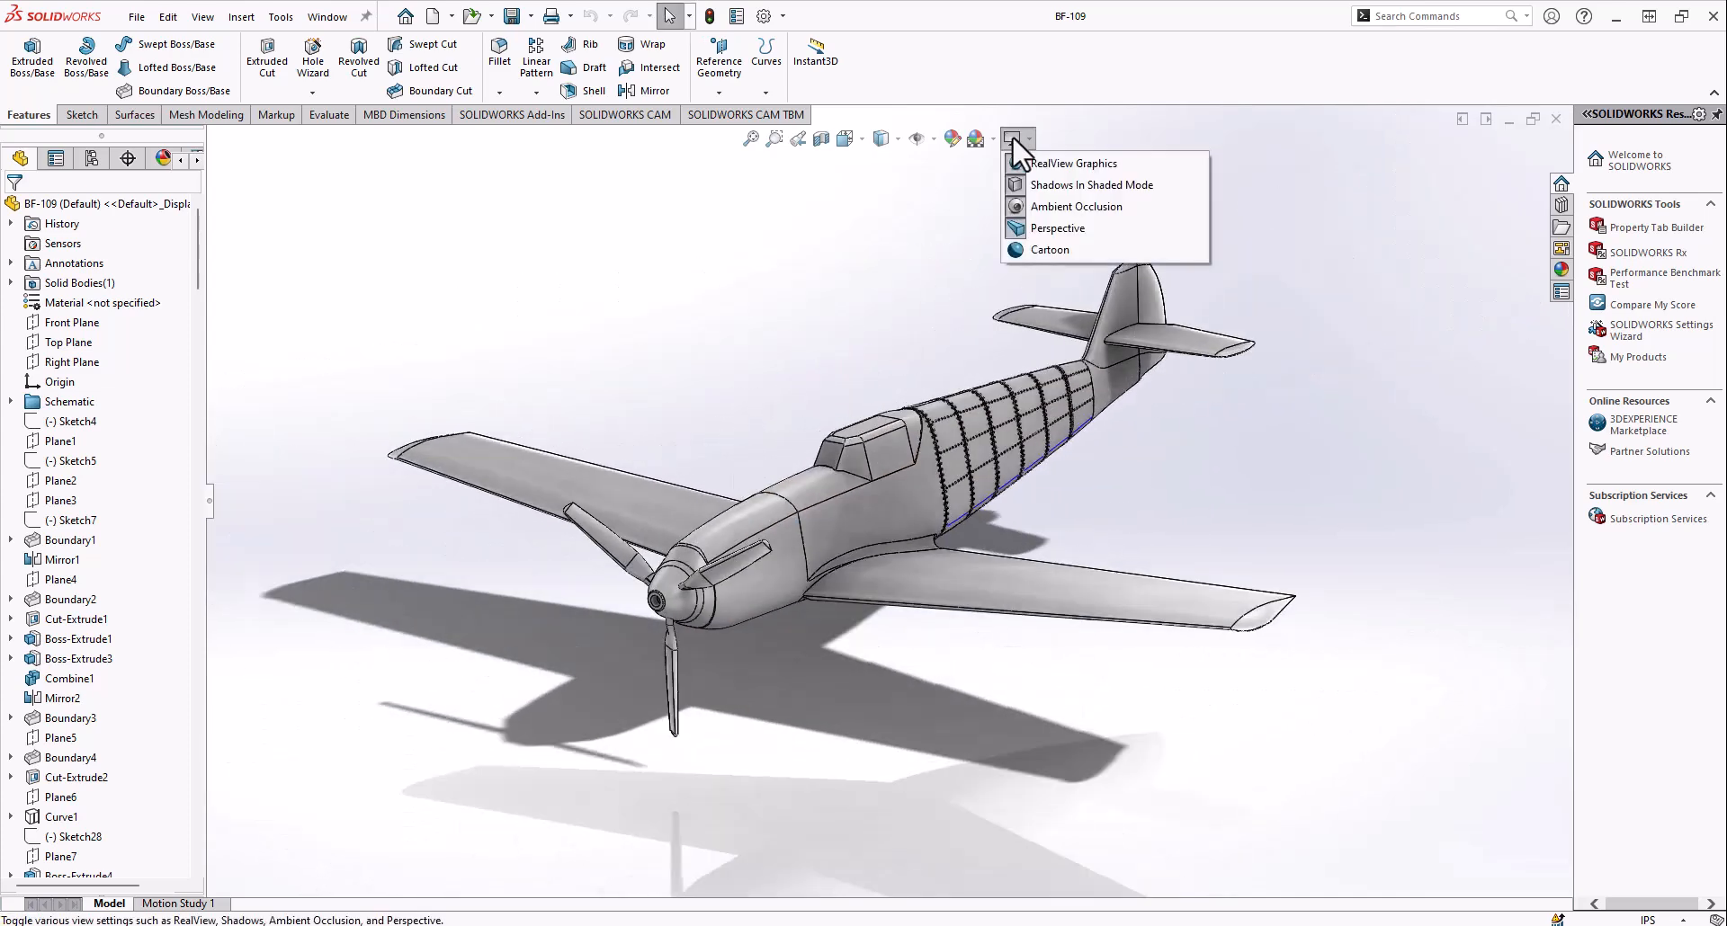
{"action": "left_click", "coordinate": [1030, 232]}
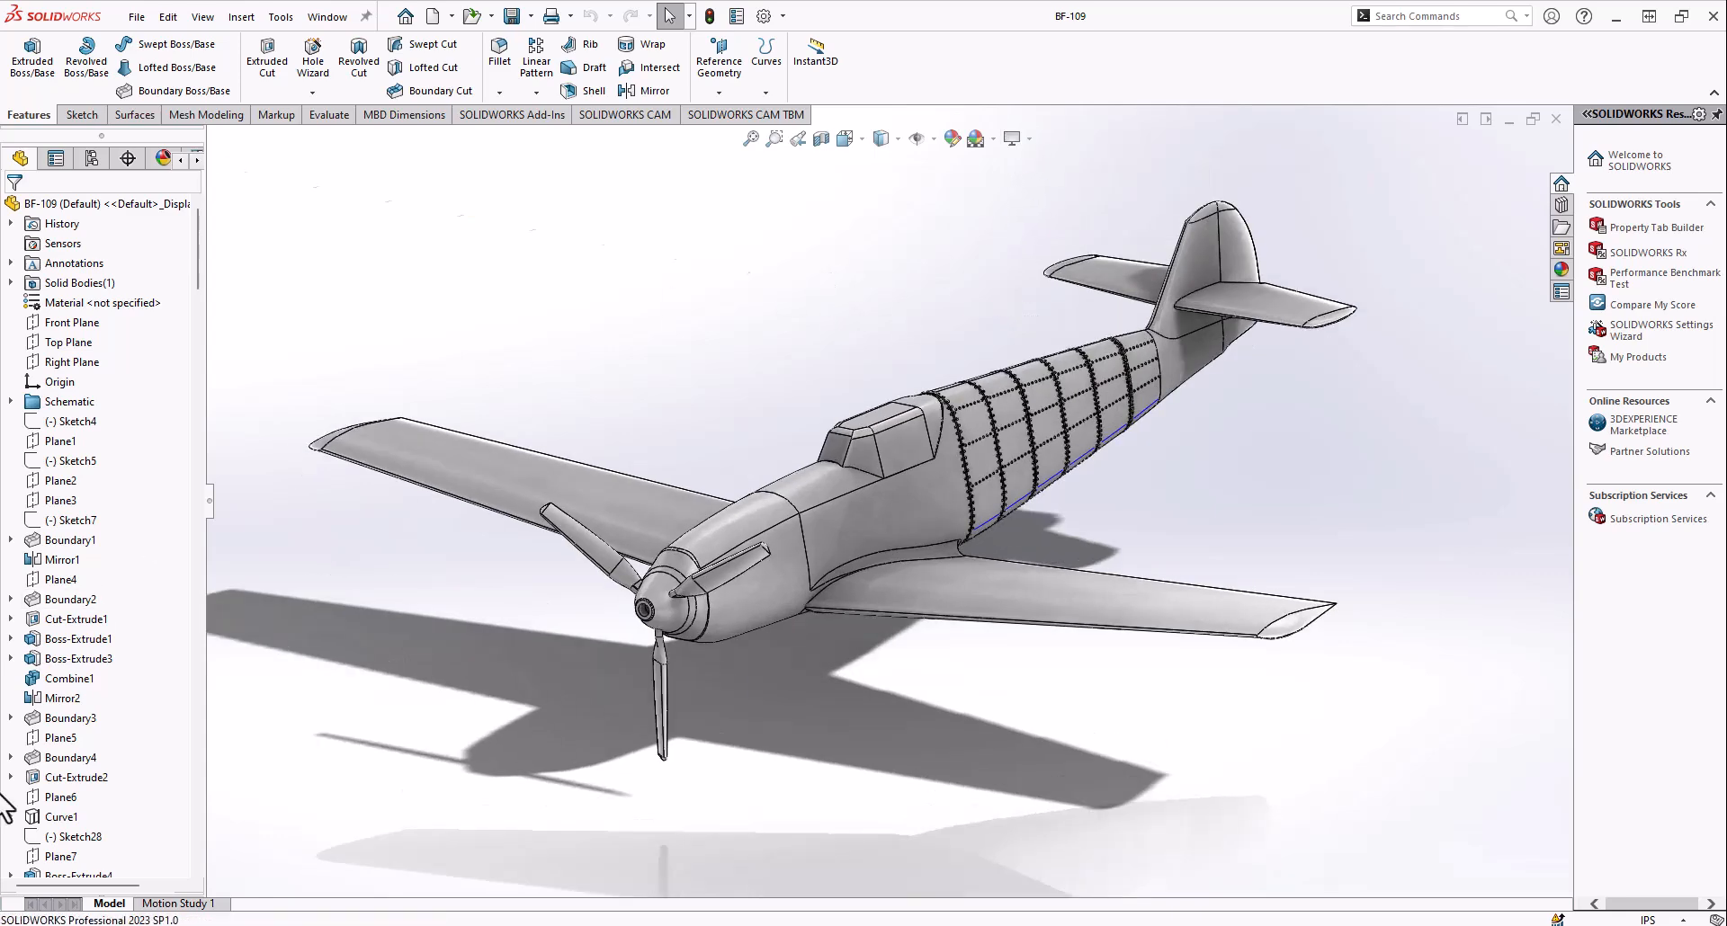
Roll the model history back to just before Plane1, keeping the features down to Sketch4
{"action": "scroll", "coordinate": [185, 386], "scroll_direction": "down", "scroll_amount": 9}
{"action": "left_click_drag", "start_coordinate": [203, 335], "coordinate": [204, 230]}
{"action": "right_click", "coordinate": [52, 440]}
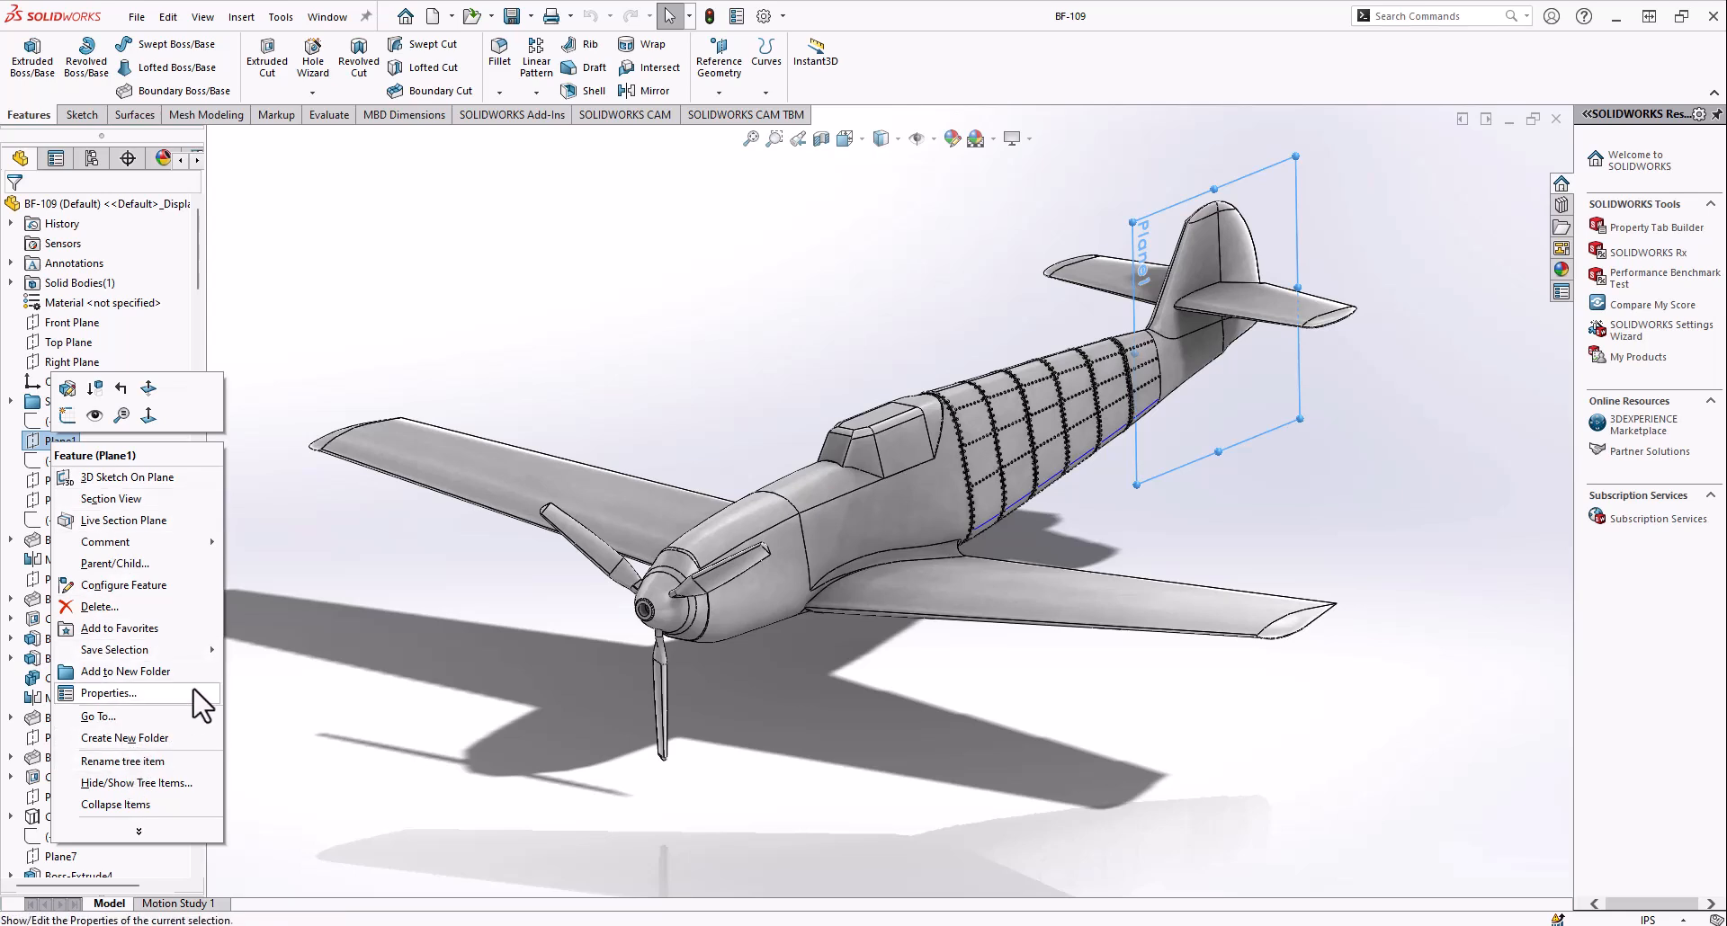
{"action": "left_click", "coordinate": [123, 387]}
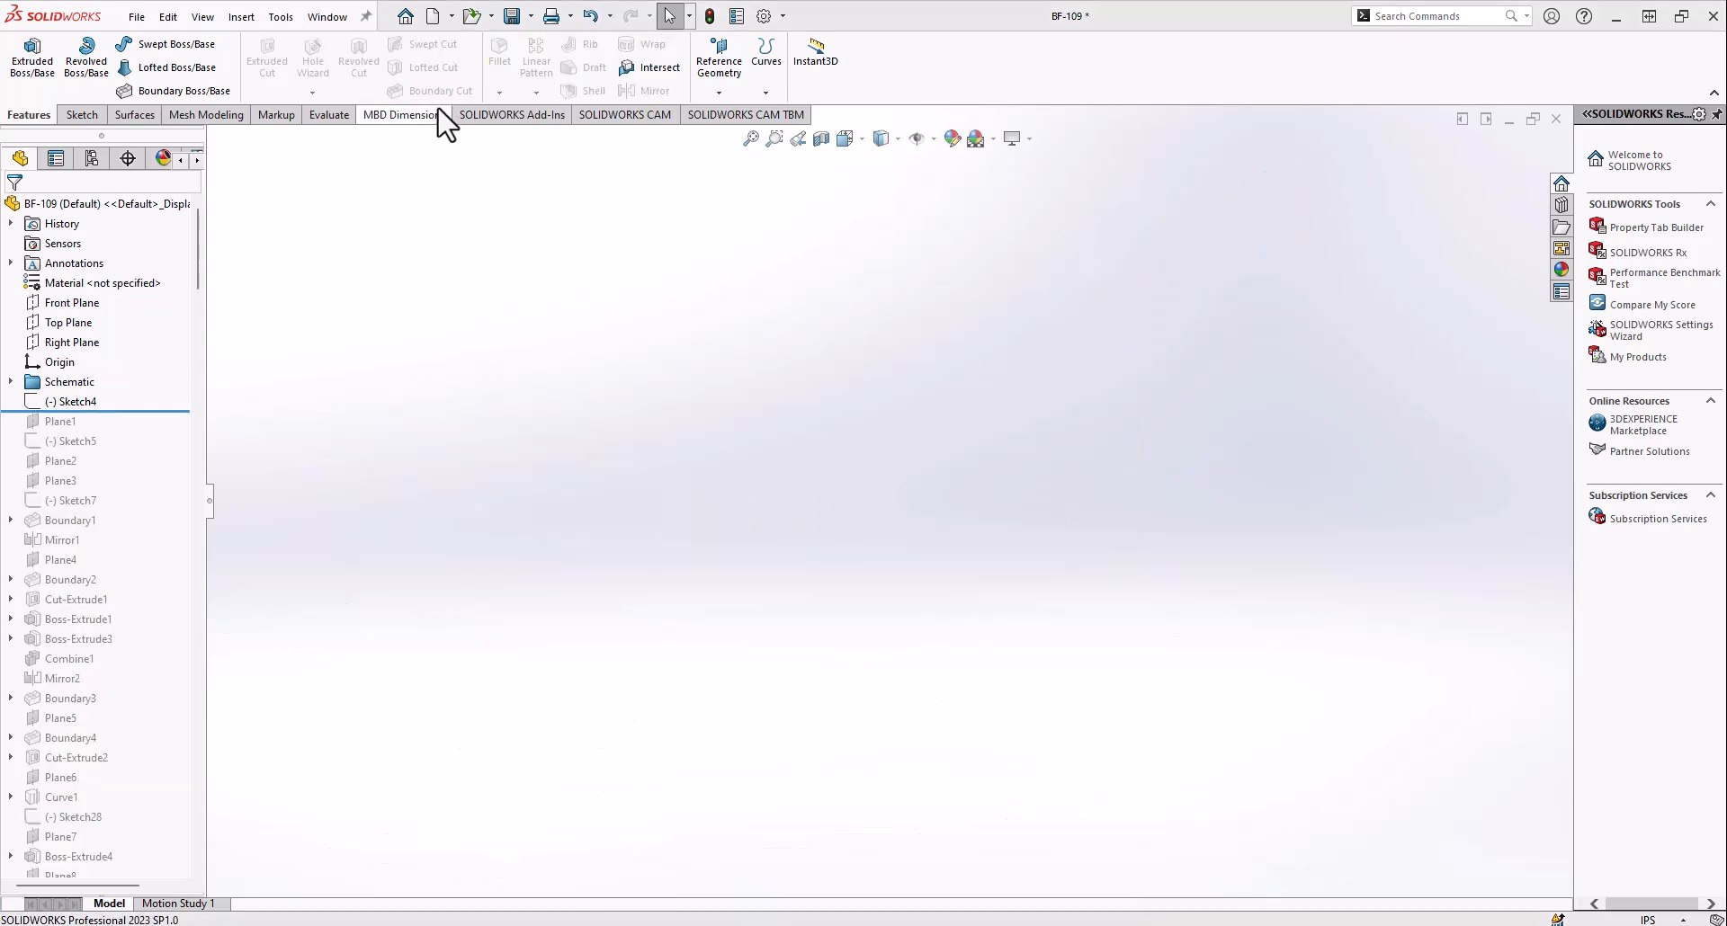
Show Sketch1, Sketch2 and Sketch3 of the Schematic folder so their blueprint pictures are displayed
{"action": "left_click", "coordinate": [76, 402]}
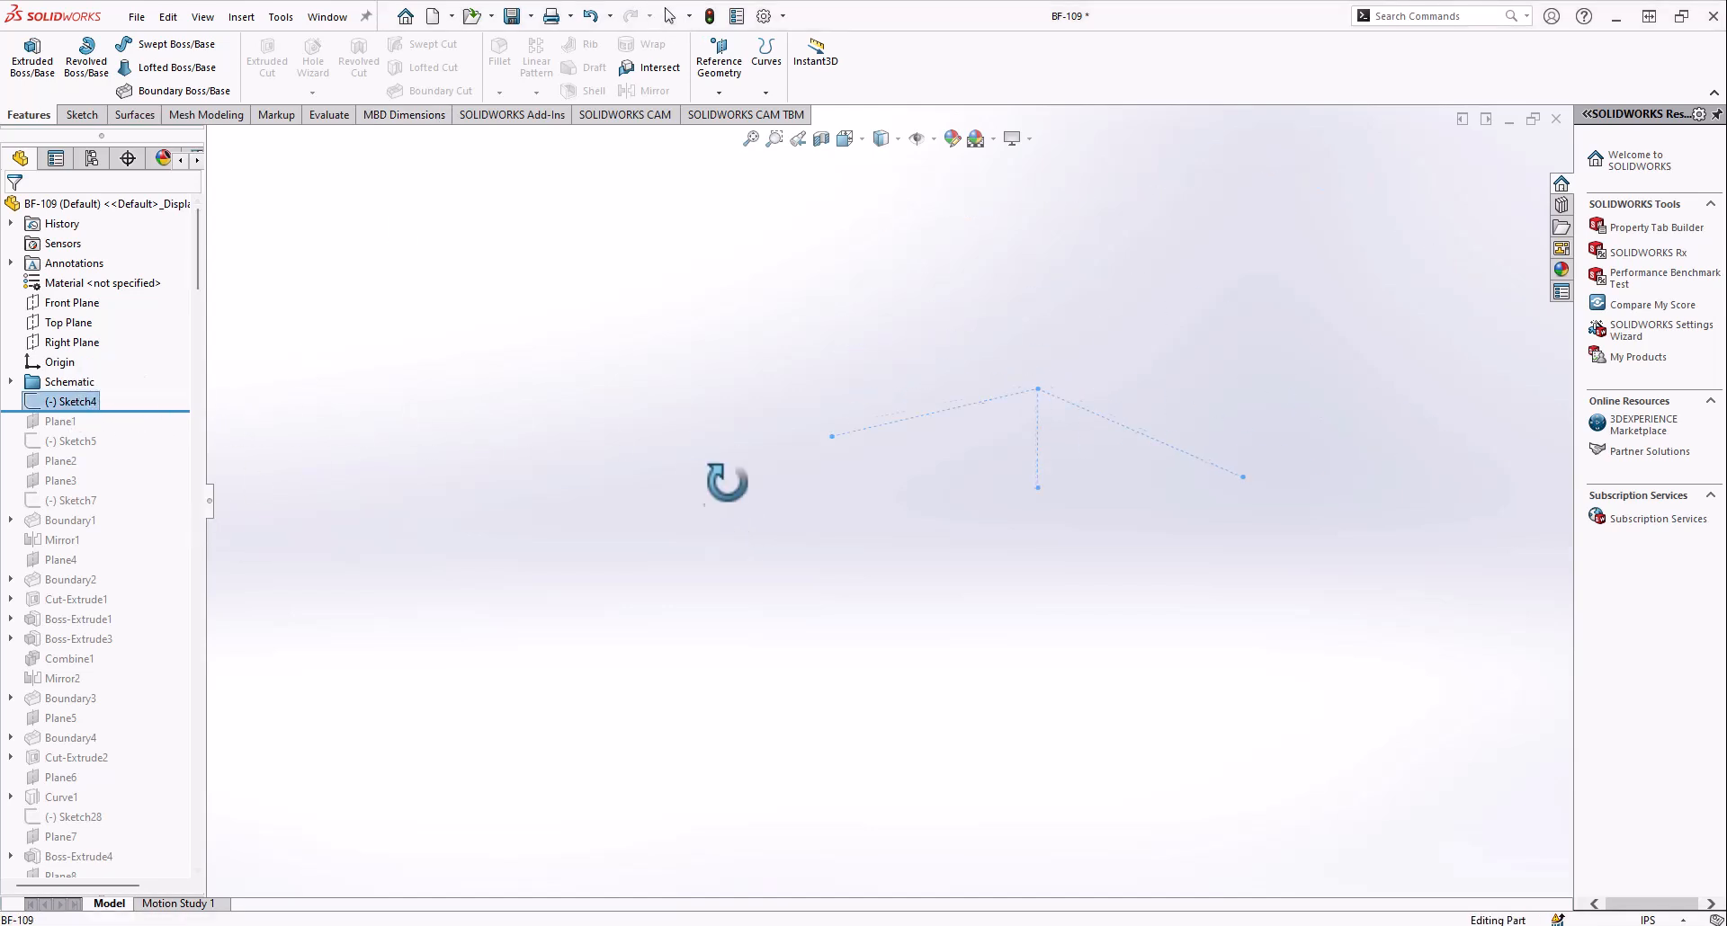
{"action": "left_click", "coordinate": [11, 382]}
{"action": "left_click", "coordinate": [56, 402]}
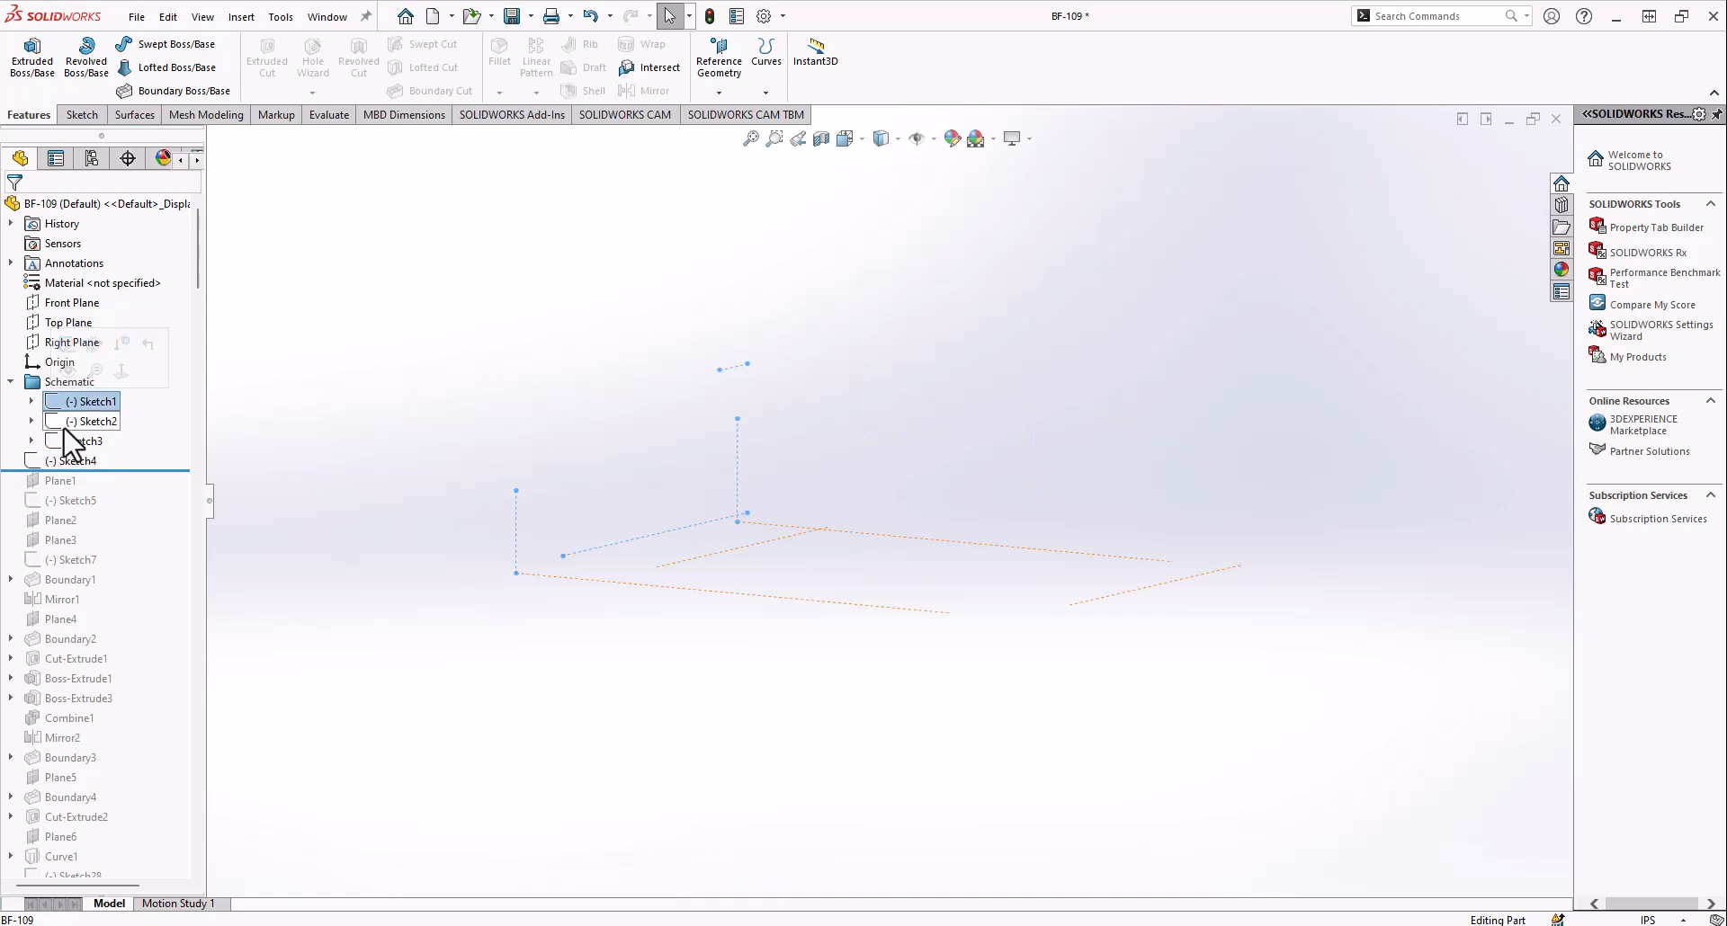
{"action": "left_click", "coordinate": [64, 438], "text": "shift"}
{"action": "right_click", "coordinate": [65, 438]}
{"action": "left_click", "coordinate": [82, 405]}
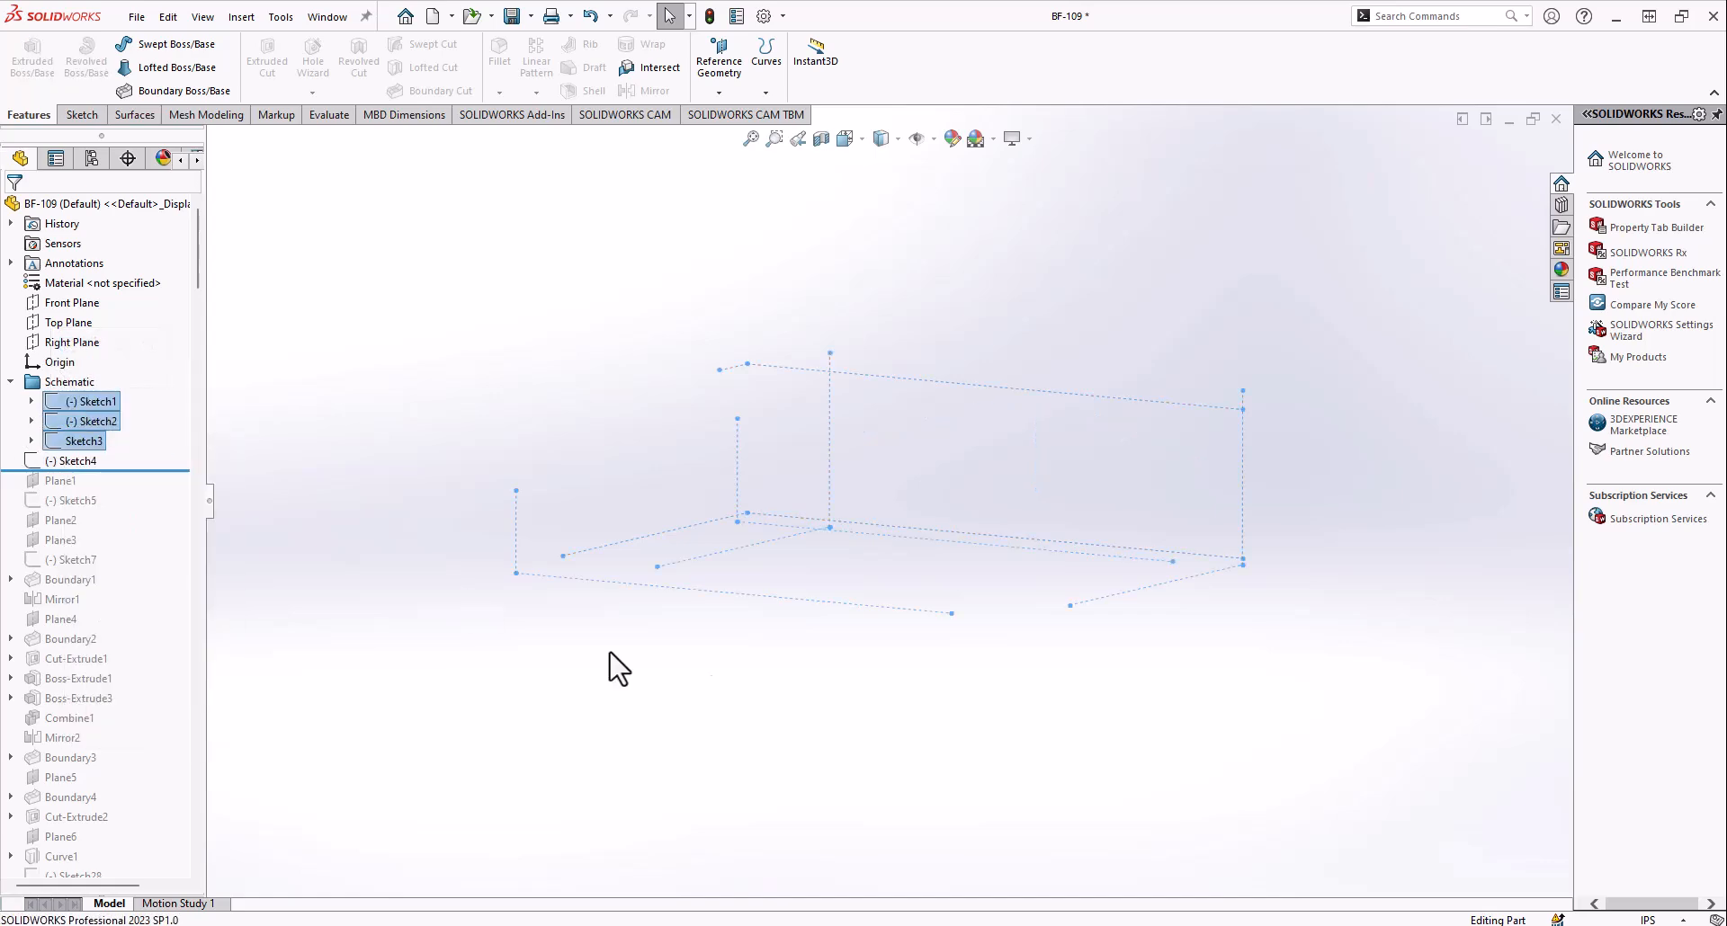
{"action": "mouse_move", "coordinate": [828, 733]}
{"action": "middle_mouse_down"}
{"action": "mouse_move", "coordinate": [810, 597]}
{"action": "mouse_move", "coordinate": [782, 644]}
{"action": "mouse_move", "coordinate": [790, 578]}
{"action": "mouse_move", "coordinate": [756, 495]}
{"action": "middle_mouse_up"}
{"action": "middle_click_drag", "start_coordinate": [909, 690], "coordinate": [1087, 555]}
{"action": "scroll", "coordinate": [1087, 555], "scroll_direction": "down", "scroll_amount": 2}
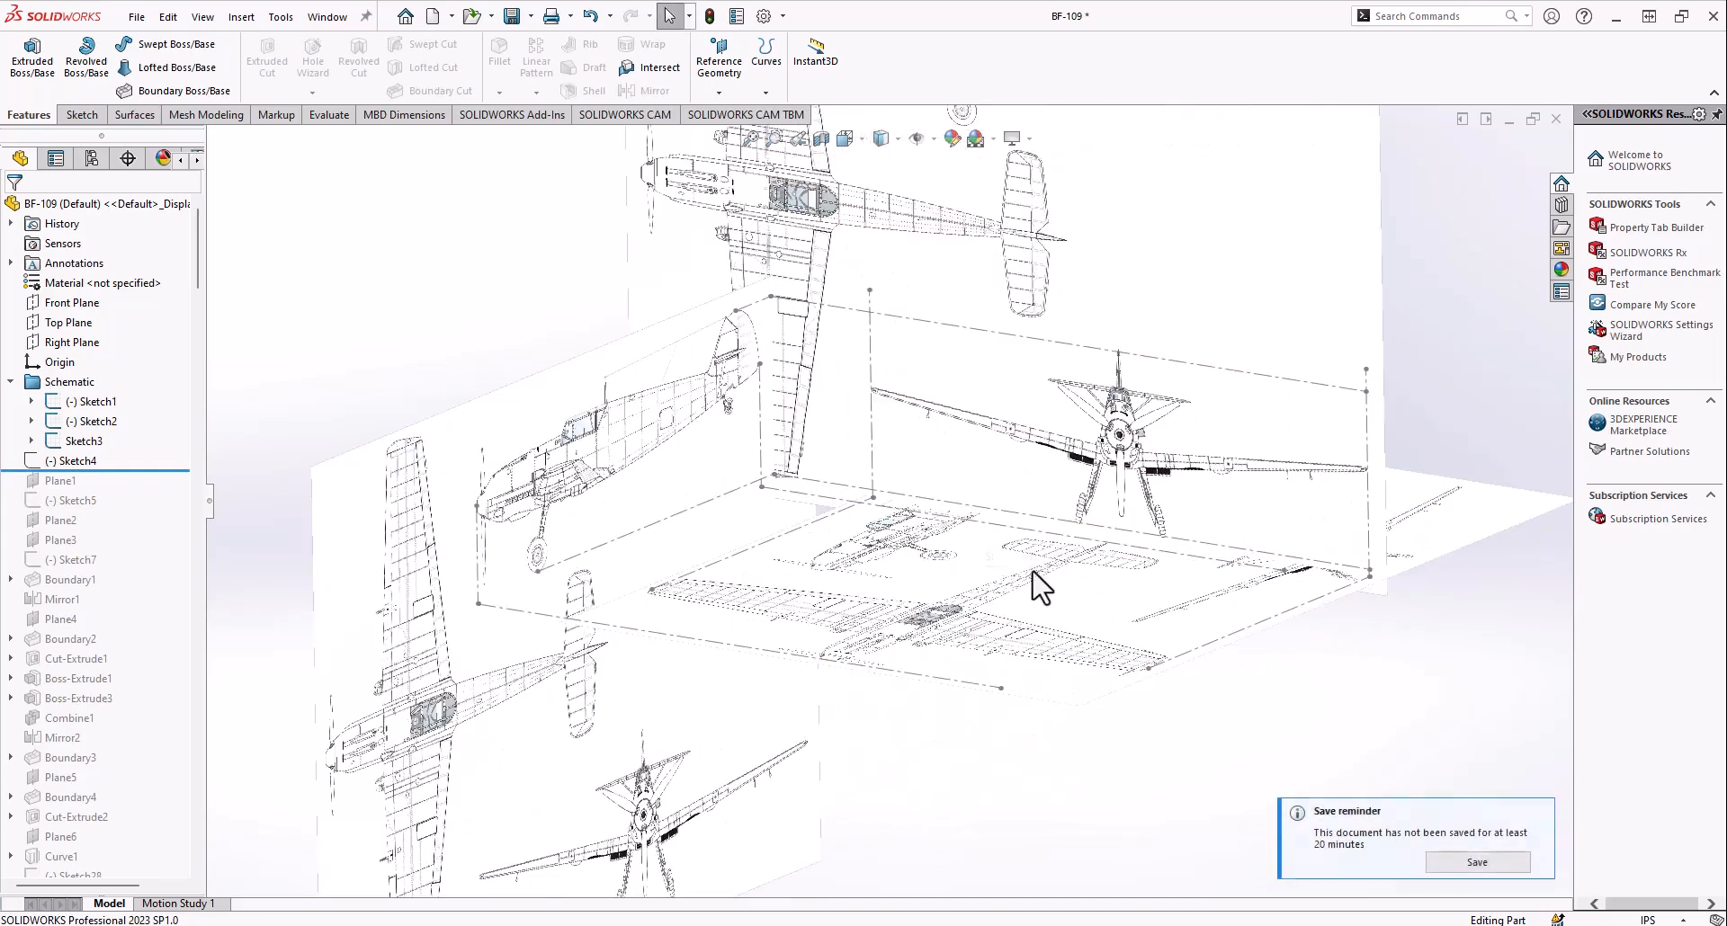
Examine the blueprint pictures around the layout, highlighting the schematic sketches and the reference lines of Sketch4 on the front view
{"action": "middle_click_drag", "start_coordinate": [1269, 664], "coordinate": [895, 229]}
{"action": "scroll", "coordinate": [859, 551], "scroll_direction": "down", "scroll_amount": 1}
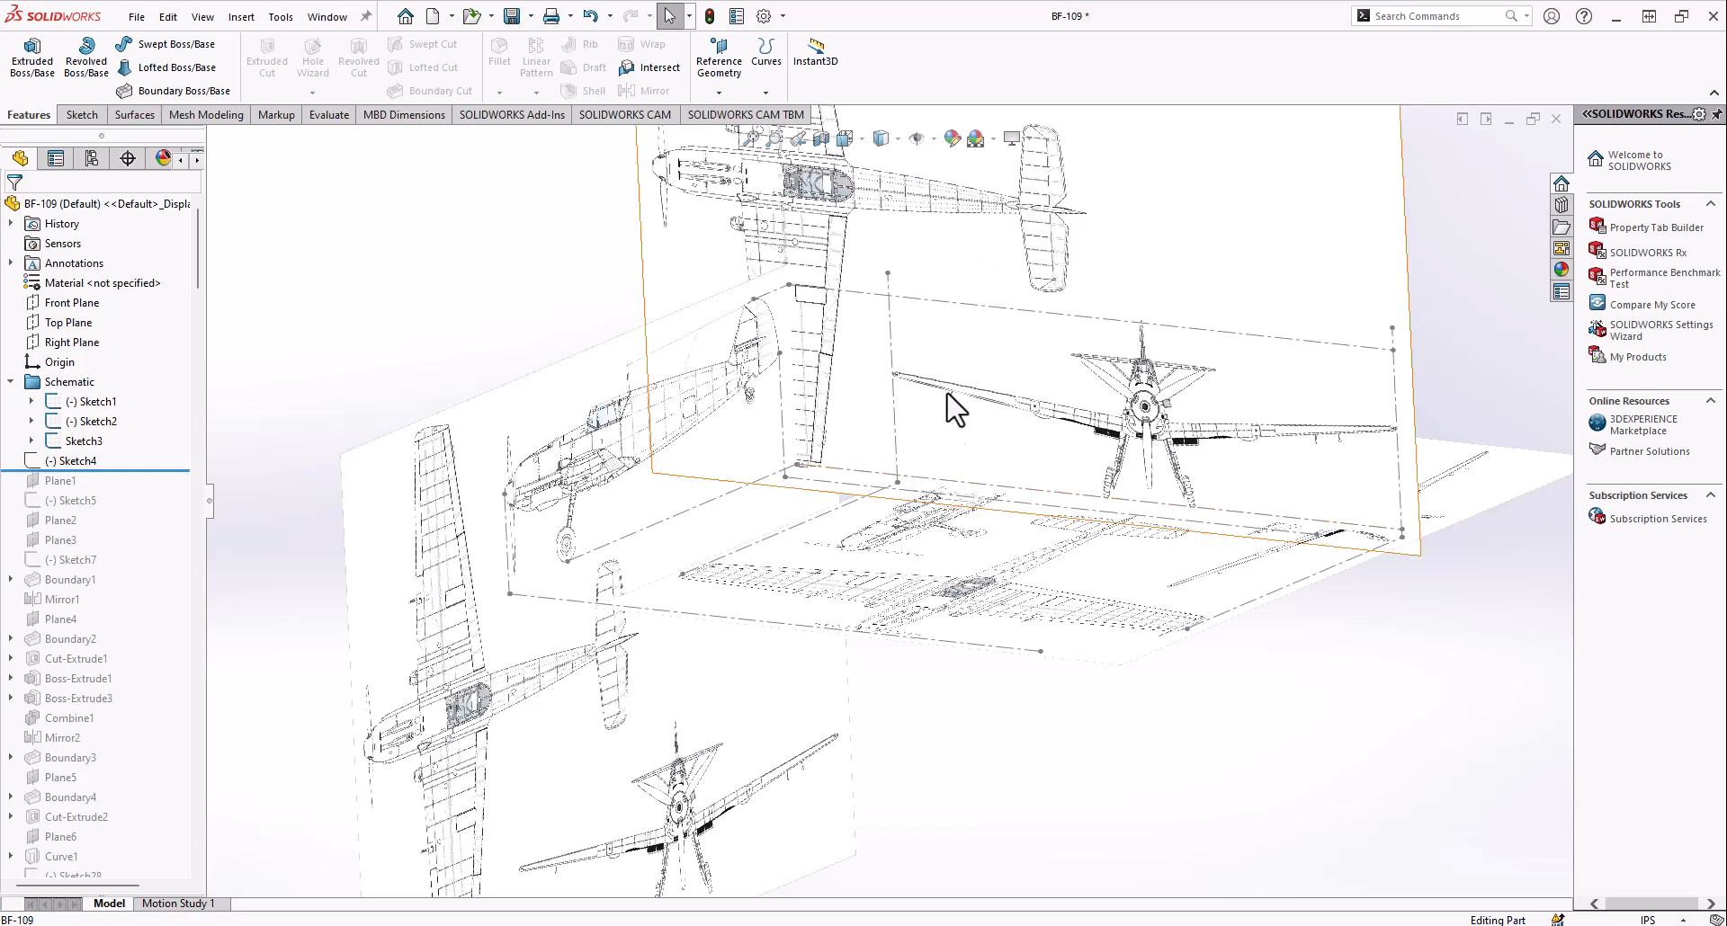
{"action": "left_click", "coordinate": [110, 402]}
{"action": "left_click", "coordinate": [103, 420]}
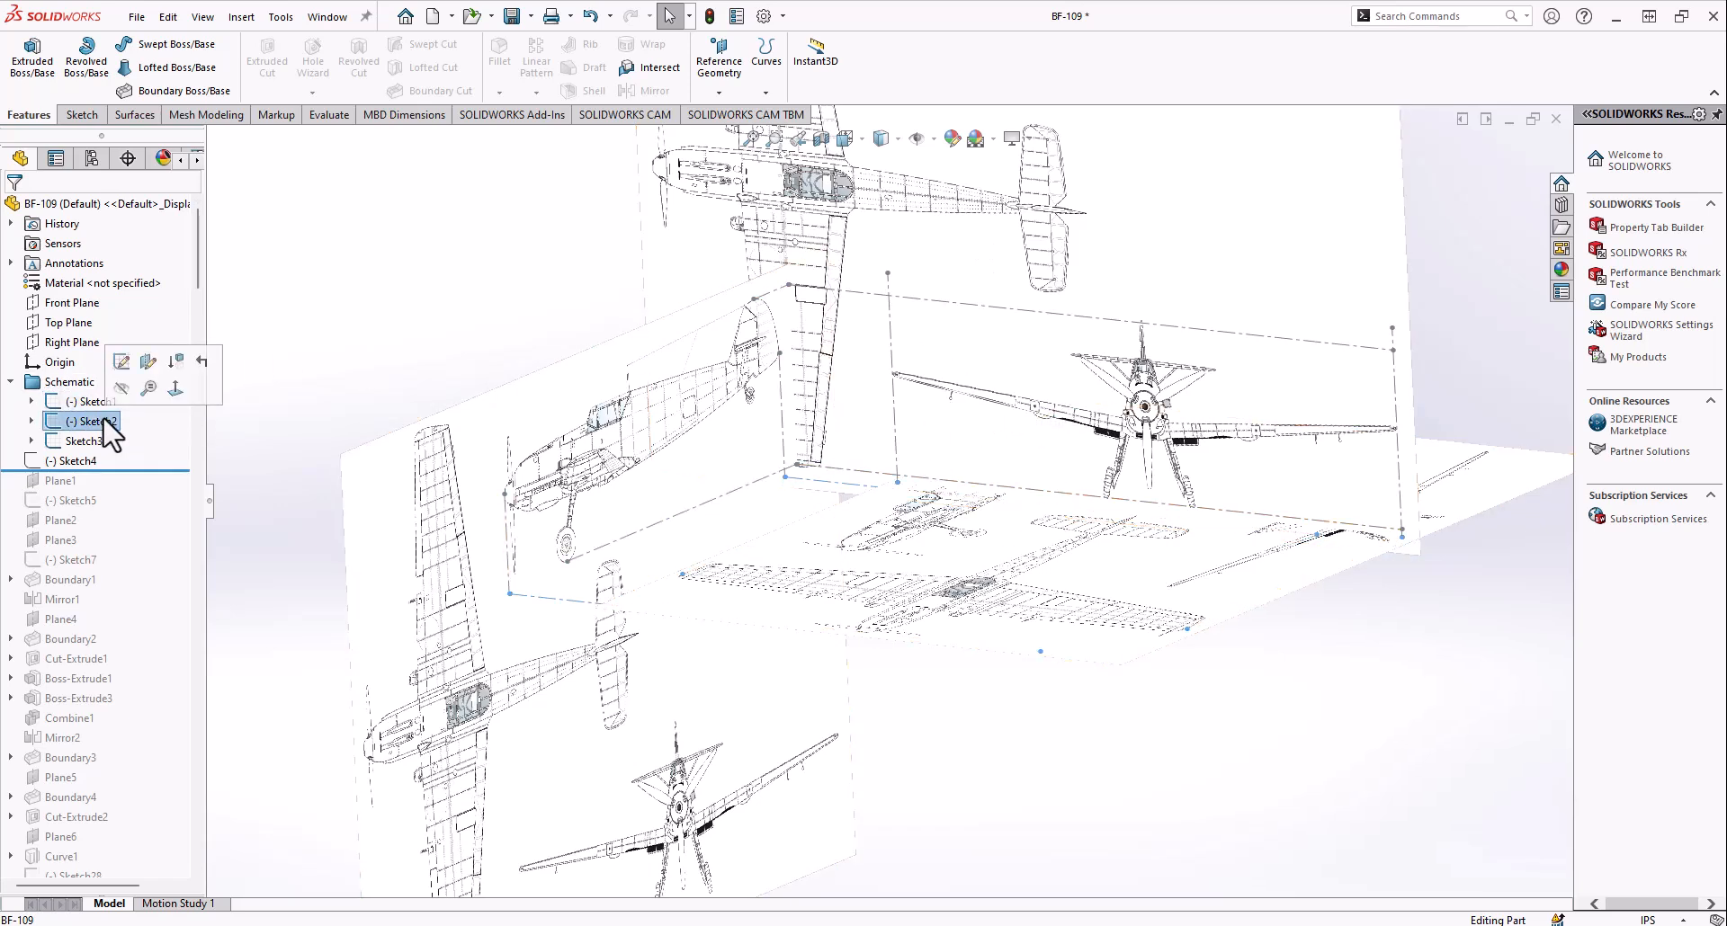
{"action": "left_click", "coordinate": [502, 280]}
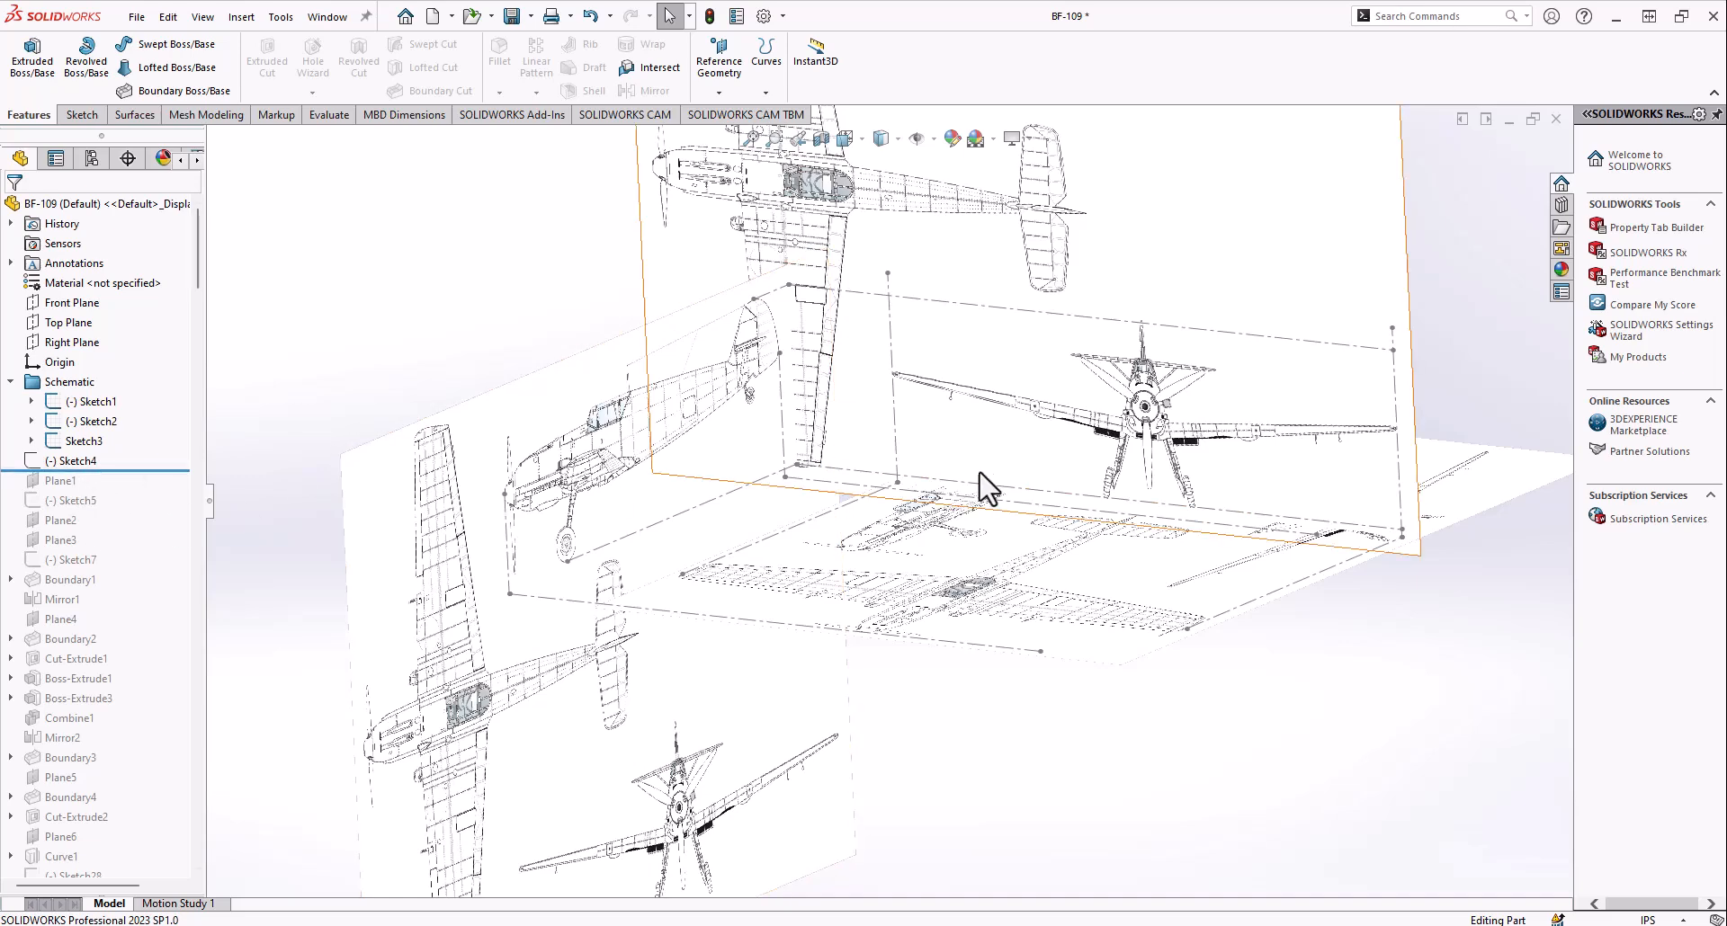
{"action": "left_click", "coordinate": [74, 460]}
{"action": "scroll", "coordinate": [1071, 423], "scroll_direction": "down", "scroll_amount": 5}
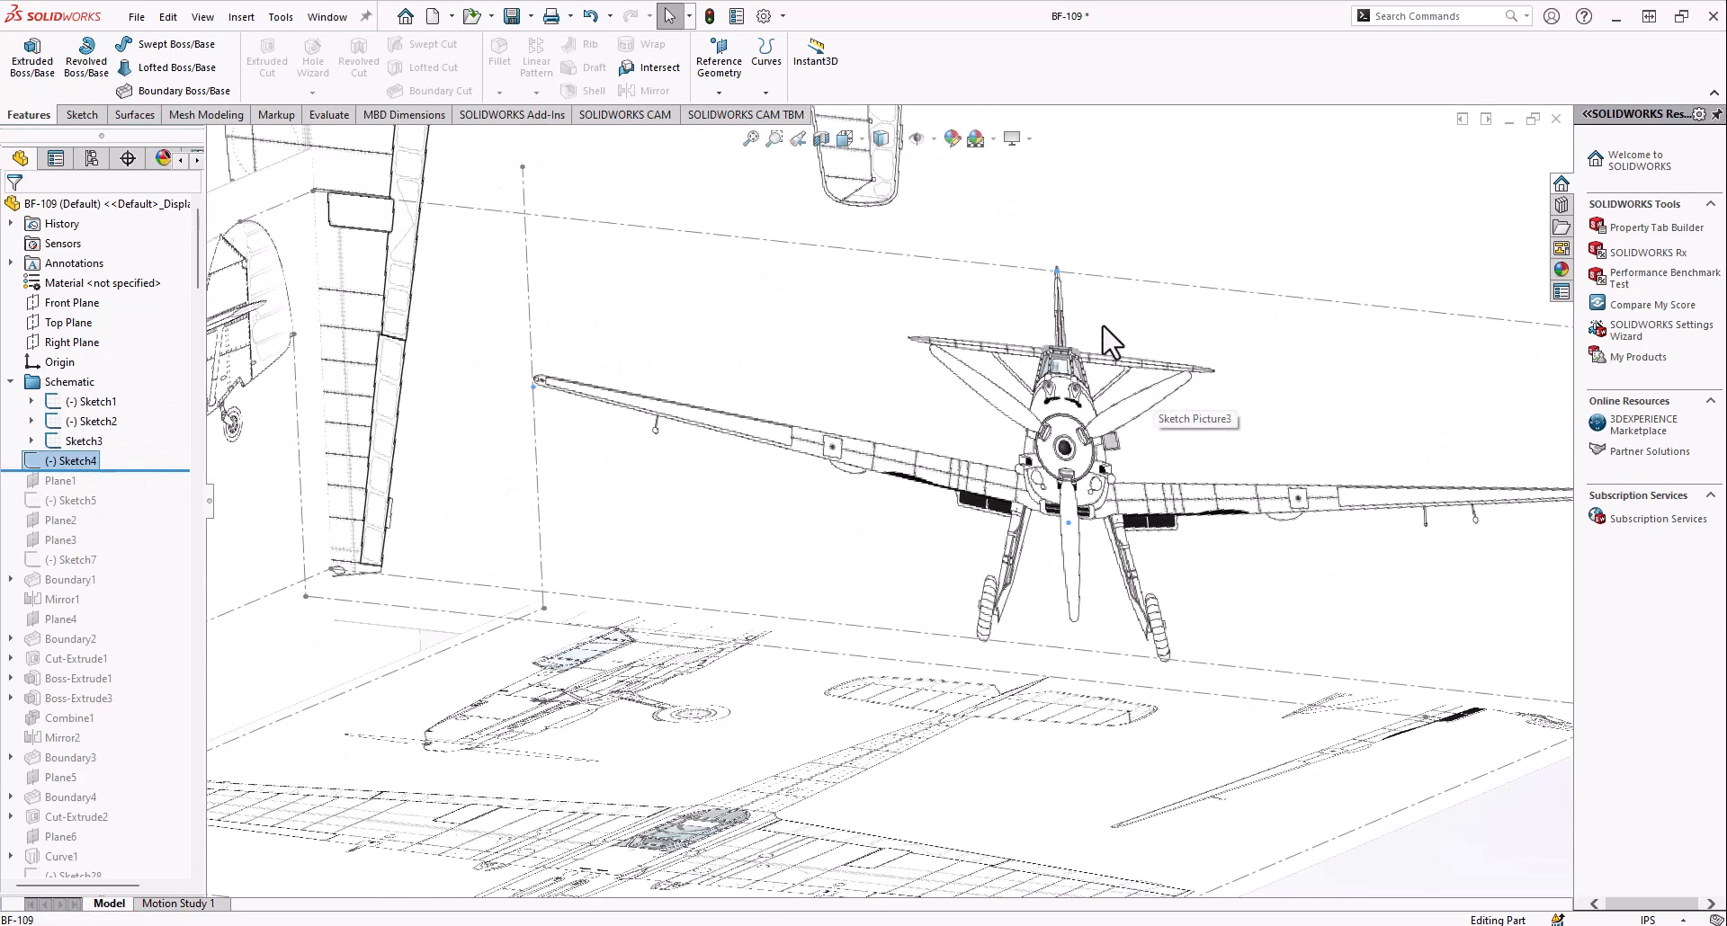
{"action": "scroll", "coordinate": [1092, 414], "scroll_direction": "up", "scroll_amount": 3}
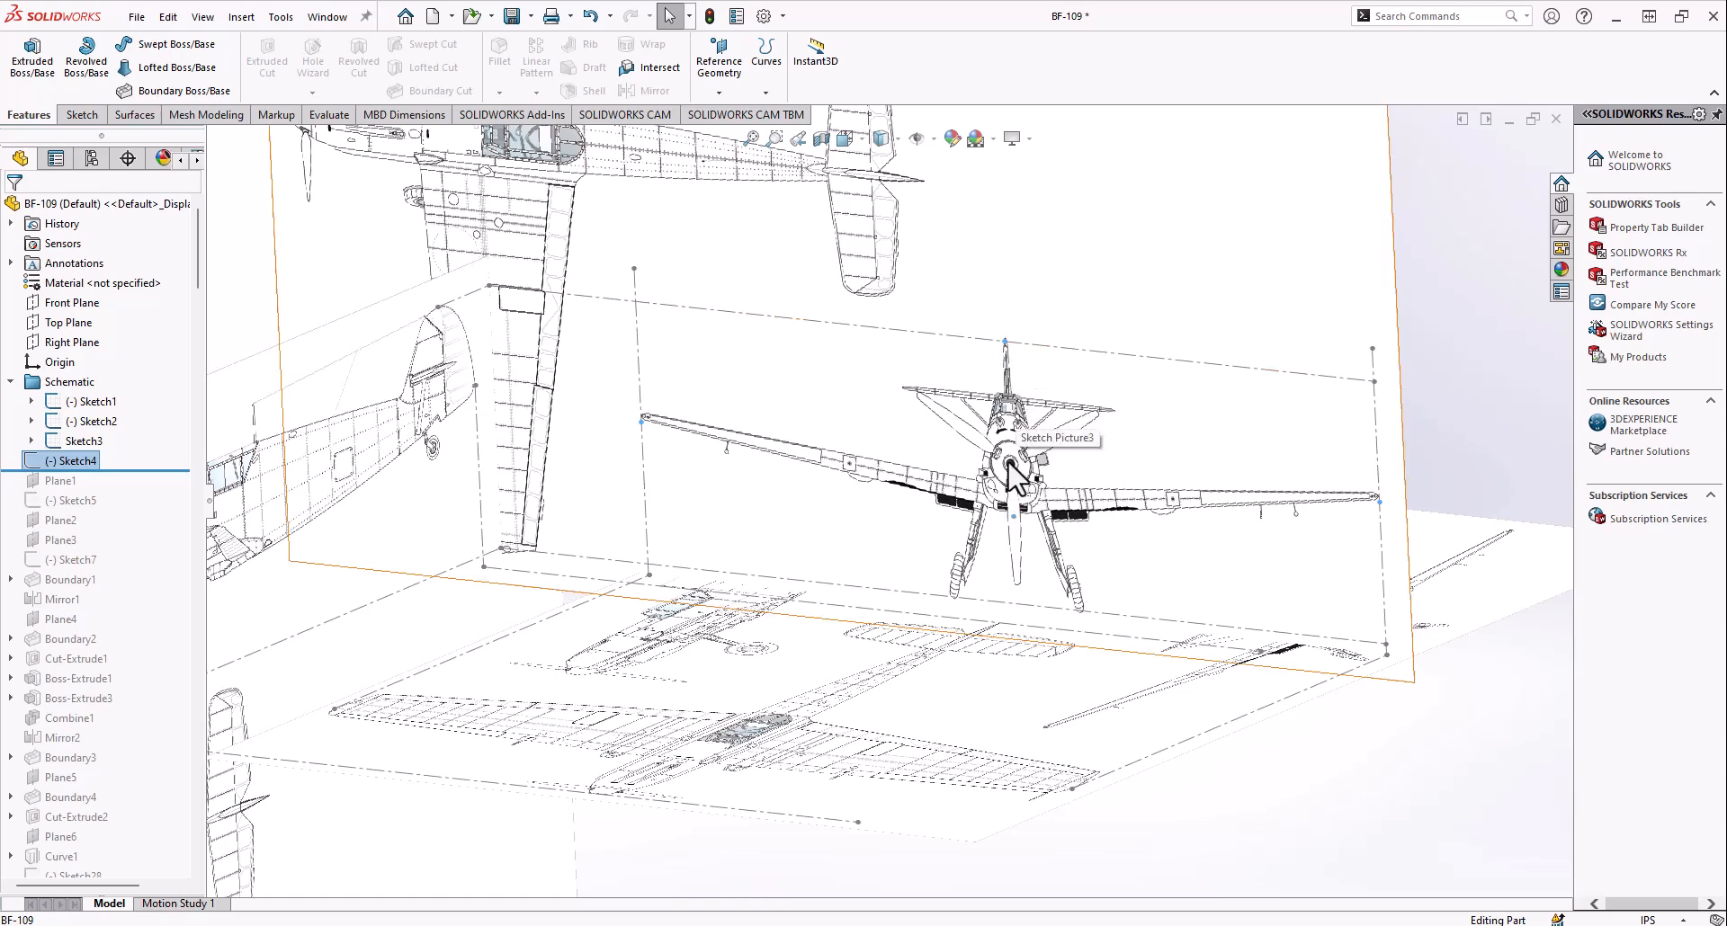
Roll the model history forward to include Plane1
{"action": "scroll", "coordinate": [1008, 463], "scroll_direction": "up", "scroll_amount": 4}
{"action": "scroll", "coordinate": [796, 599], "scroll_direction": "down", "scroll_amount": 3}
{"action": "left_click_drag", "start_coordinate": [72, 471], "coordinate": [72, 490]}
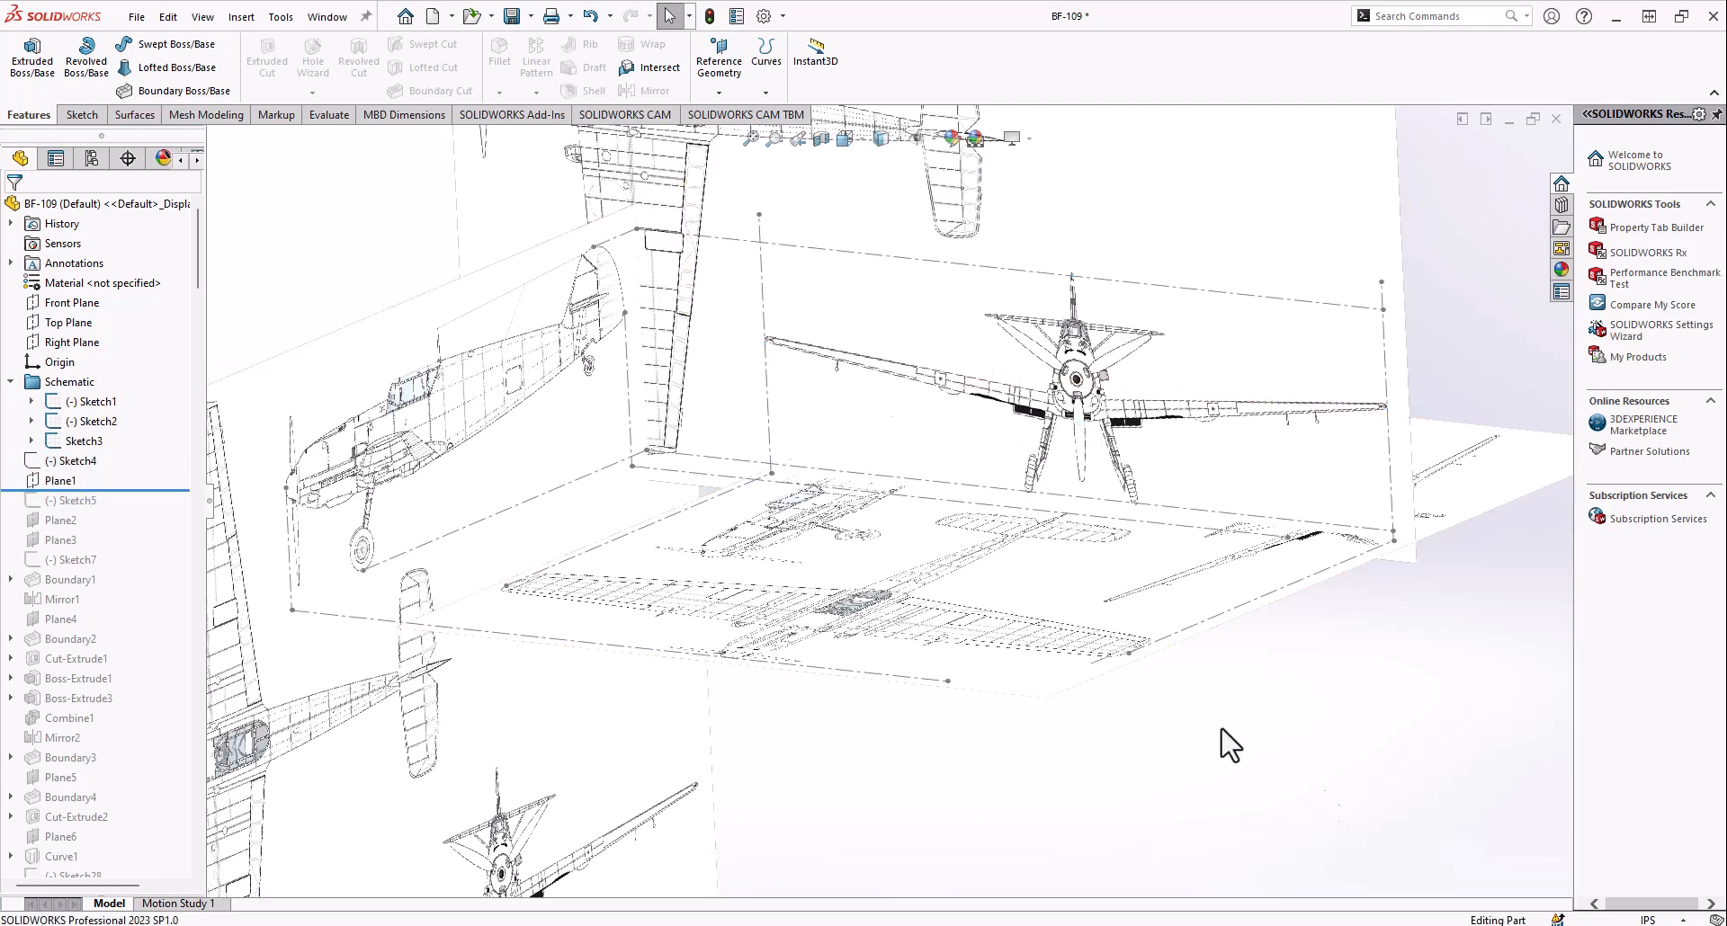
{"action": "right_click", "coordinate": [112, 481]}
{"action": "left_click", "coordinate": [120, 420]}
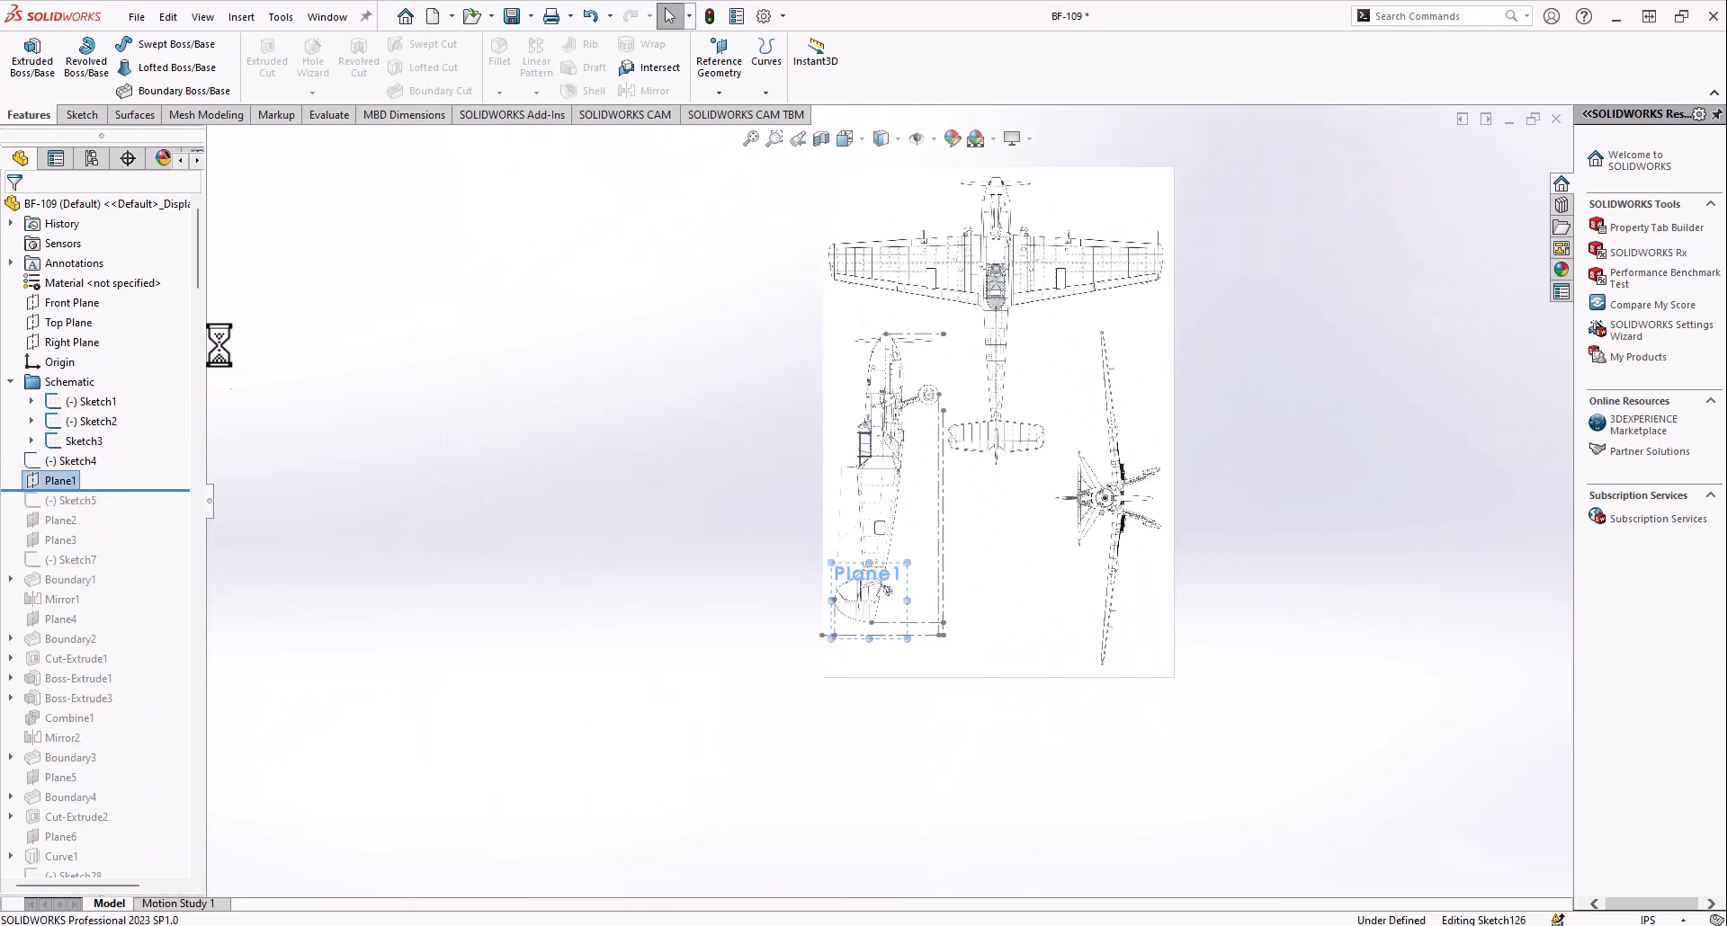
{"action": "left_click", "coordinate": [17, 79]}
Show Plane1 and view it against the front-view blueprint
{"action": "right_click", "coordinate": [61, 483]}
{"action": "left_click", "coordinate": [105, 457]}
{"action": "middle_click_drag", "start_coordinate": [715, 402], "coordinate": [765, 539]}
{"action": "mouse_move", "coordinate": [944, 335]}
{"action": "middle_mouse_down"}
{"action": "mouse_move", "coordinate": [904, 562]}
{"action": "mouse_move", "coordinate": [1017, 488]}
{"action": "mouse_move", "coordinate": [998, 450]}
{"action": "mouse_move", "coordinate": [958, 475]}
{"action": "mouse_move", "coordinate": [1005, 435]}
{"action": "mouse_move", "coordinate": [906, 397]}
{"action": "mouse_move", "coordinate": [902, 567]}
{"action": "middle_mouse_up"}
{"action": "scroll", "coordinate": [899, 562], "scroll_direction": "down", "scroll_amount": 3}
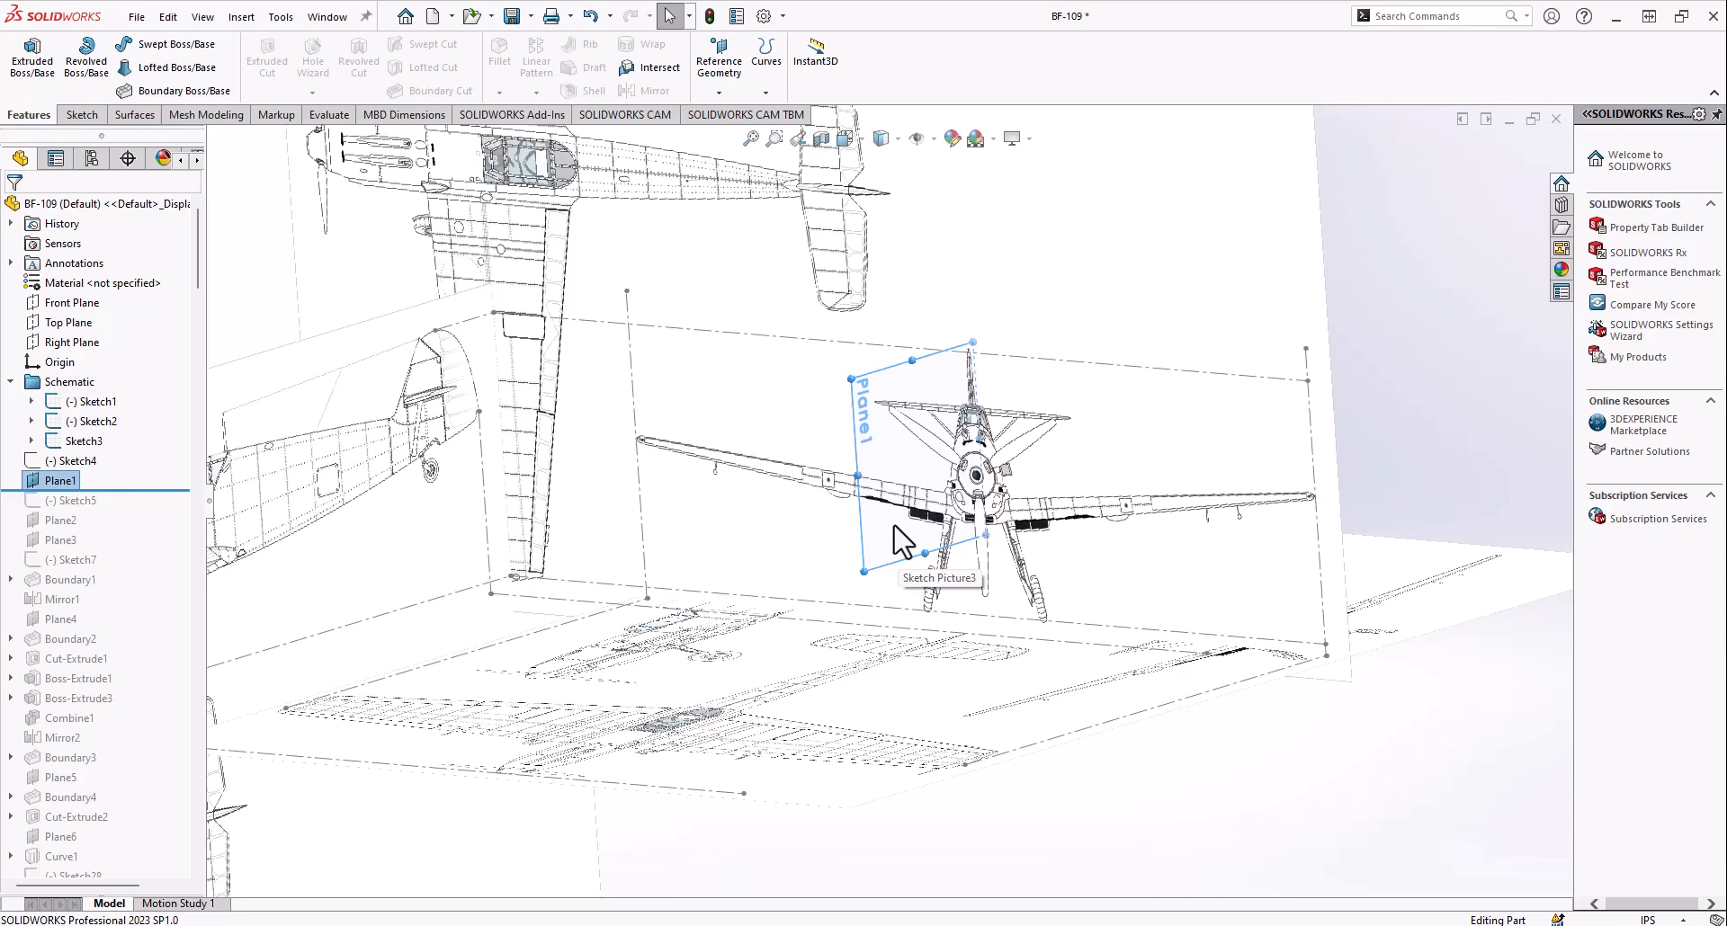
{"action": "scroll", "coordinate": [904, 539], "scroll_direction": "up", "scroll_amount": 4}
{"action": "scroll", "coordinate": [899, 553], "scroll_direction": "down", "scroll_amount": 3}
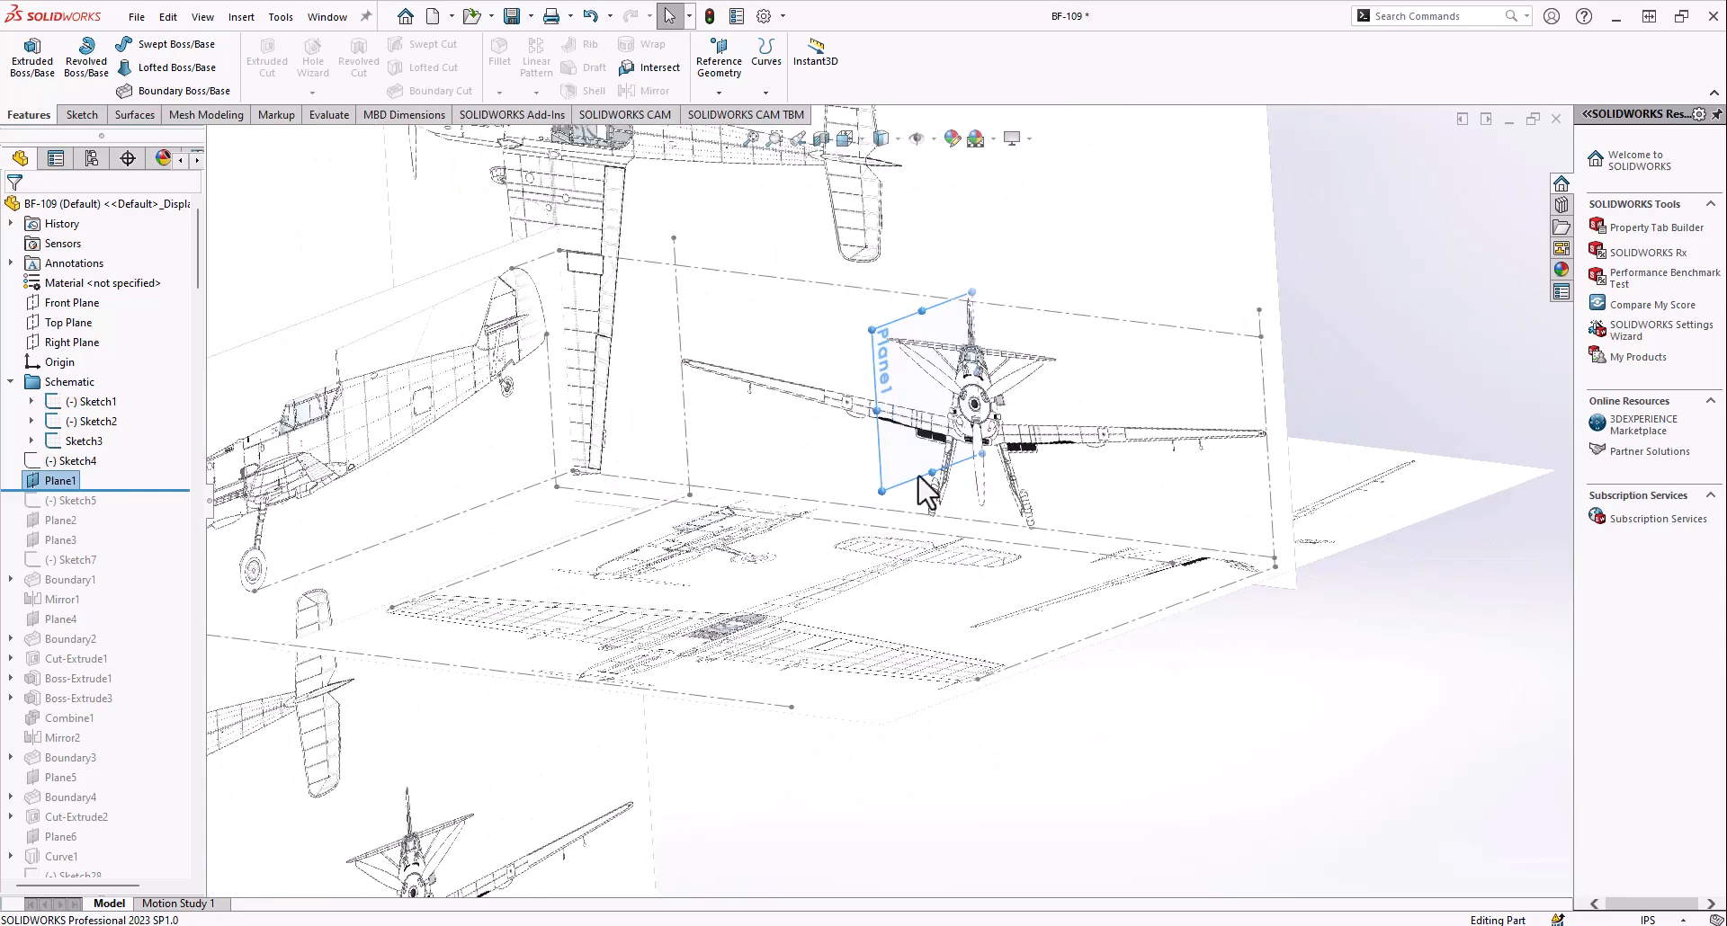
Roll the model history forward to include Sketch5 and show that sketch
{"action": "left_click_drag", "start_coordinate": [77, 490], "coordinate": [81, 510]}
{"action": "left_click", "coordinate": [52, 503]}
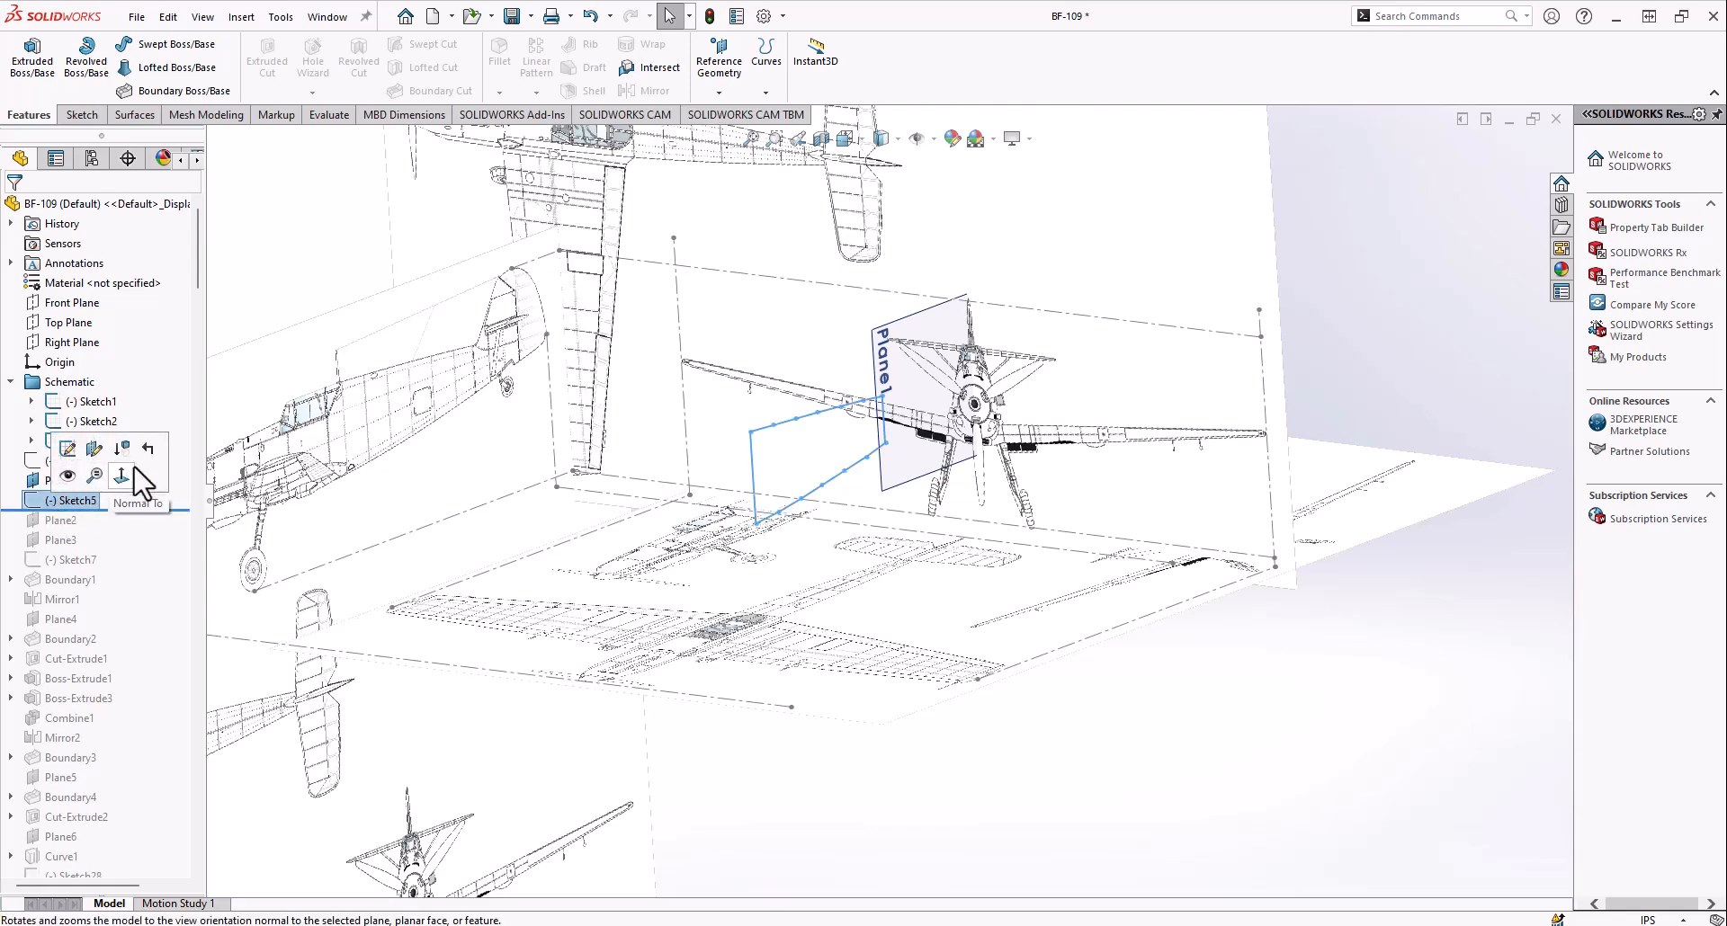
{"action": "right_click", "coordinate": [49, 501]}
{"action": "left_click", "coordinate": [69, 473]}
Compare the rear fuselage outline in Sketch5 with the side-view blueprint, using the Right view
{"action": "left_click", "coordinate": [846, 141]}
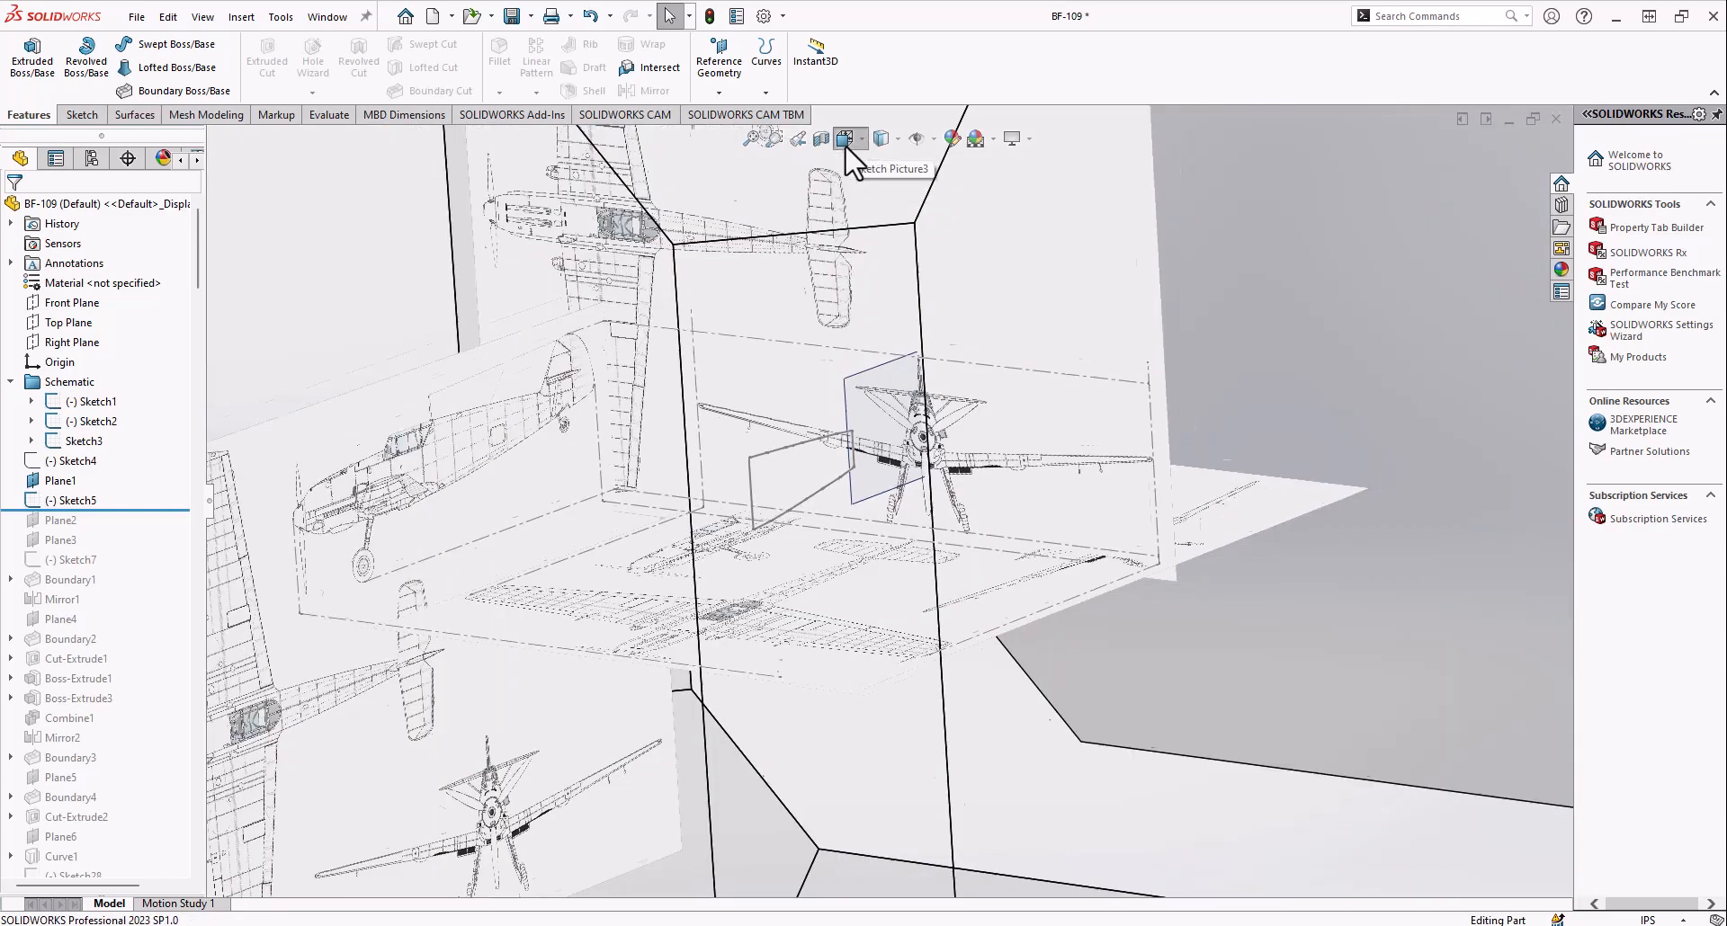
{"action": "left_click", "coordinate": [791, 664]}
{"action": "scroll", "coordinate": [927, 490], "scroll_direction": "down", "scroll_amount": 8}
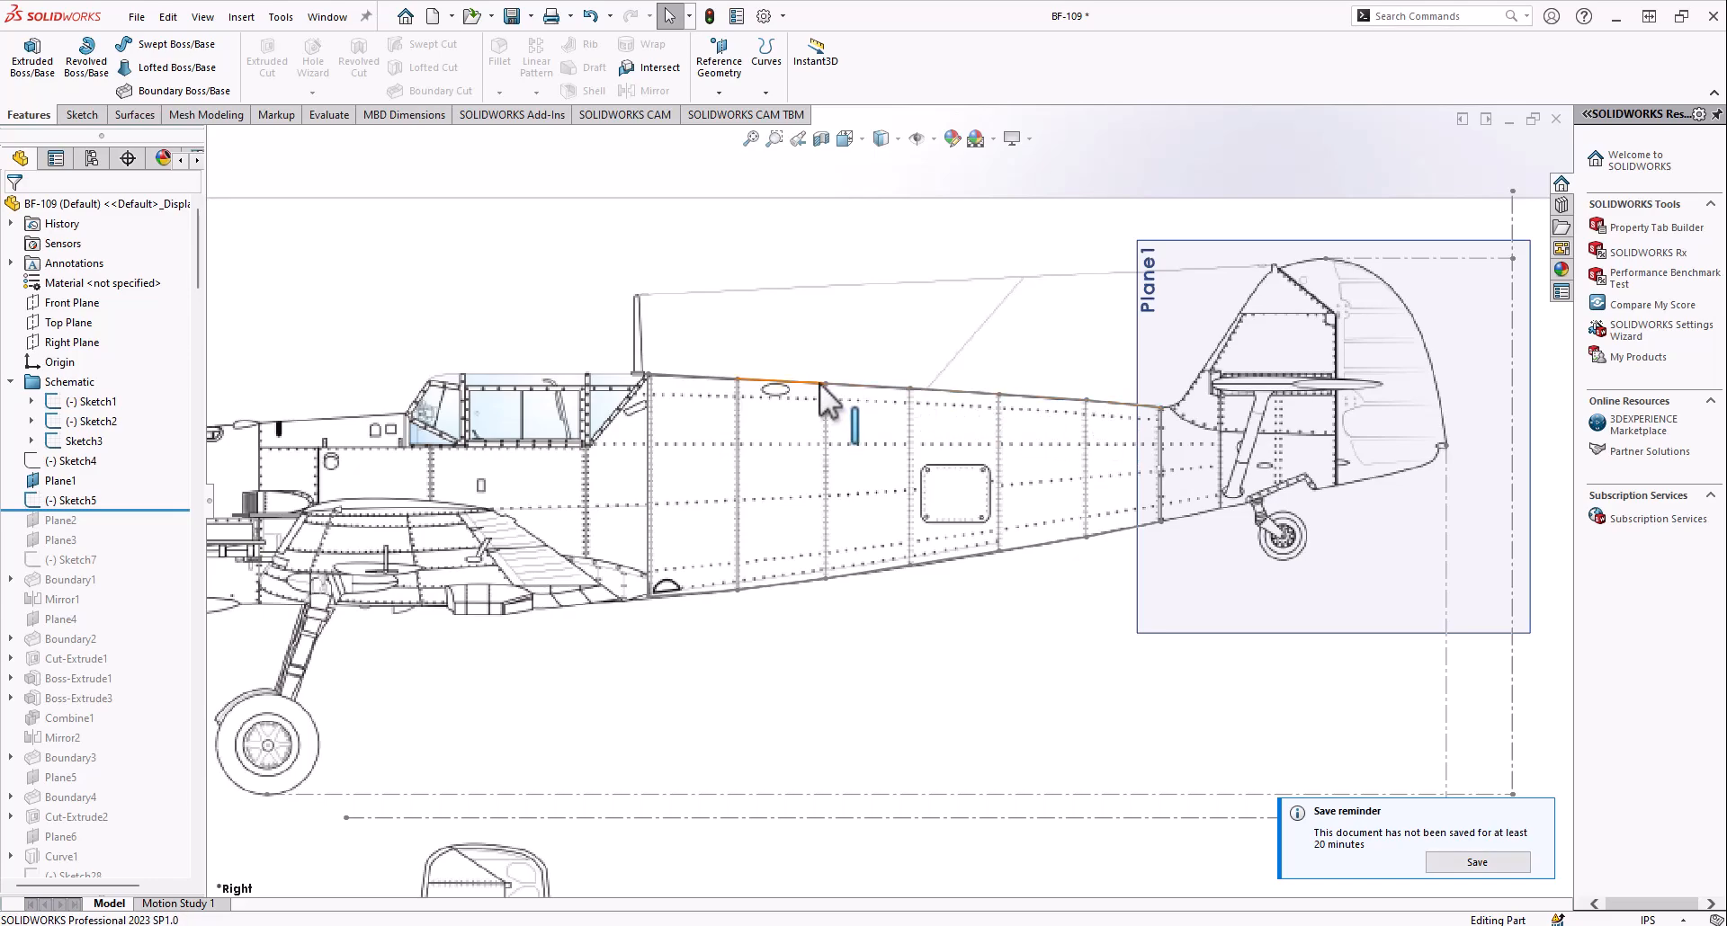
{"action": "middle_click_drag", "start_coordinate": [883, 457], "coordinate": [882, 505]}
{"action": "scroll", "coordinate": [880, 509], "scroll_direction": "up", "scroll_amount": 3}
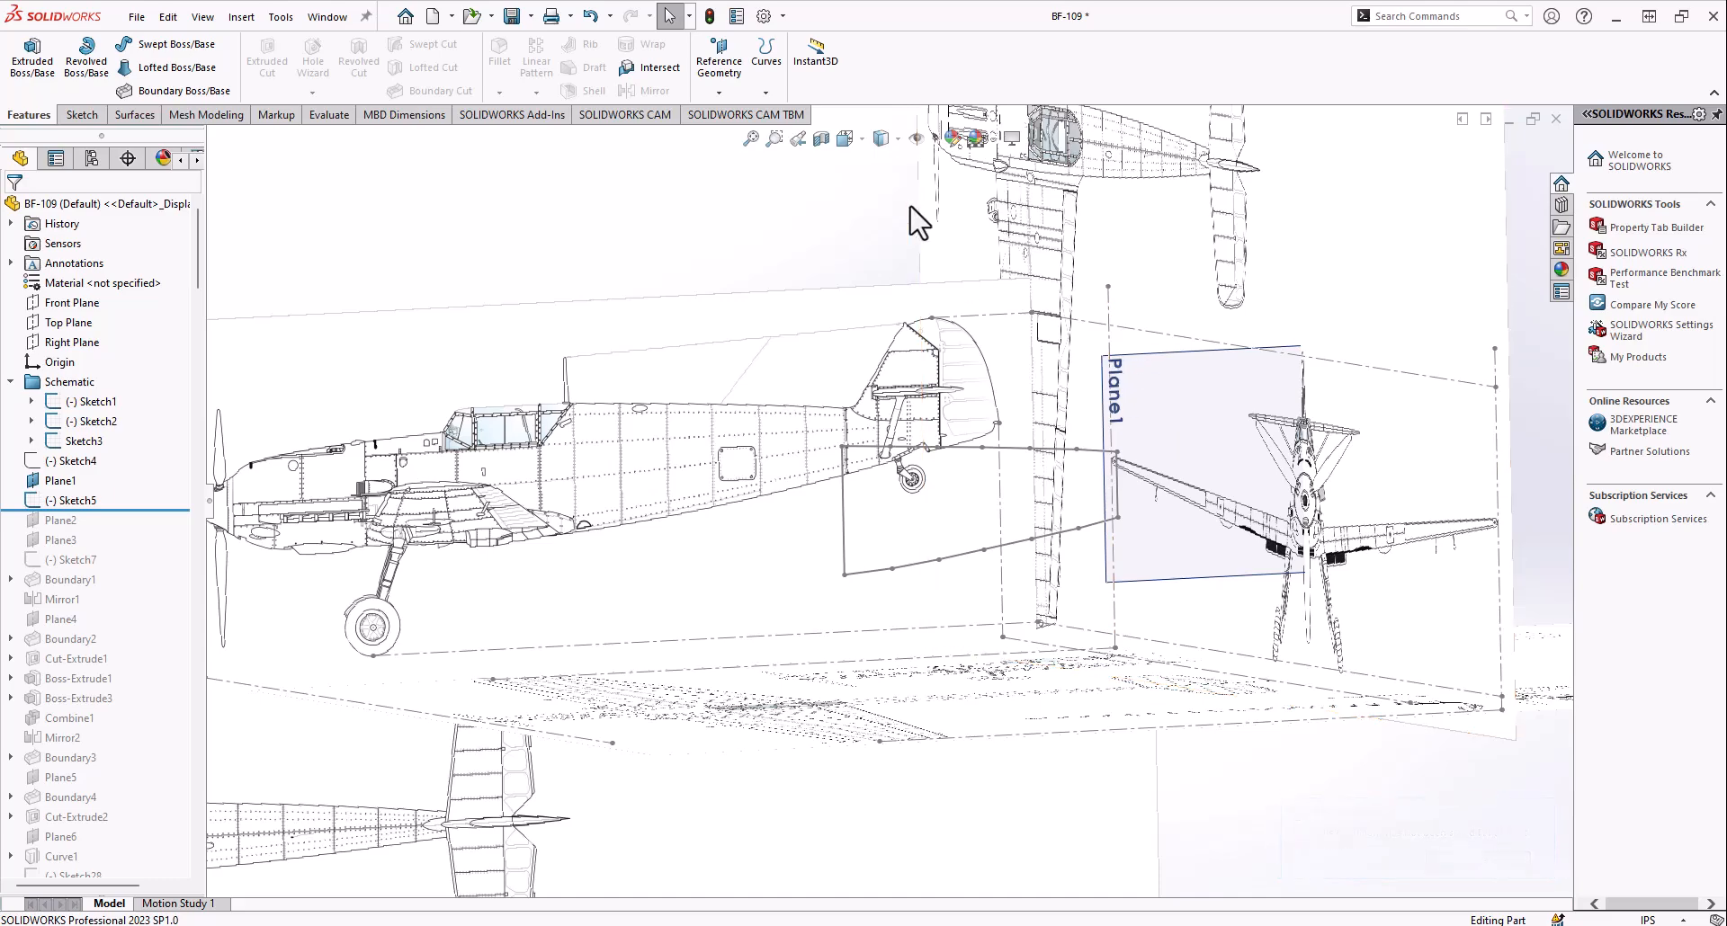
{"action": "left_click", "coordinate": [846, 141]}
{"action": "left_click", "coordinate": [787, 591]}
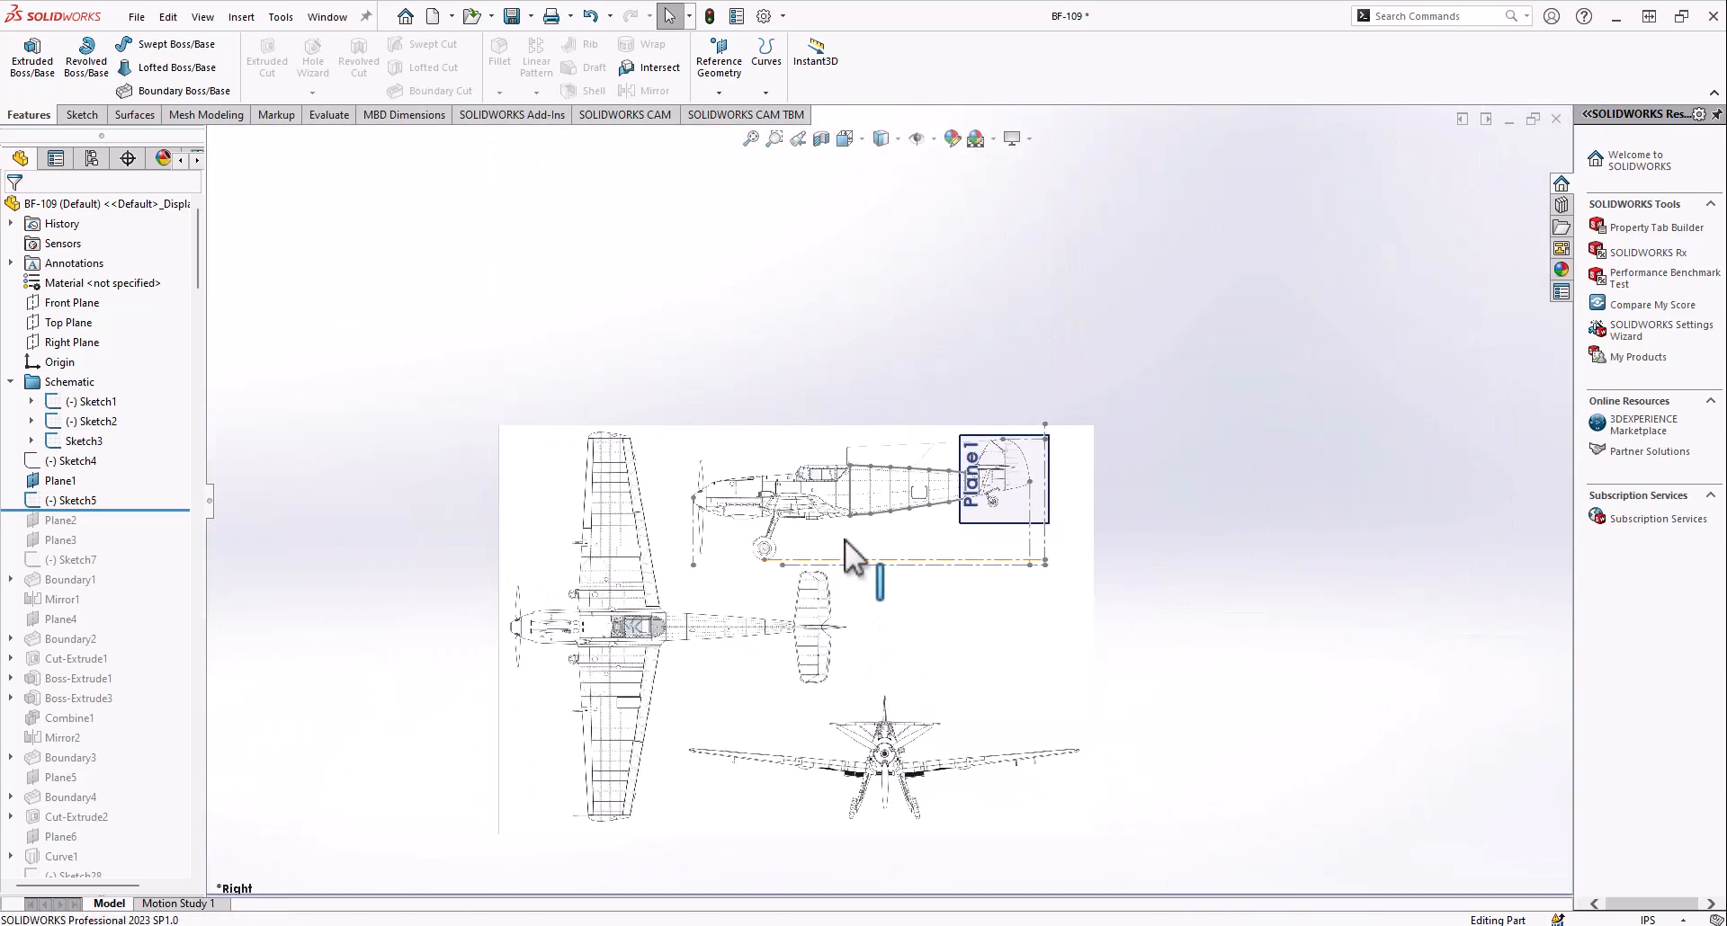
Roll the model history forward to include Plane2 and show the plane at the front end of the rear fuselage outline
{"action": "left_click_drag", "start_coordinate": [86, 510], "coordinate": [90, 535]}
{"action": "middle_click_drag", "start_coordinate": [686, 463], "coordinate": [764, 477]}
{"action": "right_click", "coordinate": [61, 520]}
{"action": "left_click", "coordinate": [63, 493]}
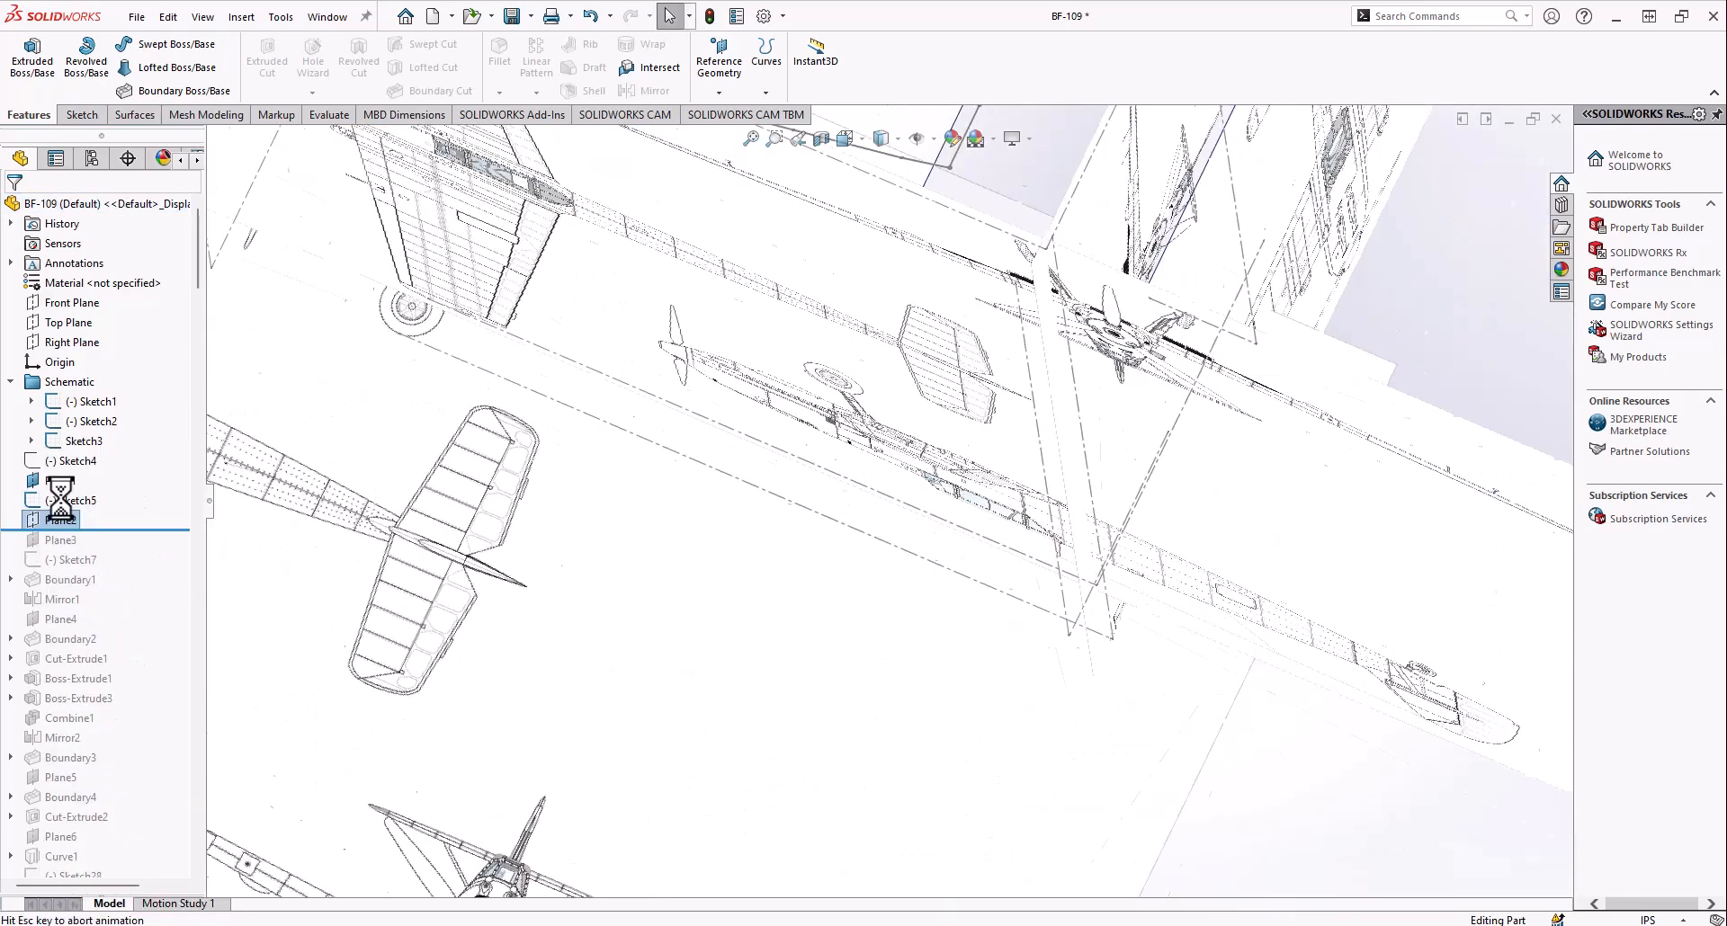
{"action": "right_click", "coordinate": [56, 522]}
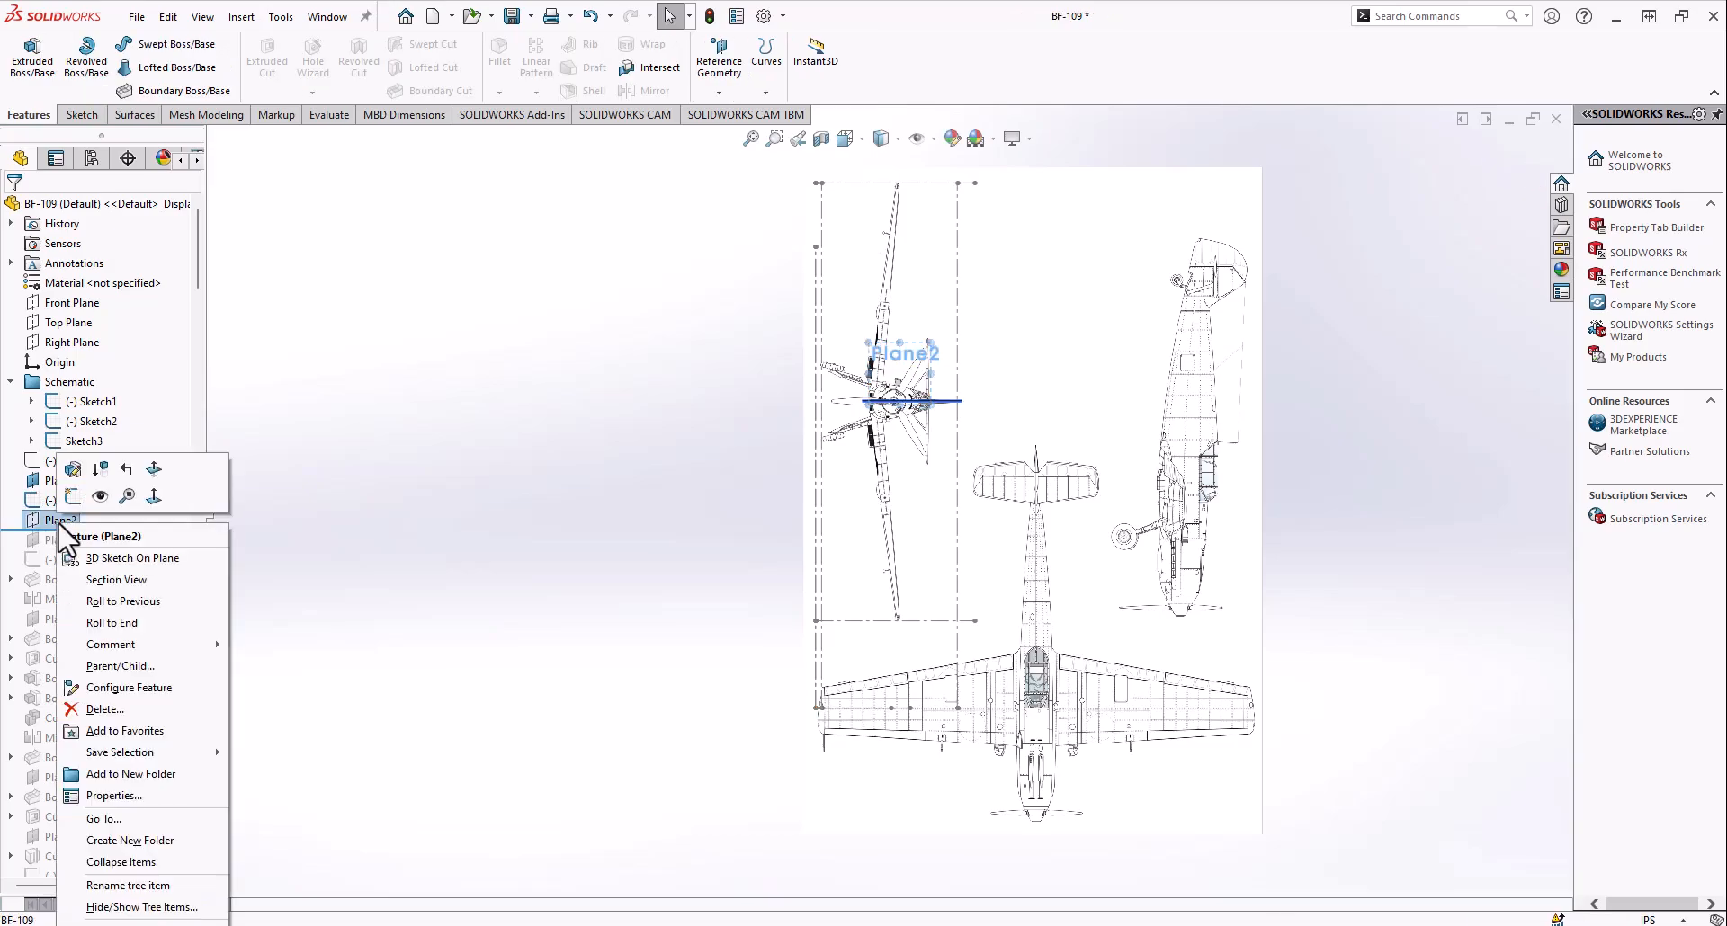
{"action": "middle_click_drag", "start_coordinate": [796, 476], "coordinate": [940, 550]}
{"action": "scroll", "coordinate": [900, 531], "scroll_direction": "down", "scroll_amount": 6}
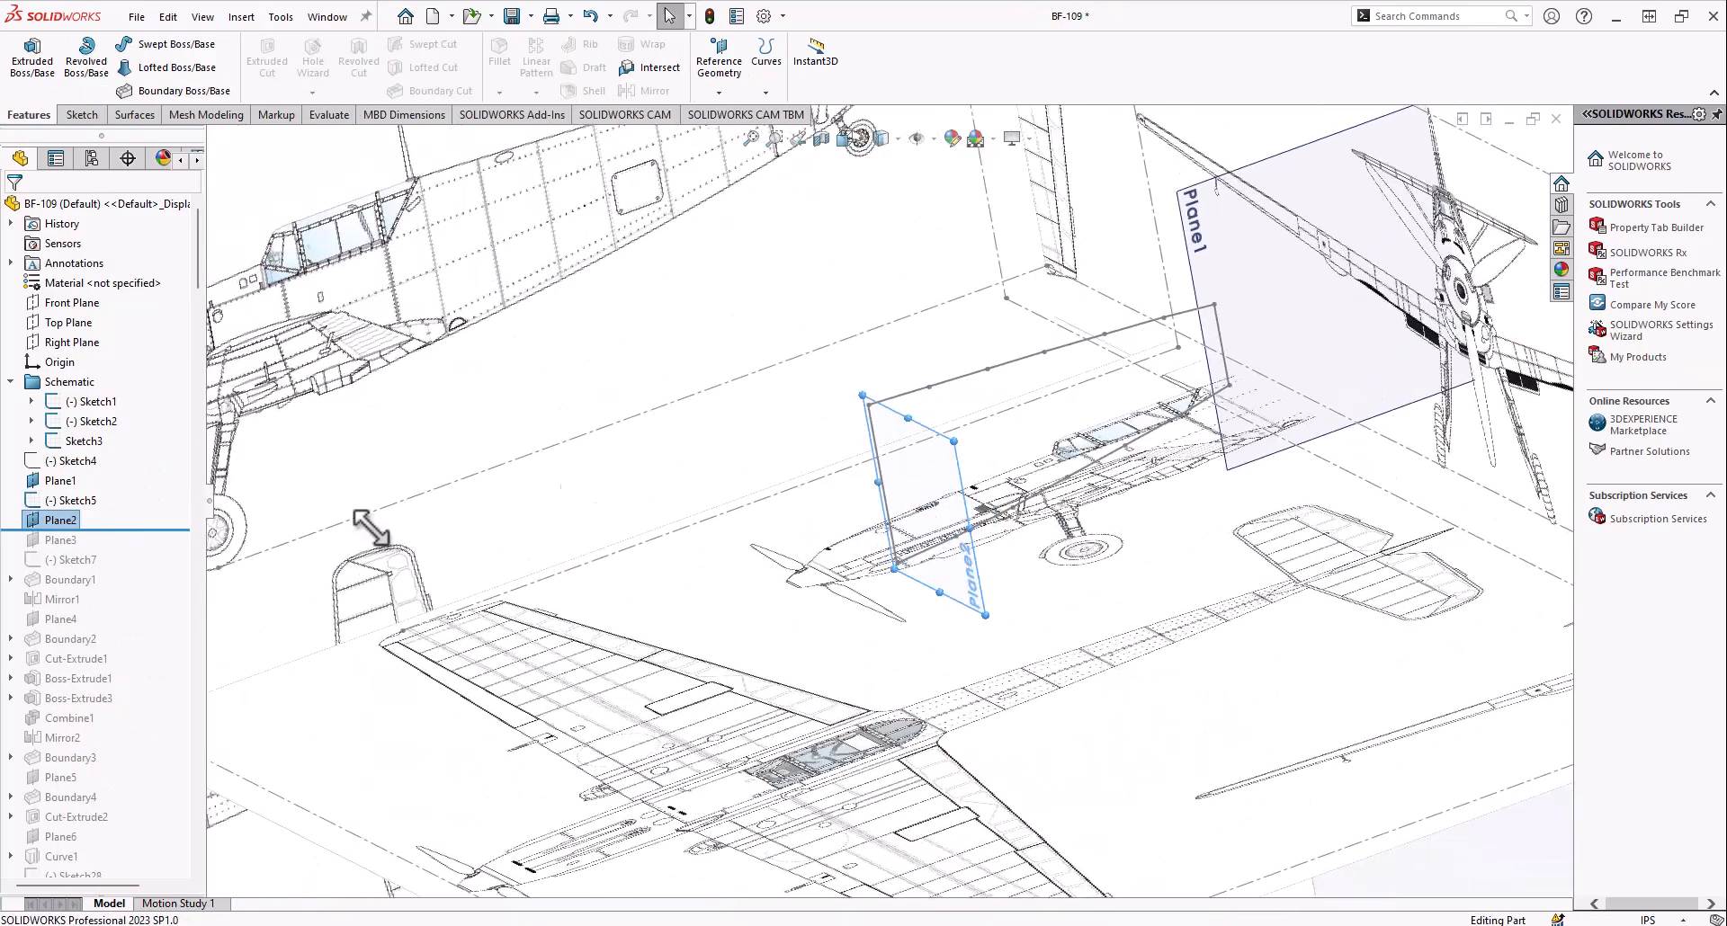
Roll the model history forward to include Plane3 and show the plane at the tail end of the fuselage outline
{"action": "left_click_drag", "start_coordinate": [83, 530], "coordinate": [70, 549]}
{"action": "right_click", "coordinate": [62, 542]}
{"action": "left_click", "coordinate": [97, 521]}
{"action": "scroll", "coordinate": [464, 522], "scroll_direction": "up", "scroll_amount": 5}
{"action": "left_click", "coordinate": [1089, 699]}
{"action": "mouse_move", "coordinate": [1087, 688]}
{"action": "middle_mouse_down"}
{"action": "mouse_move", "coordinate": [1040, 477]}
{"action": "mouse_move", "coordinate": [1100, 420]}
{"action": "mouse_move", "coordinate": [909, 531]}
{"action": "middle_mouse_up"}
{"action": "scroll", "coordinate": [909, 512], "scroll_direction": "down", "scroll_amount": 5}
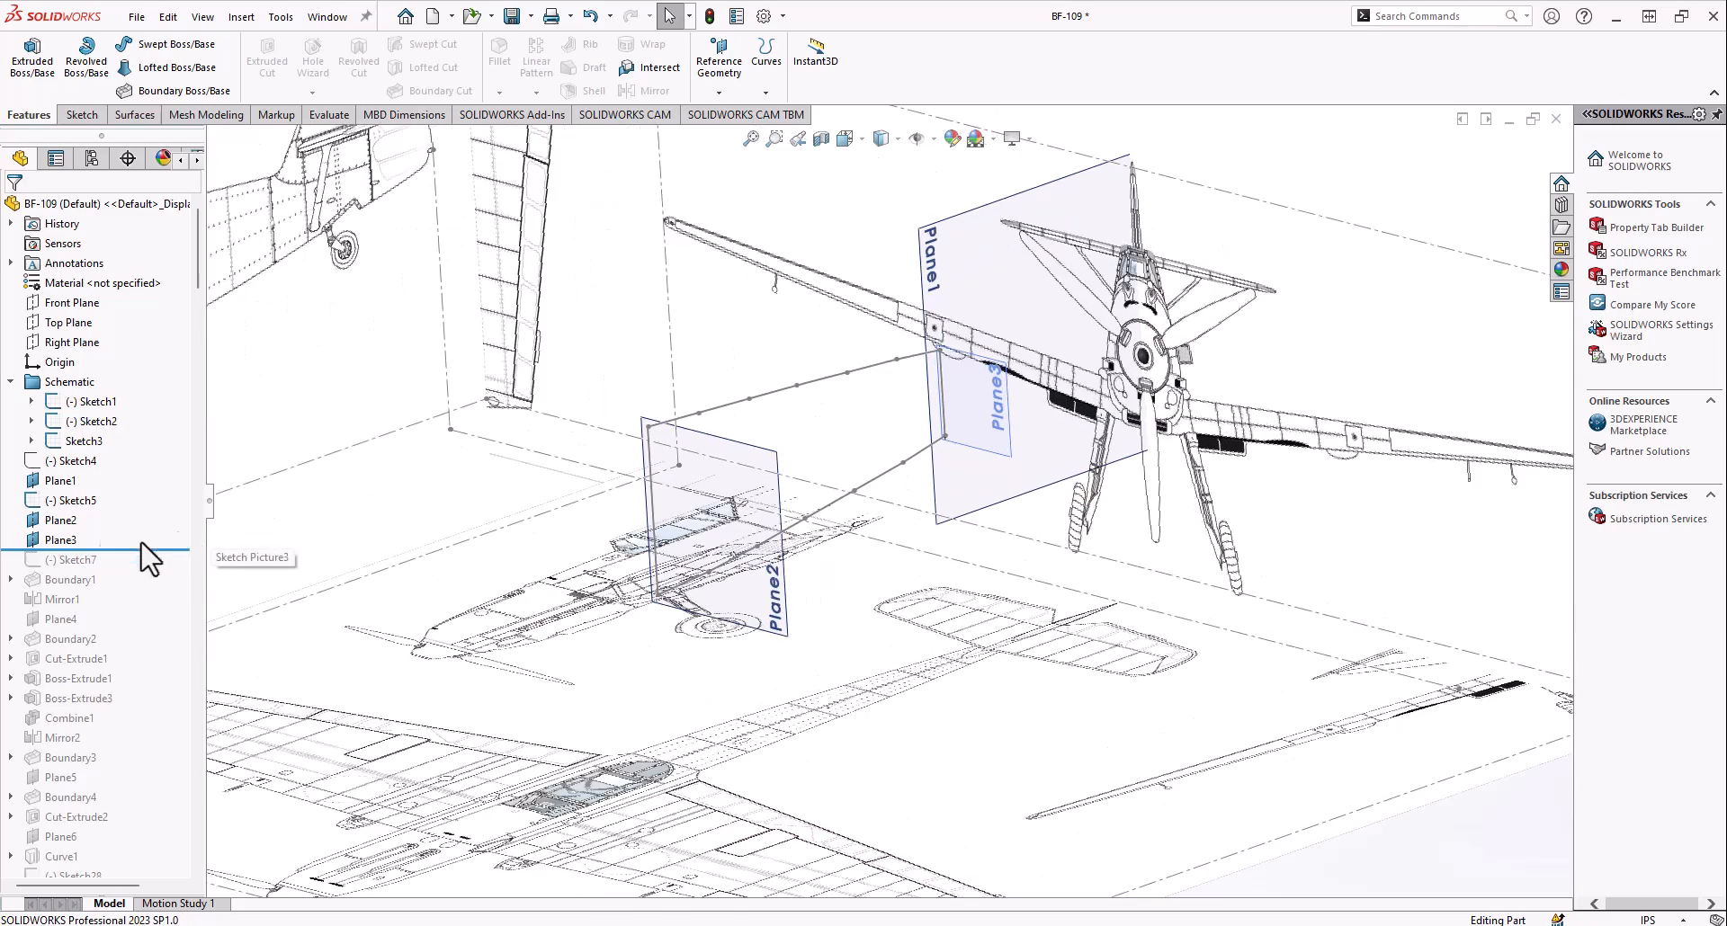
Roll the model history forward to include Sketch7 and highlight its line between Plane2 and Plane3
{"action": "left_click_drag", "start_coordinate": [110, 550], "coordinate": [115, 566]}
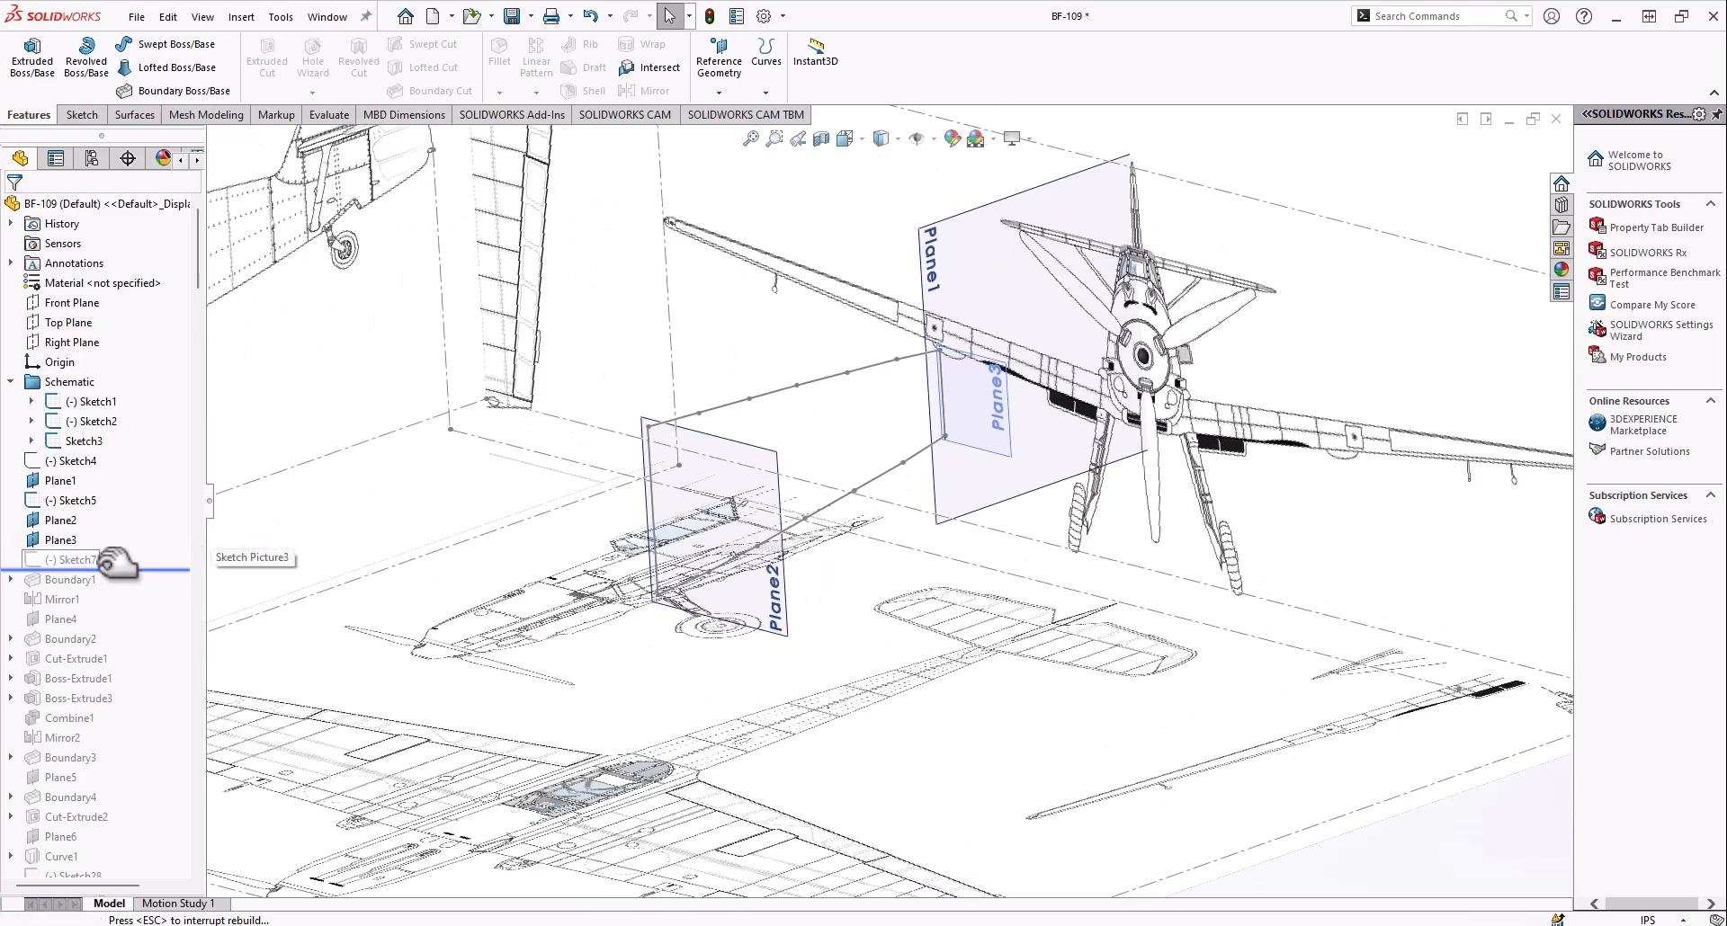
{"action": "left_click", "coordinate": [66, 562]}
{"action": "mouse_move", "coordinate": [684, 539]}
{"action": "middle_mouse_down"}
{"action": "mouse_move", "coordinate": [755, 513]}
{"action": "mouse_move", "coordinate": [589, 445]}
{"action": "mouse_move", "coordinate": [423, 566]}
{"action": "mouse_move", "coordinate": [846, 485]}
{"action": "mouse_move", "coordinate": [726, 482]}
{"action": "mouse_move", "coordinate": [736, 439]}
{"action": "mouse_move", "coordinate": [724, 481]}
{"action": "middle_mouse_up"}
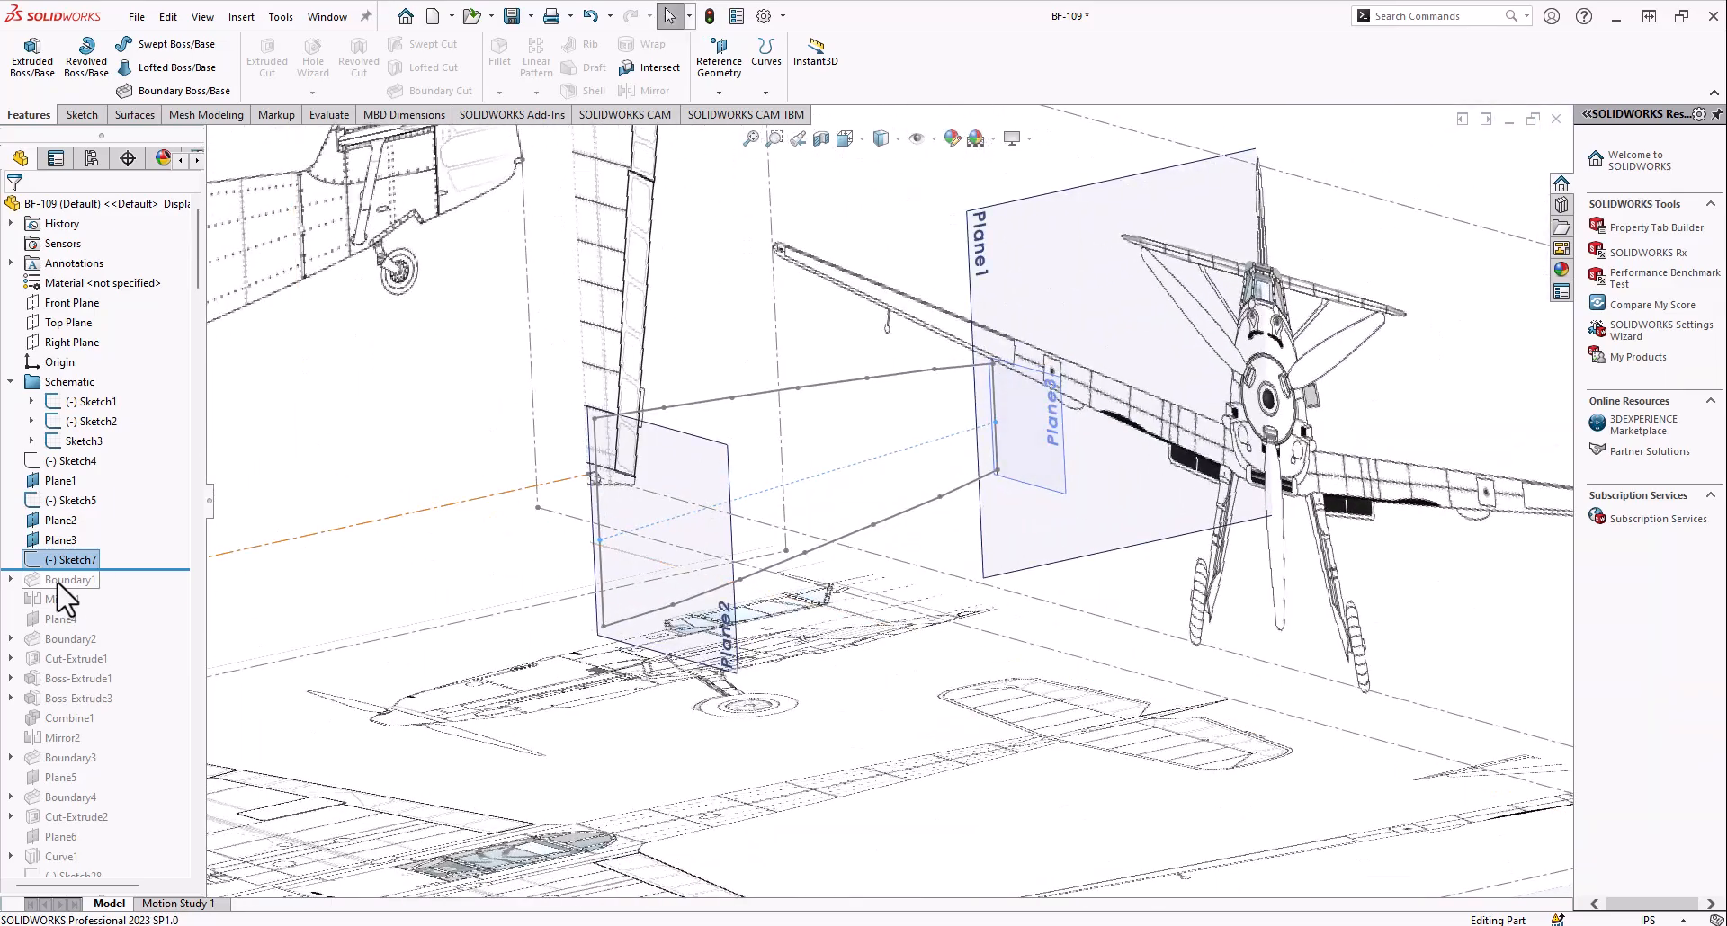
Roll the model history forward to include Boundary1 and list the sketches it uses
{"action": "left_click_drag", "start_coordinate": [71, 576], "coordinate": [68, 589]}
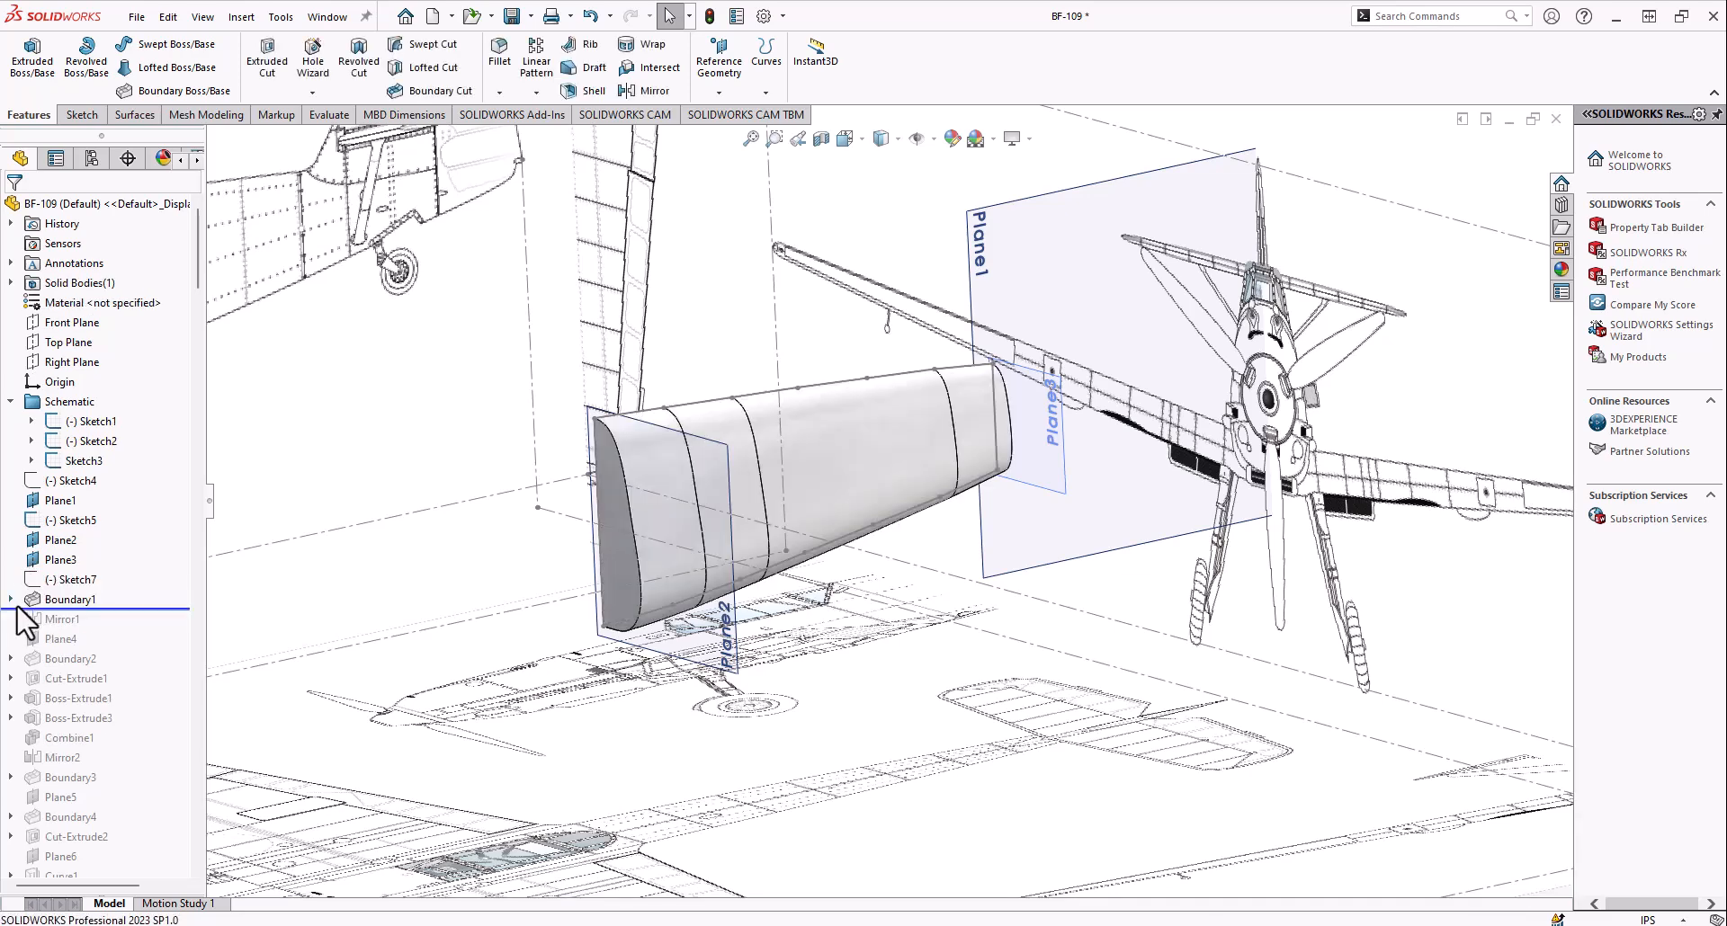
{"action": "left_click", "coordinate": [10, 599]}
Examine Sketch8, the Boundary1 profile on Plane3 at the tail end of the fuselage section
{"action": "left_click", "coordinate": [90, 619]}
{"action": "scroll", "coordinate": [986, 490], "scroll_direction": "down", "scroll_amount": 5}
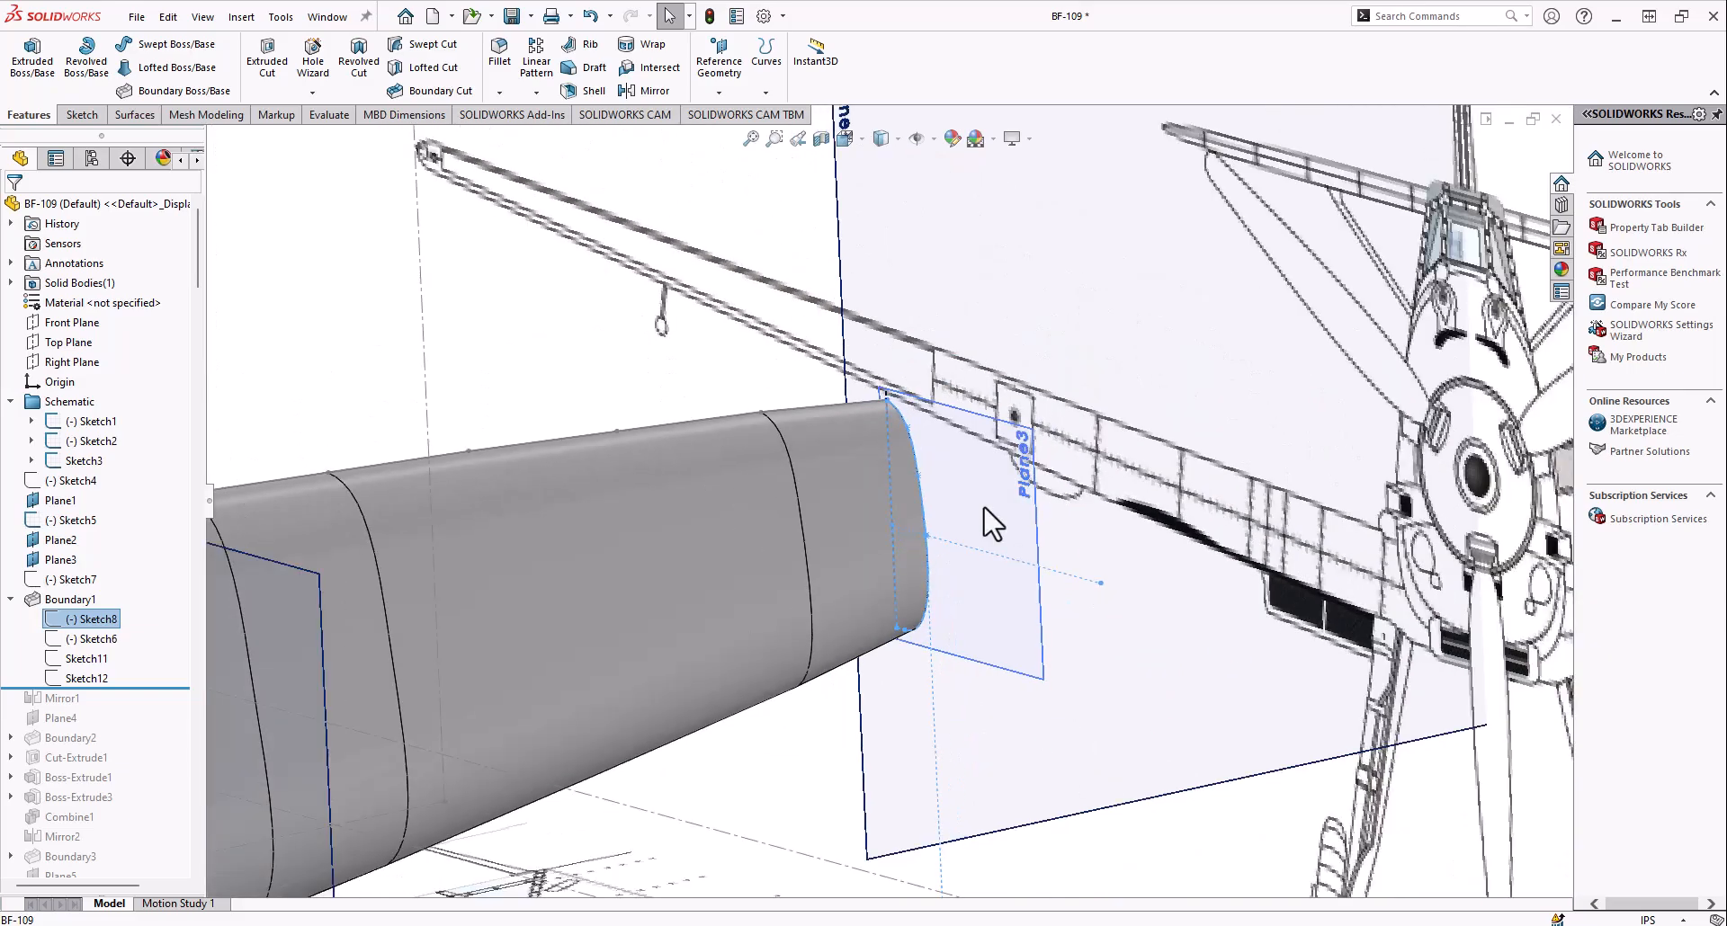
{"action": "scroll", "coordinate": [984, 508], "scroll_direction": "up", "scroll_amount": 1}
{"action": "scroll", "coordinate": [953, 544], "scroll_direction": "down", "scroll_amount": 1}
{"action": "mouse_move", "coordinate": [910, 537]}
{"action": "middle_mouse_down"}
{"action": "mouse_move", "coordinate": [968, 435]}
{"action": "mouse_move", "coordinate": [1018, 437]}
{"action": "mouse_move", "coordinate": [908, 524]}
{"action": "middle_mouse_up"}
{"action": "scroll", "coordinate": [930, 519], "scroll_direction": "up", "scroll_amount": 4}
{"action": "scroll", "coordinate": [896, 519], "scroll_direction": "down", "scroll_amount": 6}
{"action": "scroll", "coordinate": [895, 519], "scroll_direction": "up", "scroll_amount": 7}
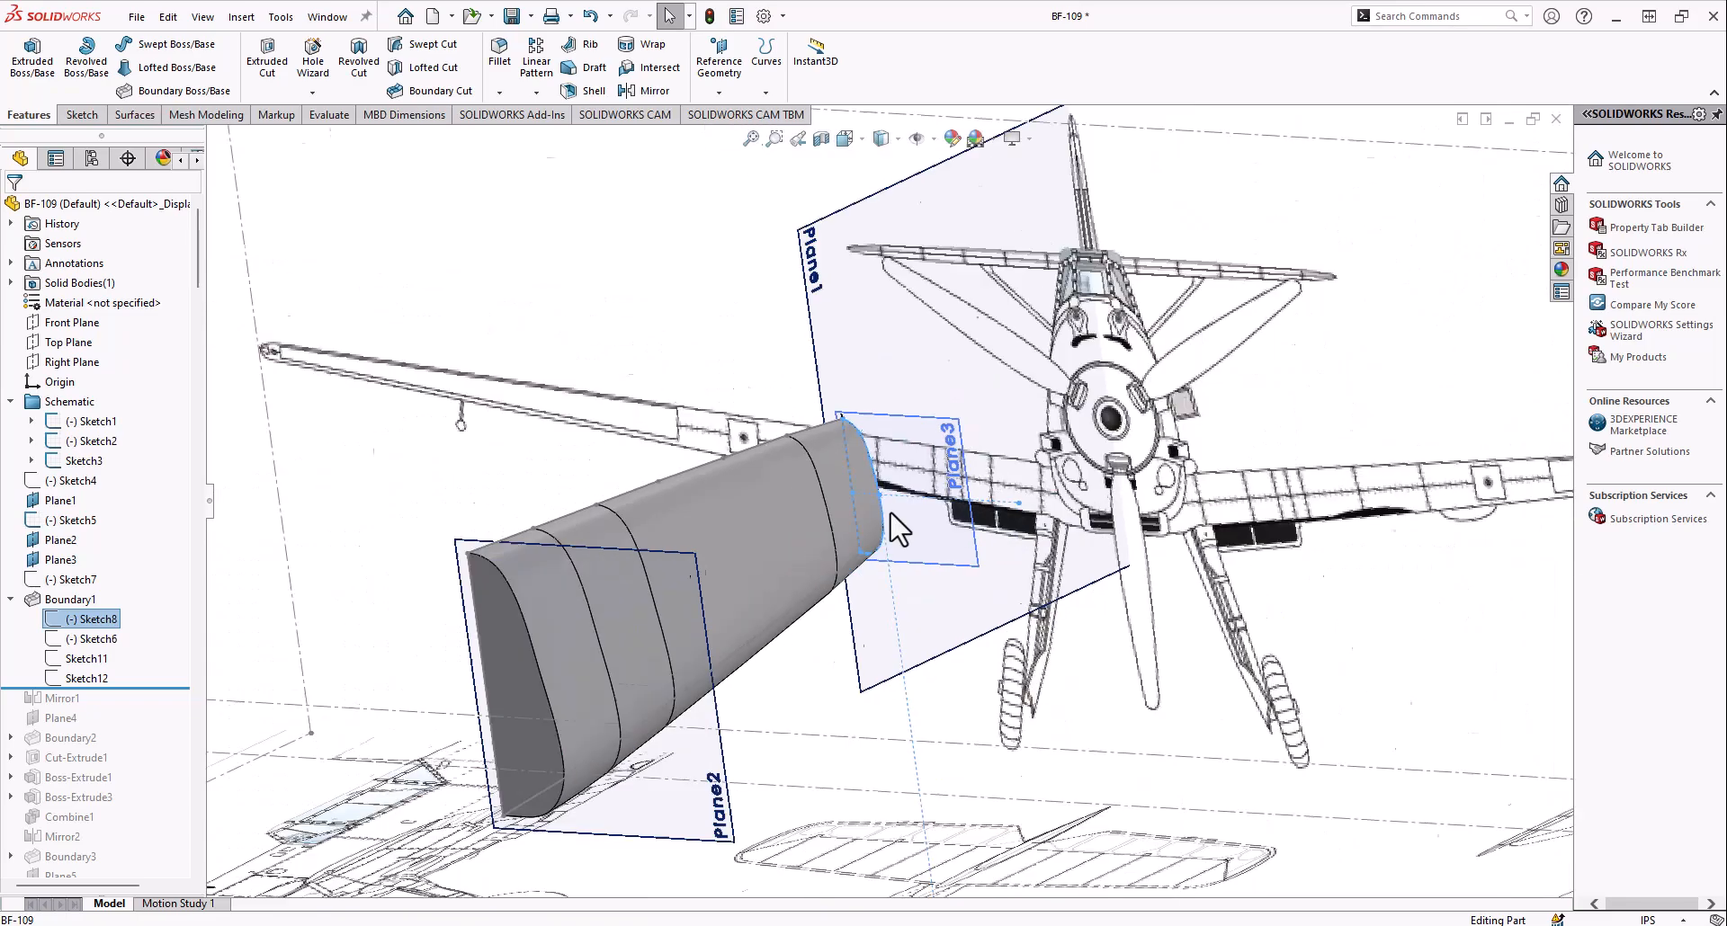
Examine Sketch6, the Boundary1 profile on Plane2, and highlight Sketch11 along the fuselage section's upper edge
{"action": "scroll", "coordinate": [649, 680], "scroll_direction": "down", "scroll_amount": 2}
{"action": "left_click", "coordinate": [94, 641]}
{"action": "mouse_move", "coordinate": [716, 556]}
{"action": "middle_mouse_down"}
{"action": "mouse_move", "coordinate": [617, 477]}
{"action": "mouse_move", "coordinate": [604, 520]}
{"action": "middle_mouse_up"}
{"action": "scroll", "coordinate": [528, 489], "scroll_direction": "down", "scroll_amount": 5}
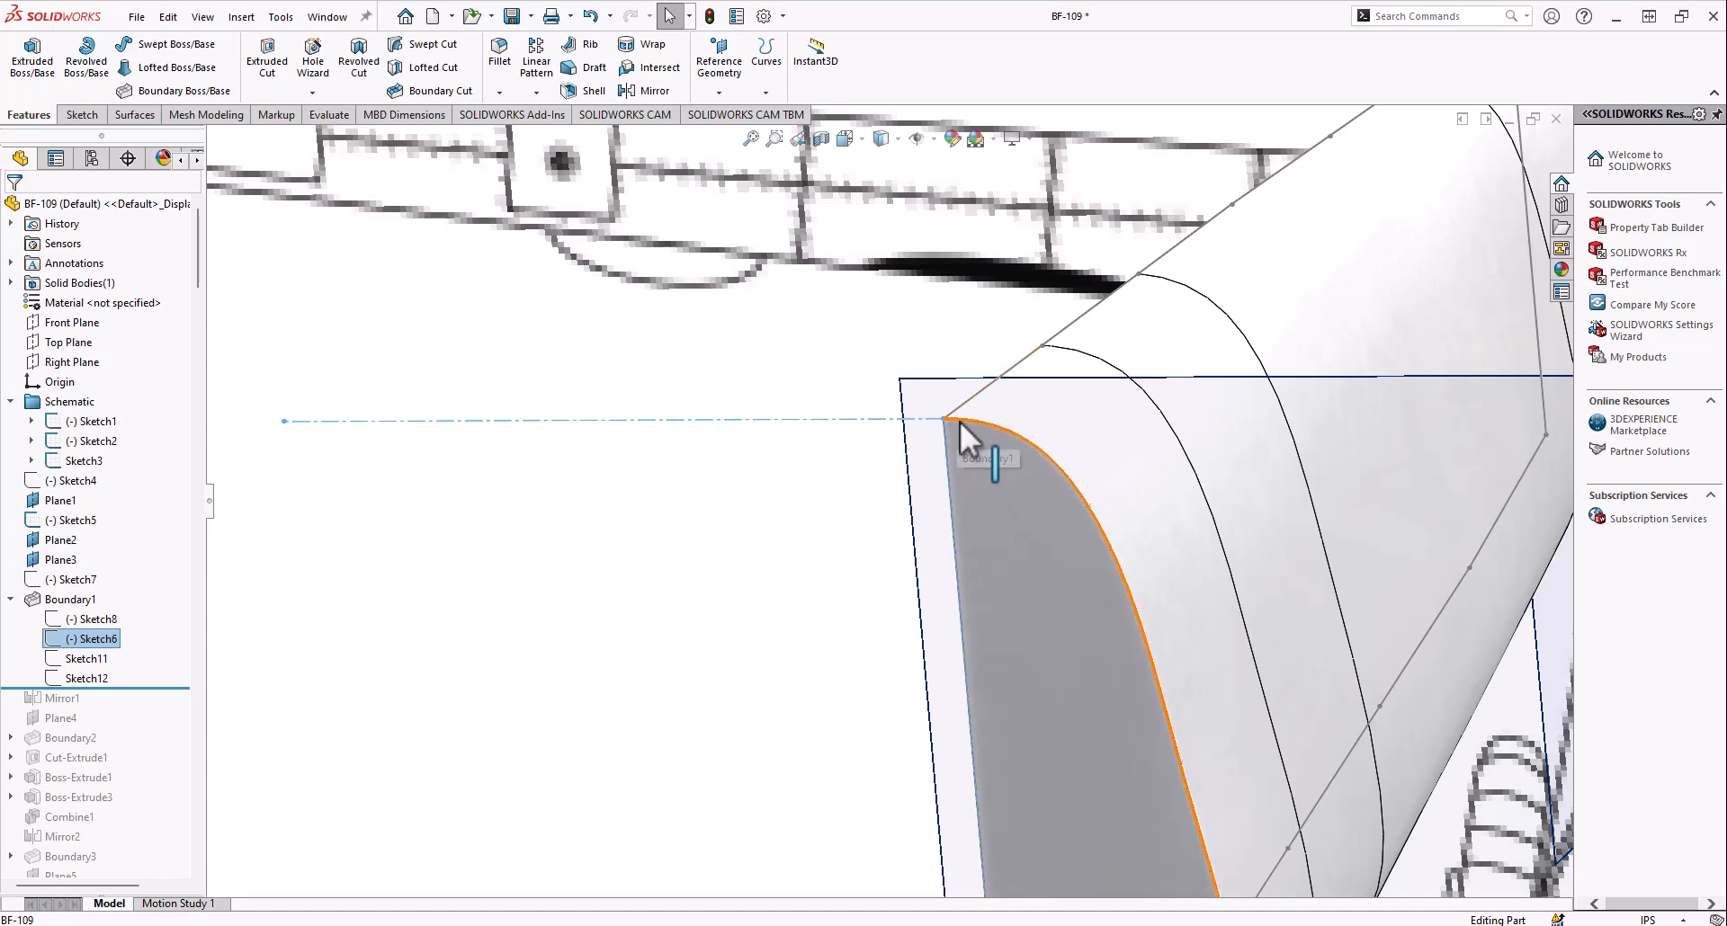
{"action": "middle_click_drag", "start_coordinate": [958, 426], "coordinate": [966, 430]}
{"action": "scroll", "coordinate": [987, 425], "scroll_direction": "up", "scroll_amount": 3}
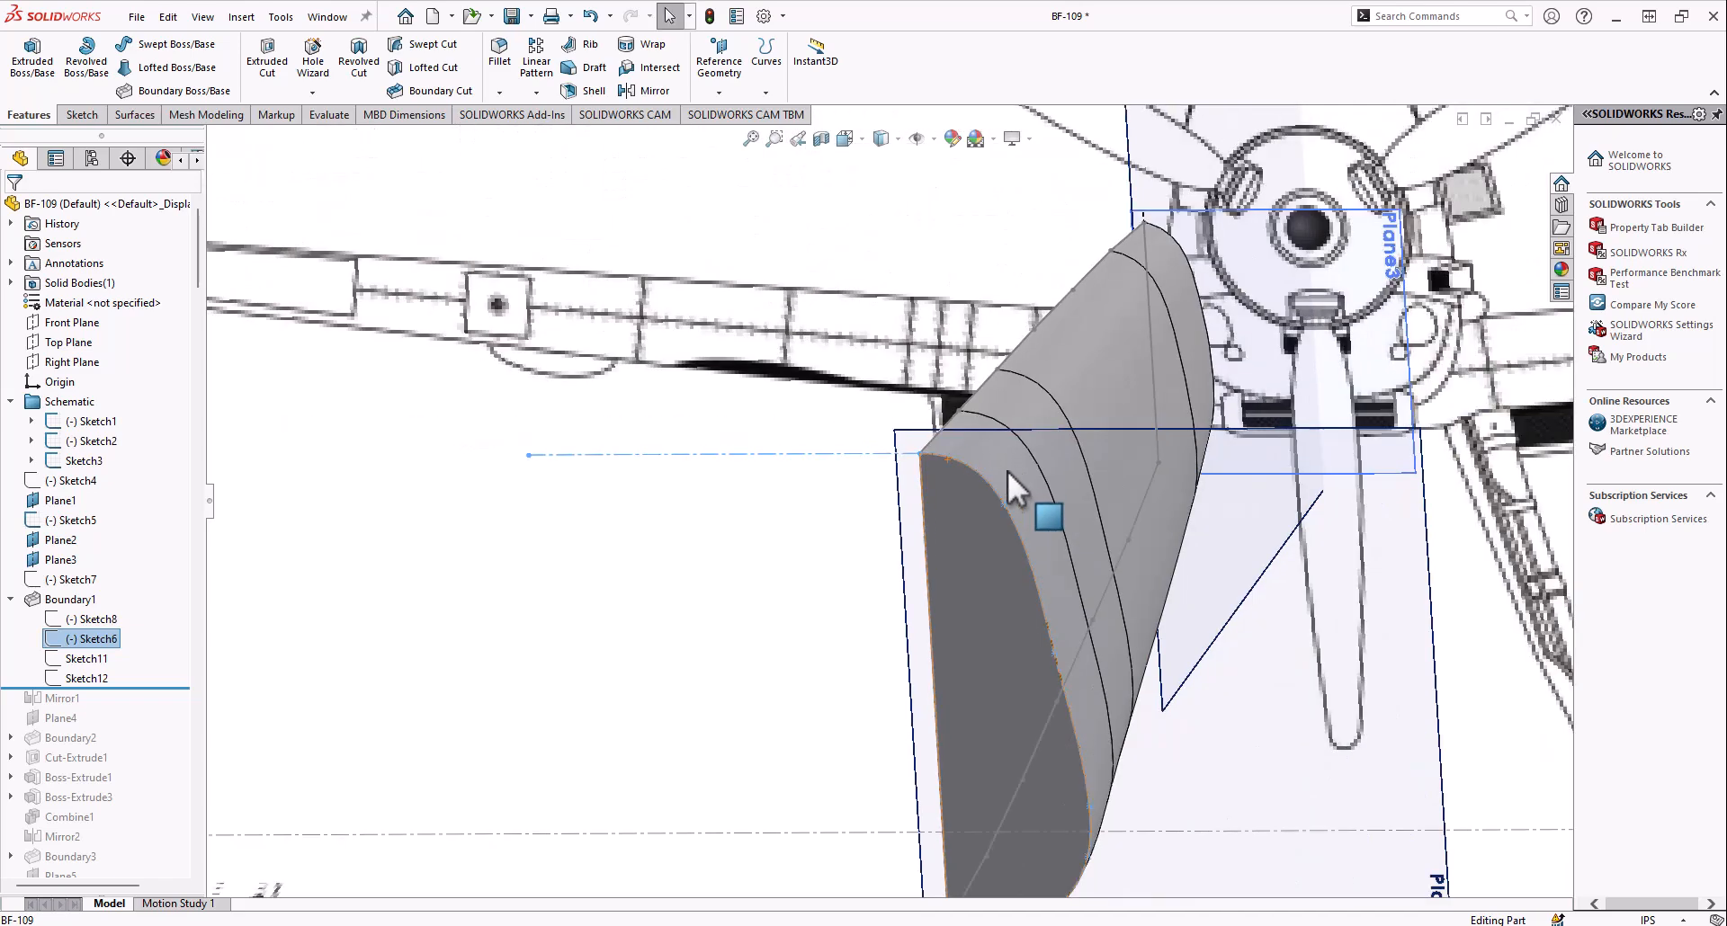
{"action": "scroll", "coordinate": [996, 532], "scroll_direction": "down", "scroll_amount": 3}
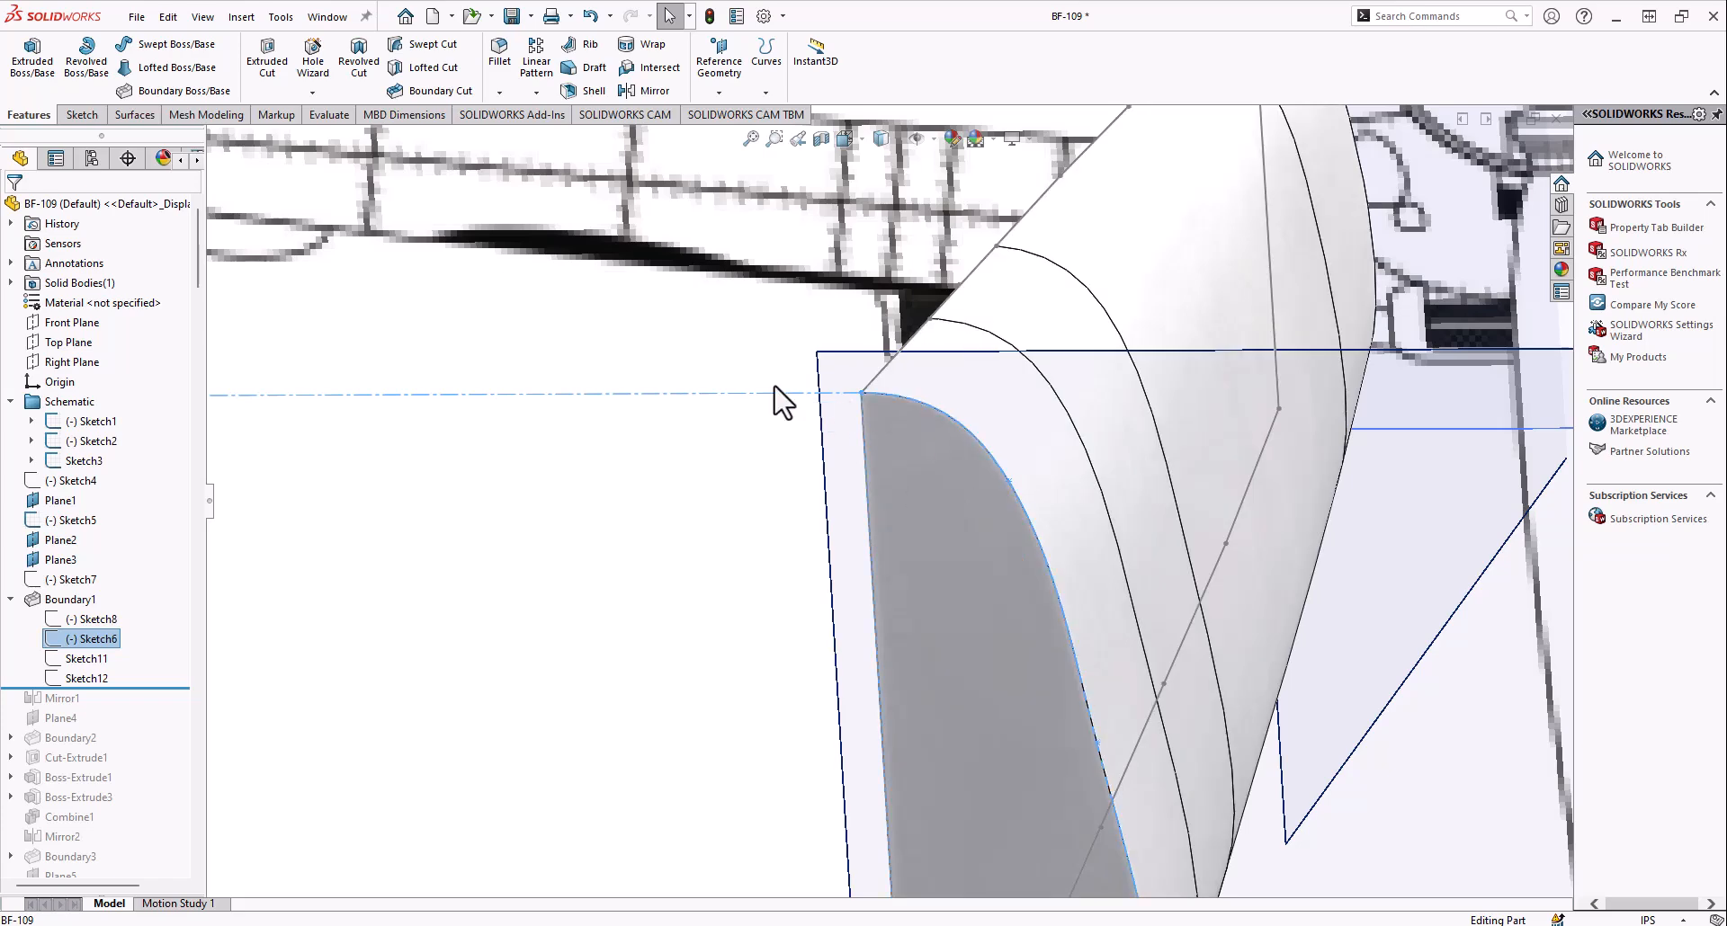
{"action": "left_click", "coordinate": [860, 398]}
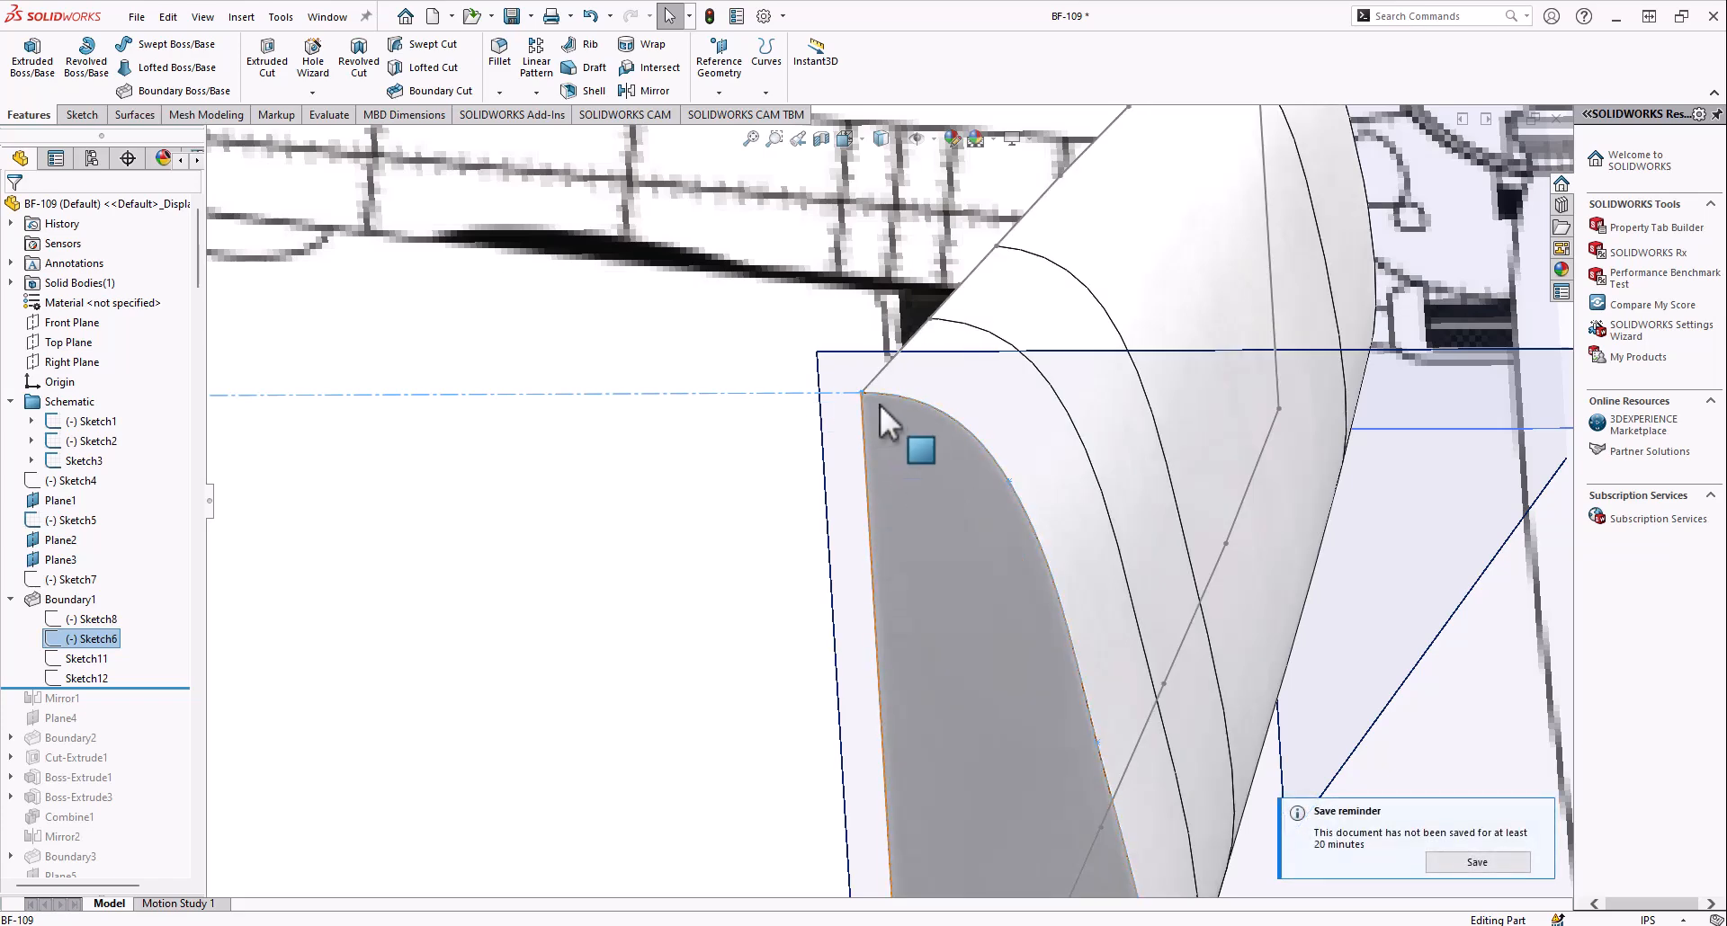
{"action": "scroll", "coordinate": [886, 418], "scroll_direction": "up", "scroll_amount": 3}
{"action": "mouse_move", "coordinate": [931, 447]}
{"action": "middle_mouse_down"}
{"action": "mouse_move", "coordinate": [870, 445]}
{"action": "mouse_move", "coordinate": [755, 359]}
{"action": "mouse_move", "coordinate": [1110, 529]}
{"action": "mouse_move", "coordinate": [1034, 503]}
{"action": "middle_mouse_up"}
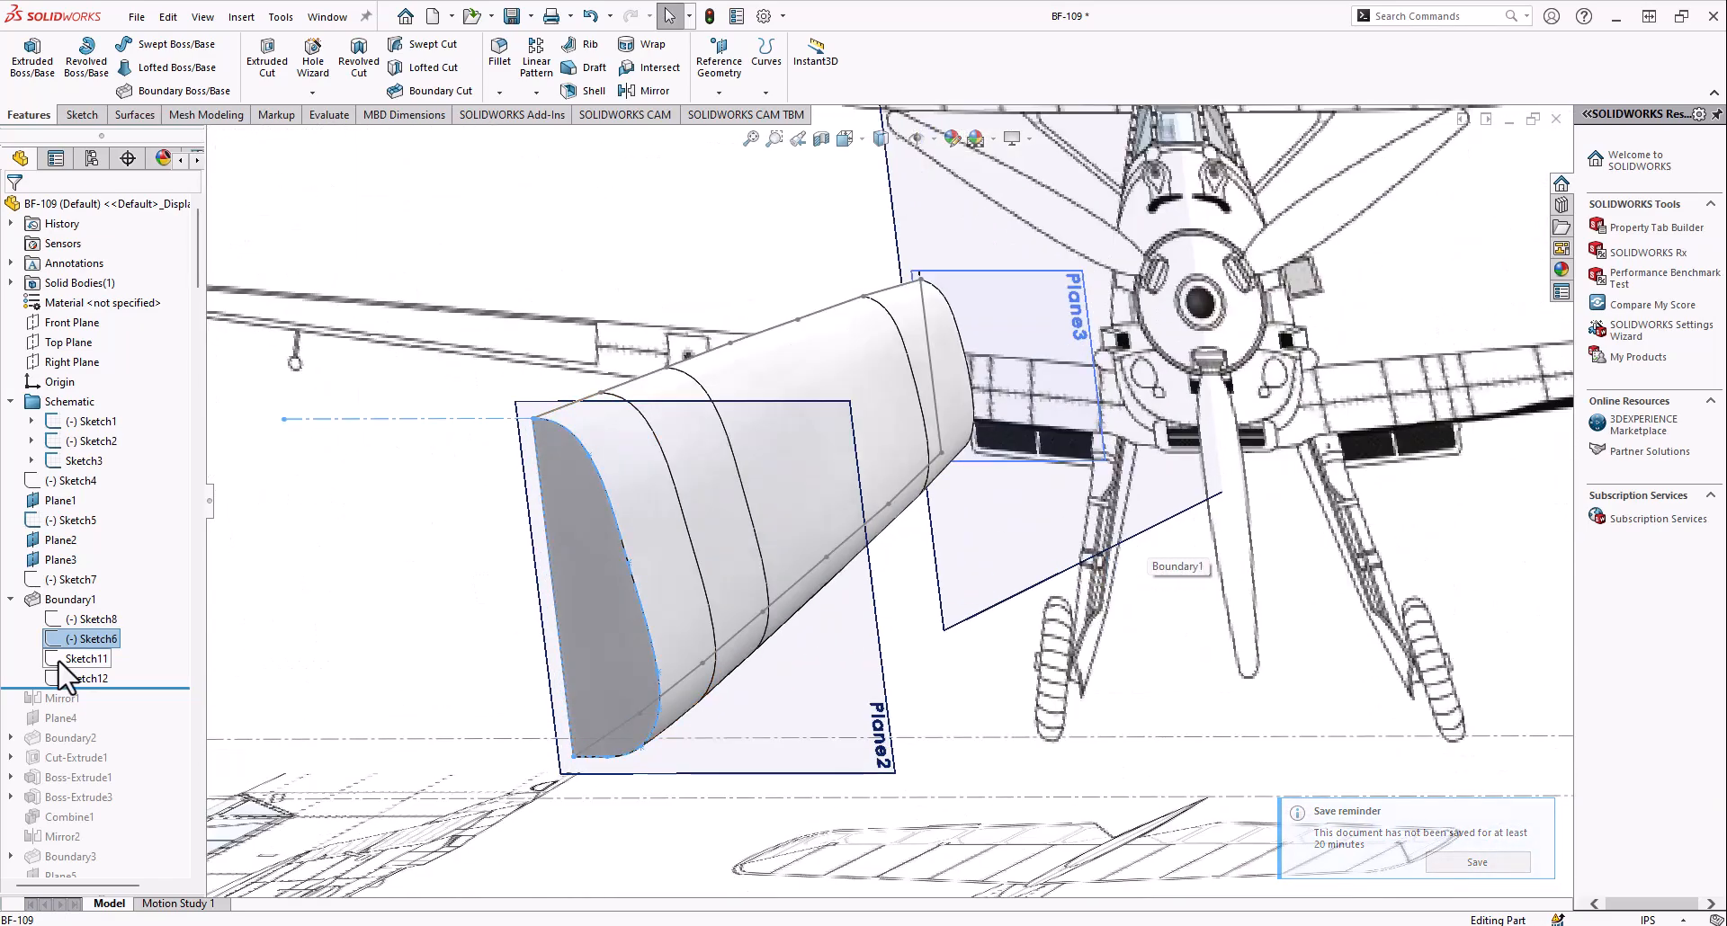
{"action": "left_click", "coordinate": [77, 658]}
{"action": "middle_click_drag", "start_coordinate": [706, 409], "coordinate": [526, 387]}
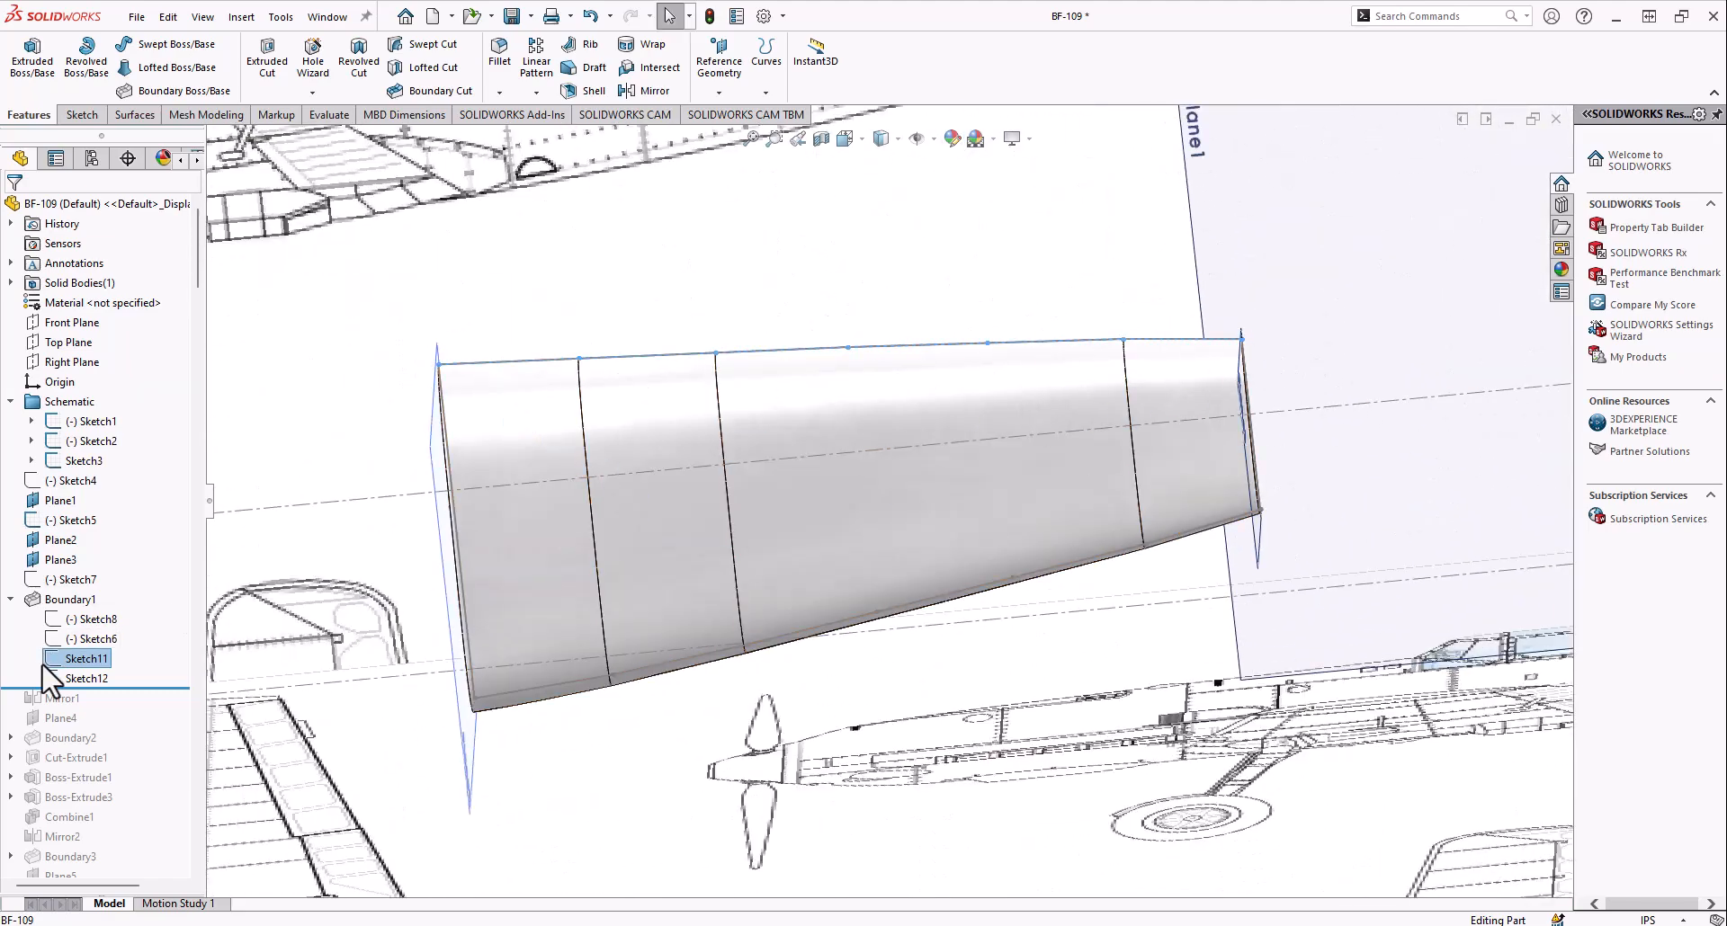
Open the Boundary1 definition and highlight its Direction 1 profiles, Sketch6 on Plane2 and Sketch8 on Plane3
{"action": "right_click", "coordinate": [41, 599]}
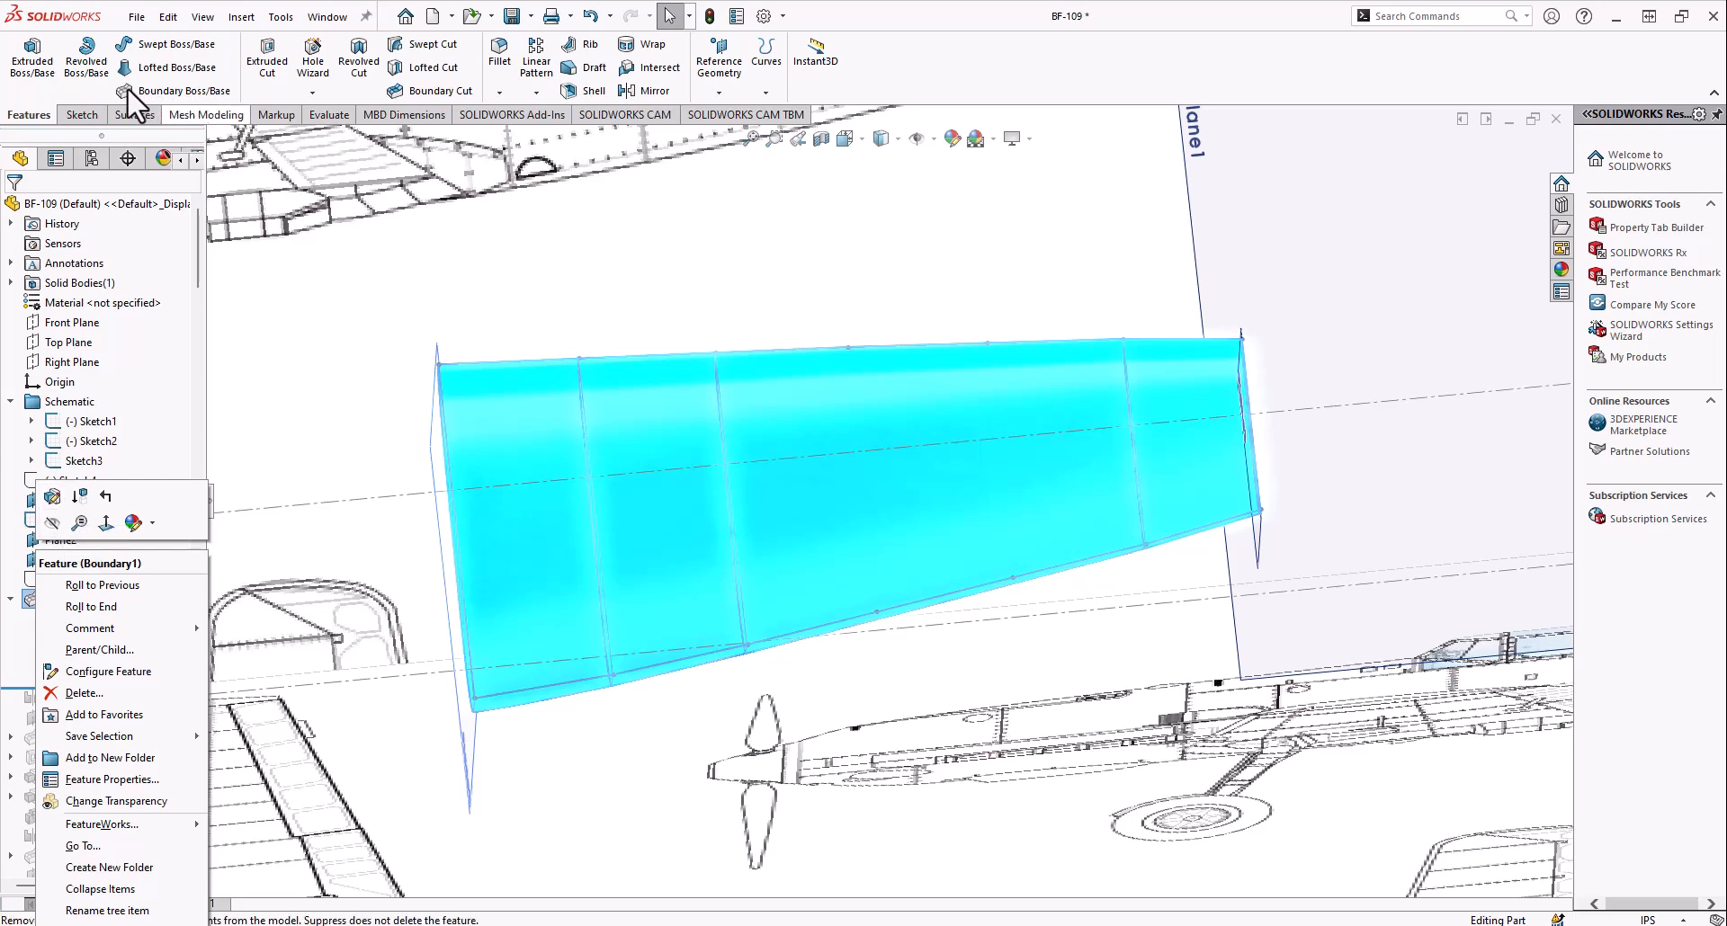
{"action": "left_click", "coordinate": [224, 142]}
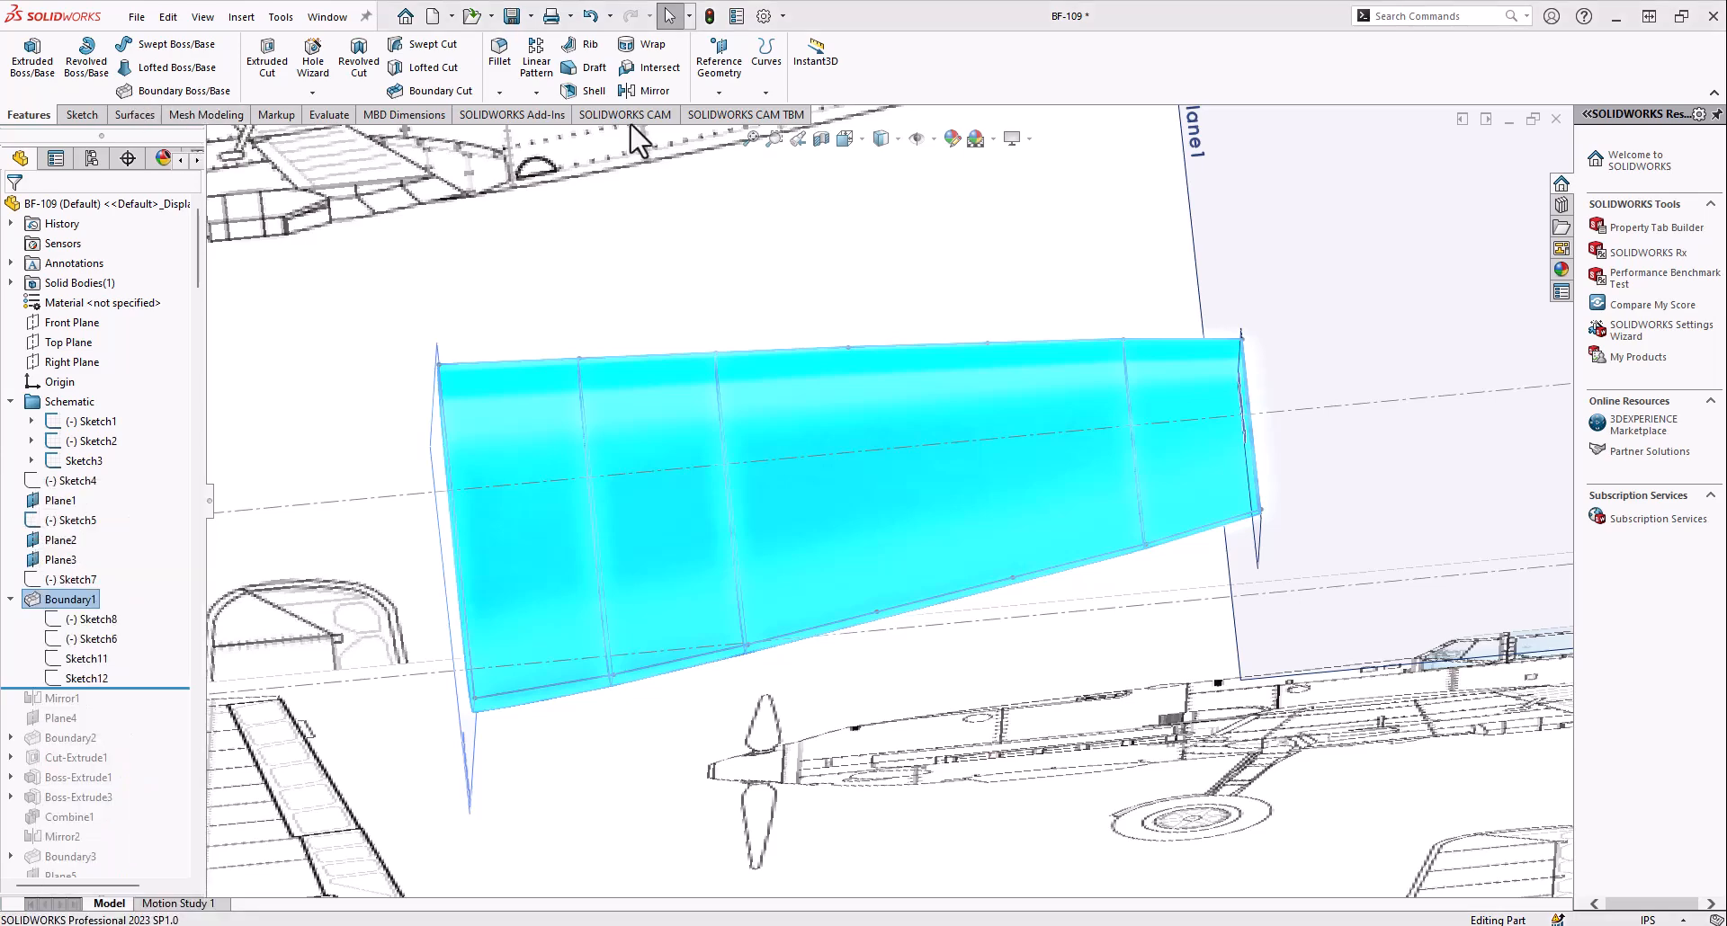
{"action": "right_click", "coordinate": [76, 600]}
{"action": "left_click", "coordinate": [87, 497]}
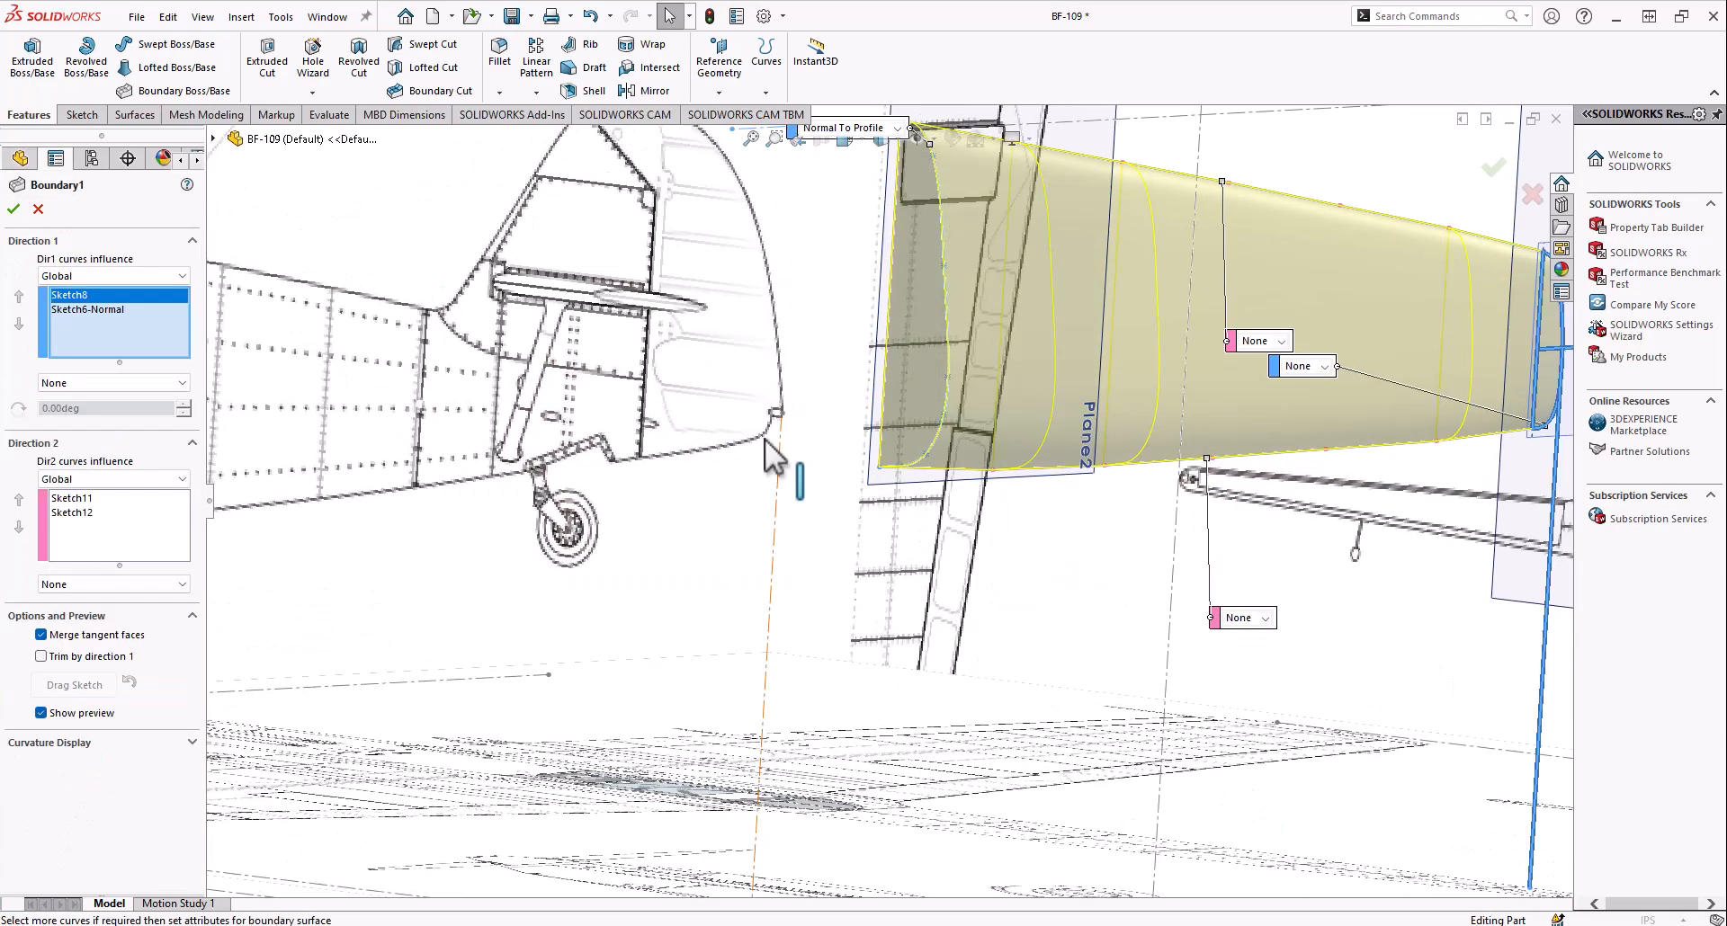
{"action": "middle_click_drag", "start_coordinate": [571, 491], "coordinate": [573, 591]}
{"action": "scroll", "coordinate": [573, 591], "scroll_direction": "up", "scroll_amount": 6}
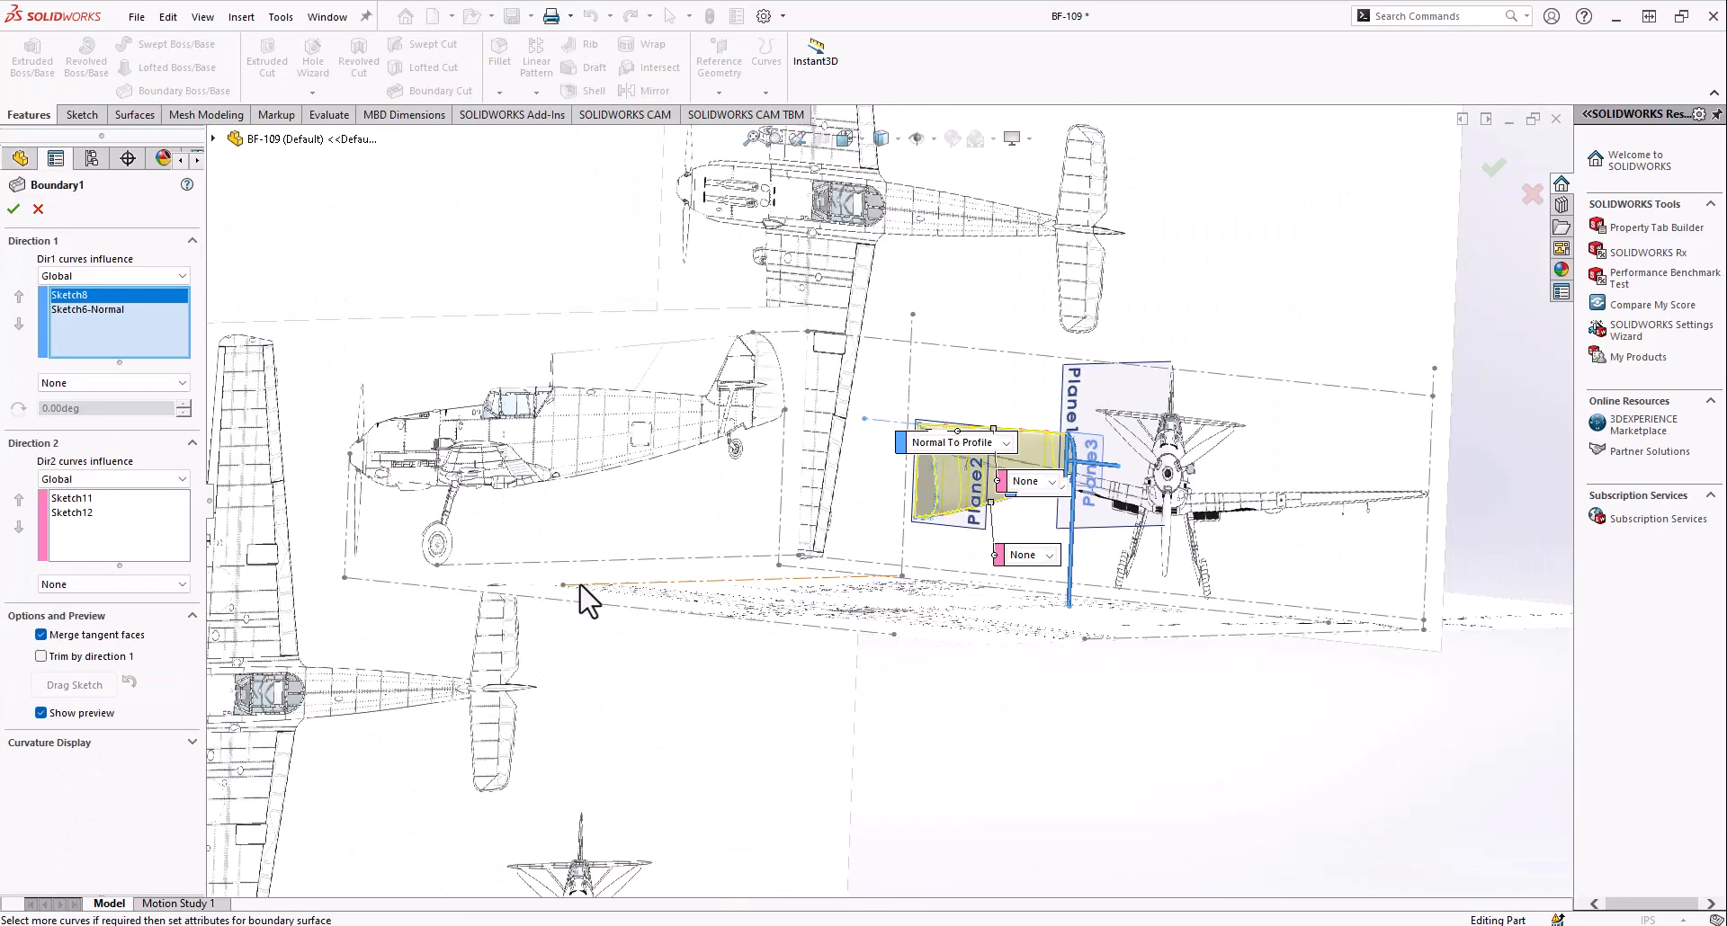
{"action": "scroll", "coordinate": [1182, 508], "scroll_direction": "down", "scroll_amount": 3}
{"action": "left_click", "coordinate": [63, 309]}
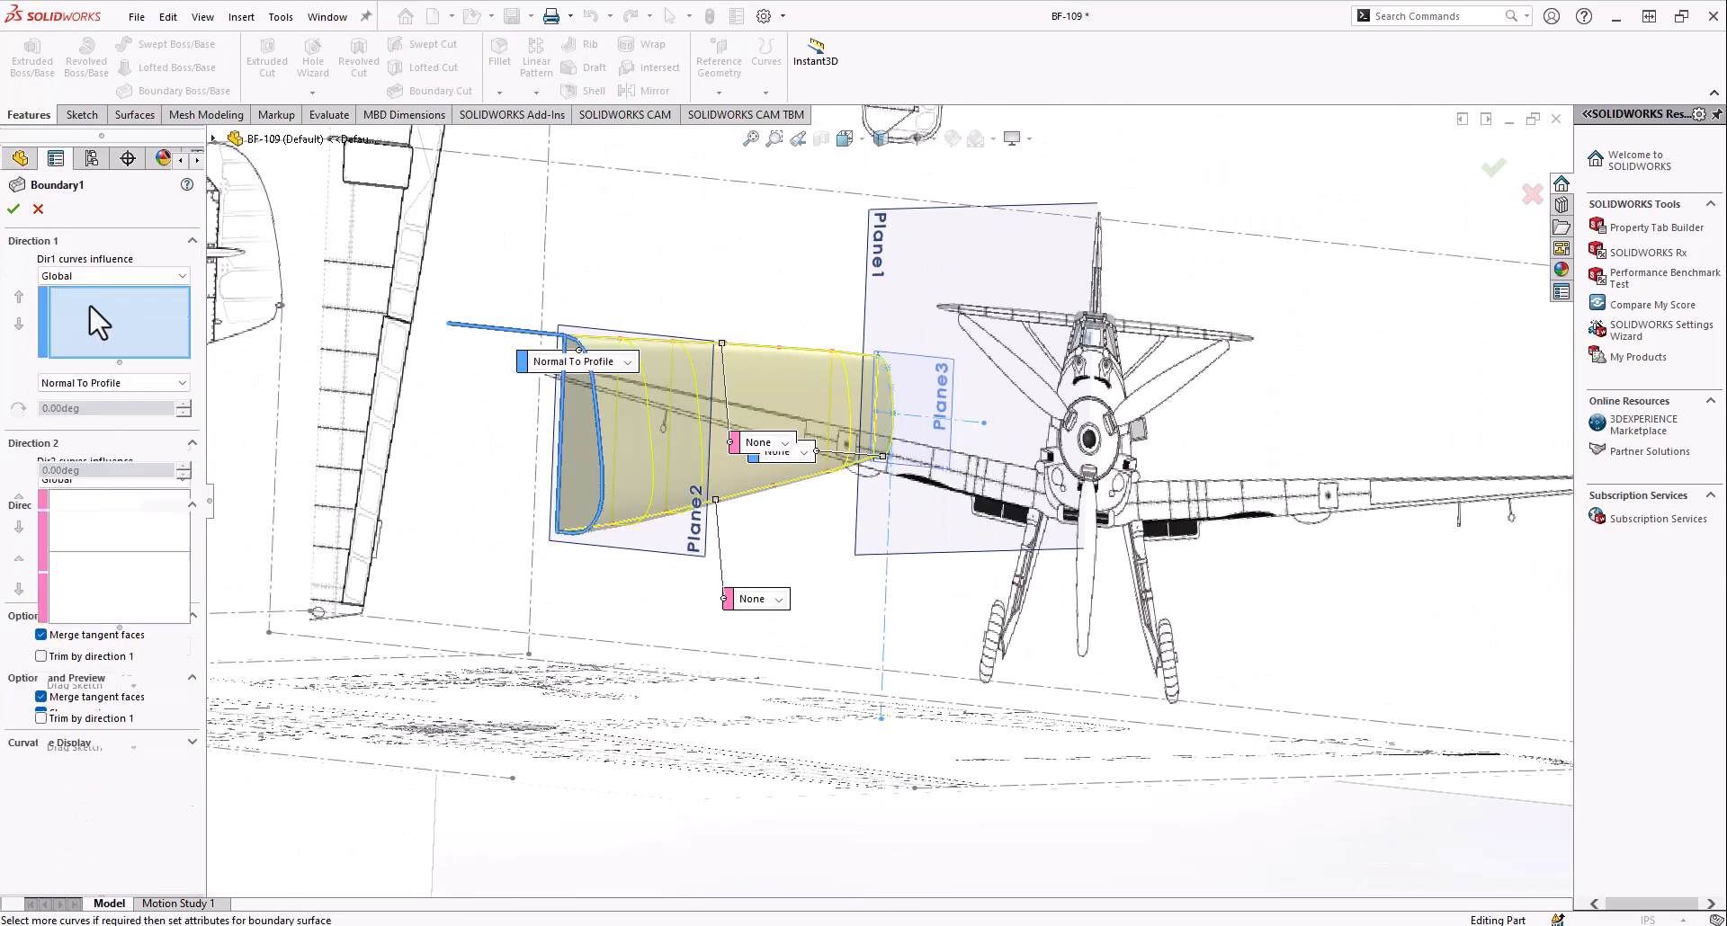
{"action": "left_click", "coordinate": [81, 293]}
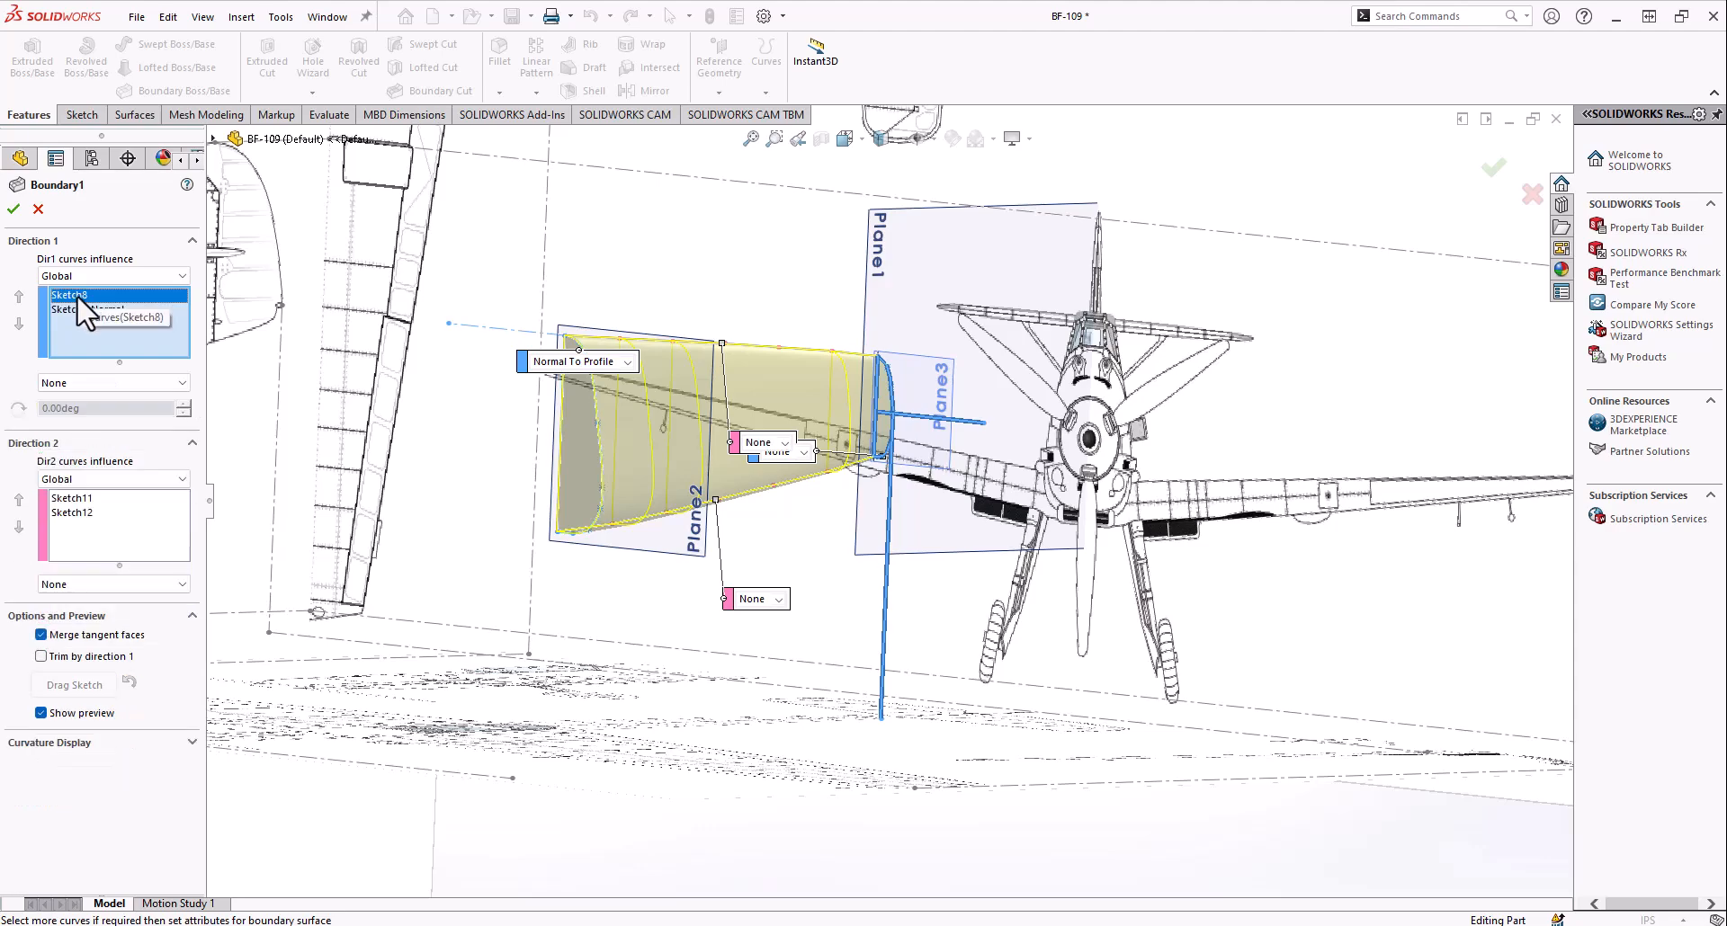
Highlight Boundary1's Direction 2 curves, Sketch11 and Sketch12, inspect the preview between the two profiles, and leave the definition without changes
{"action": "left_click", "coordinate": [70, 499]}
{"action": "middle_click_drag", "start_coordinate": [422, 575], "coordinate": [701, 629]}
{"action": "scroll", "coordinate": [783, 540], "scroll_direction": "down", "scroll_amount": 4}
{"action": "scroll", "coordinate": [774, 511], "scroll_direction": "up", "scroll_amount": 3}
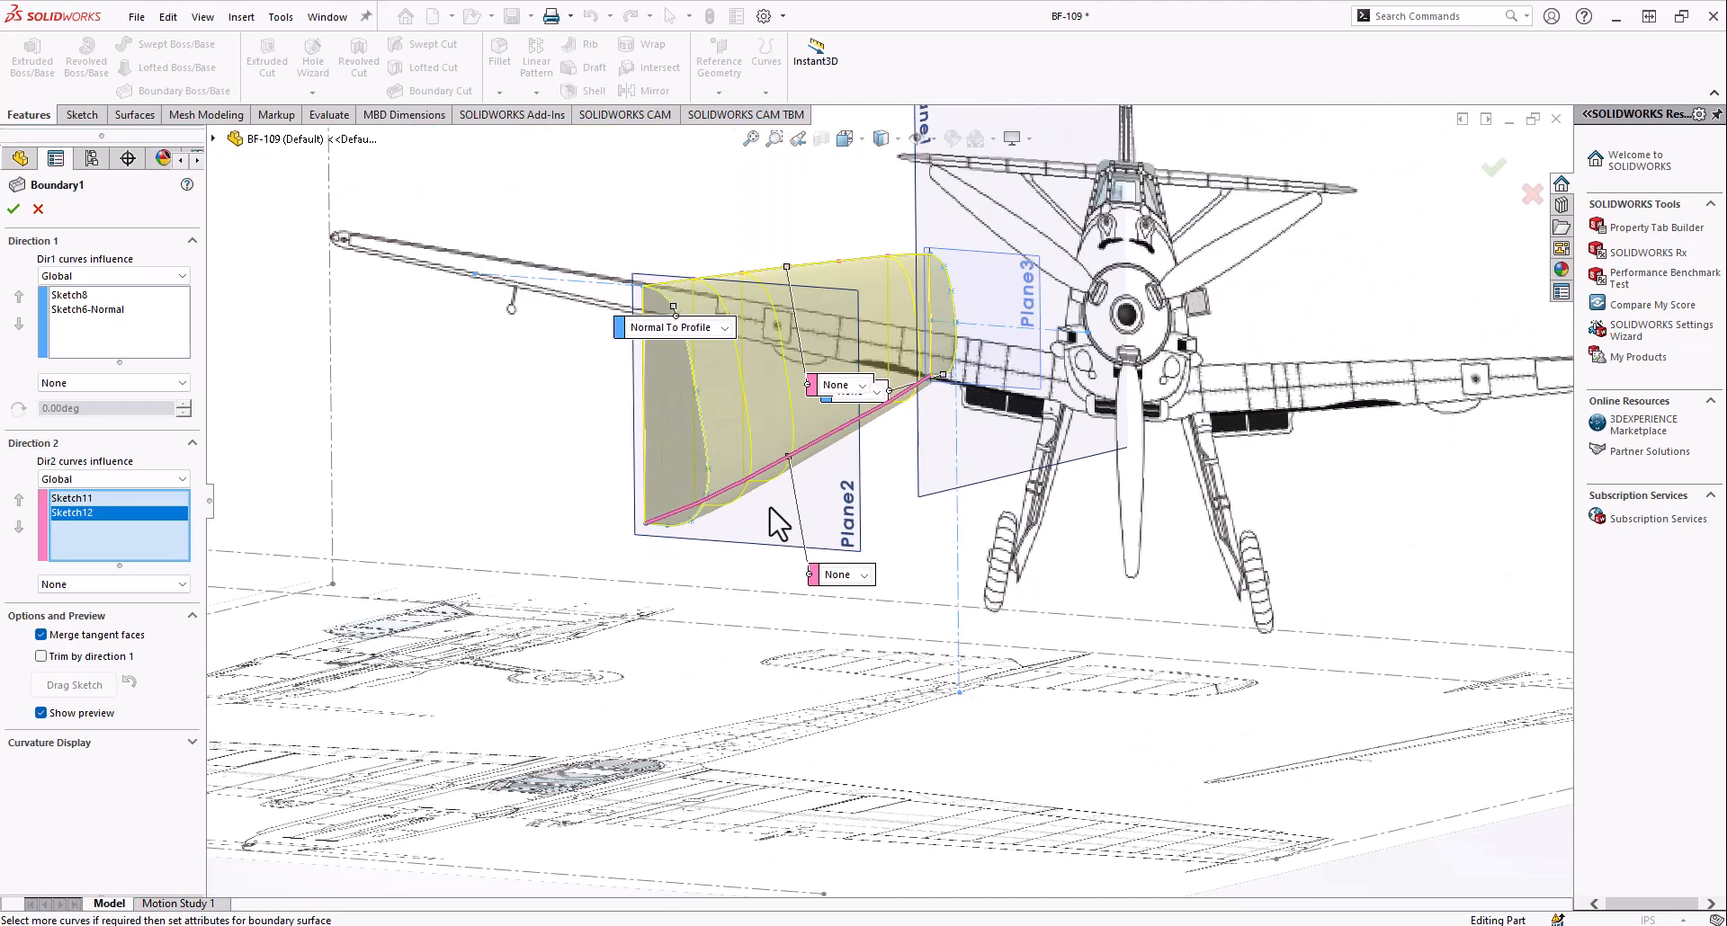
{"action": "middle_click_drag", "start_coordinate": [809, 467], "coordinate": [803, 484]}
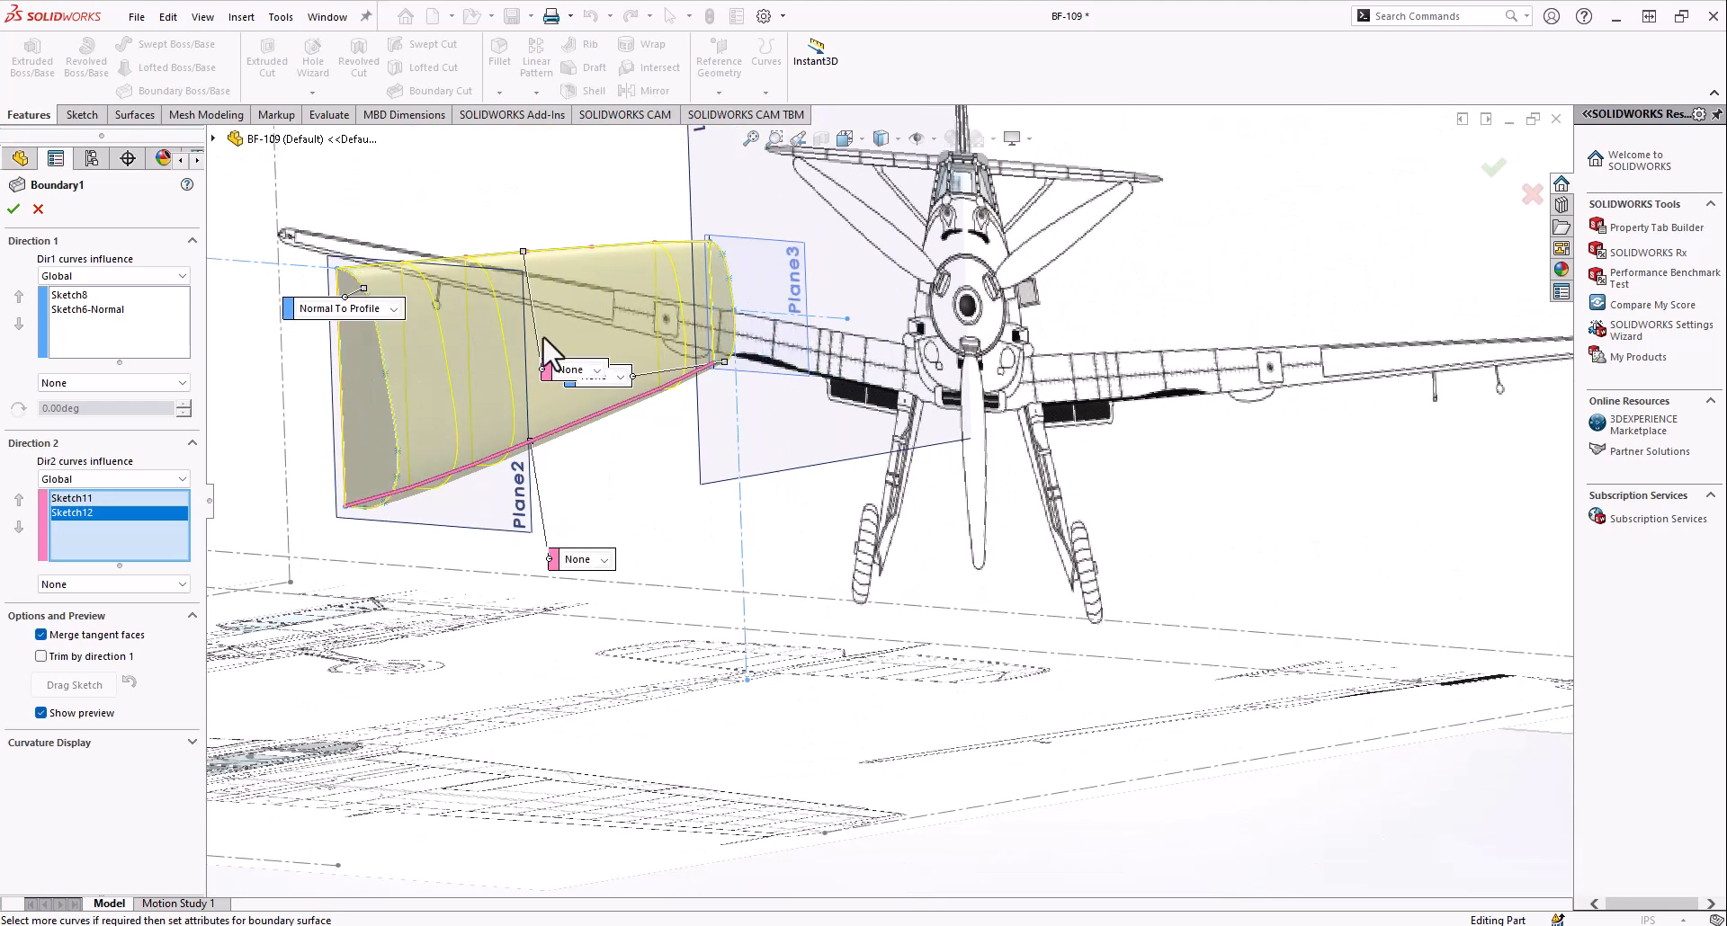
{"action": "scroll", "coordinate": [650, 345], "scroll_direction": "up", "scroll_amount": 3}
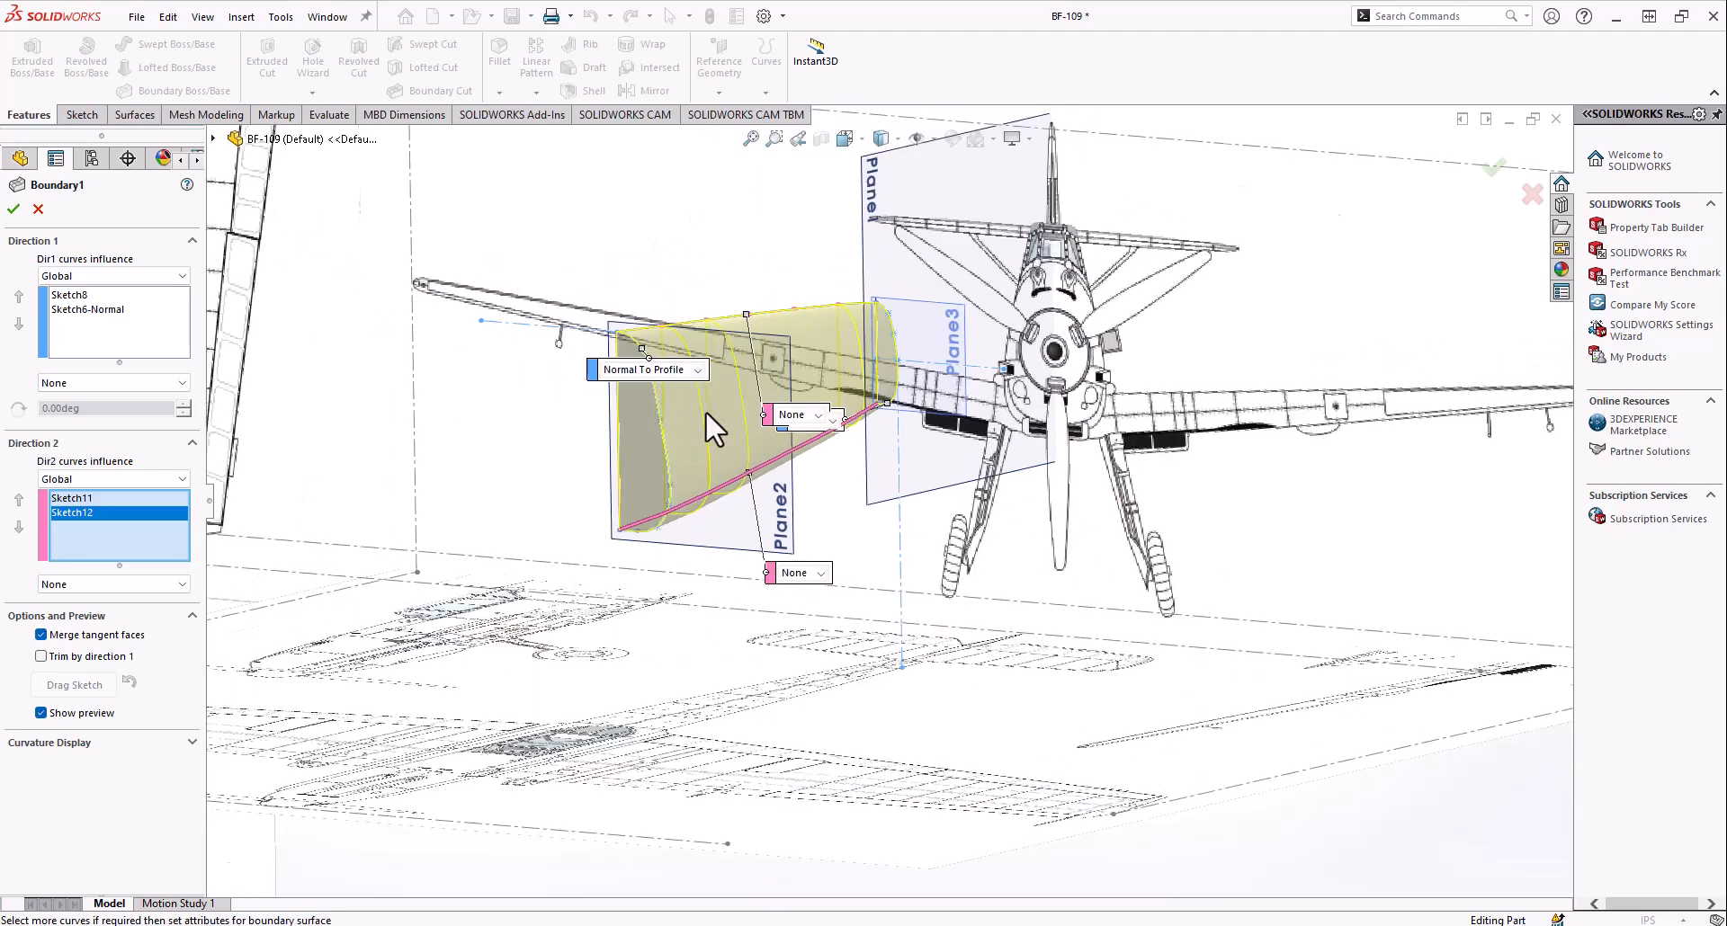
{"action": "scroll", "coordinate": [633, 304], "scroll_direction": "down", "scroll_amount": 6}
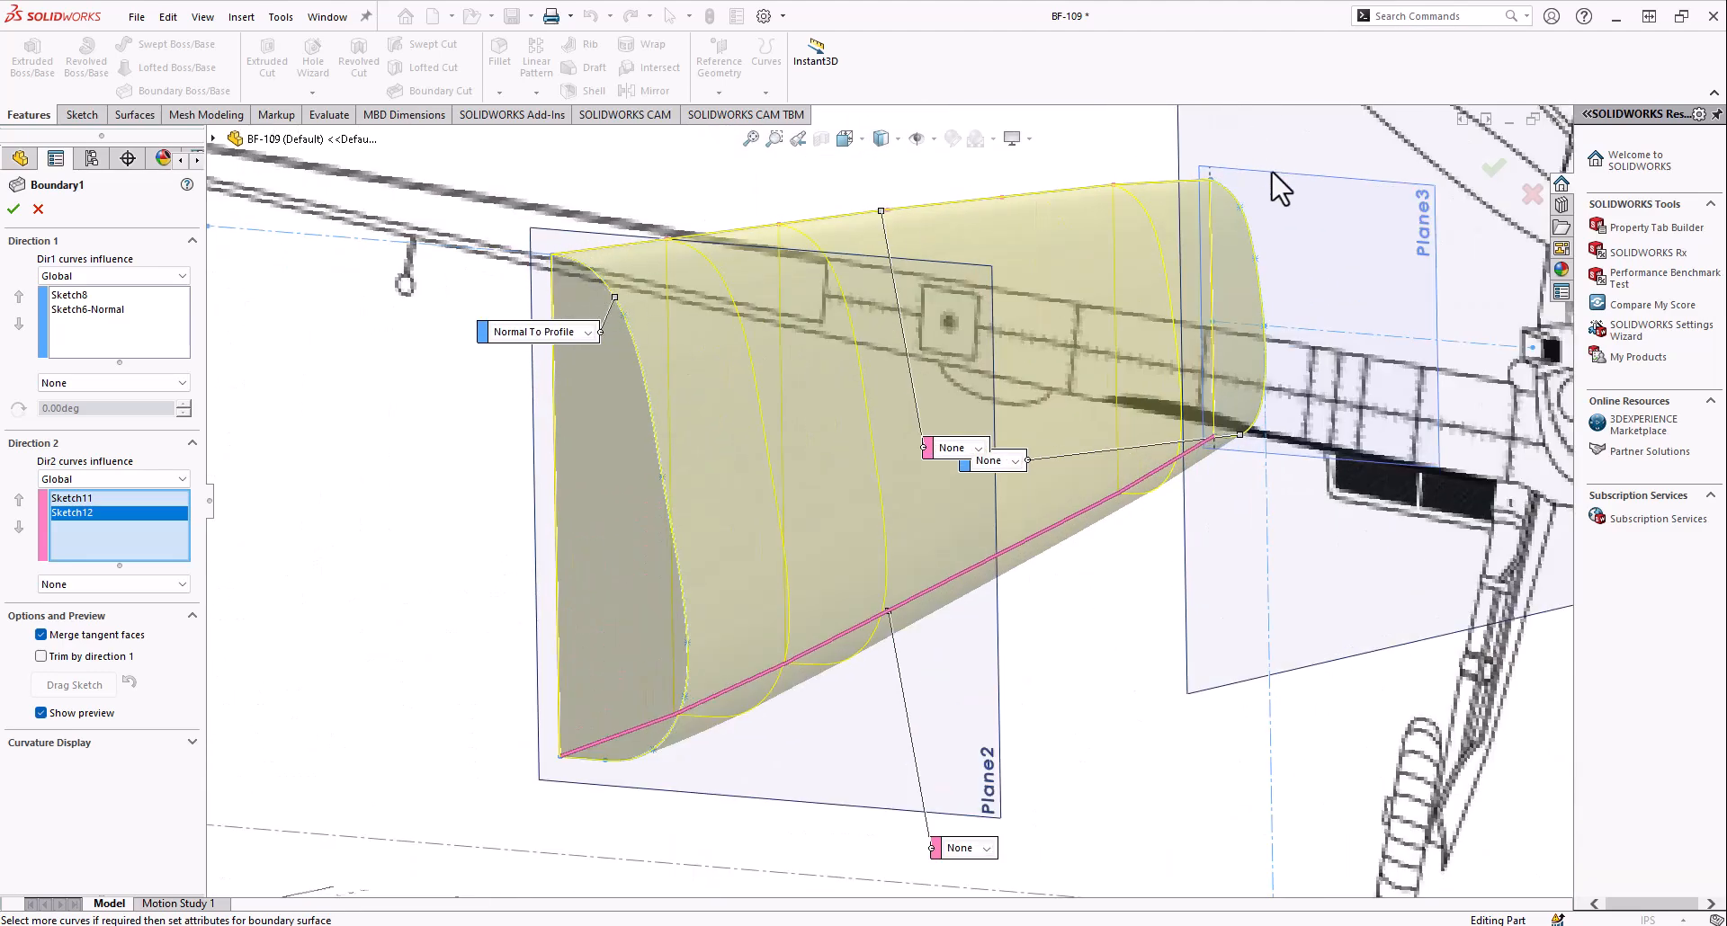
{"action": "middle_click_drag", "start_coordinate": [968, 267], "coordinate": [880, 362]}
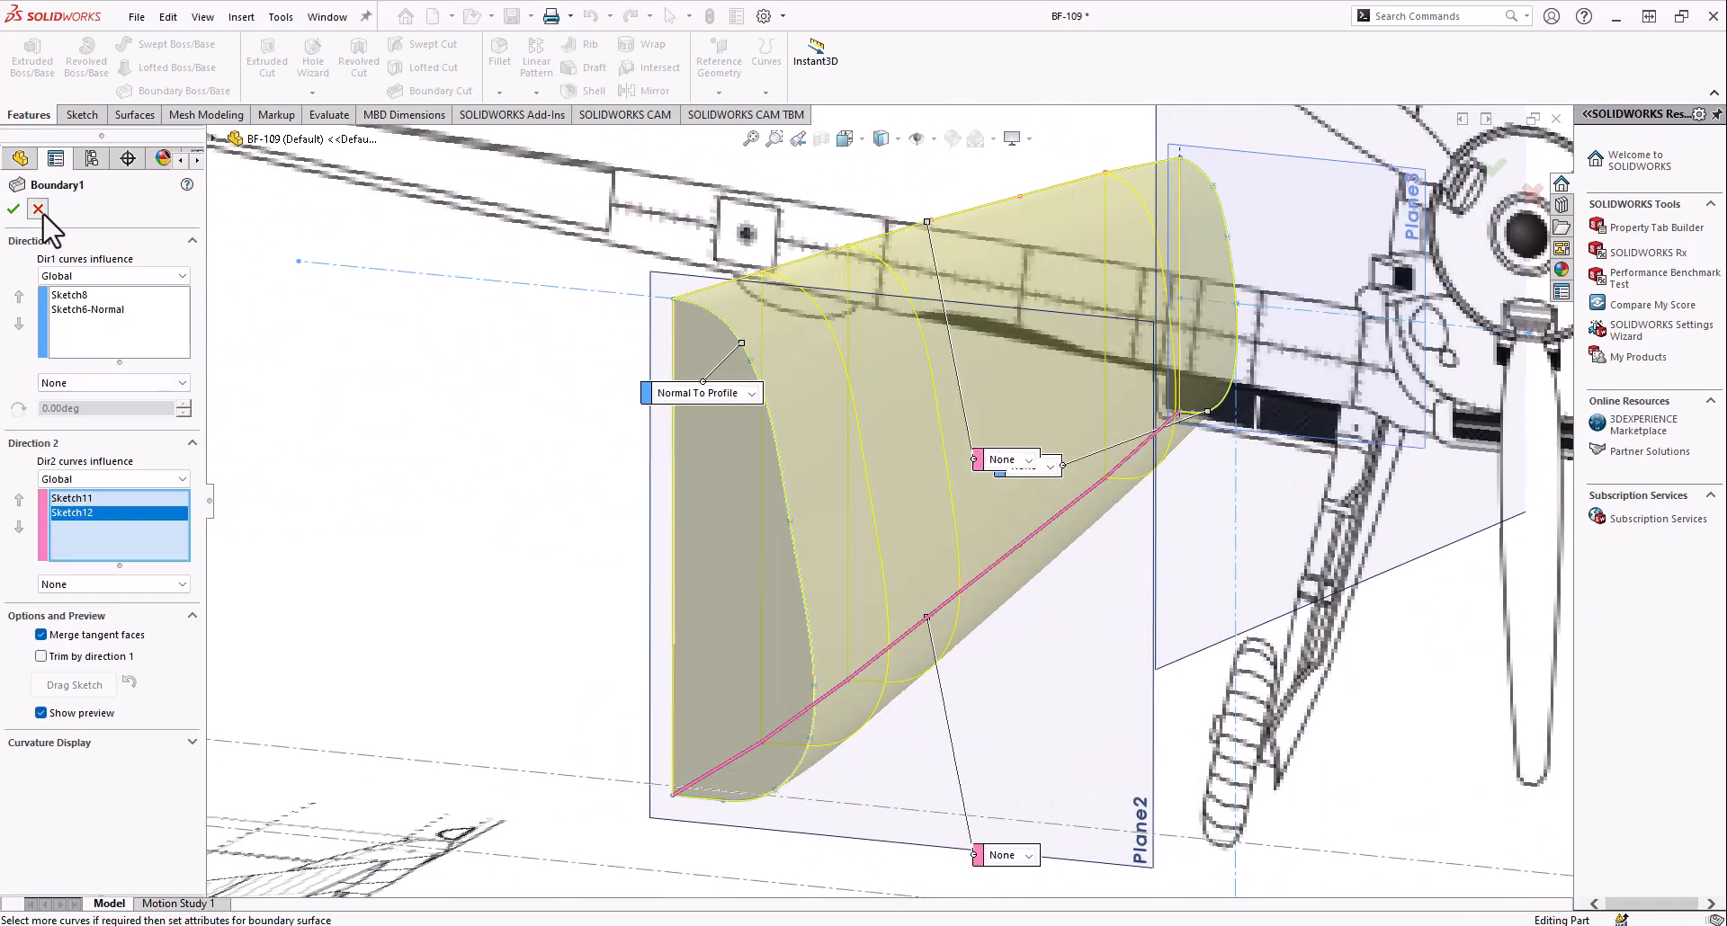
Roll the model history forward to include Mirror1 and view the mirrored fuselage section's end face on Plane2
{"action": "scroll", "coordinate": [411, 606], "scroll_direction": "up", "scroll_amount": 5}
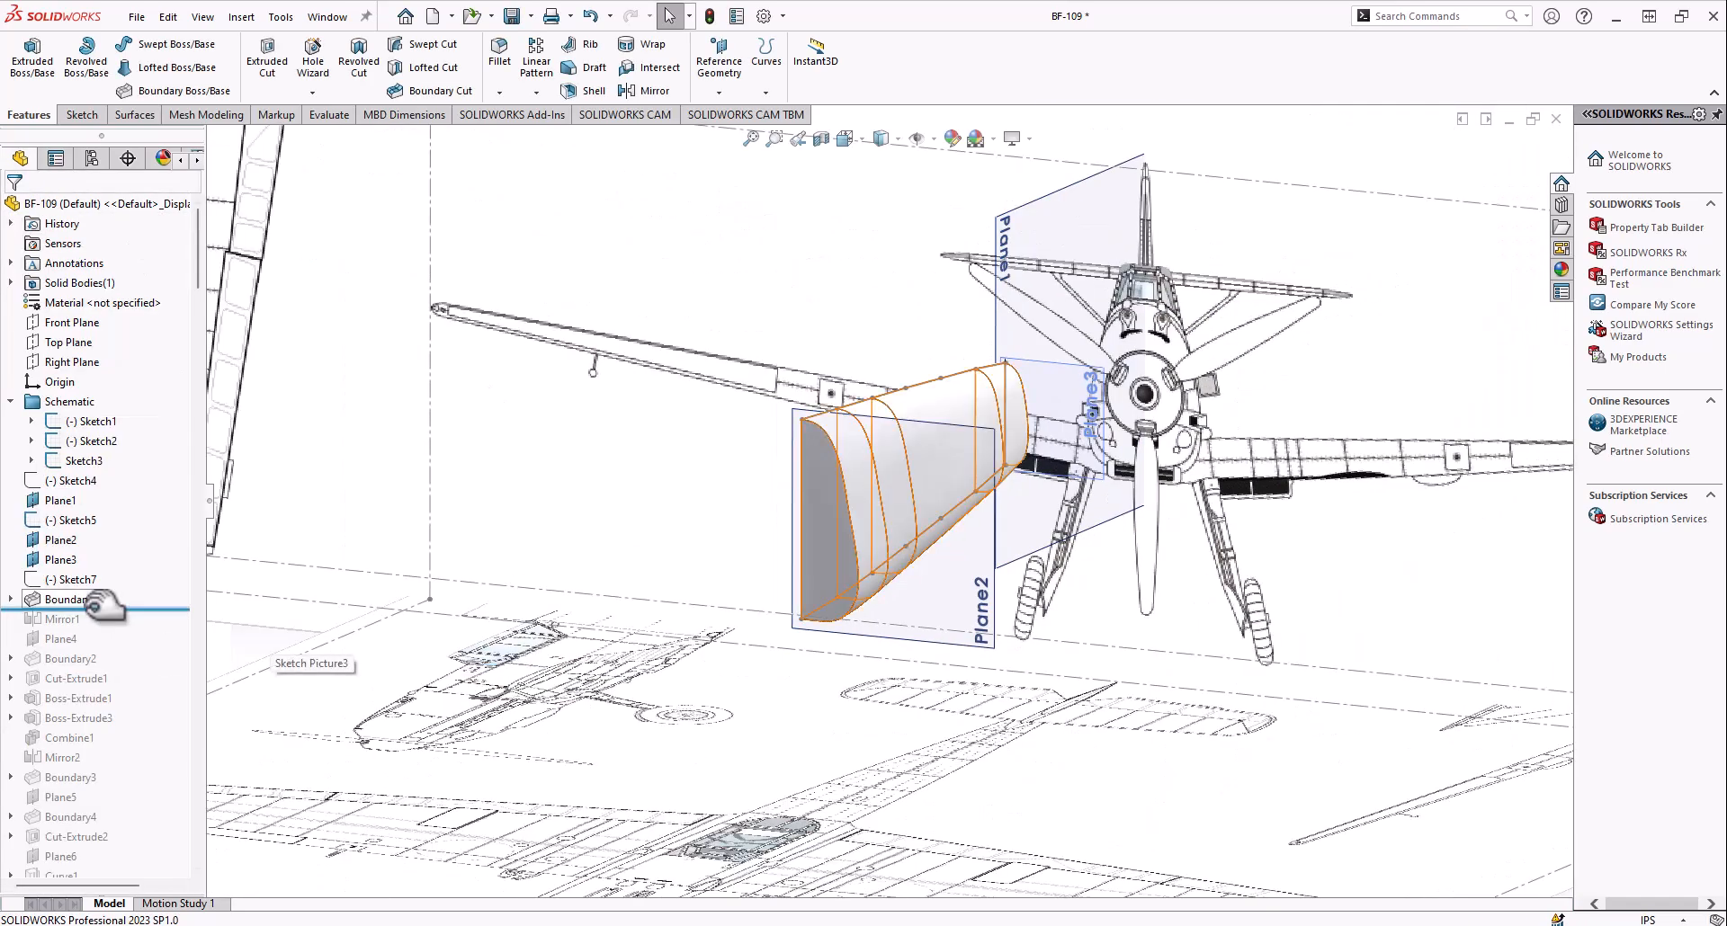
{"action": "mouse_move", "coordinate": [808, 520]}
{"action": "middle_mouse_down"}
{"action": "mouse_move", "coordinate": [887, 444]}
{"action": "mouse_move", "coordinate": [793, 504]}
{"action": "middle_mouse_up"}
{"action": "scroll", "coordinate": [791, 467], "scroll_direction": "down", "scroll_amount": 4}
{"action": "middle_click_drag", "start_coordinate": [791, 430], "coordinate": [684, 486]}
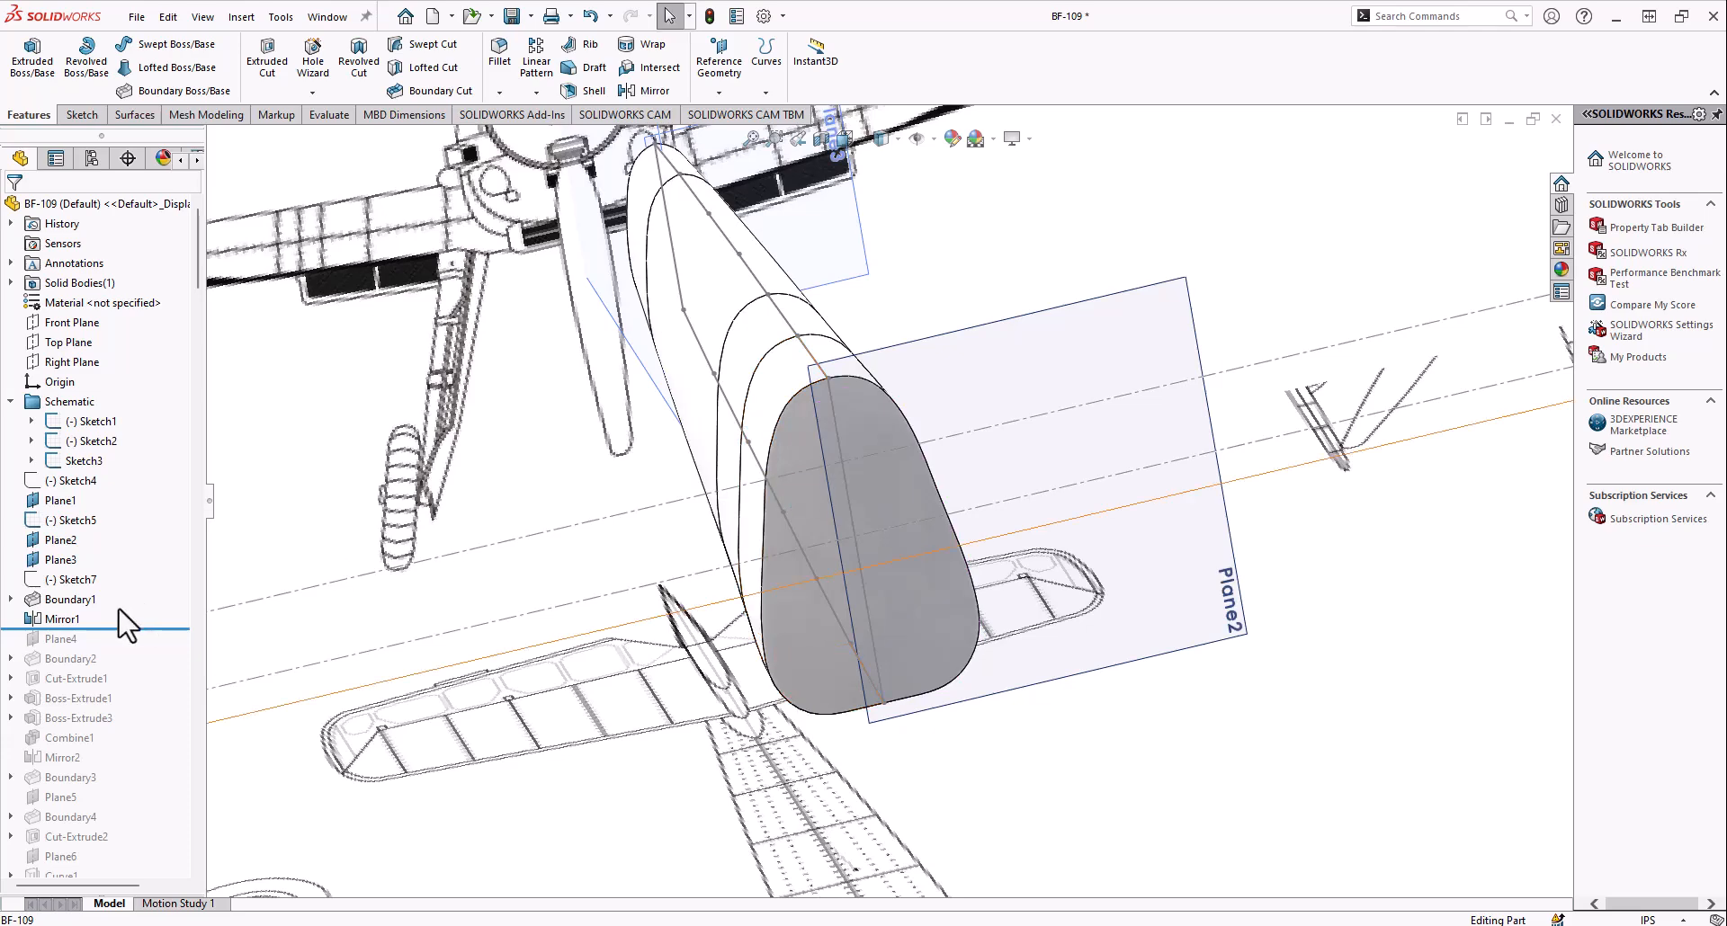
Review the Mirror1 definition with Boundary1 as the body to mirror, accept it, and inspect the full rear fuselage
{"action": "right_click", "coordinate": [63, 615]}
{"action": "left_click", "coordinate": [74, 499]}
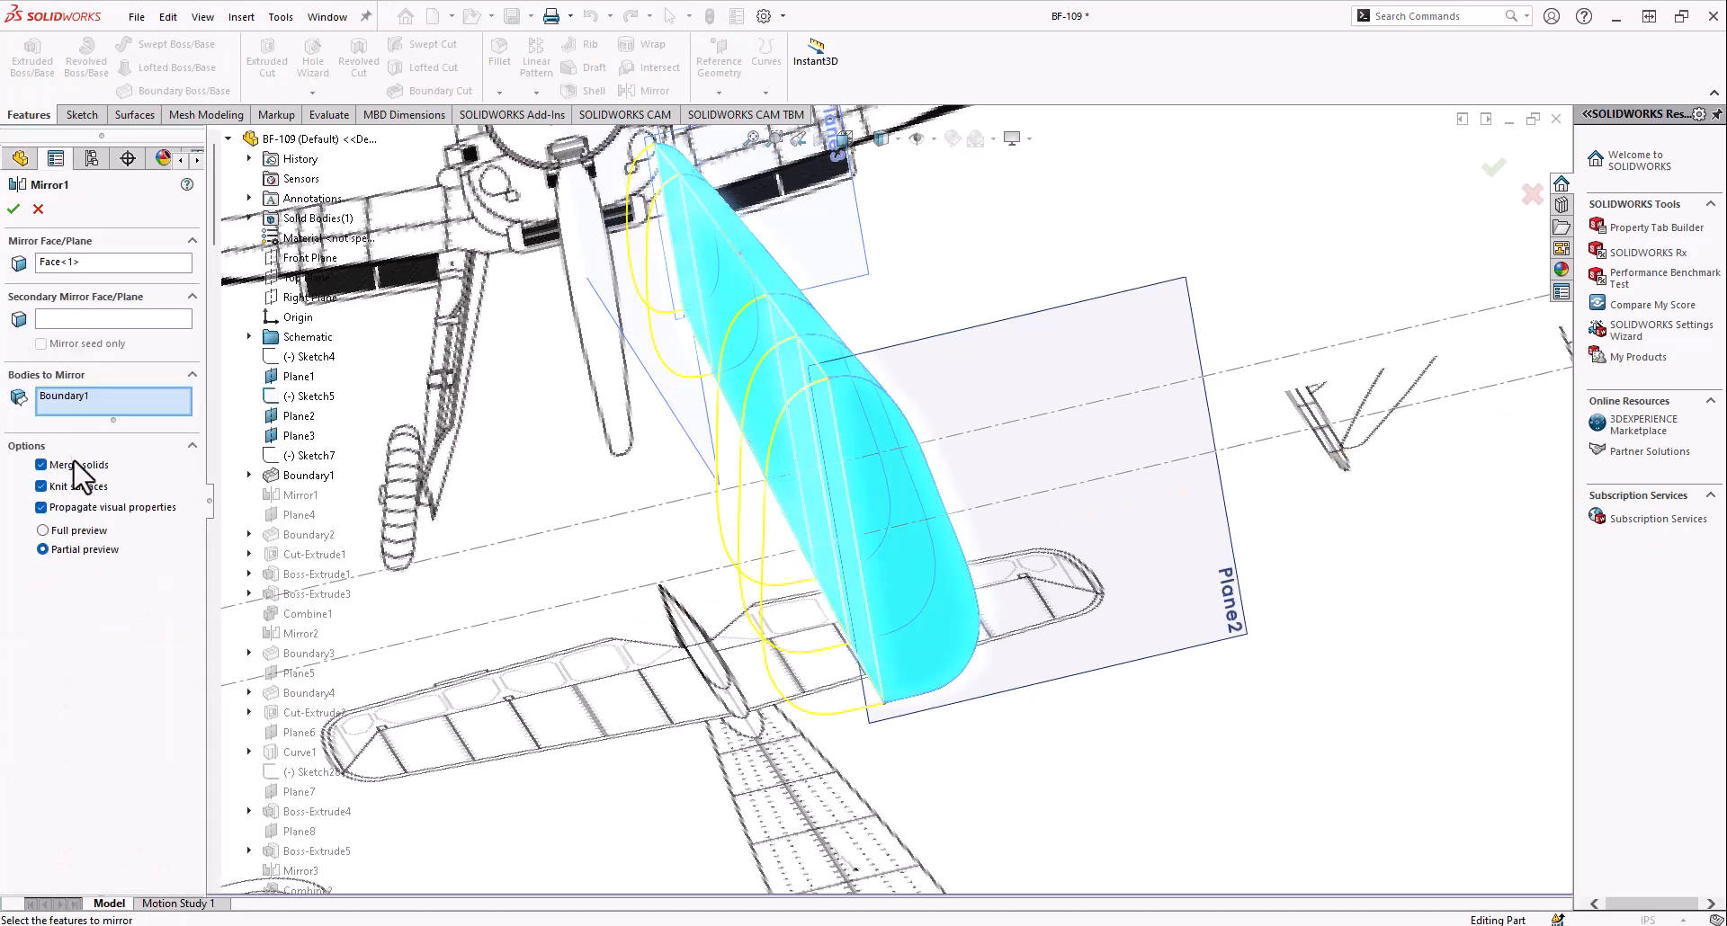
{"action": "left_click", "coordinate": [9, 213]}
{"action": "middle_click_drag", "start_coordinate": [865, 540], "coordinate": [651, 542]}
{"action": "scroll", "coordinate": [650, 539], "scroll_direction": "up", "scroll_amount": 8}
{"action": "scroll", "coordinate": [942, 455], "scroll_direction": "down", "scroll_amount": 6}
{"action": "middle_click_drag", "start_coordinate": [943, 455], "coordinate": [1011, 450]}
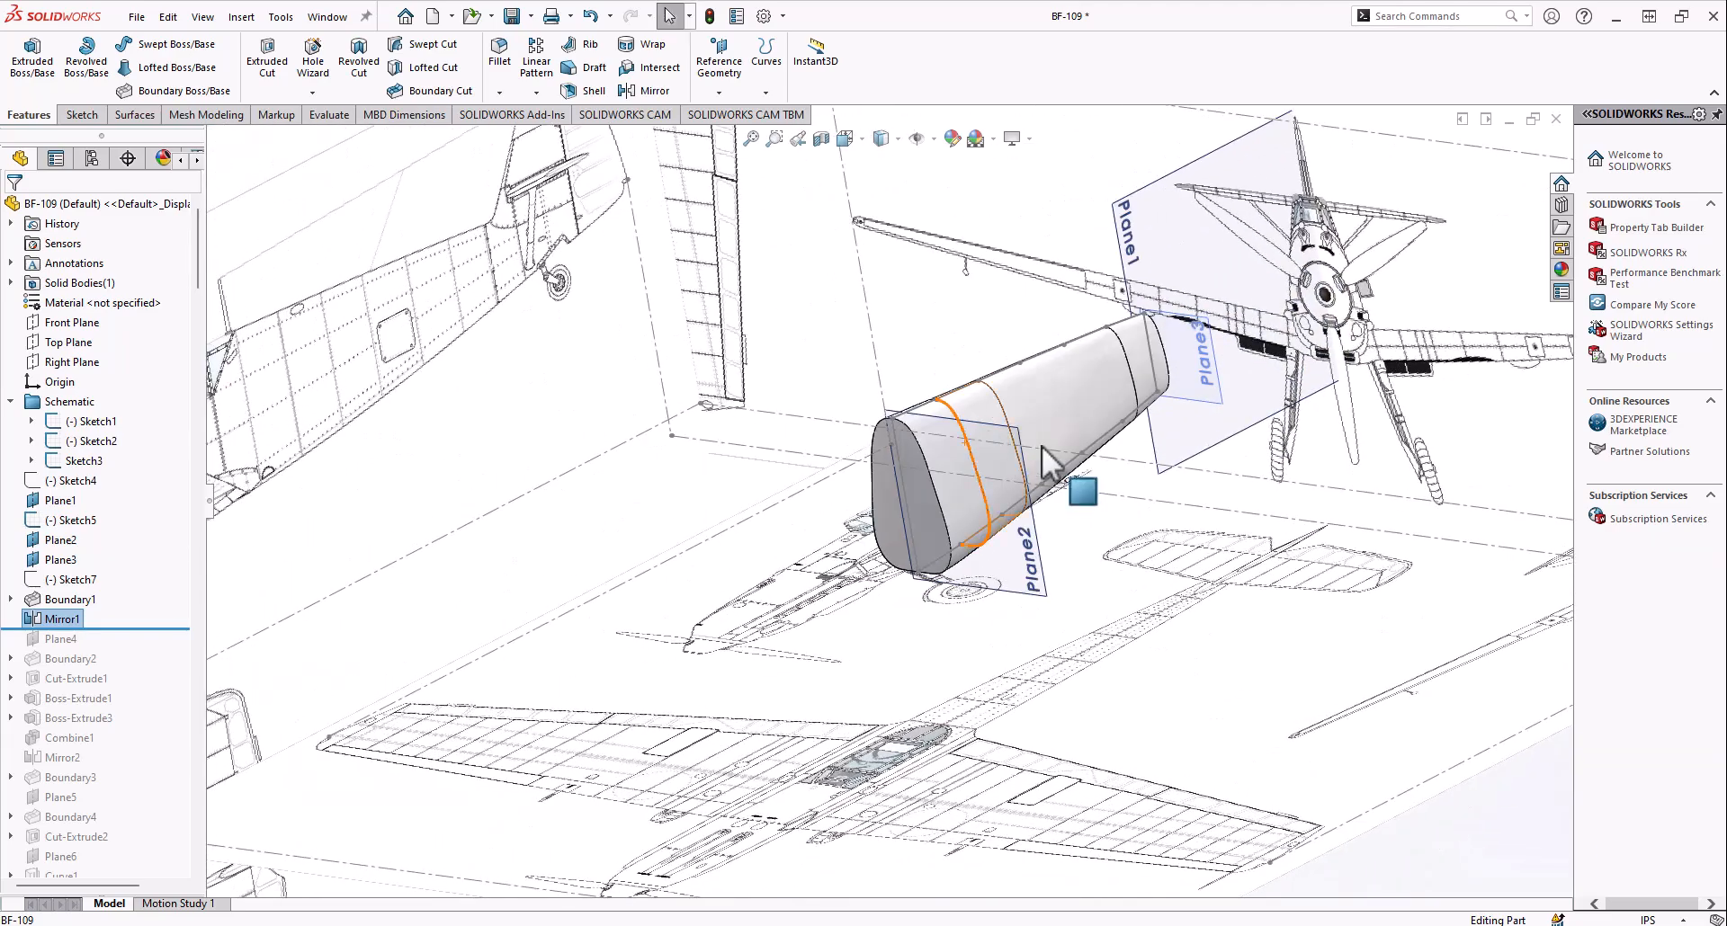
{"action": "scroll", "coordinate": [1127, 406], "scroll_direction": "down", "scroll_amount": 3}
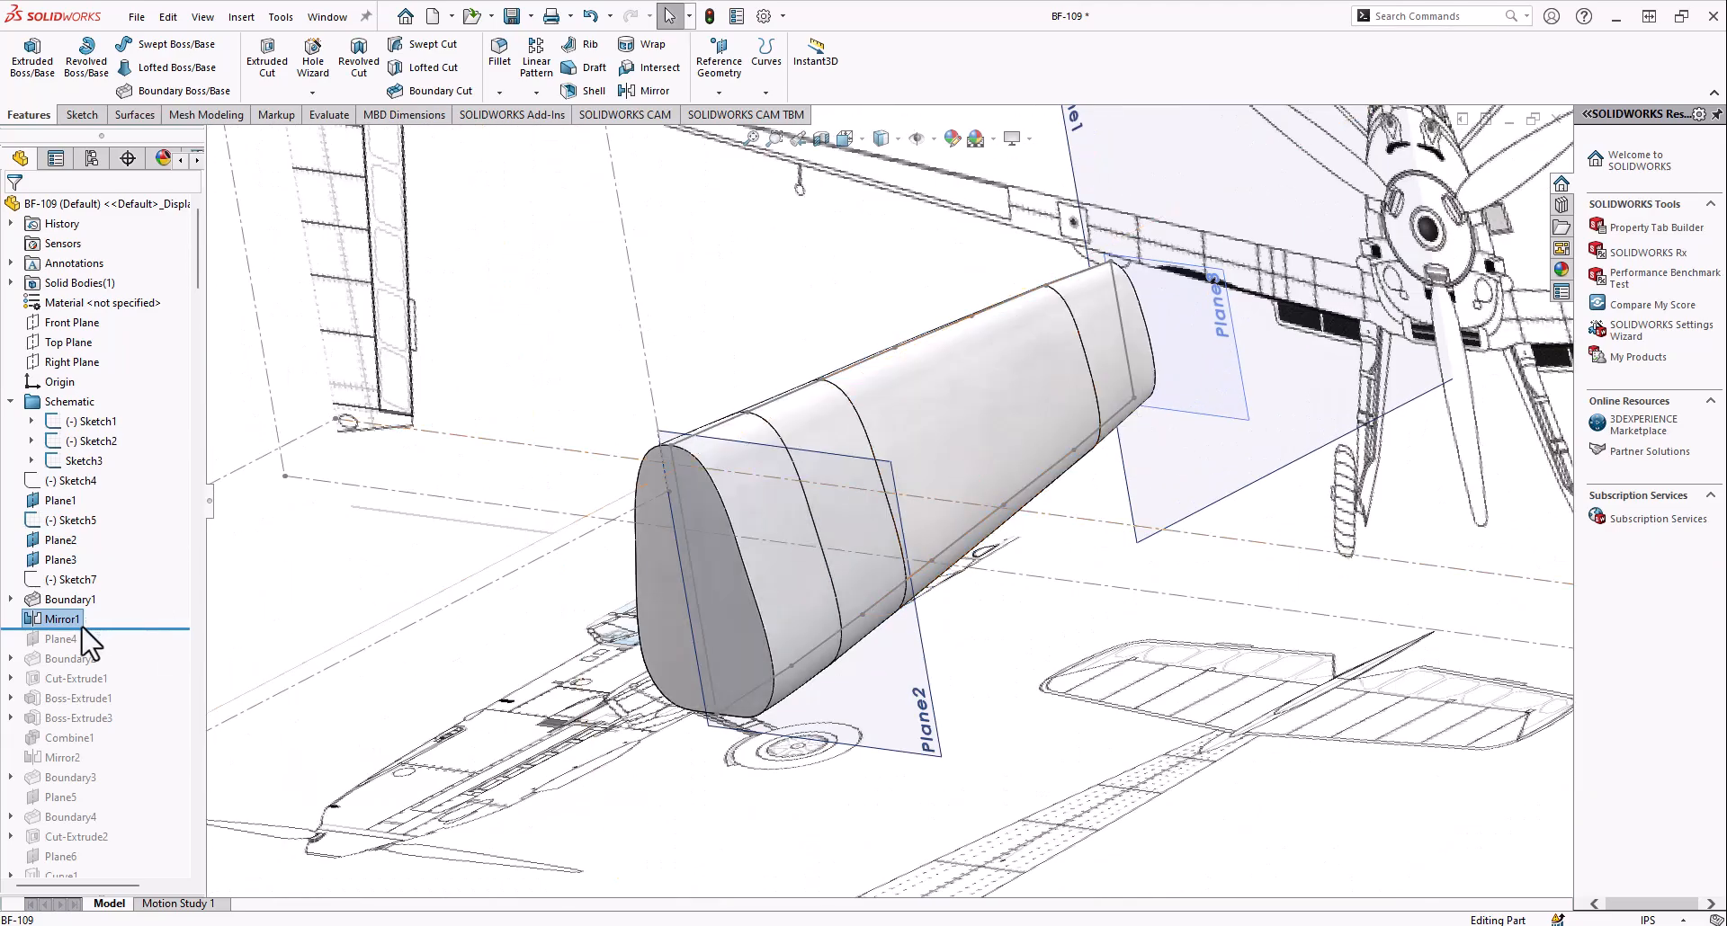
Roll the model history forward to include Plane4 and show the plane just behind the engine on the side blueprint
{"action": "left_click", "coordinate": [60, 639]}
{"action": "middle_click_drag", "start_coordinate": [792, 504], "coordinate": [1008, 486]}
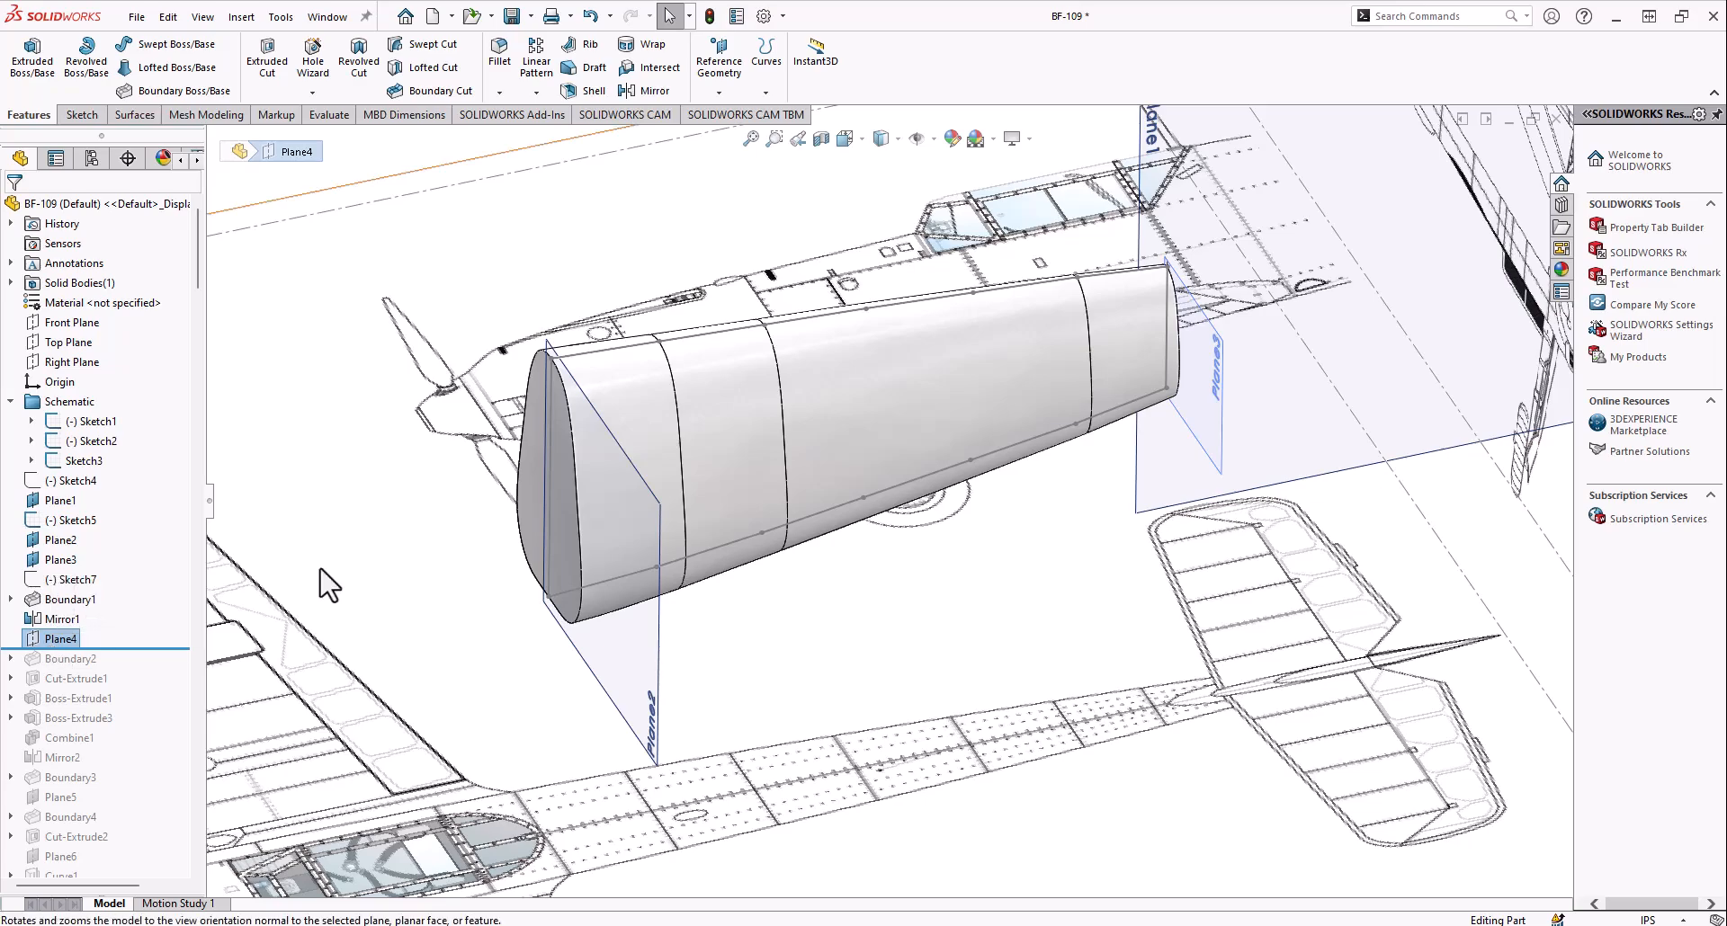
{"action": "left_click", "coordinate": [129, 617]}
{"action": "mouse_move", "coordinate": [874, 518]}
{"action": "middle_mouse_down"}
{"action": "mouse_move", "coordinate": [779, 483]}
{"action": "mouse_move", "coordinate": [751, 404]}
{"action": "mouse_move", "coordinate": [809, 423]}
{"action": "middle_mouse_up"}
{"action": "scroll", "coordinate": [828, 537], "scroll_direction": "down", "scroll_amount": 2}
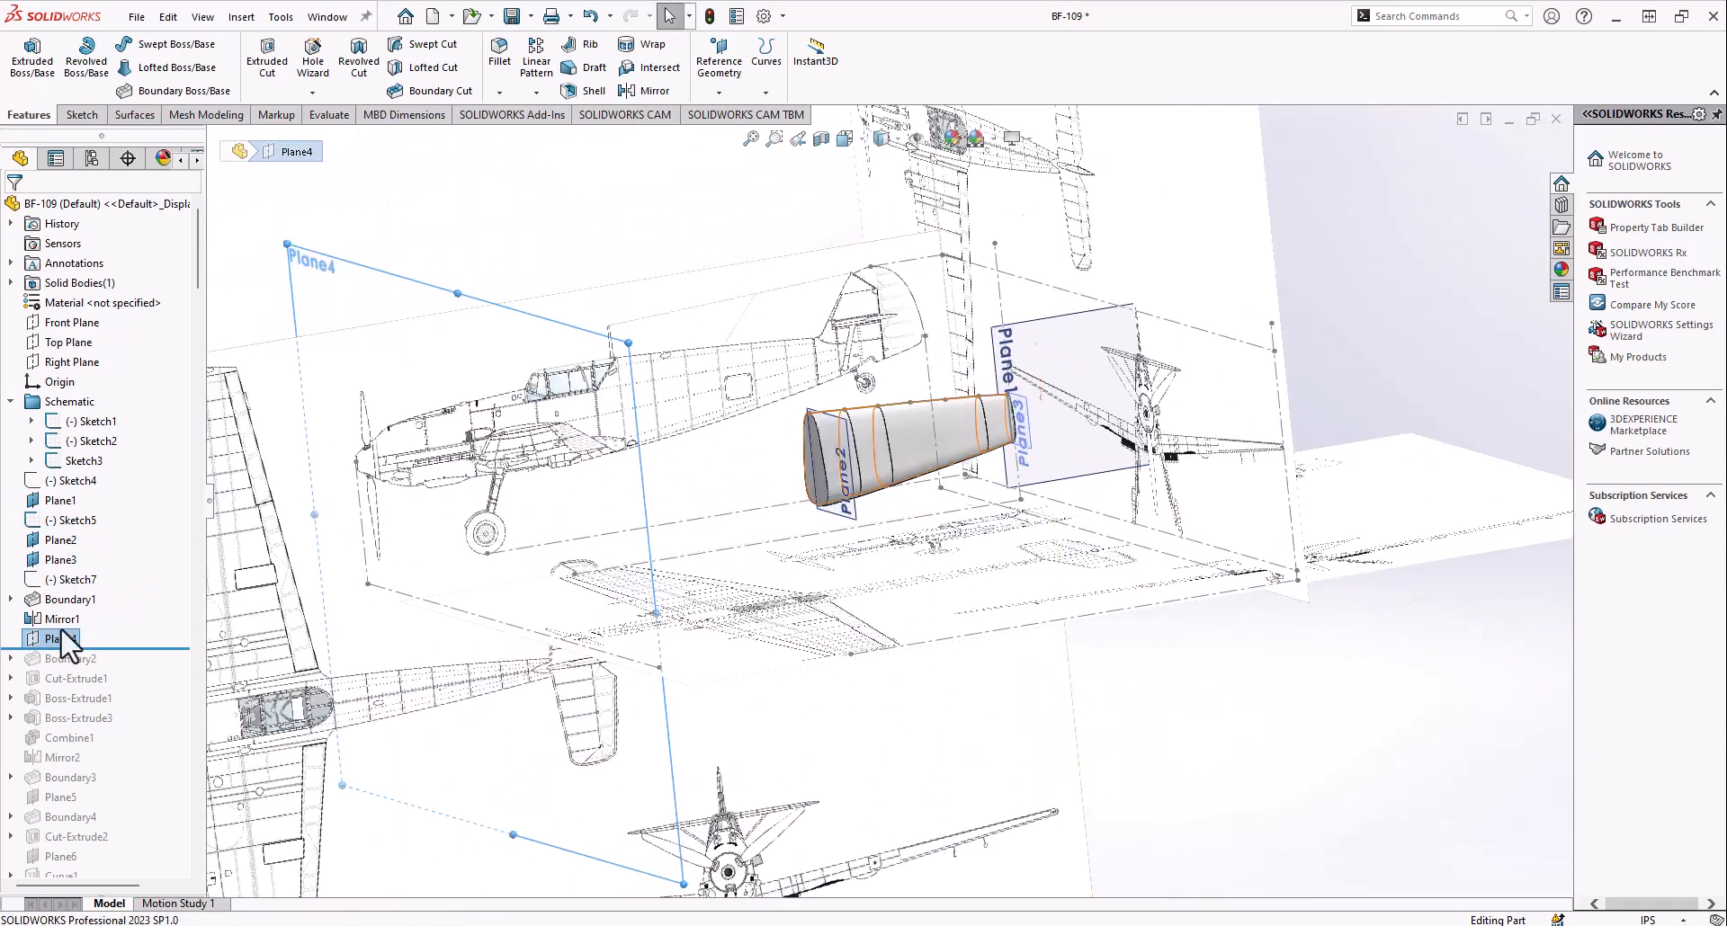
{"action": "right_click", "coordinate": [34, 640]}
{"action": "left_click", "coordinate": [78, 505]}
{"action": "mouse_move", "coordinate": [743, 493]}
{"action": "middle_mouse_down"}
{"action": "mouse_move", "coordinate": [844, 446]}
{"action": "mouse_move", "coordinate": [821, 490]}
{"action": "mouse_move", "coordinate": [745, 496]}
{"action": "middle_mouse_up"}
{"action": "scroll", "coordinate": [845, 448], "scroll_direction": "up", "scroll_amount": 4}
{"action": "scroll", "coordinate": [744, 496], "scroll_direction": "down", "scroll_amount": 6}
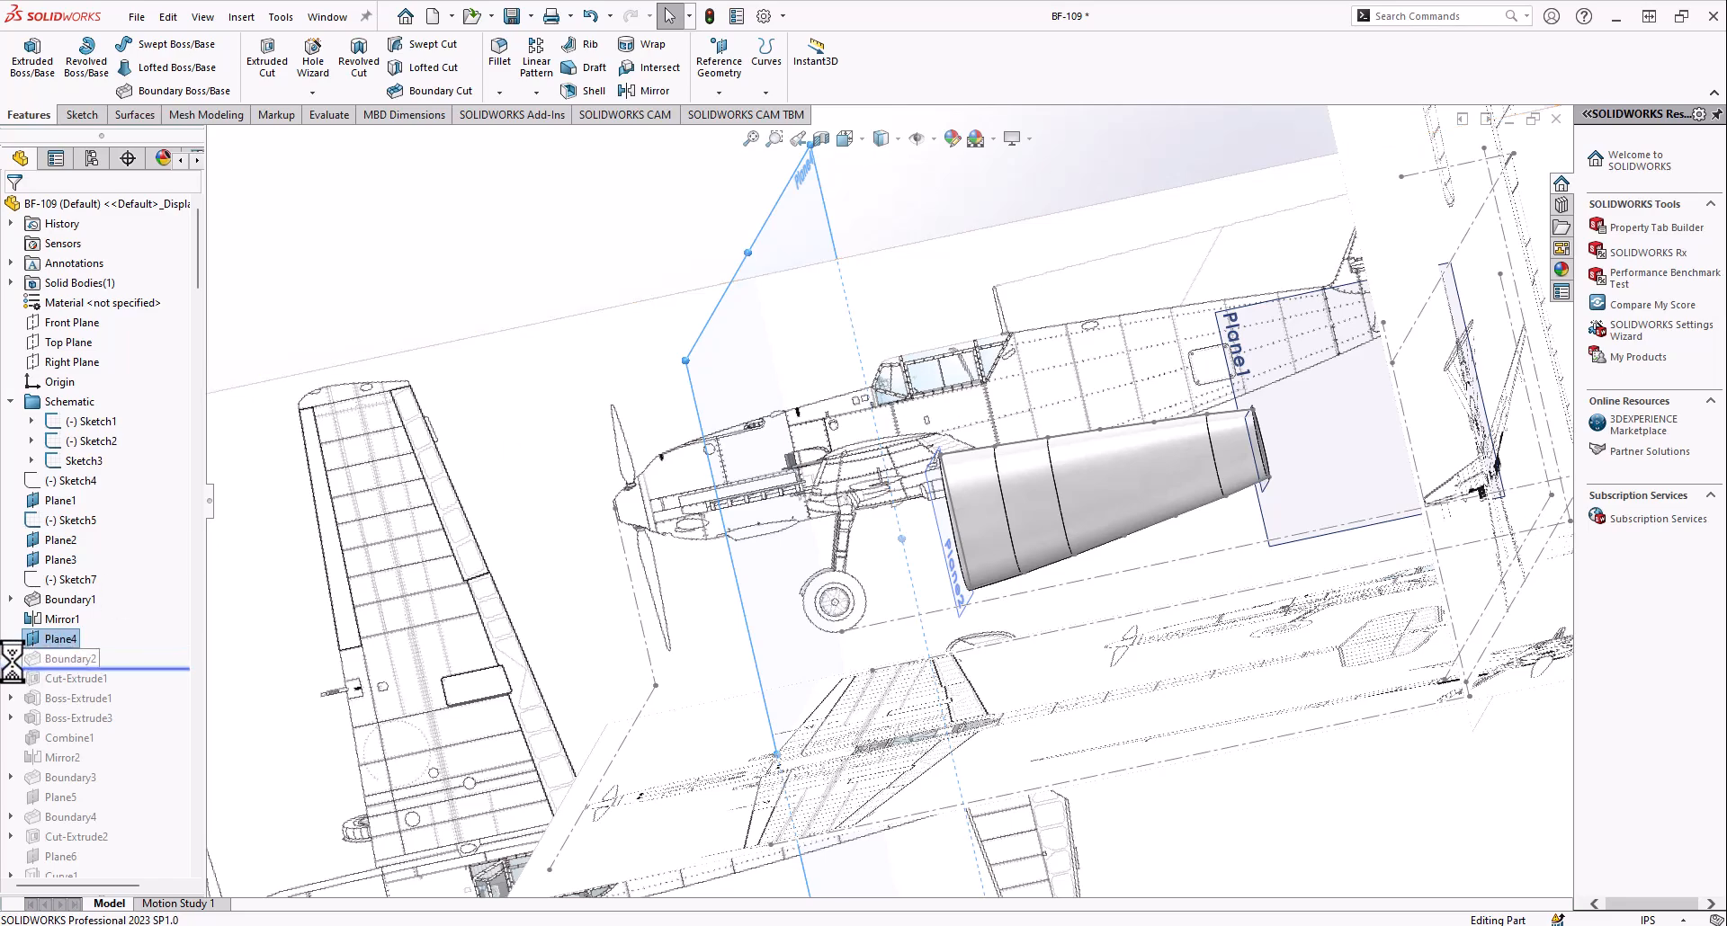
Roll the model history forward to include Boundary2 and highlight its Sketch16
{"action": "left_click", "coordinate": [11, 659]}
{"action": "left_click", "coordinate": [70, 679]}
{"action": "mouse_move", "coordinate": [695, 511]}
{"action": "middle_mouse_down"}
{"action": "mouse_move", "coordinate": [739, 501]}
{"action": "mouse_move", "coordinate": [693, 482]}
{"action": "mouse_move", "coordinate": [803, 570]}
{"action": "mouse_move", "coordinate": [759, 505]}
{"action": "mouse_move", "coordinate": [791, 687]}
{"action": "mouse_move", "coordinate": [991, 417]}
{"action": "middle_mouse_up"}
{"action": "scroll", "coordinate": [814, 461], "scroll_direction": "down", "scroll_amount": 2}
{"action": "mouse_move", "coordinate": [888, 449]}
{"action": "middle_mouse_down"}
{"action": "mouse_move", "coordinate": [781, 565]}
{"action": "mouse_move", "coordinate": [869, 531]}
{"action": "middle_mouse_up"}
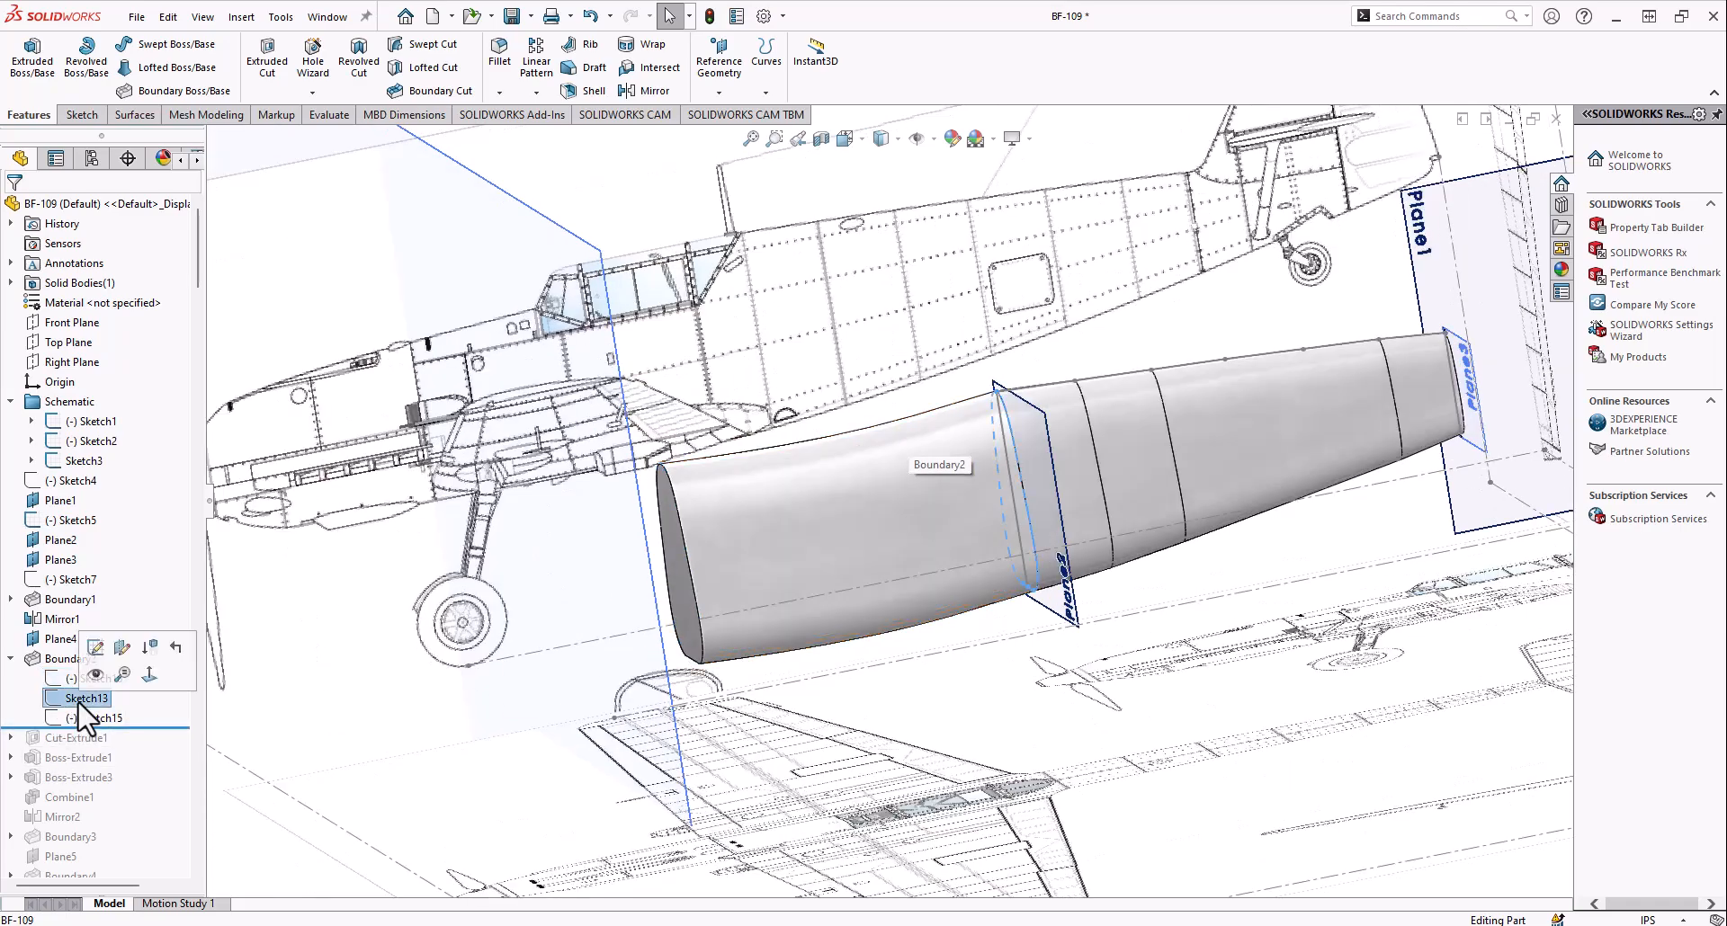
Examine Boundary2's Sketch13 on Plane2, and compare its Sketch15 along the fuselage underside with the side blueprint
{"action": "middle_click_drag", "start_coordinate": [759, 572], "coordinate": [1095, 492]}
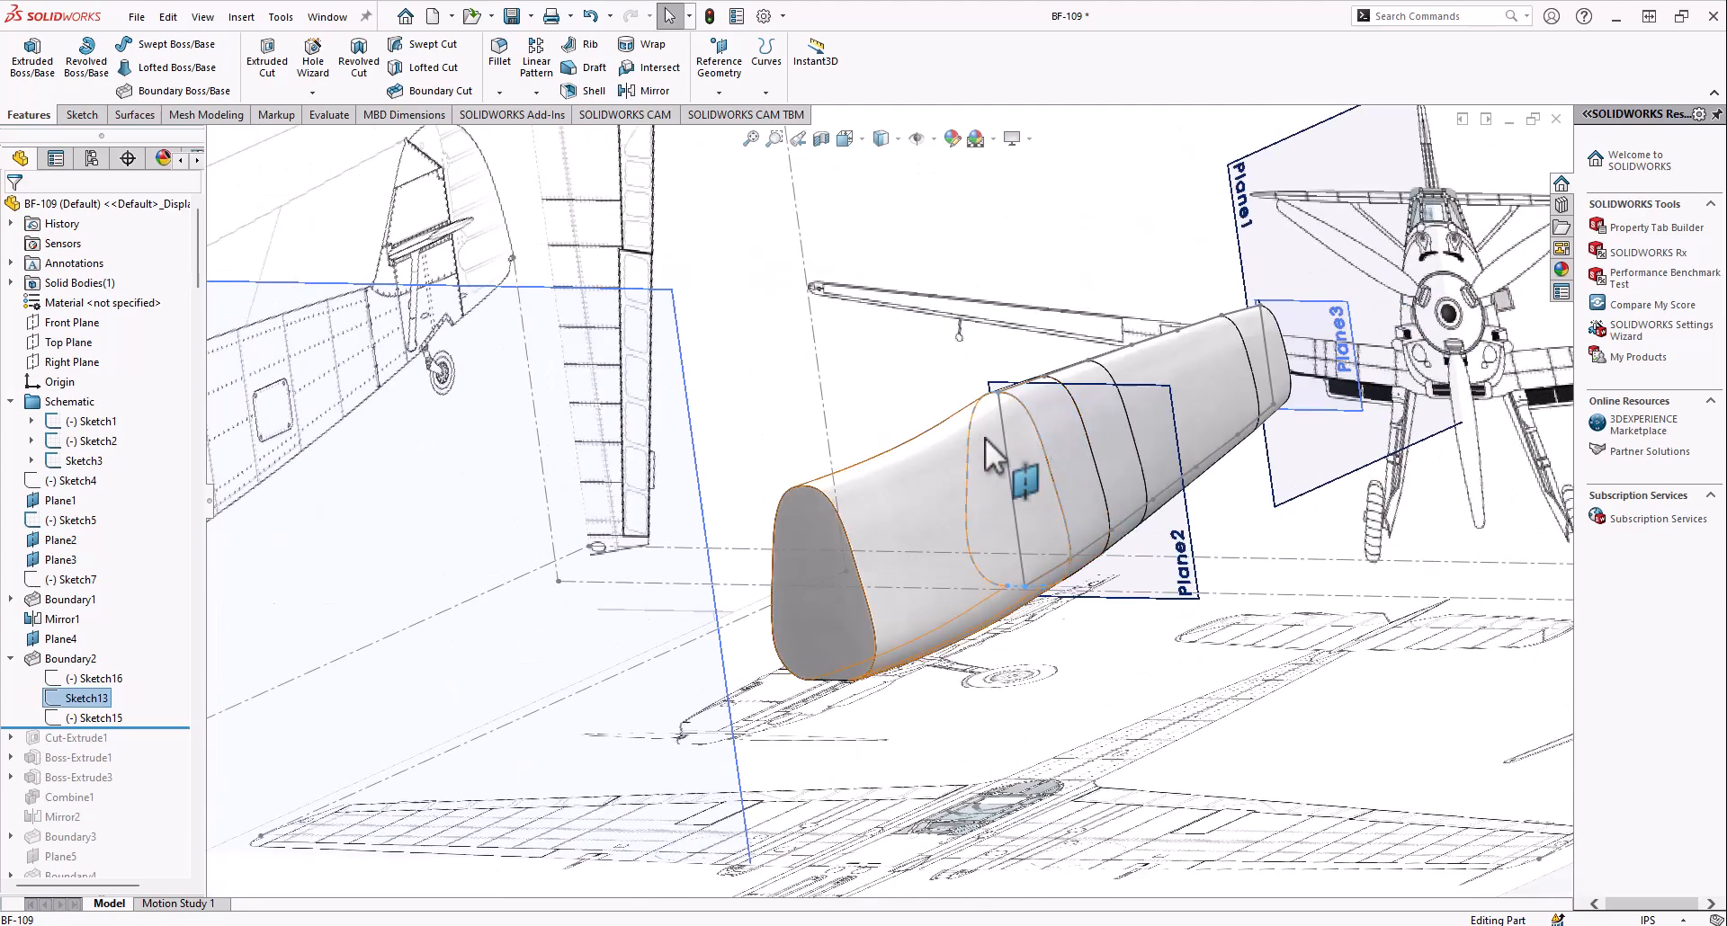
{"action": "middle_click_drag", "start_coordinate": [834, 564], "coordinate": [786, 552]}
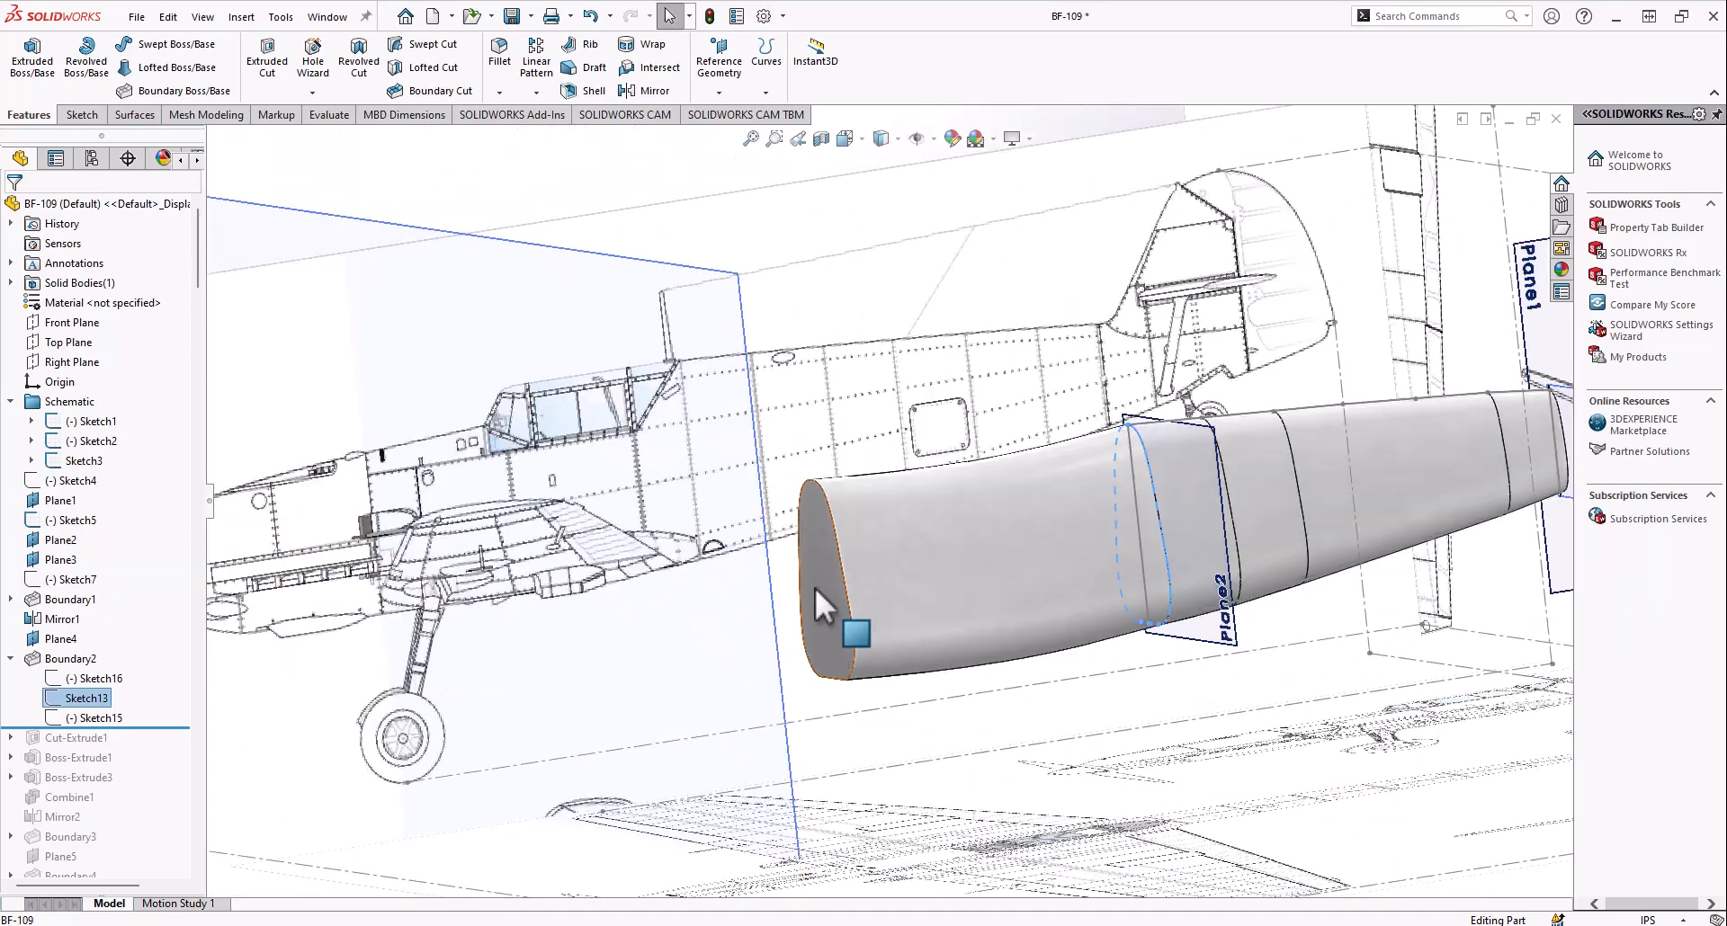
{"action": "left_click", "coordinate": [90, 718]}
{"action": "left_click", "coordinate": [844, 140]}
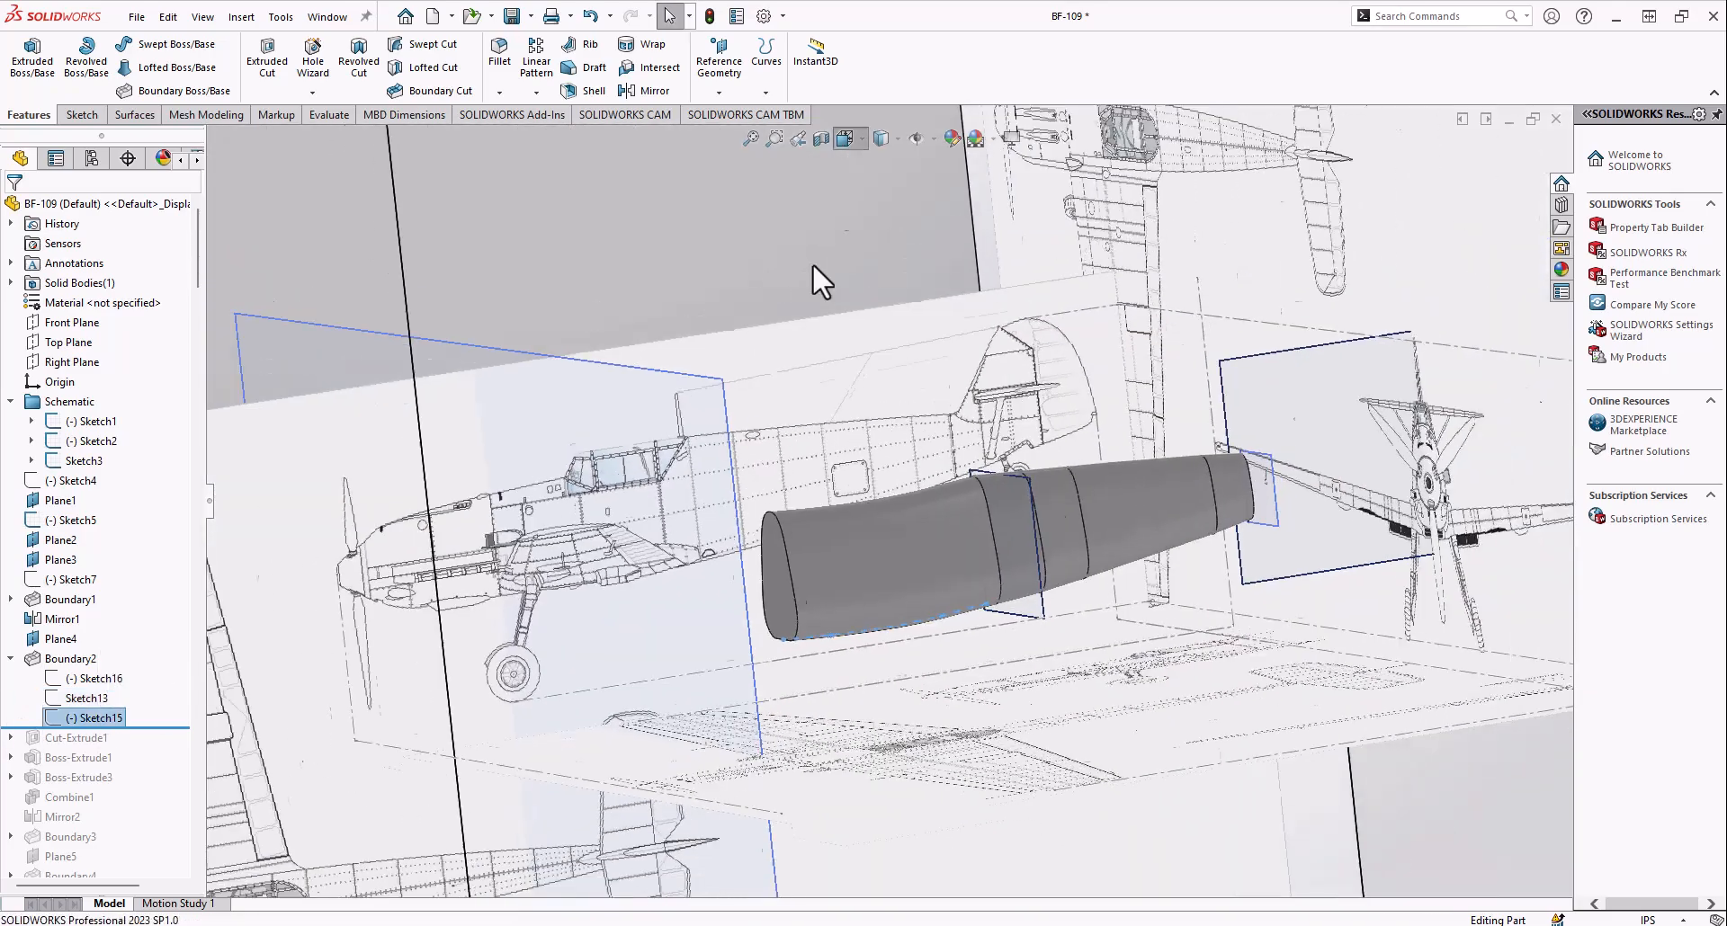
{"action": "left_click", "coordinate": [740, 584]}
{"action": "scroll", "coordinate": [813, 567], "scroll_direction": "down", "scroll_amount": 8}
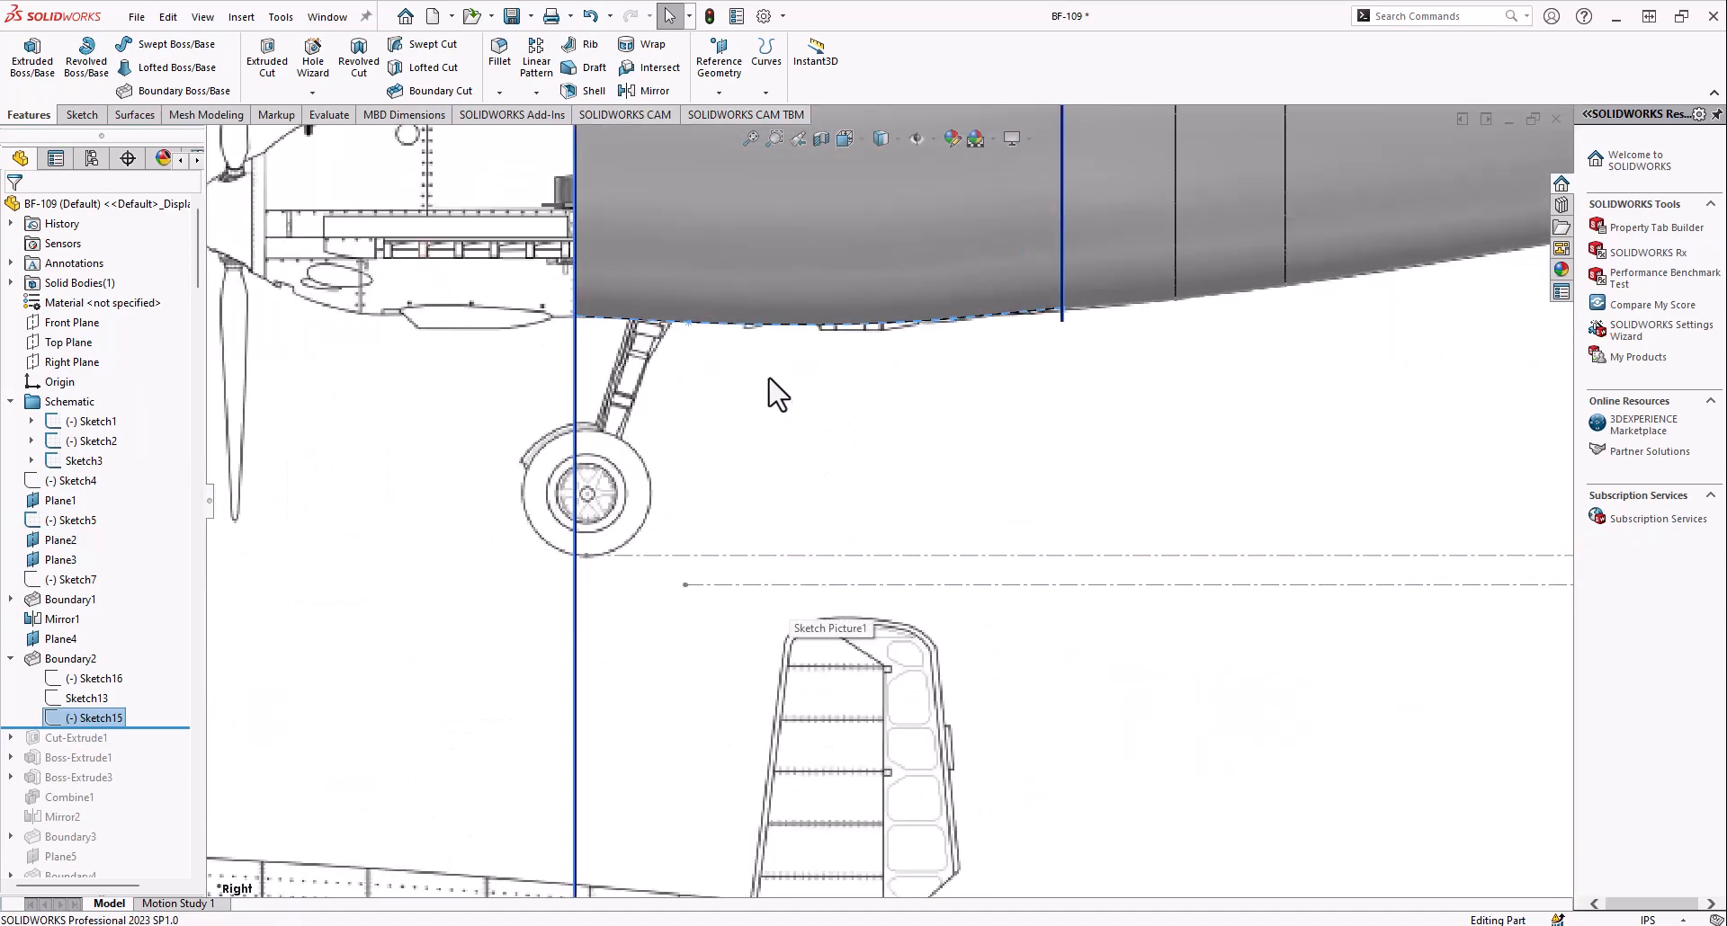
{"action": "scroll", "coordinate": [812, 396], "scroll_direction": "up", "scroll_amount": 5}
{"action": "middle_click_drag", "start_coordinate": [812, 396], "coordinate": [914, 439]}
{"action": "scroll", "coordinate": [836, 364], "scroll_direction": "down", "scroll_amount": 4}
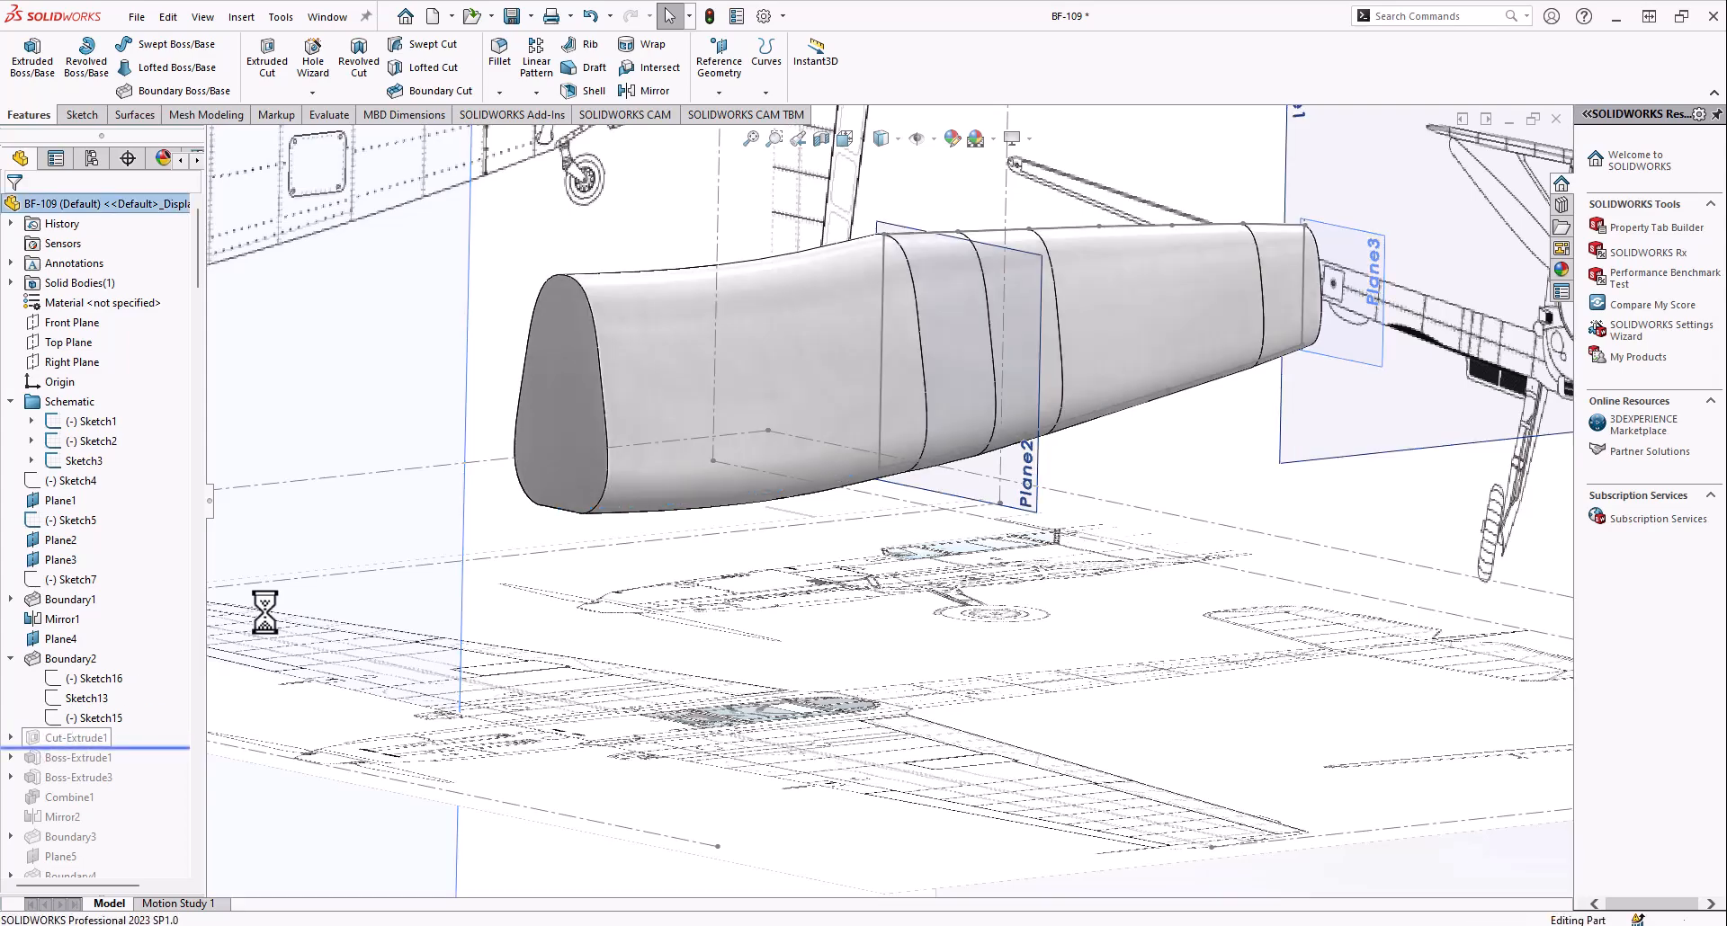
Roll the model history forward to include Cut-Extrude1 and compare the cockpit cutout with the side blueprint in the Right view
{"action": "mouse_move", "coordinate": [653, 417]}
{"action": "middle_mouse_down"}
{"action": "mouse_move", "coordinate": [664, 375]}
{"action": "mouse_move", "coordinate": [674, 436]}
{"action": "mouse_move", "coordinate": [611, 429]}
{"action": "mouse_move", "coordinate": [598, 355]}
{"action": "mouse_move", "coordinate": [485, 355]}
{"action": "mouse_move", "coordinate": [803, 178]}
{"action": "middle_mouse_up"}
{"action": "scroll", "coordinate": [664, 375], "scroll_direction": "up", "scroll_amount": 5}
{"action": "scroll", "coordinate": [550, 411], "scroll_direction": "down", "scroll_amount": 4}
{"action": "left_click", "coordinate": [854, 157]}
{"action": "left_click", "coordinate": [688, 630]}
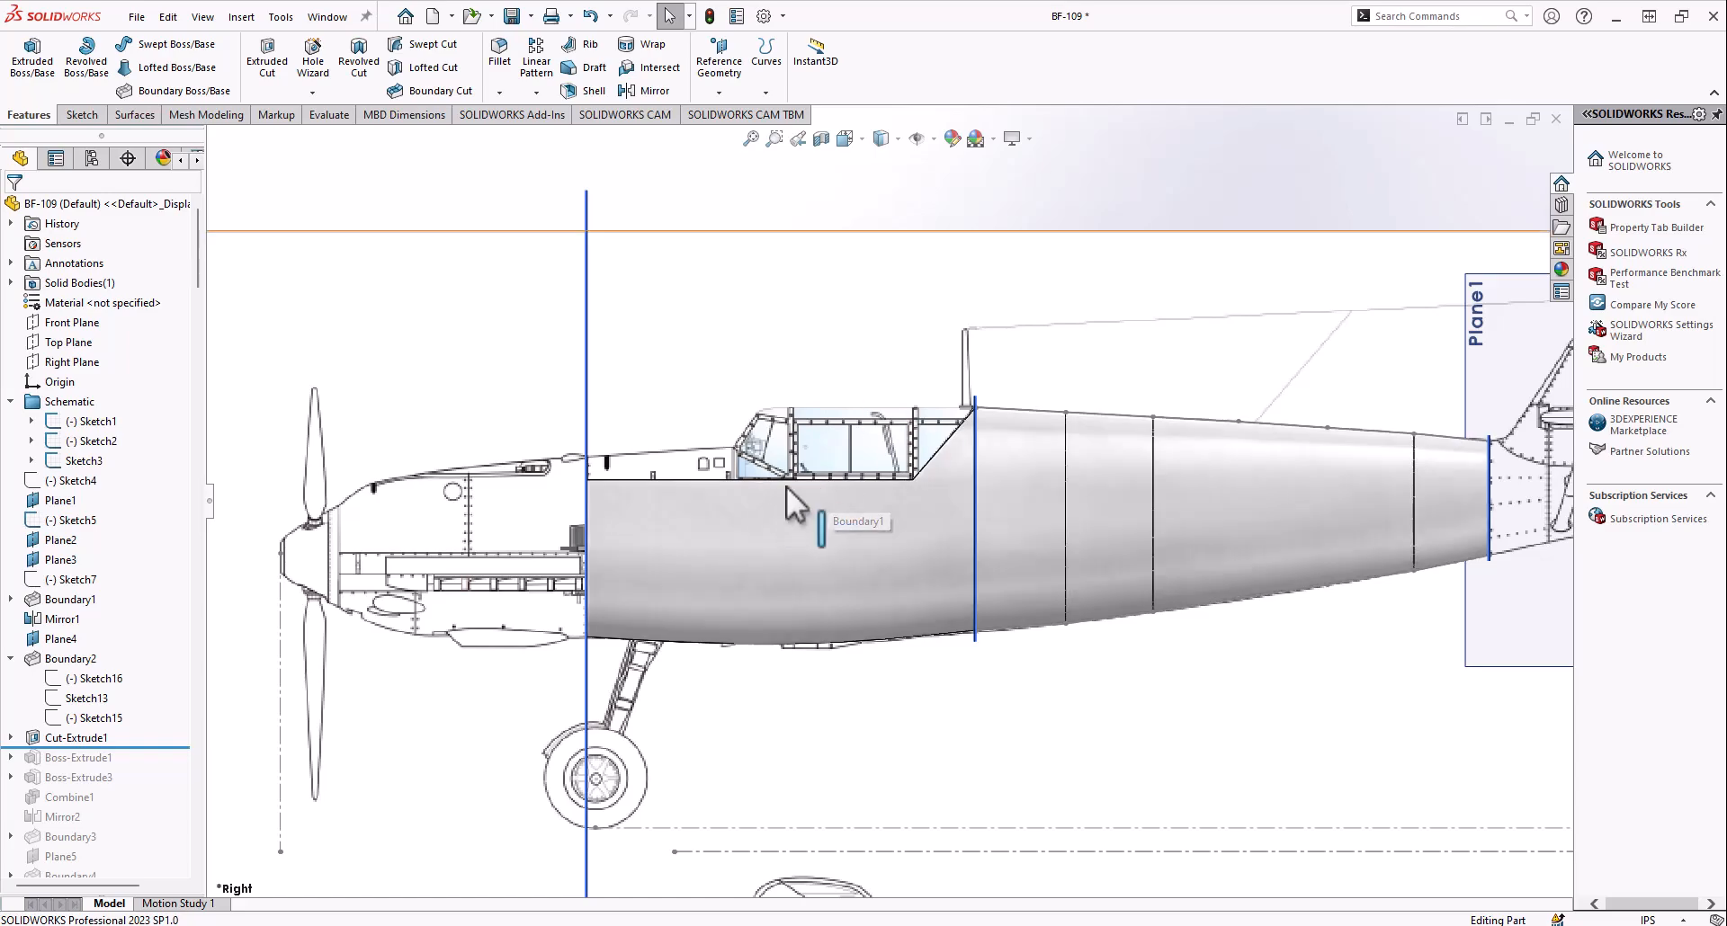
{"action": "middle_click_drag", "start_coordinate": [625, 477], "coordinate": [720, 531]}
{"action": "scroll", "coordinate": [719, 531], "scroll_direction": "up", "scroll_amount": 2}
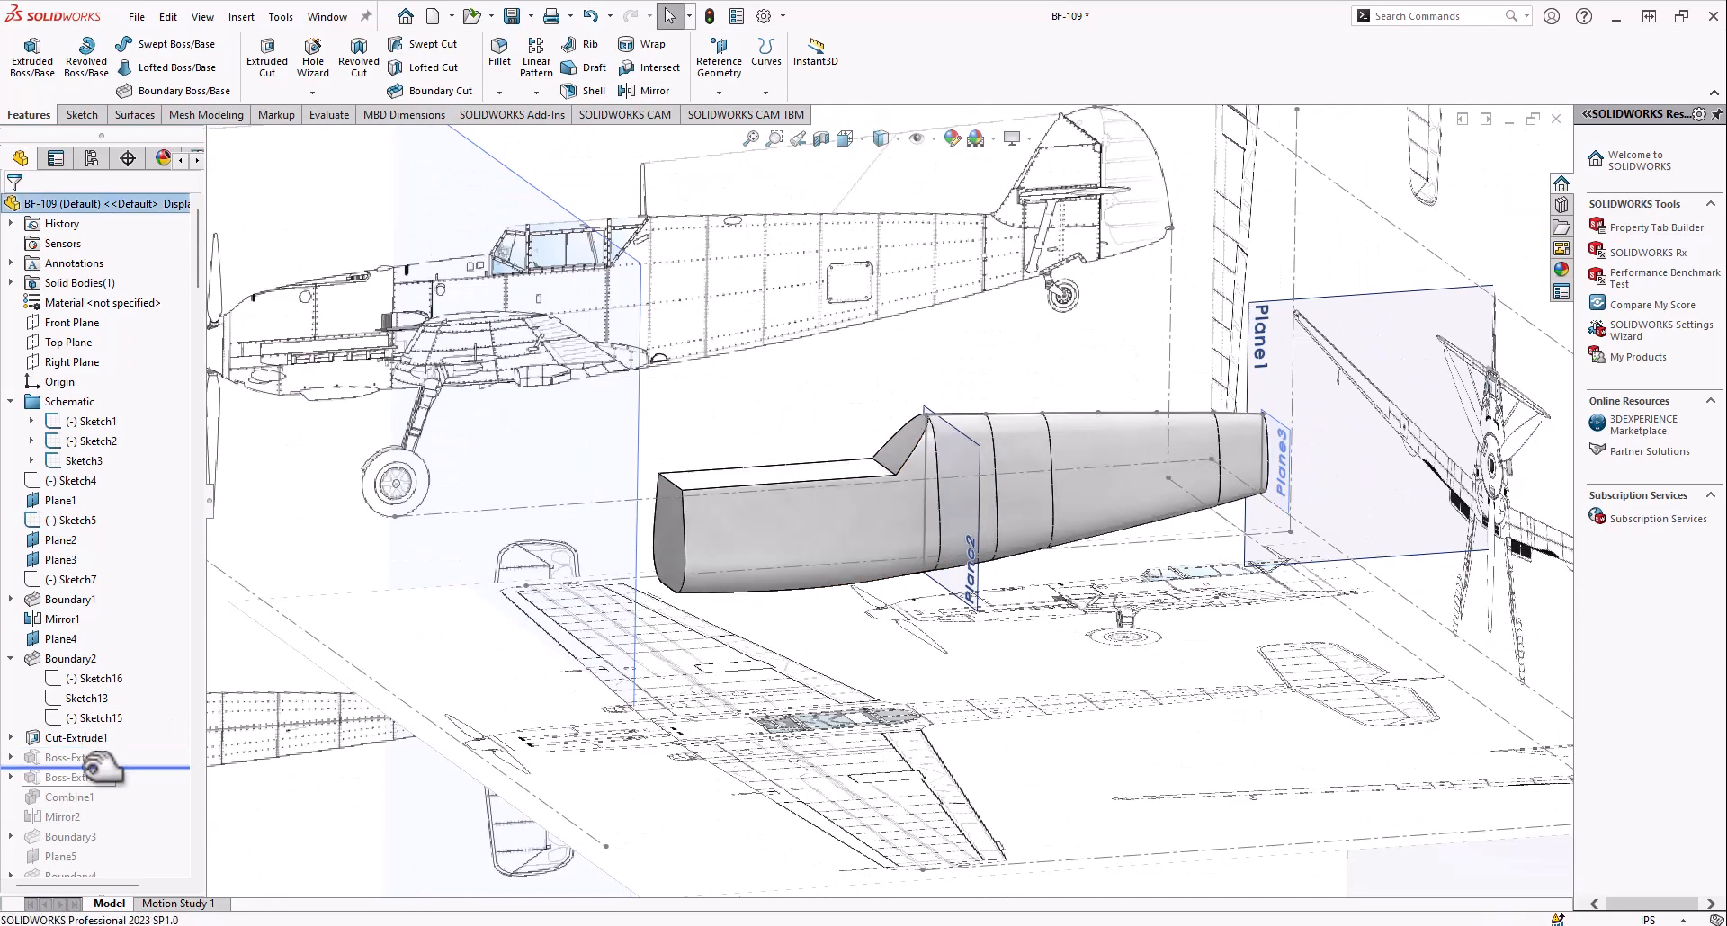
Roll the model history forward to include Boss-Extrude1 and examine the long block extruded sideways from the cockpit area
{"action": "left_click_drag", "start_coordinate": [101, 767], "coordinate": [101, 768]}
{"action": "middle_click_drag", "start_coordinate": [770, 472], "coordinate": [647, 480]}
{"action": "scroll", "coordinate": [948, 401], "scroll_direction": "up", "scroll_amount": 2}
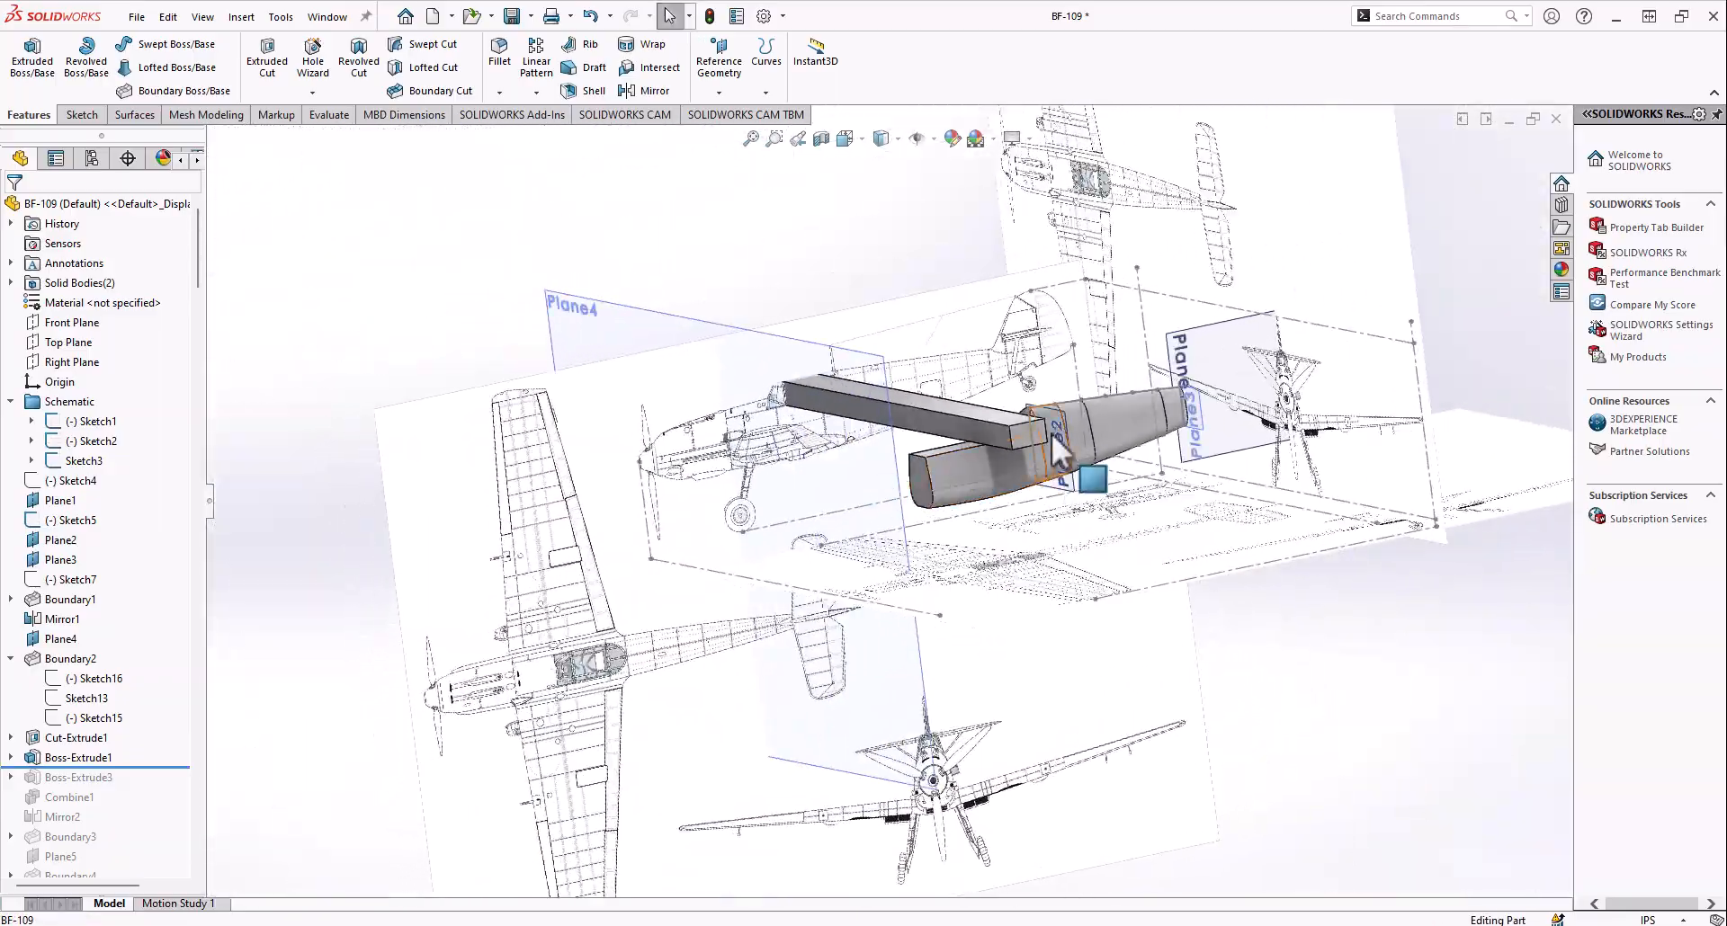
{"action": "scroll", "coordinate": [1052, 436], "scroll_direction": "down", "scroll_amount": 4}
{"action": "mouse_move", "coordinate": [899, 444]}
{"action": "middle_mouse_down"}
{"action": "mouse_move", "coordinate": [875, 413]}
{"action": "mouse_move", "coordinate": [833, 440]}
{"action": "mouse_move", "coordinate": [937, 429]}
{"action": "mouse_move", "coordinate": [957, 457]}
{"action": "mouse_move", "coordinate": [896, 497]}
{"action": "middle_mouse_up"}
{"action": "scroll", "coordinate": [957, 456], "scroll_direction": "up", "scroll_amount": 2}
{"action": "scroll", "coordinate": [947, 456], "scroll_direction": "down", "scroll_amount": 4}
{"action": "scroll", "coordinate": [894, 500], "scroll_direction": "up", "scroll_amount": 3}
{"action": "scroll", "coordinate": [894, 500], "scroll_direction": "down", "scroll_amount": 1}
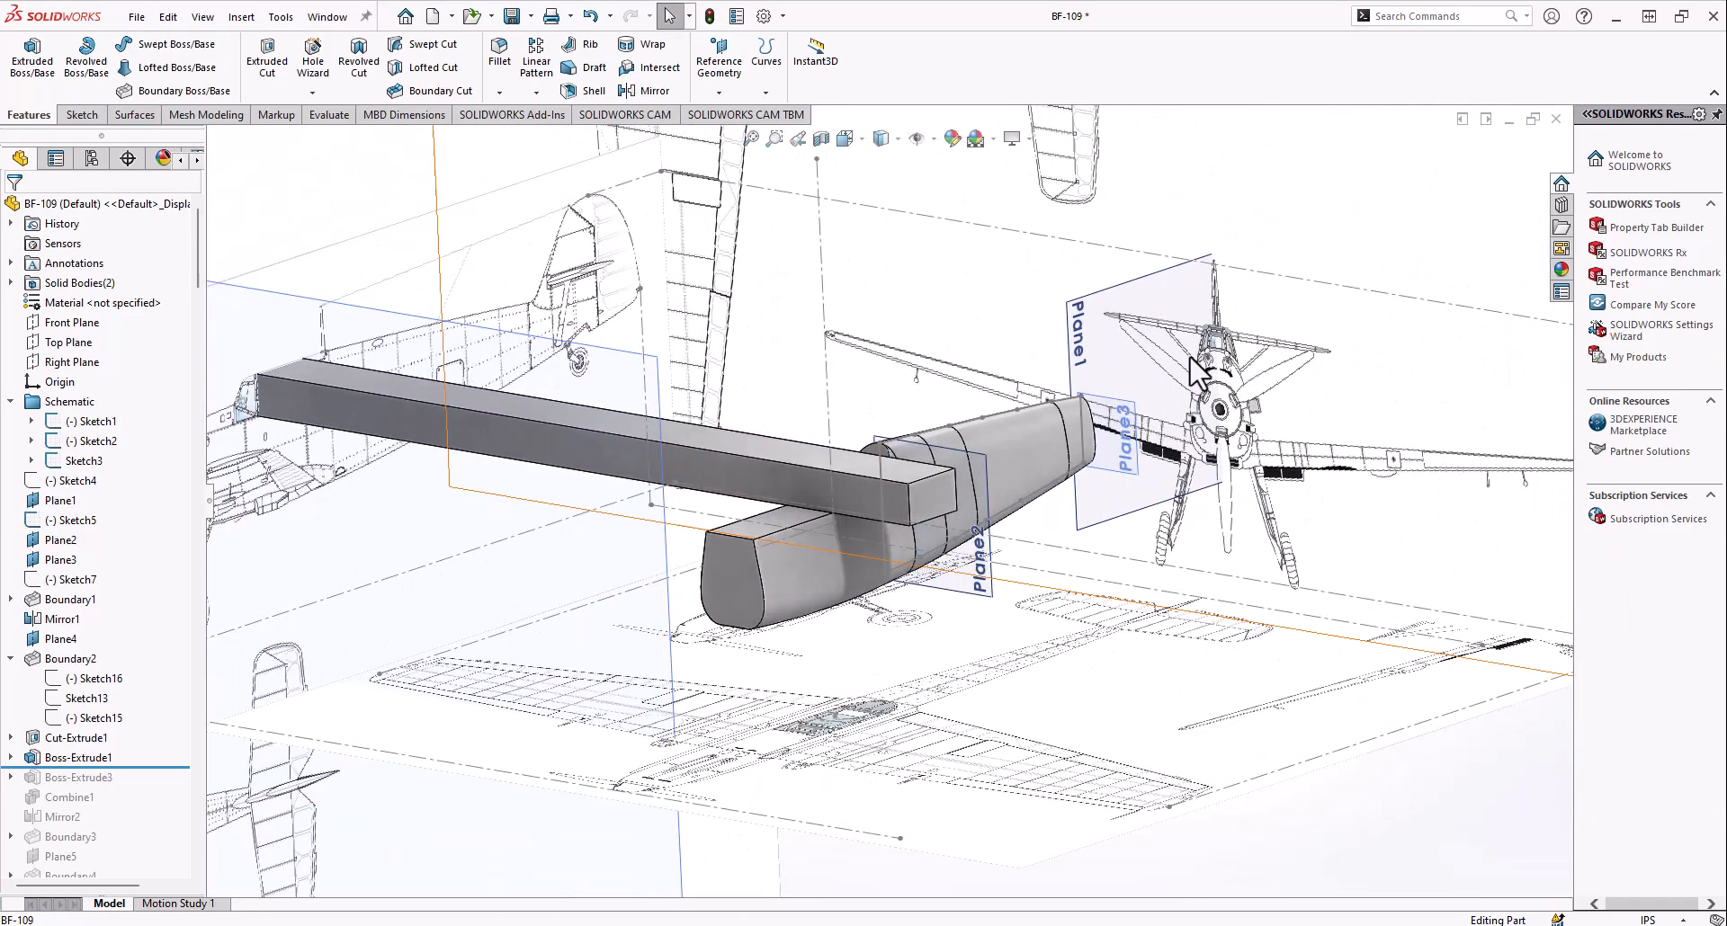
Roll the model history forward to include Boss-Extrude3 and examine how it crosses the sideways block at the cockpit
{"action": "left_click_drag", "start_coordinate": [106, 769], "coordinate": [100, 788]}
{"action": "middle_click_drag", "start_coordinate": [856, 505], "coordinate": [849, 468]}
{"action": "scroll", "coordinate": [871, 416], "scroll_direction": "down", "scroll_amount": 5}
{"action": "scroll", "coordinate": [950, 388], "scroll_direction": "up", "scroll_amount": 3}
Roll the model history forward to include Combine1 and review its Common operation on Boss-Extrude1 and Boss-Extrude3
{"action": "left_click_drag", "start_coordinate": [94, 799], "coordinate": [95, 807]}
{"action": "right_click", "coordinate": [61, 796]}
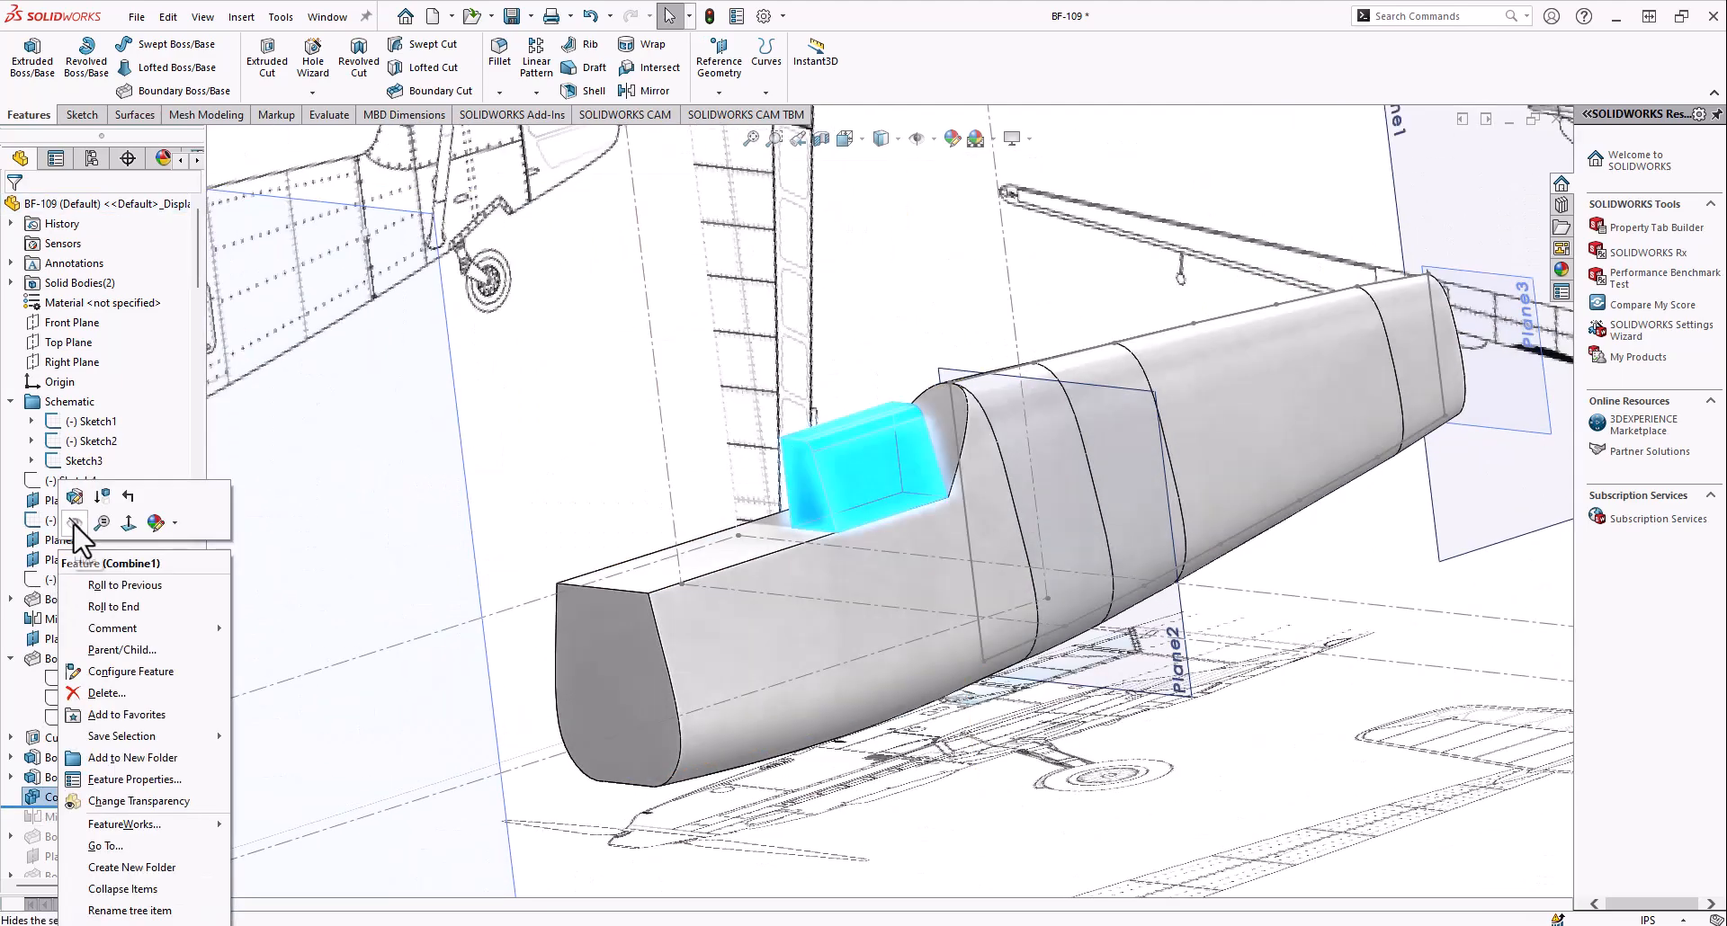
{"action": "left_click", "coordinate": [75, 496]}
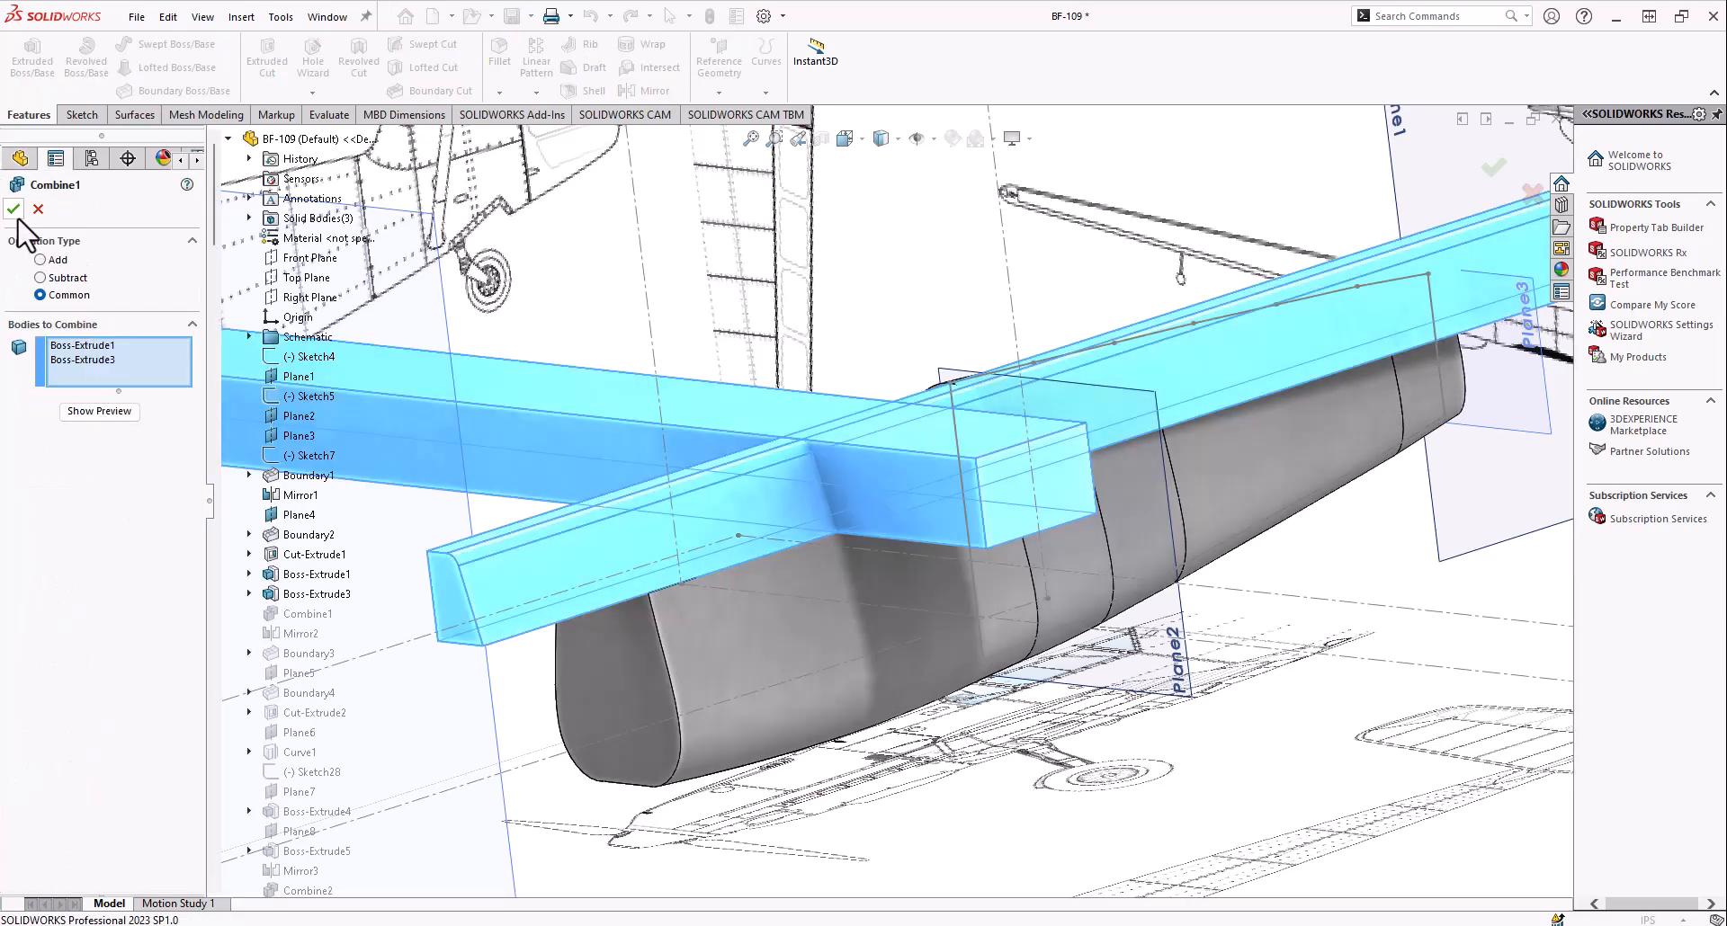
{"action": "left_click", "coordinate": [36, 213]}
{"action": "middle_click_drag", "start_coordinate": [838, 435], "coordinate": [798, 424]}
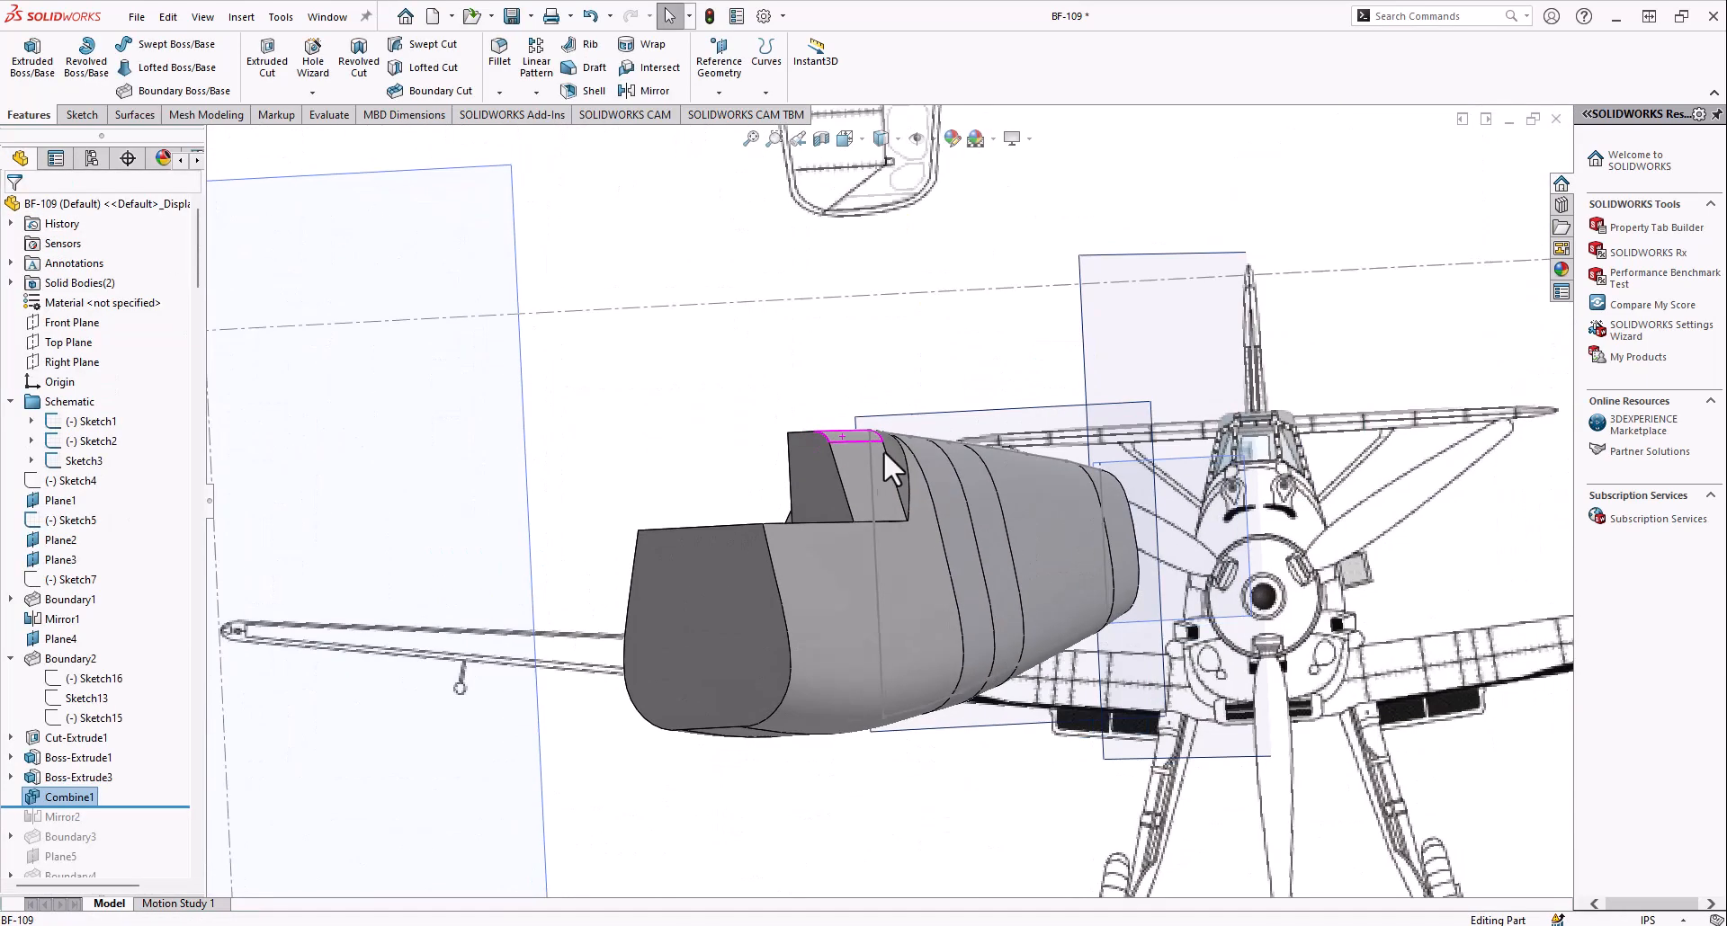
{"action": "scroll", "coordinate": [870, 472], "scroll_direction": "down", "scroll_amount": 5}
{"action": "middle_click_drag", "start_coordinate": [870, 473], "coordinate": [670, 436]}
{"action": "scroll", "coordinate": [670, 436], "scroll_direction": "up", "scroll_amount": 3}
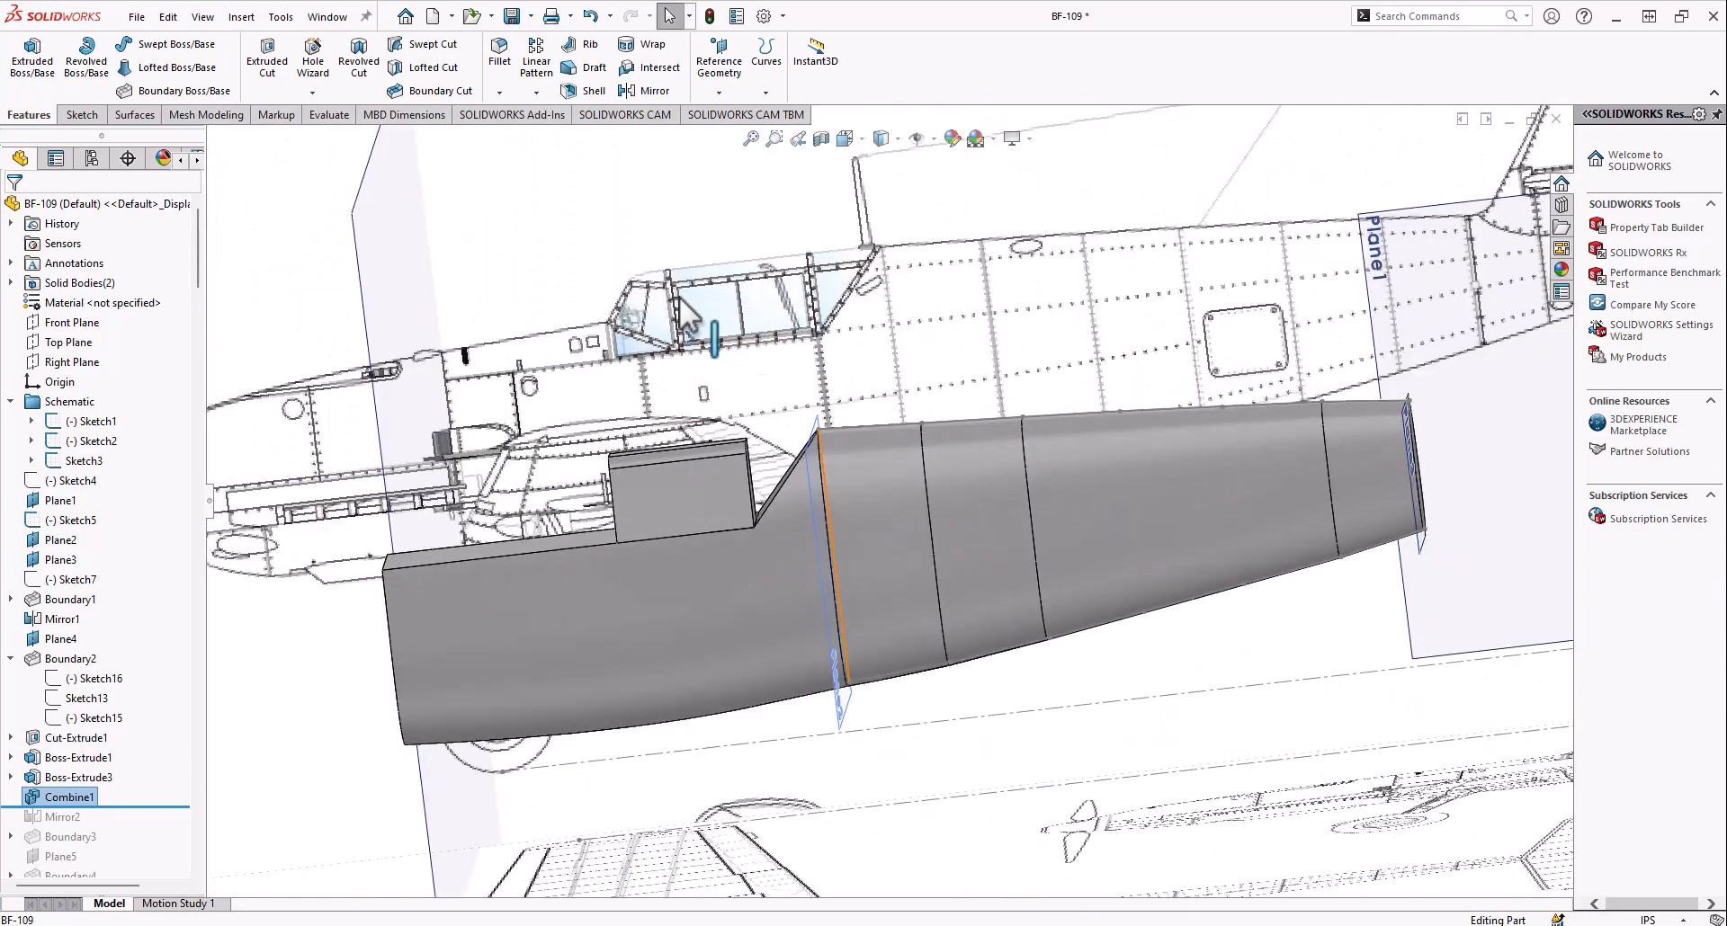
{"action": "middle_click_drag", "start_coordinate": [692, 329], "coordinate": [590, 391]}
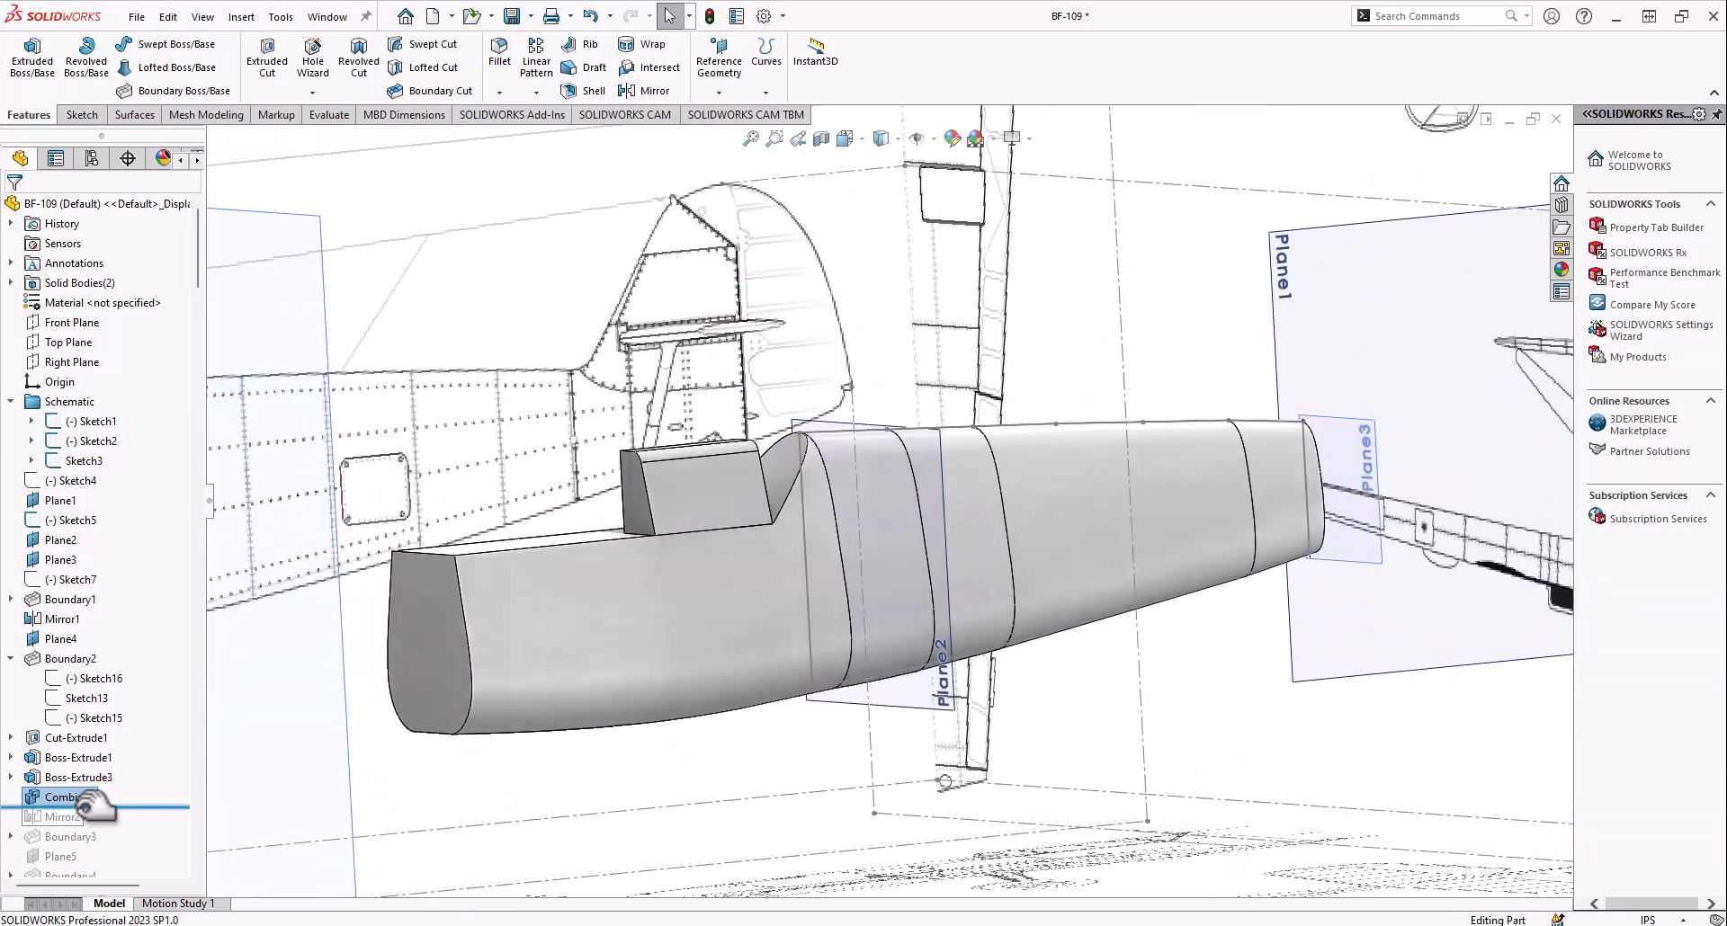
Roll the model history forward to include Mirror2 and Boundary3 behind the cockpit block
{"action": "left_click_drag", "start_coordinate": [86, 814], "coordinate": [86, 824]}
{"action": "middle_click_drag", "start_coordinate": [597, 516], "coordinate": [355, 636]}
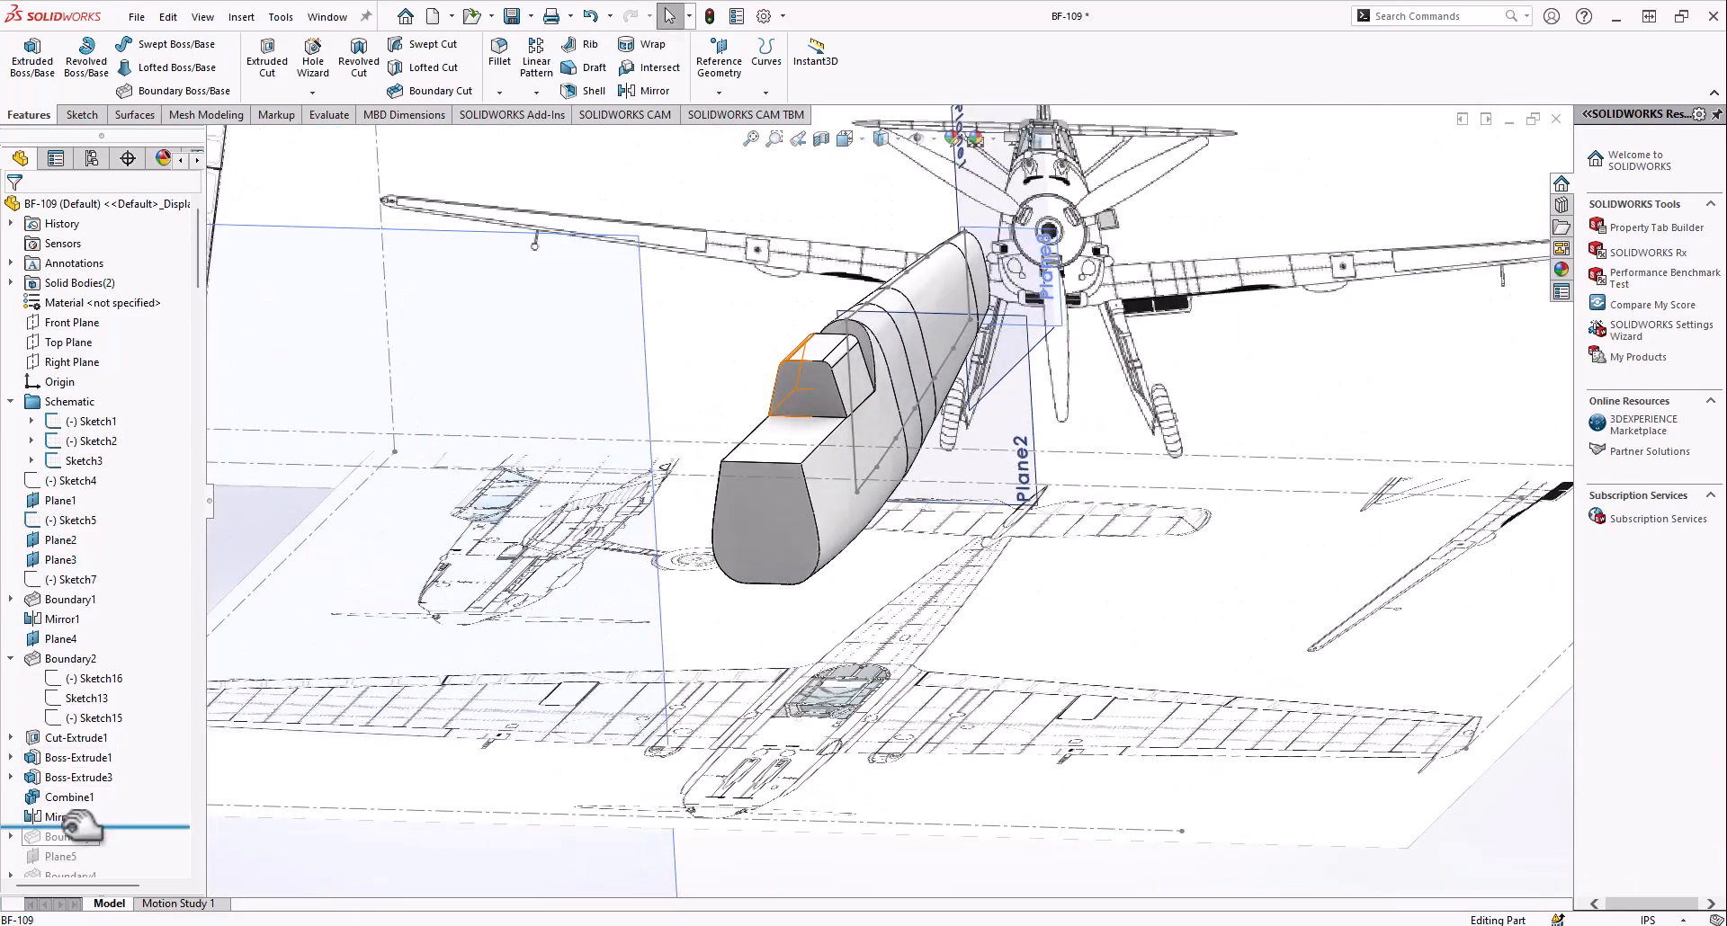
{"action": "left_click_drag", "start_coordinate": [81, 845], "coordinate": [80, 847]}
{"action": "middle_click_drag", "start_coordinate": [796, 440], "coordinate": [594, 531]}
{"action": "scroll", "coordinate": [930, 343], "scroll_direction": "down", "scroll_amount": 5}
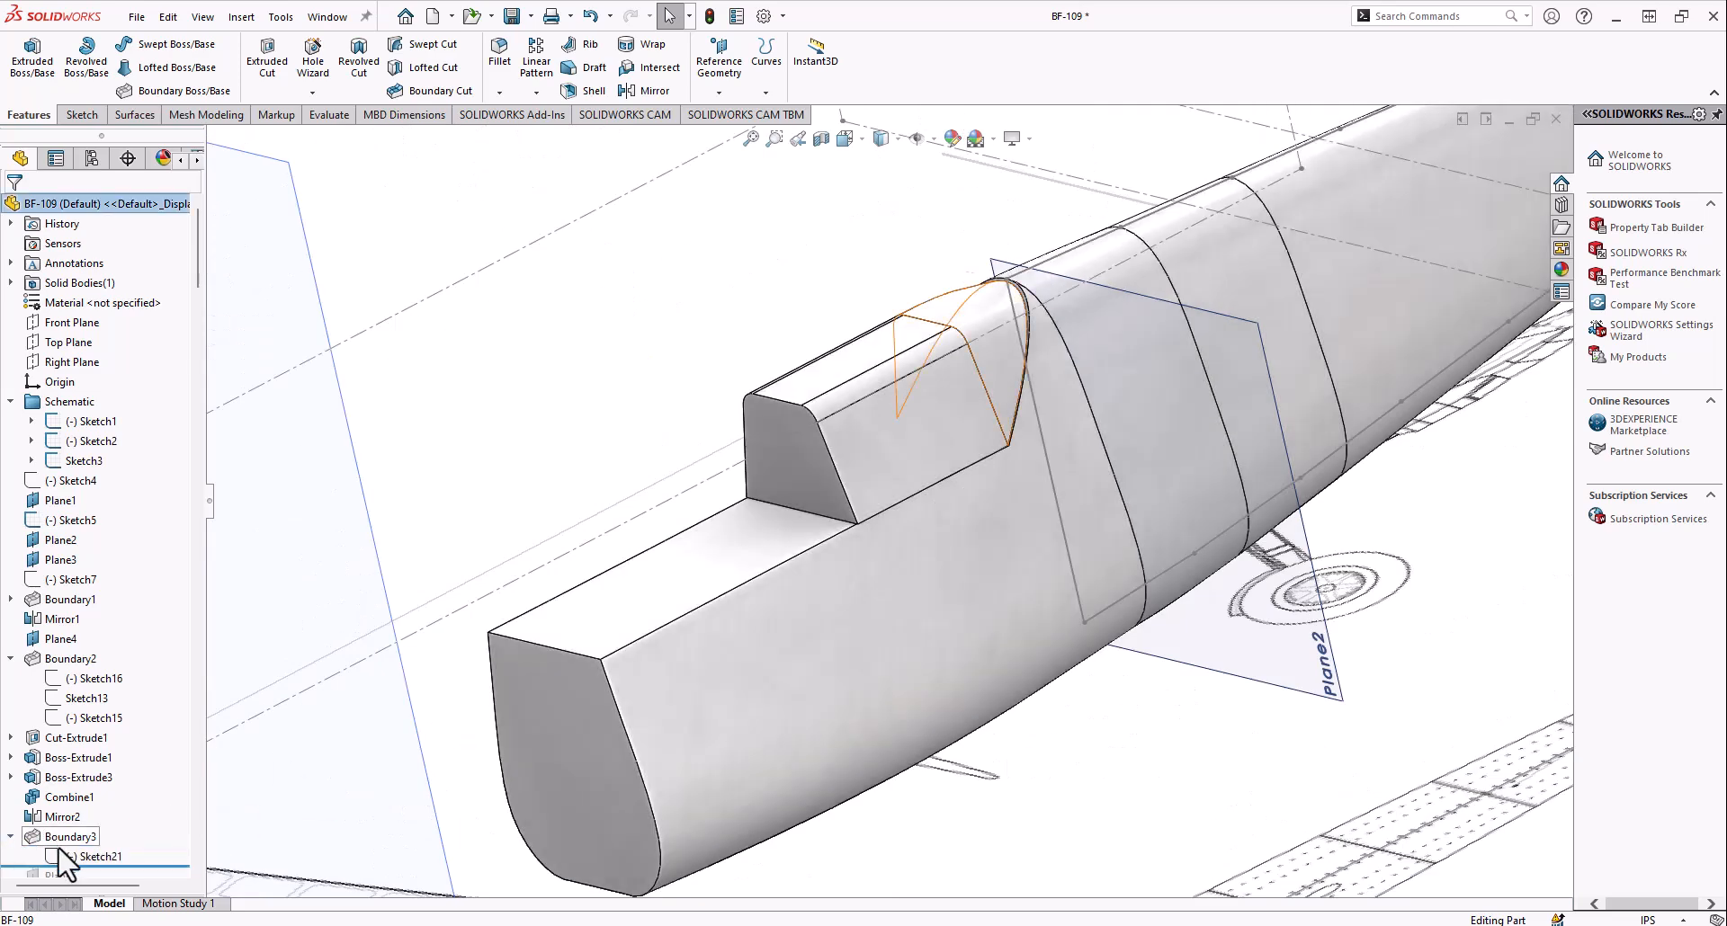
Highlight Boundary3's Sketch21 and examine its arched profile against the edge of the rear fuselage
{"action": "left_click", "coordinate": [62, 854]}
{"action": "scroll", "coordinate": [957, 338], "scroll_direction": "down", "scroll_amount": 4}
{"action": "middle_click_drag", "start_coordinate": [957, 338], "coordinate": [946, 386]}
{"action": "middle_click_drag", "start_coordinate": [1099, 272], "coordinate": [1169, 360]}
{"action": "scroll", "coordinate": [1194, 435], "scroll_direction": "up", "scroll_amount": 6}
{"action": "scroll", "coordinate": [1170, 355], "scroll_direction": "down", "scroll_amount": 10}
{"action": "scroll", "coordinate": [948, 340], "scroll_direction": "down", "scroll_amount": 3}
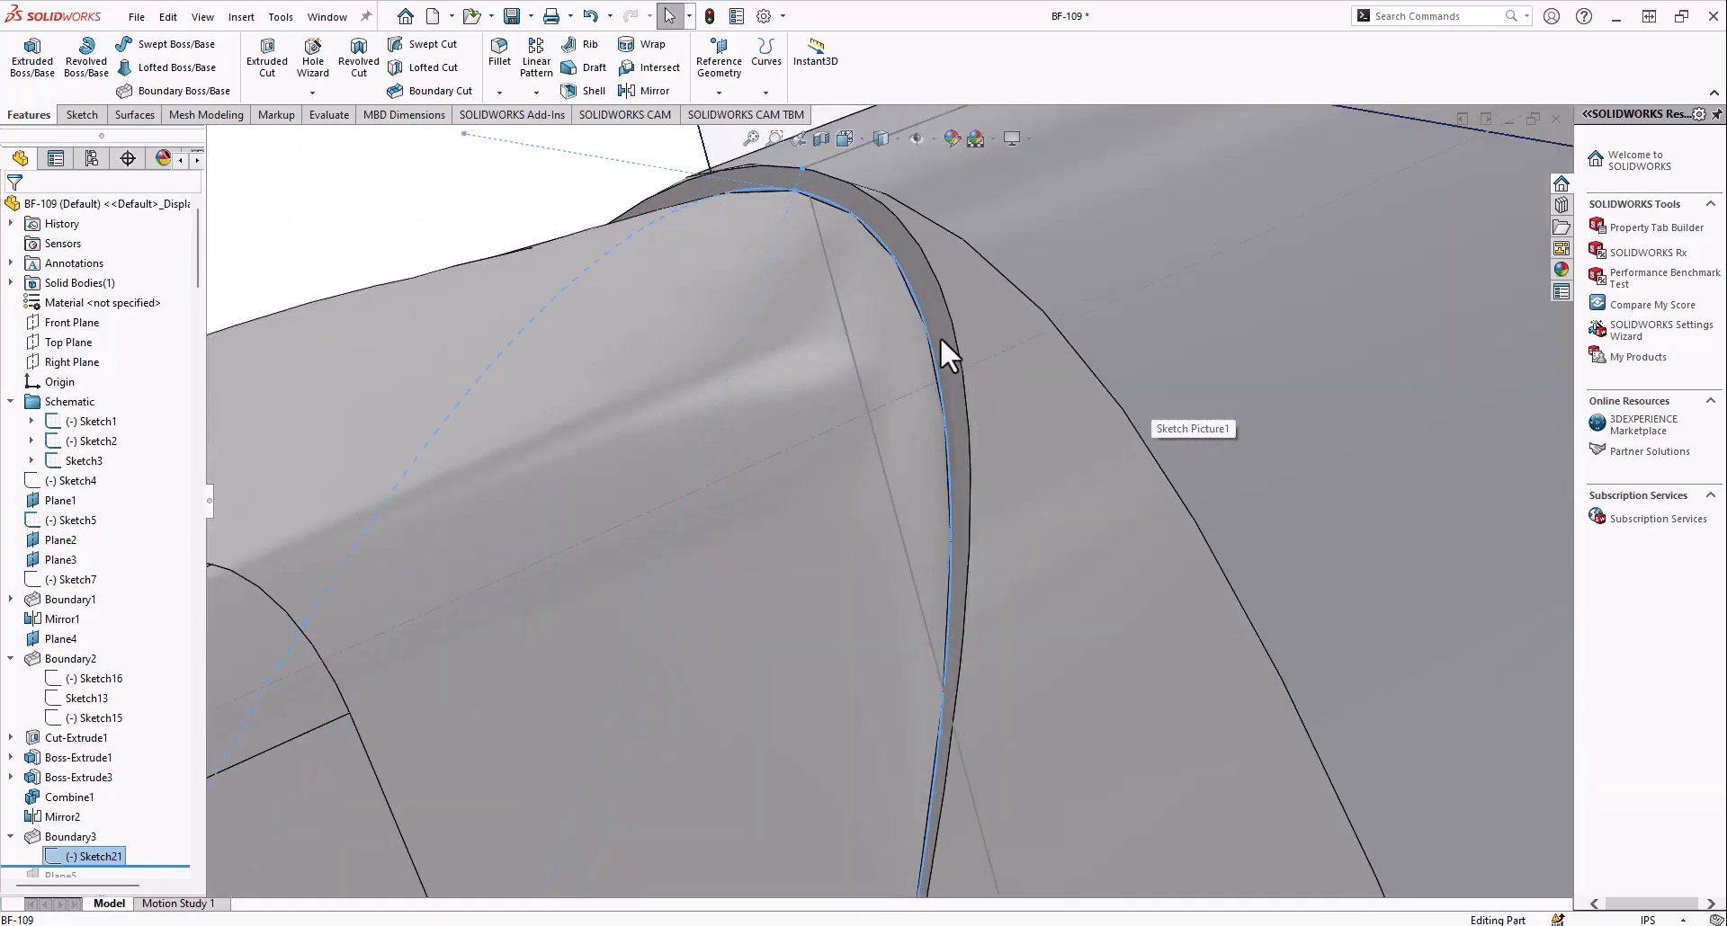
{"action": "scroll", "coordinate": [904, 320], "scroll_direction": "up", "scroll_amount": 6}
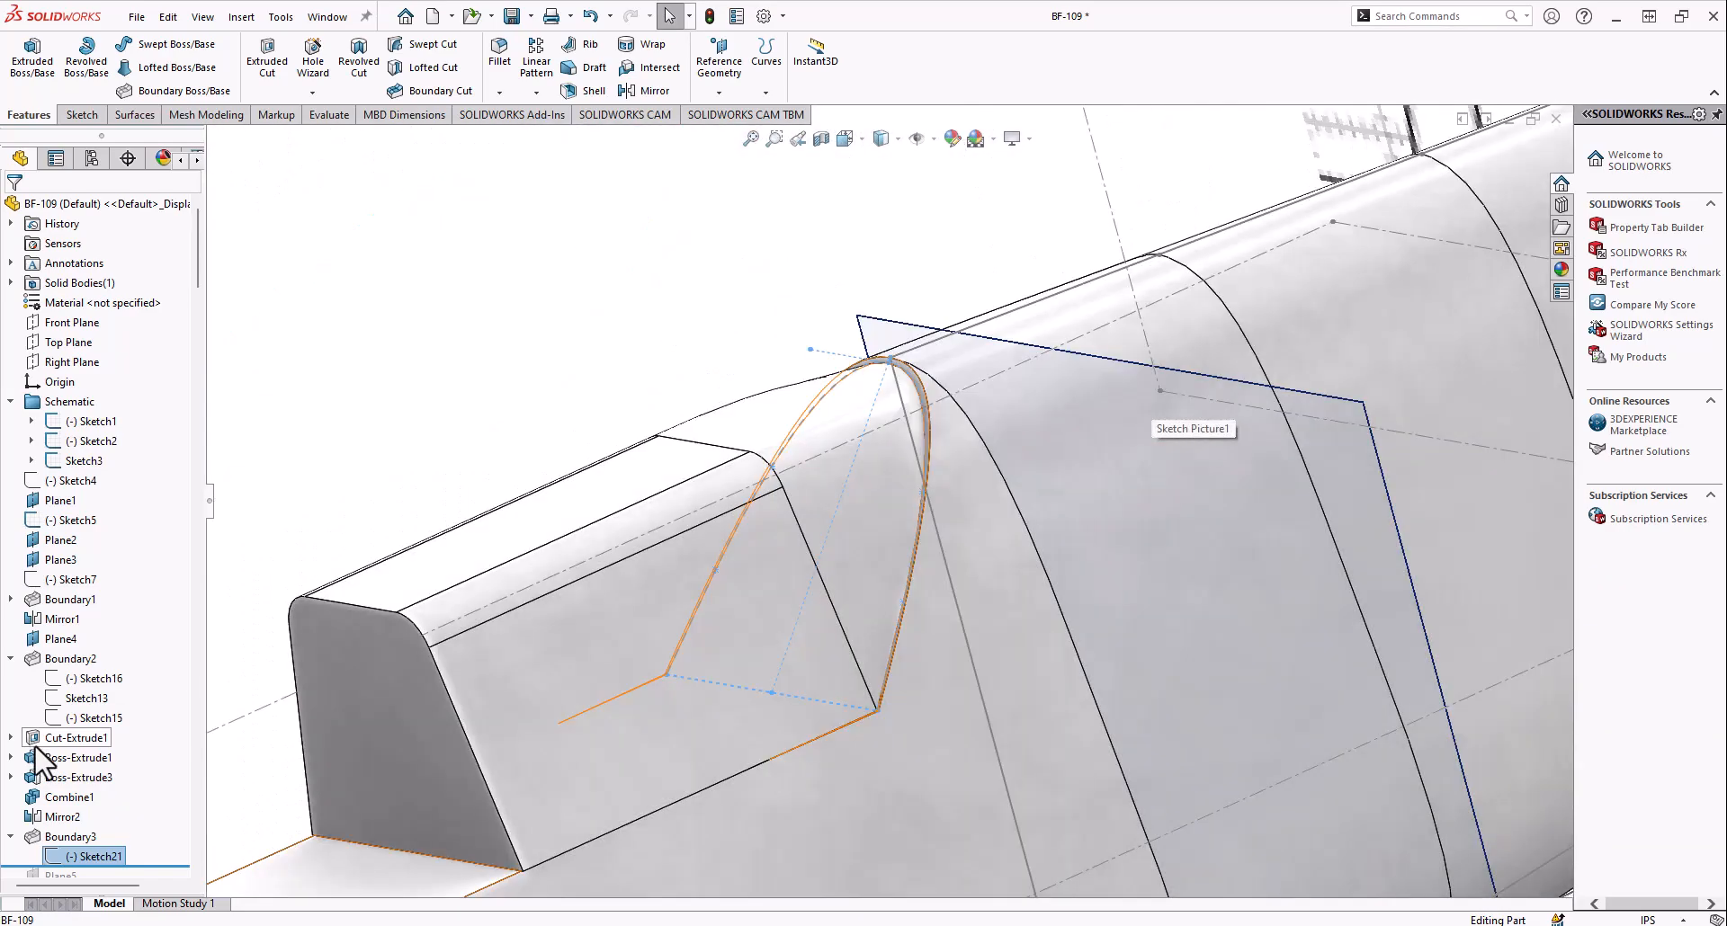
Open Boundary3's definition and examine the Normal To Profile condition on the cockpit block's rear face
{"action": "right_click", "coordinate": [49, 836]}
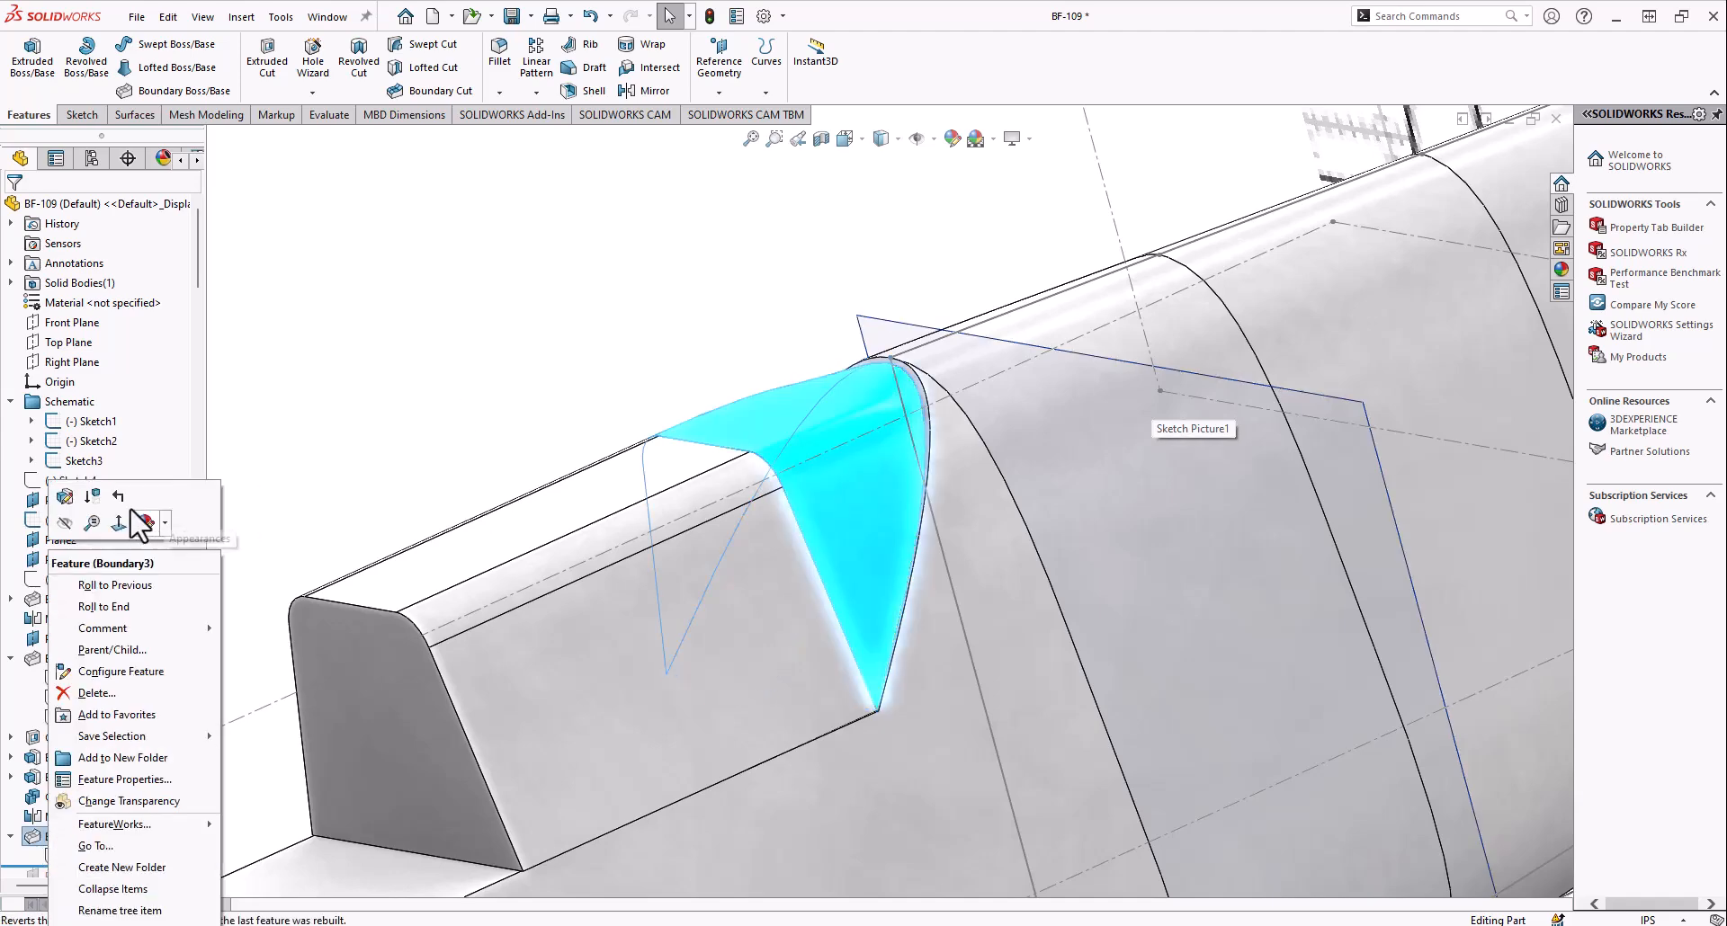
{"action": "left_click", "coordinate": [68, 497]}
{"action": "middle_click_drag", "start_coordinate": [793, 565], "coordinate": [829, 476]}
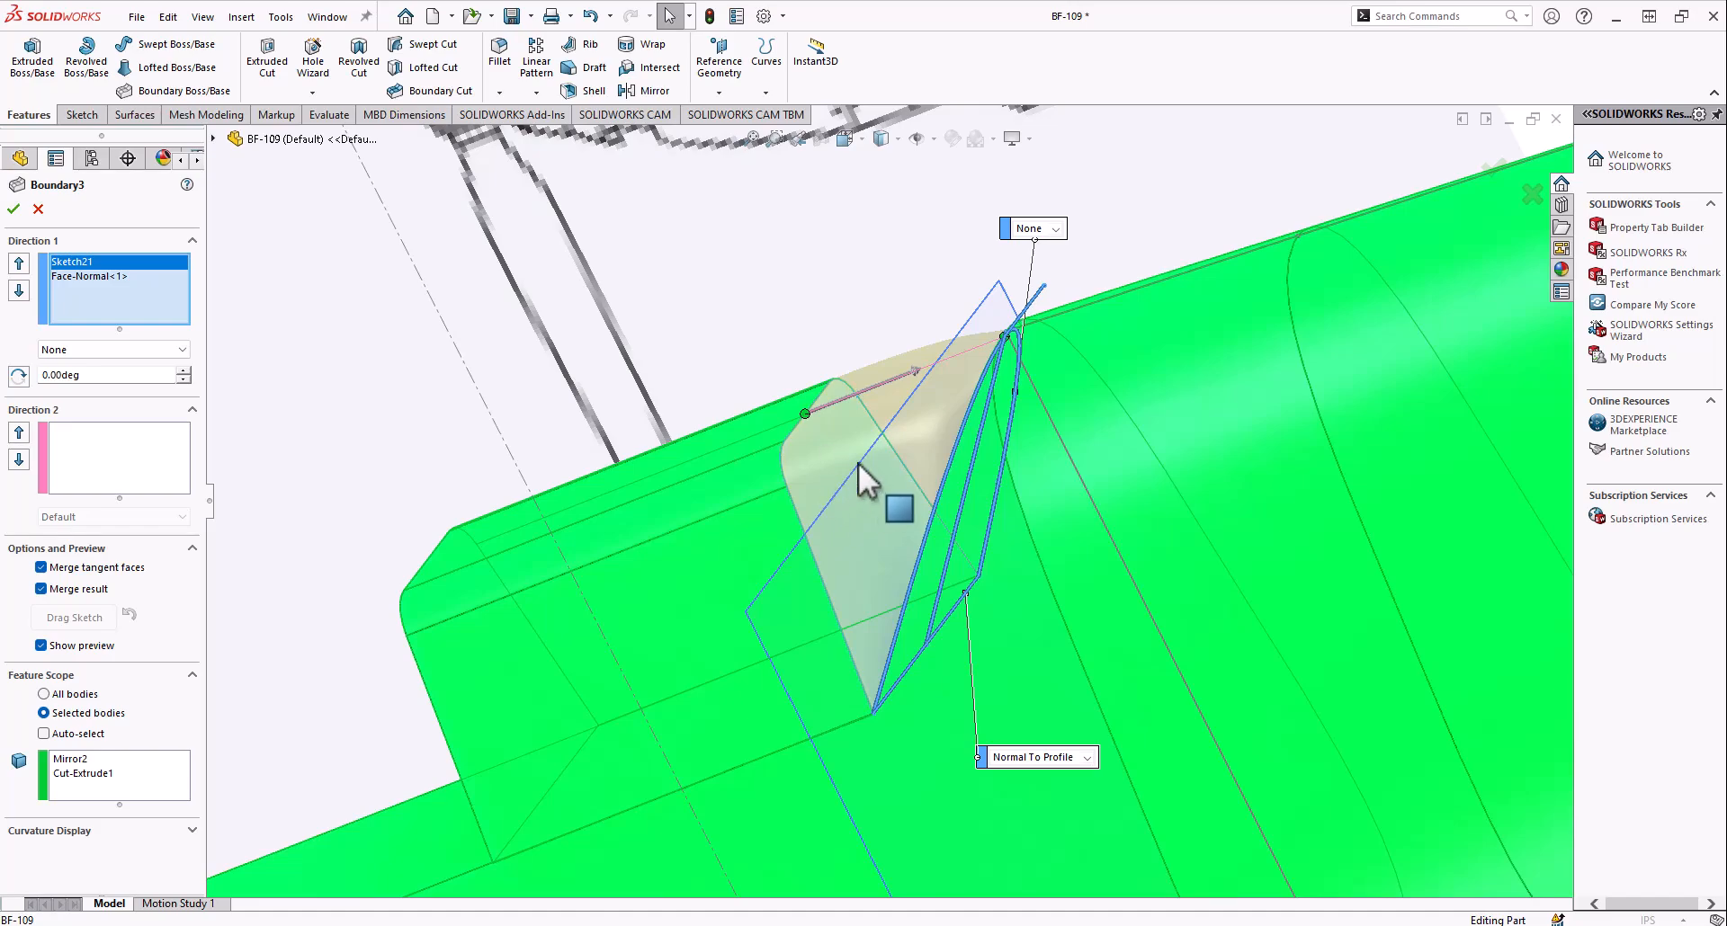
{"action": "left_click", "coordinate": [88, 276]}
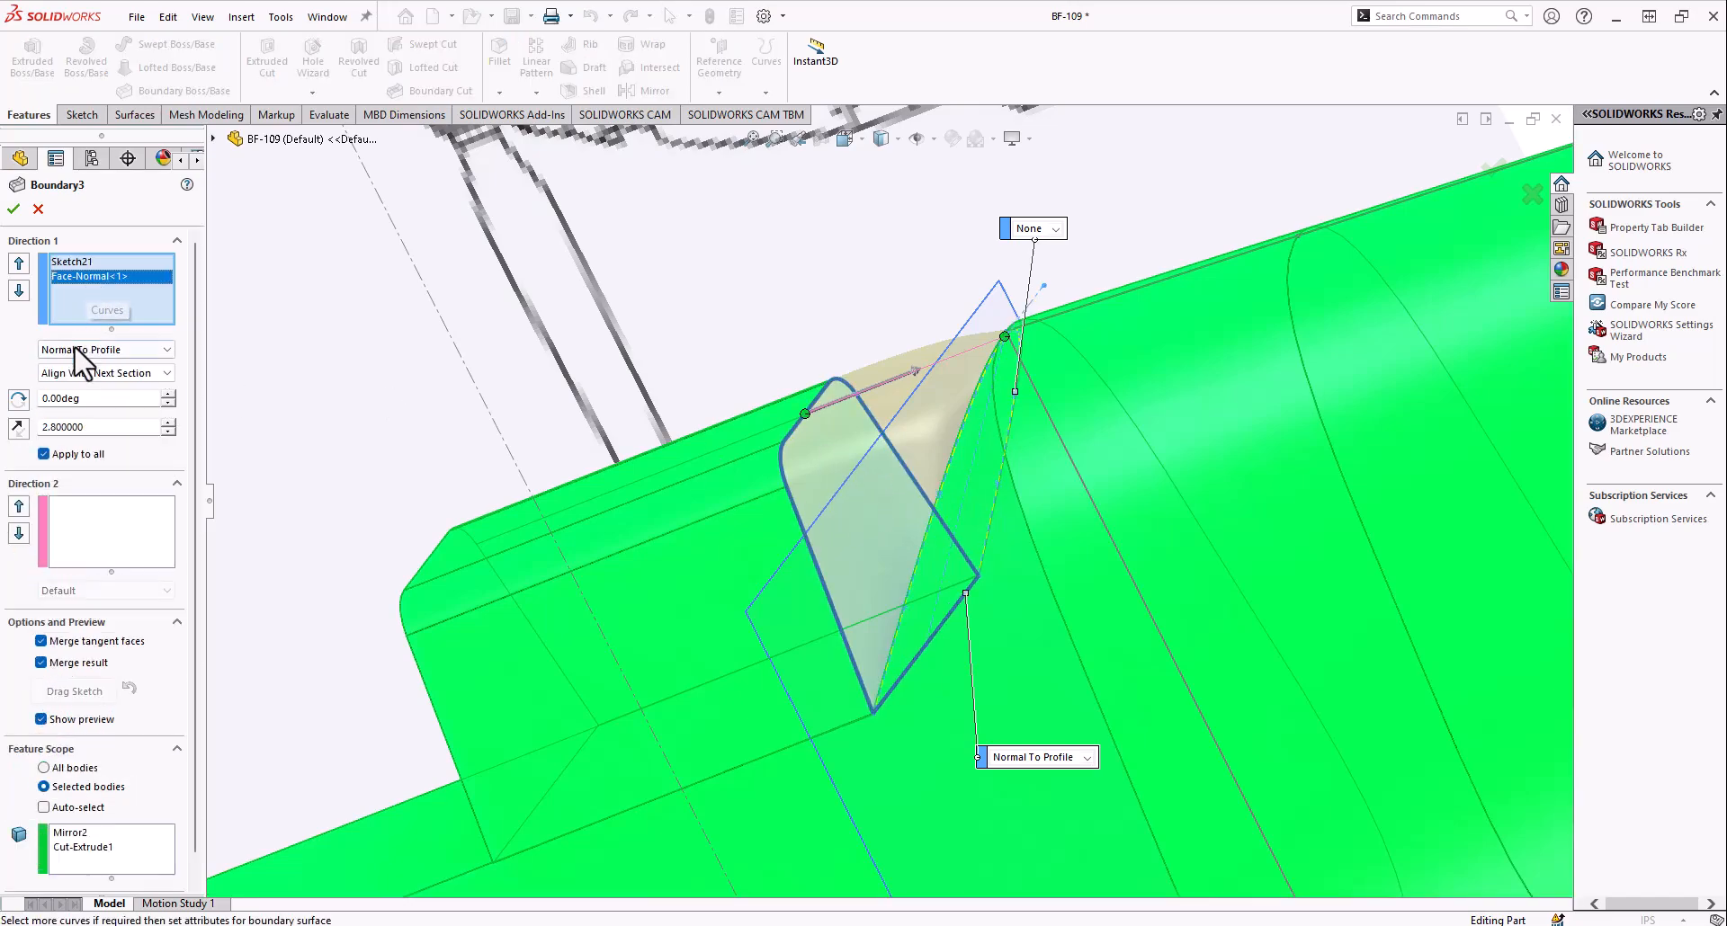
{"action": "middle_click_drag", "start_coordinate": [629, 346], "coordinate": [670, 353]}
{"action": "scroll", "coordinate": [1038, 419], "scroll_direction": "up", "scroll_amount": 2}
{"action": "scroll", "coordinate": [1234, 408], "scroll_direction": "down", "scroll_amount": 2}
Try the None condition on the block face in Boundary3, set it back to Normal To Profile, and discard the edits
{"action": "left_click", "coordinate": [79, 350]}
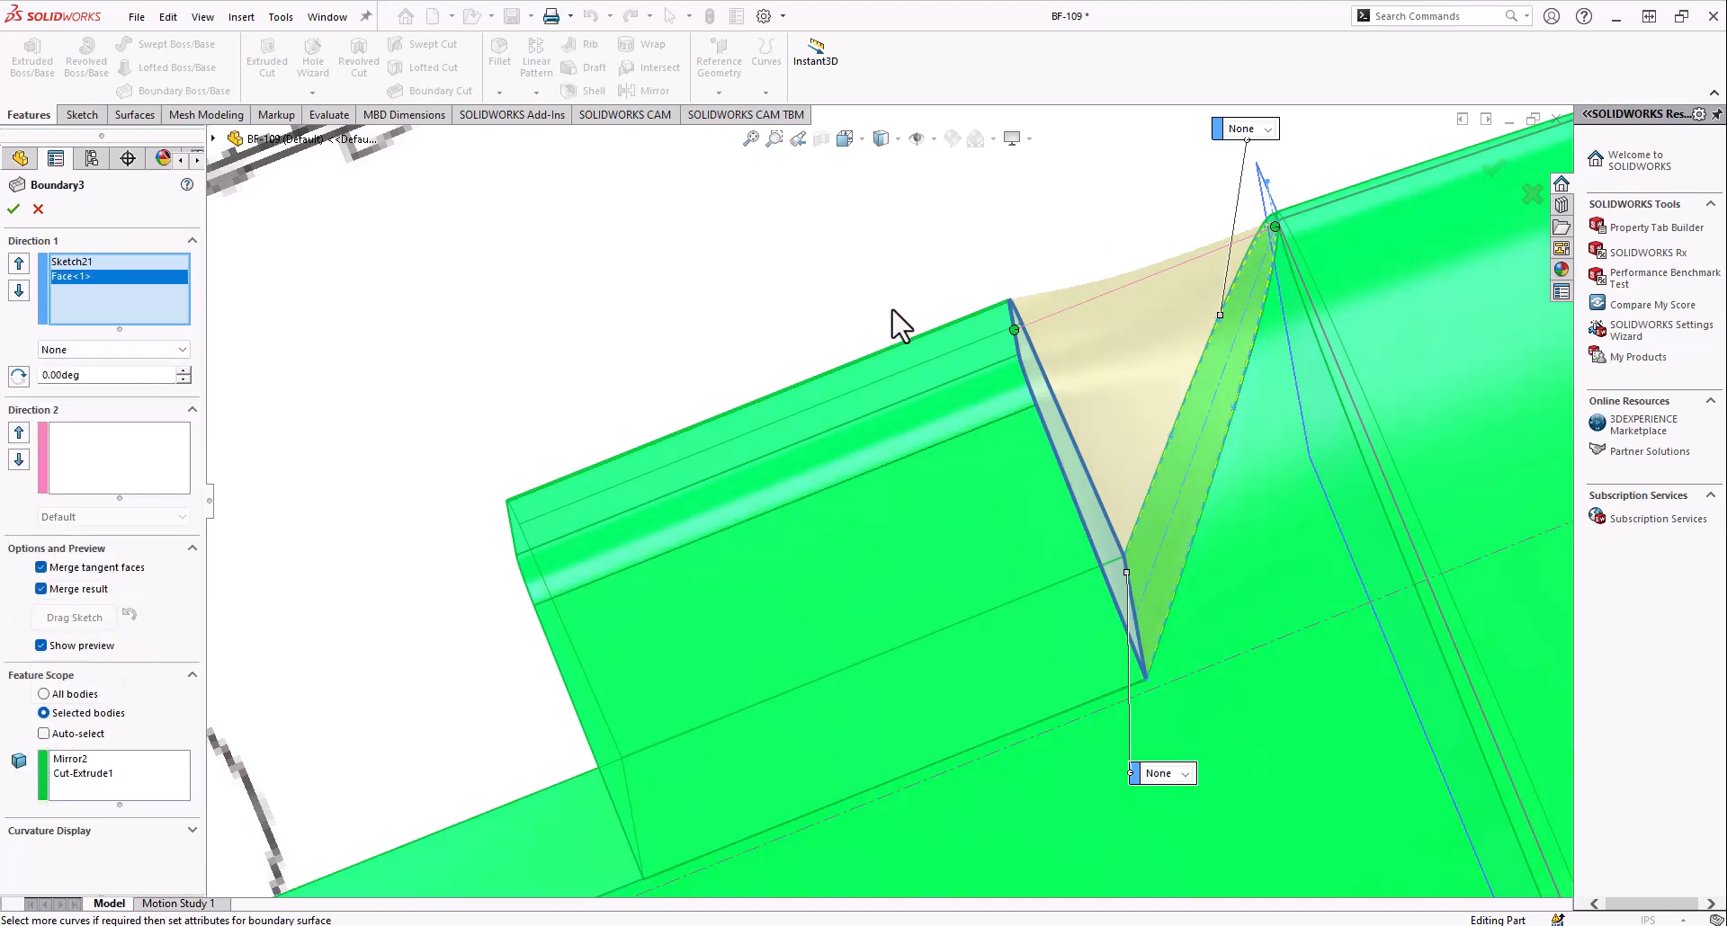
{"action": "middle_click_drag", "start_coordinate": [1017, 329], "coordinate": [619, 408]}
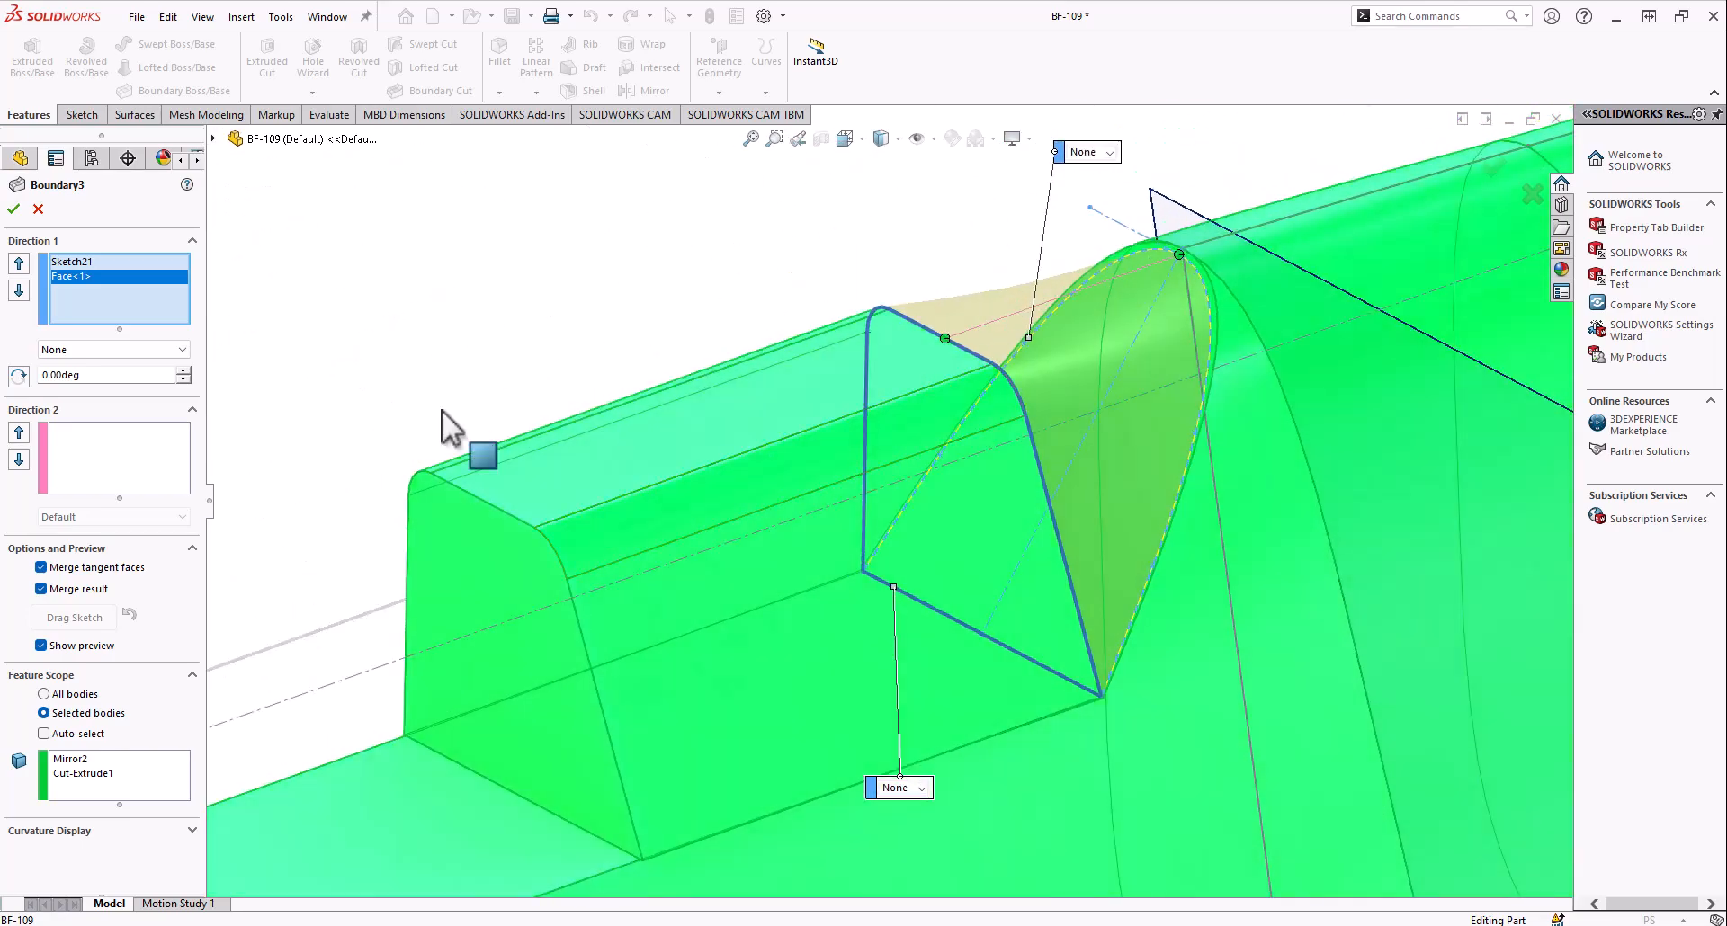
{"action": "left_click", "coordinate": [86, 356]}
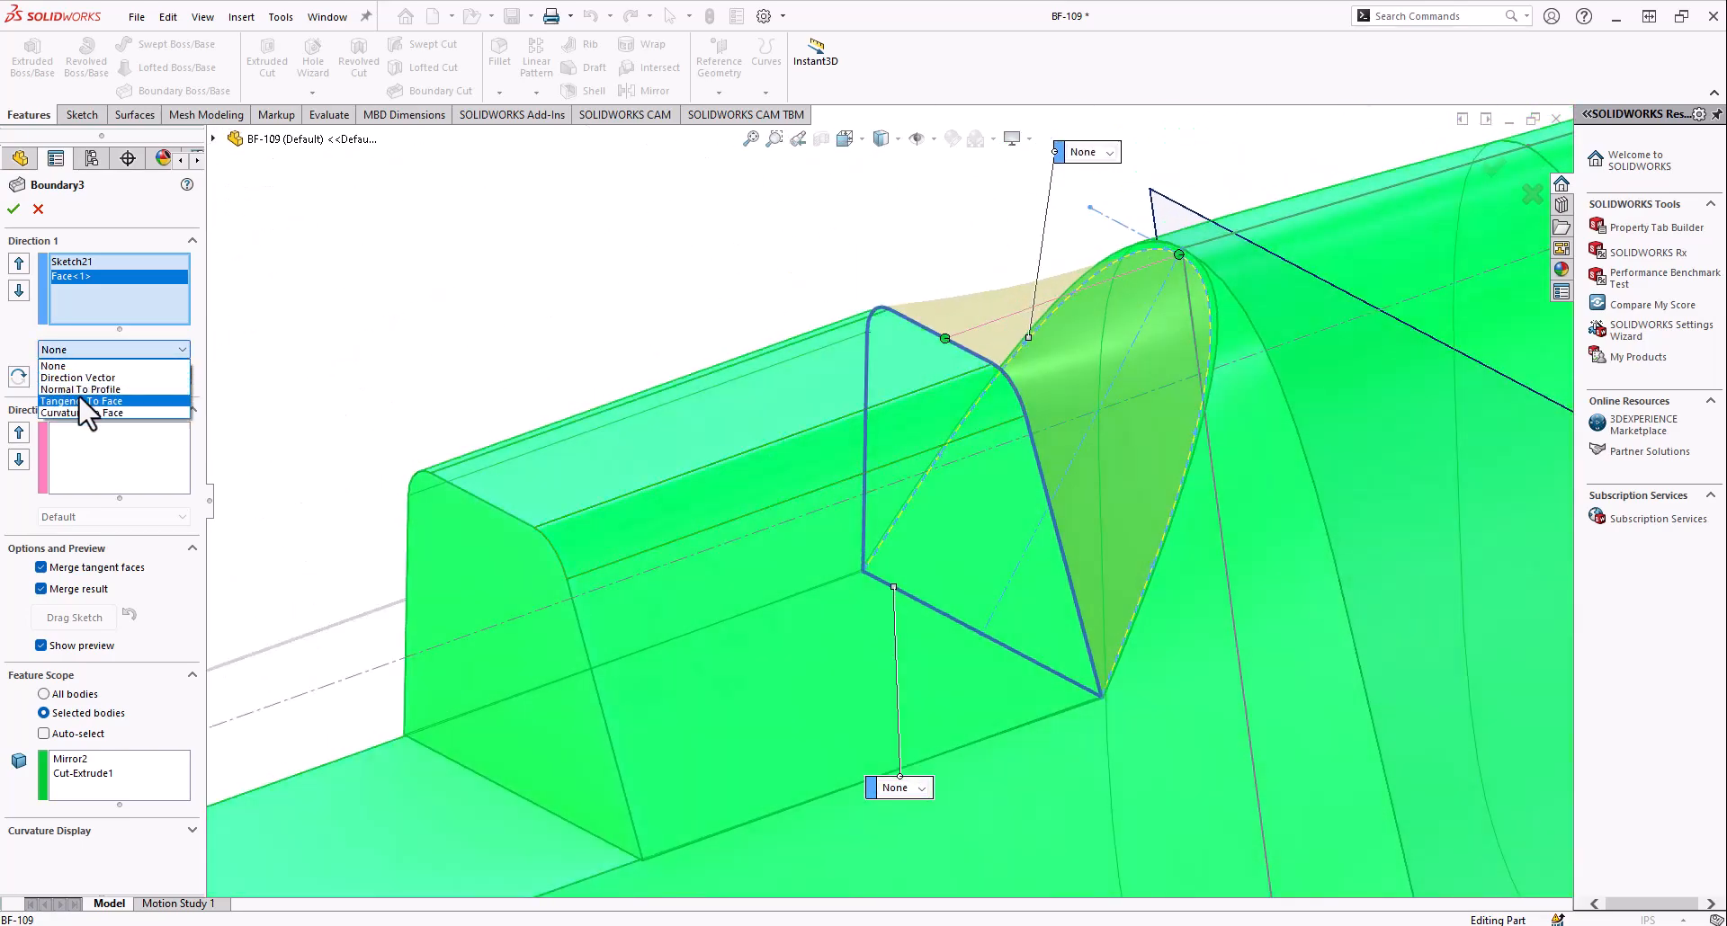
{"action": "left_click", "coordinate": [86, 390]}
{"action": "middle_click_drag", "start_coordinate": [613, 462], "coordinate": [937, 467]}
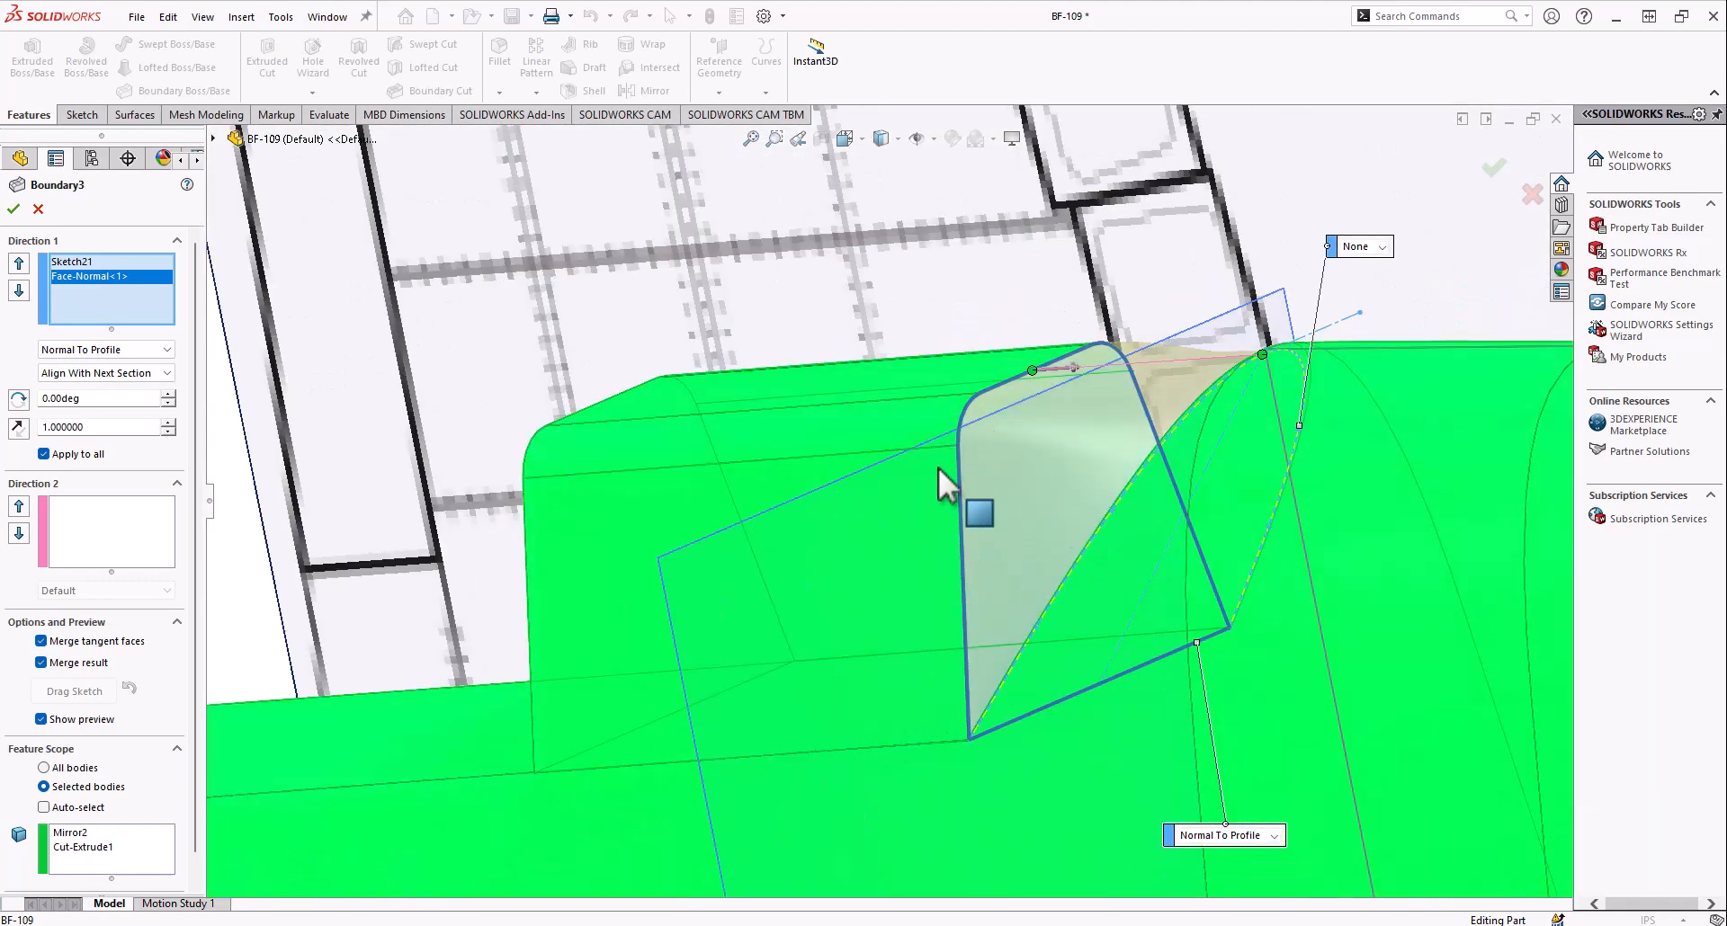
{"action": "left_click", "coordinate": [37, 210]}
Examine the Boundary3 blend between the cockpit block and the rear fuselage from several angles
{"action": "middle_click_drag", "start_coordinate": [898, 501], "coordinate": [854, 477]}
{"action": "scroll", "coordinate": [882, 425], "scroll_direction": "down", "scroll_amount": 7}
{"action": "left_click", "coordinate": [867, 464]}
{"action": "middle_click_drag", "start_coordinate": [828, 460], "coordinate": [879, 424]}
{"action": "scroll", "coordinate": [883, 492], "scroll_direction": "up", "scroll_amount": 4}
{"action": "scroll", "coordinate": [917, 486], "scroll_direction": "up", "scroll_amount": 5}
{"action": "scroll", "coordinate": [894, 477], "scroll_direction": "down", "scroll_amount": 6}
{"action": "scroll", "coordinate": [953, 495], "scroll_direction": "up", "scroll_amount": 5}
{"action": "middle_click_drag", "start_coordinate": [951, 483], "coordinate": [904, 556]}
{"action": "scroll", "coordinate": [856, 568], "scroll_direction": "down", "scroll_amount": 7}
{"action": "scroll", "coordinate": [79, 756], "scroll_direction": "down", "scroll_amount": 2}
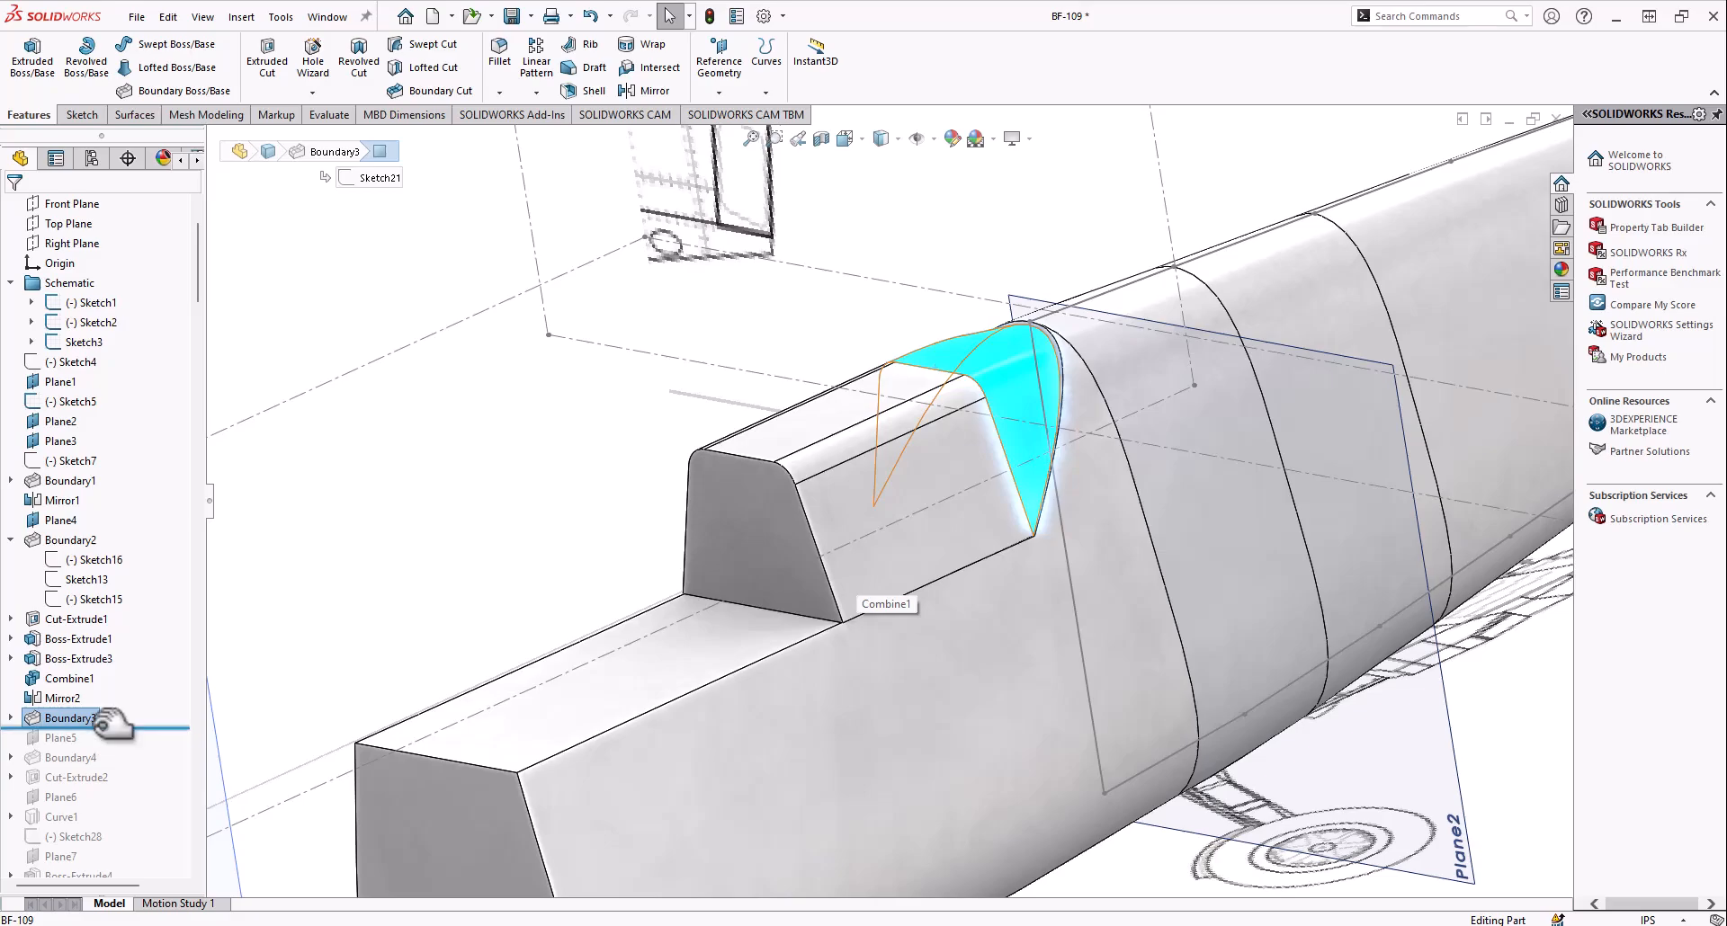
Roll the model history forward to include Plane5 and compare its position with the side blueprint in the Right view
{"action": "left_click_drag", "start_coordinate": [110, 743], "coordinate": [108, 747]}
{"action": "scroll", "coordinate": [695, 462], "scroll_direction": "up", "scroll_amount": 5}
{"action": "middle_click_drag", "start_coordinate": [741, 466], "coordinate": [754, 530]}
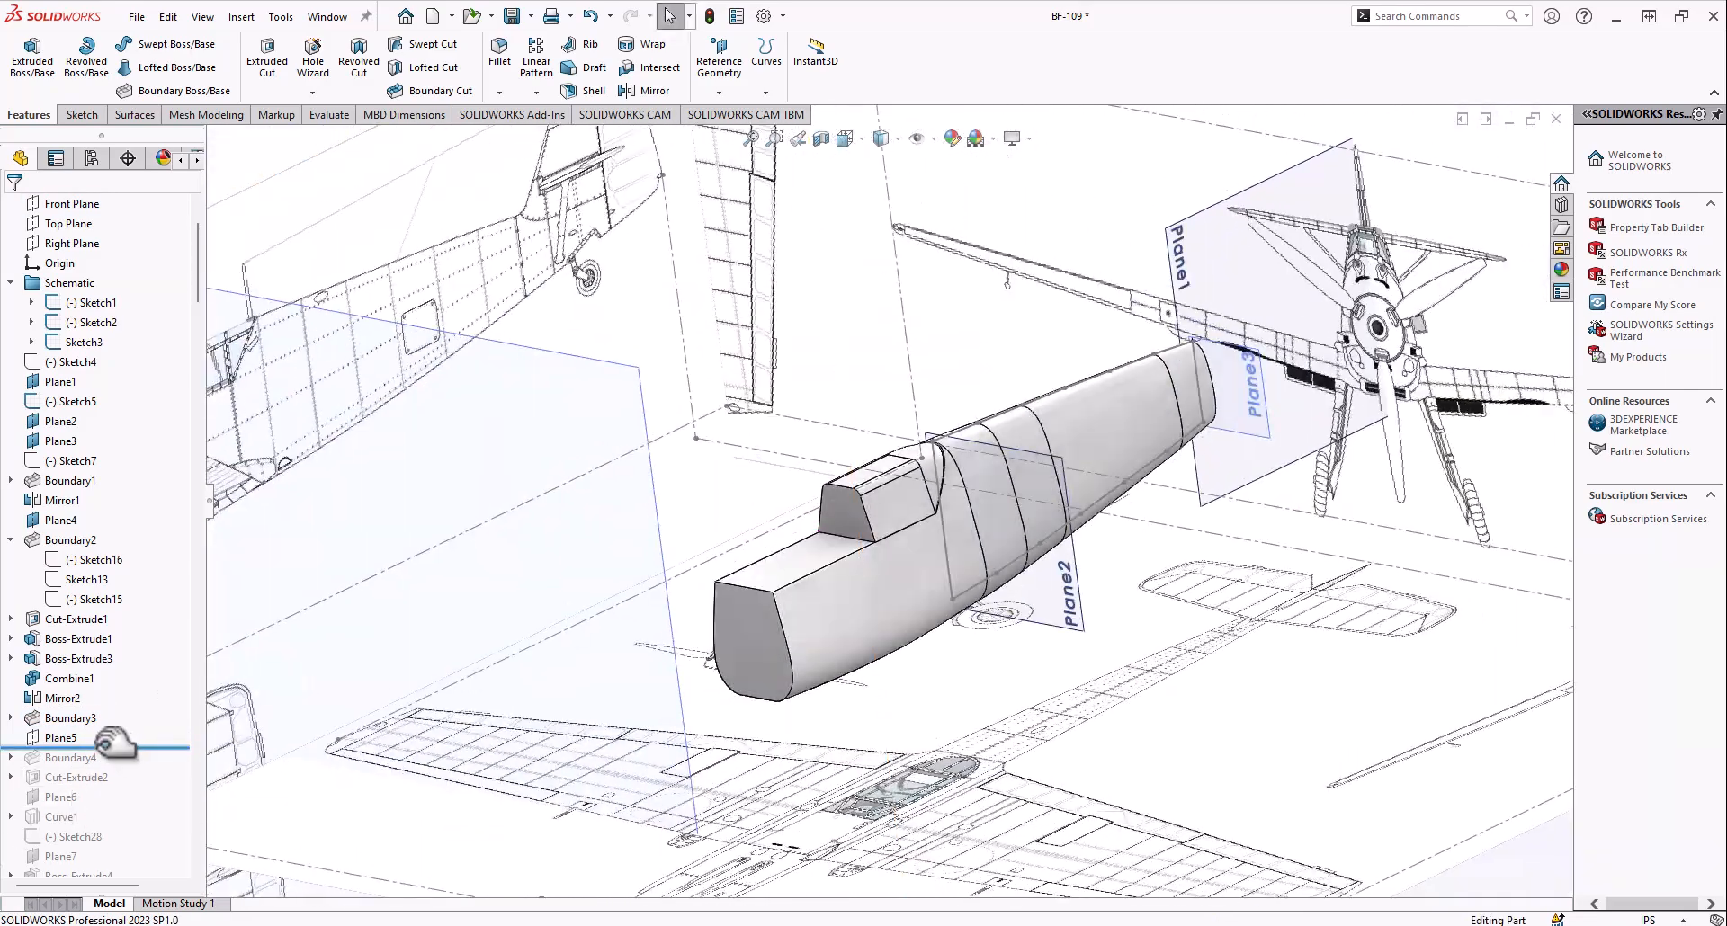
{"action": "scroll", "coordinate": [594, 630], "scroll_direction": "up", "scroll_amount": 4}
{"action": "middle_click_drag", "start_coordinate": [594, 629], "coordinate": [667, 386]}
{"action": "scroll", "coordinate": [827, 504], "scroll_direction": "down", "scroll_amount": 5}
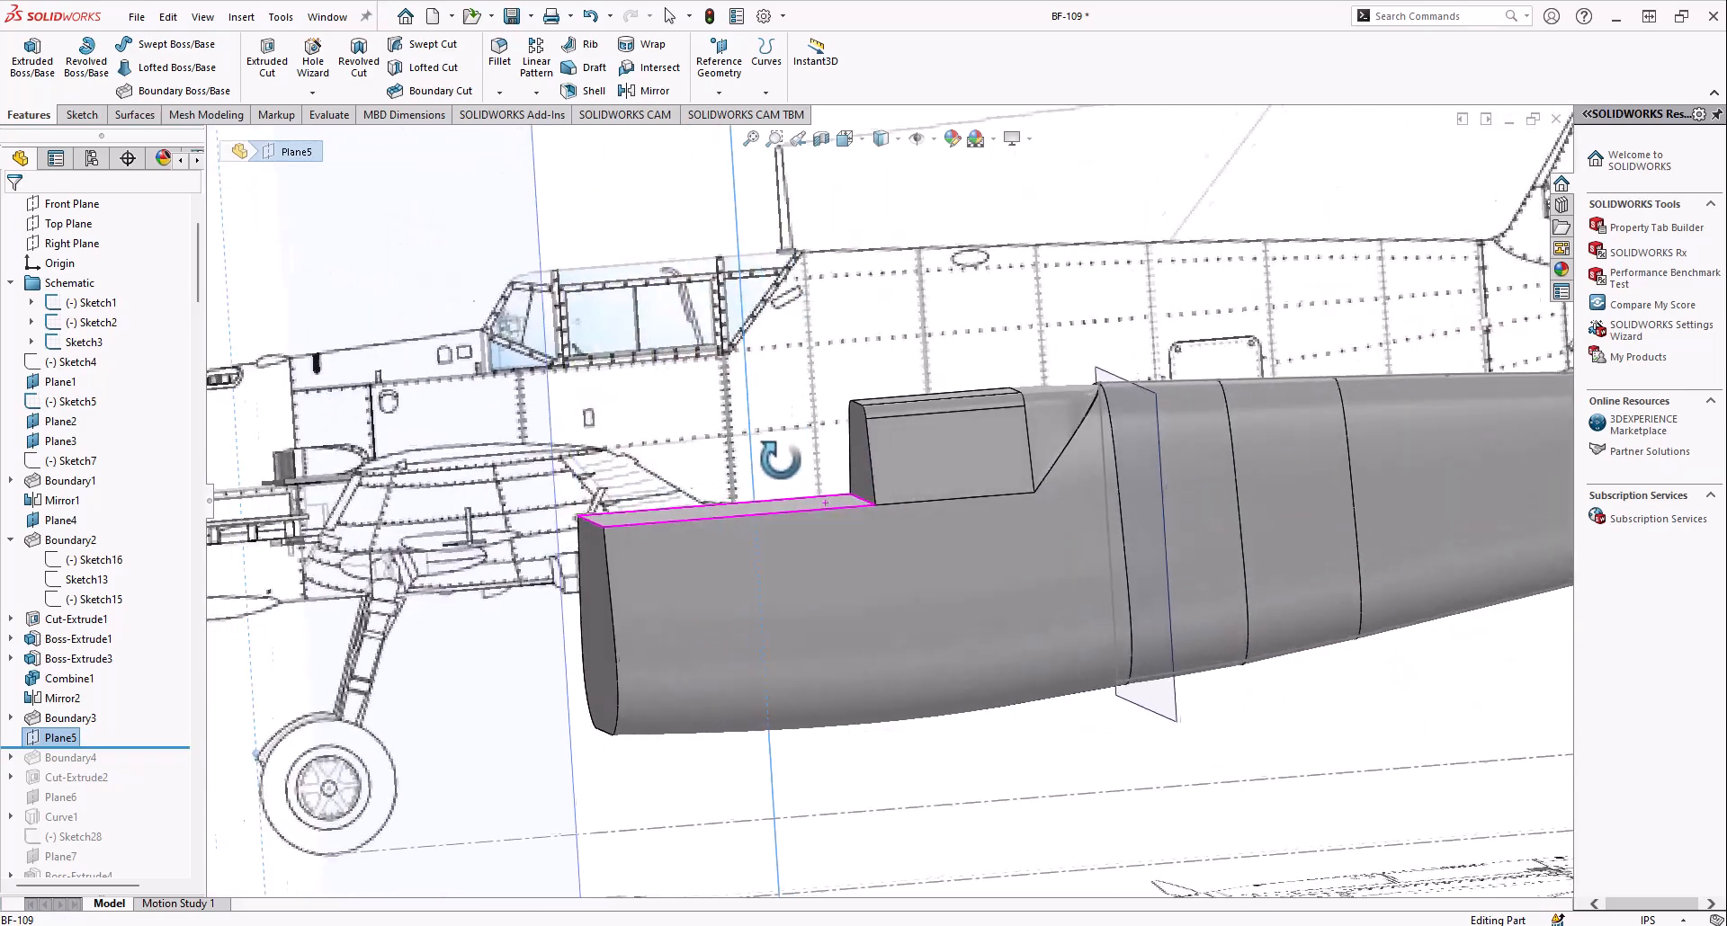
{"action": "left_click", "coordinate": [844, 140]}
{"action": "left_click", "coordinate": [724, 582]}
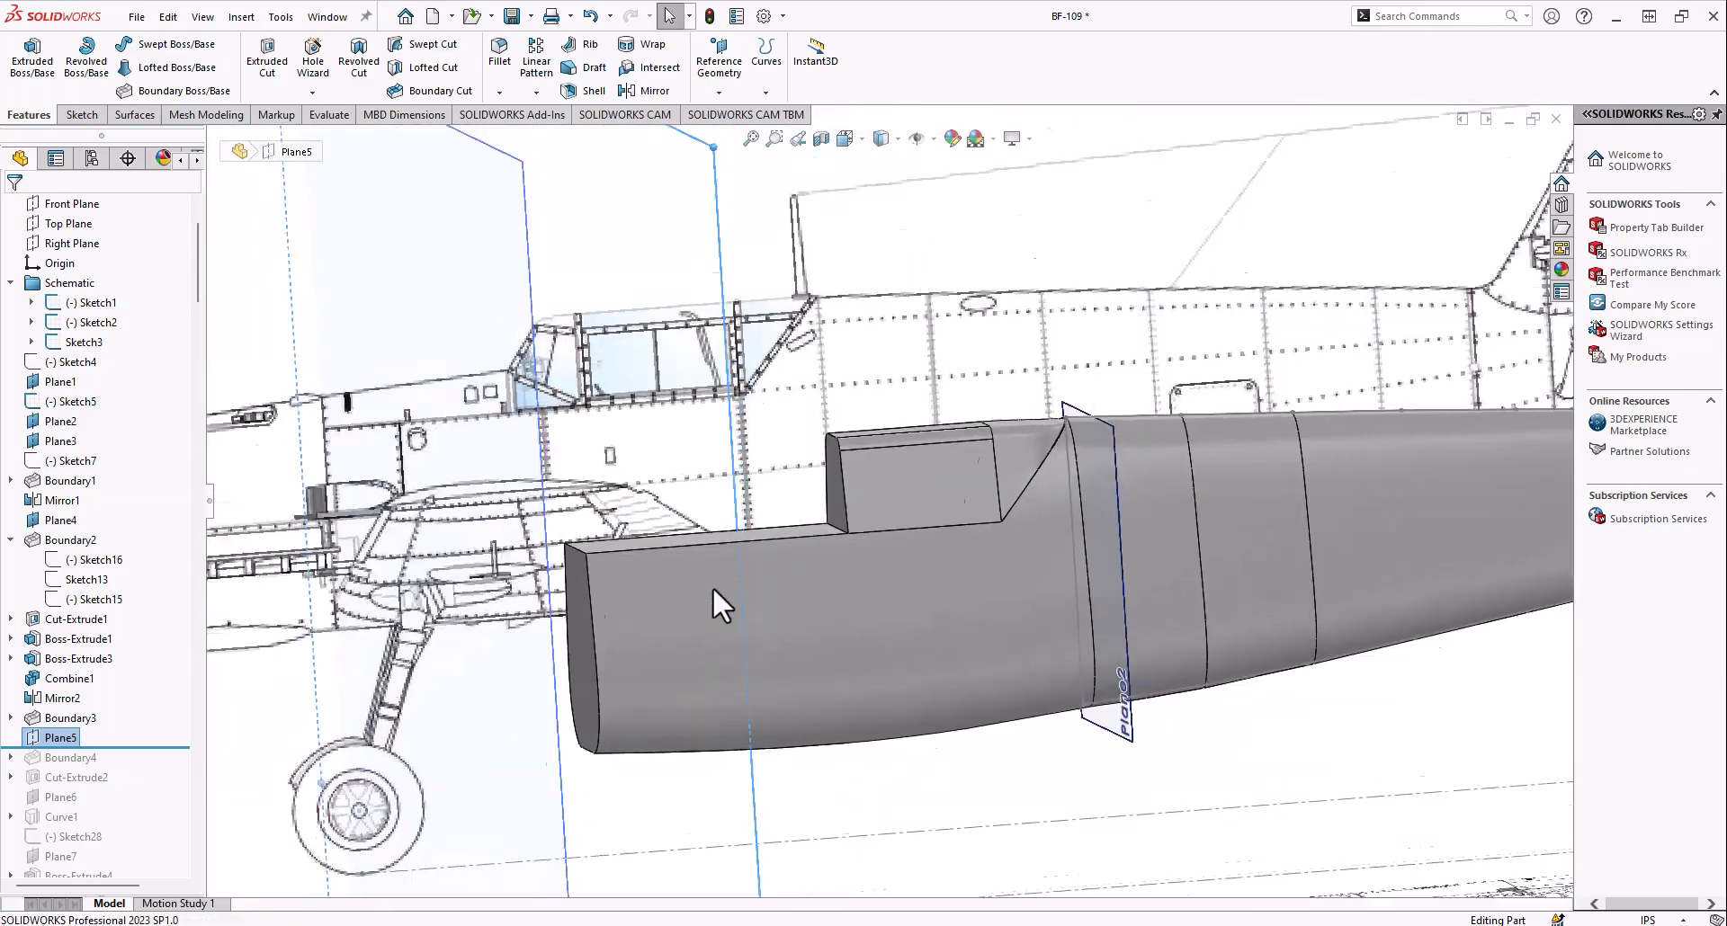
{"action": "scroll", "coordinate": [772, 479], "scroll_direction": "down", "scroll_amount": 7}
{"action": "scroll", "coordinate": [909, 456], "scroll_direction": "down", "scroll_amount": 4}
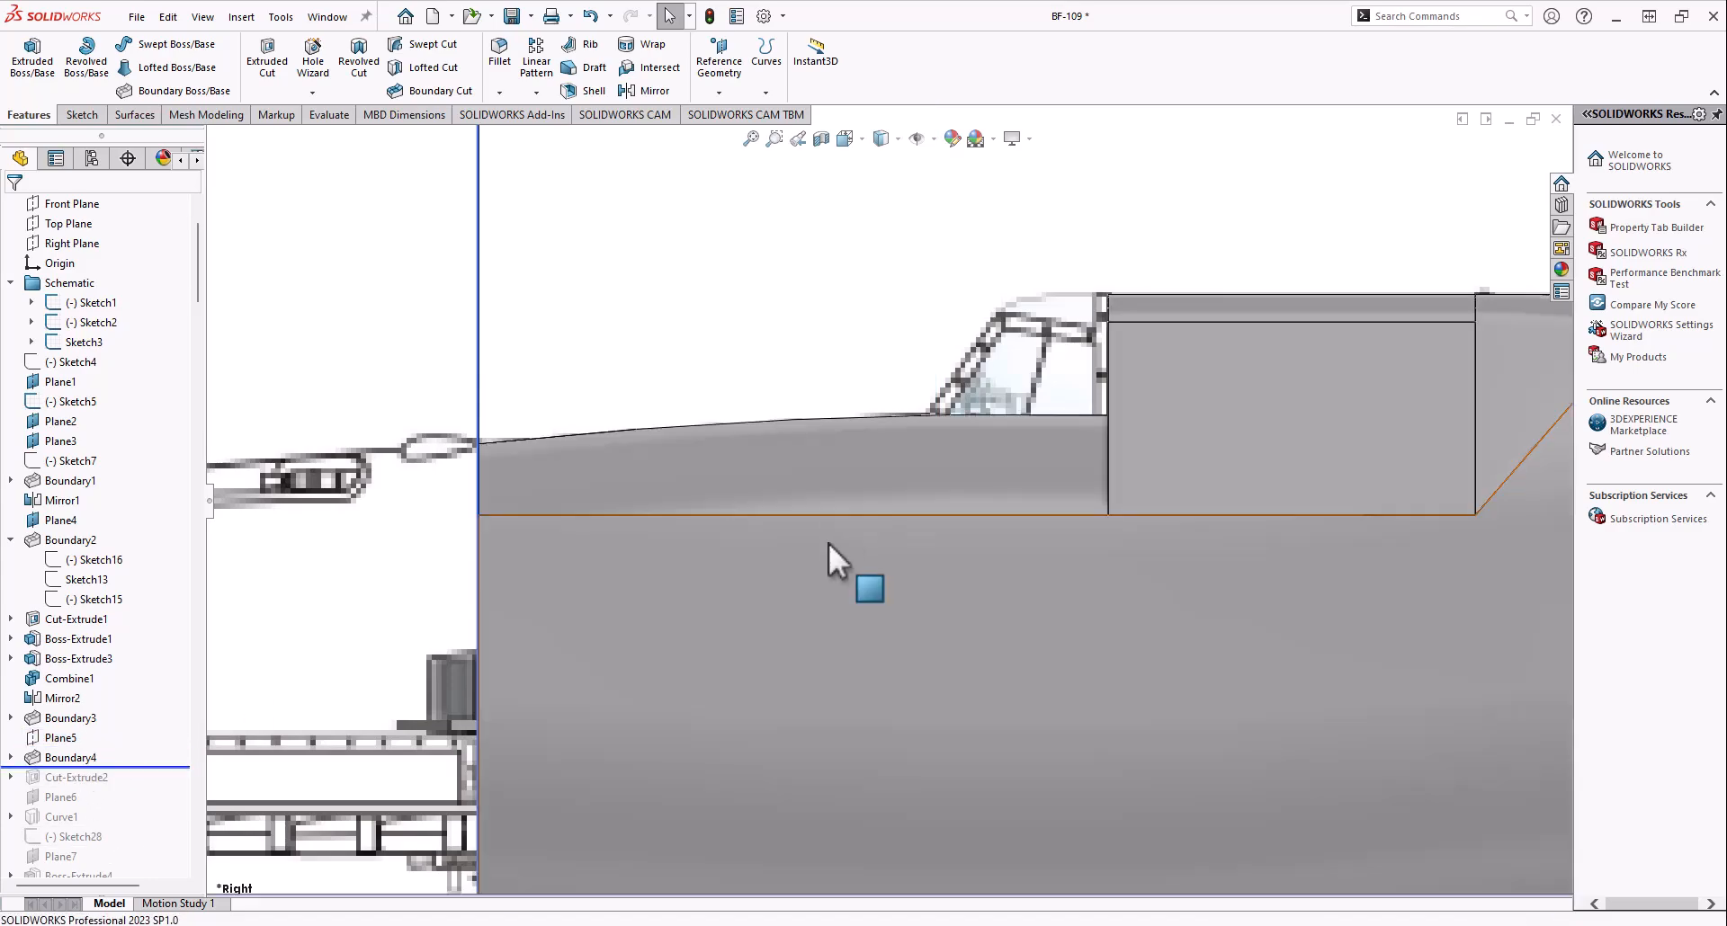
Include Boundary4 in the rolled-forward history and compare its top outline ahead of the cockpit with the side blueprint in the Right view
{"action": "mouse_move", "coordinate": [828, 543]}
{"action": "middle_mouse_down"}
{"action": "mouse_move", "coordinate": [810, 520]}
{"action": "mouse_move", "coordinate": [689, 531]}
{"action": "mouse_move", "coordinate": [692, 443]}
{"action": "mouse_move", "coordinate": [741, 424]}
{"action": "mouse_move", "coordinate": [703, 498]}
{"action": "mouse_move", "coordinate": [781, 472]}
{"action": "middle_mouse_up"}
{"action": "left_click", "coordinate": [846, 139]}
{"action": "left_click", "coordinate": [702, 665]}
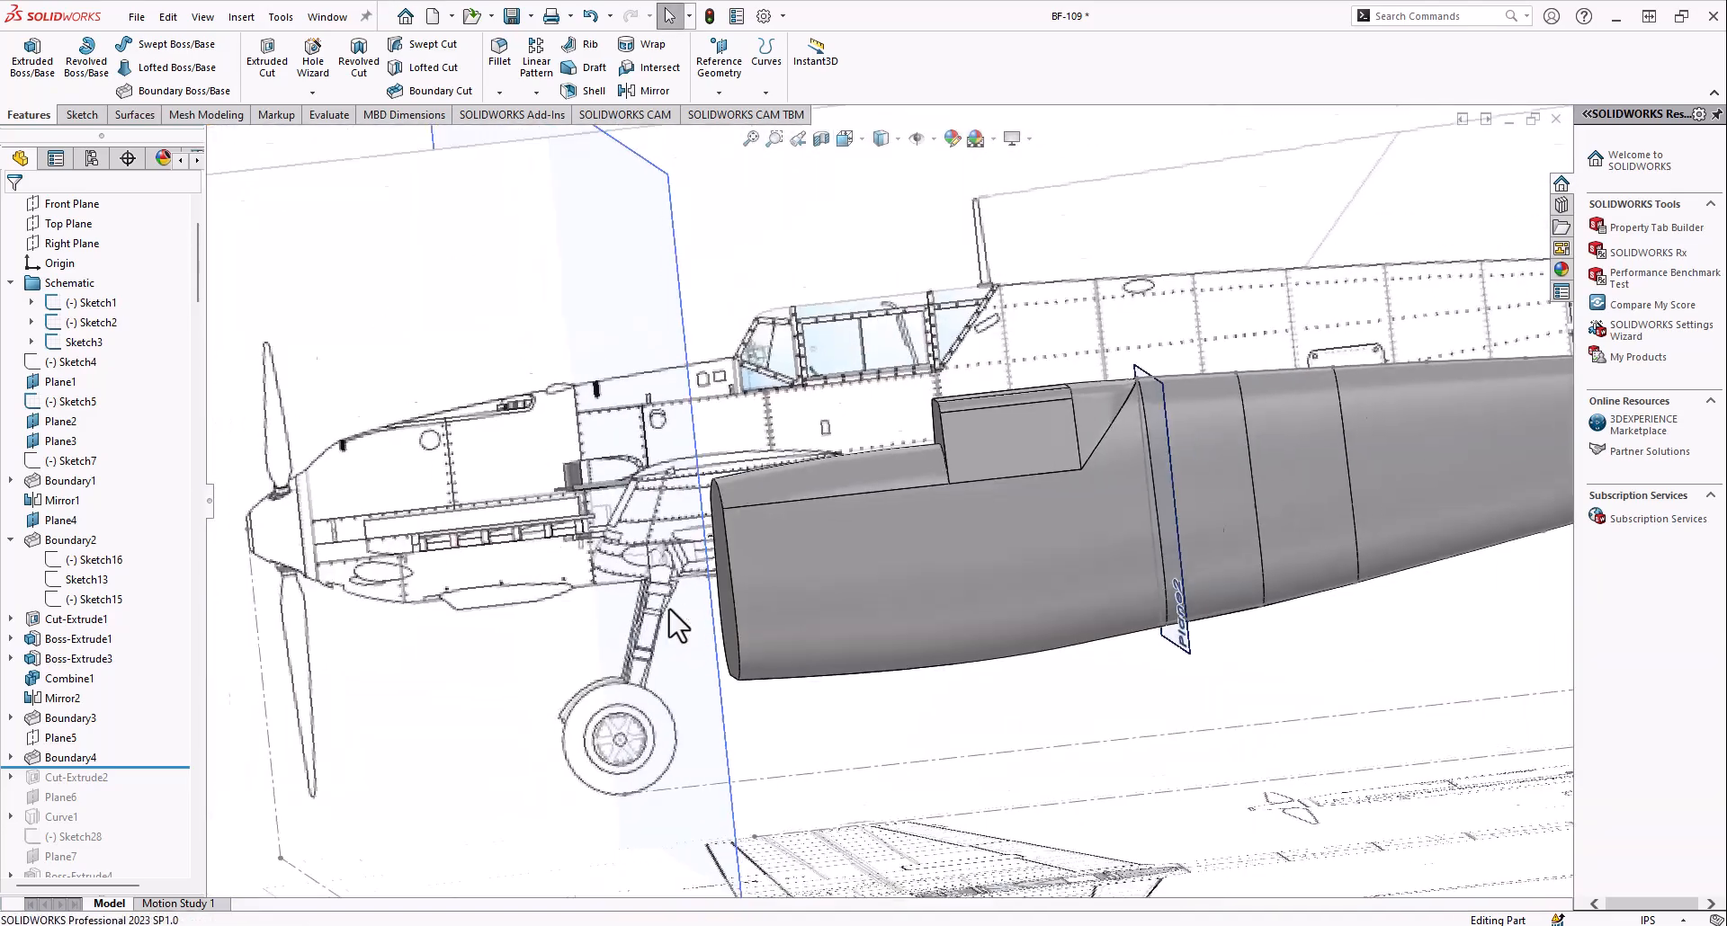
{"action": "scroll", "coordinate": [715, 460], "scroll_direction": "down", "scroll_amount": 2}
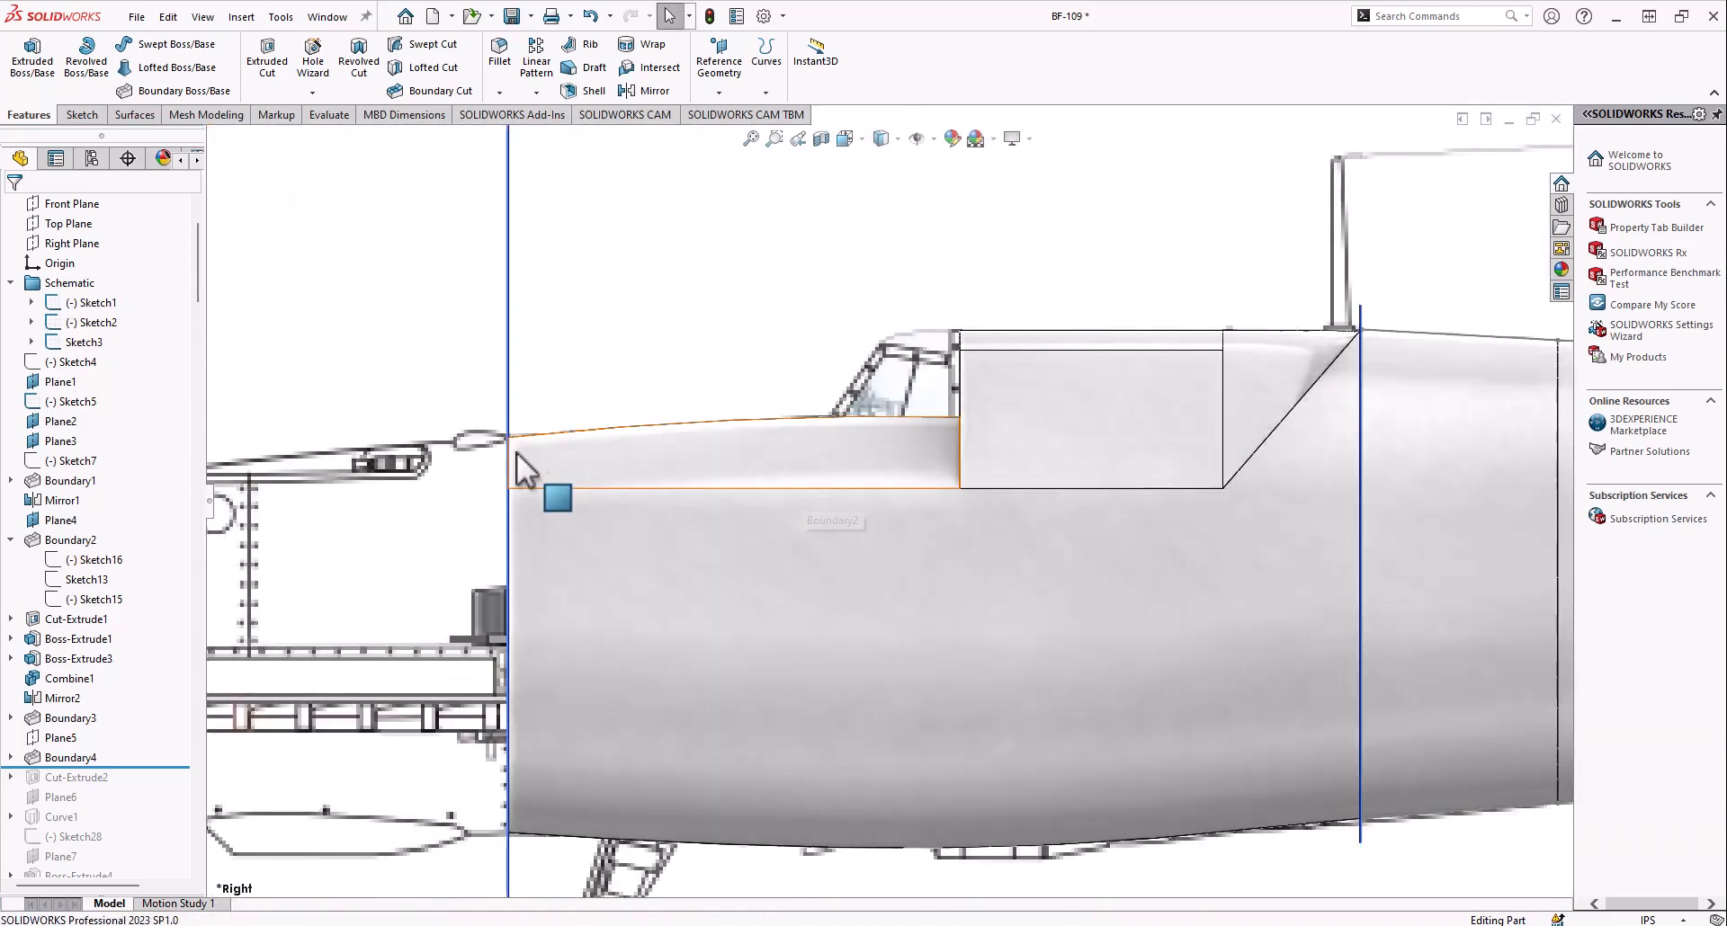
Examine the arched profiles Sketch23 and Sketch24 that shape Boundary4 ahead of the cockpit
{"action": "middle_click_drag", "start_coordinate": [523, 450], "coordinate": [491, 477]}
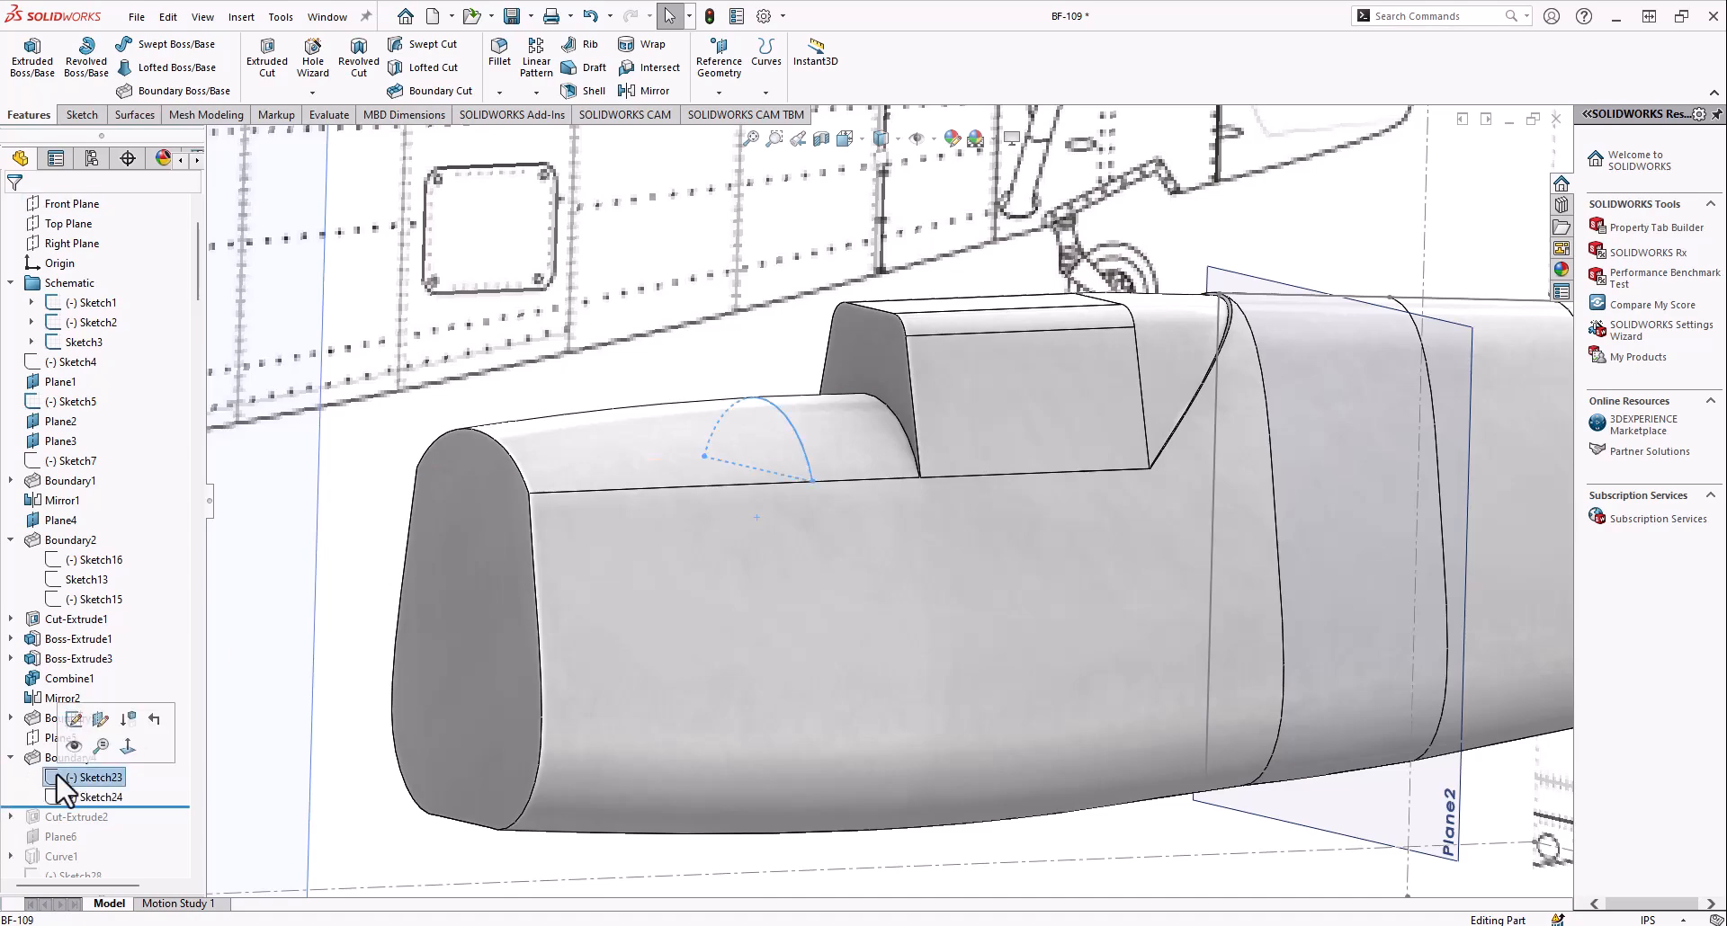
{"action": "left_click", "coordinate": [58, 799]}
{"action": "middle_click_drag", "start_coordinate": [583, 568], "coordinate": [523, 538]}
{"action": "scroll", "coordinate": [524, 537], "scroll_direction": "up", "scroll_amount": 3}
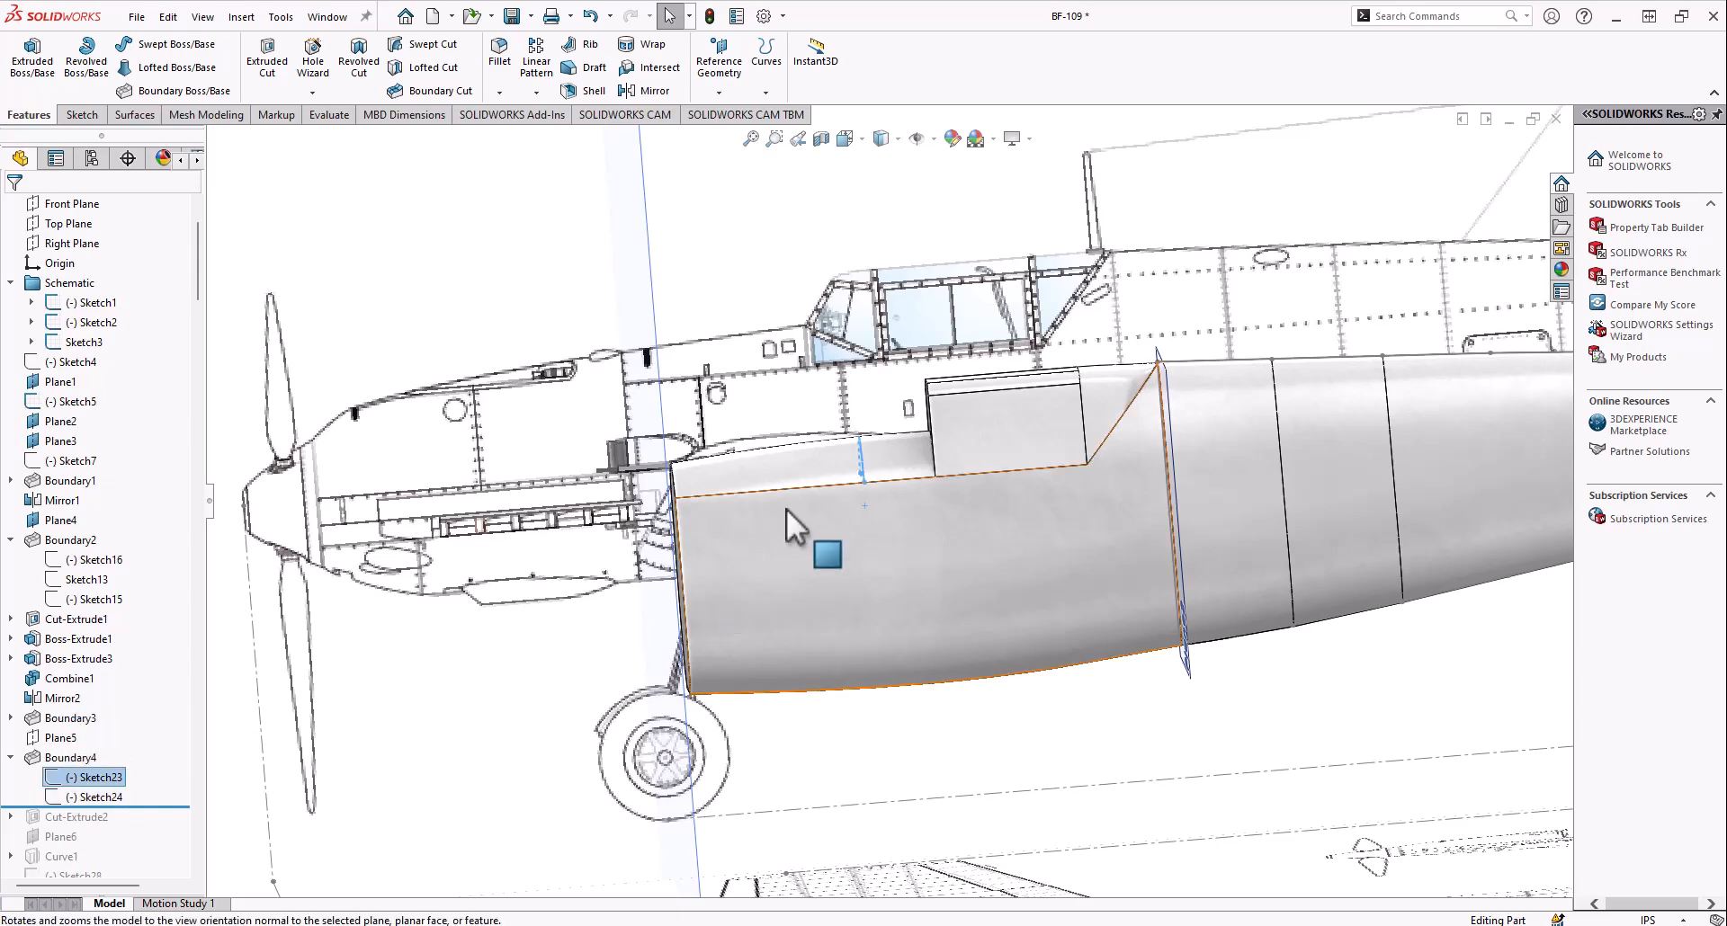
{"action": "middle_click_drag", "start_coordinate": [786, 509], "coordinate": [833, 500]}
{"action": "scroll", "coordinate": [833, 500], "scroll_direction": "down", "scroll_amount": 4}
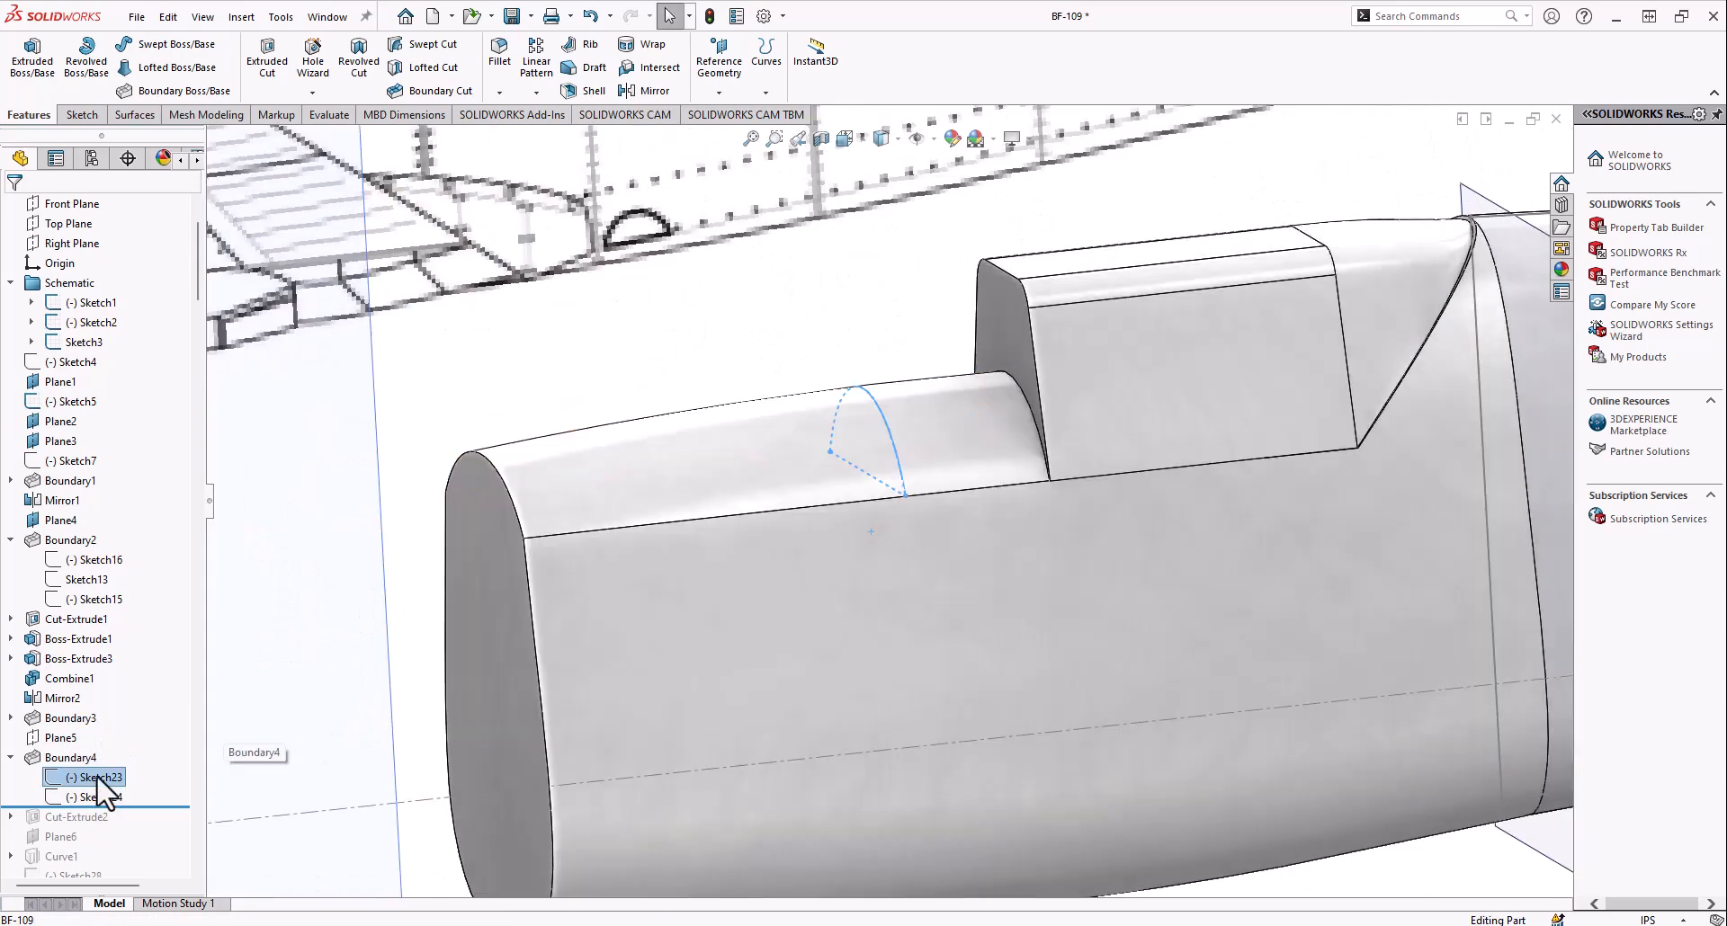
Open Boundary4's definition to examine its Sketch23 and Sketch24 profiles and two side edges, and close it without changes
{"action": "right_click", "coordinate": [68, 759]}
{"action": "left_click", "coordinate": [106, 502]}
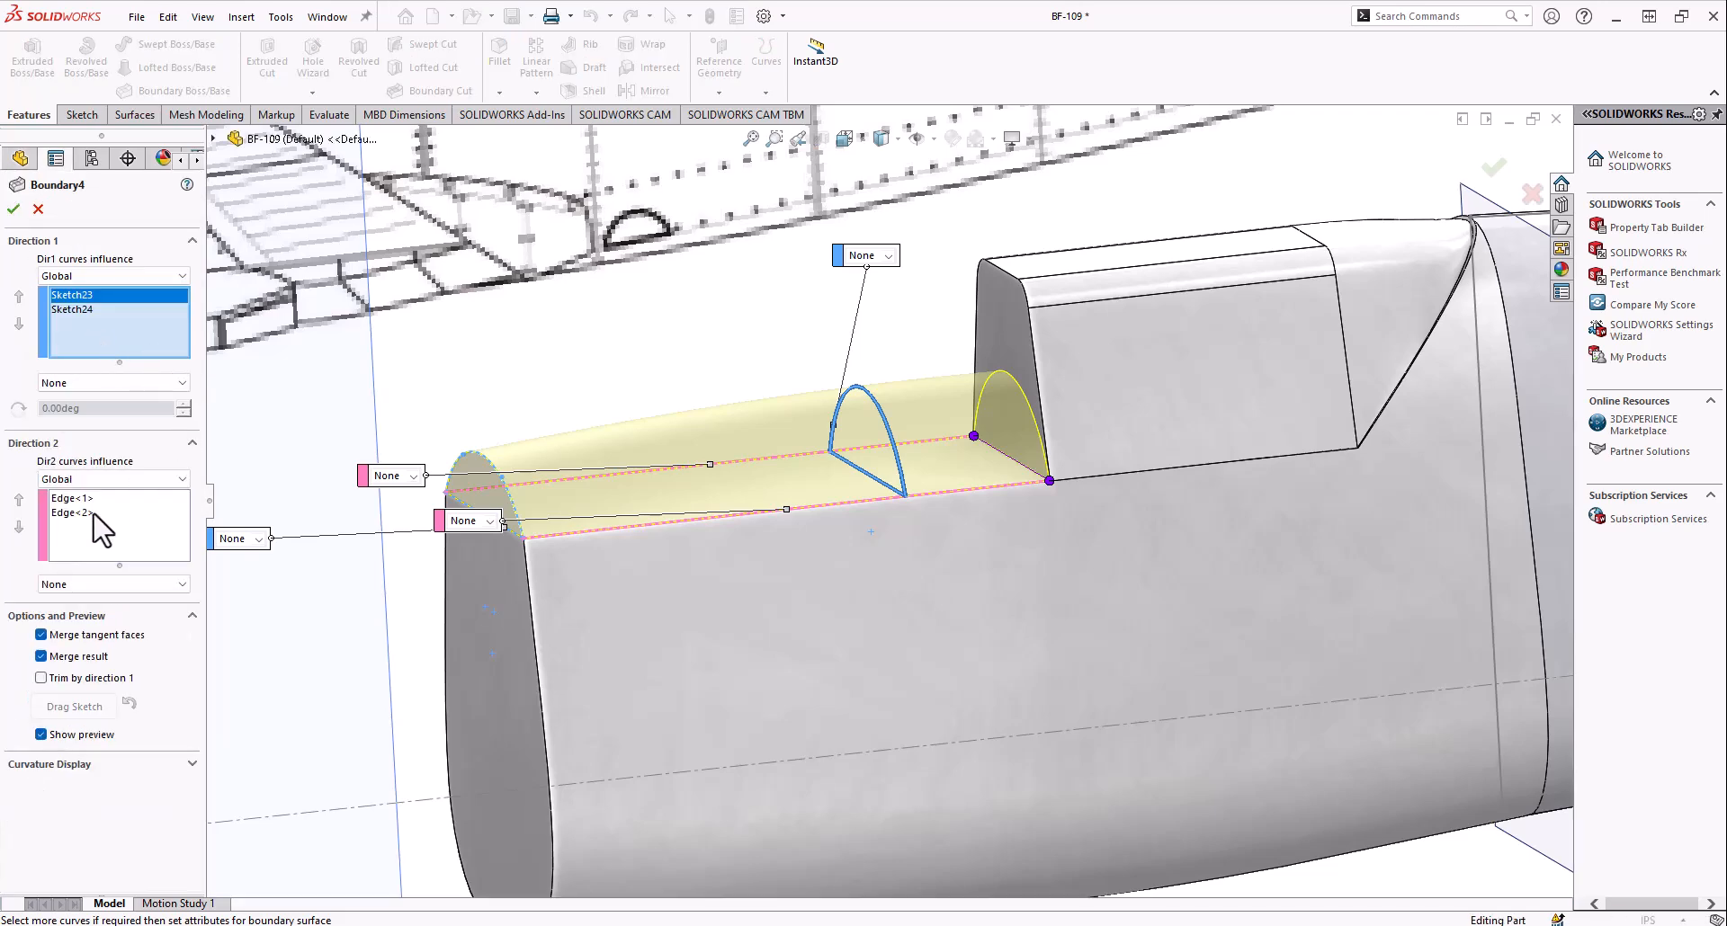
{"action": "middle_click_drag", "start_coordinate": [768, 537], "coordinate": [914, 483]}
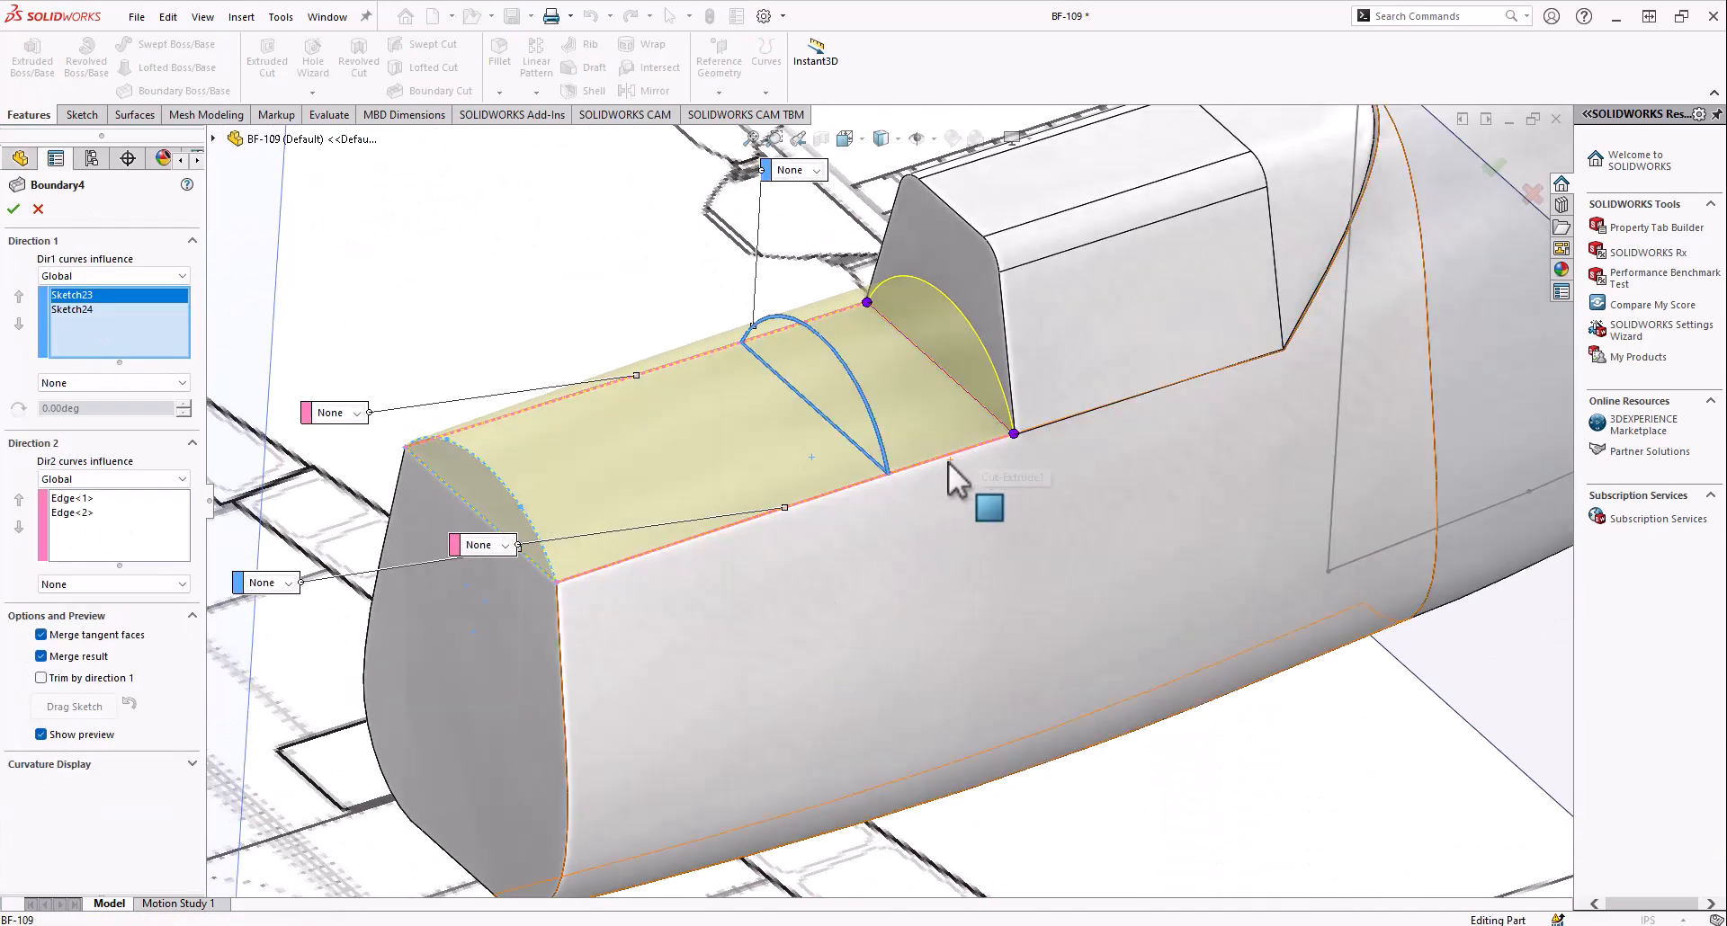
{"action": "middle_click_drag", "start_coordinate": [759, 419], "coordinate": [678, 289]}
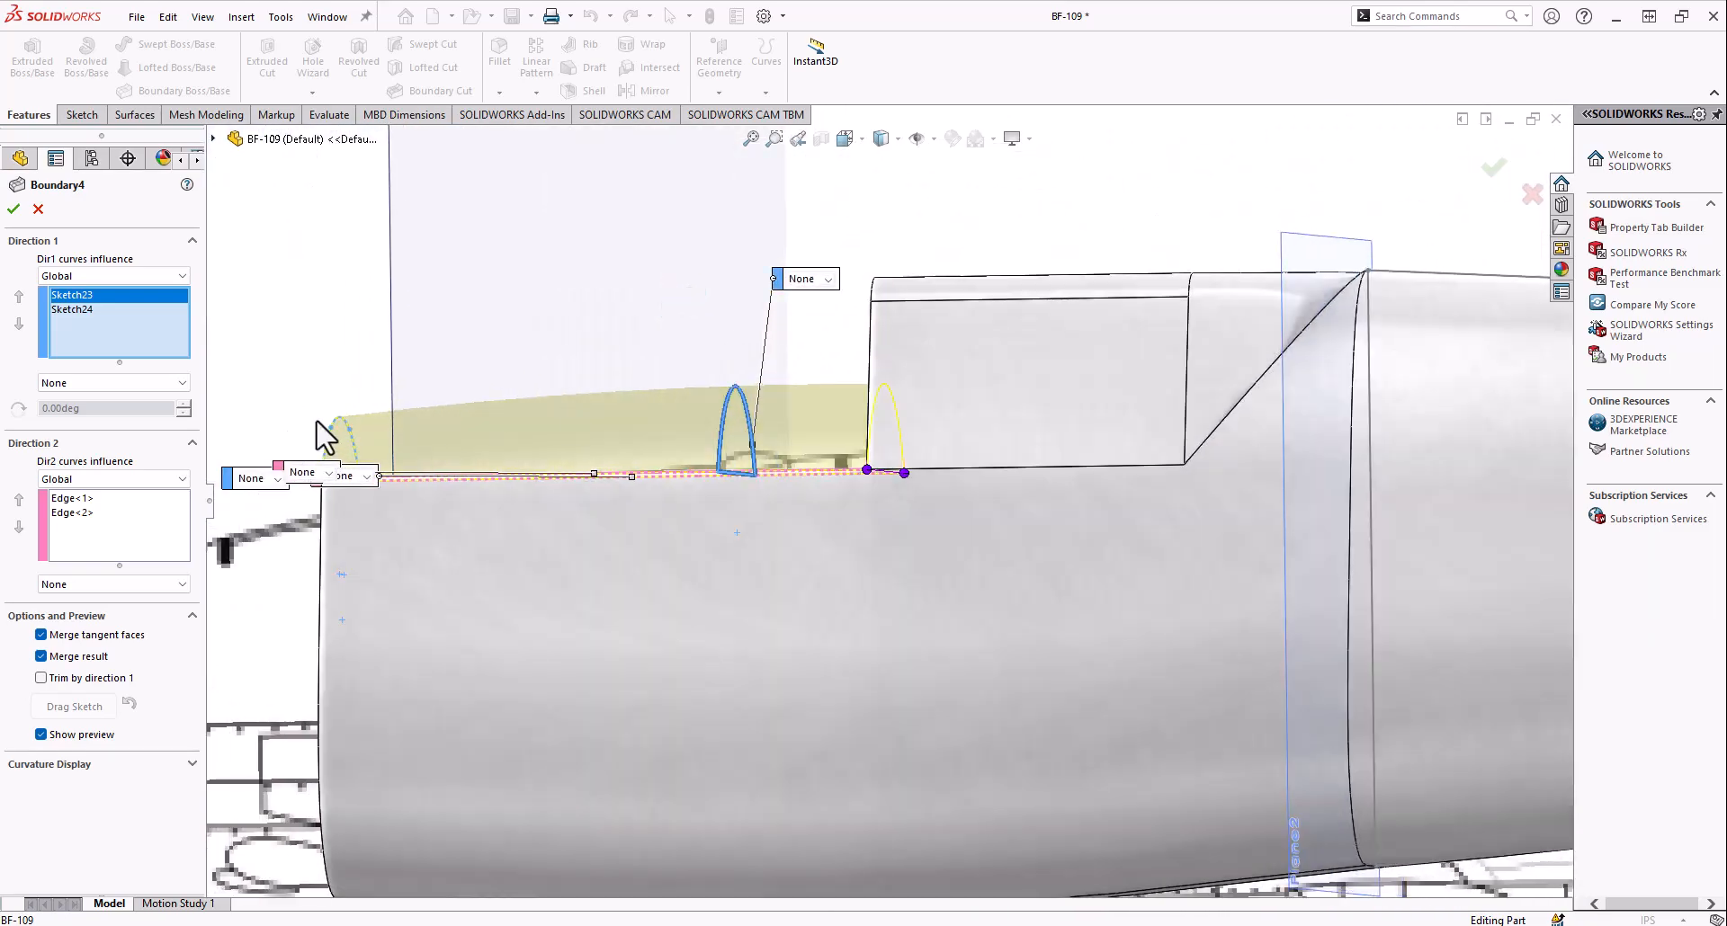
{"action": "middle_click_drag", "start_coordinate": [337, 455], "coordinate": [1044, 525]}
{"action": "scroll", "coordinate": [1057, 523], "scroll_direction": "down", "scroll_amount": 5}
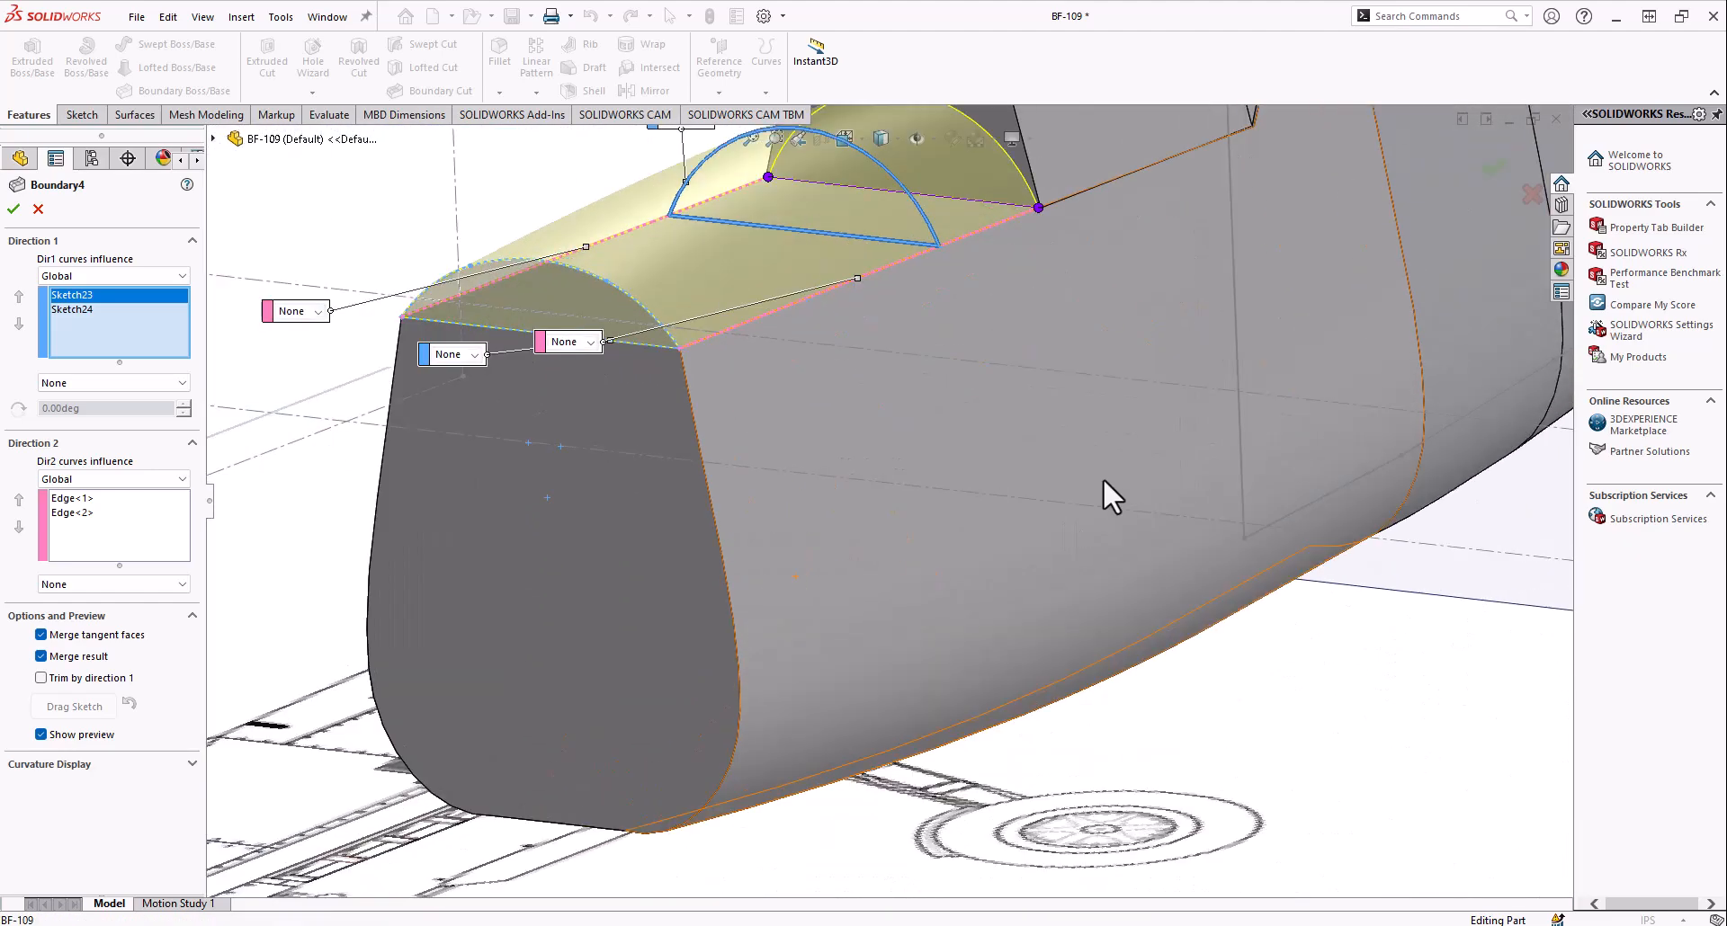
{"action": "scroll", "coordinate": [963, 275], "scroll_direction": "up", "scroll_amount": 1}
{"action": "scroll", "coordinate": [963, 275], "scroll_direction": "down", "scroll_amount": 2}
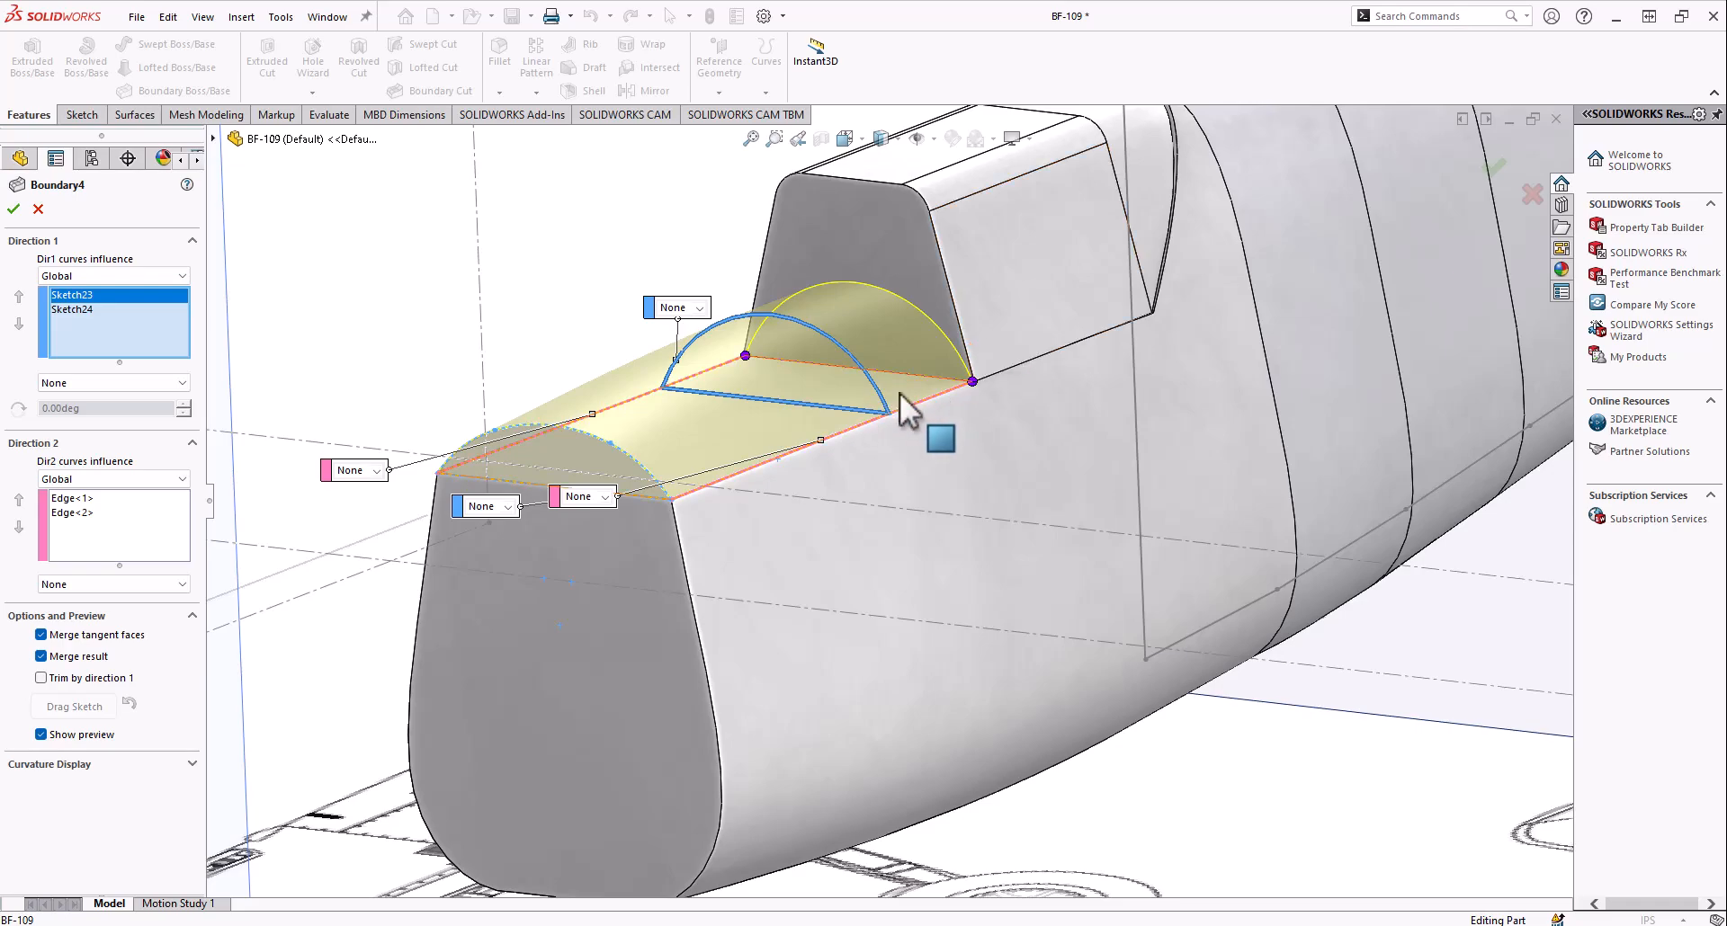
{"action": "mouse_move", "coordinate": [967, 383]}
{"action": "middle_mouse_down"}
{"action": "mouse_move", "coordinate": [863, 356]}
{"action": "mouse_move", "coordinate": [898, 470]}
{"action": "mouse_move", "coordinate": [970, 384]}
{"action": "middle_mouse_up"}
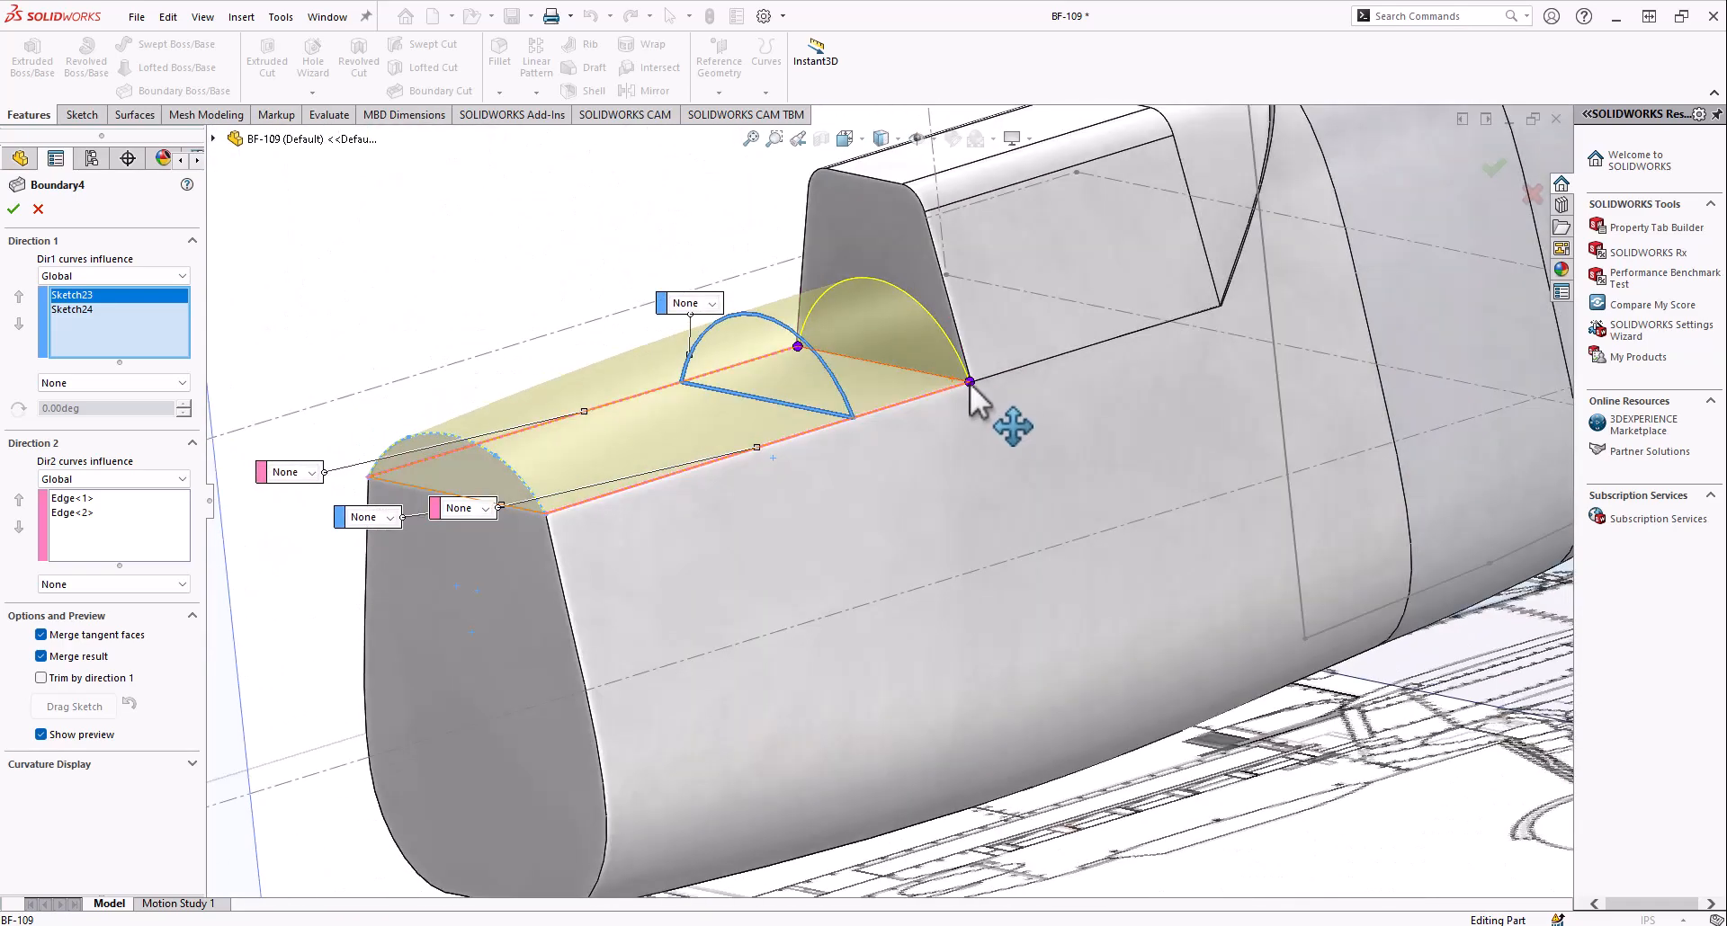
{"action": "left_click", "coordinate": [74, 295]}
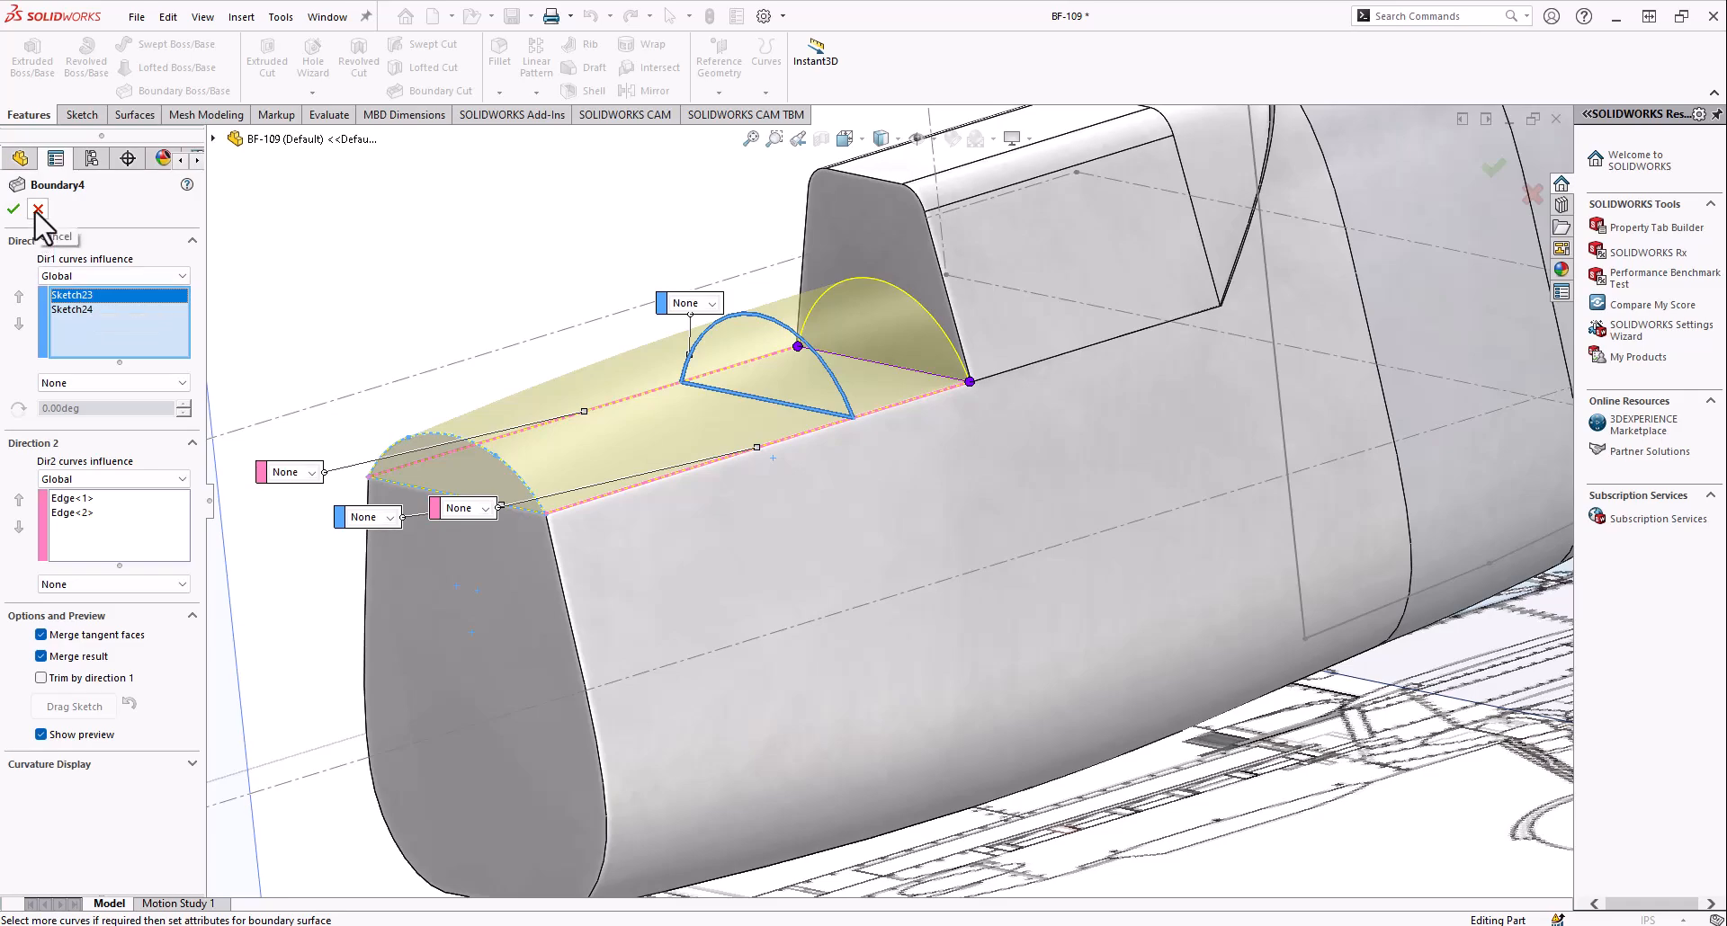
{"action": "scroll", "coordinate": [793, 417], "scroll_direction": "up", "scroll_amount": 5}
{"action": "middle_click_drag", "start_coordinate": [817, 451], "coordinate": [814, 487]}
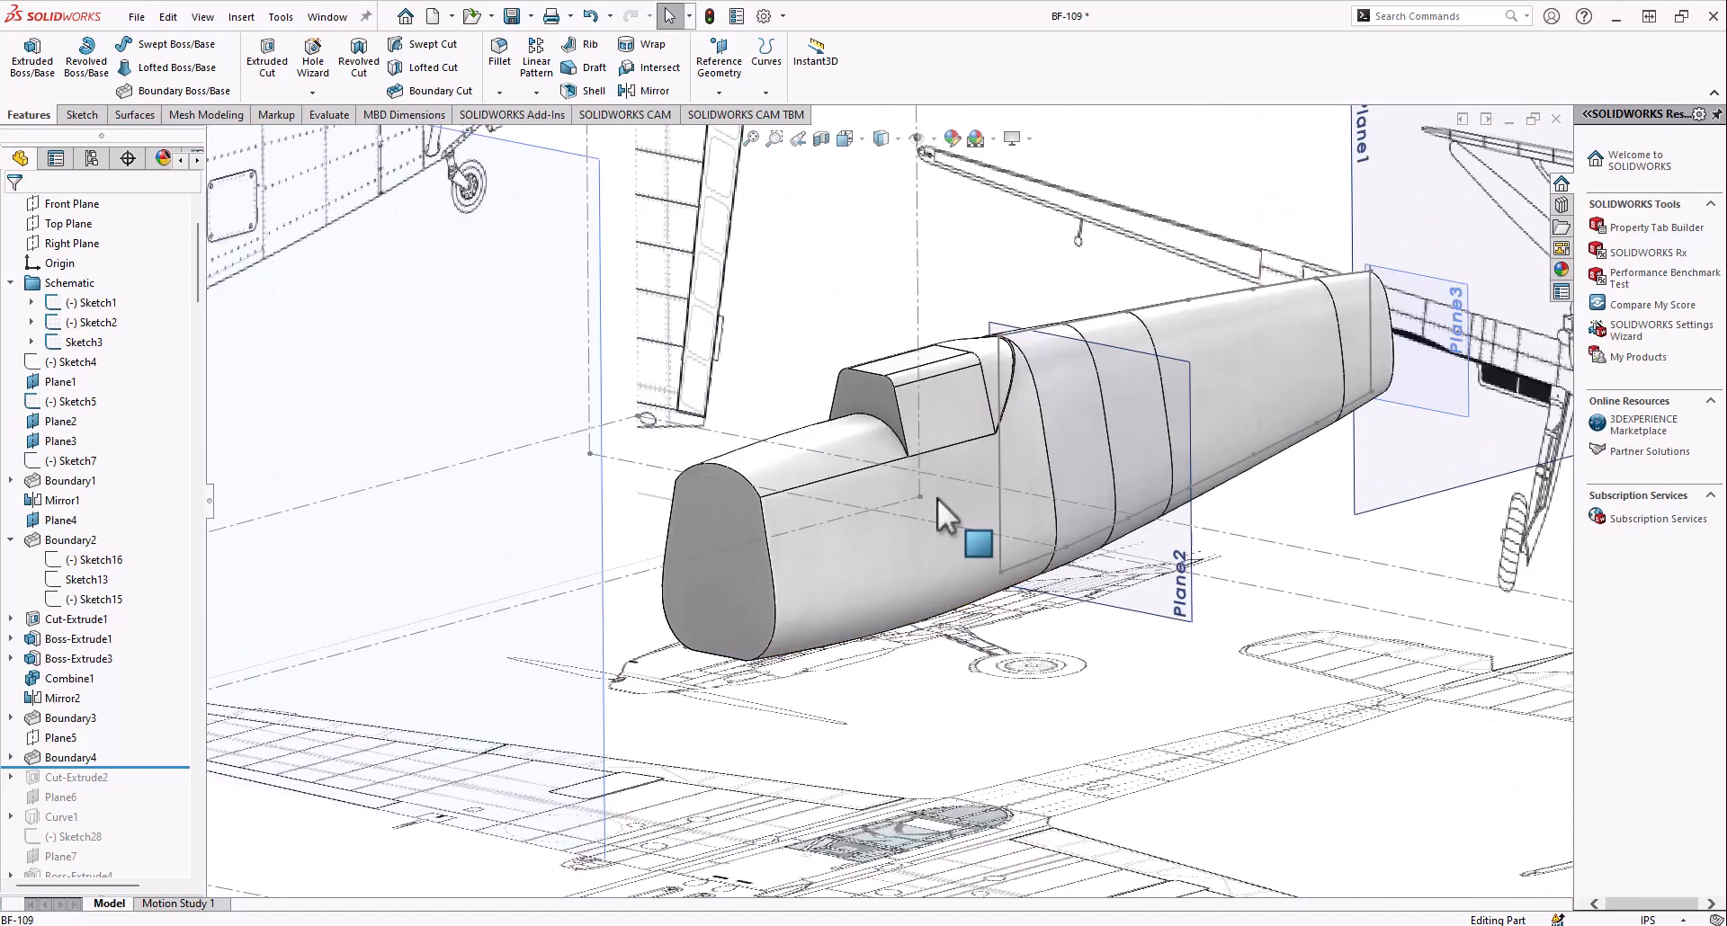
{"action": "scroll", "coordinate": [889, 487], "scroll_direction": "up", "scroll_amount": 1}
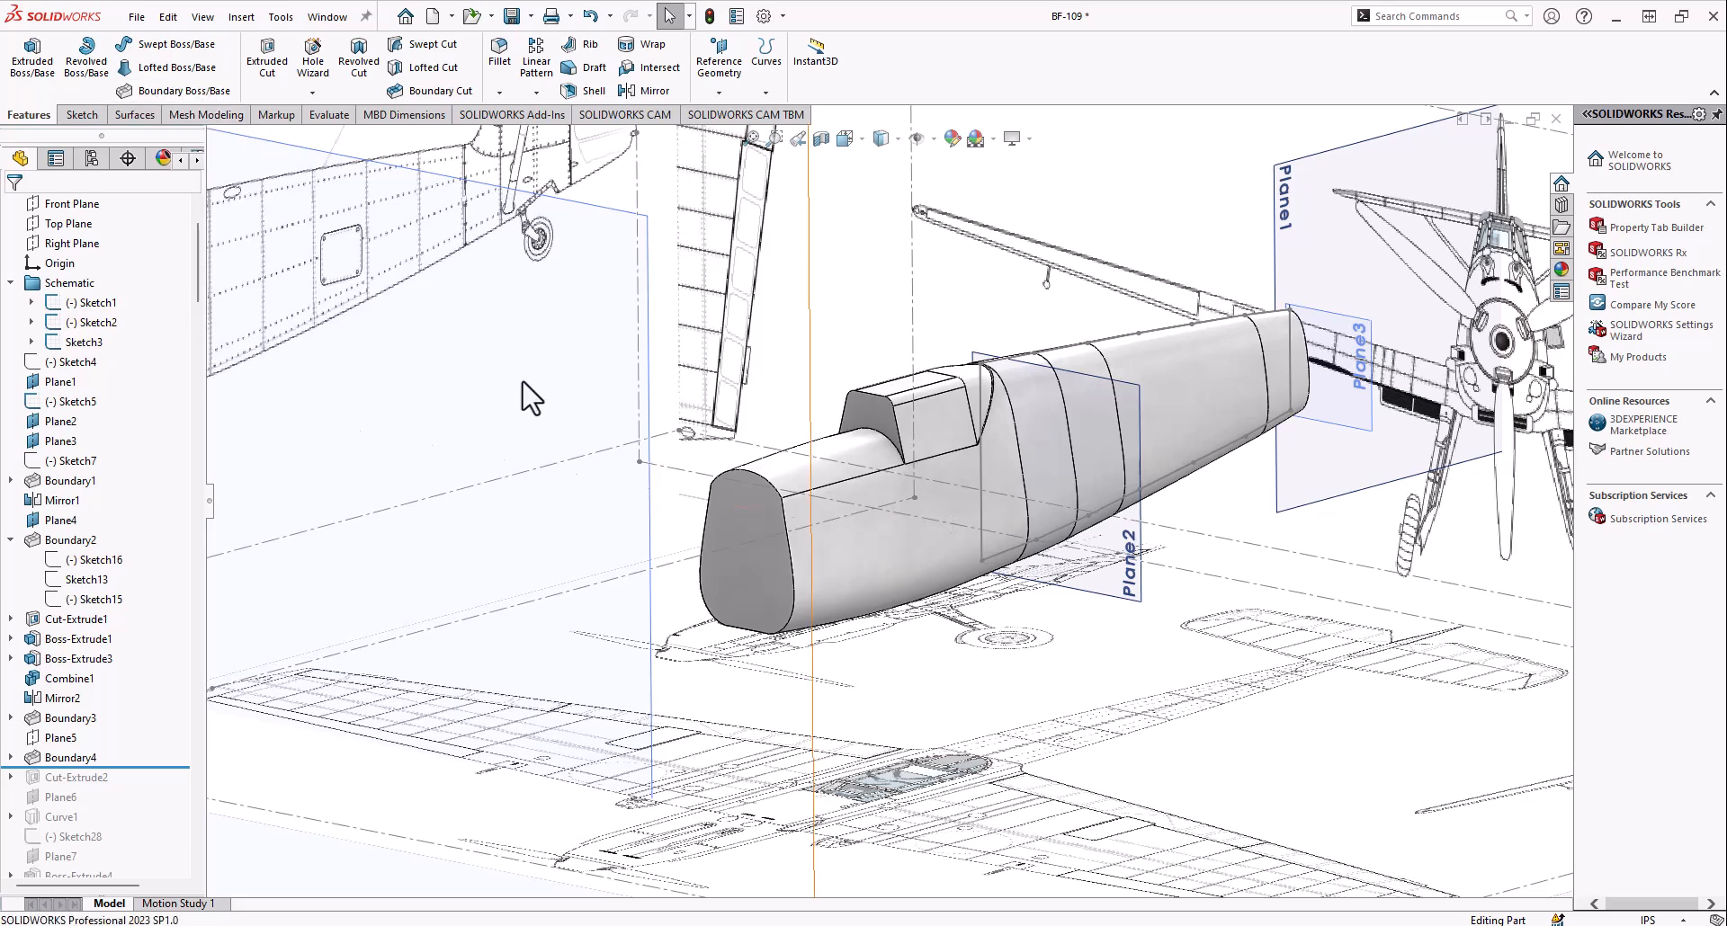
Roll the model history forward to include Cut-Extrude2 and examine its angled cut in front of the cockpit block
{"action": "scroll", "coordinate": [1003, 490], "scroll_direction": "down", "scroll_amount": 1}
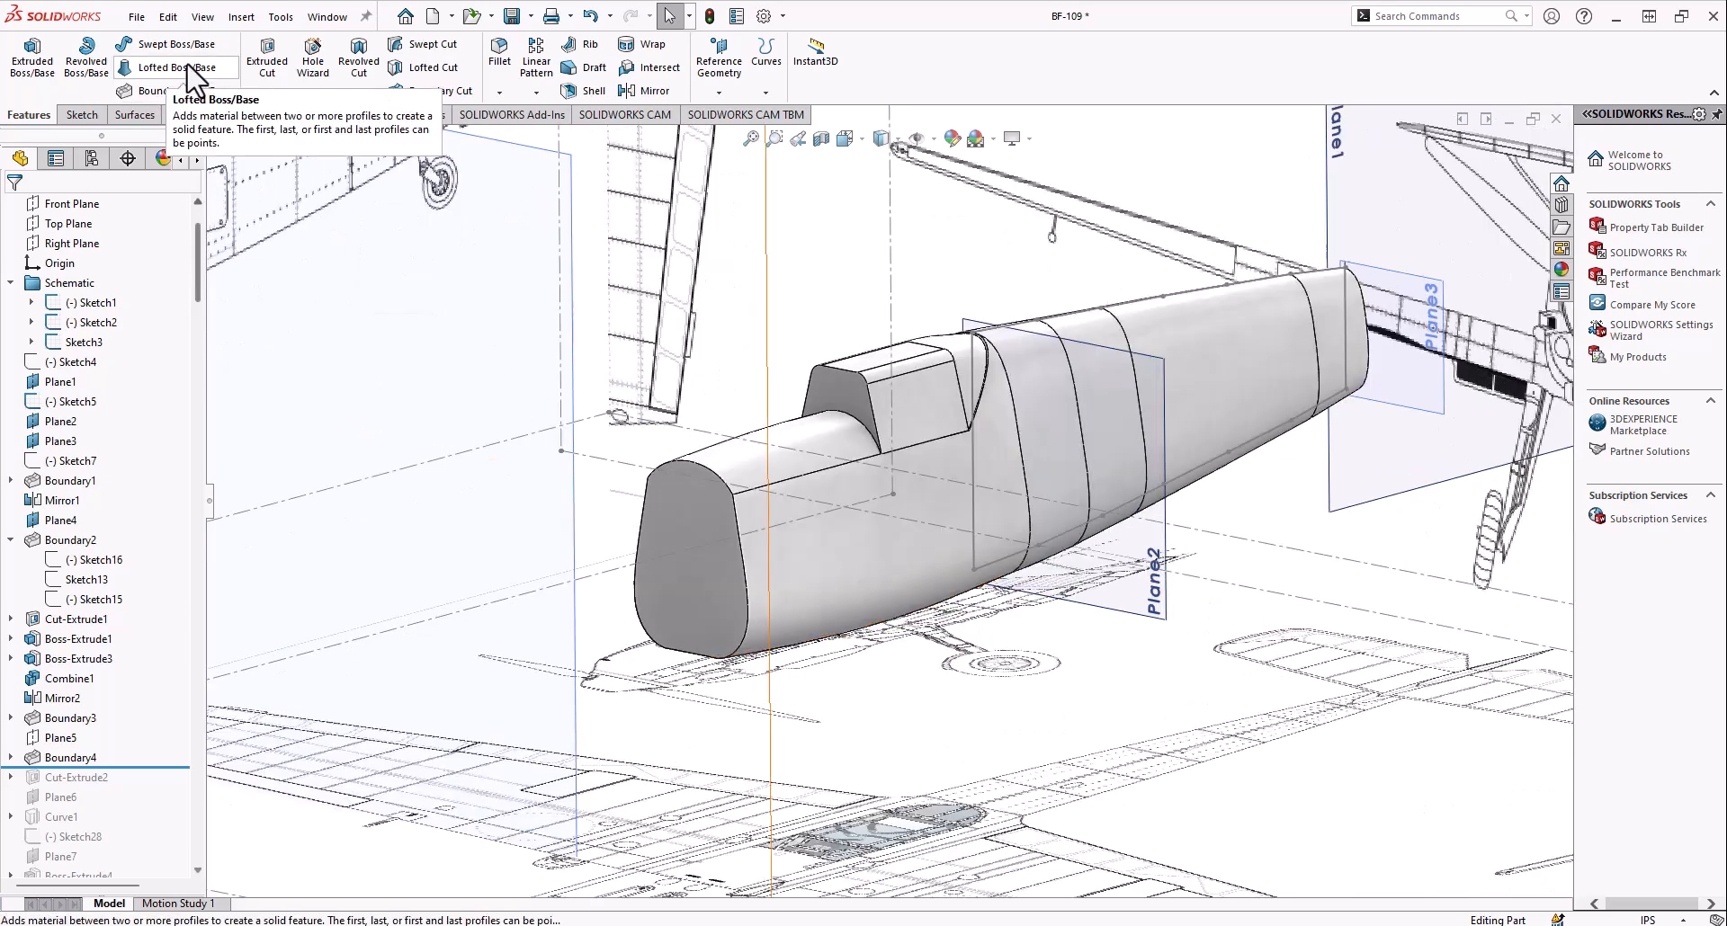
{"action": "scroll", "coordinate": [681, 396], "scroll_direction": "down", "scroll_amount": 1}
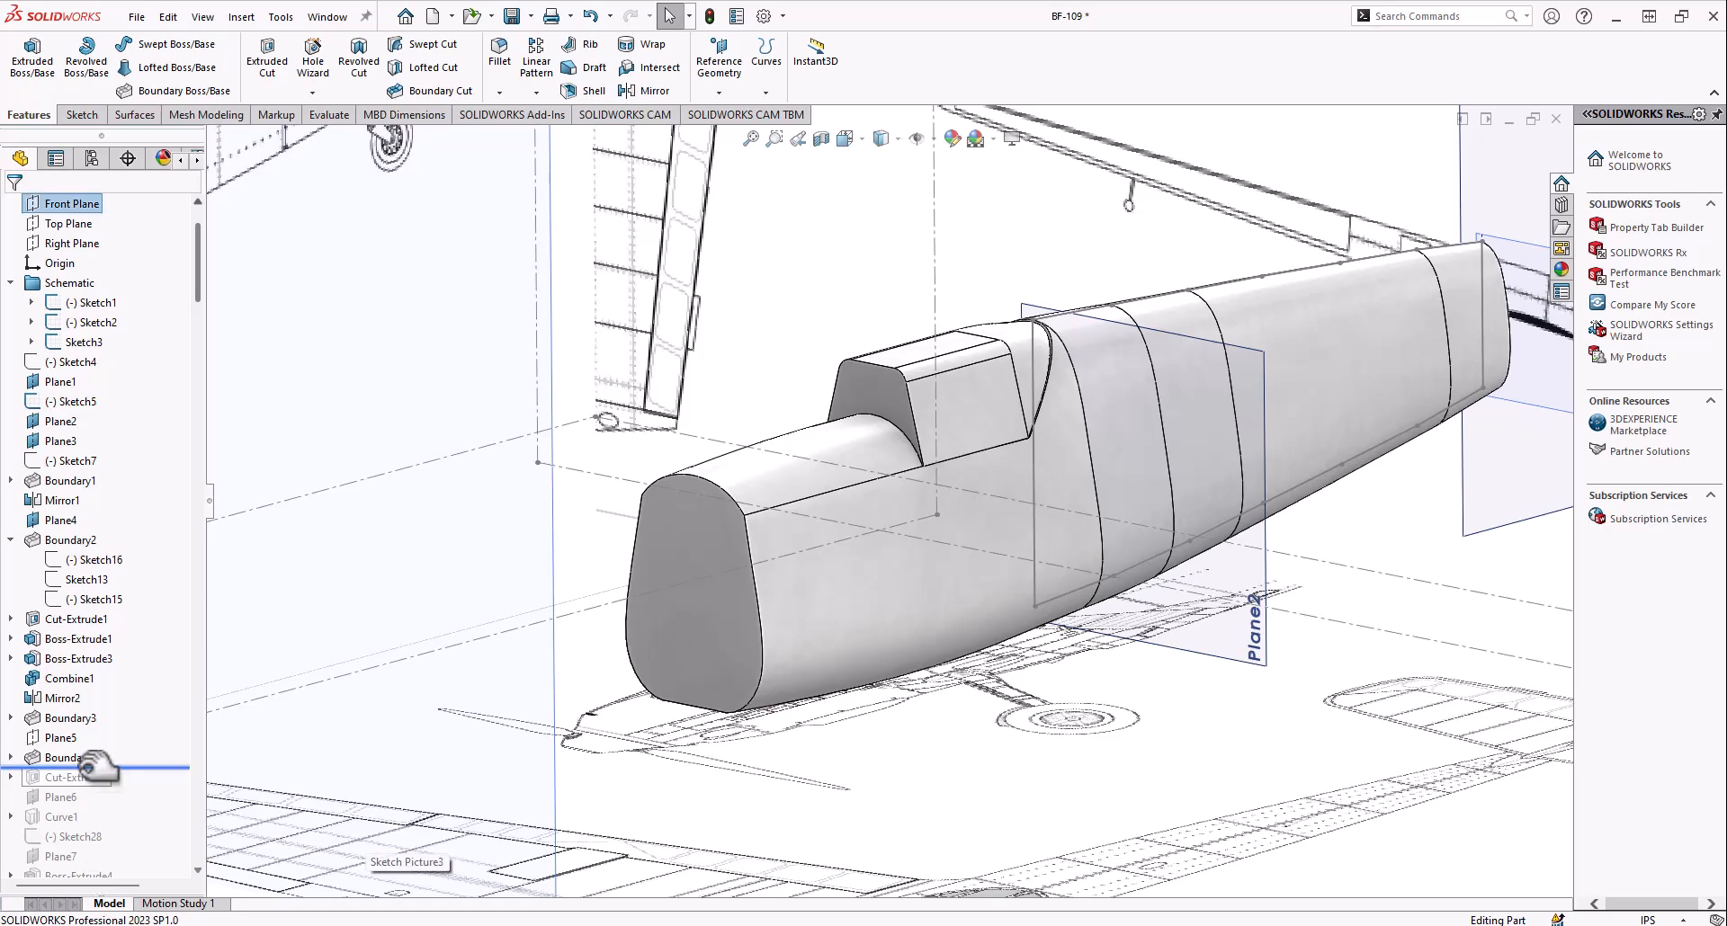
{"action": "left_click_drag", "start_coordinate": [99, 782], "coordinate": [96, 788]}
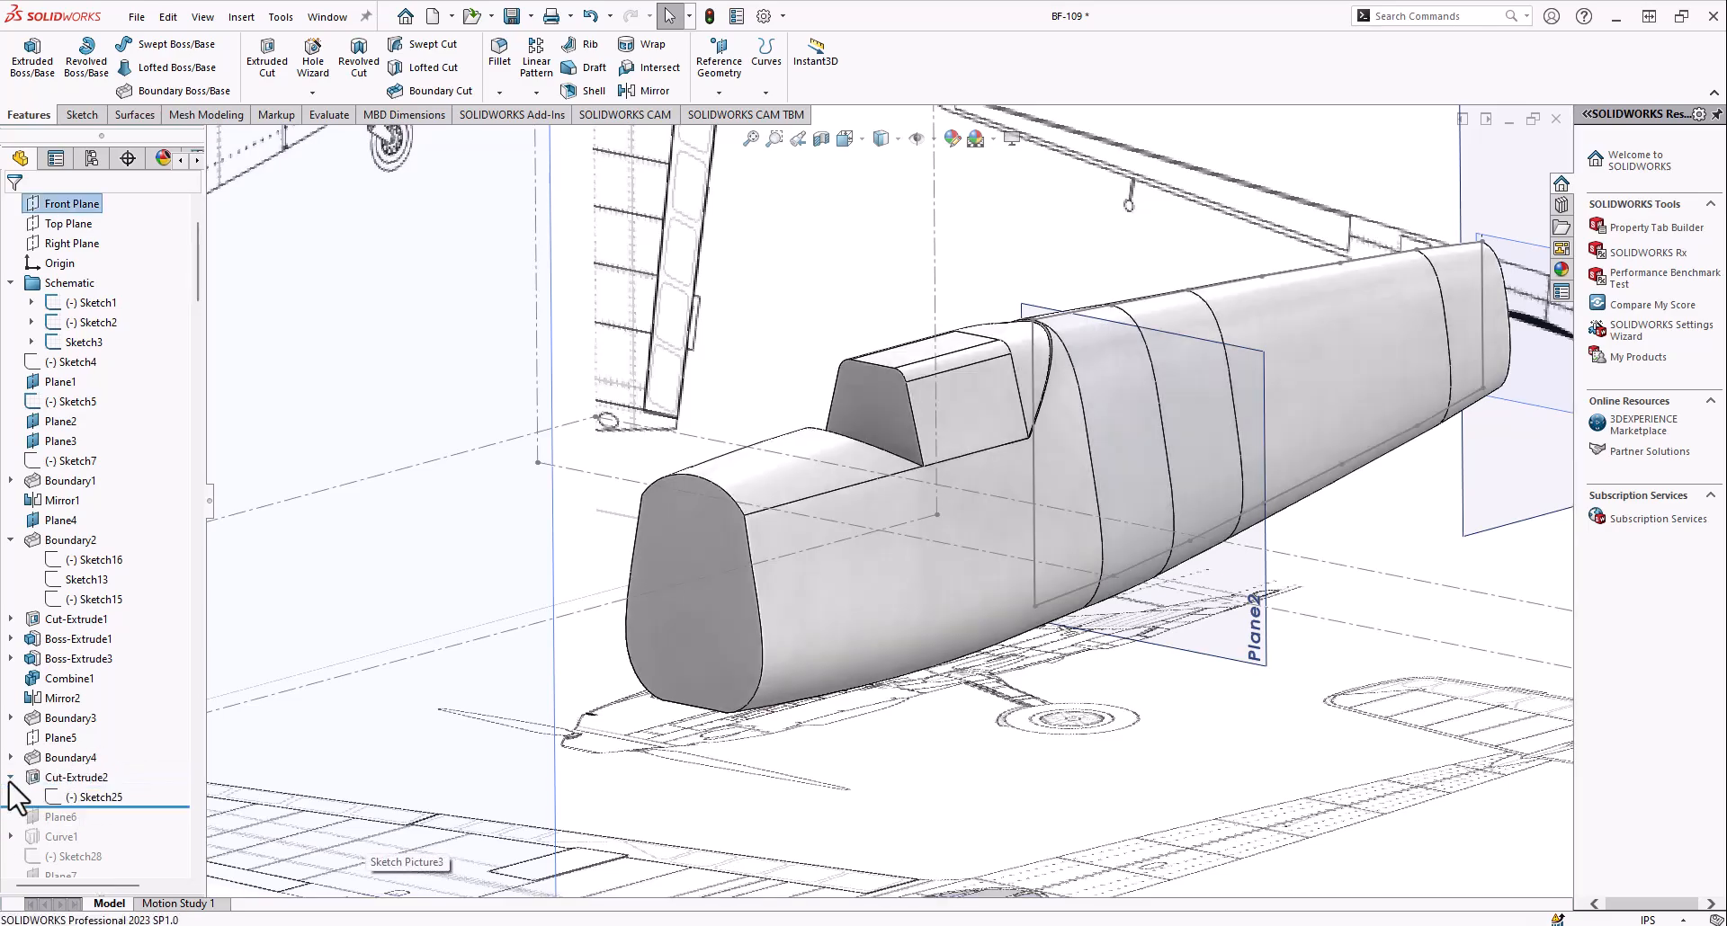
{"action": "middle_click_drag", "start_coordinate": [896, 520], "coordinate": [730, 441]}
{"action": "scroll", "coordinate": [719, 418], "scroll_direction": "down", "scroll_amount": 1}
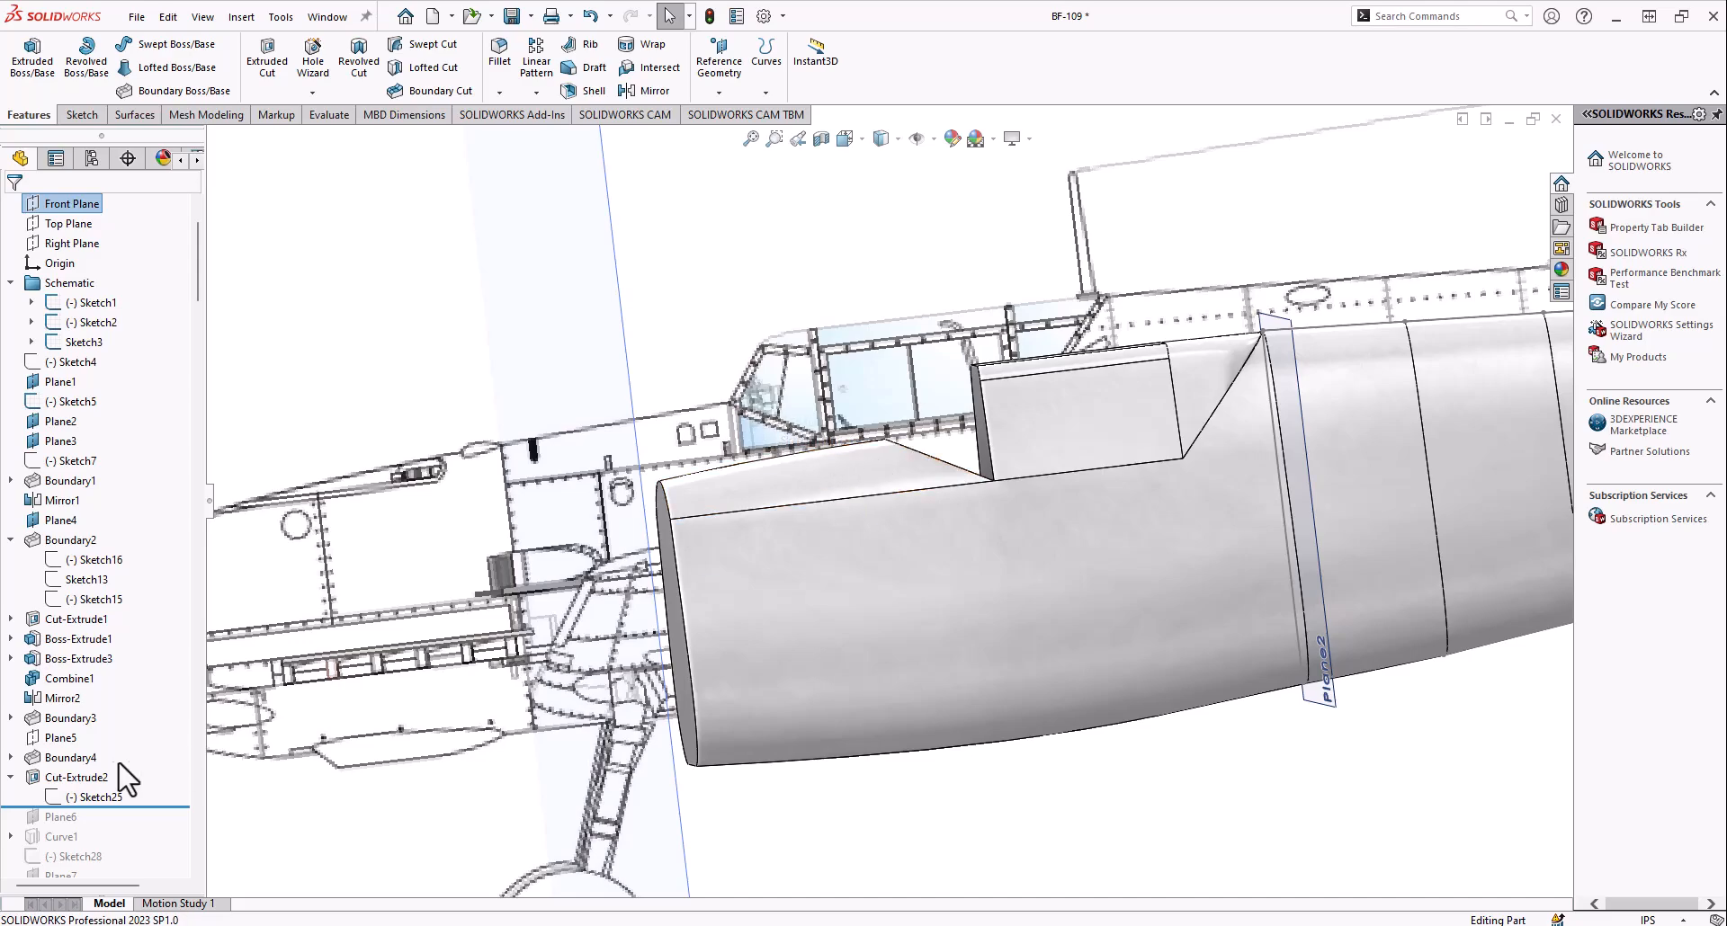
Roll the history forward to include Plane6 and make the plane visible above the cockpit block
{"action": "left_click_drag", "start_coordinate": [87, 820], "coordinate": [87, 823]}
{"action": "middle_click_drag", "start_coordinate": [892, 441], "coordinate": [977, 461]}
{"action": "scroll", "coordinate": [977, 461], "scroll_direction": "up", "scroll_amount": 3}
{"action": "left_click", "coordinate": [47, 813]}
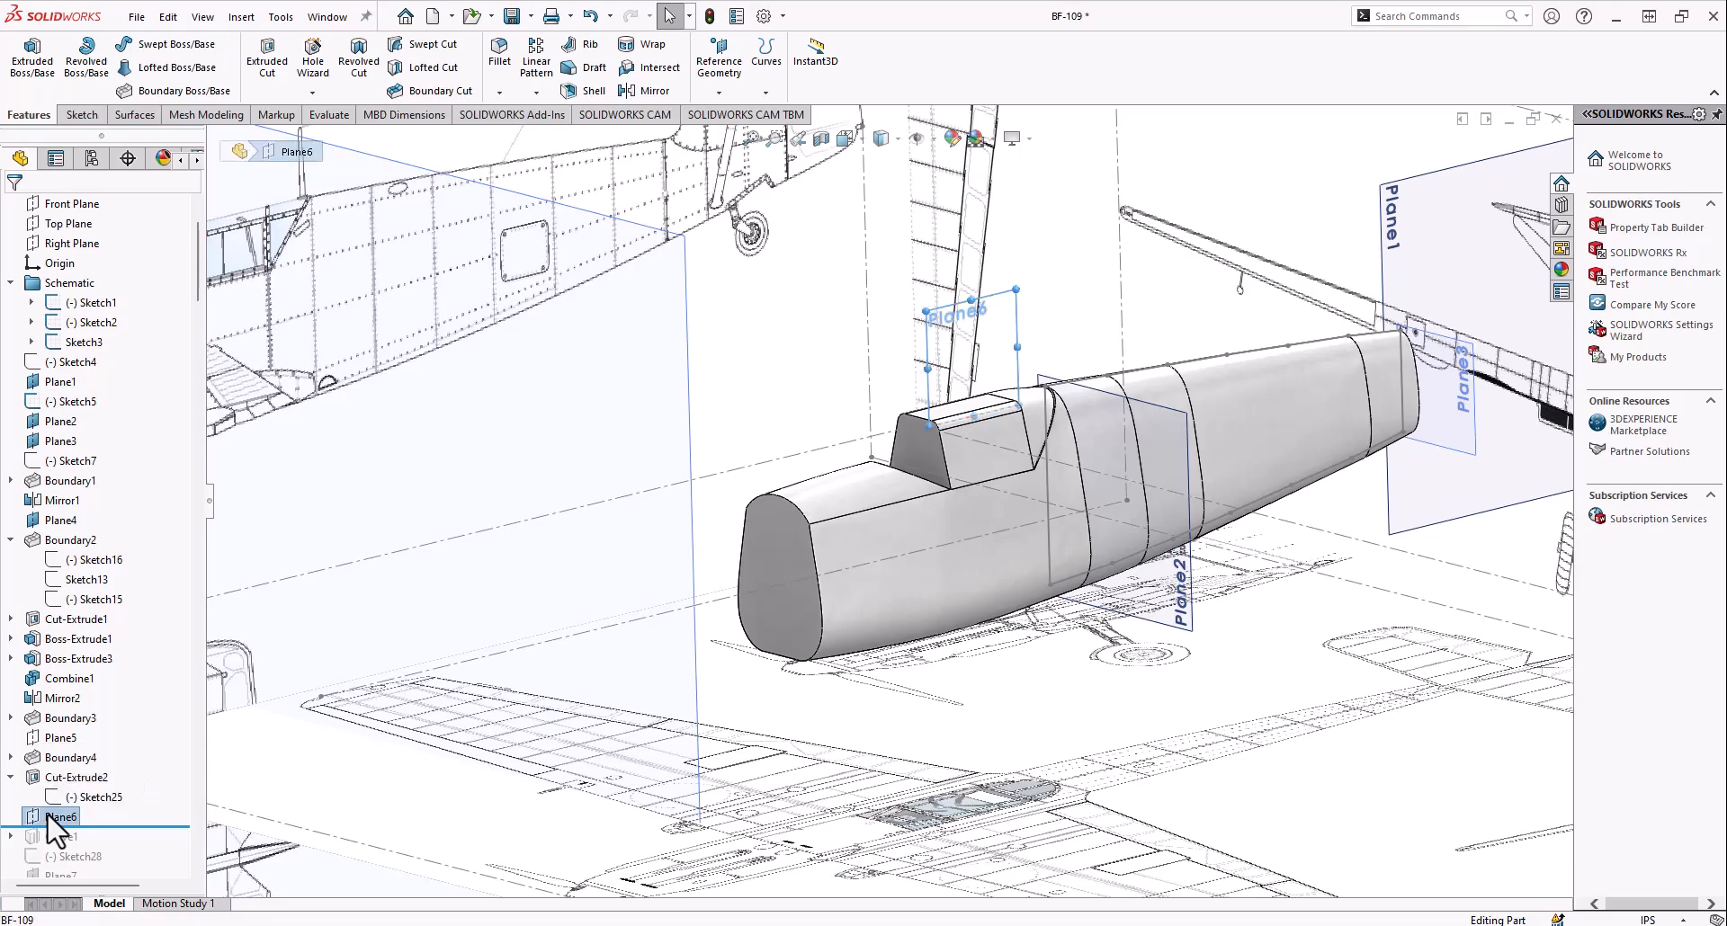
{"action": "right_click", "coordinate": [47, 813]}
{"action": "left_click", "coordinate": [94, 503]}
Examine the windshield and canopy frame in the front and side blueprints against Plane6
{"action": "middle_click_drag", "start_coordinate": [879, 422], "coordinate": [919, 436]}
{"action": "scroll", "coordinate": [1338, 304], "scroll_direction": "down", "scroll_amount": 10}
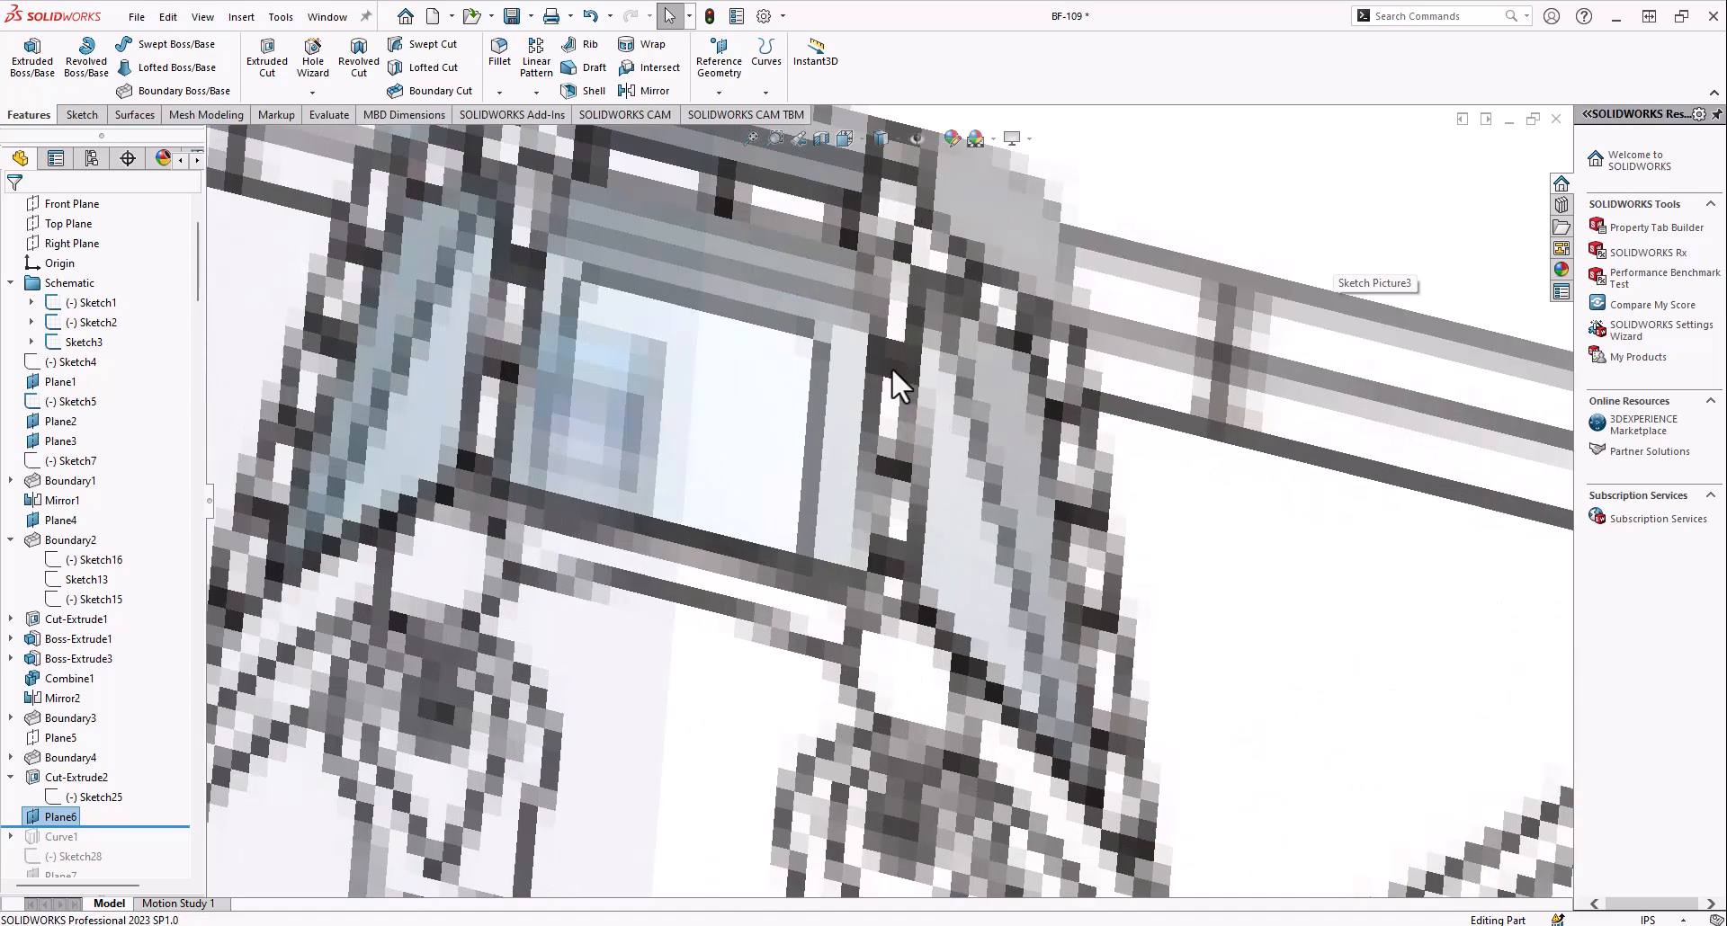
{"action": "scroll", "coordinate": [845, 358], "scroll_direction": "up", "scroll_amount": 15}
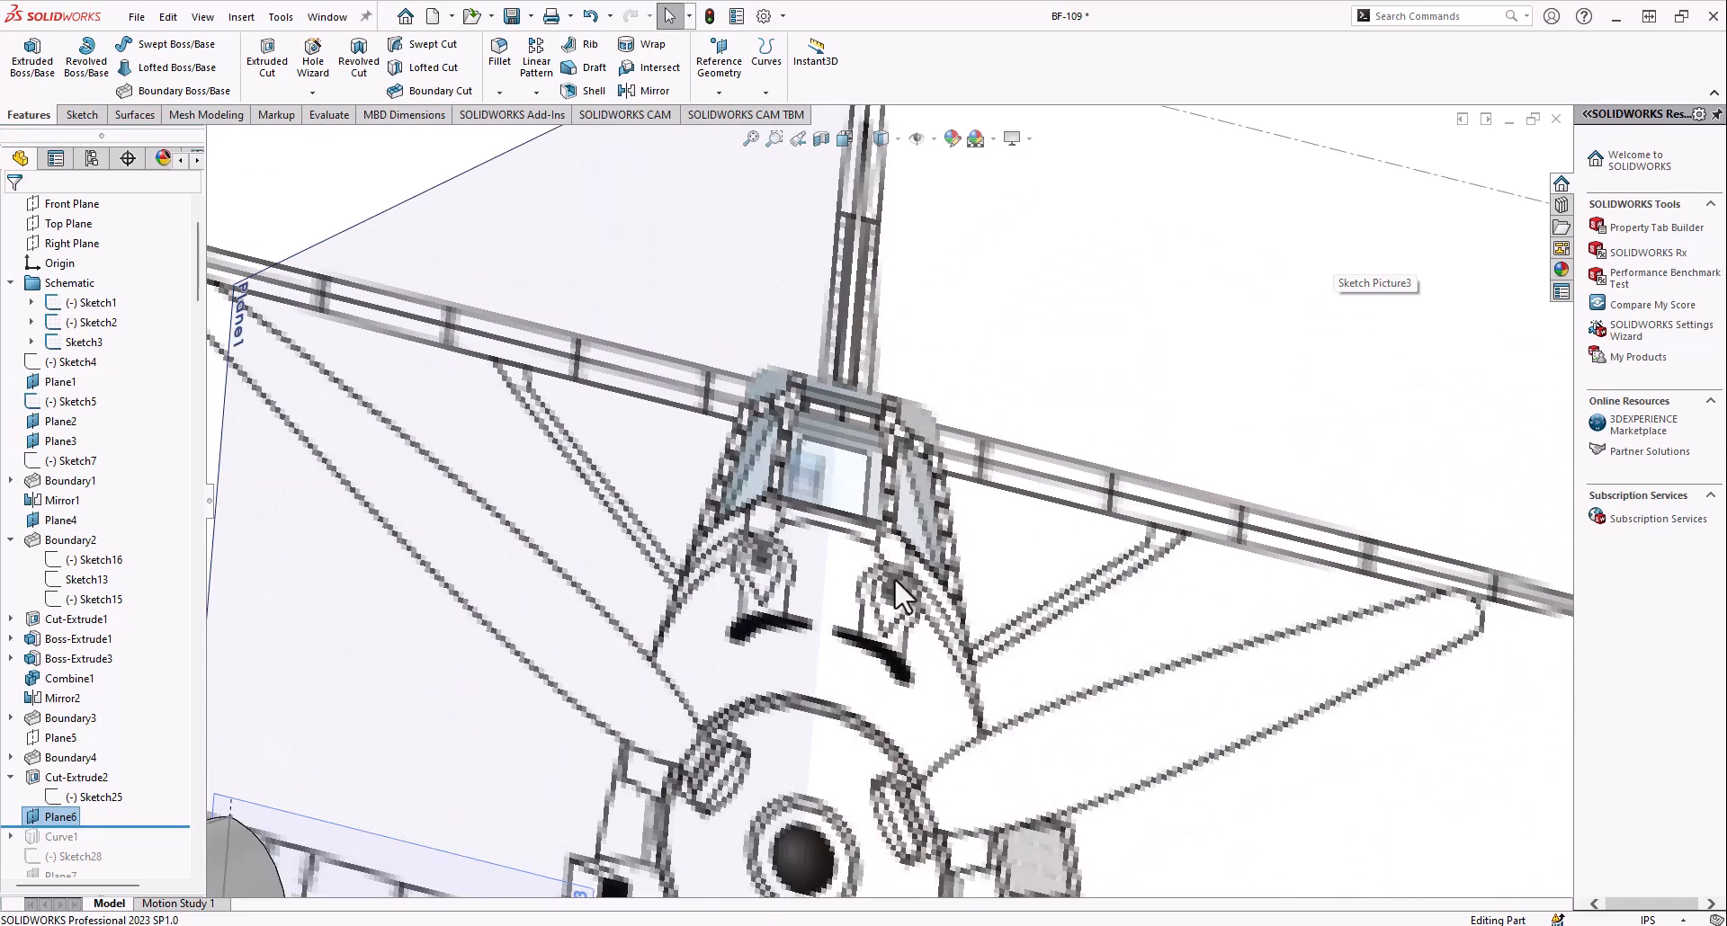
{"action": "scroll", "coordinate": [552, 385], "scroll_direction": "down", "scroll_amount": 6}
{"action": "scroll", "coordinate": [551, 387], "scroll_direction": "down", "scroll_amount": 4}
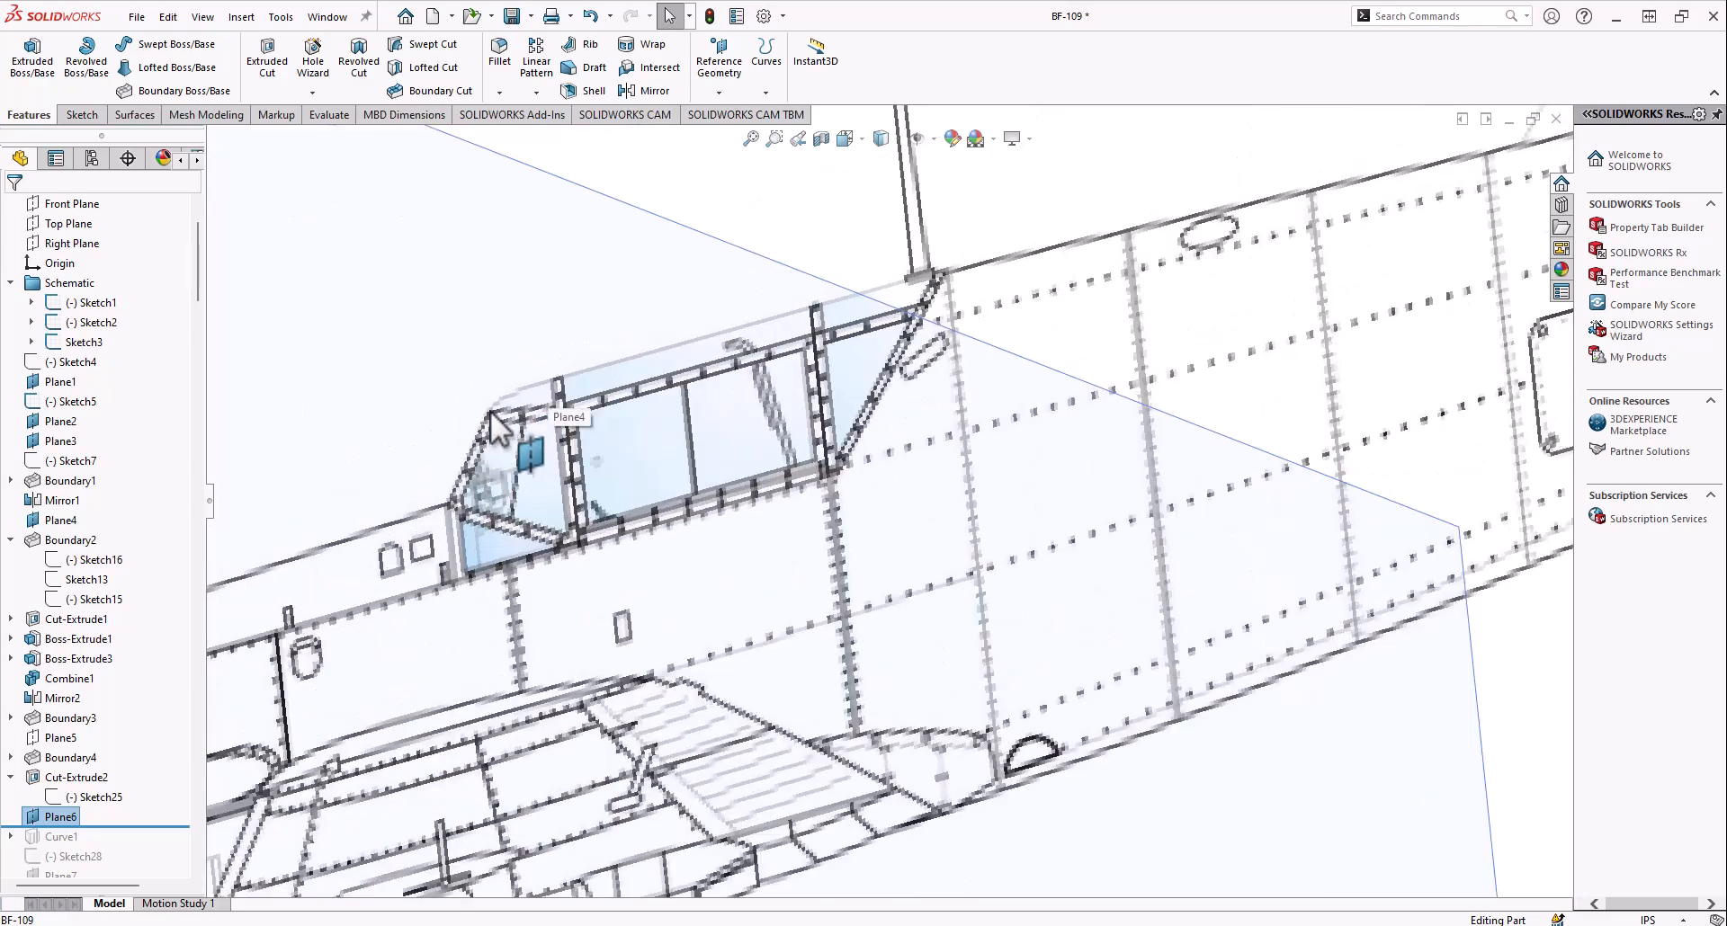
{"action": "scroll", "coordinate": [940, 508], "scroll_direction": "up", "scroll_amount": 12}
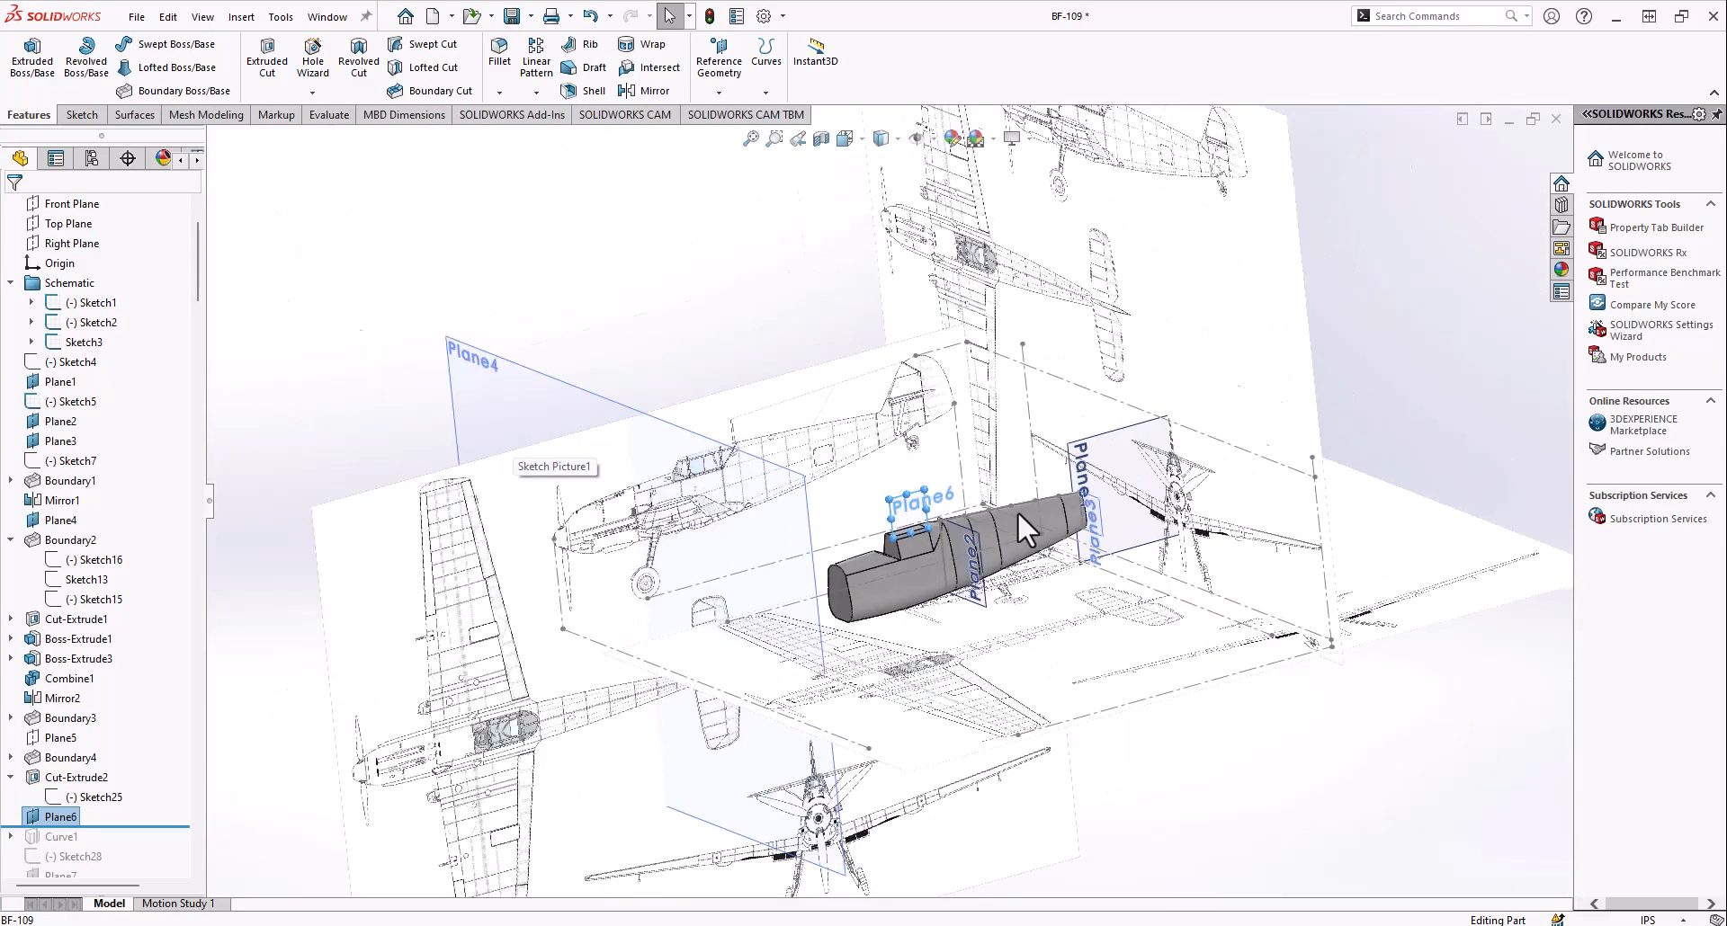
{"action": "scroll", "coordinate": [989, 540], "scroll_direction": "down", "scroll_amount": 7}
Include Curve1 in the rolled-forward history and select its source sketch, Sketch27
{"action": "middle_click_drag", "start_coordinate": [778, 605], "coordinate": [801, 636]}
{"action": "scroll", "coordinate": [801, 636], "scroll_direction": "down", "scroll_amount": 6}
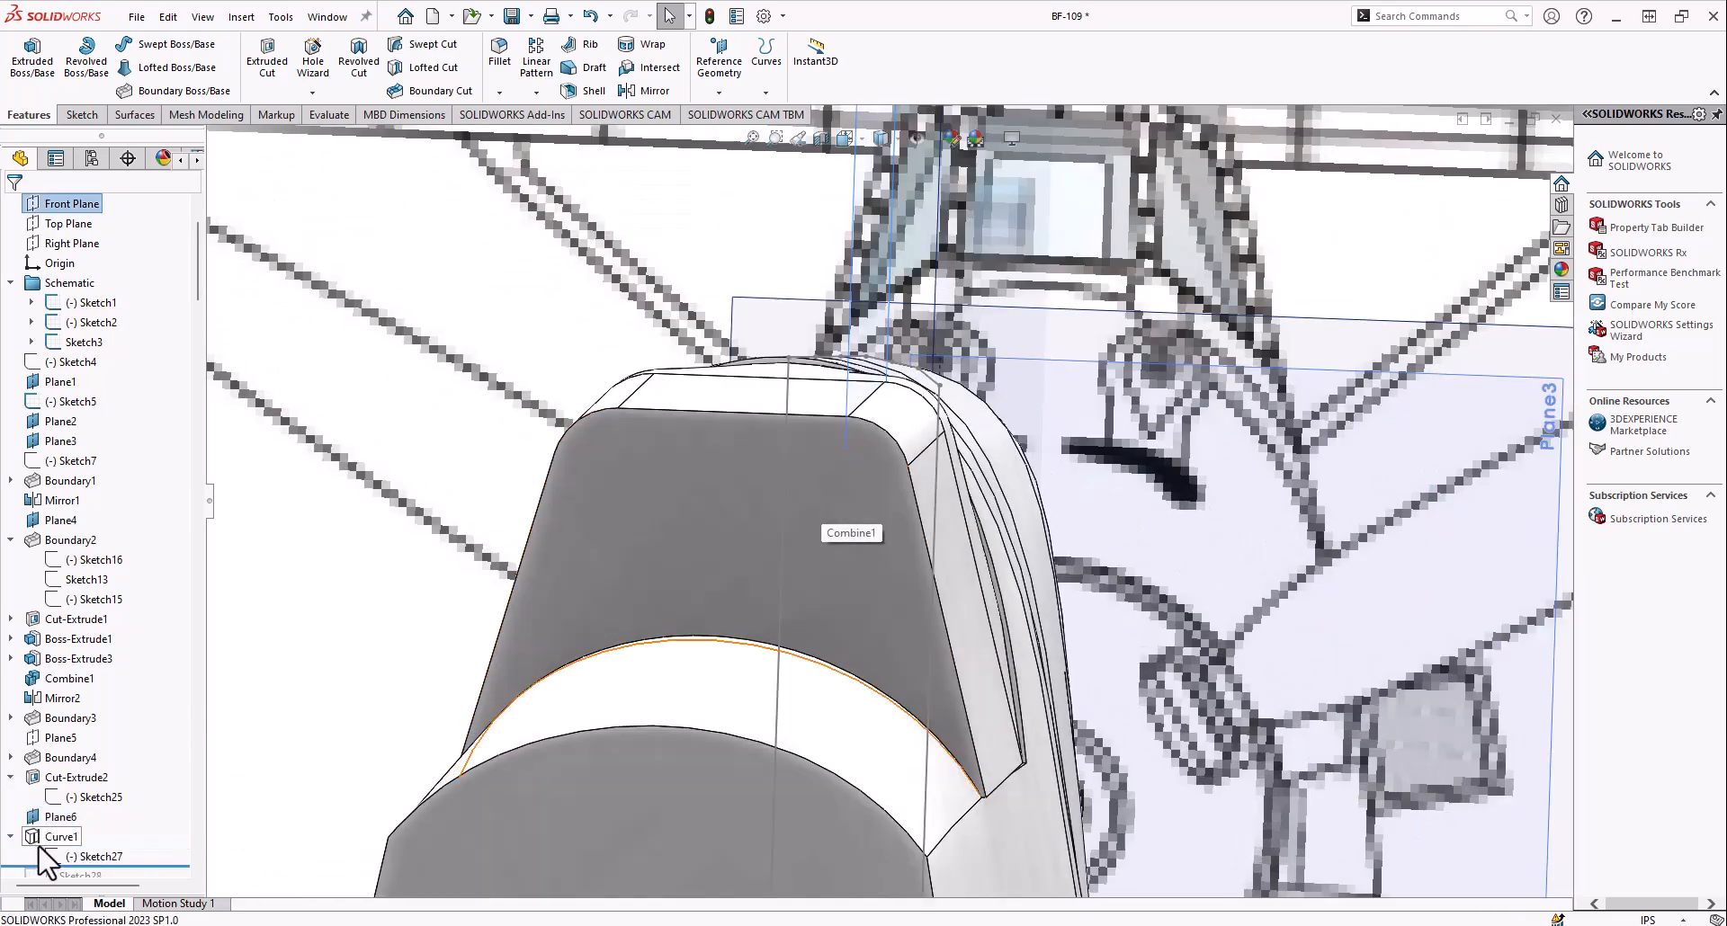
{"action": "middle_click_drag", "start_coordinate": [868, 614], "coordinate": [821, 695]}
{"action": "scroll", "coordinate": [737, 633], "scroll_direction": "up", "scroll_amount": 6}
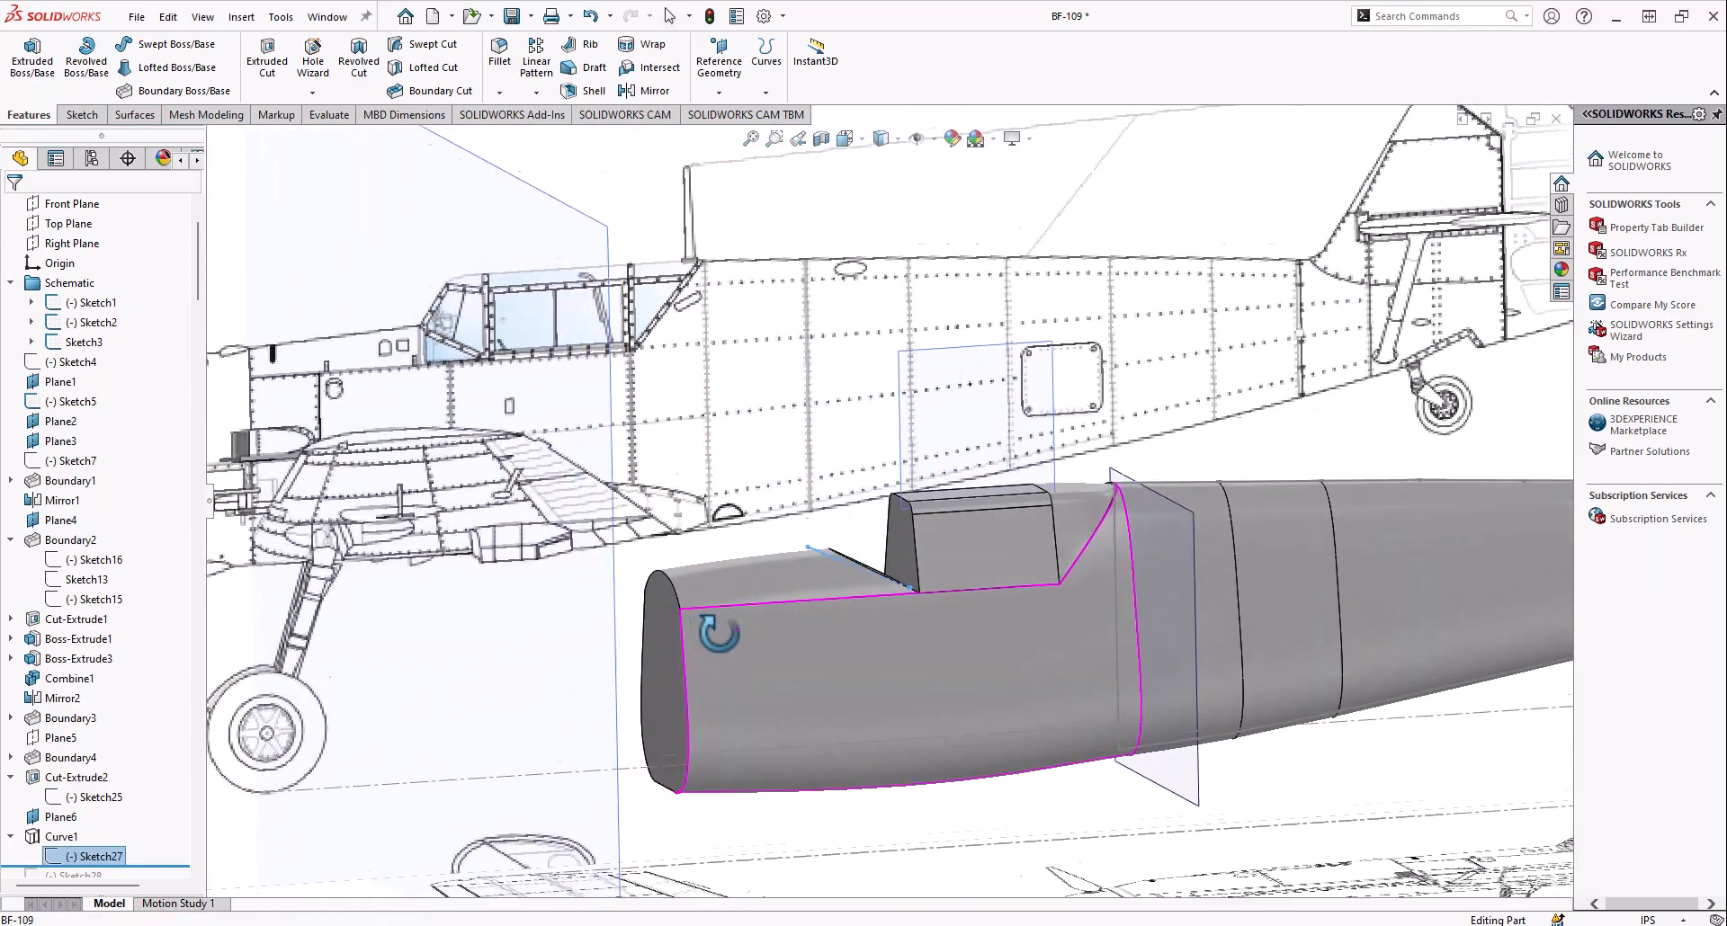
Examine how Curve1 follows the rounded nose surface ahead of the cockpit block
{"action": "scroll", "coordinate": [850, 565], "scroll_direction": "down", "scroll_amount": 6}
{"action": "middle_click_drag", "start_coordinate": [904, 514], "coordinate": [785, 501]}
{"action": "scroll", "coordinate": [854, 490], "scroll_direction": "up", "scroll_amount": 2}
{"action": "middle_click_drag", "start_coordinate": [881, 441], "coordinate": [867, 378]}
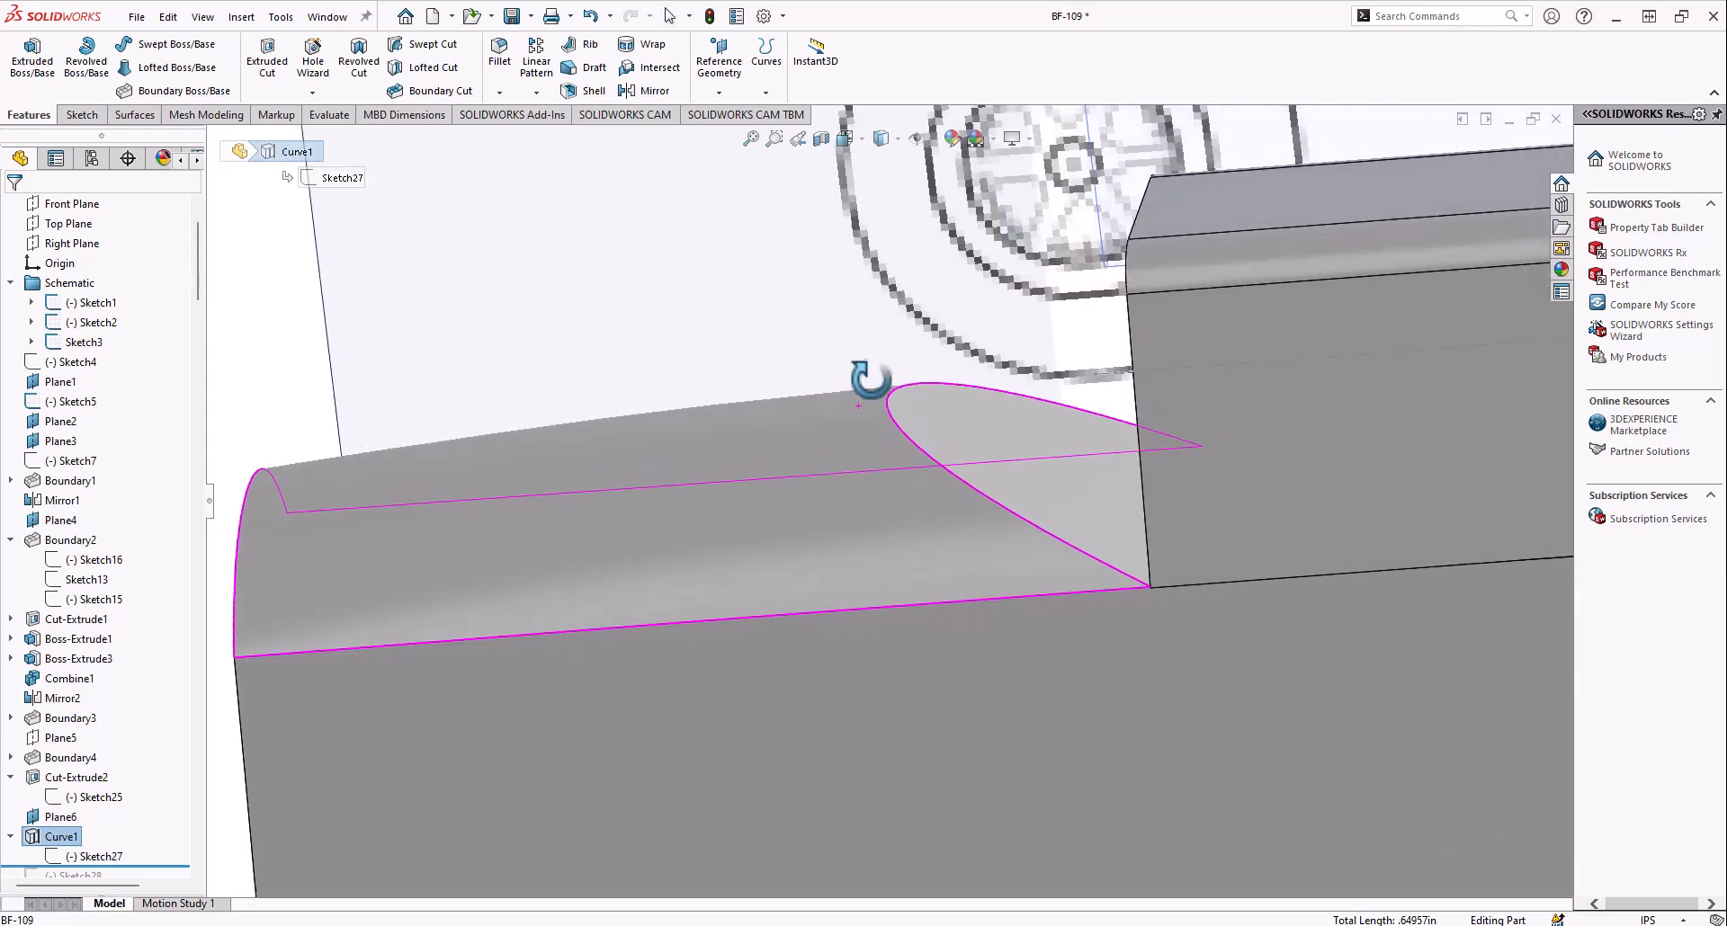
{"action": "scroll", "coordinate": [864, 414], "scroll_direction": "down", "scroll_amount": 3}
{"action": "scroll", "coordinate": [886, 450], "scroll_direction": "up", "scroll_amount": 6}
{"action": "middle_click_drag", "start_coordinate": [883, 312], "coordinate": [881, 356]}
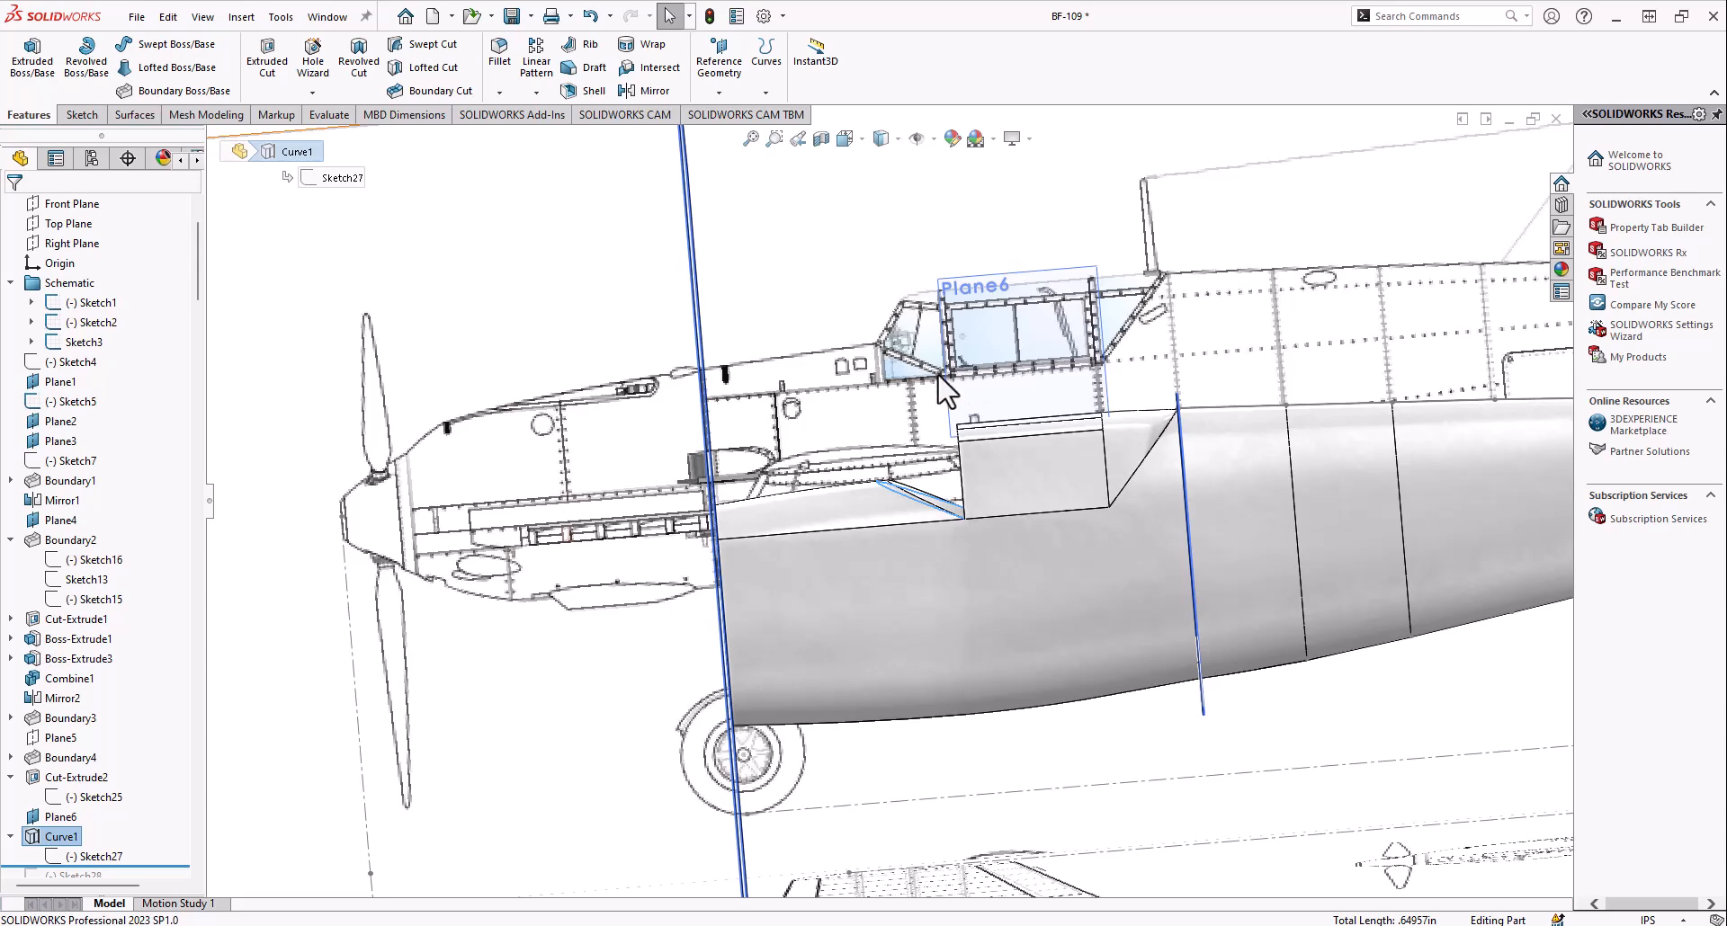
Show Sketch27 and compare its line with the lower windshield frame of the side blueprint in the Left view
{"action": "right_click", "coordinate": [90, 856]}
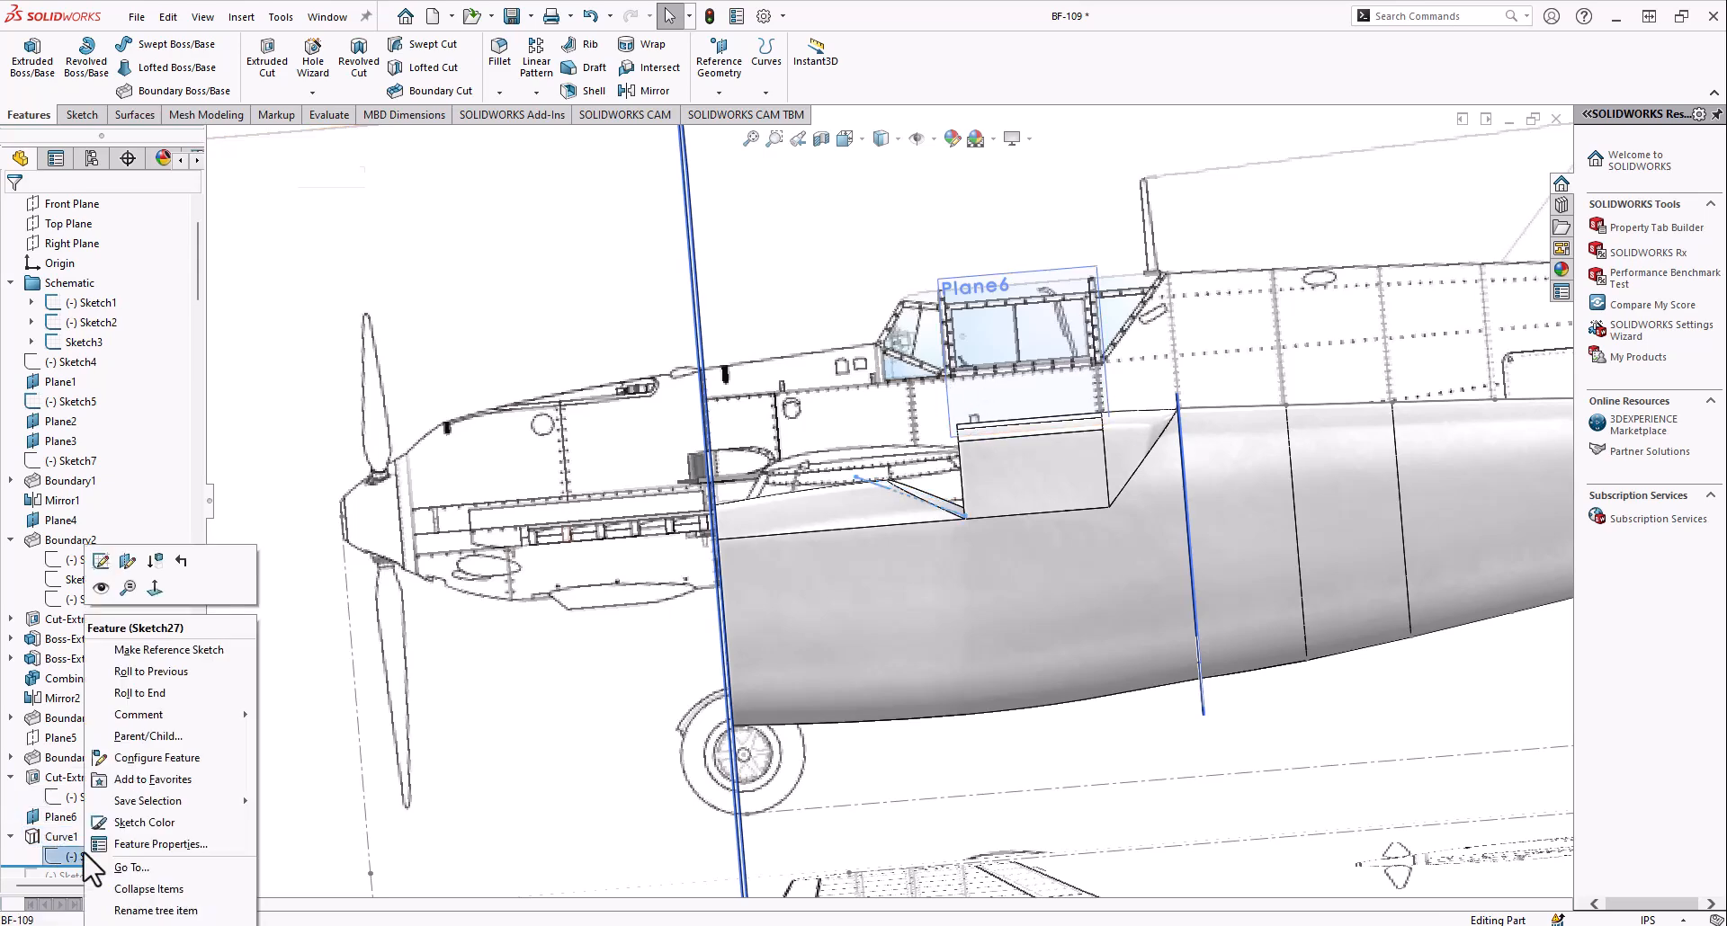
{"action": "left_click", "coordinate": [101, 589]}
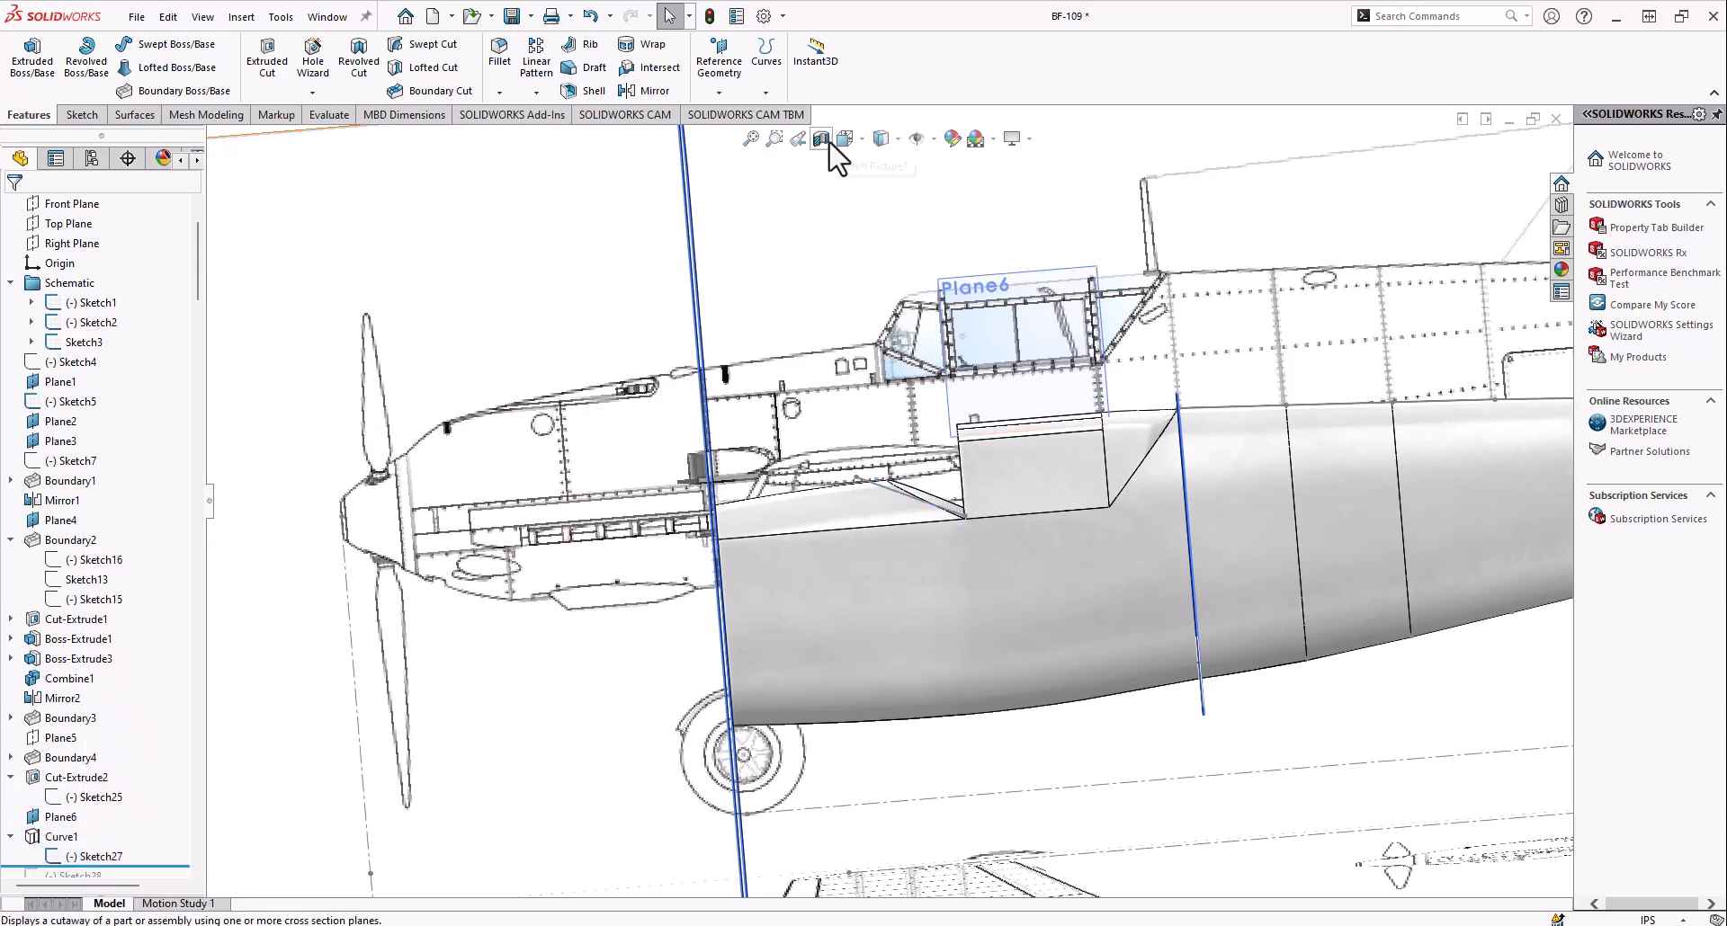
{"action": "left_click", "coordinate": [845, 139]}
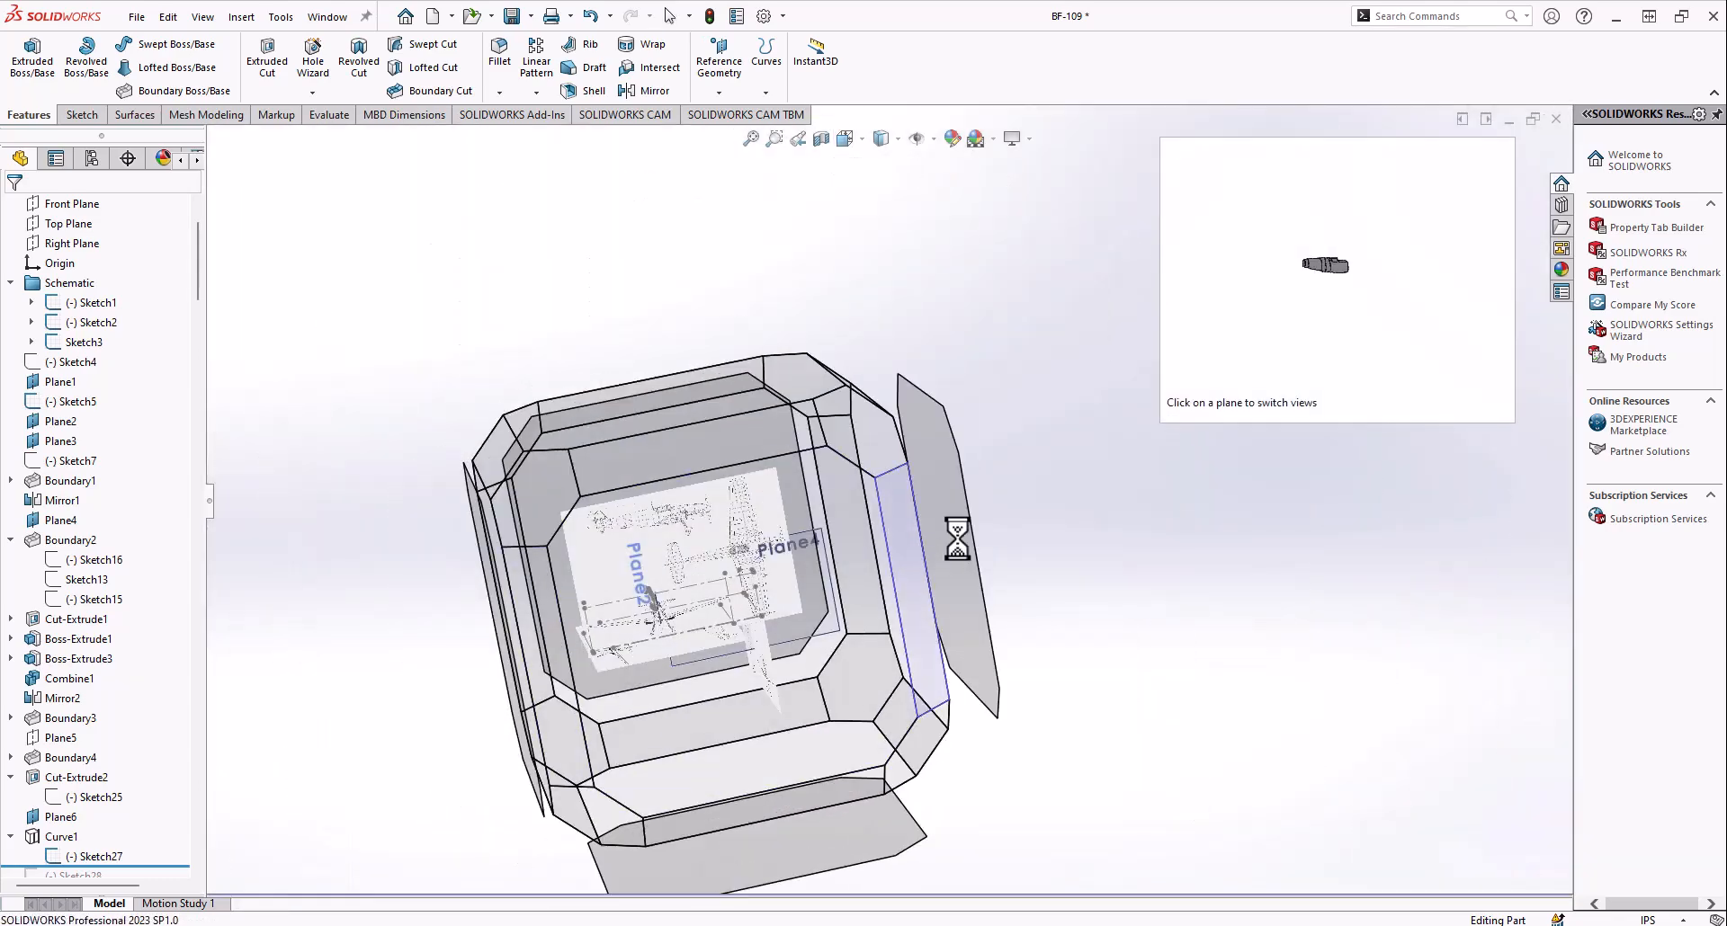
{"action": "left_click", "coordinate": [957, 538]}
{"action": "scroll", "coordinate": [948, 455], "scroll_direction": "down", "scroll_amount": 10}
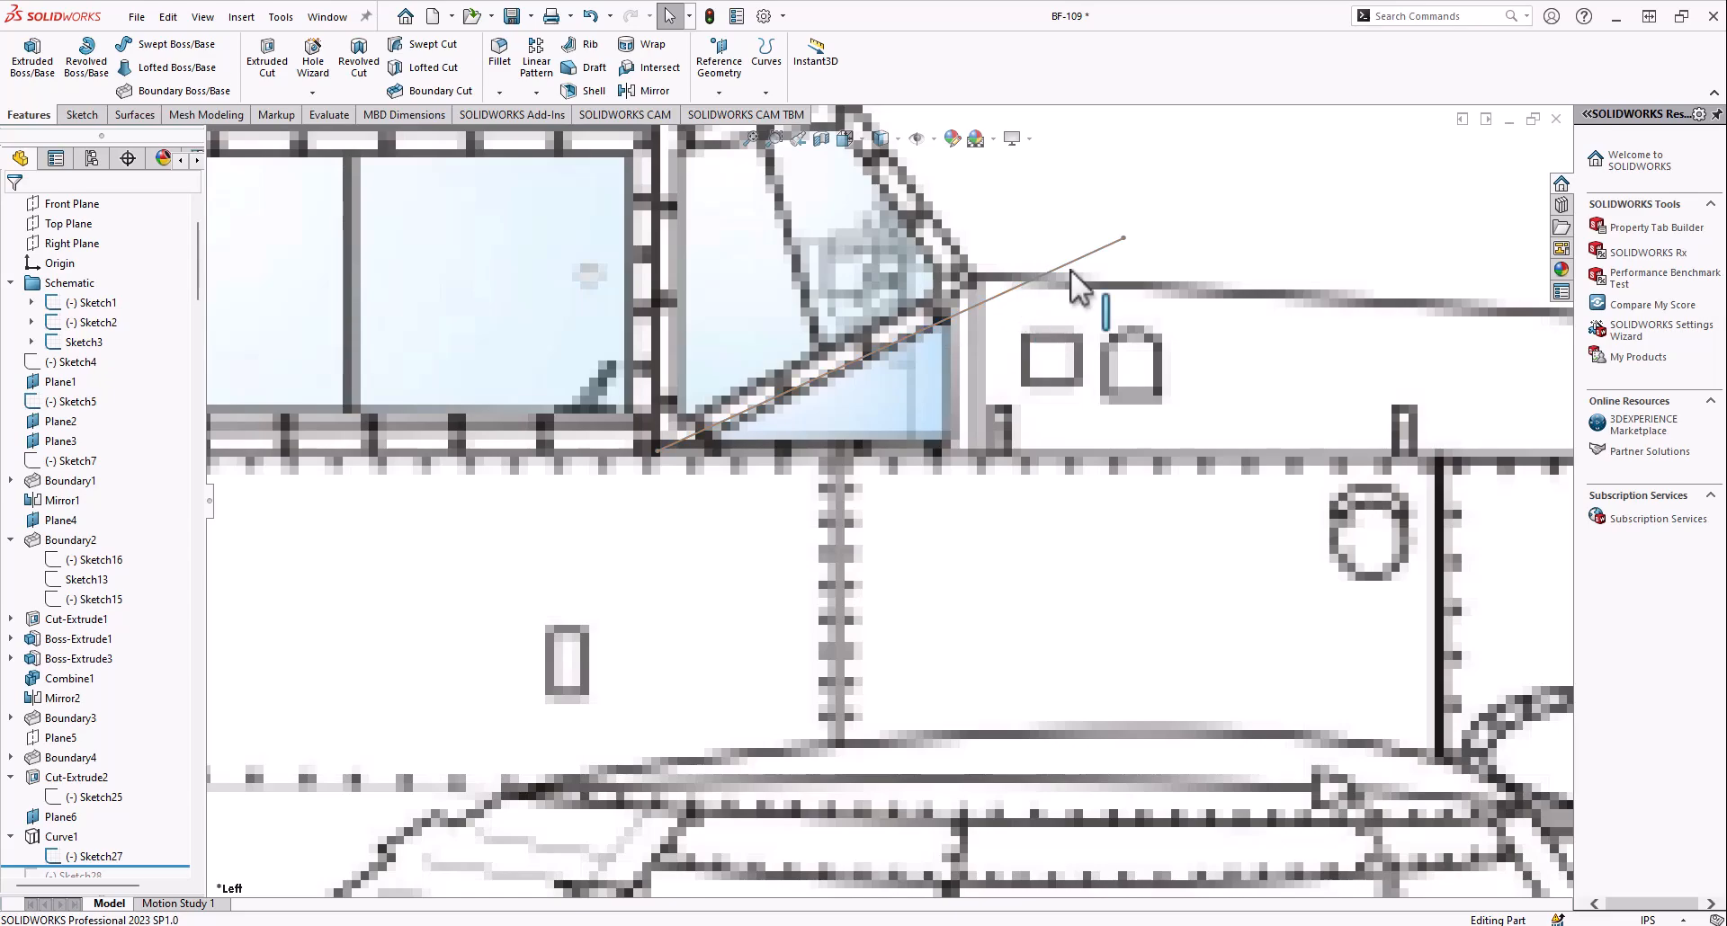
{"action": "scroll", "coordinate": [1251, 316], "scroll_direction": "up", "scroll_amount": 10}
Hide Sketch27's line and show the projected curve Curve1 ahead of the cockpit block
{"action": "middle_click_drag", "start_coordinate": [1041, 537], "coordinate": [755, 621]}
{"action": "scroll", "coordinate": [1015, 478], "scroll_direction": "down", "scroll_amount": 12}
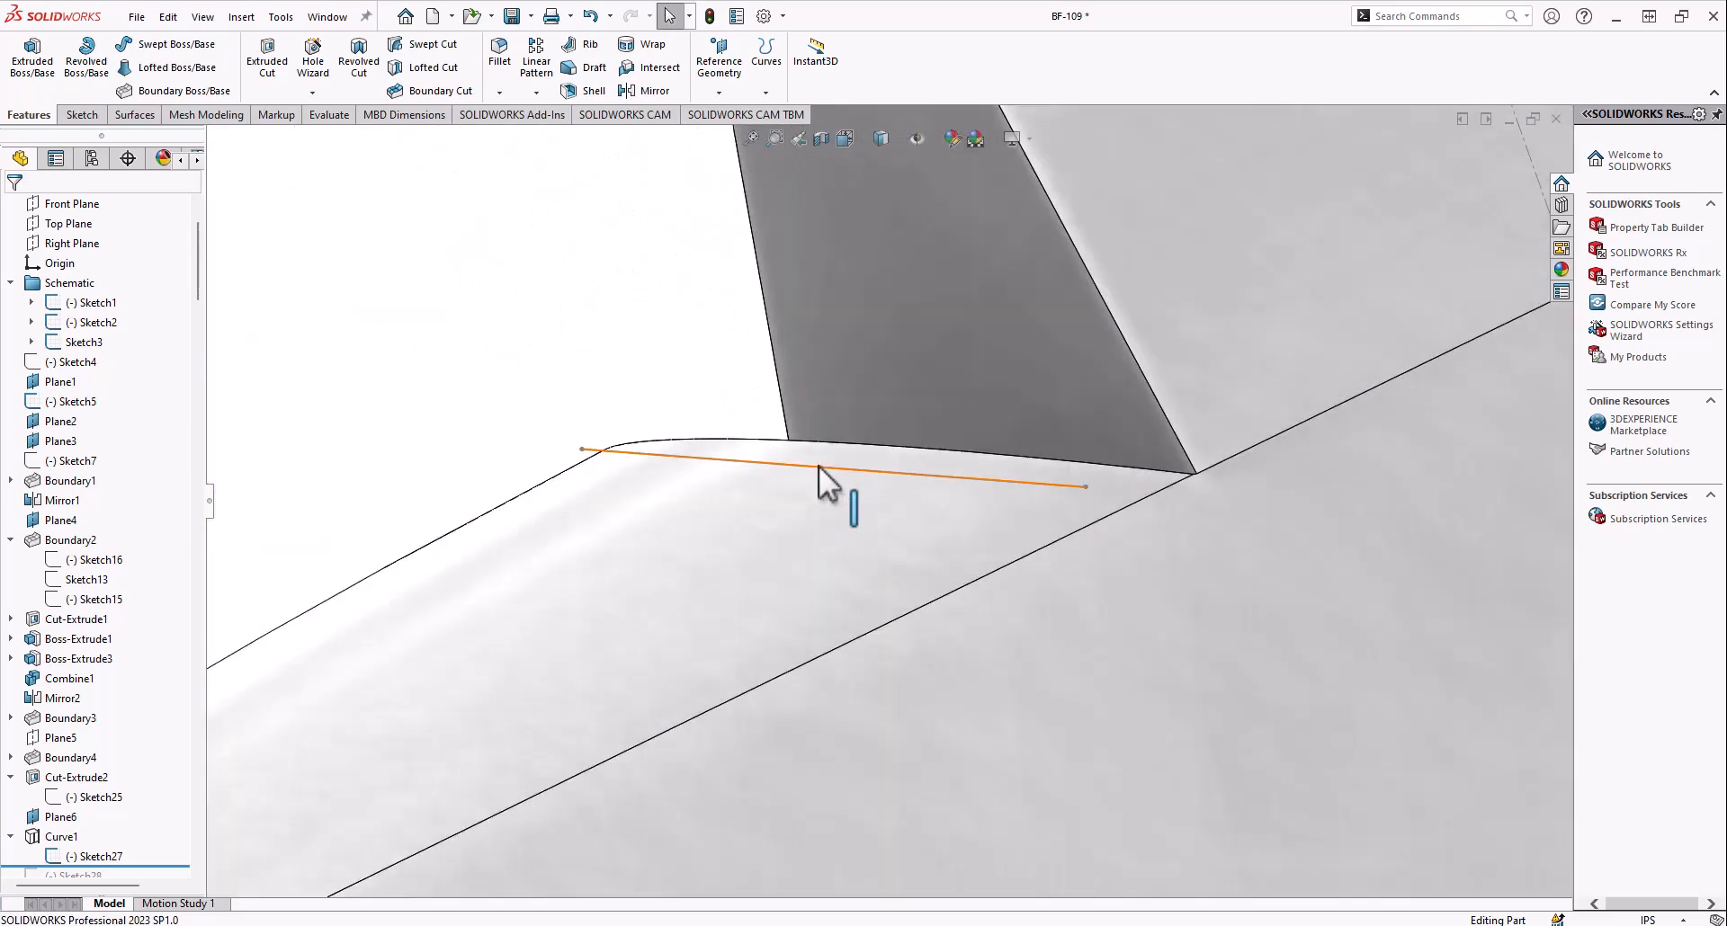
{"action": "right_click", "coordinate": [819, 466]}
{"action": "left_click", "coordinate": [861, 440]}
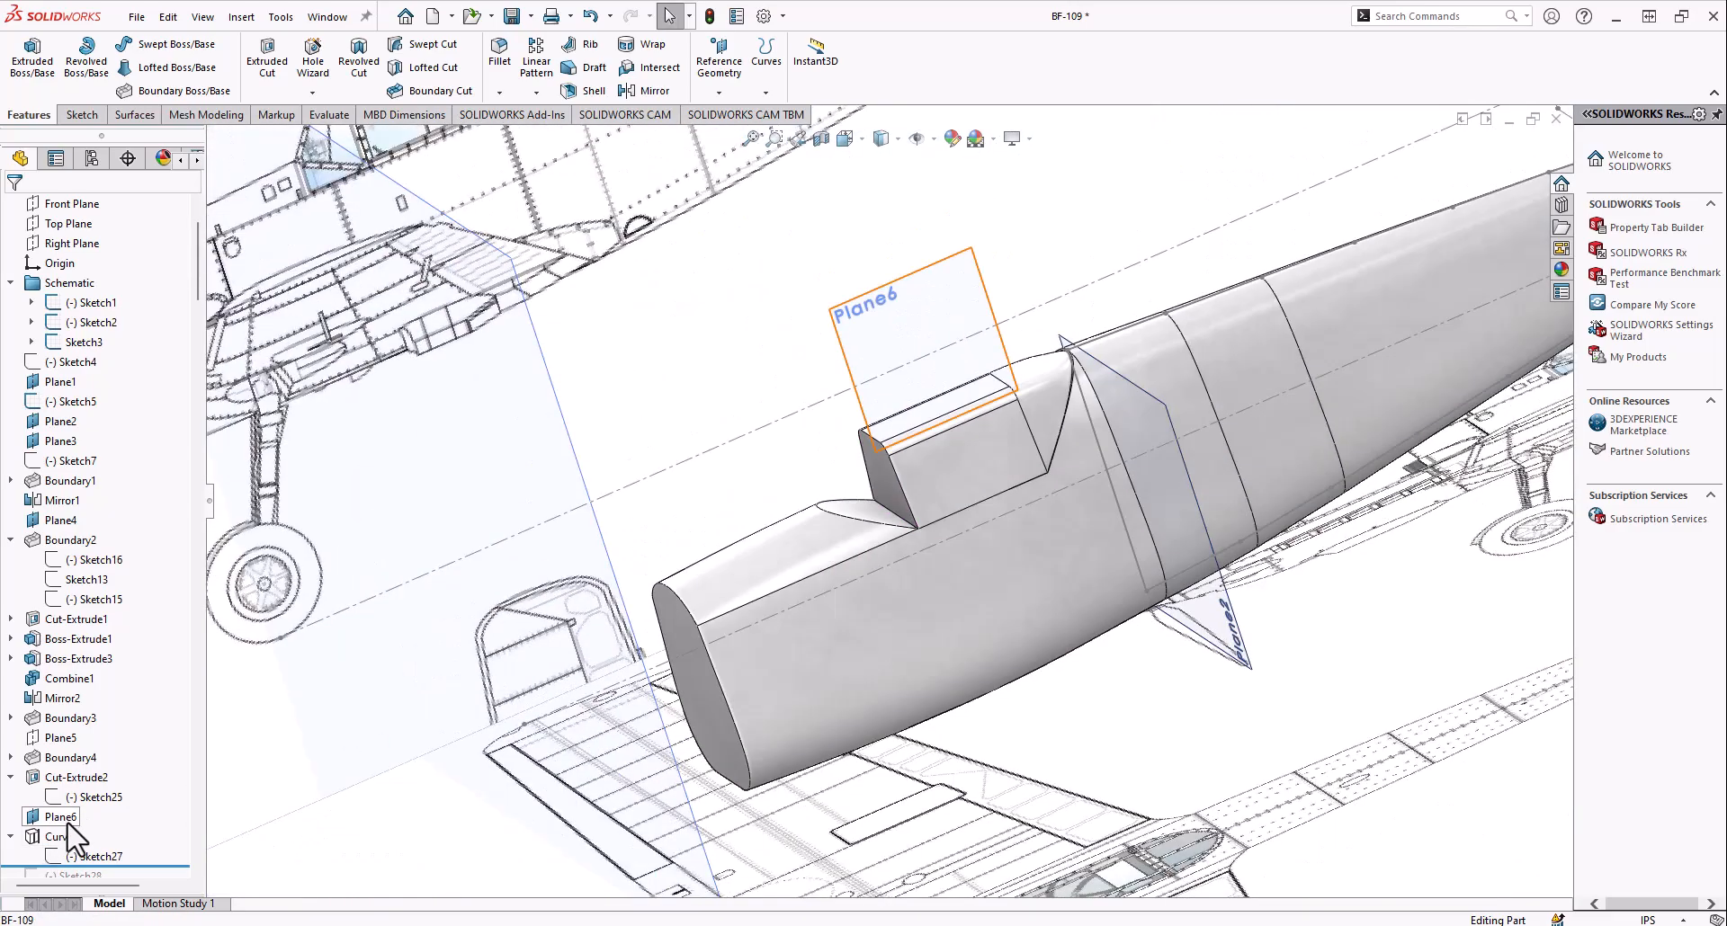
{"action": "right_click", "coordinate": [58, 820]}
{"action": "right_click", "coordinate": [36, 836]}
{"action": "left_click", "coordinate": [60, 571]}
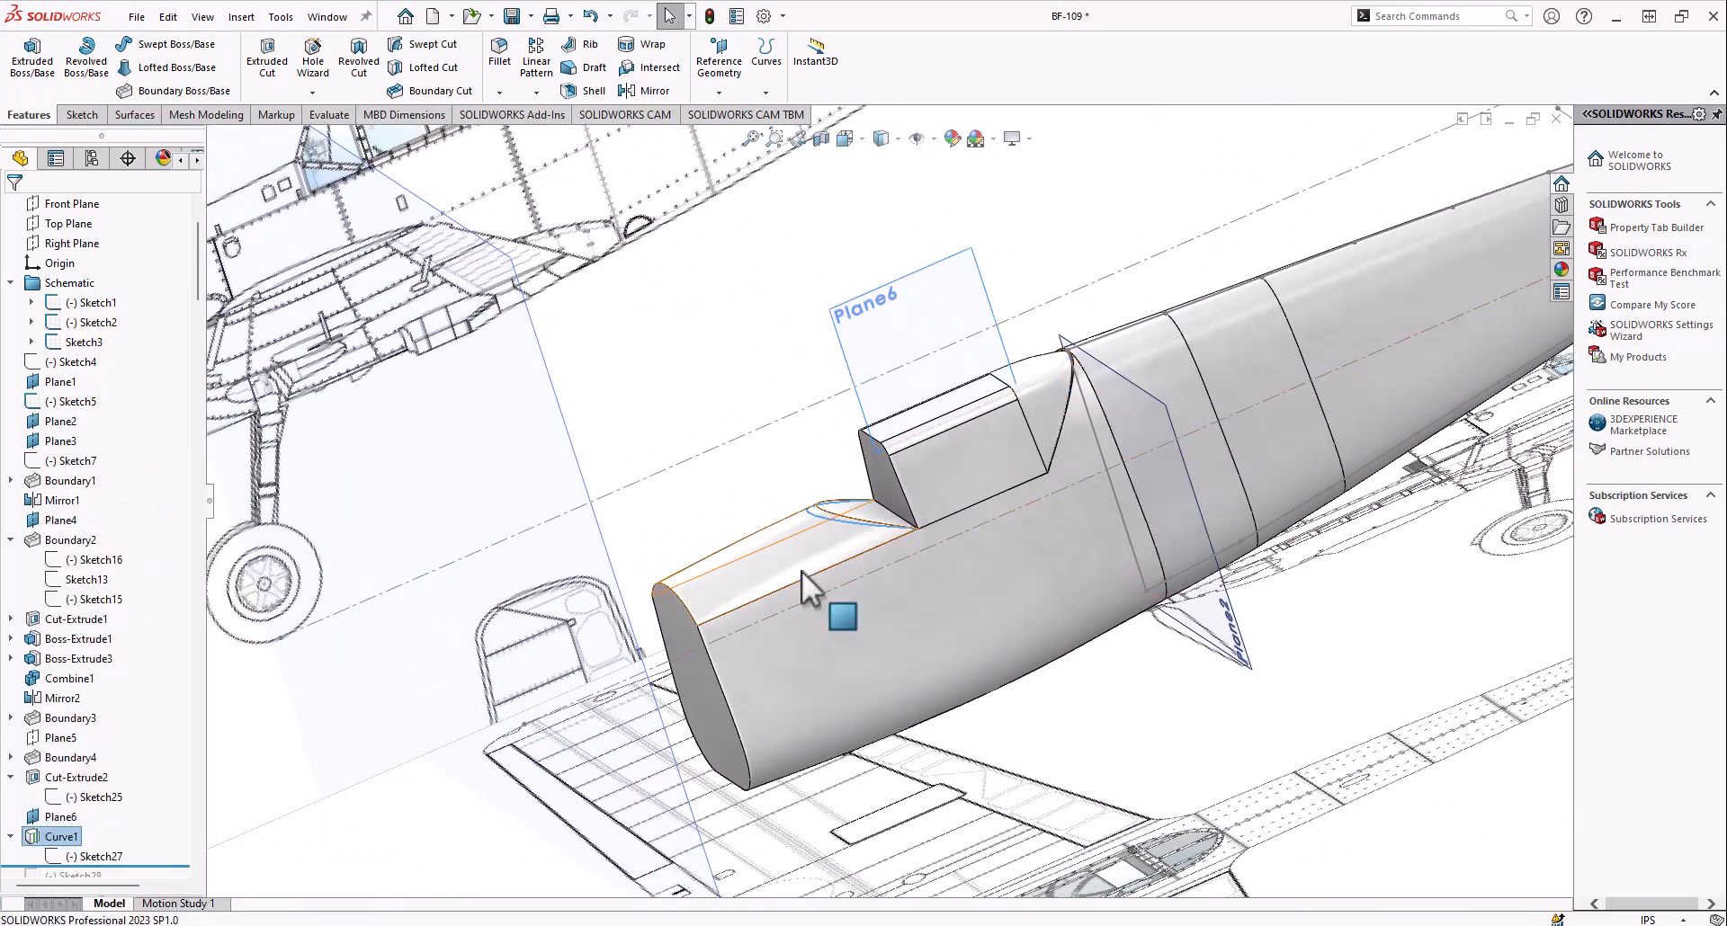
Examine Curve1 where it wraps over the angled cut between the nose and the cockpit block
{"action": "scroll", "coordinate": [850, 532], "scroll_direction": "down", "scroll_amount": 5}
{"action": "left_click", "coordinate": [807, 521]}
{"action": "left_click", "coordinate": [801, 522]}
{"action": "middle_click_drag", "start_coordinate": [798, 536], "coordinate": [867, 585]}
{"action": "middle_click_drag", "start_coordinate": [405, 768], "coordinate": [680, 648]}
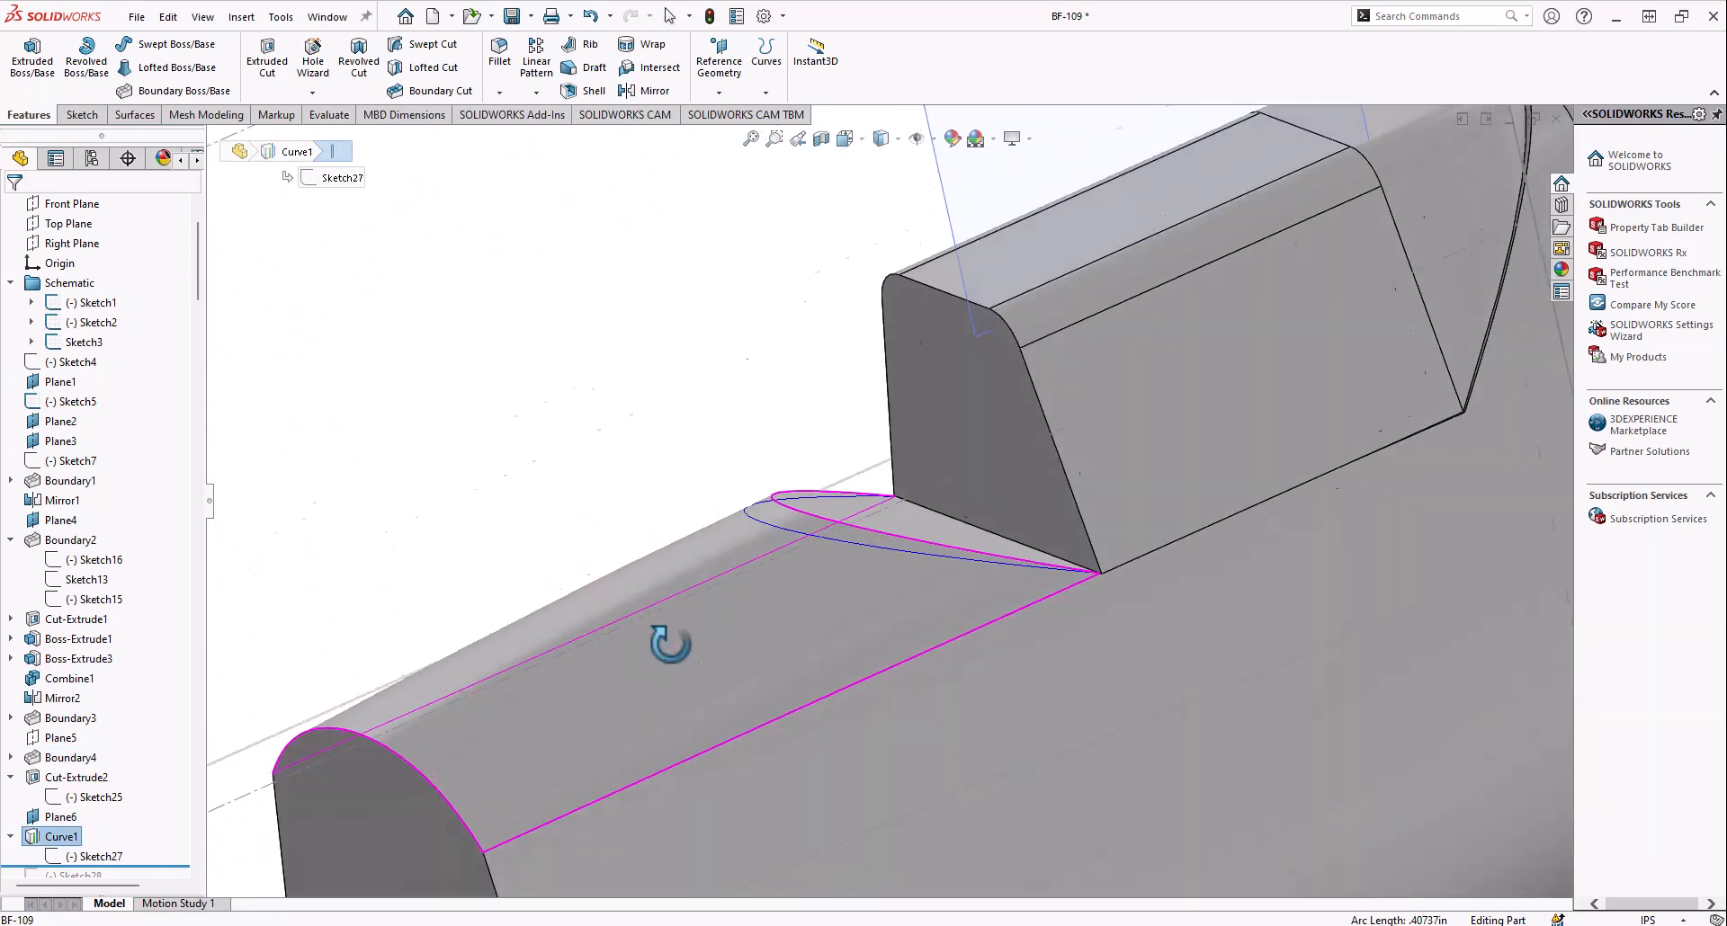
{"action": "scroll", "coordinate": [641, 625], "scroll_direction": "up", "scroll_amount": 4}
{"action": "scroll", "coordinate": [752, 608], "scroll_direction": "up", "scroll_amount": 3}
{"action": "middle_click_drag", "start_coordinate": [756, 609], "coordinate": [833, 636]}
Roll the history forward to include Sketch28 and make the sketch visible
{"action": "scroll", "coordinate": [121, 789], "scroll_direction": "down", "scroll_amount": 3}
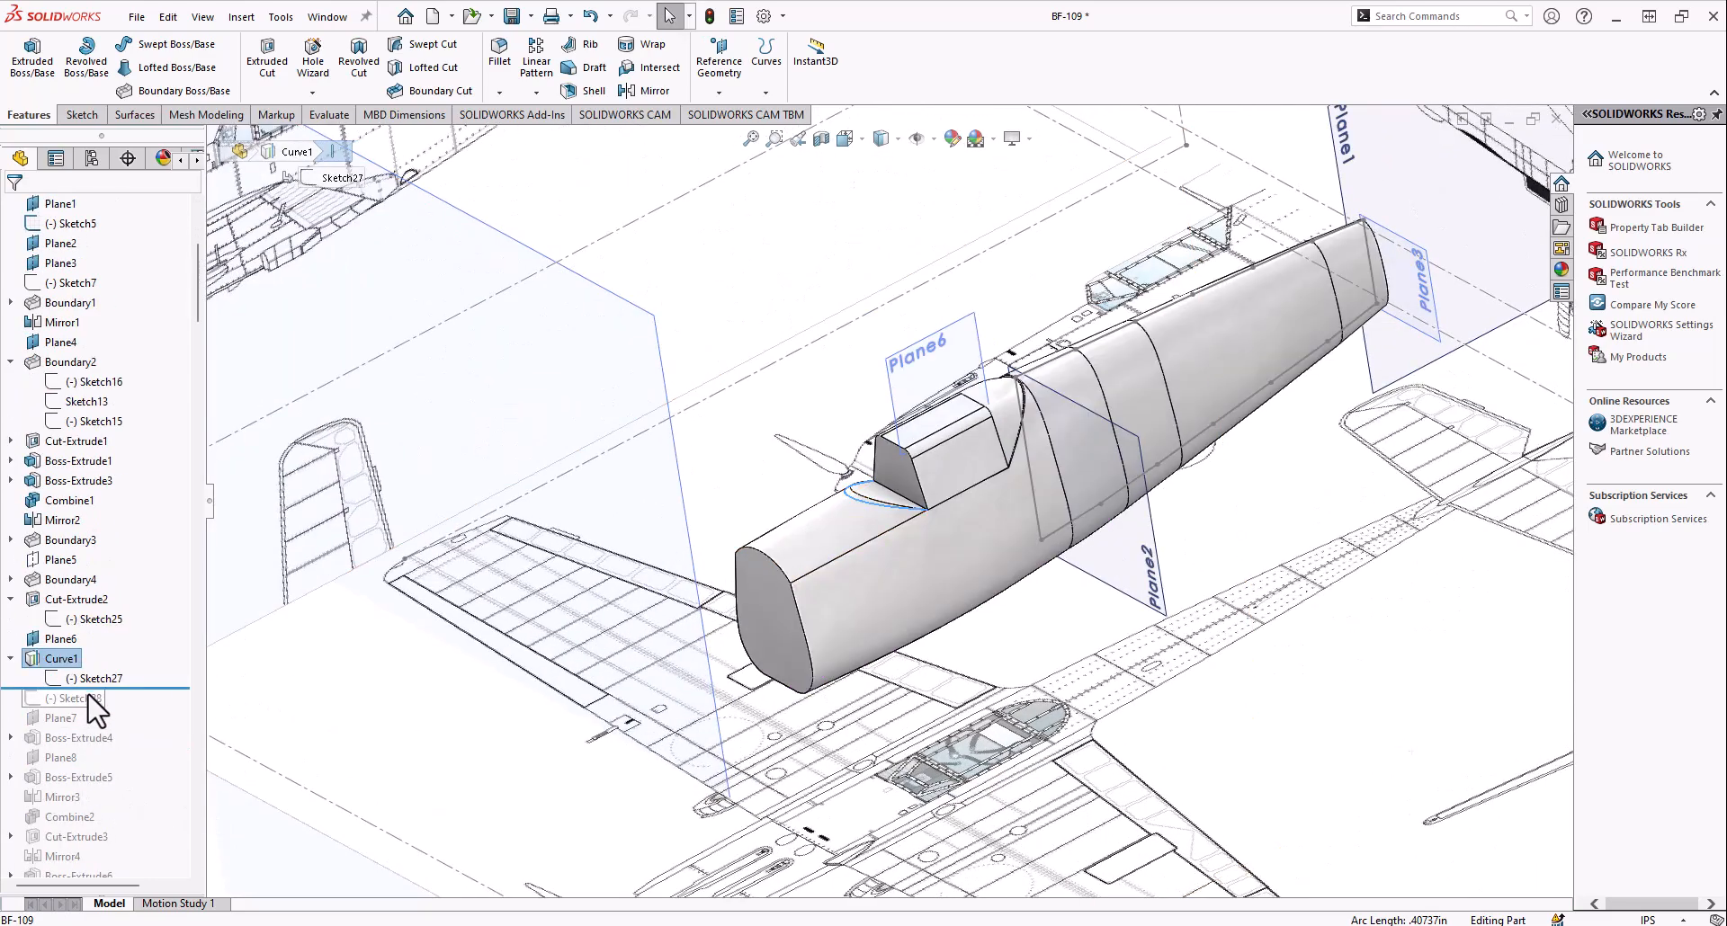
{"action": "scroll", "coordinate": [906, 503], "scroll_direction": "down", "scroll_amount": 7}
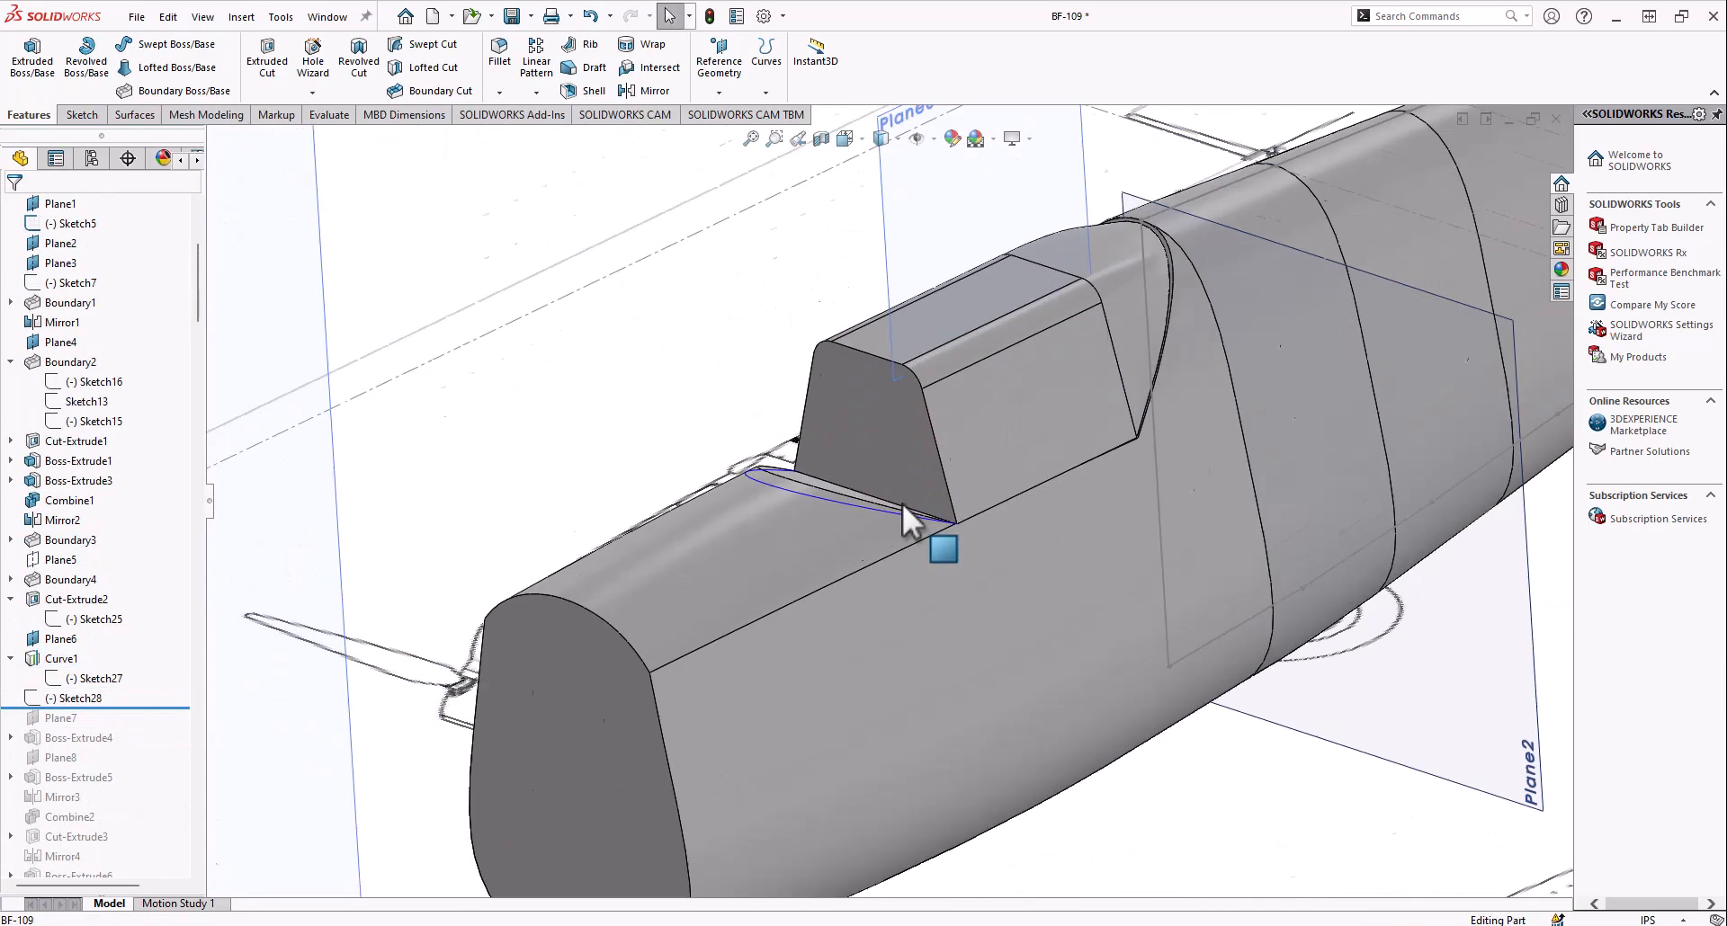
{"action": "right_click", "coordinate": [74, 702]}
{"action": "left_click", "coordinate": [90, 527]}
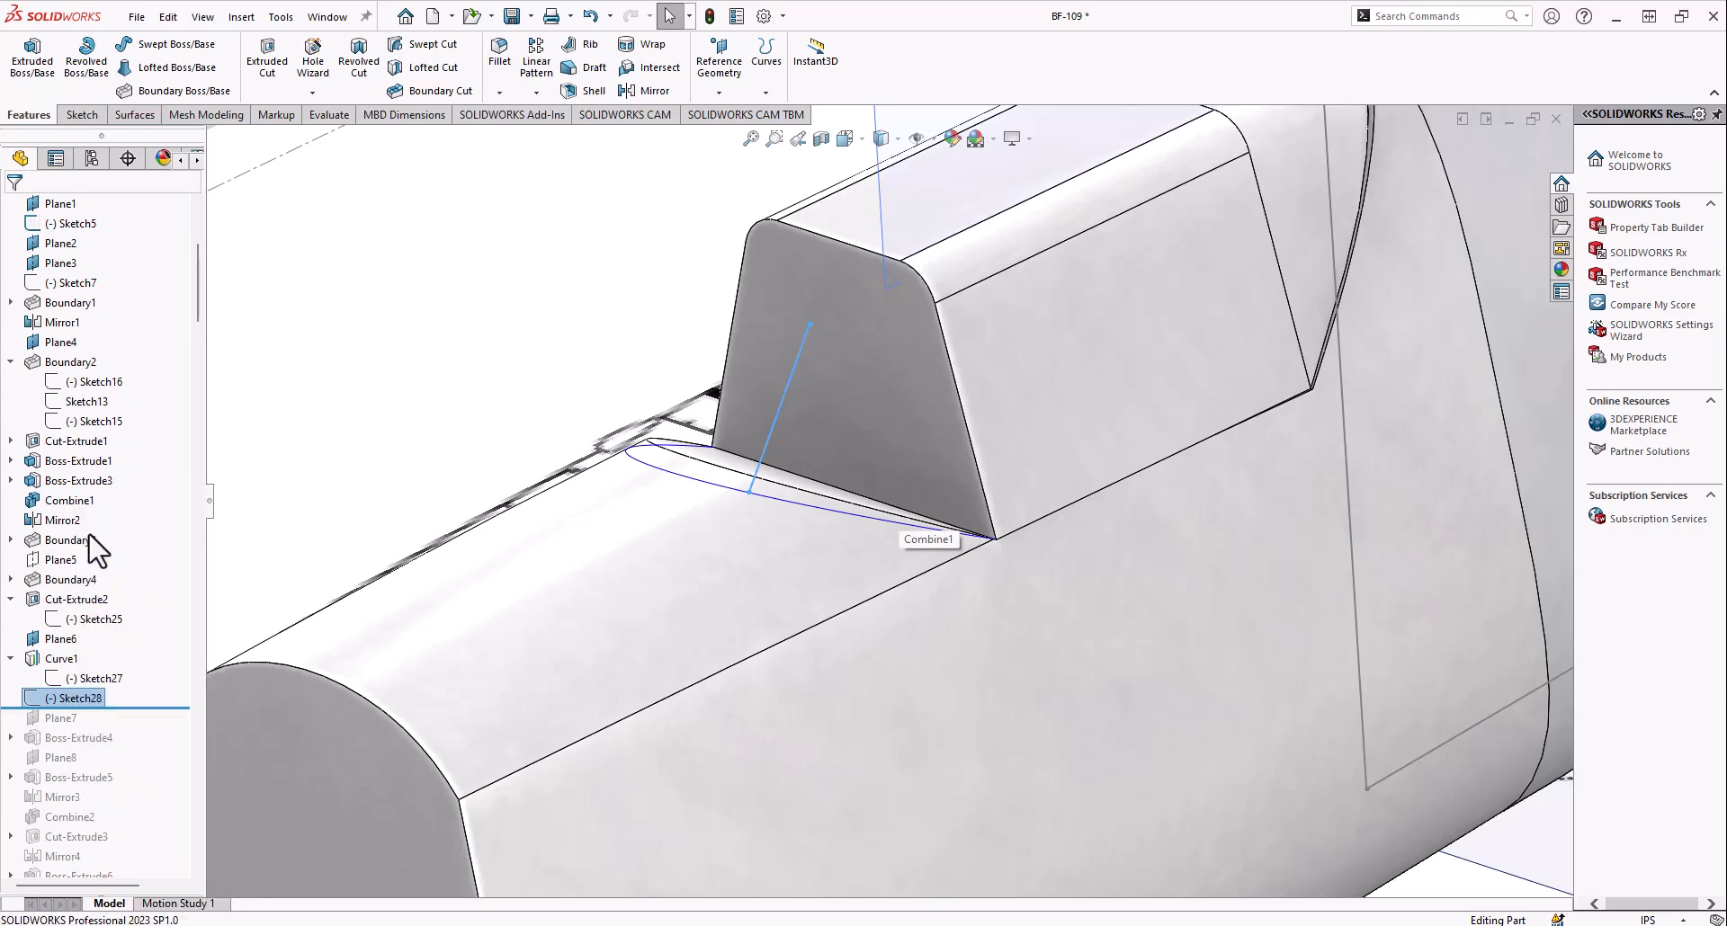
Examine Sketch28's slanted line where it meets Curve1, opening the sketch for editing and leaving it without changes
{"action": "middle_click", "coordinate": [817, 573]}
{"action": "mouse_move", "coordinate": [817, 573]}
{"action": "middle_mouse_down"}
{"action": "mouse_move", "coordinate": [844, 497]}
{"action": "mouse_move", "coordinate": [725, 383]}
{"action": "middle_mouse_up"}
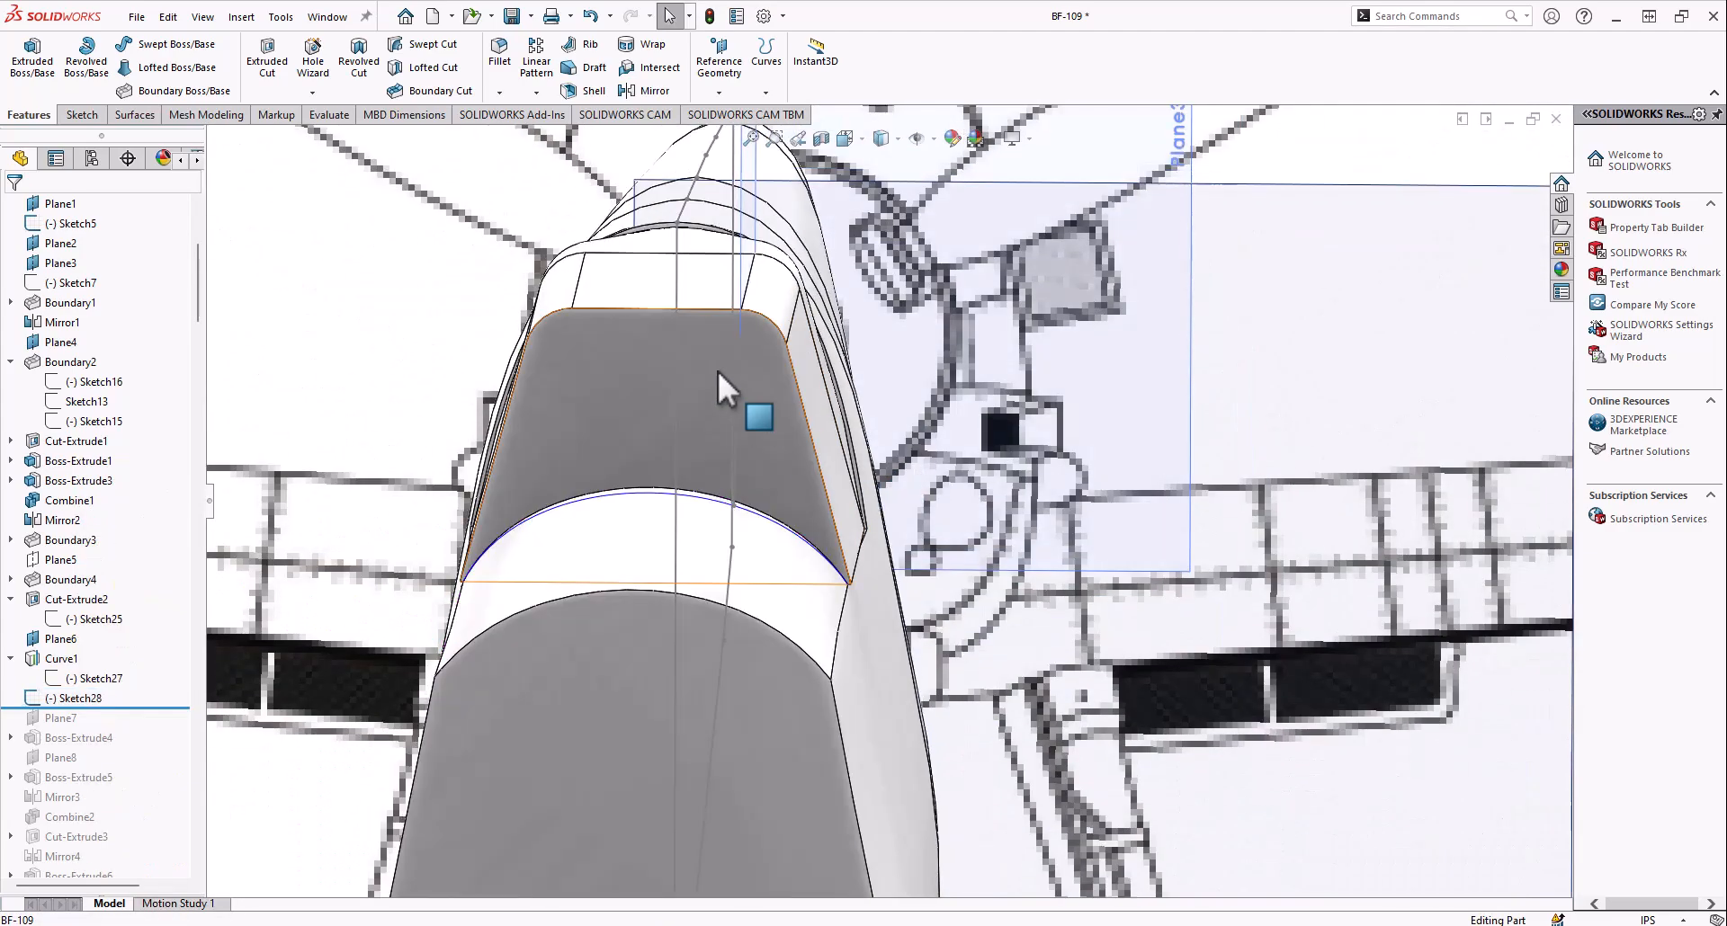
{"action": "middle_click_drag", "start_coordinate": [738, 293], "coordinate": [586, 331]}
{"action": "scroll", "coordinate": [434, 608], "scroll_direction": "down", "scroll_amount": 6}
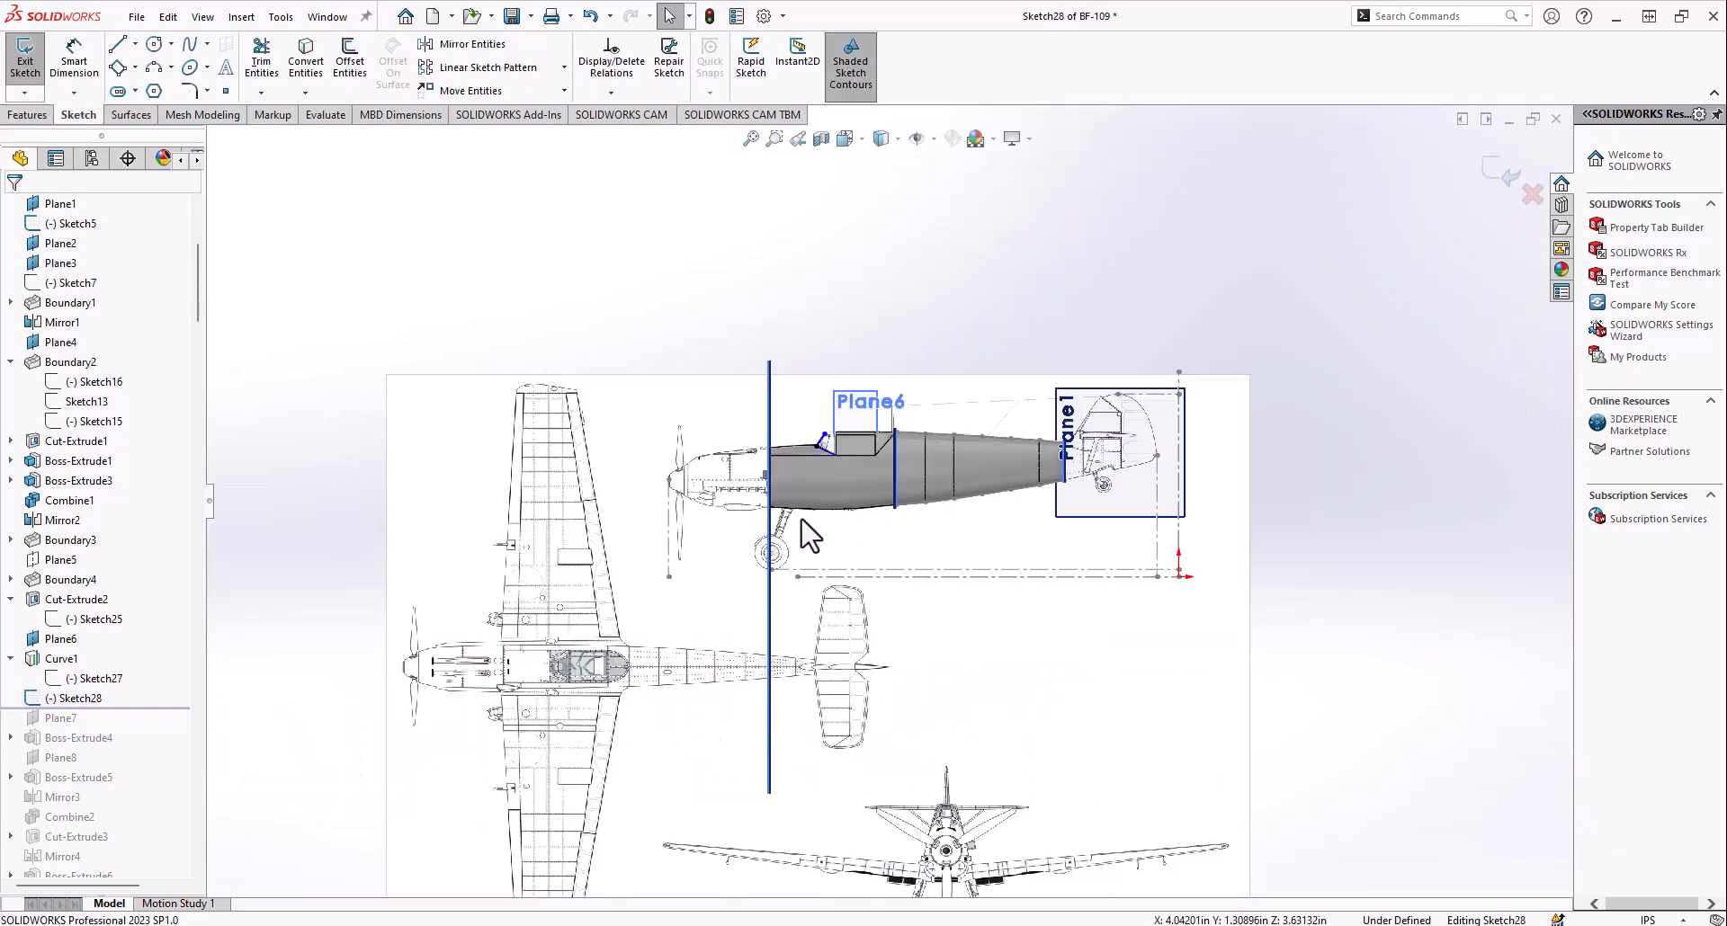
{"action": "scroll", "coordinate": [809, 532], "scroll_direction": "down", "scroll_amount": 8}
{"action": "scroll", "coordinate": [823, 553], "scroll_direction": "up", "scroll_amount": 2}
{"action": "mouse_move", "coordinate": [809, 489]}
{"action": "middle_mouse_down"}
{"action": "mouse_move", "coordinate": [892, 514]}
{"action": "mouse_move", "coordinate": [790, 498]}
{"action": "mouse_move", "coordinate": [858, 486]}
{"action": "middle_mouse_up"}
{"action": "scroll", "coordinate": [845, 484], "scroll_direction": "down", "scroll_amount": 3}
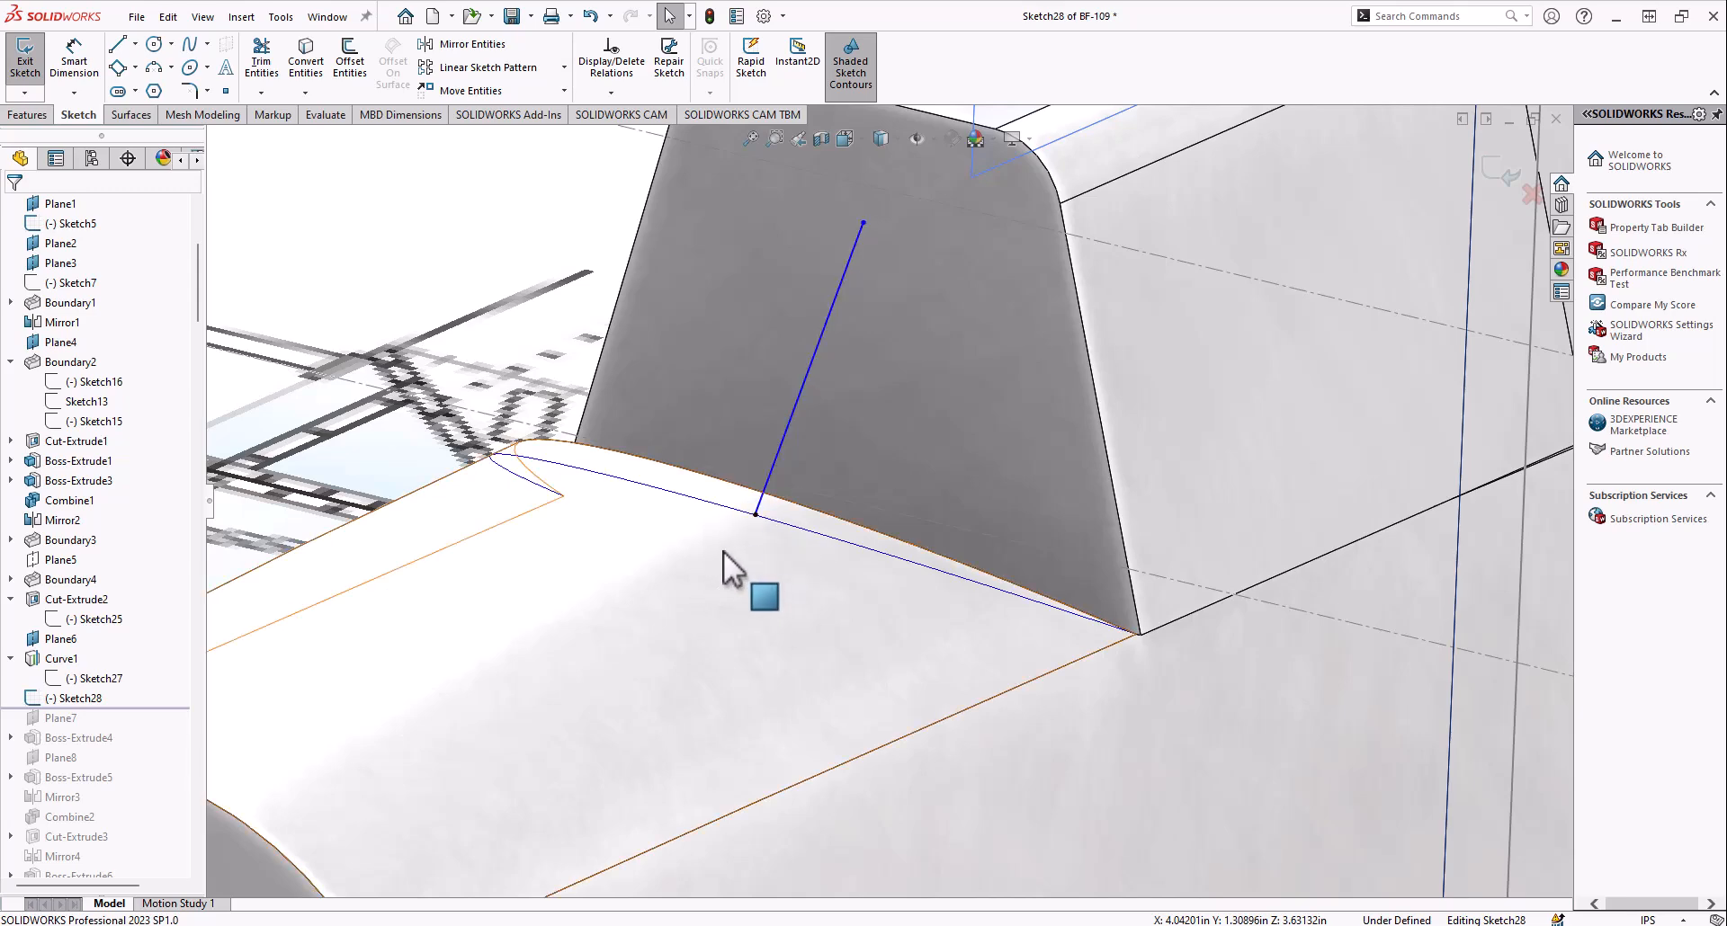
{"action": "scroll", "coordinate": [730, 553], "scroll_direction": "up", "scroll_amount": 5}
{"action": "middle_click_drag", "start_coordinate": [792, 486], "coordinate": [720, 521]}
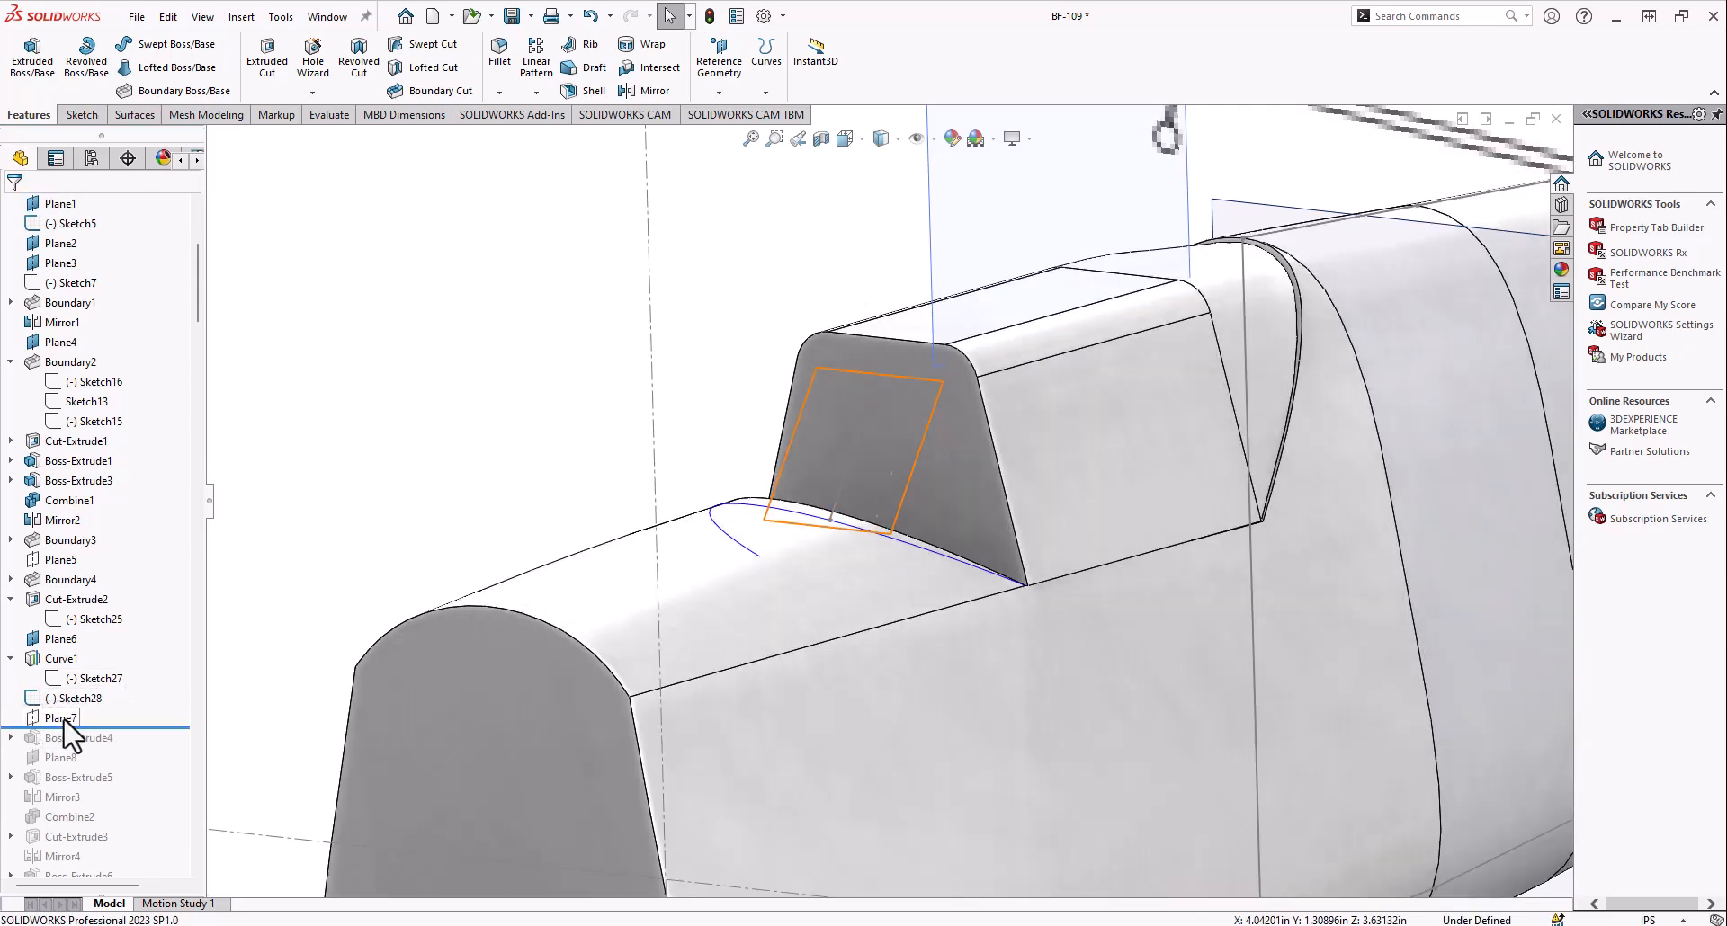
Show Plane7, included in the rolled-forward history, and view its tilt in front of the cockpit block
{"action": "right_click", "coordinate": [65, 718]}
{"action": "left_click", "coordinate": [108, 499]}
{"action": "middle_click_drag", "start_coordinate": [843, 477], "coordinate": [813, 563]}
{"action": "scroll", "coordinate": [813, 563], "scroll_direction": "up", "scroll_amount": 5}
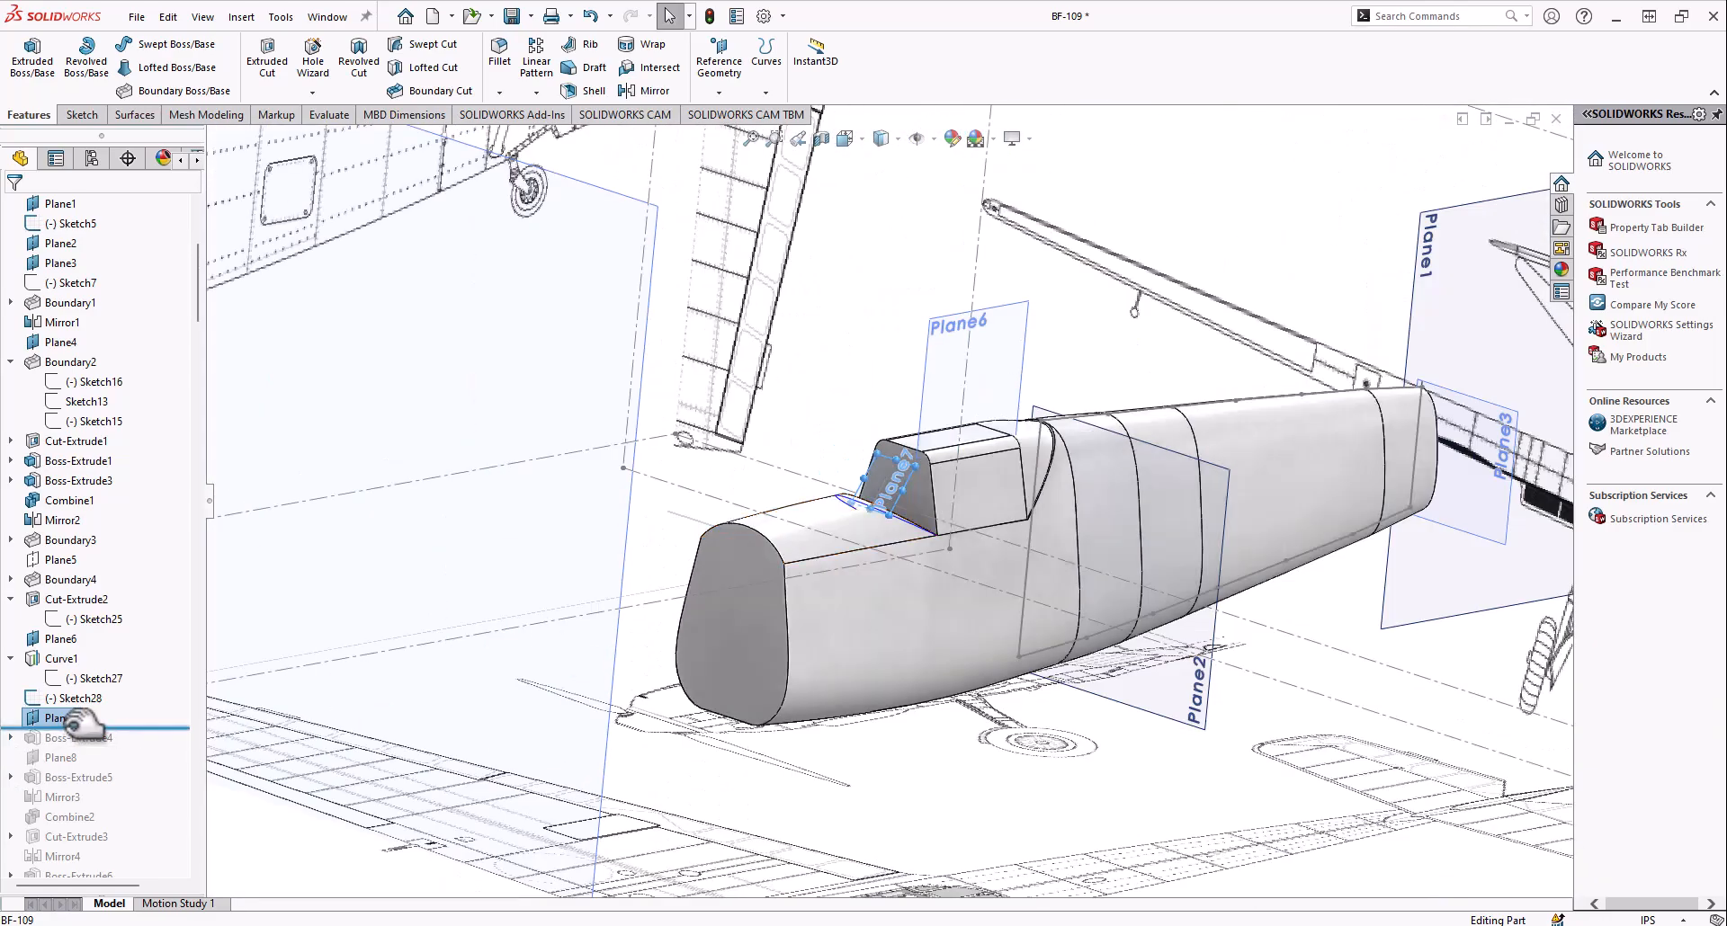
Roll the history forward to include Boss-Extrude4 and examine the slanted windshield block at Plane7
{"action": "scroll", "coordinate": [910, 520], "scroll_direction": "down", "scroll_amount": 5}
{"action": "middle_click_drag", "start_coordinate": [910, 520], "coordinate": [1007, 666]}
{"action": "scroll", "coordinate": [899, 472], "scroll_direction": "up", "scroll_amount": 6}
{"action": "scroll", "coordinate": [1215, 610], "scroll_direction": "down", "scroll_amount": 6}
{"action": "scroll", "coordinate": [1216, 610], "scroll_direction": "down", "scroll_amount": 2}
{"action": "scroll", "coordinate": [1081, 591], "scroll_direction": "up", "scroll_amount": 5}
{"action": "scroll", "coordinate": [1035, 627], "scroll_direction": "up", "scroll_amount": 1}
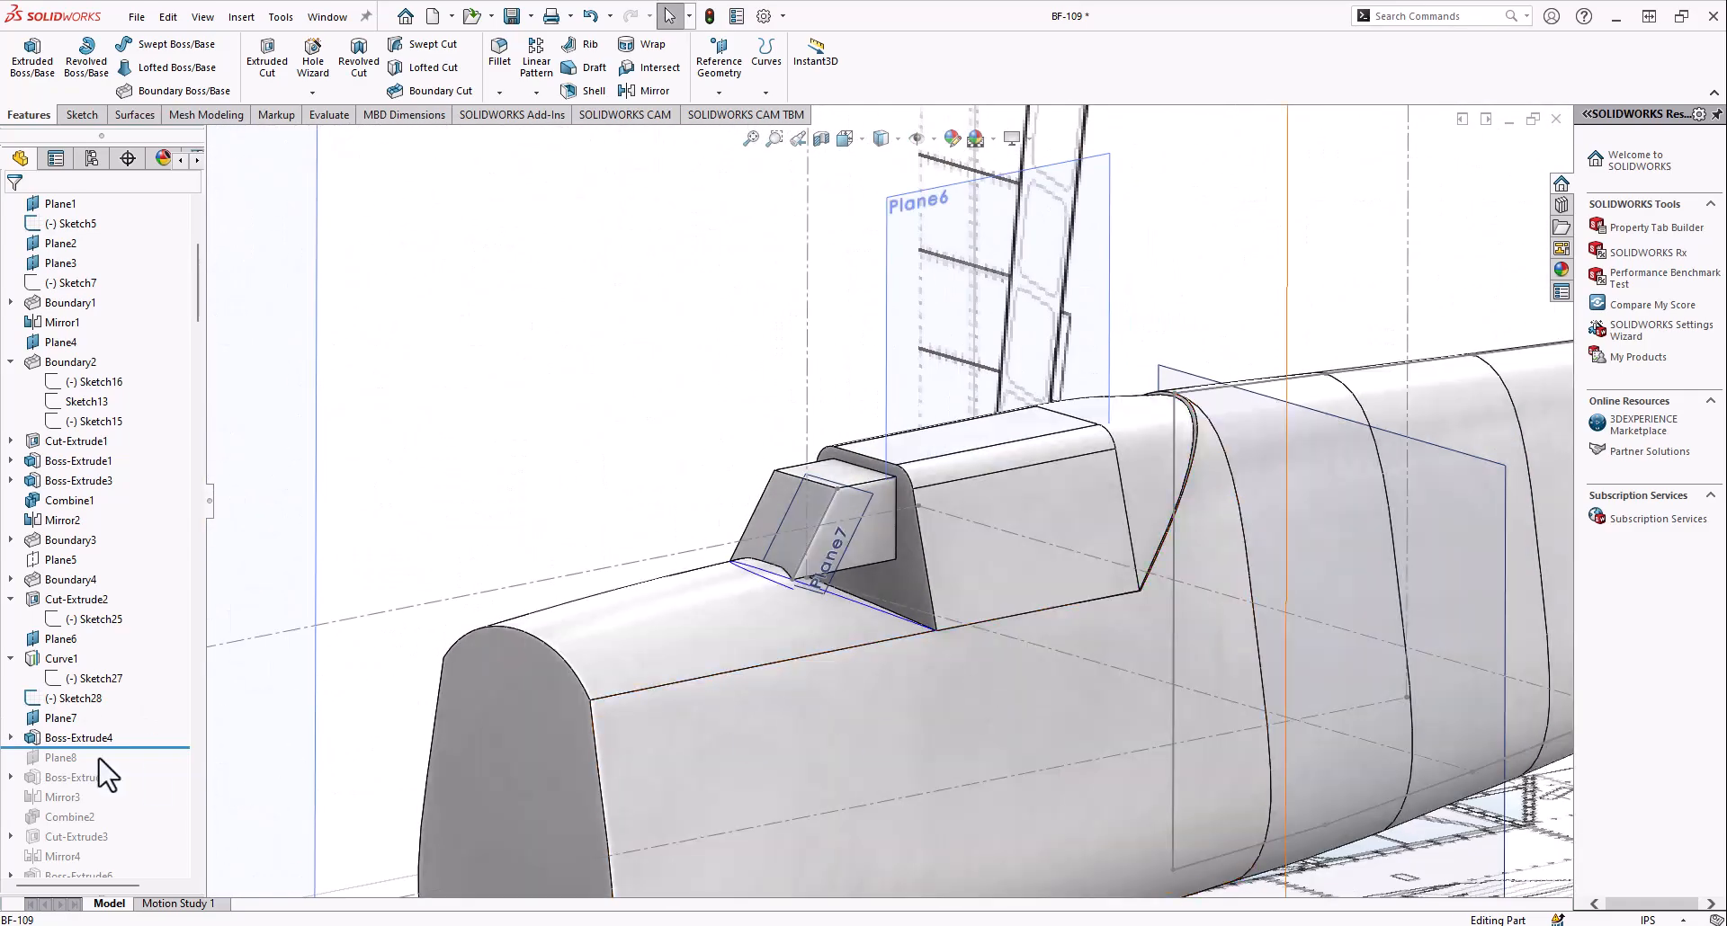
Include Plane8 in the rolled-forward history, show it, and examine its position beside the windshield block
{"action": "left_click_drag", "start_coordinate": [76, 763], "coordinate": [56, 768]}
{"action": "right_click", "coordinate": [52, 758]}
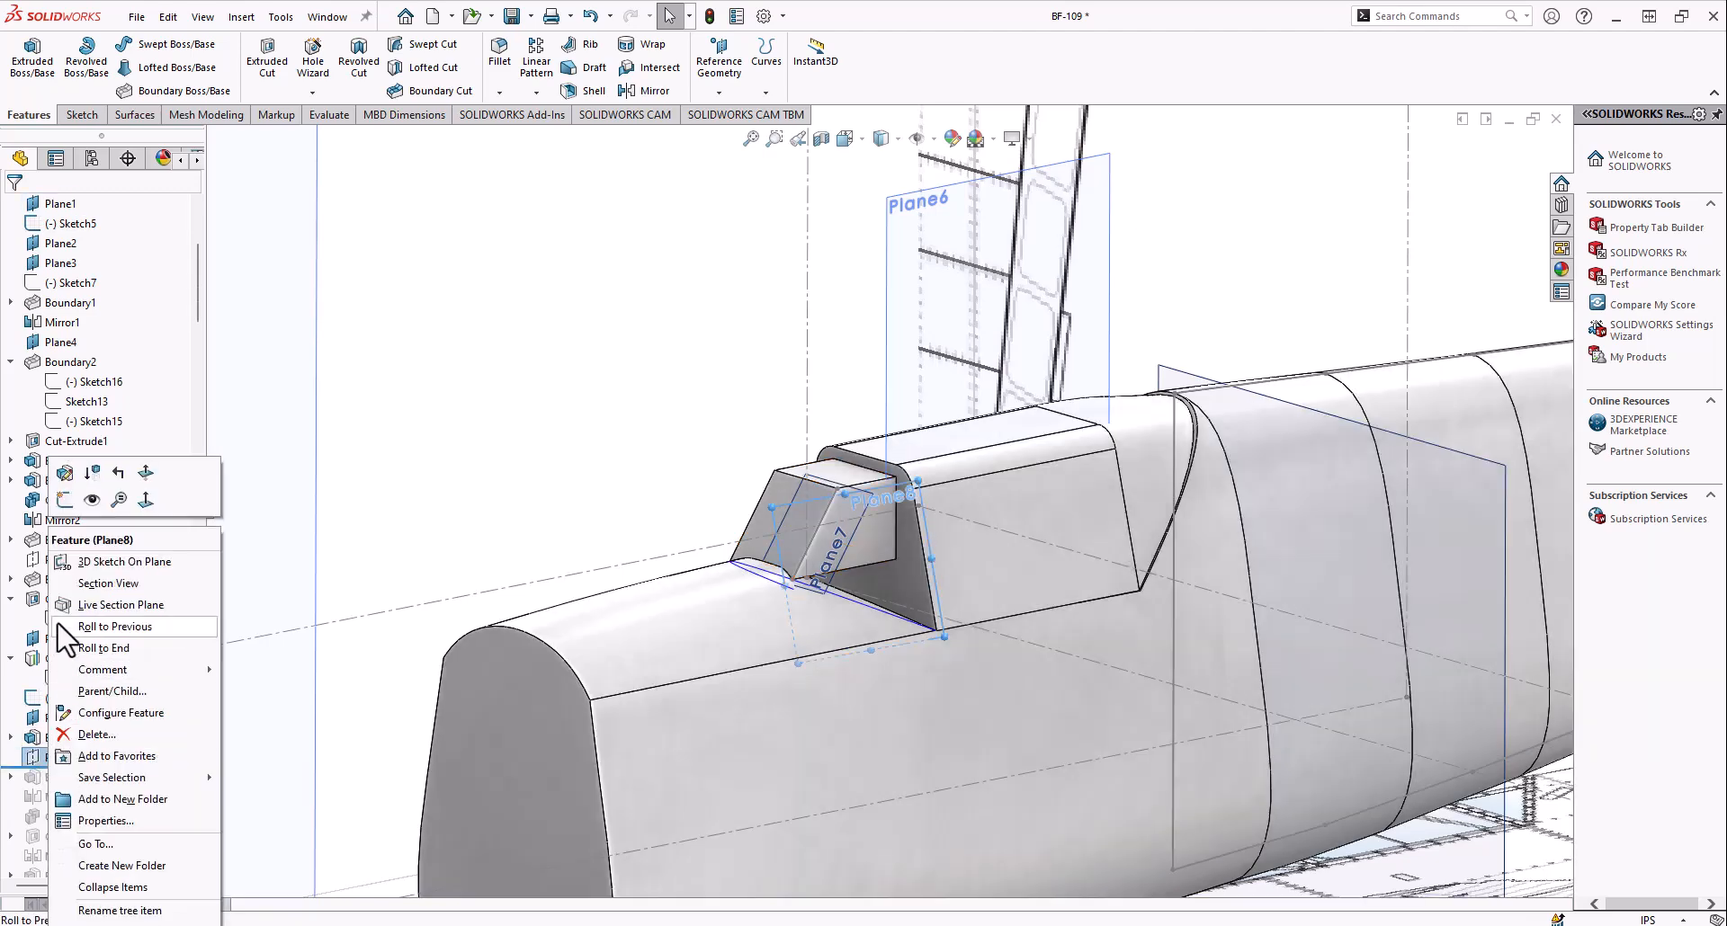
{"action": "left_click", "coordinate": [85, 509]}
{"action": "middle_click_drag", "start_coordinate": [998, 577], "coordinate": [1093, 567]}
{"action": "scroll", "coordinate": [930, 551], "scroll_direction": "down", "scroll_amount": 4}
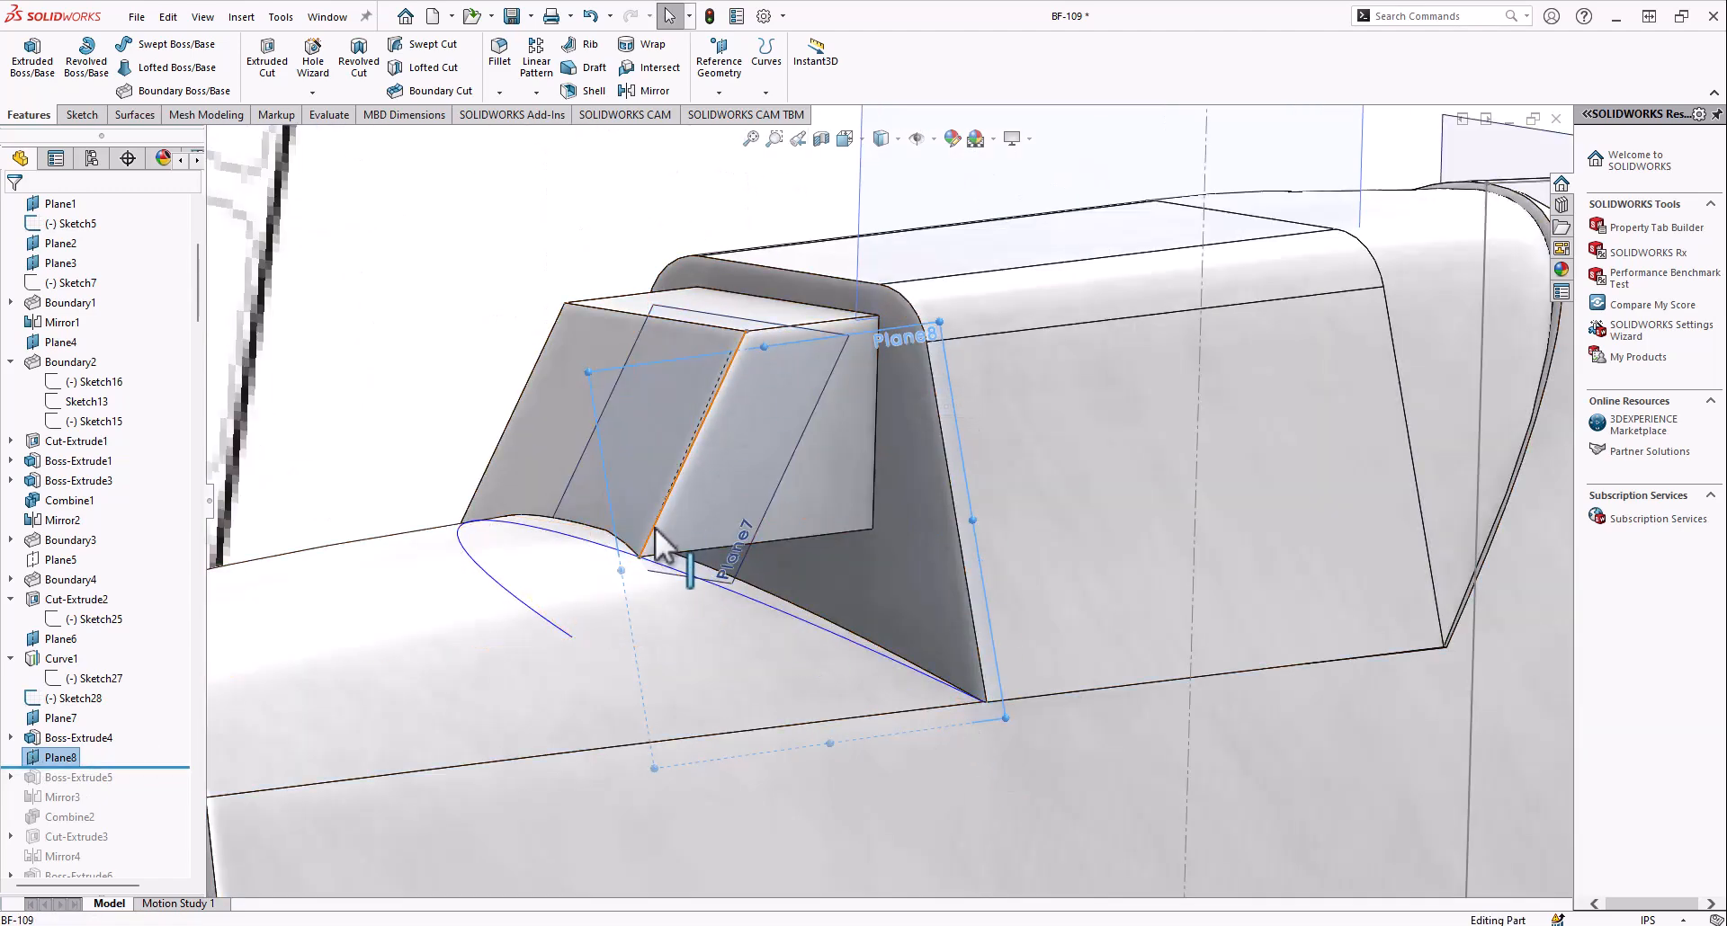
Open Plane8's definition, examine its edge and vertex references beside the windshield block, and close the definition
{"action": "right_click", "coordinate": [41, 760]}
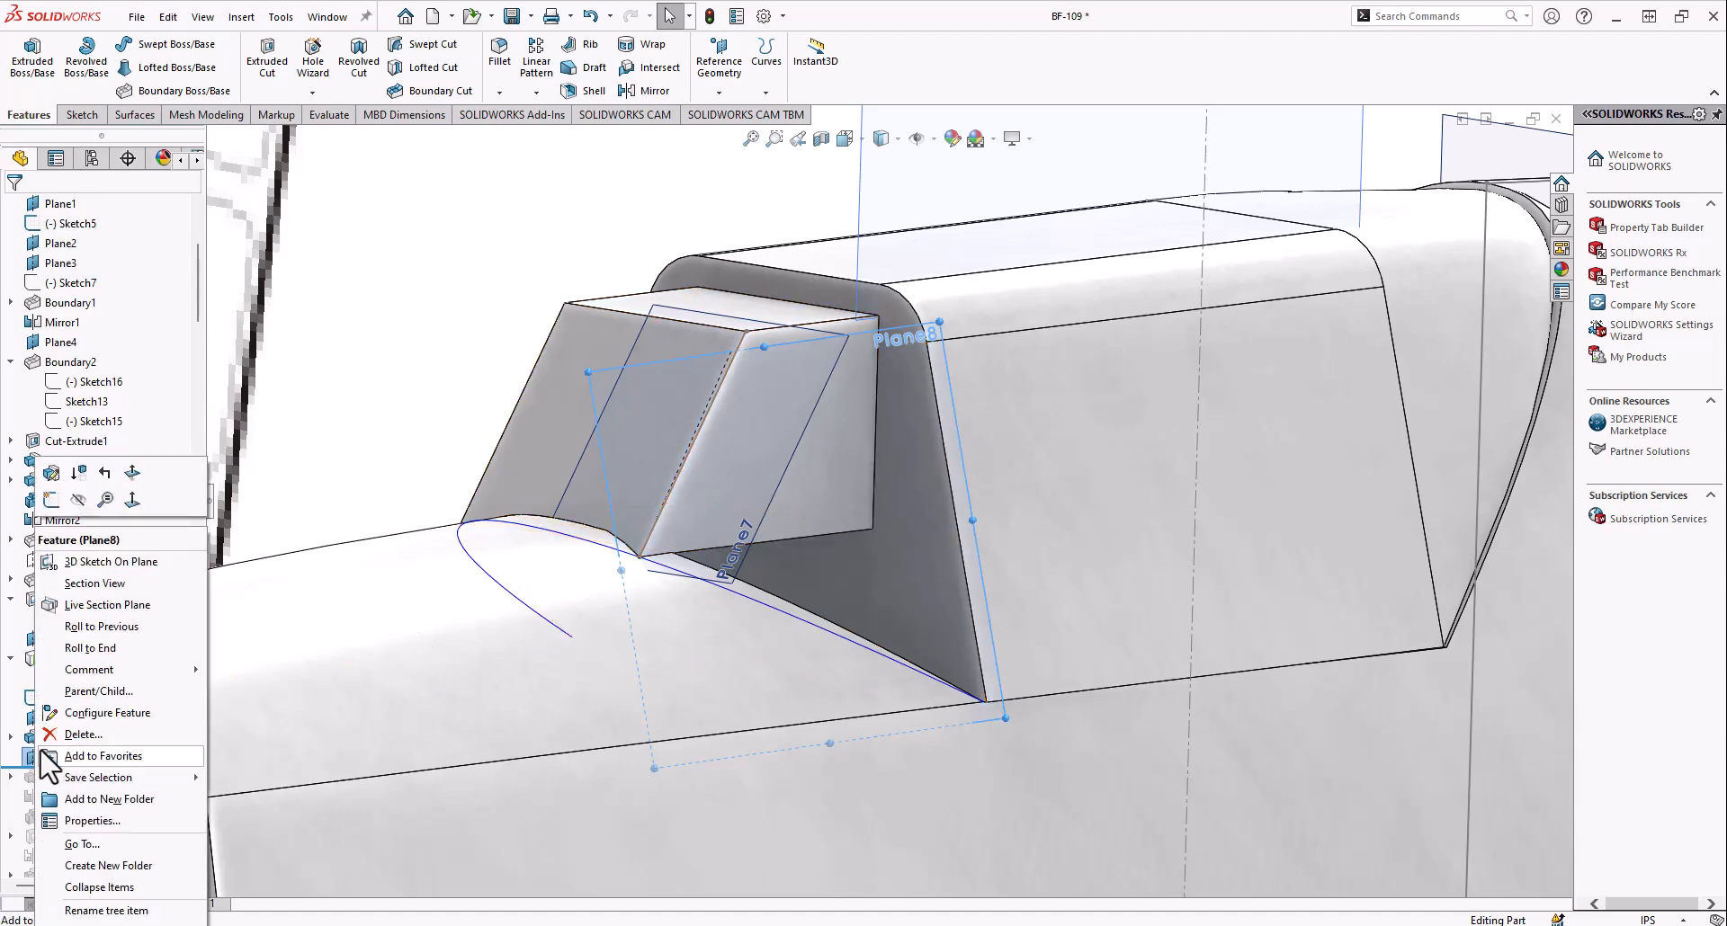
{"action": "left_click", "coordinate": [65, 478]}
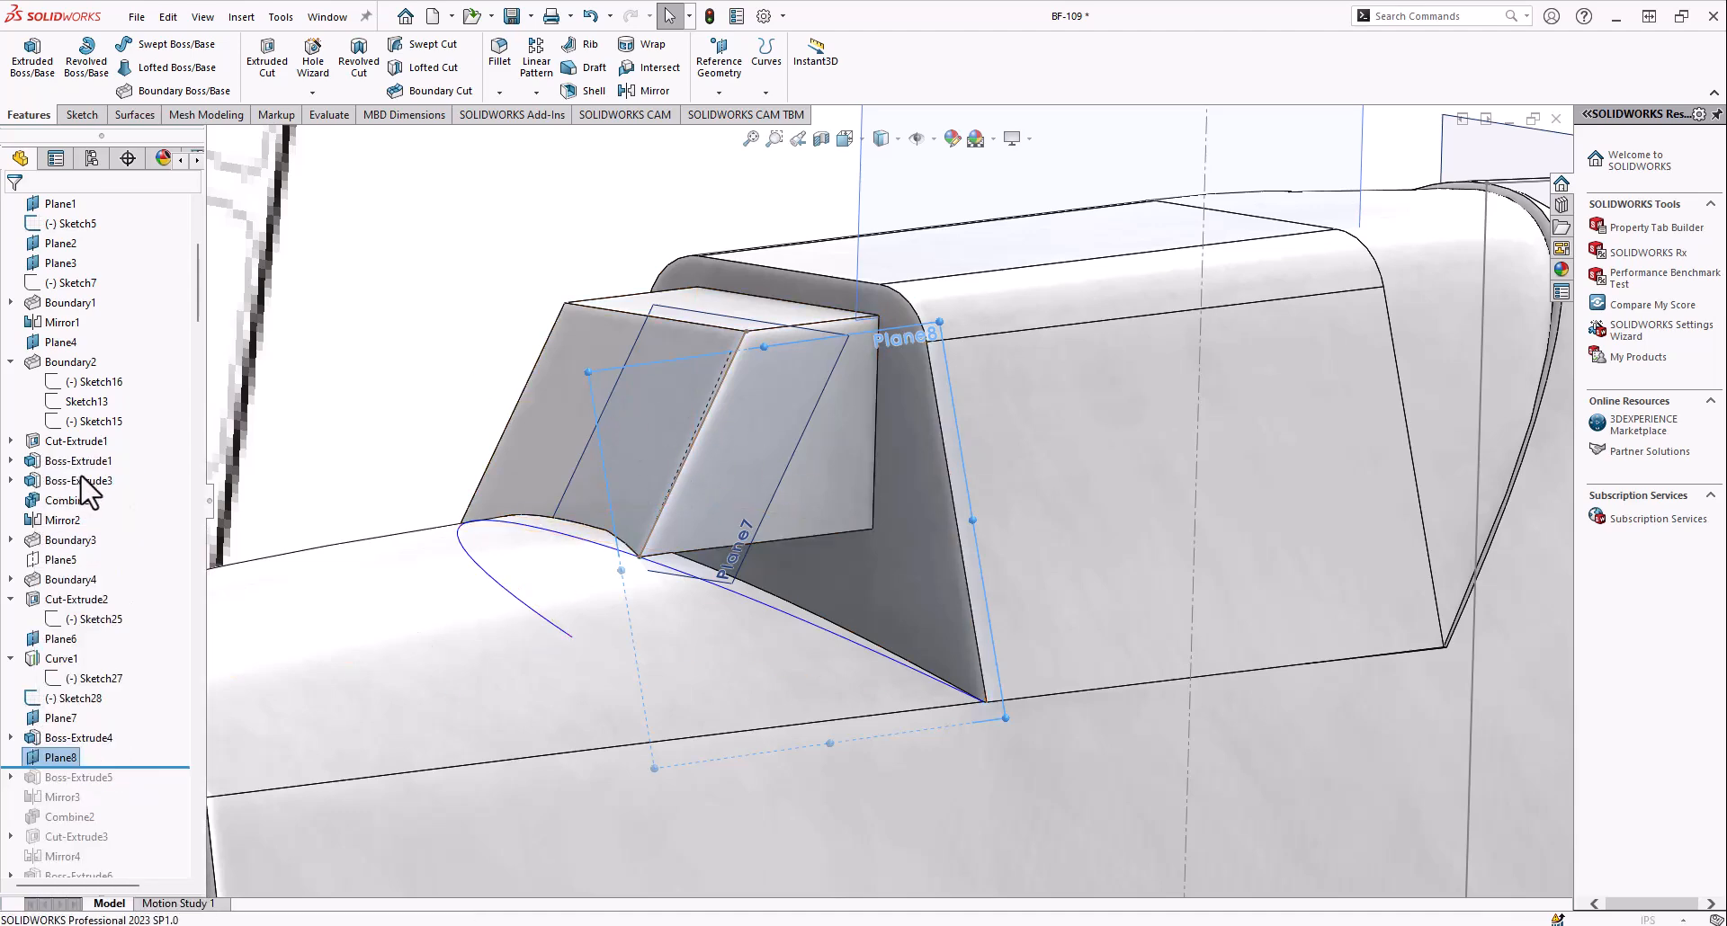
{"action": "scroll", "coordinate": [947, 547], "scroll_direction": "down", "scroll_amount": 5}
{"action": "scroll", "coordinate": [952, 540], "scroll_direction": "up", "scroll_amount": 10}
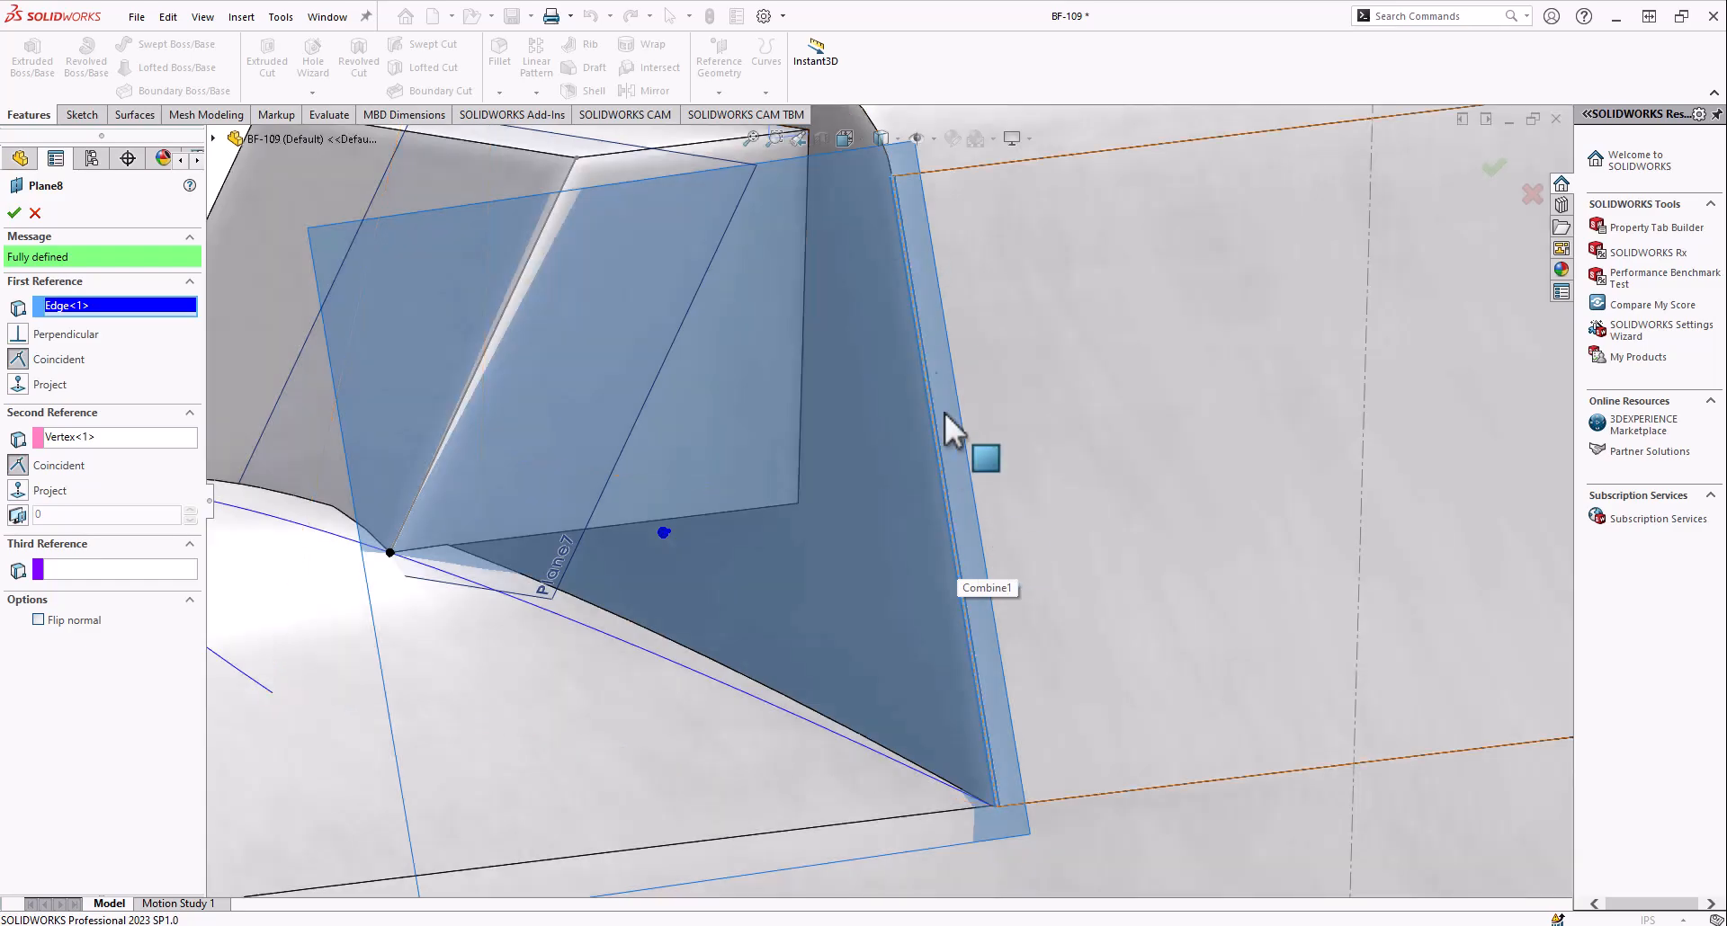
{"action": "scroll", "coordinate": [764, 556], "scroll_direction": "down", "scroll_amount": 5}
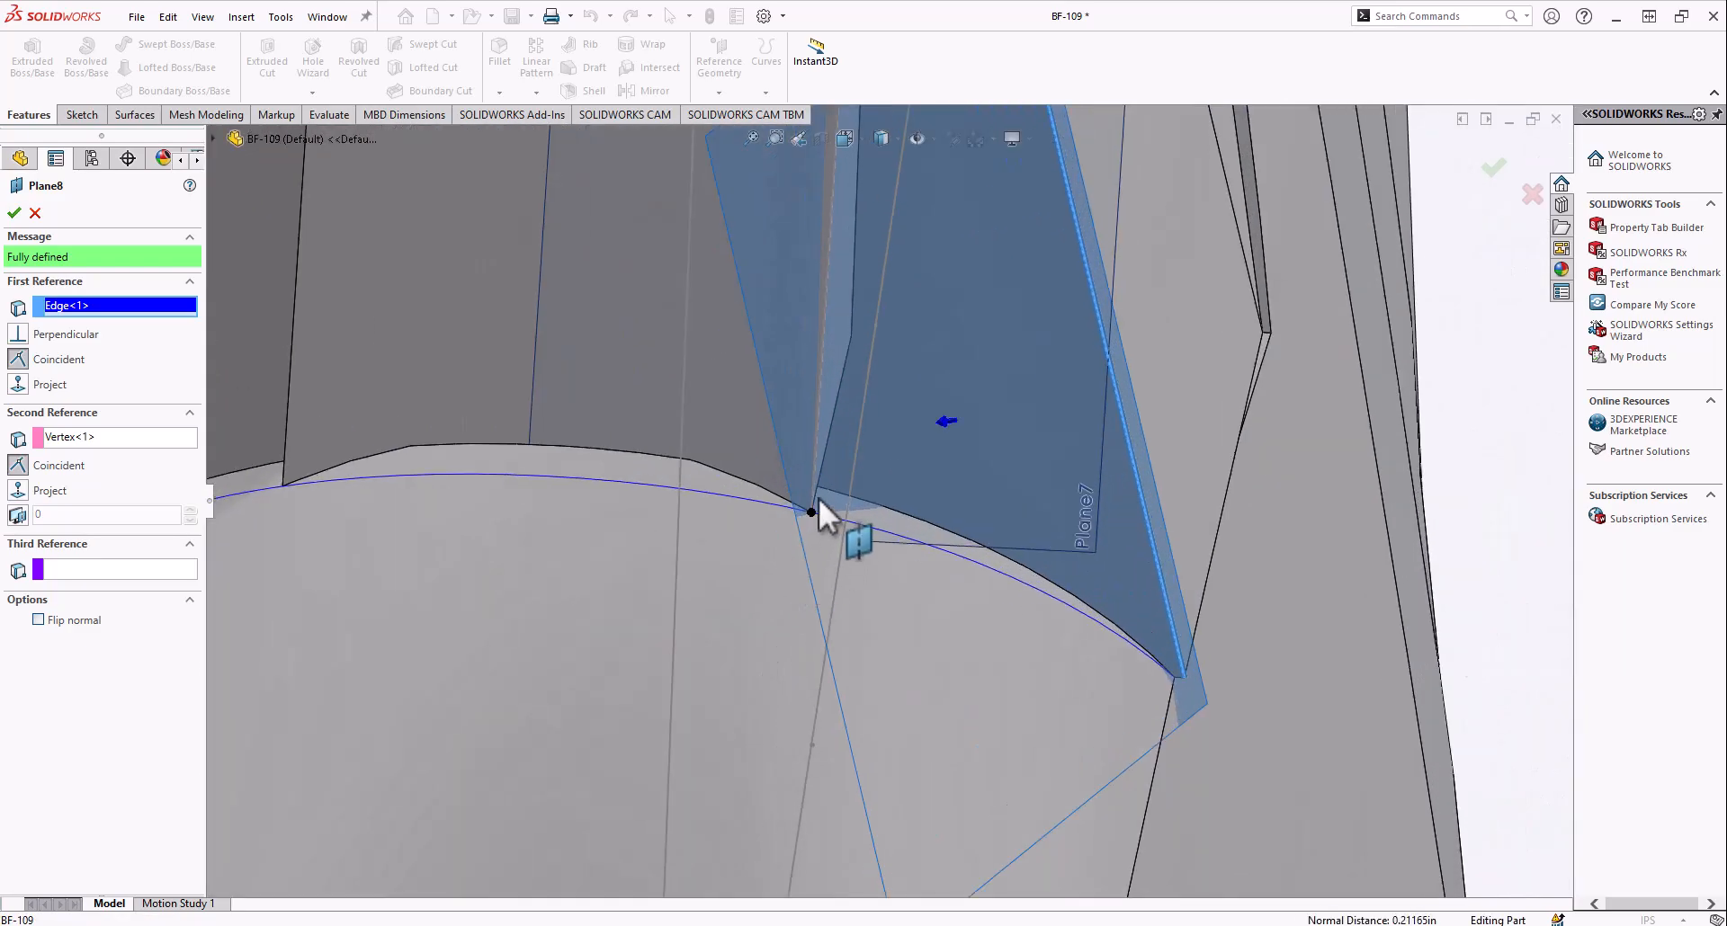
{"action": "scroll", "coordinate": [815, 509], "scroll_direction": "up", "scroll_amount": 5}
{"action": "middle_click_drag", "start_coordinate": [814, 509], "coordinate": [857, 396]}
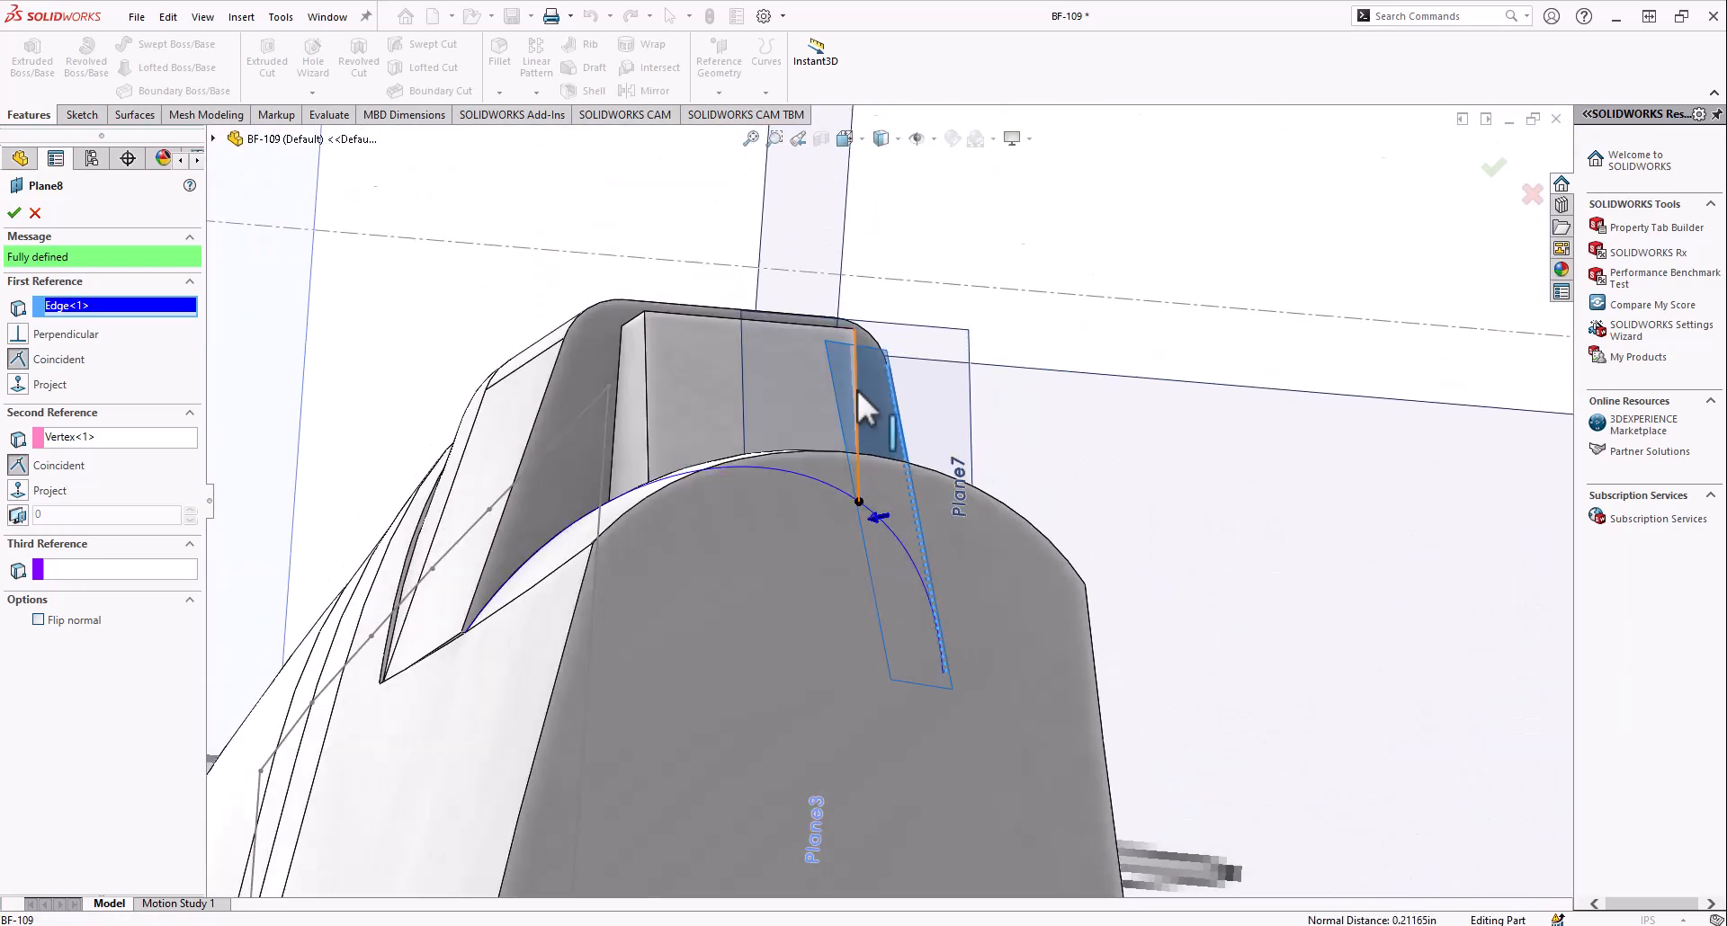
{"action": "scroll", "coordinate": [850, 245], "scroll_direction": "down", "scroll_amount": 5}
{"action": "scroll", "coordinate": [876, 710], "scroll_direction": "up", "scroll_amount": 5}
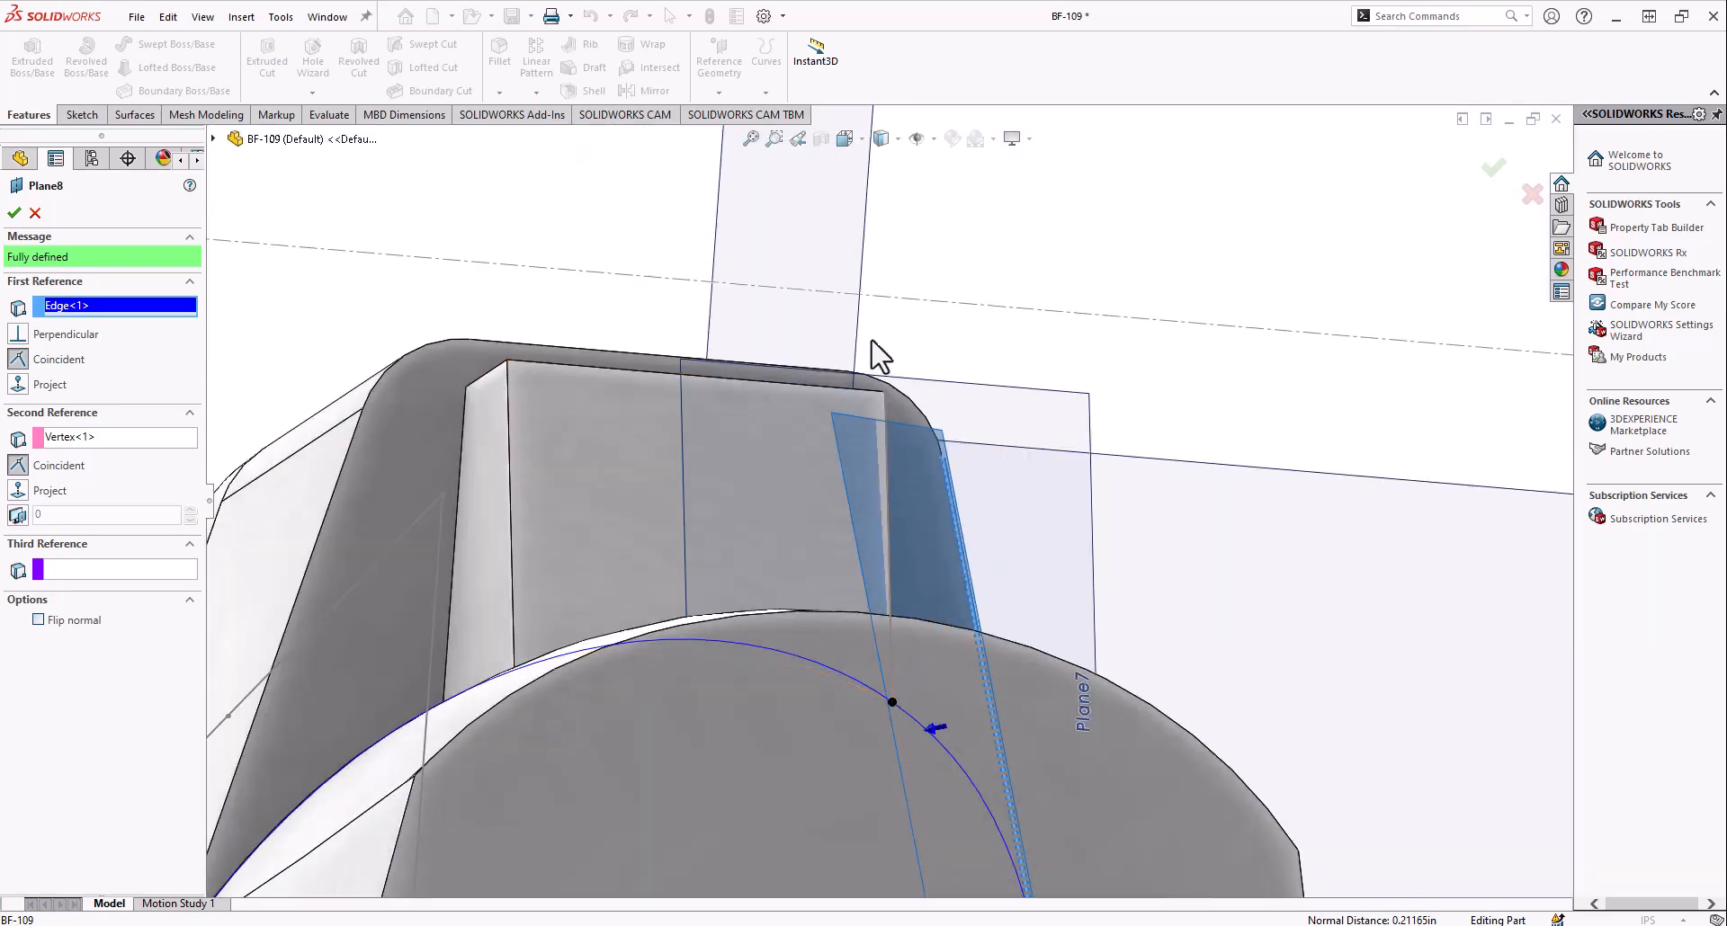
{"action": "scroll", "coordinate": [874, 430], "scroll_direction": "down", "scroll_amount": 2}
{"action": "middle_click_drag", "start_coordinate": [885, 439], "coordinate": [855, 478]}
{"action": "scroll", "coordinate": [857, 493], "scroll_direction": "up", "scroll_amount": 5}
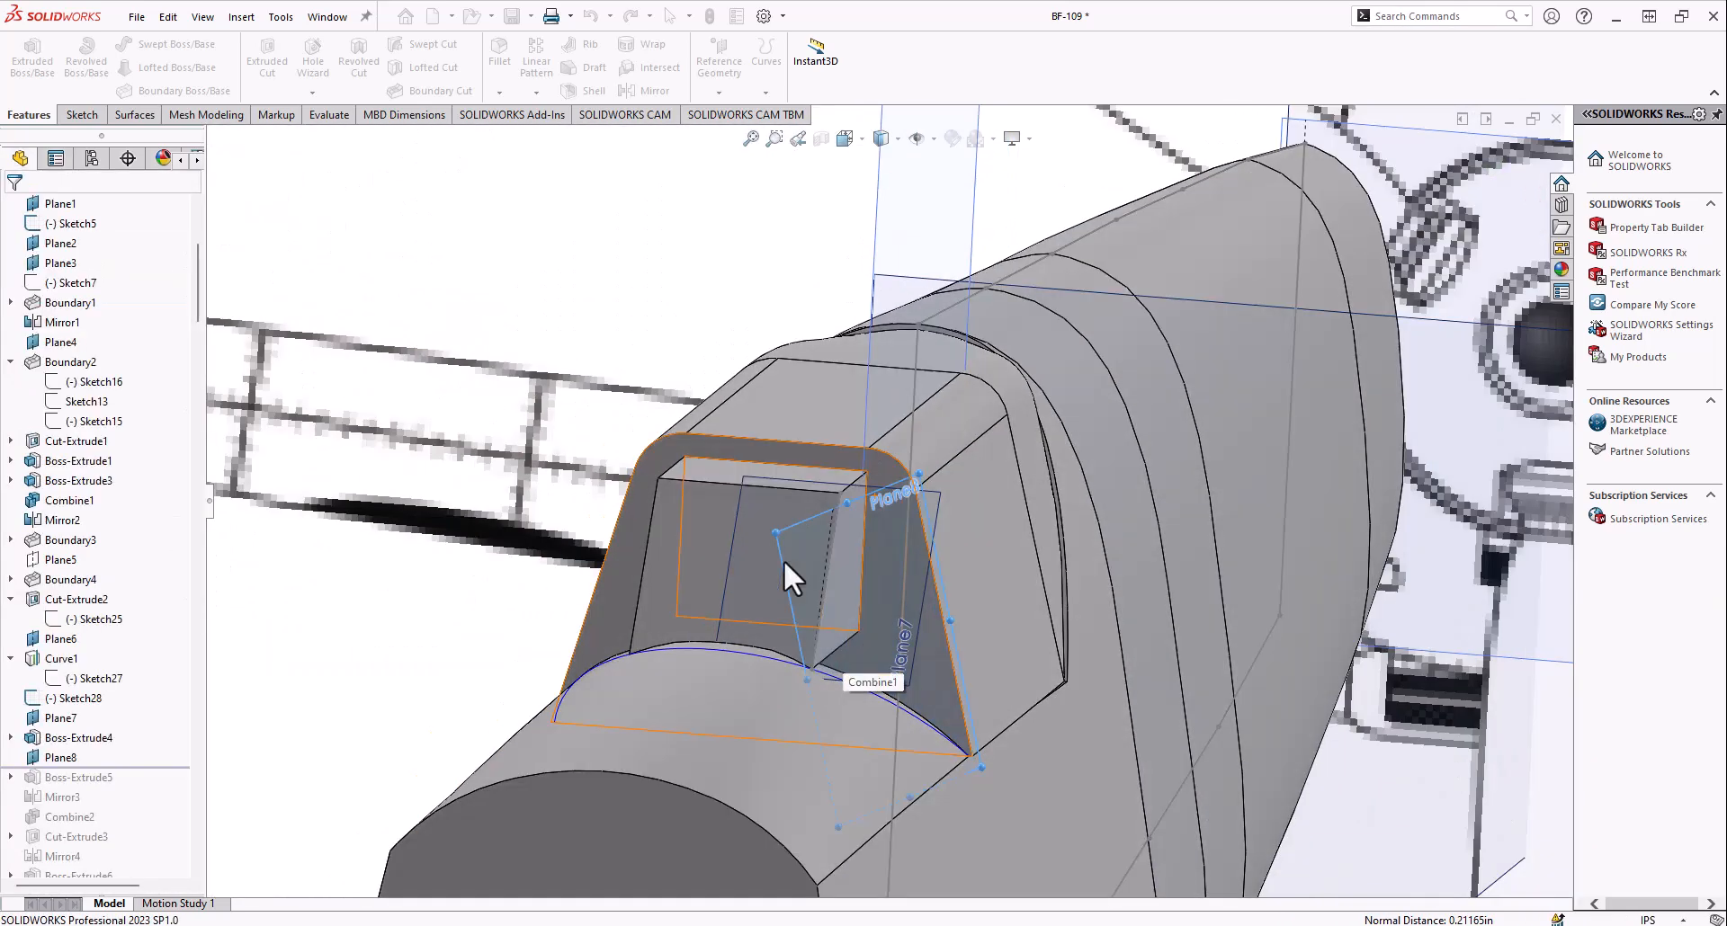
{"action": "middle_click_drag", "start_coordinate": [784, 559], "coordinate": [724, 562]}
{"action": "left_click", "coordinate": [384, 724]}
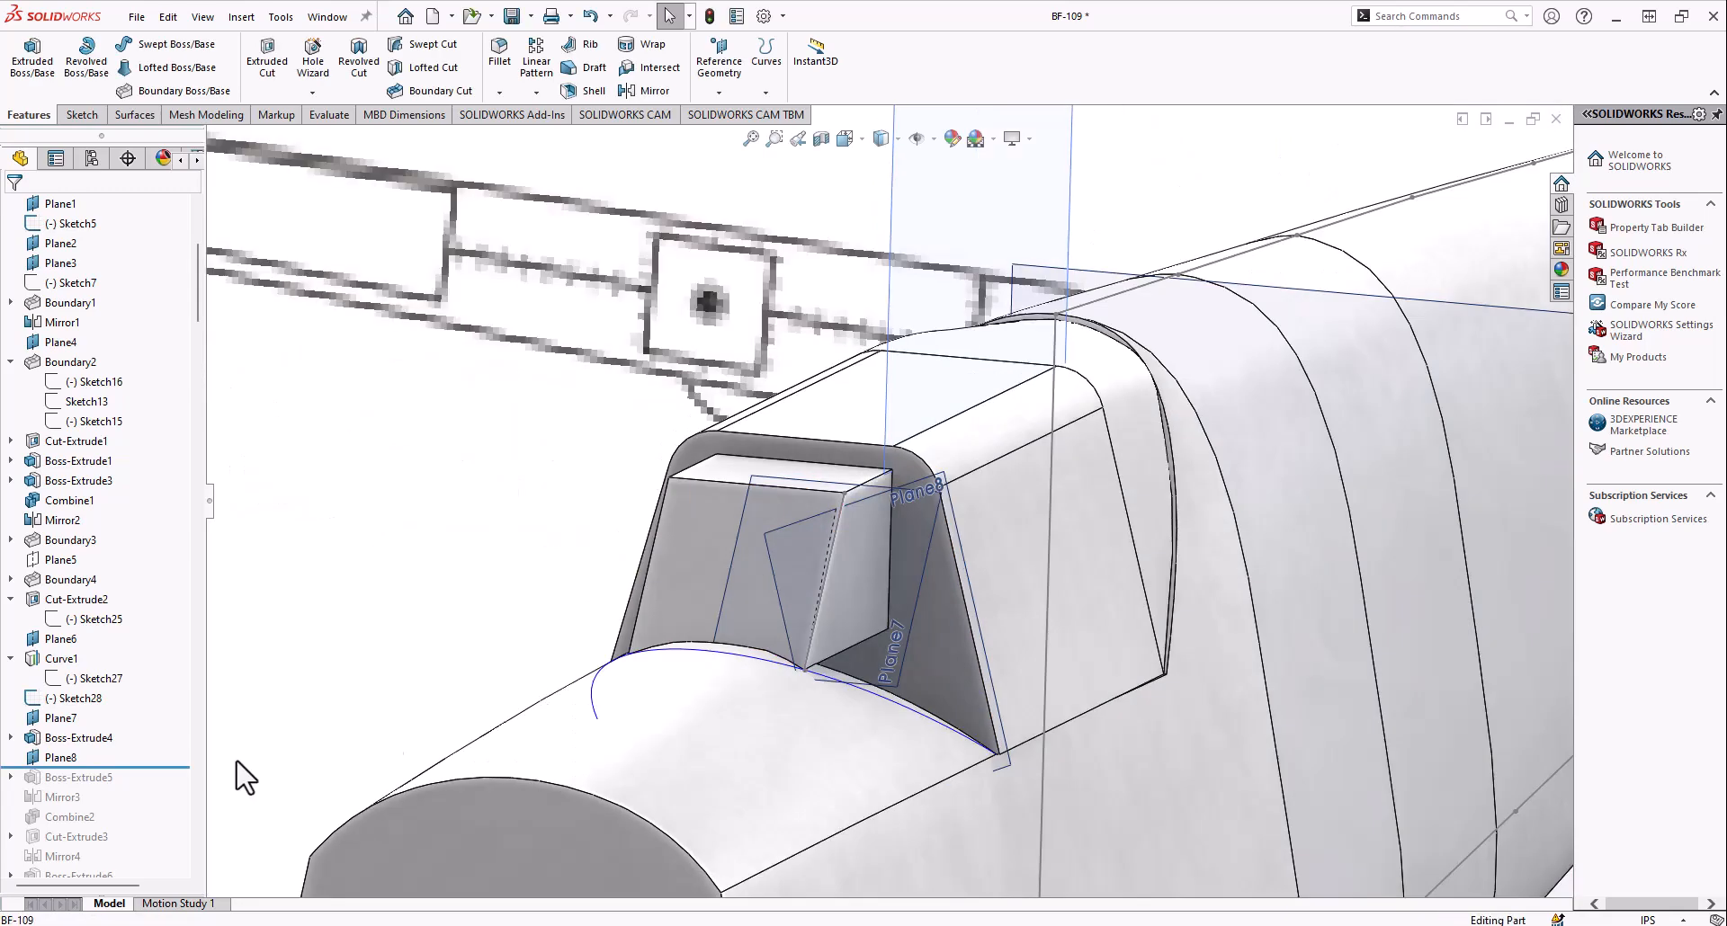
Roll the history forward to include Boss-Extrude5 and examine the side windshield block and the top edge of the cockpit's front face
{"action": "left_click_drag", "start_coordinate": [103, 781], "coordinate": [104, 784]}
{"action": "middle_click_drag", "start_coordinate": [629, 576], "coordinate": [894, 644]}
{"action": "scroll", "coordinate": [894, 644], "scroll_direction": "up", "scroll_amount": 2}
{"action": "scroll", "coordinate": [916, 545], "scroll_direction": "down", "scroll_amount": 5}
{"action": "middle_click_drag", "start_coordinate": [916, 543], "coordinate": [698, 619]}
{"action": "scroll", "coordinate": [697, 620], "scroll_direction": "up", "scroll_amount": 4}
{"action": "left_click", "coordinate": [78, 777]}
{"action": "middle_click_drag", "start_coordinate": [270, 683], "coordinate": [816, 286]}
{"action": "left_click", "coordinate": [817, 288]}
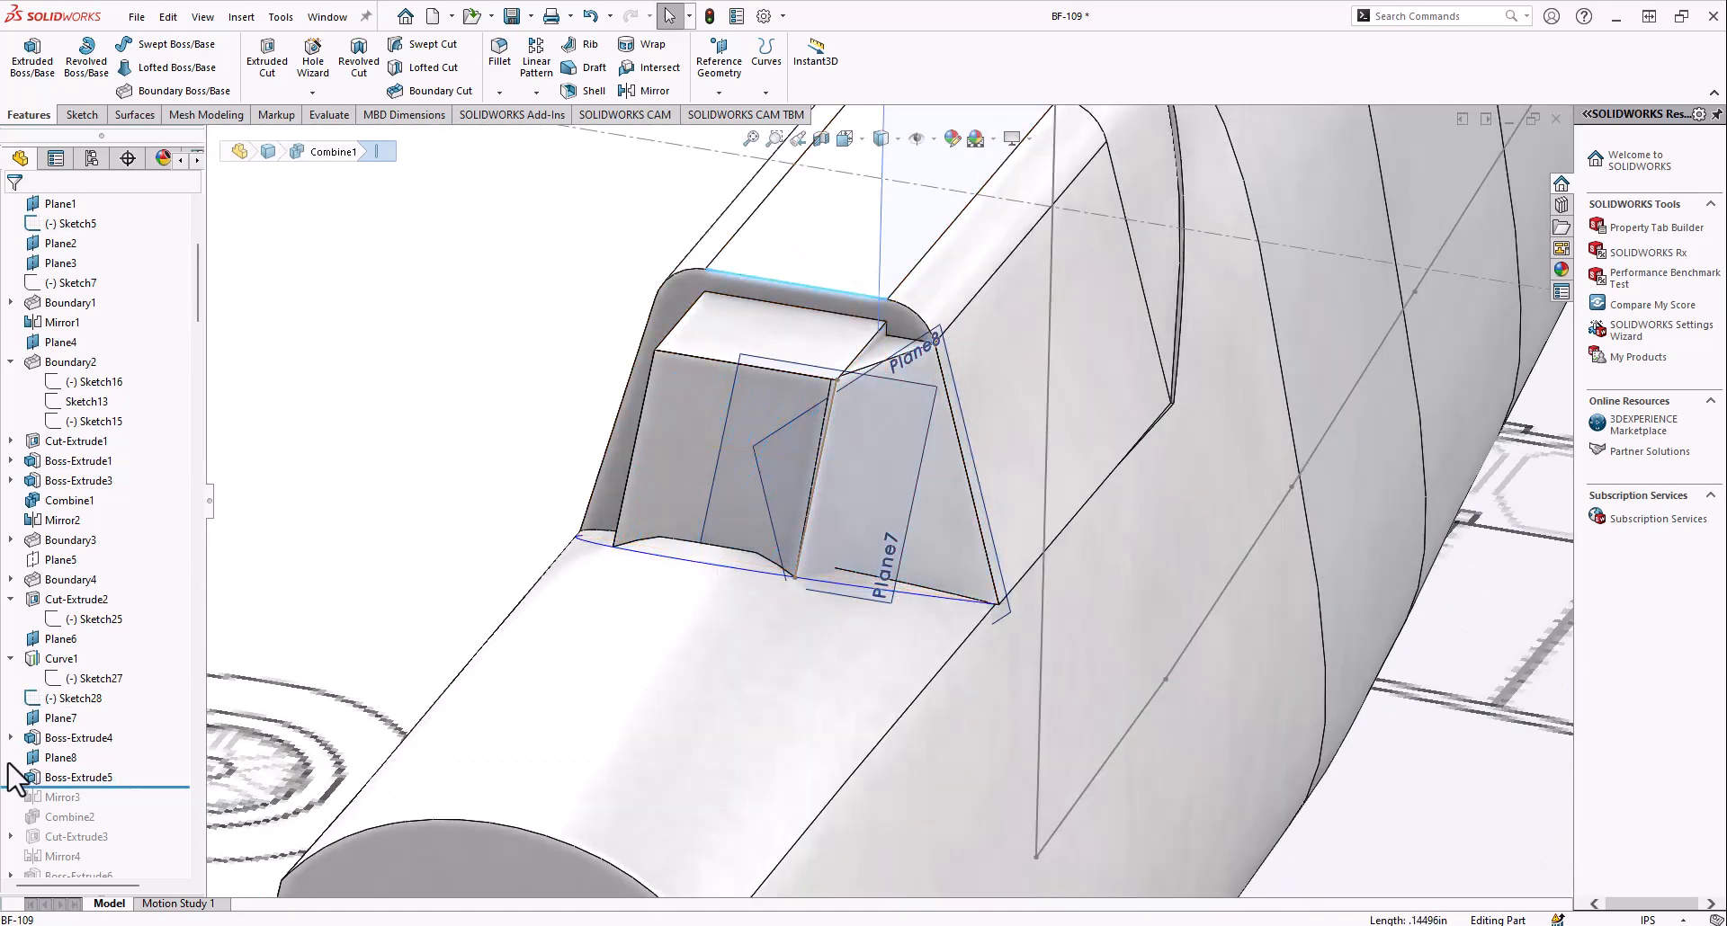
Open Boss-Extrude5's definition, examine its direction edge and the face used for Up To Surface, and close the definition
{"action": "right_click", "coordinate": [61, 779]}
{"action": "left_click", "coordinate": [59, 509]}
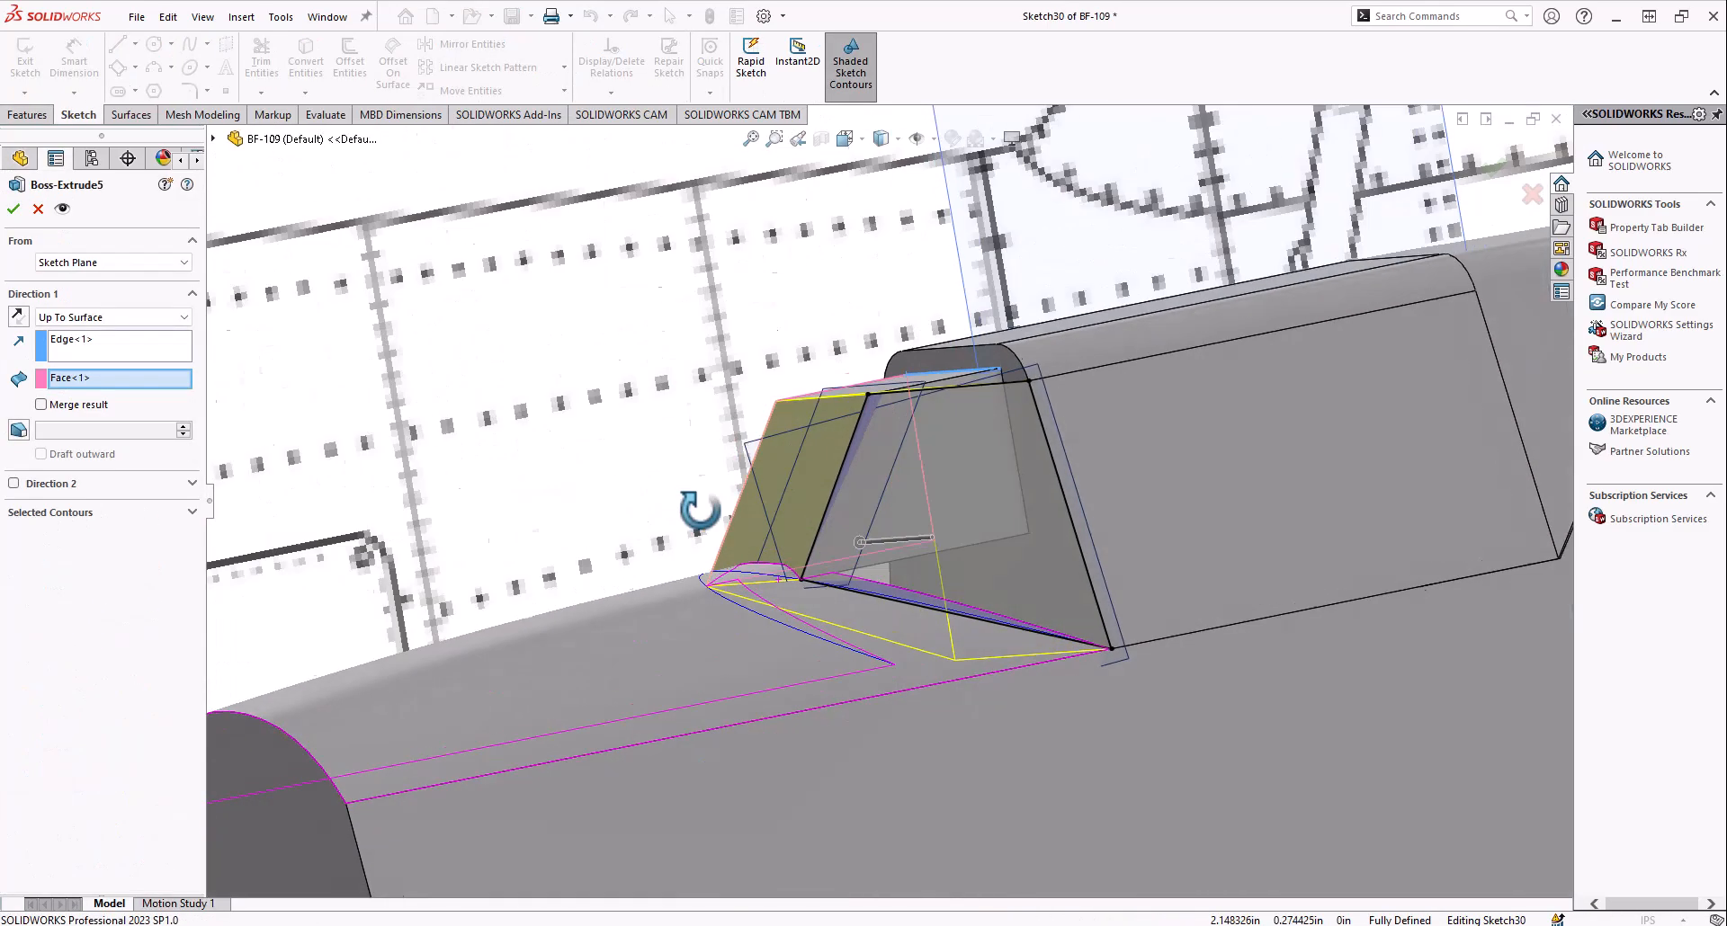
{"action": "middle_click_drag", "start_coordinate": [700, 510], "coordinate": [798, 610]}
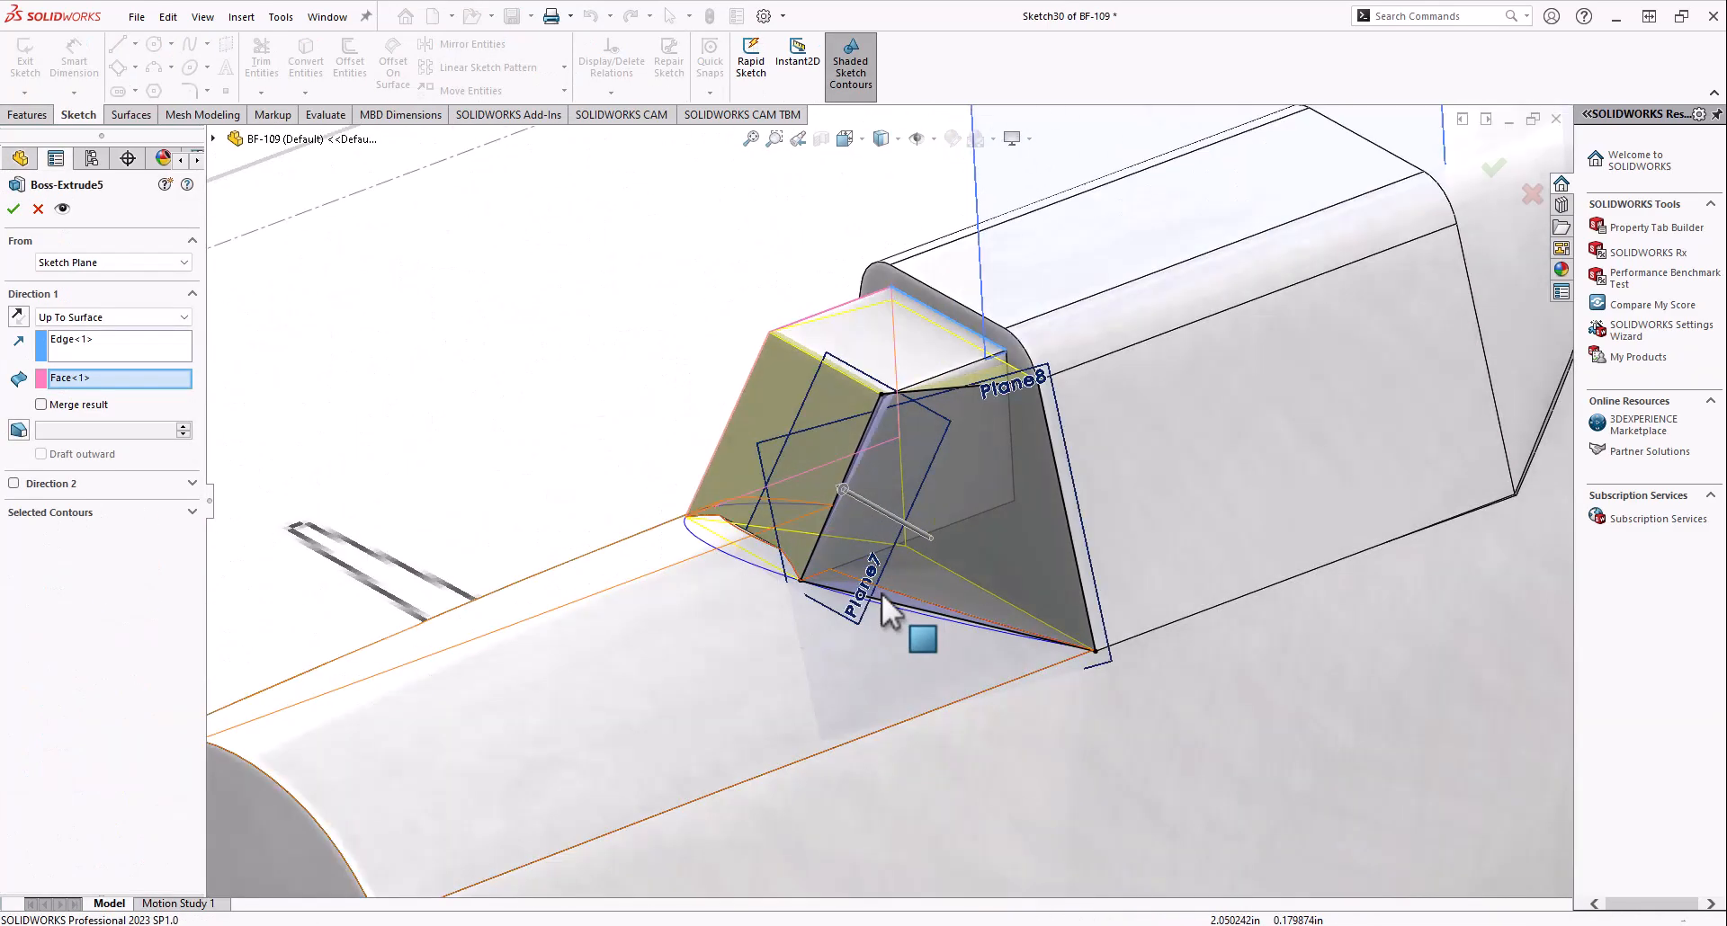
{"action": "scroll", "coordinate": [1060, 511], "scroll_direction": "down", "scroll_amount": 2}
{"action": "middle_click_drag", "start_coordinate": [847, 433], "coordinate": [843, 468]}
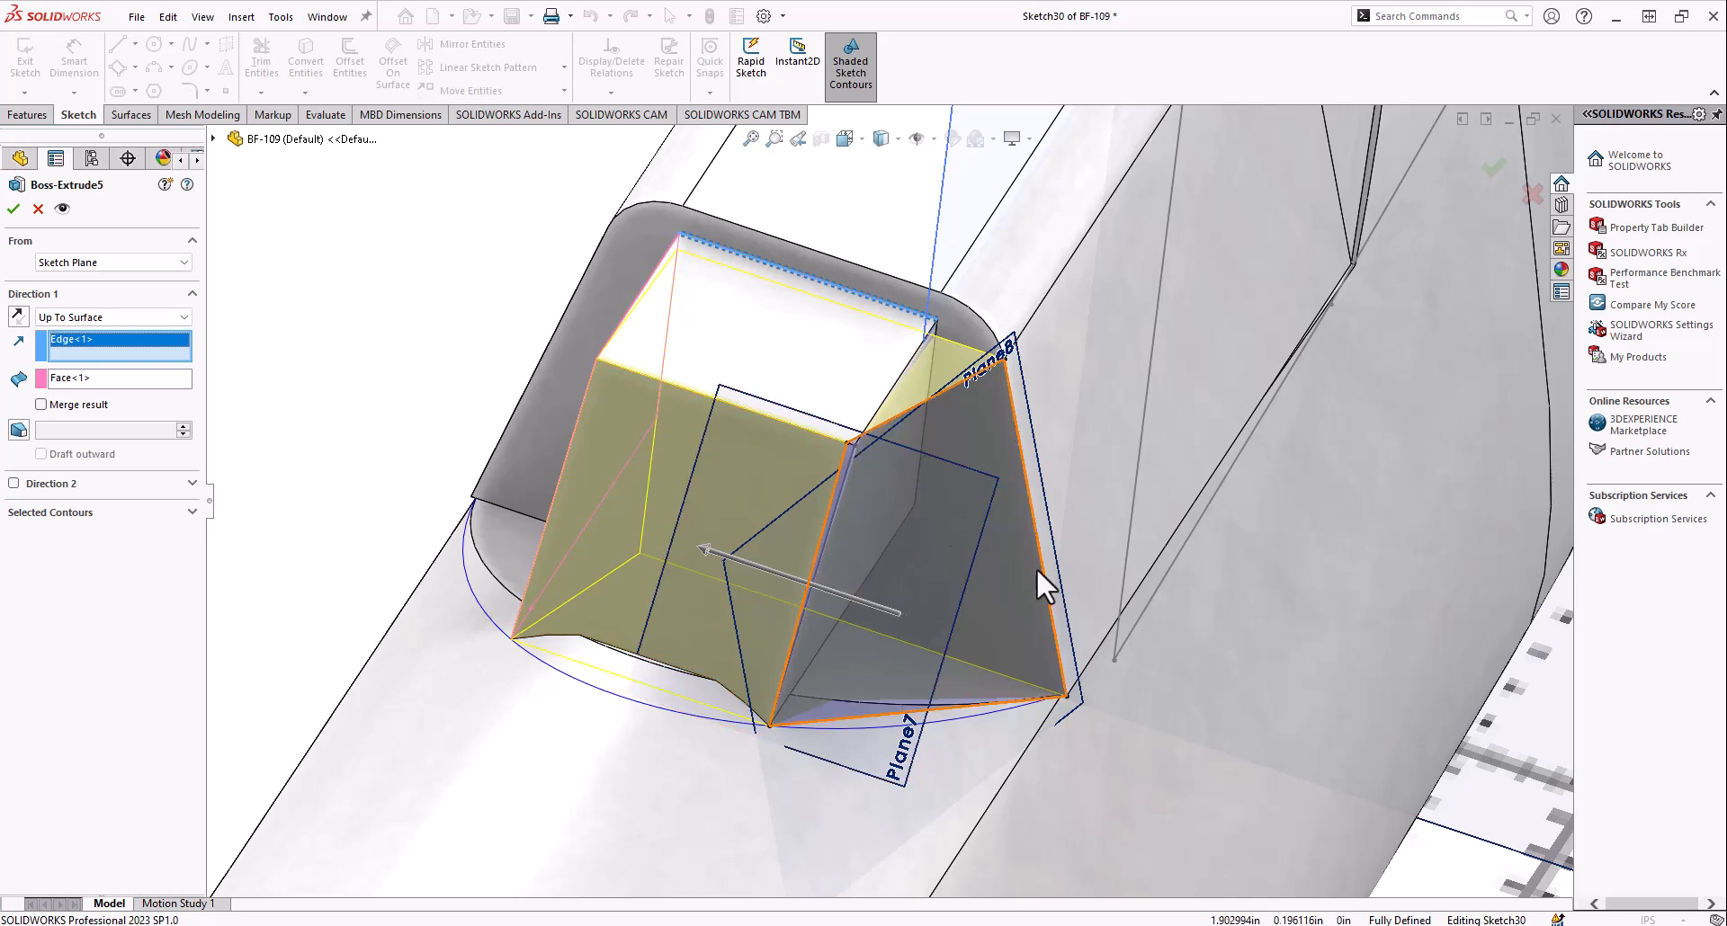
{"action": "left_click", "coordinate": [144, 378]}
{"action": "middle_click_drag", "start_coordinate": [504, 432], "coordinate": [434, 516]}
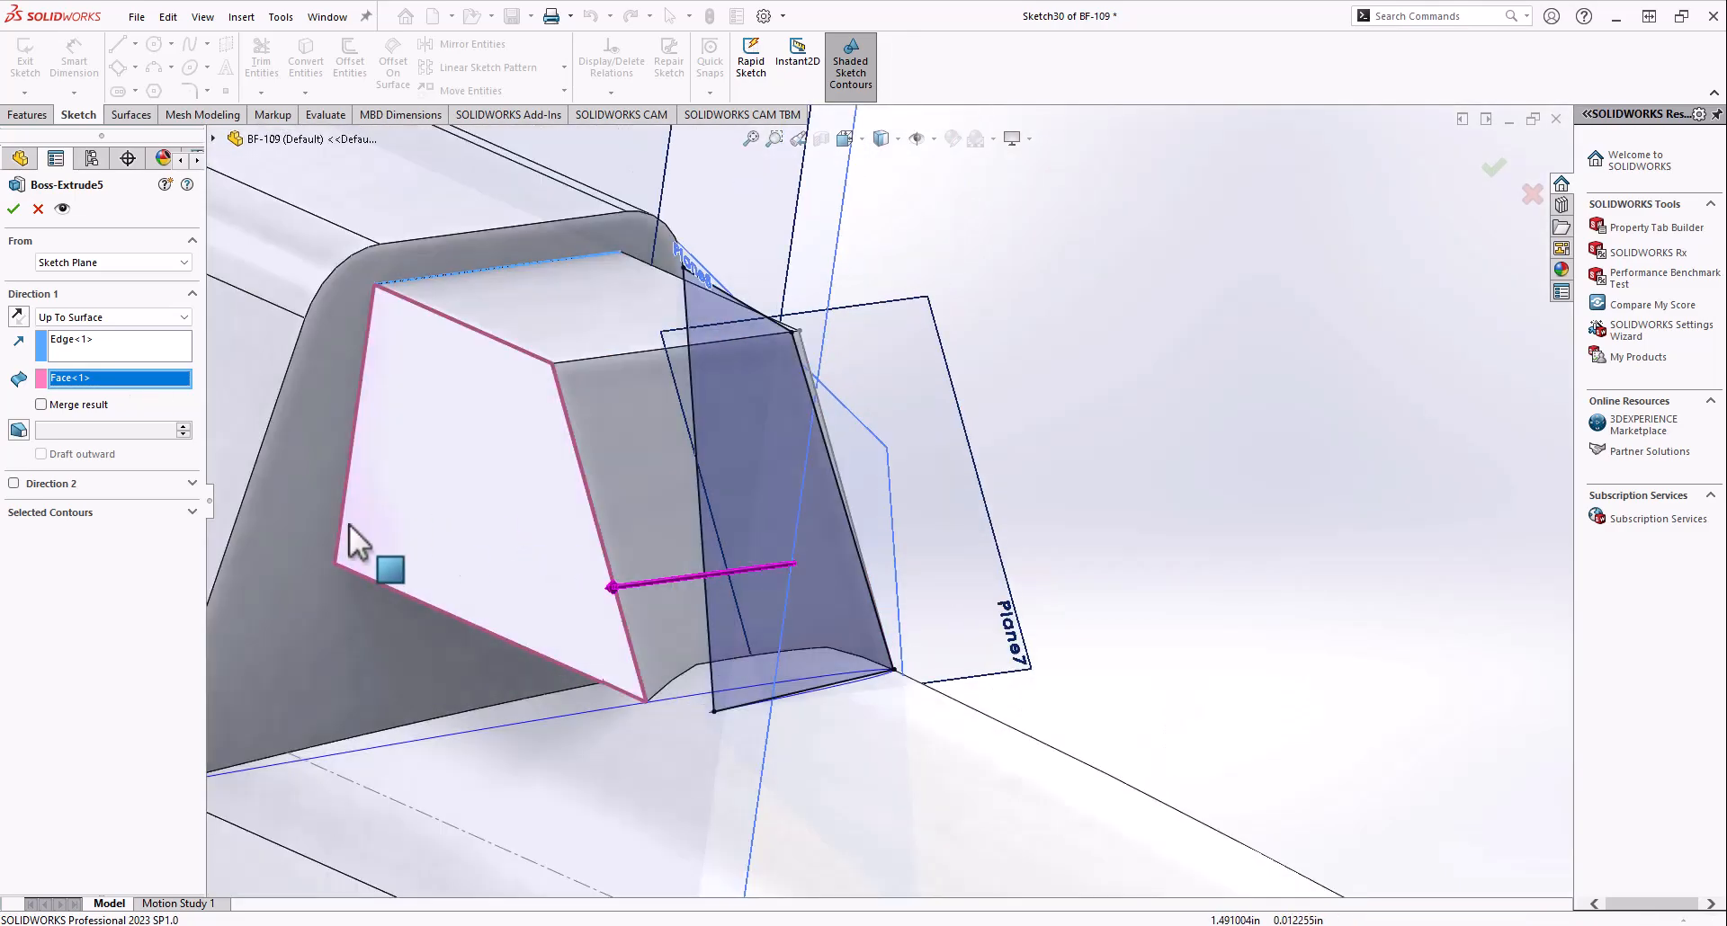
{"action": "left_click", "coordinate": [13, 208]}
Roll the history forward to include Mirror3 and Combine2, and examine the windshield blocks on the fuselage
{"action": "middle_click_drag", "start_coordinate": [946, 634], "coordinate": [753, 623]}
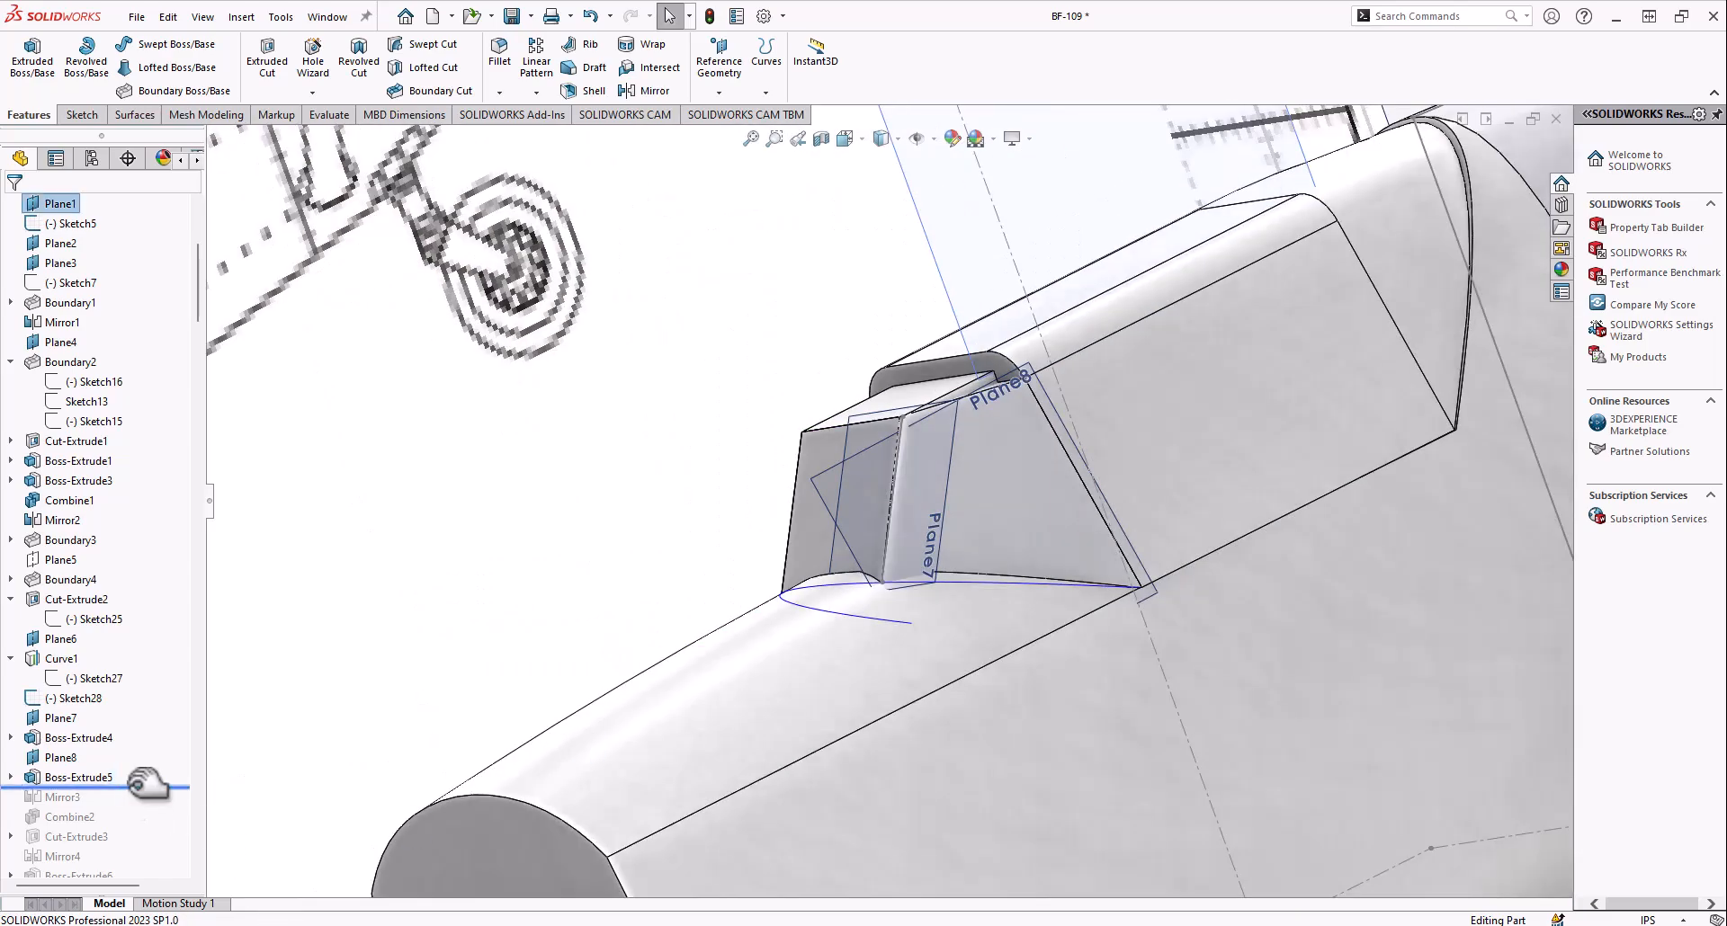
{"action": "middle_click_drag", "start_coordinate": [720, 567], "coordinate": [749, 589]}
{"action": "scroll", "coordinate": [897, 551], "scroll_direction": "up", "scroll_amount": 3}
{"action": "middle_click_drag", "start_coordinate": [897, 551], "coordinate": [944, 517]}
{"action": "scroll", "coordinate": [944, 518], "scroll_direction": "down", "scroll_amount": 3}
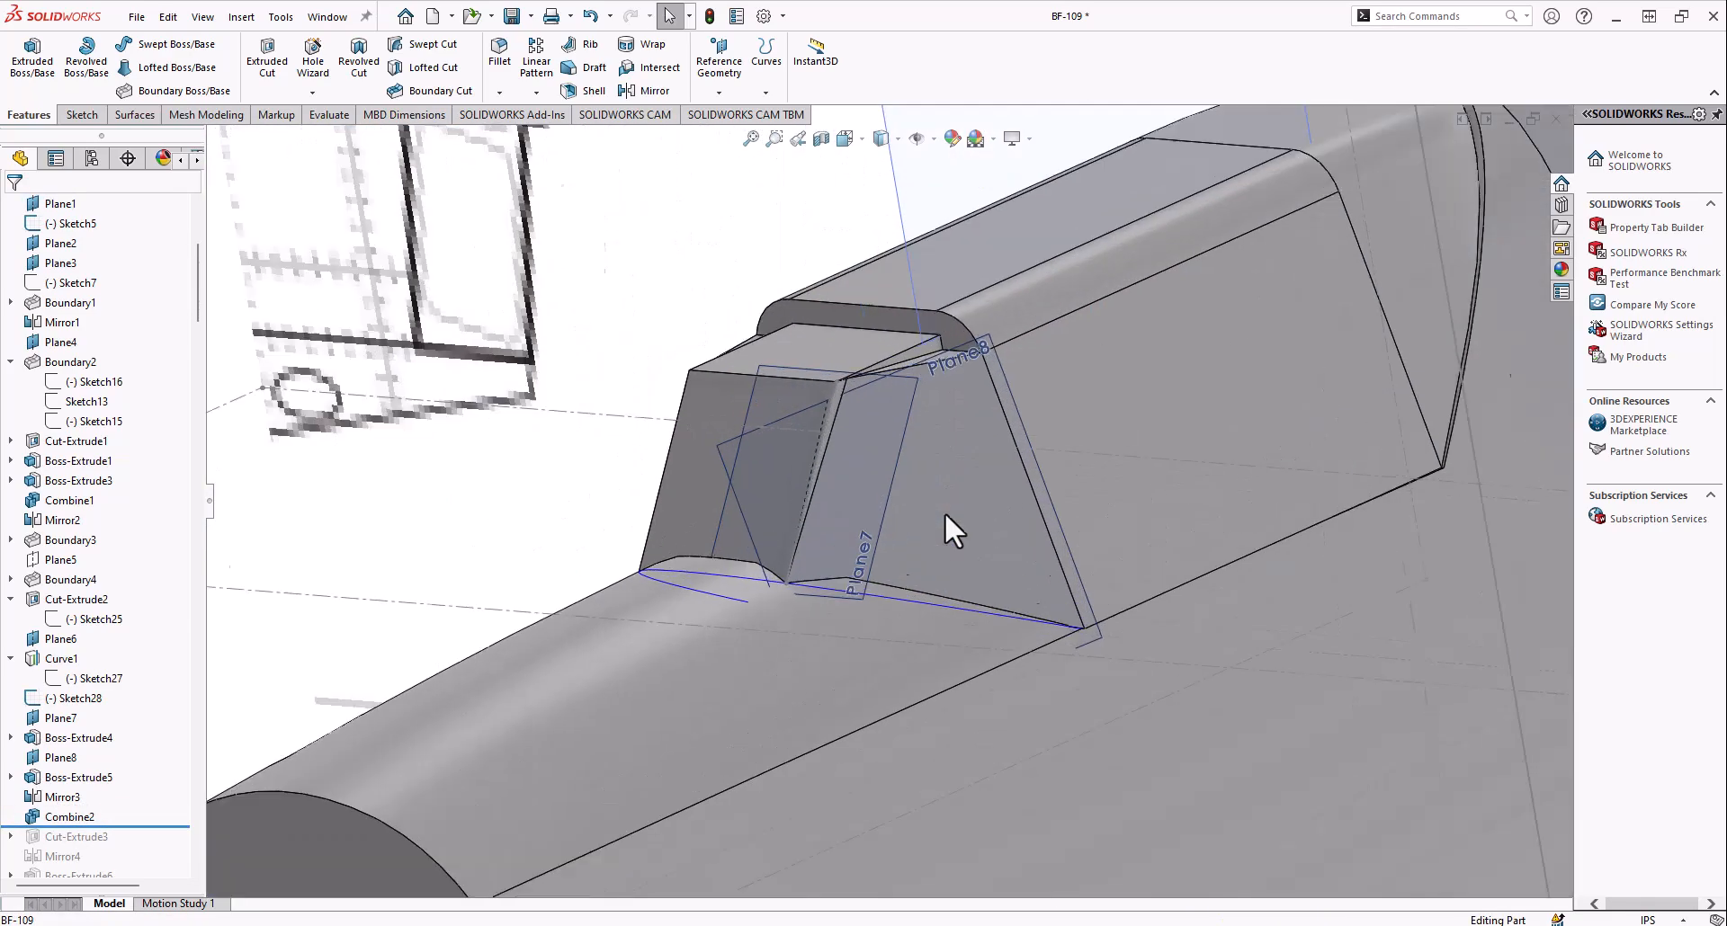
{"action": "scroll", "coordinate": [839, 488], "scroll_direction": "down", "scroll_amount": 5}
{"action": "mouse_move", "coordinate": [906, 383]}
{"action": "middle_mouse_down"}
{"action": "mouse_move", "coordinate": [887, 714]}
{"action": "mouse_move", "coordinate": [864, 471]}
{"action": "mouse_move", "coordinate": [809, 517]}
{"action": "mouse_move", "coordinate": [902, 490]}
{"action": "middle_mouse_up"}
{"action": "scroll", "coordinate": [890, 501], "scroll_direction": "up", "scroll_amount": 5}
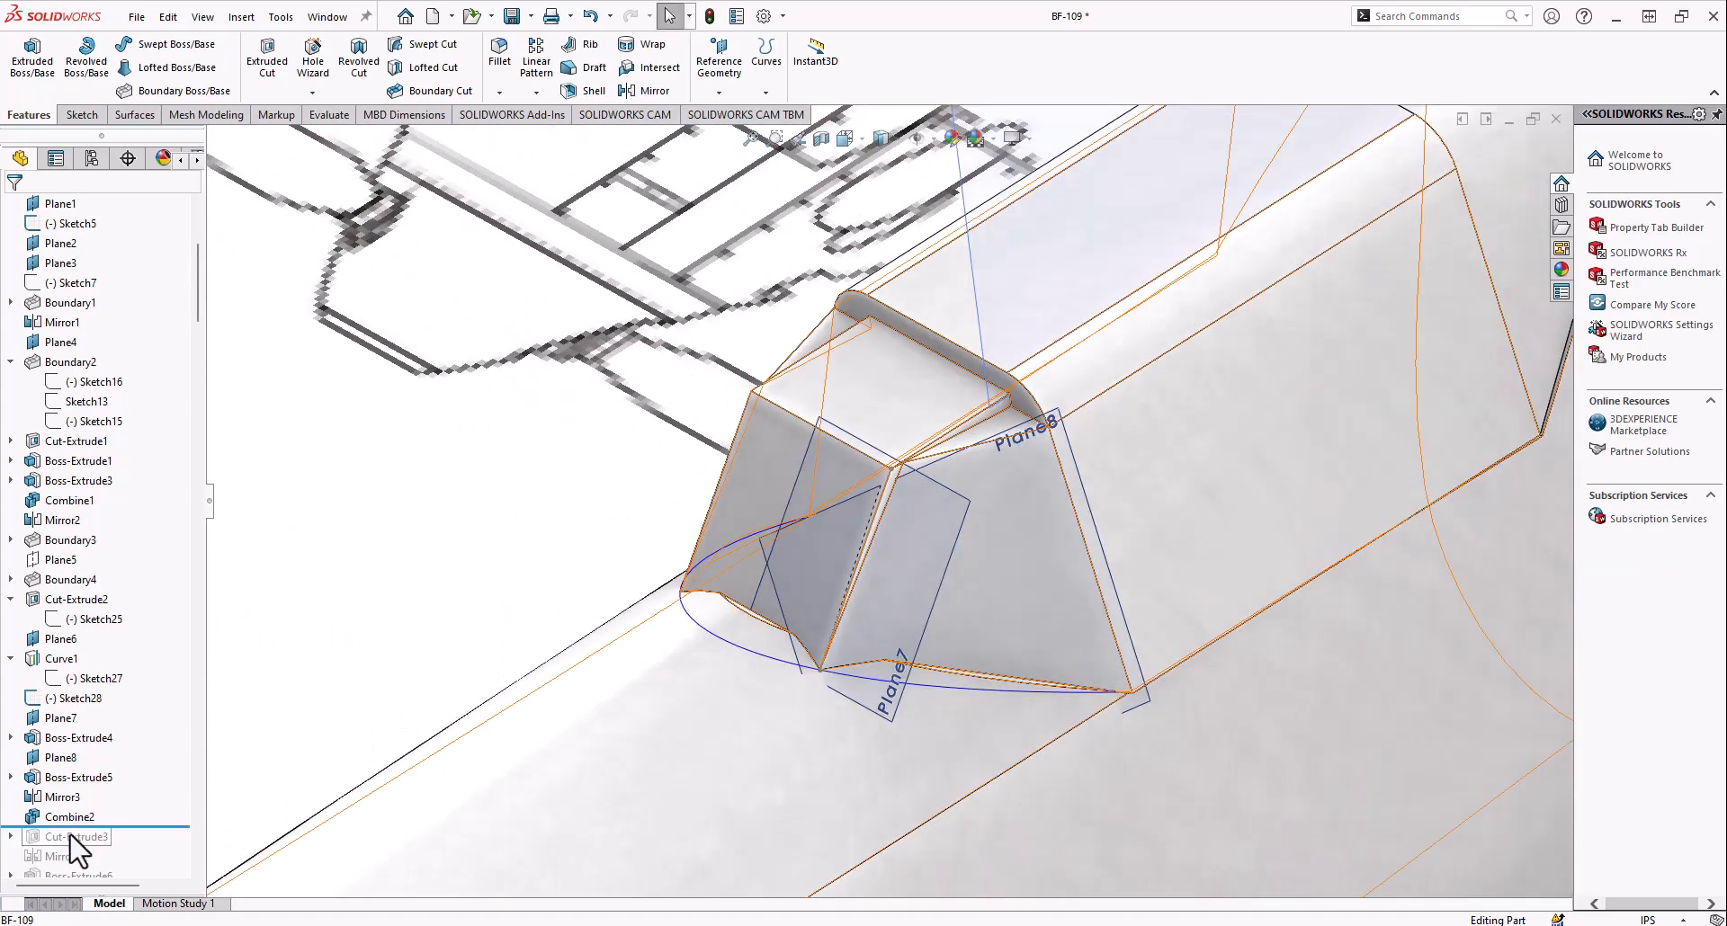
Include Cut-Extrude3 in the rolled-forward history and examine its triangular profile, Sketch31, at the windshield corner
{"action": "left_click_drag", "start_coordinate": [77, 822], "coordinate": [41, 855]}
{"action": "left_click", "coordinate": [65, 854]}
{"action": "mouse_move", "coordinate": [738, 666]}
{"action": "middle_mouse_down"}
{"action": "mouse_move", "coordinate": [756, 717]}
{"action": "mouse_move", "coordinate": [732, 470]}
{"action": "mouse_move", "coordinate": [878, 455]}
{"action": "mouse_move", "coordinate": [850, 457]}
{"action": "middle_mouse_up"}
{"action": "mouse_move", "coordinate": [786, 522]}
{"action": "middle_mouse_down"}
{"action": "mouse_move", "coordinate": [863, 482]}
{"action": "mouse_move", "coordinate": [795, 448]}
{"action": "mouse_move", "coordinate": [824, 447]}
{"action": "mouse_move", "coordinate": [818, 513]}
{"action": "mouse_move", "coordinate": [855, 490]}
{"action": "middle_mouse_up"}
{"action": "scroll", "coordinate": [792, 444], "scroll_direction": "down", "scroll_amount": 8}
{"action": "scroll", "coordinate": [863, 485], "scroll_direction": "up", "scroll_amount": 5}
{"action": "mouse_move", "coordinate": [907, 602]}
{"action": "middle_mouse_down"}
{"action": "mouse_move", "coordinate": [840, 465]}
{"action": "mouse_move", "coordinate": [867, 494]}
{"action": "mouse_move", "coordinate": [838, 488]}
{"action": "middle_mouse_up"}
{"action": "scroll", "coordinate": [54, 847], "scroll_direction": "down", "scroll_amount": 2}
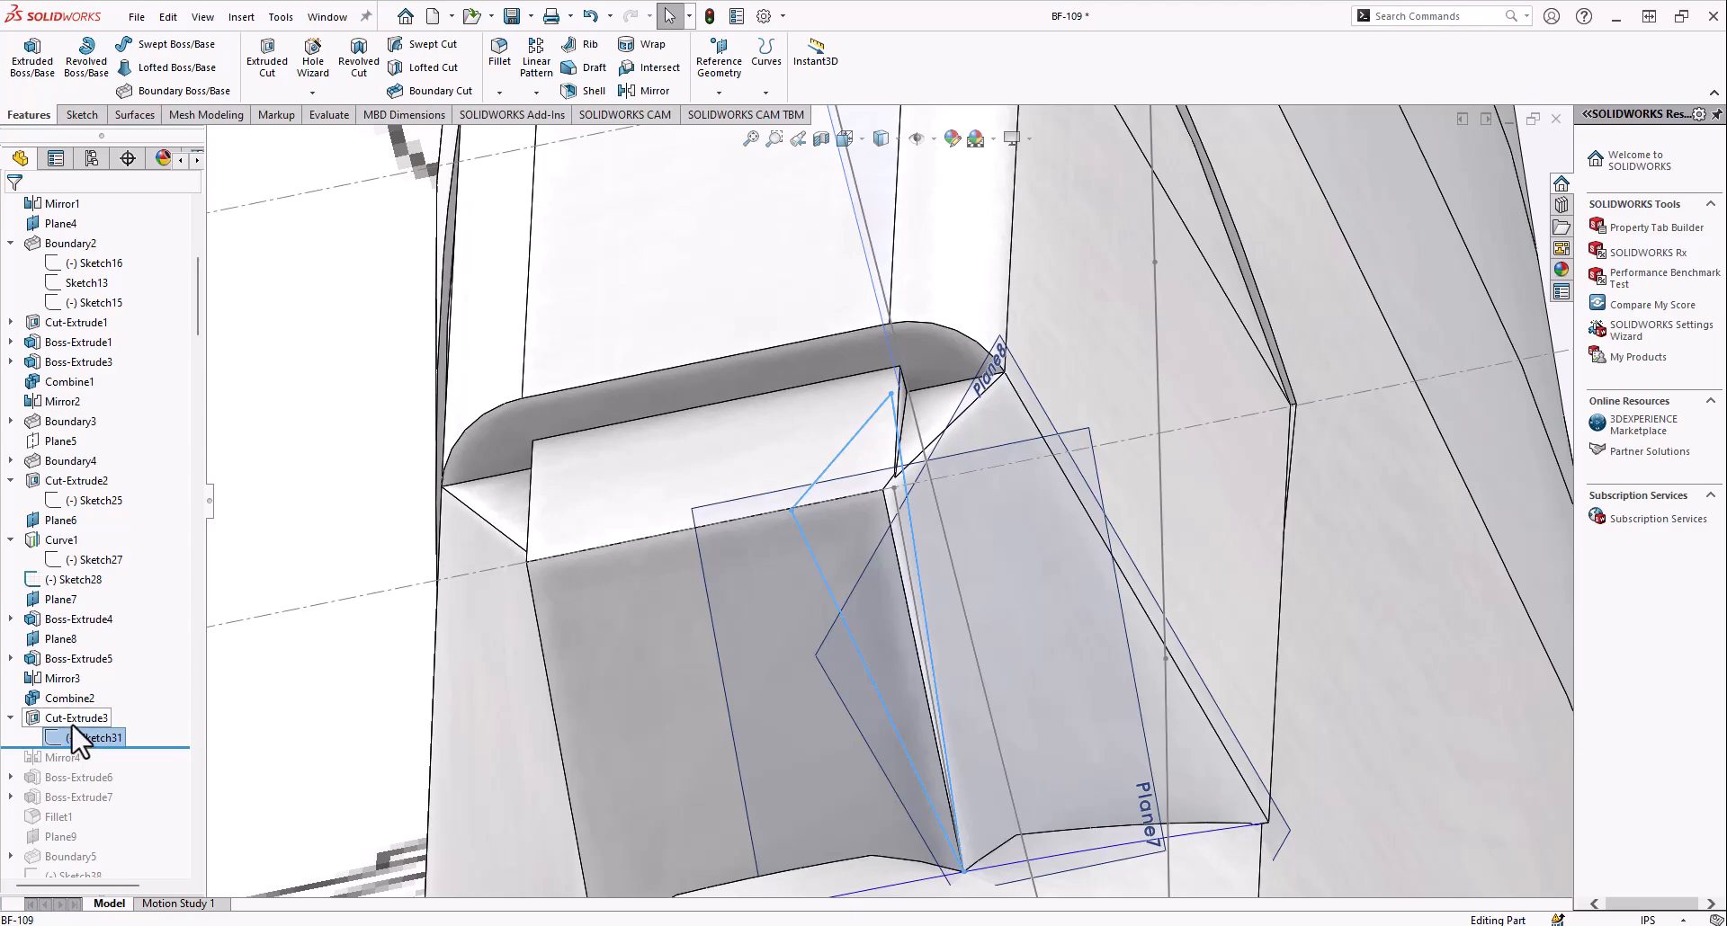
Compare the windshield's two upper front corners up close to examine where Cut-Extrude3 trims the material
{"action": "middle_click_drag", "start_coordinate": [779, 554], "coordinate": [878, 505]}
{"action": "scroll", "coordinate": [504, 567], "scroll_direction": "down", "scroll_amount": 6}
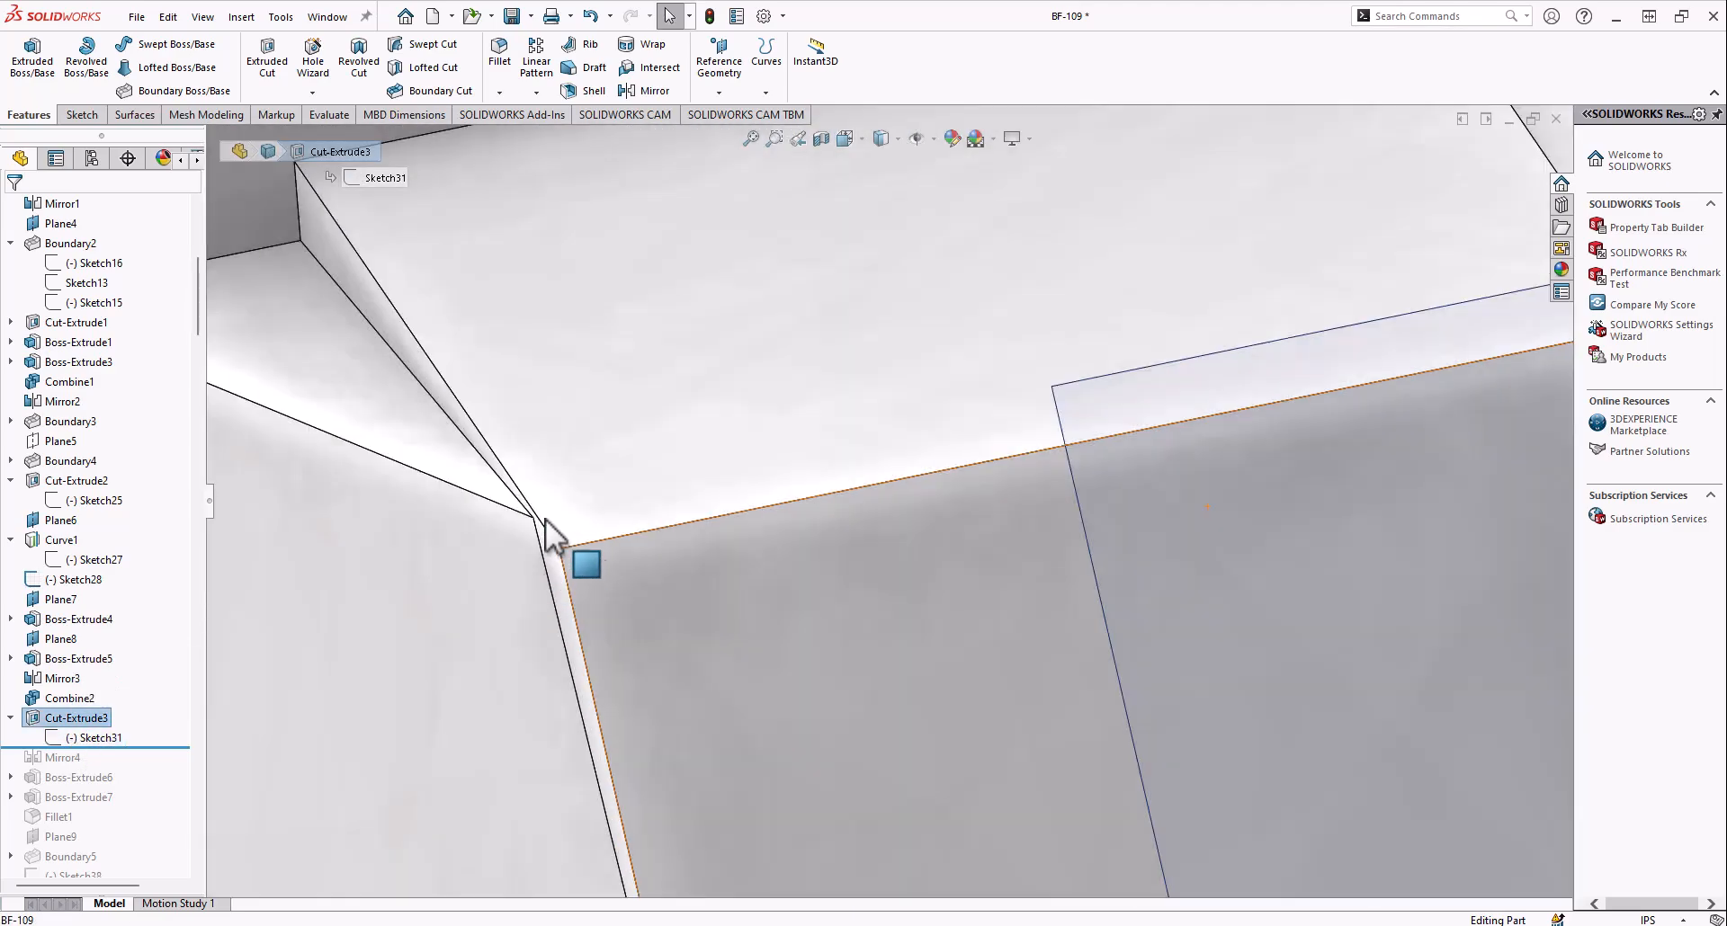
{"action": "scroll", "coordinate": [580, 547], "scroll_direction": "up", "scroll_amount": 7}
{"action": "middle_click_drag", "start_coordinate": [1076, 517], "coordinate": [1013, 444]}
{"action": "scroll", "coordinate": [1012, 444], "scroll_direction": "down", "scroll_amount": 3}
{"action": "scroll", "coordinate": [840, 378], "scroll_direction": "down", "scroll_amount": 5}
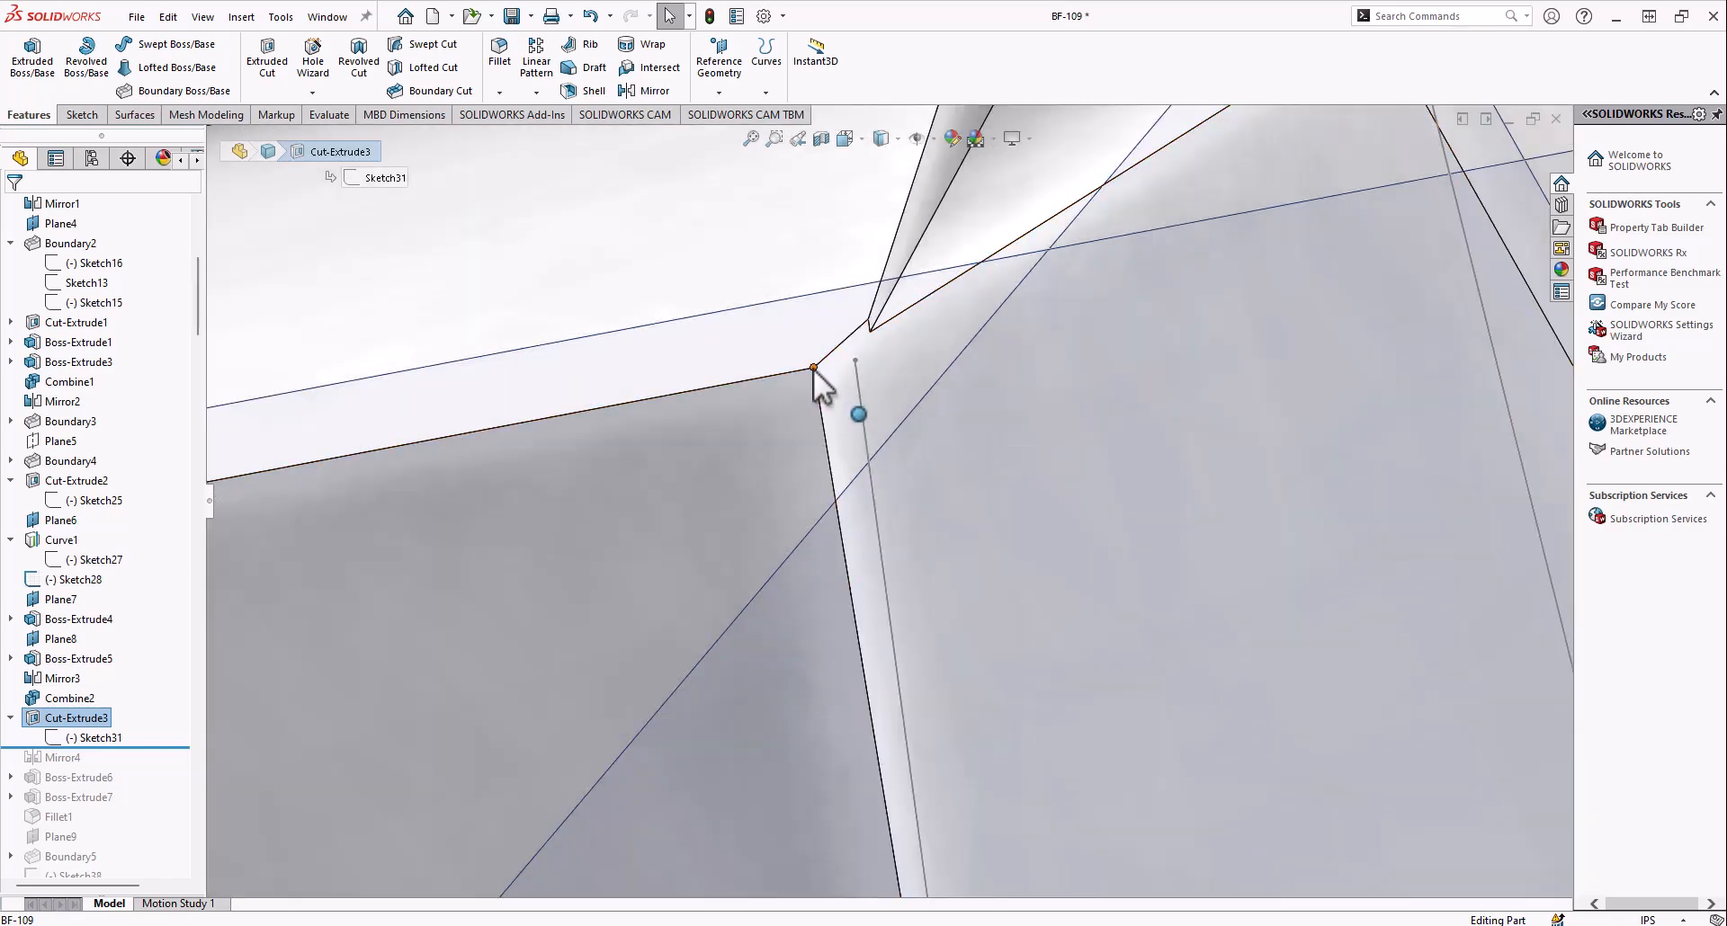
{"action": "scroll", "coordinate": [813, 368], "scroll_direction": "up", "scroll_amount": 10}
{"action": "middle_click_drag", "start_coordinate": [984, 461], "coordinate": [981, 536]}
{"action": "scroll", "coordinate": [810, 562], "scroll_direction": "down", "scroll_amount": 2}
{"action": "middle_click_drag", "start_coordinate": [537, 617], "coordinate": [936, 458]}
{"action": "scroll", "coordinate": [868, 415], "scroll_direction": "down", "scroll_amount": 7}
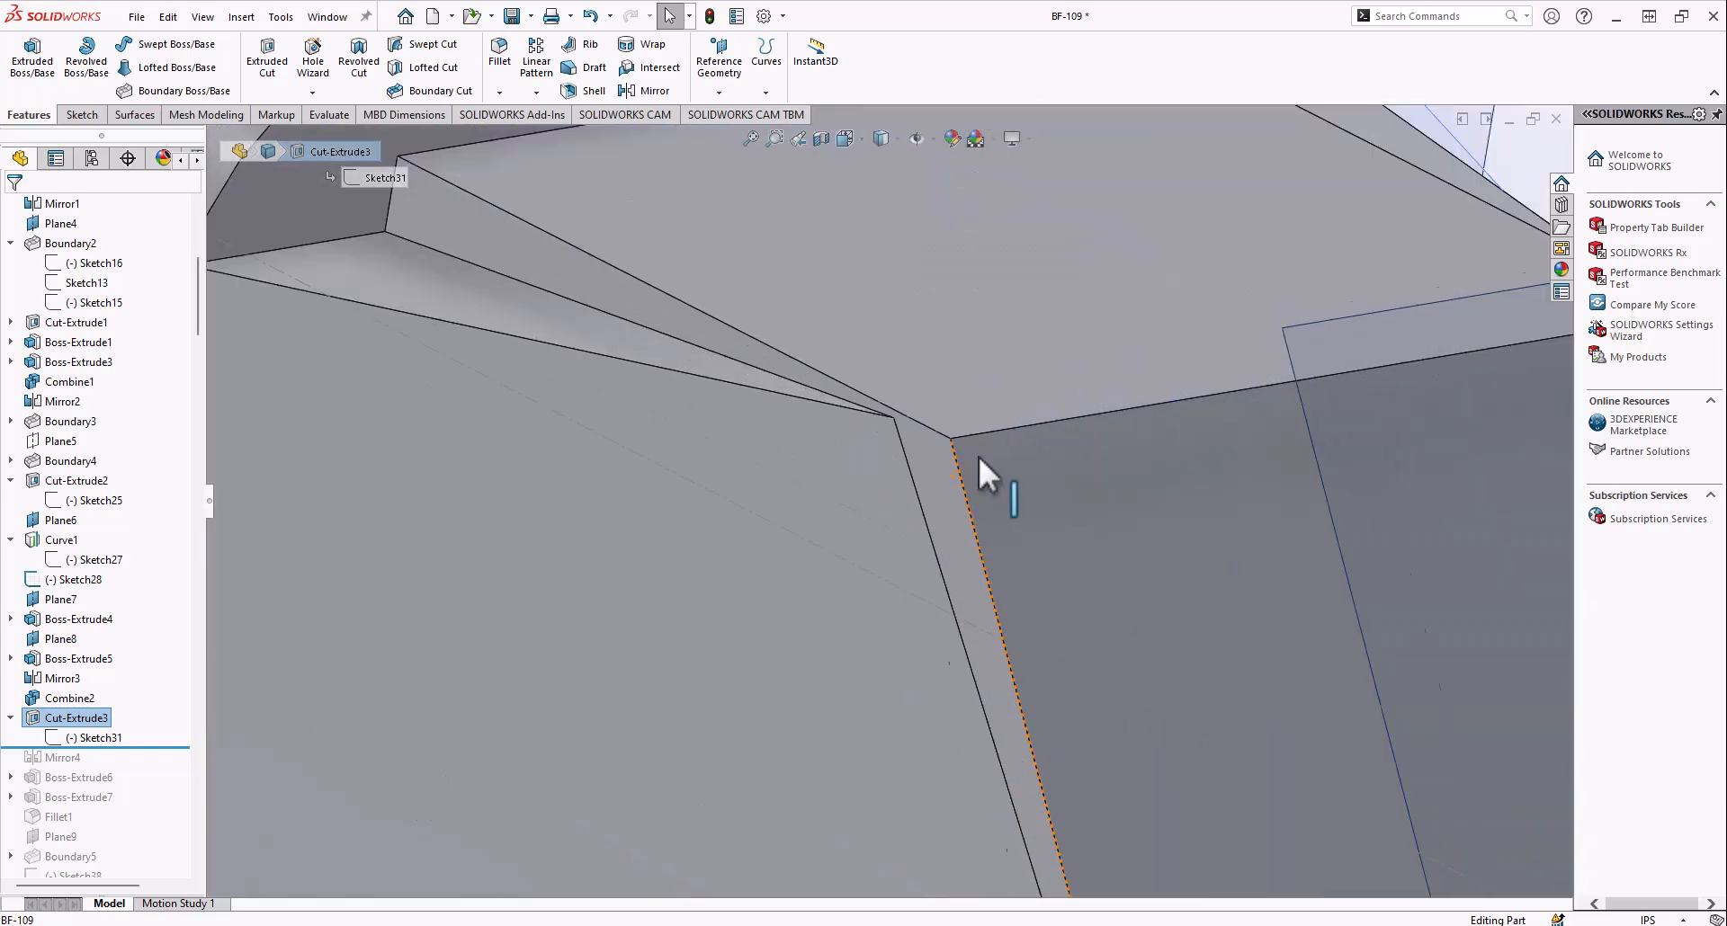
{"action": "scroll", "coordinate": [975, 450], "scroll_direction": "down", "scroll_amount": 3}
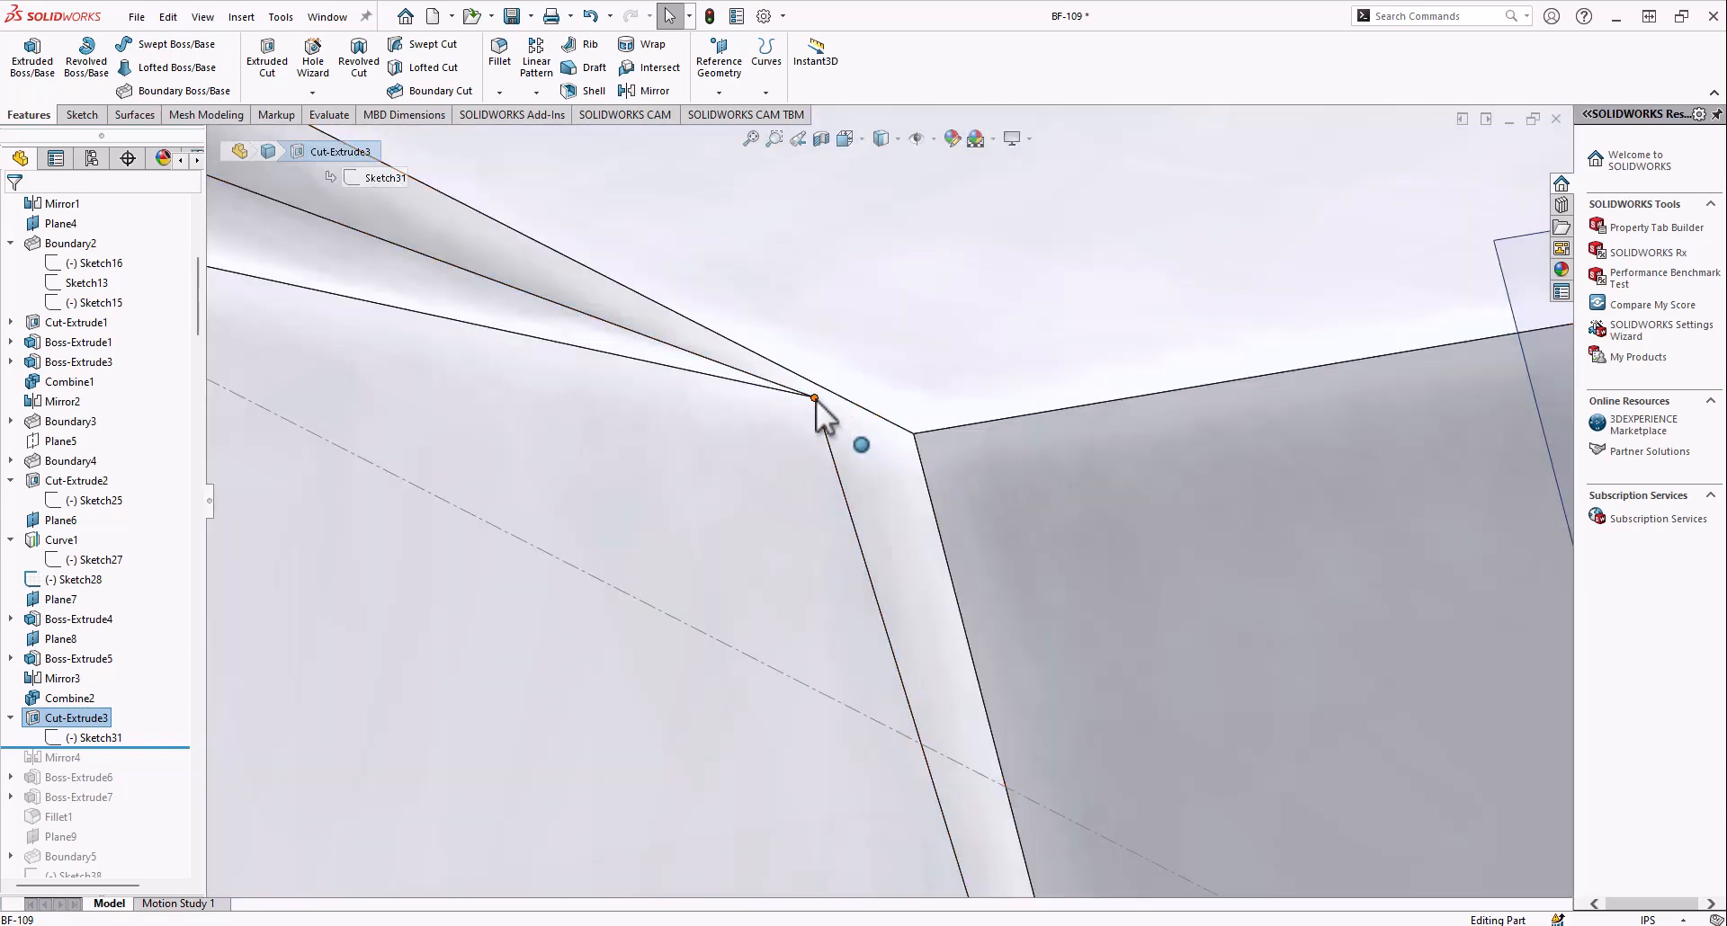
{"action": "scroll", "coordinate": [1062, 502], "scroll_direction": "up", "scroll_amount": 7}
{"action": "middle_click_drag", "start_coordinate": [927, 490], "coordinate": [863, 544]}
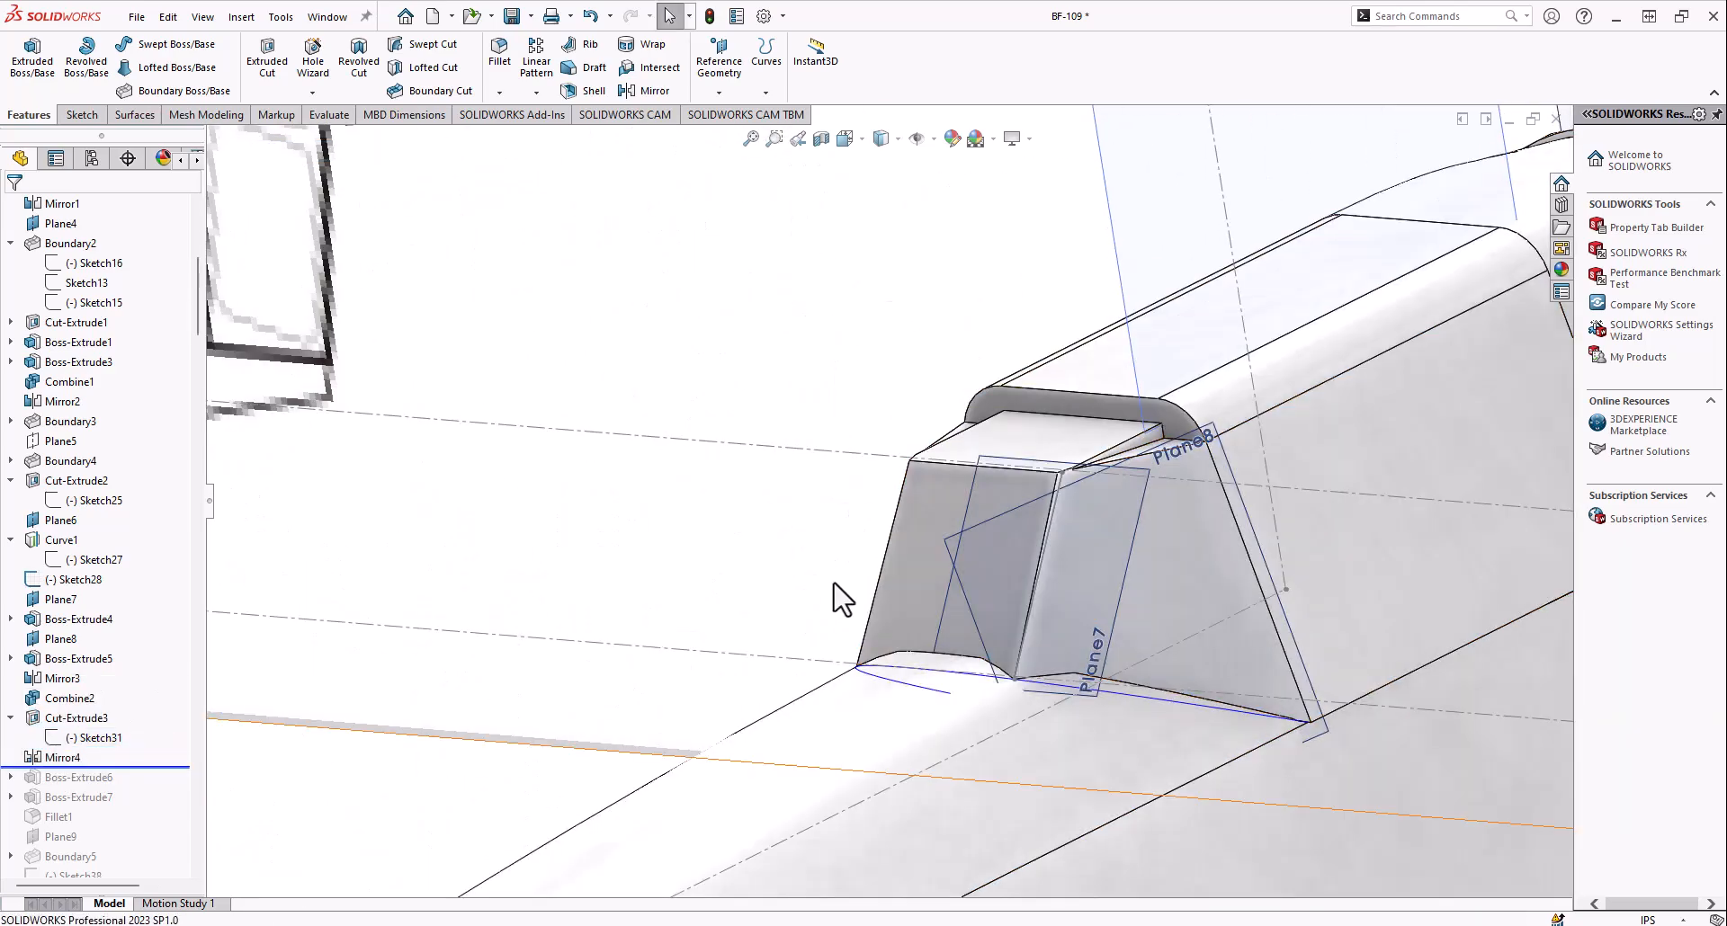
Roll the history forward through Mirror4 and Boss-Extrude6, and examine Sketch32 at the gap below the windshield front
{"action": "middle_click_drag", "start_coordinate": [840, 590], "coordinate": [683, 684]}
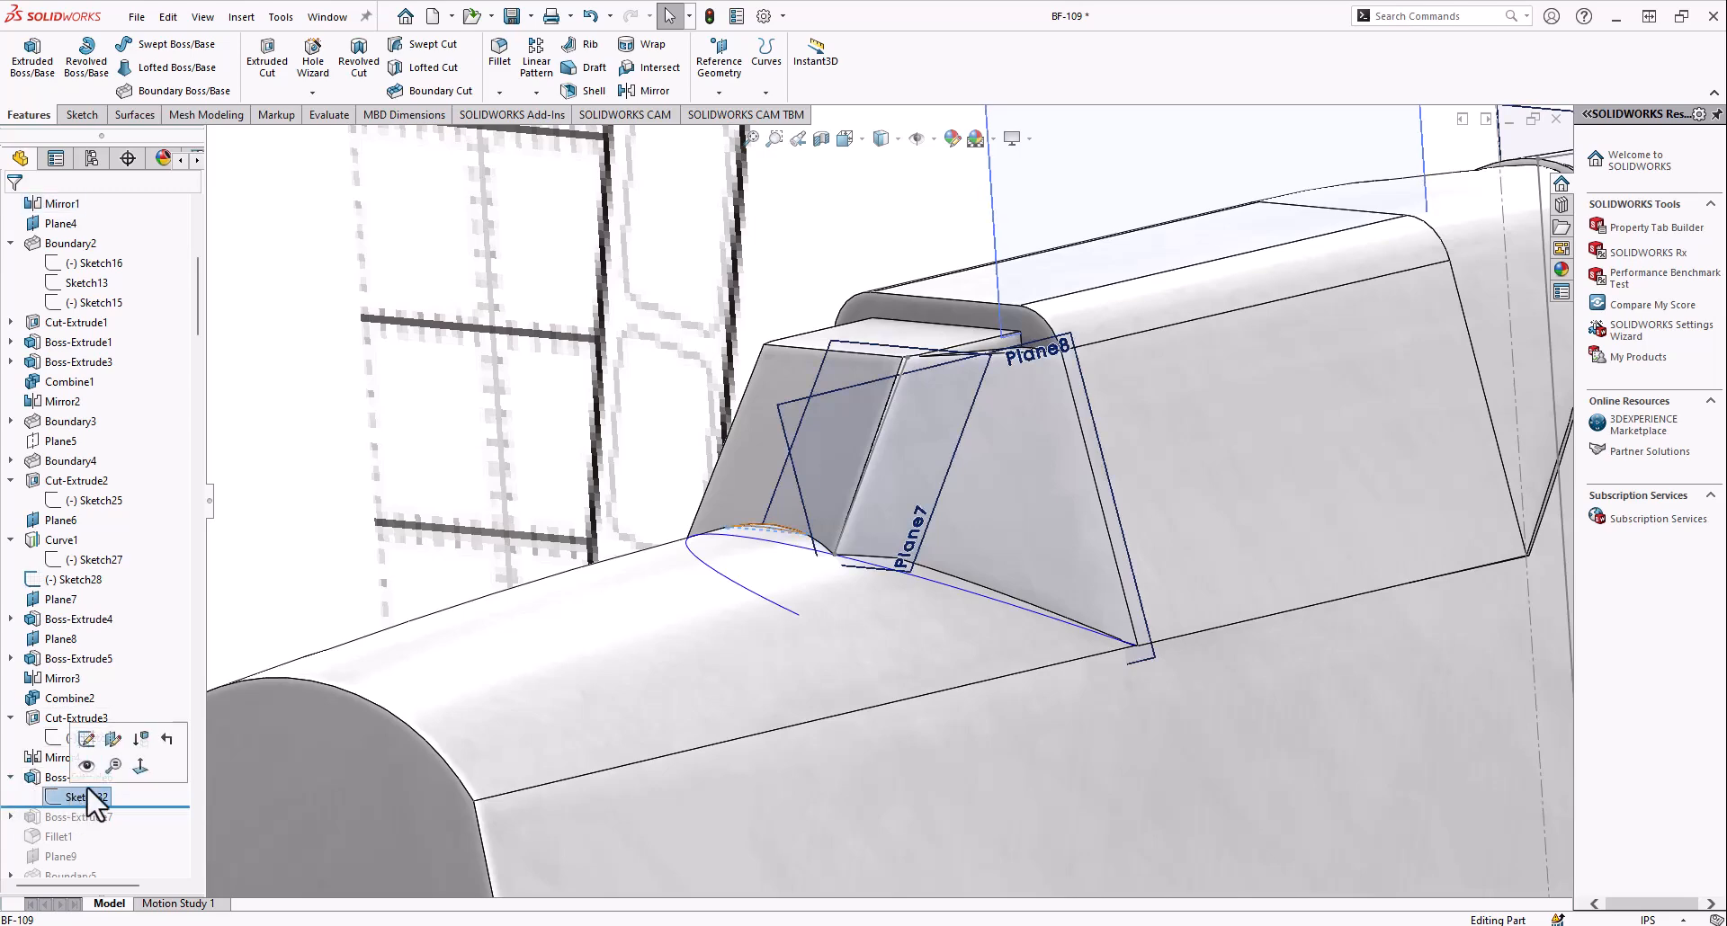
{"action": "mouse_move", "coordinate": [764, 433]}
{"action": "middle_mouse_down"}
{"action": "mouse_move", "coordinate": [779, 501]}
{"action": "mouse_move", "coordinate": [795, 493]}
{"action": "middle_mouse_up"}
{"action": "scroll", "coordinate": [801, 484], "scroll_direction": "down", "scroll_amount": 5}
{"action": "scroll", "coordinate": [884, 369], "scroll_direction": "down", "scroll_amount": 5}
{"action": "scroll", "coordinate": [815, 423], "scroll_direction": "up", "scroll_amount": 3}
{"action": "mouse_move", "coordinate": [803, 428]}
{"action": "middle_mouse_down"}
{"action": "mouse_move", "coordinate": [767, 327]}
{"action": "mouse_move", "coordinate": [808, 382]}
{"action": "middle_mouse_up"}
{"action": "scroll", "coordinate": [841, 469], "scroll_direction": "up", "scroll_amount": 3}
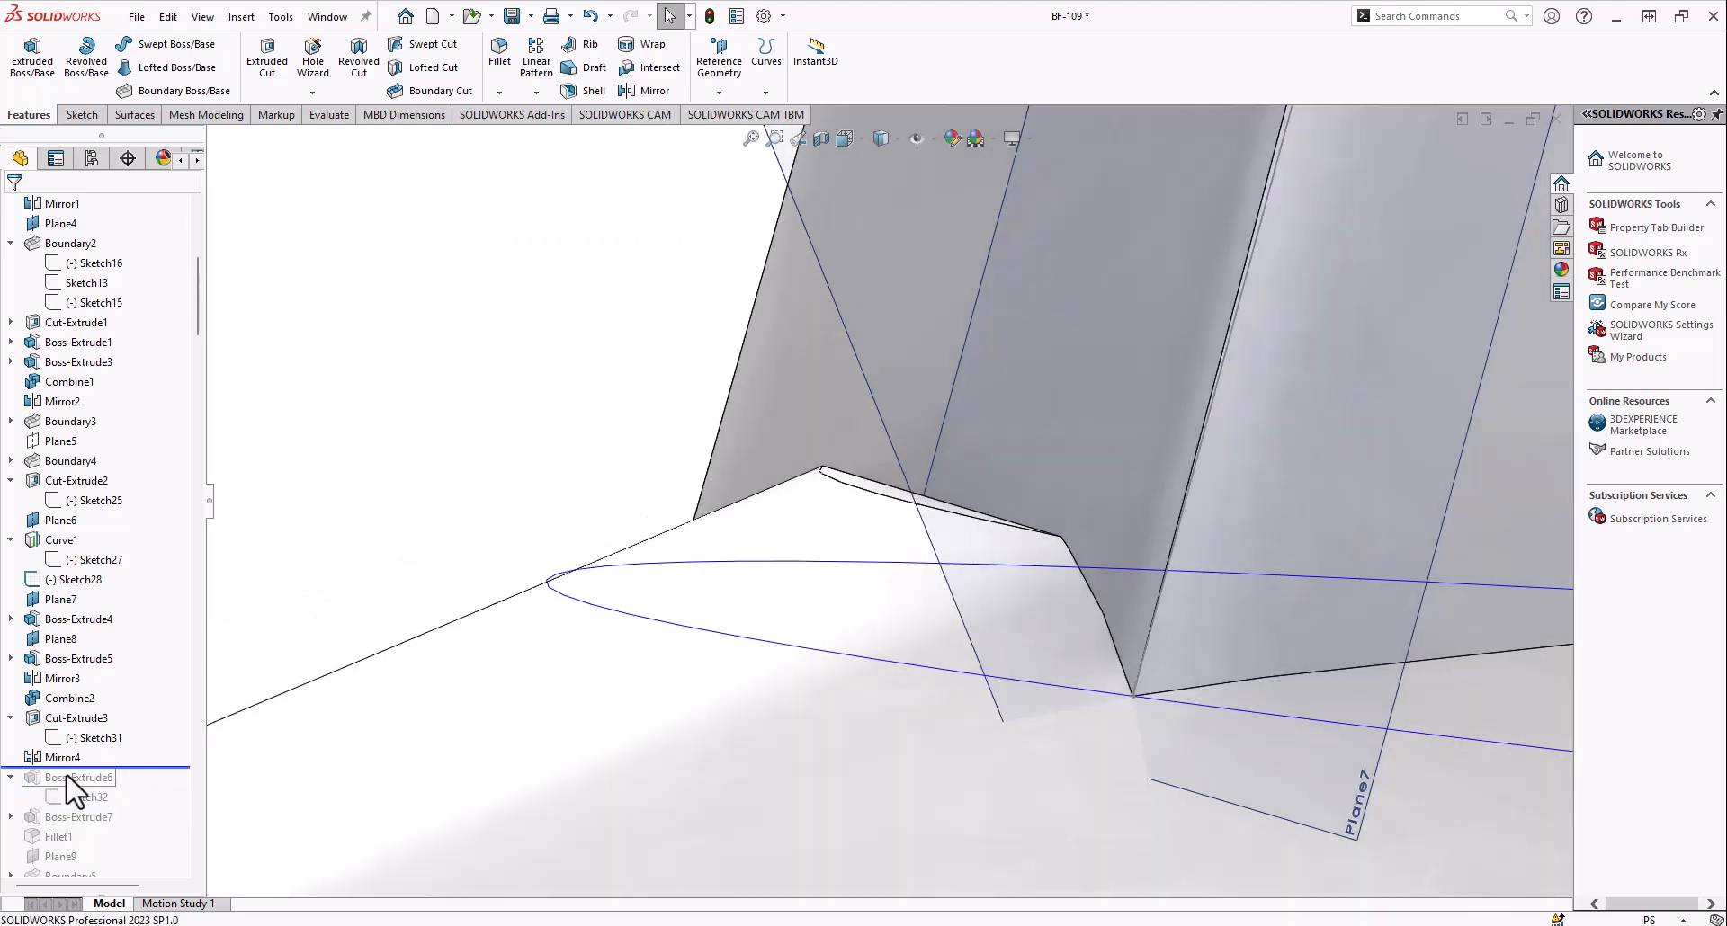
{"action": "mouse_move", "coordinate": [863, 508]}
{"action": "middle_mouse_down"}
{"action": "mouse_move", "coordinate": [909, 516]}
{"action": "mouse_move", "coordinate": [851, 522]}
{"action": "mouse_move", "coordinate": [910, 540]}
{"action": "middle_mouse_up"}
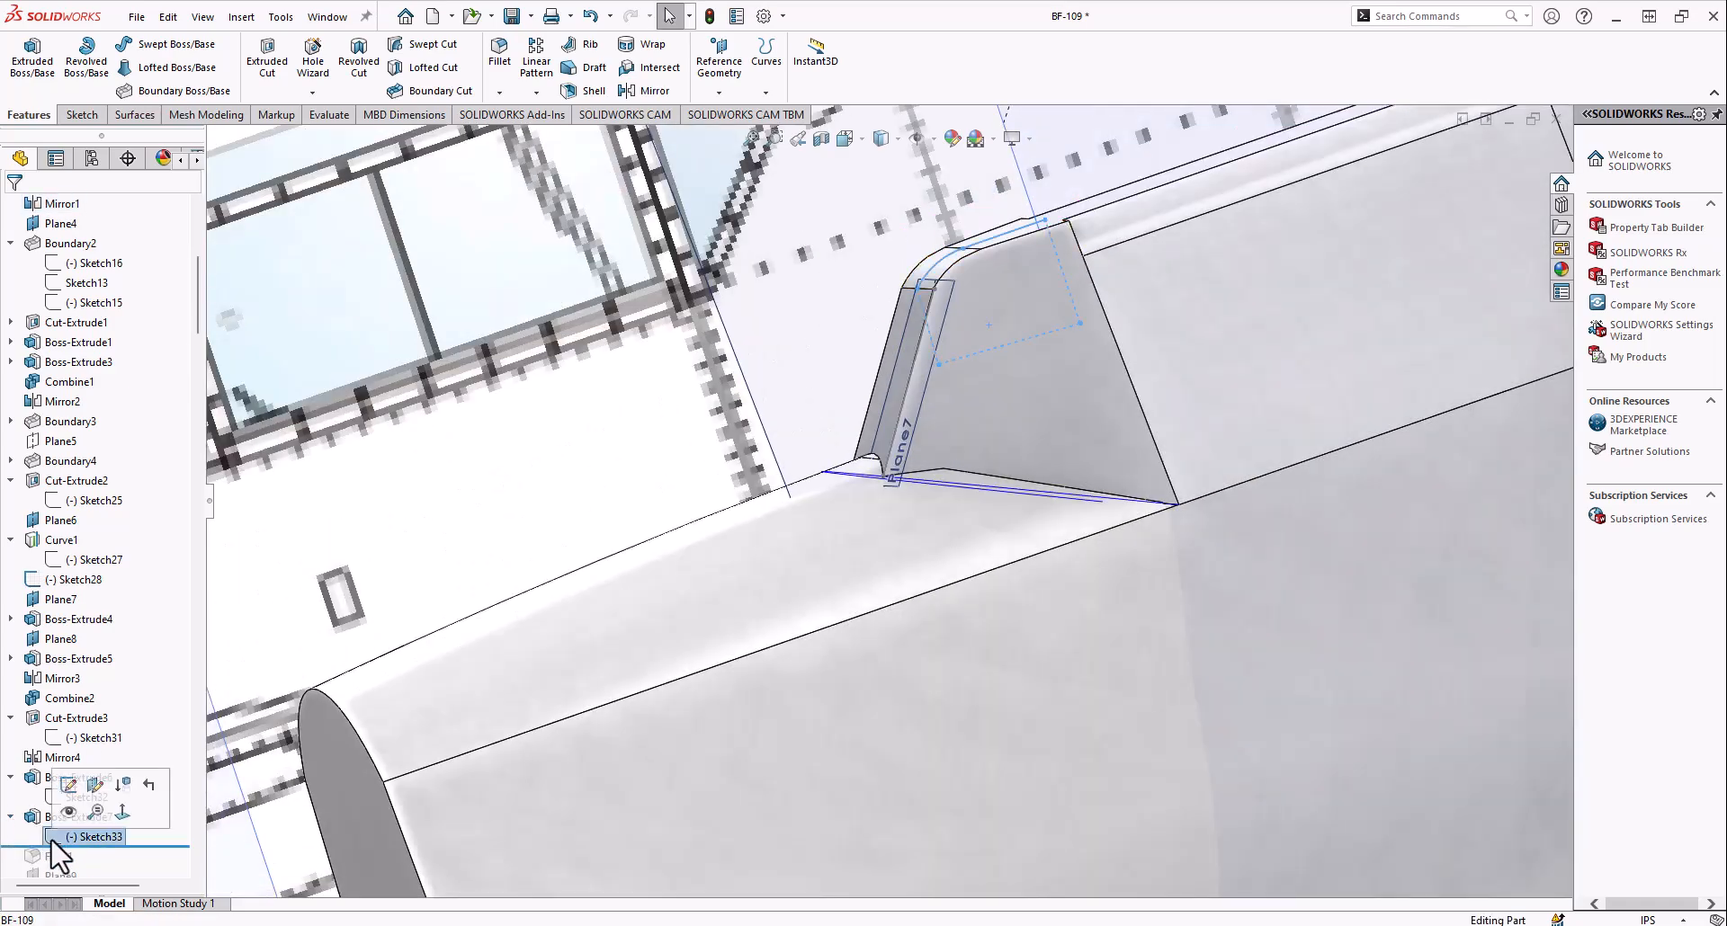
Examine Boss-Extrude7 and its profile, Sketch33, on the curved roof joining the windshield to the cockpit block
{"action": "mouse_move", "coordinate": [650, 485]}
{"action": "middle_mouse_down"}
{"action": "mouse_move", "coordinate": [782, 436]}
{"action": "mouse_move", "coordinate": [954, 410]}
{"action": "mouse_move", "coordinate": [1010, 378]}
{"action": "mouse_move", "coordinate": [1107, 410]}
{"action": "mouse_move", "coordinate": [860, 440]}
{"action": "mouse_move", "coordinate": [819, 385]}
{"action": "mouse_move", "coordinate": [856, 409]}
{"action": "mouse_move", "coordinate": [876, 472]}
{"action": "mouse_move", "coordinate": [816, 484]}
{"action": "mouse_move", "coordinate": [791, 396]}
{"action": "mouse_move", "coordinate": [661, 569]}
{"action": "middle_mouse_up"}
{"action": "scroll", "coordinate": [970, 407], "scroll_direction": "up", "scroll_amount": 5}
{"action": "scroll", "coordinate": [1173, 435], "scroll_direction": "up", "scroll_amount": 4}
{"action": "scroll", "coordinate": [1174, 439], "scroll_direction": "down", "scroll_amount": 9}
{"action": "scroll", "coordinate": [876, 472], "scroll_direction": "up", "scroll_amount": 5}
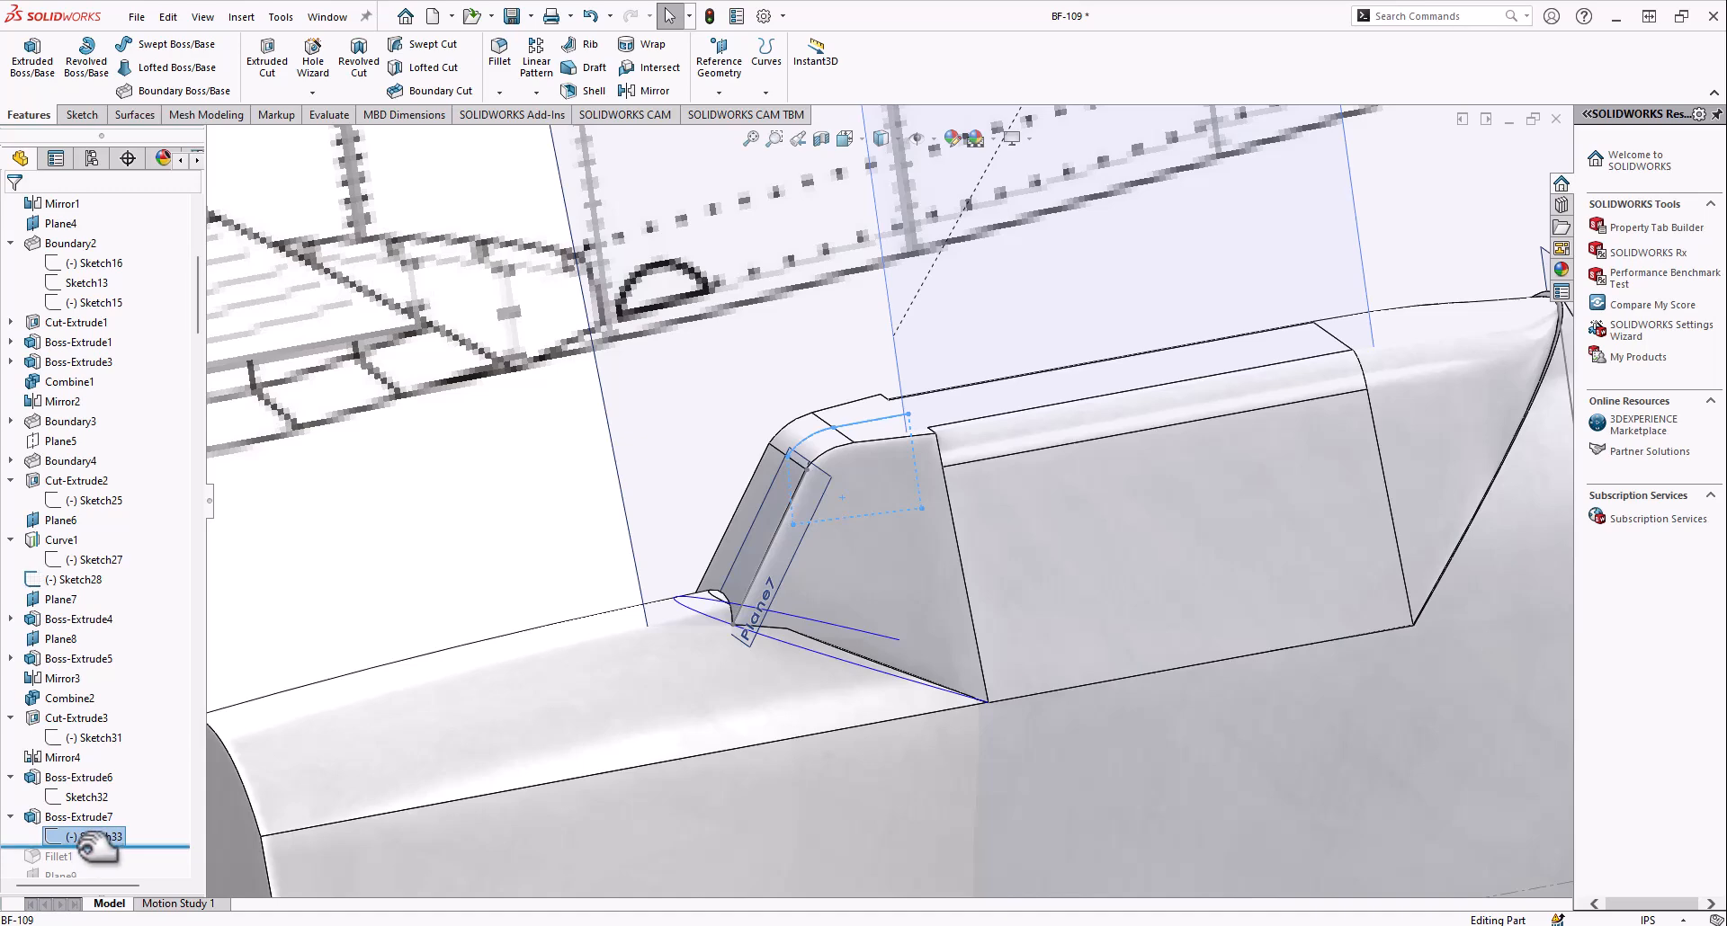
Include Fillet1 in the rolled-forward history and examine the rounded upper edges of the windshield and cockpit block
{"action": "left_click_drag", "start_coordinate": [94, 848], "coordinate": [92, 860]}
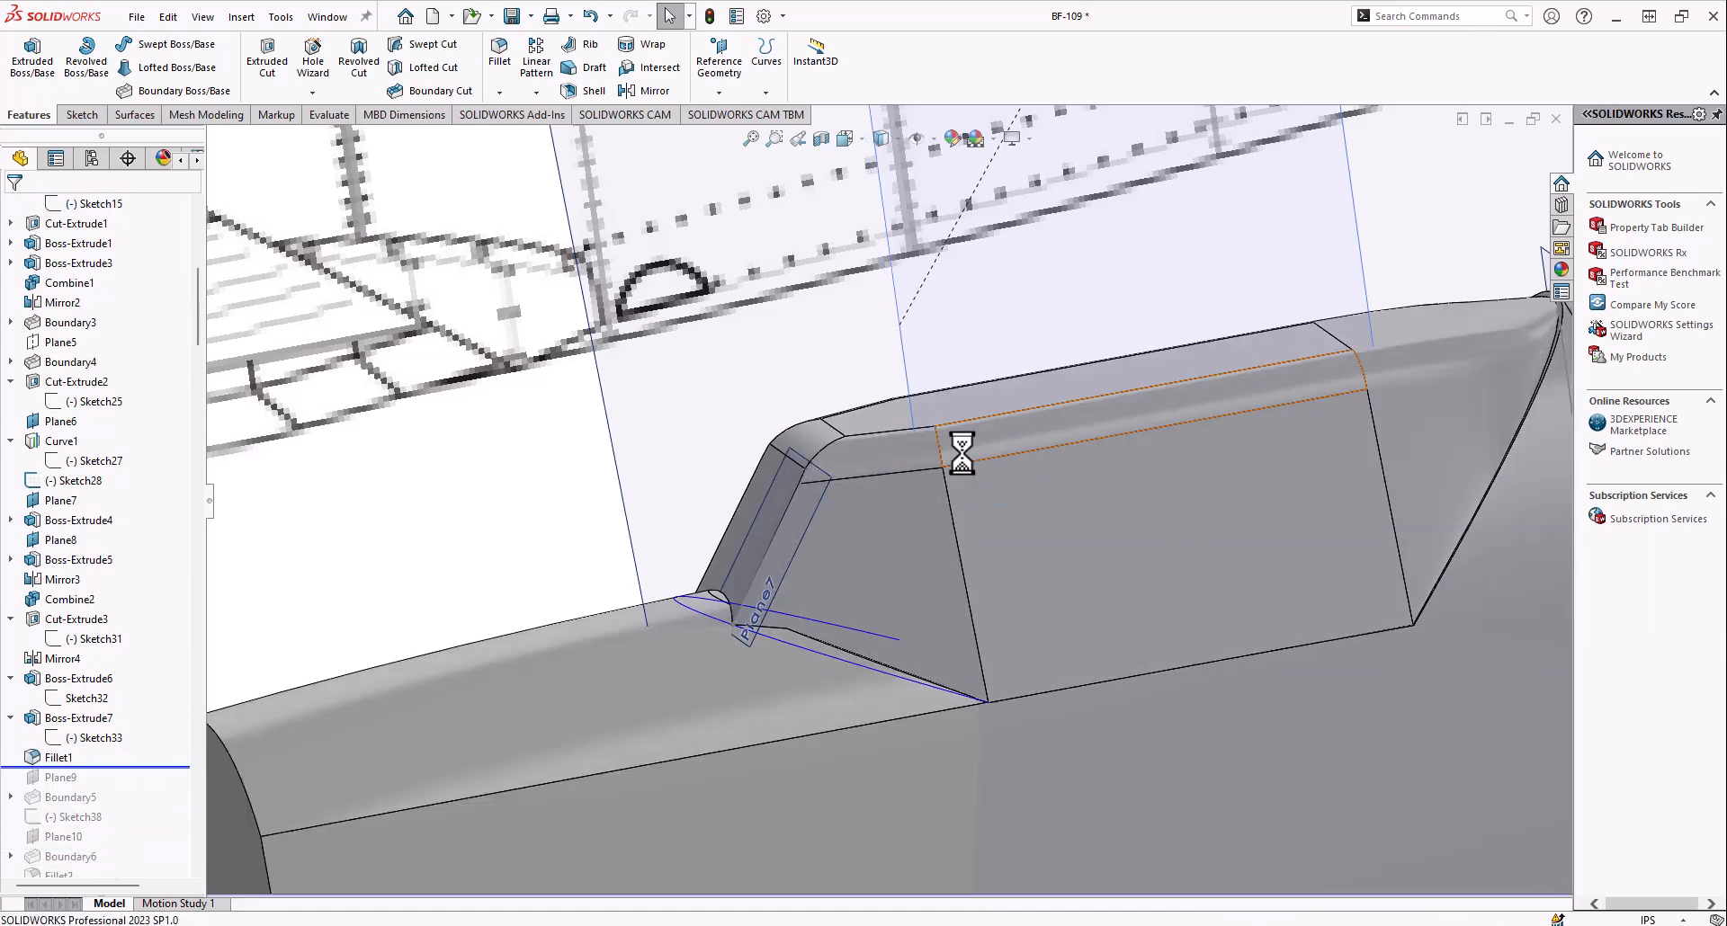
{"action": "left_click", "coordinate": [959, 454]}
{"action": "left_click", "coordinate": [977, 451]}
{"action": "middle_click_drag", "start_coordinate": [977, 451], "coordinate": [871, 567]}
{"action": "scroll", "coordinate": [813, 559], "scroll_direction": "down", "scroll_amount": 2}
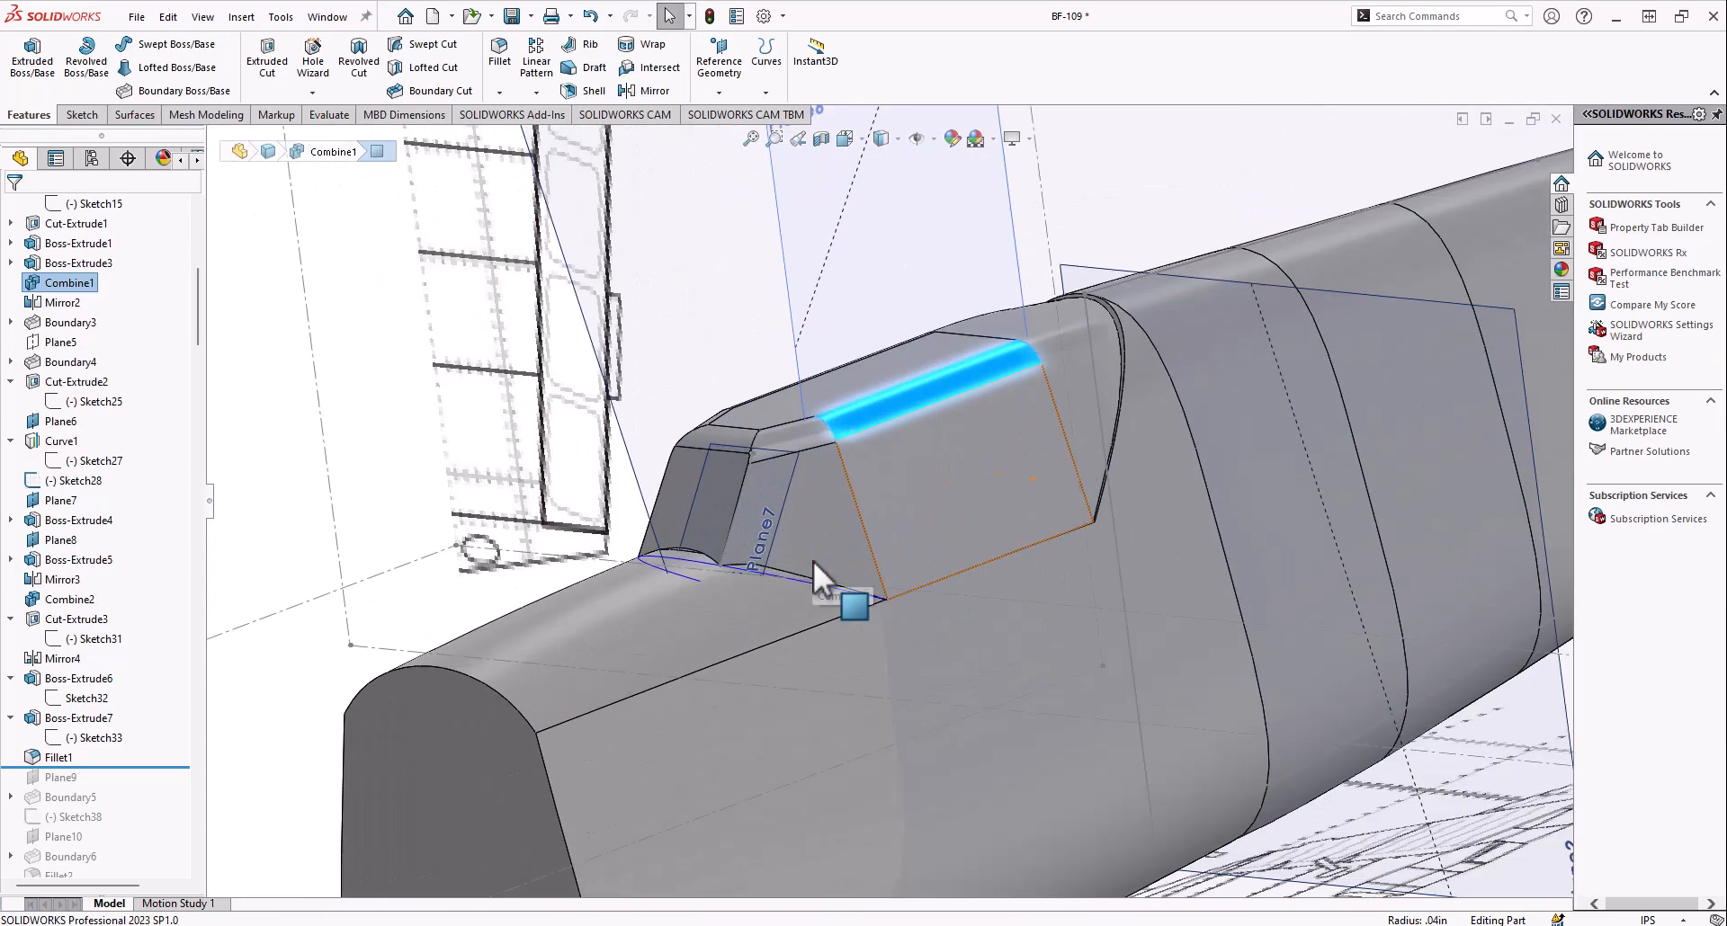
{"action": "scroll", "coordinate": [905, 503], "scroll_direction": "up", "scroll_amount": 5}
{"action": "scroll", "coordinate": [1196, 385], "scroll_direction": "down", "scroll_amount": 5}
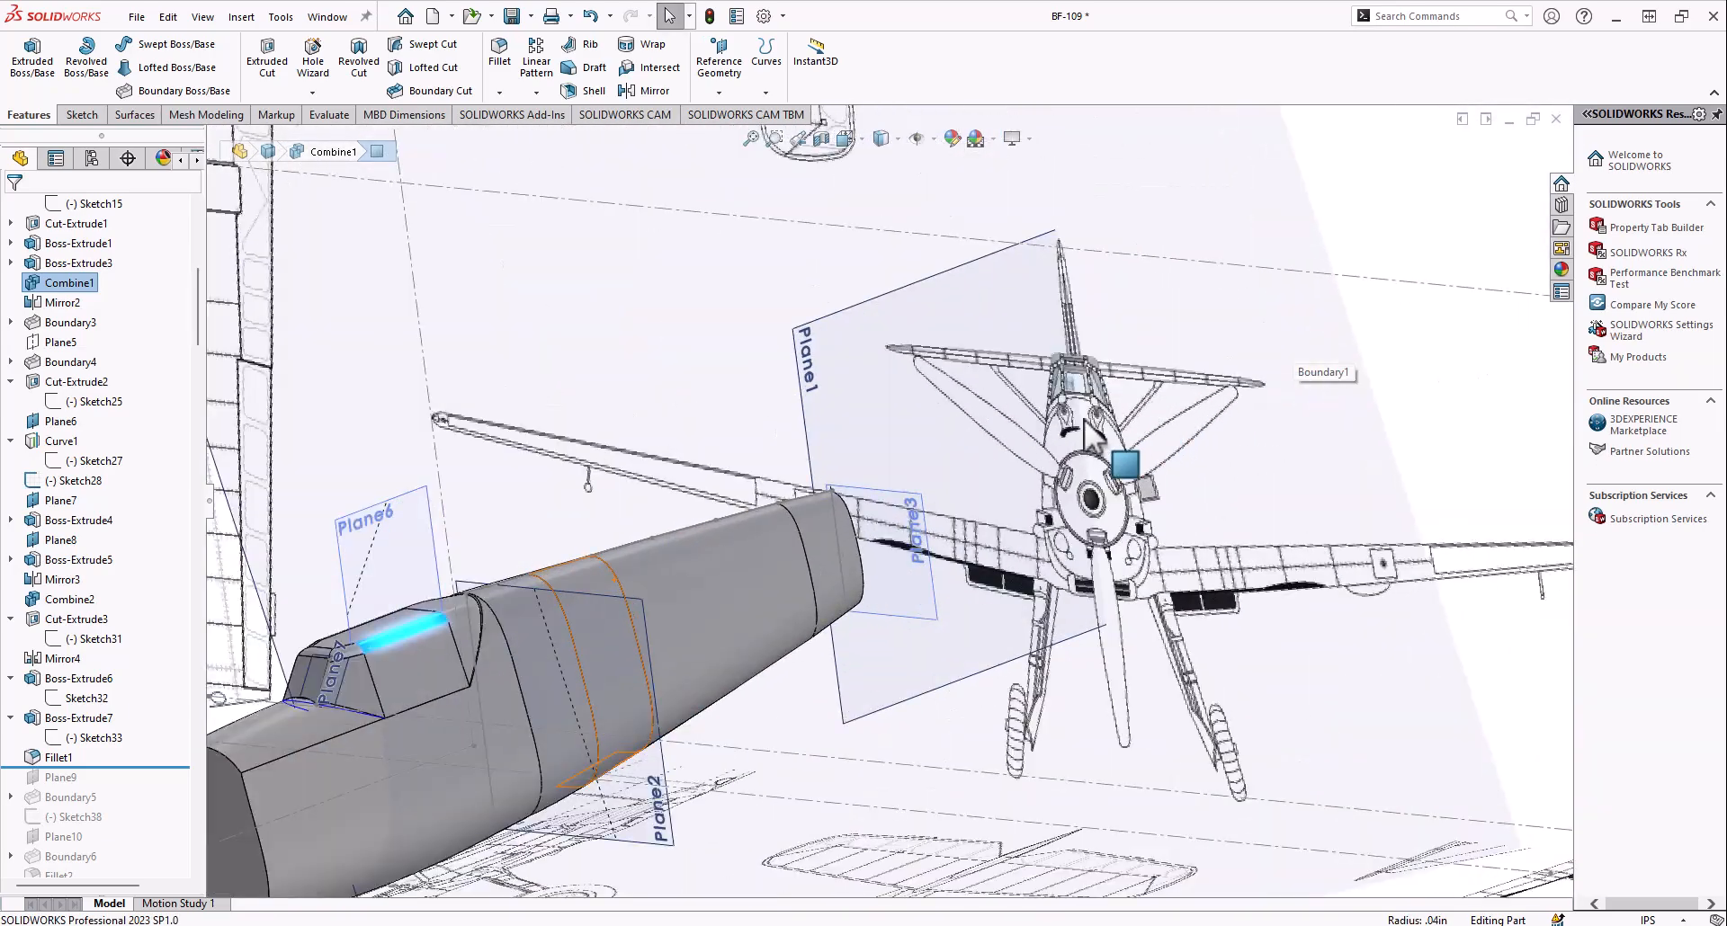
{"action": "scroll", "coordinate": [906, 585], "scroll_direction": "up", "scroll_amount": 5}
{"action": "scroll", "coordinate": [673, 601], "scroll_direction": "up", "scroll_amount": 1}
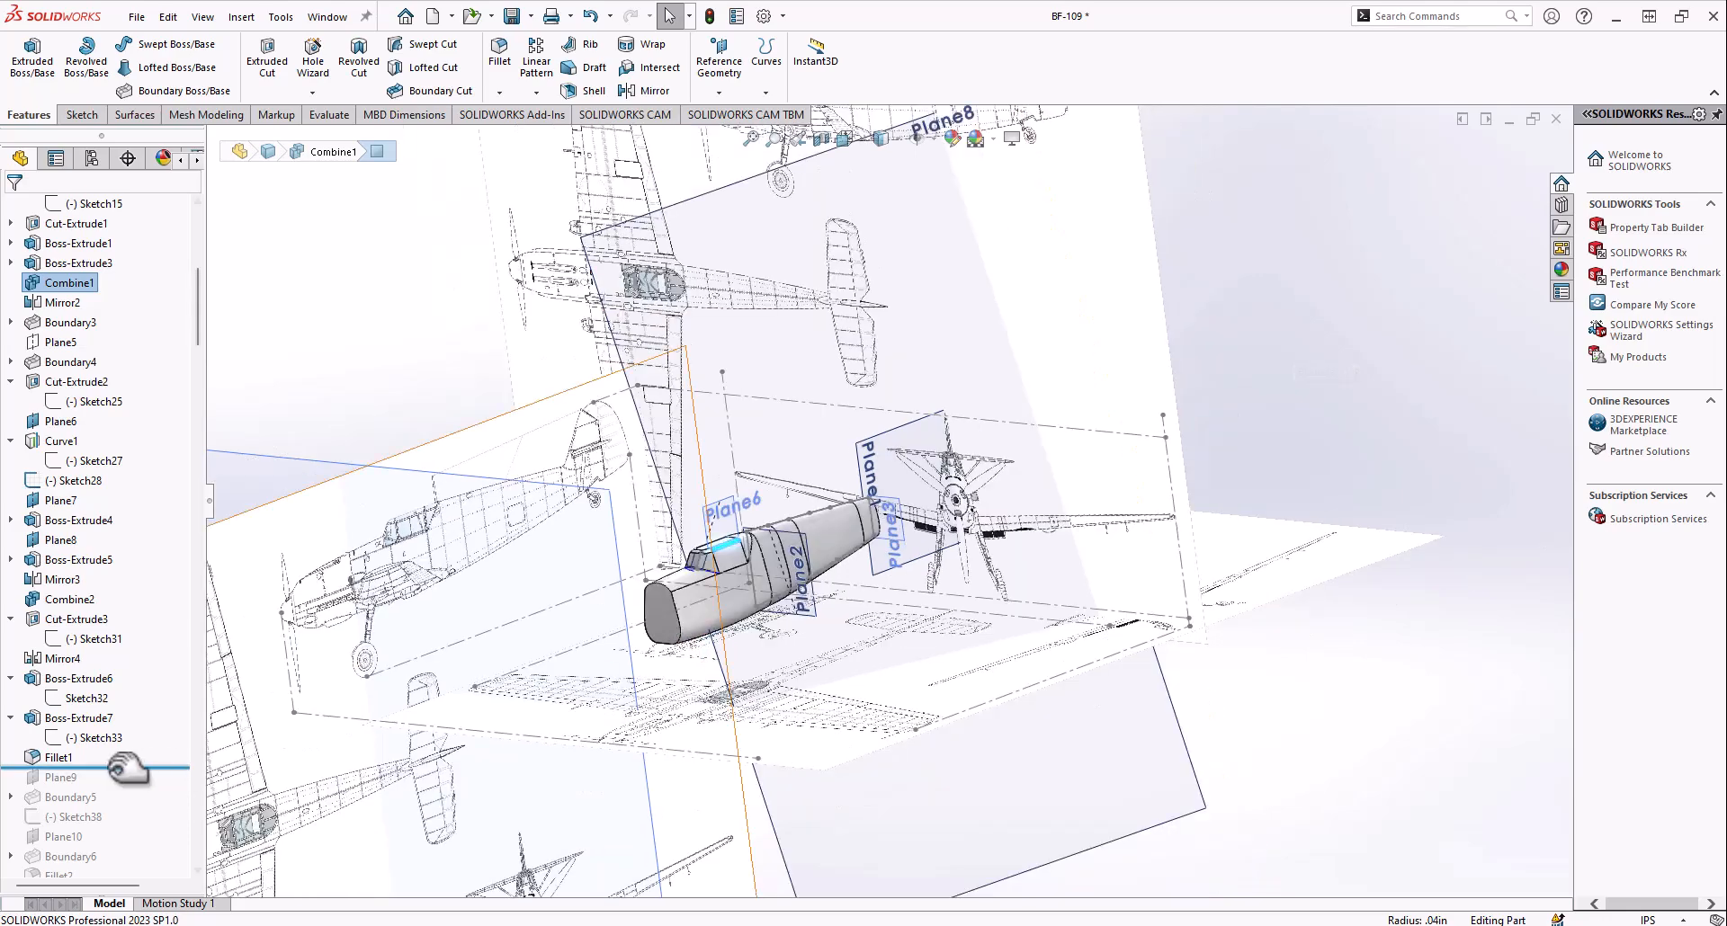
Roll the history forward to include Plane9 and show the plane
{"action": "scroll", "coordinate": [716, 567], "scroll_direction": "down", "scroll_amount": 5}
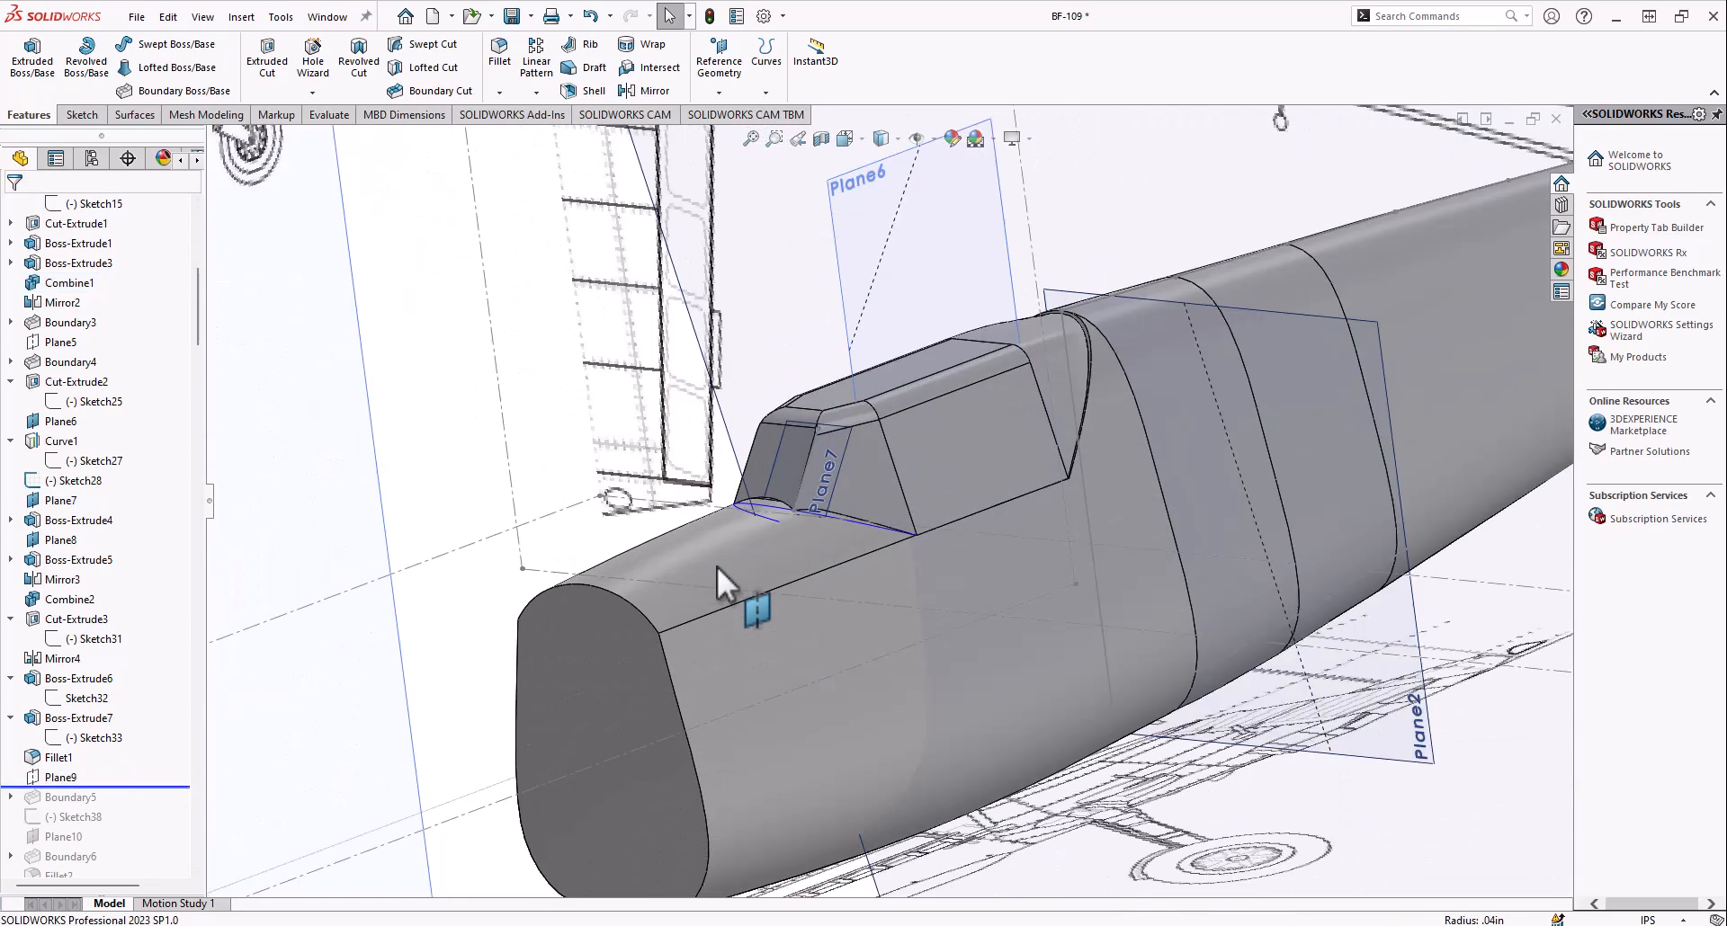
{"action": "scroll", "coordinate": [862, 467], "scroll_direction": "down", "scroll_amount": 2}
{"action": "right_click", "coordinate": [56, 779]}
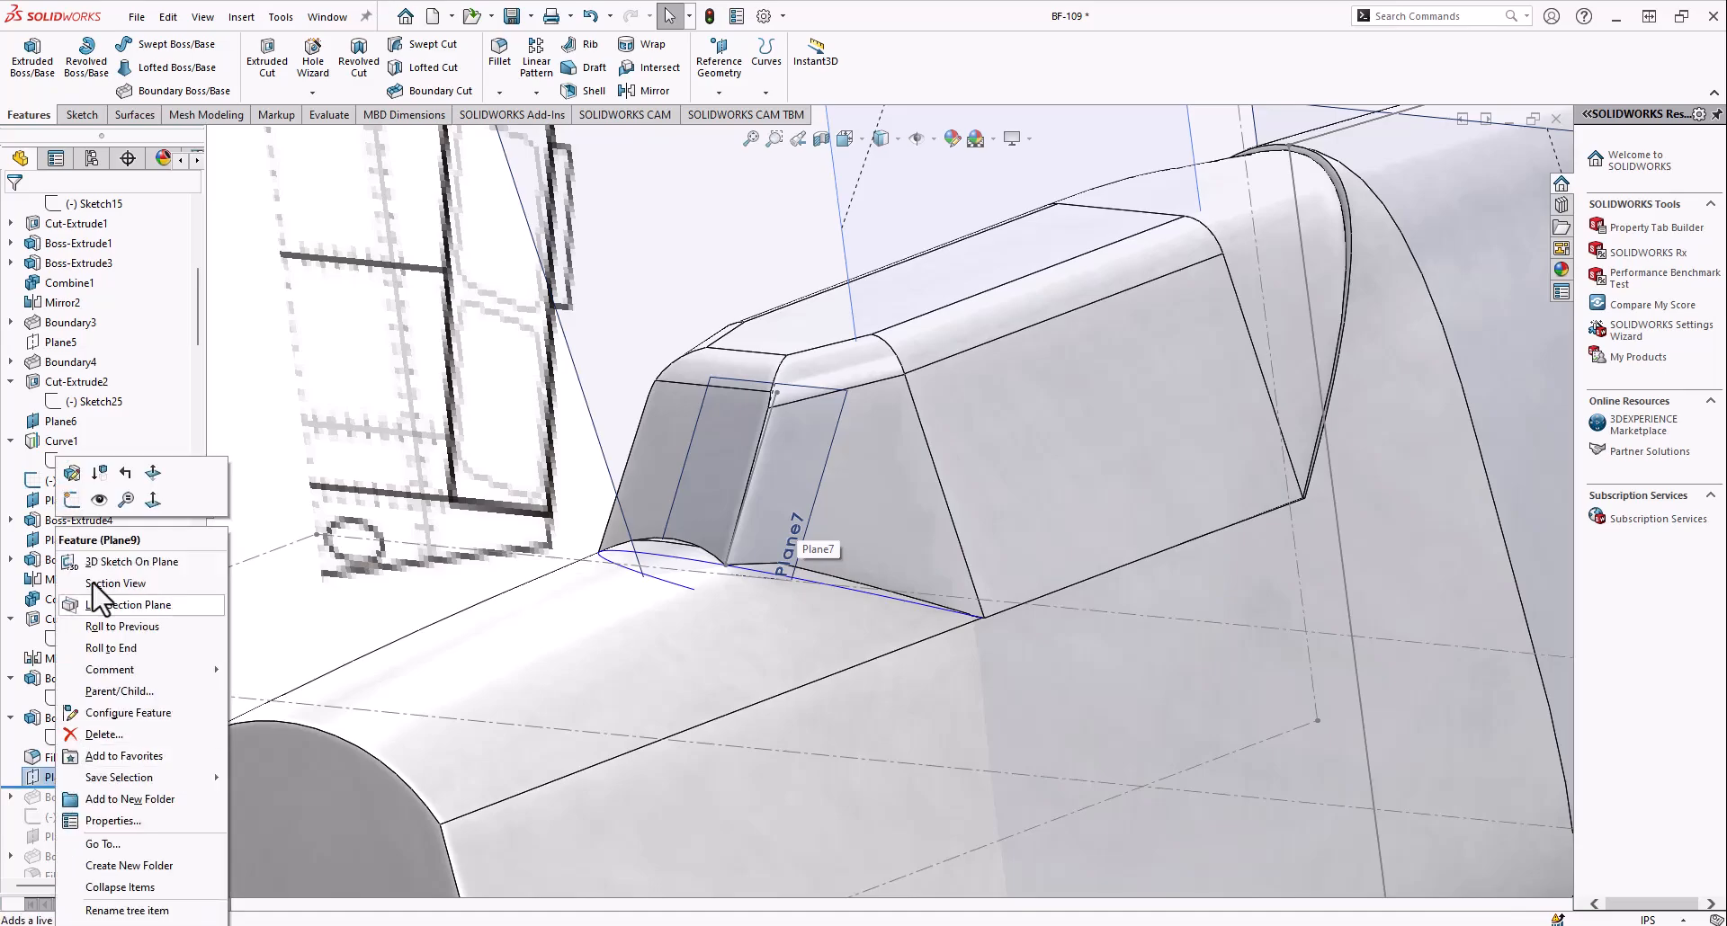
{"action": "left_click", "coordinate": [100, 500]}
{"action": "scroll", "coordinate": [824, 499], "scroll_direction": "up", "scroll_amount": 8}
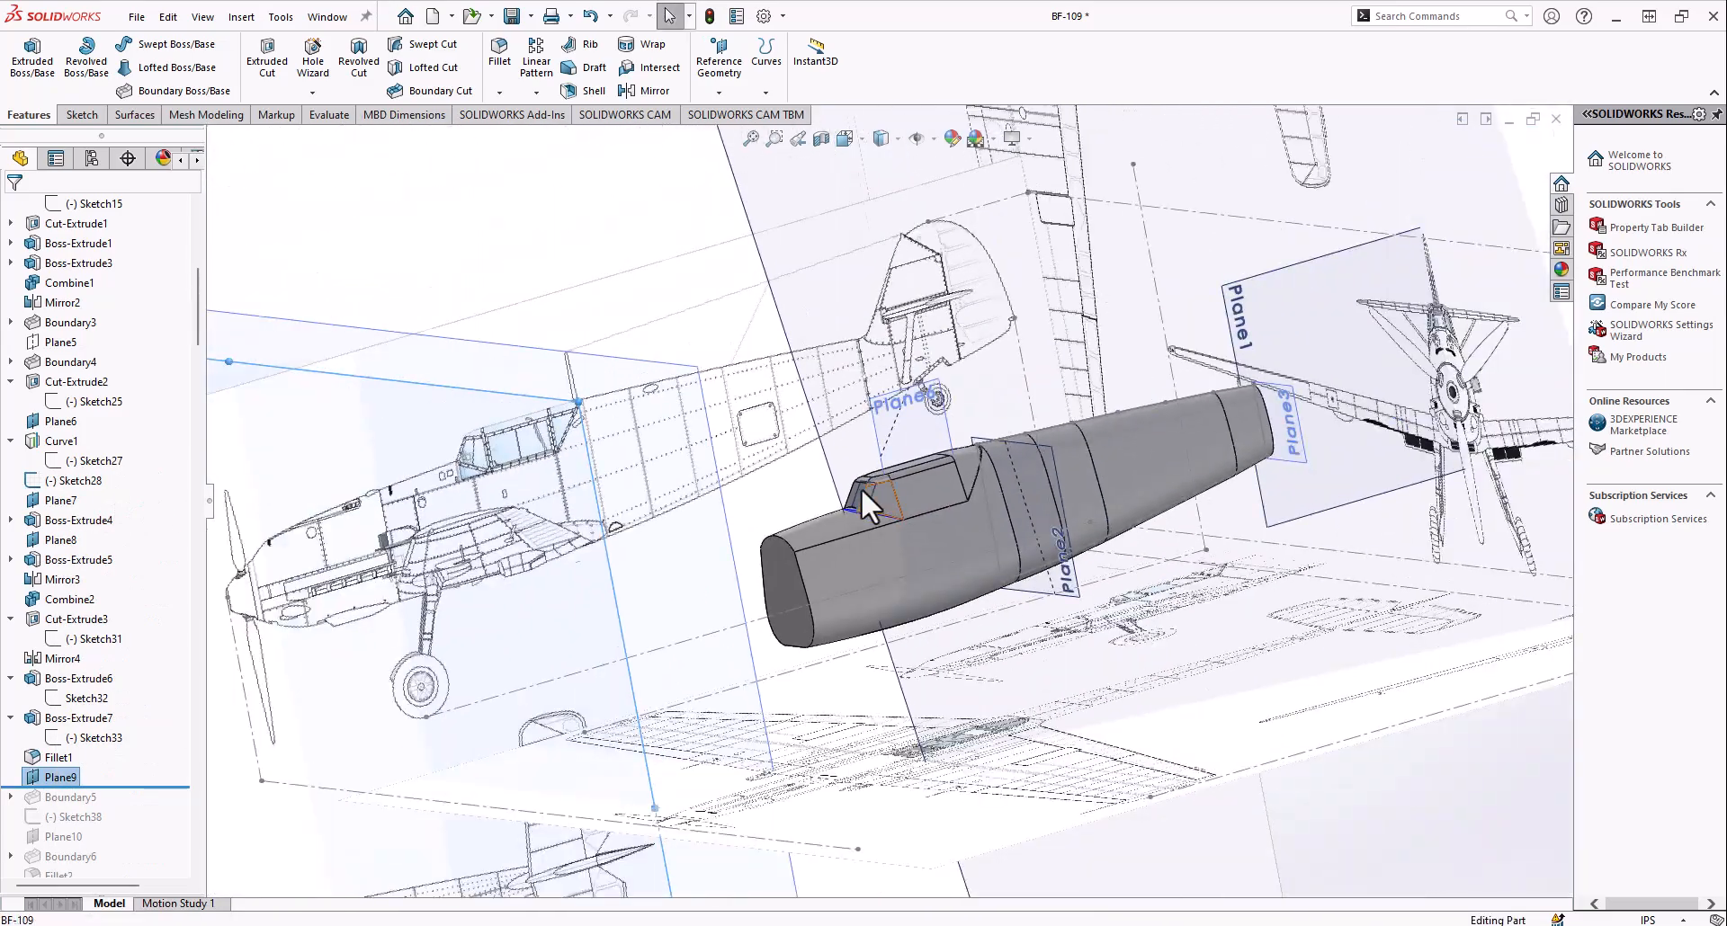
Roll the history forward to include Boundary5 and examine its profiles, Sketch37 and Sketch34, on the forward nose section
{"action": "middle_click_drag", "start_coordinate": [411, 616], "coordinate": [684, 594]}
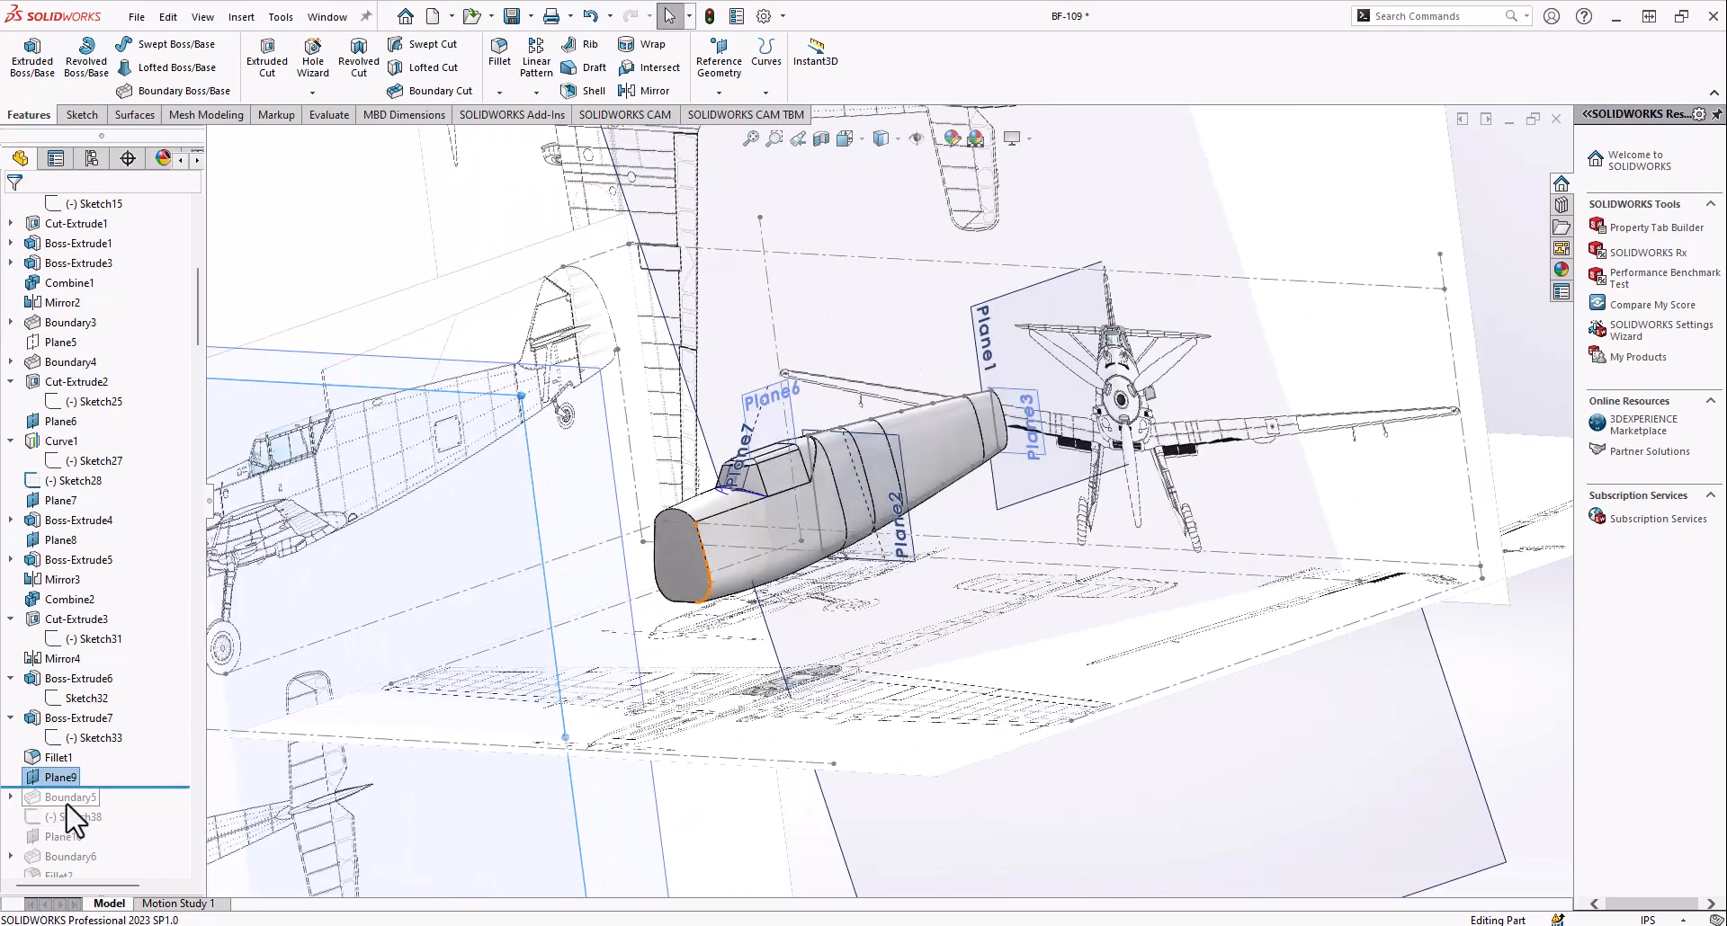
{"action": "left_click", "coordinate": [9, 797]}
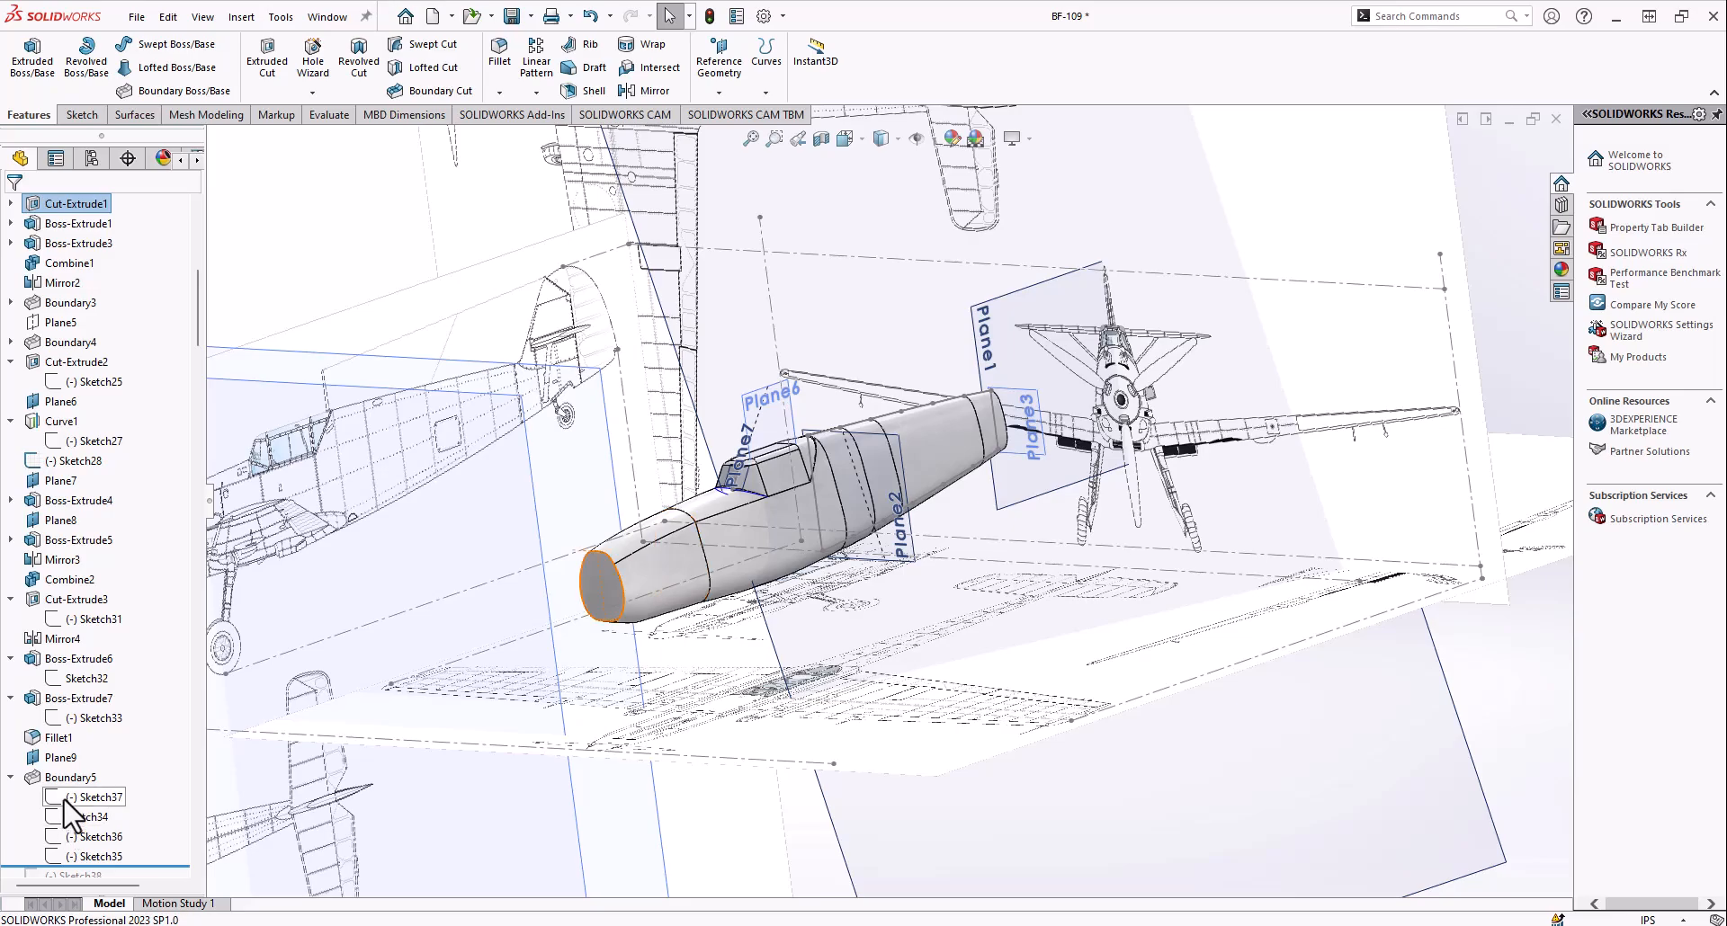
{"action": "left_click", "coordinate": [66, 802]}
{"action": "scroll", "coordinate": [681, 560], "scroll_direction": "down", "scroll_amount": 7}
{"action": "mouse_move", "coordinate": [635, 570]}
{"action": "middle_mouse_down"}
{"action": "mouse_move", "coordinate": [725, 493]}
{"action": "mouse_move", "coordinate": [666, 494]}
{"action": "mouse_move", "coordinate": [683, 487]}
{"action": "mouse_move", "coordinate": [2, 823]}
{"action": "middle_mouse_up"}
{"action": "scroll", "coordinate": [863, 439], "scroll_direction": "up", "scroll_amount": 4}
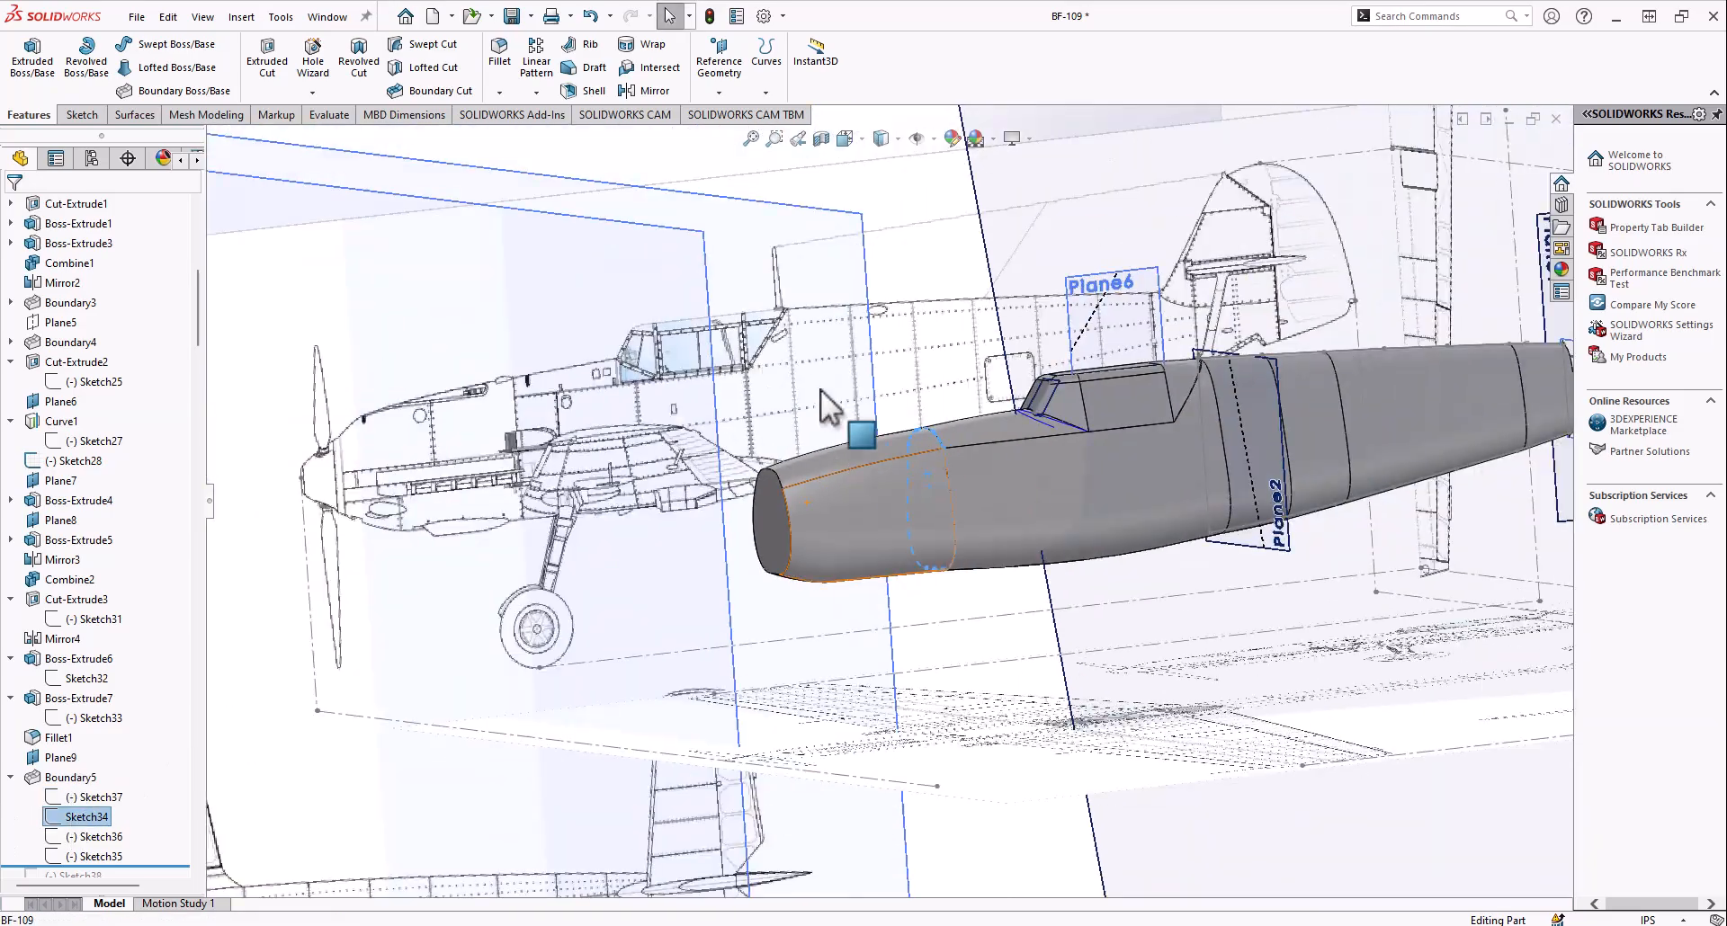
Compare Boundary5's guide curves, Sketch36 along the belly and Sketch35 along the top, with the side blueprint in the Right view
{"action": "left_click", "coordinate": [846, 139]}
{"action": "scroll", "coordinate": [759, 598], "scroll_direction": "up", "scroll_amount": 10}
{"action": "left_click", "coordinate": [707, 599]}
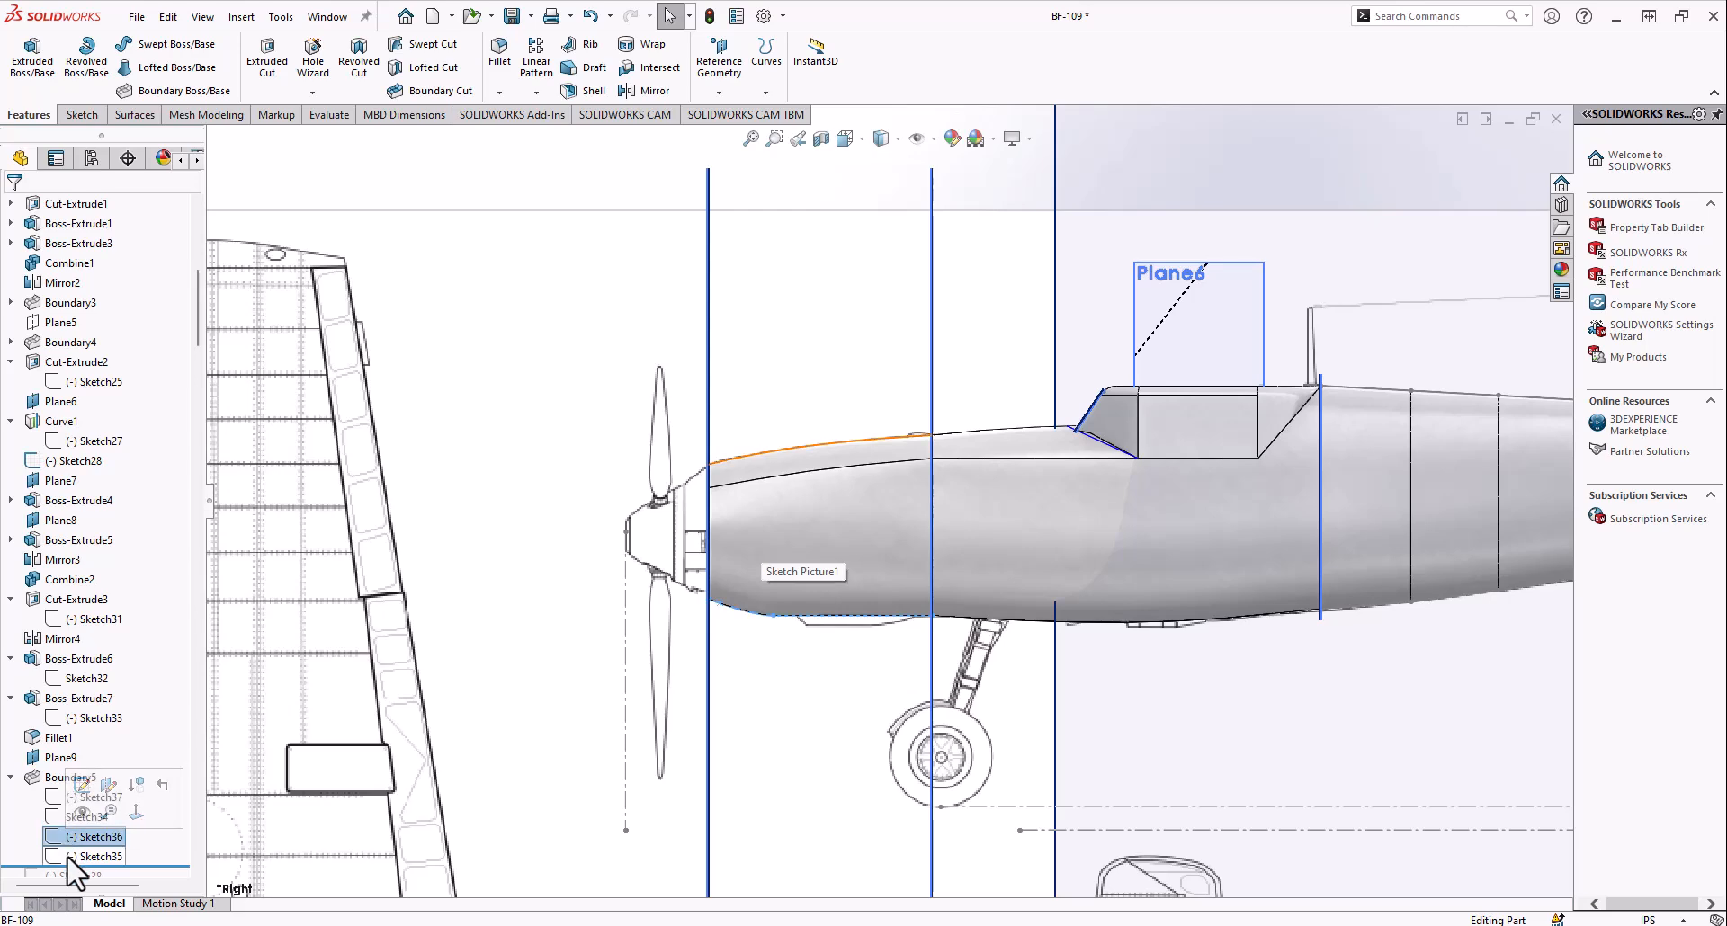
{"action": "scroll", "coordinate": [767, 682], "scroll_direction": "down", "scroll_amount": 10}
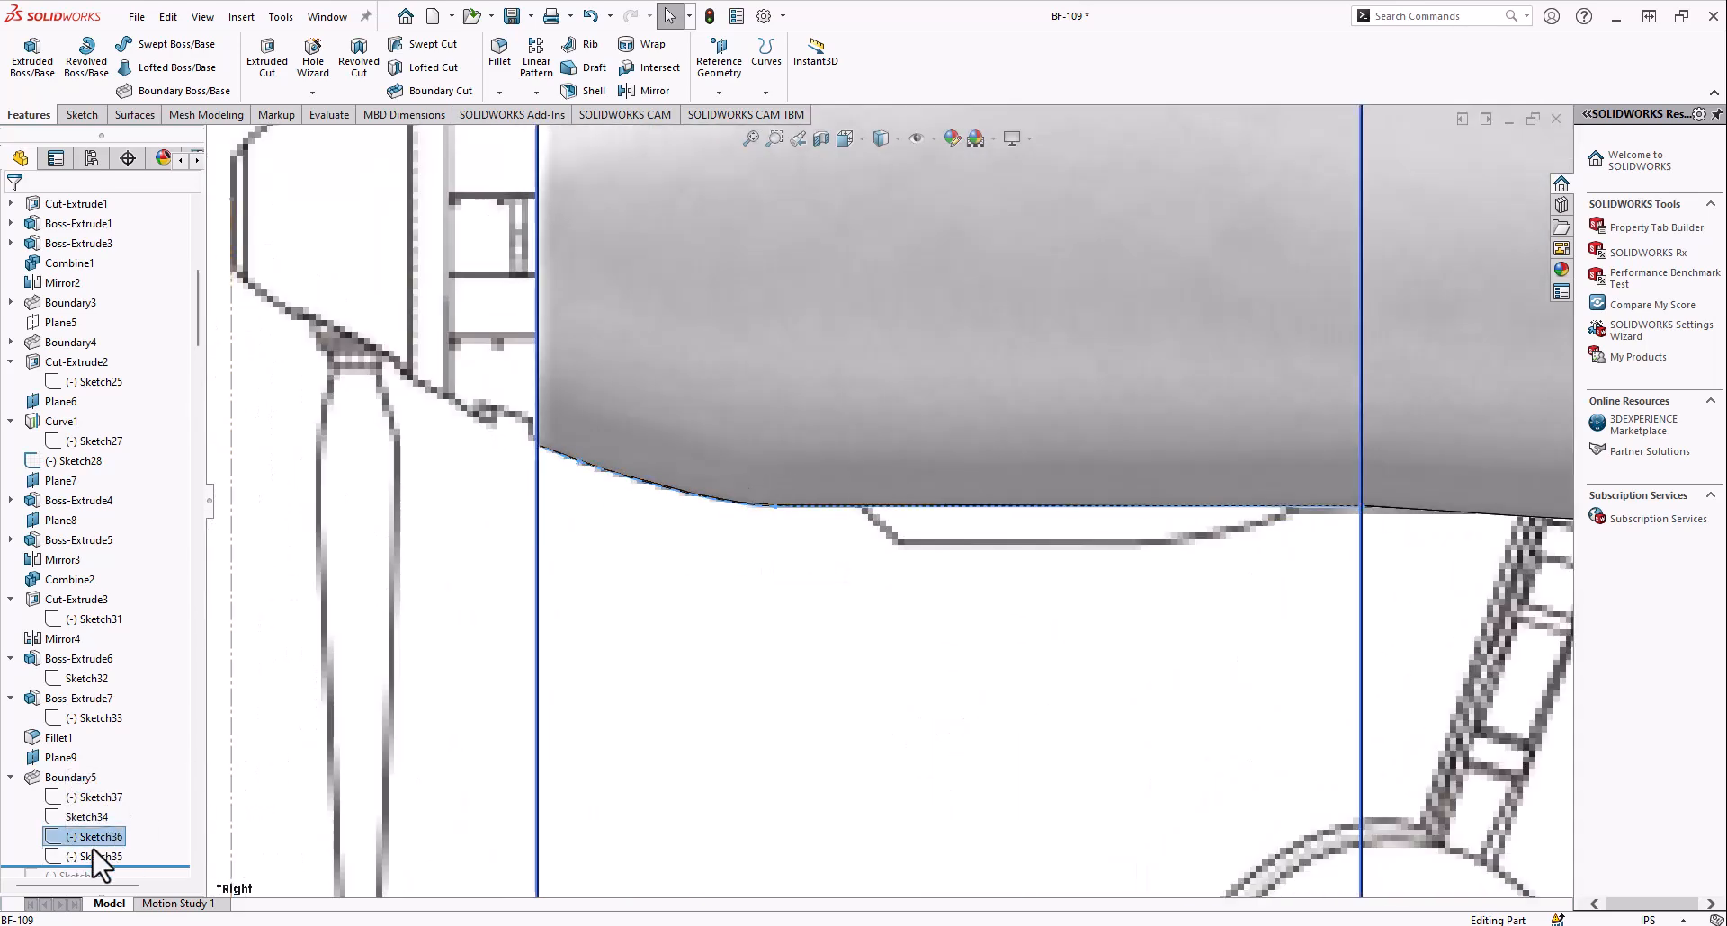
{"action": "scroll", "coordinate": [817, 417], "scroll_direction": "up", "scroll_amount": 5}
{"action": "scroll", "coordinate": [821, 447], "scroll_direction": "down", "scroll_amount": 5}
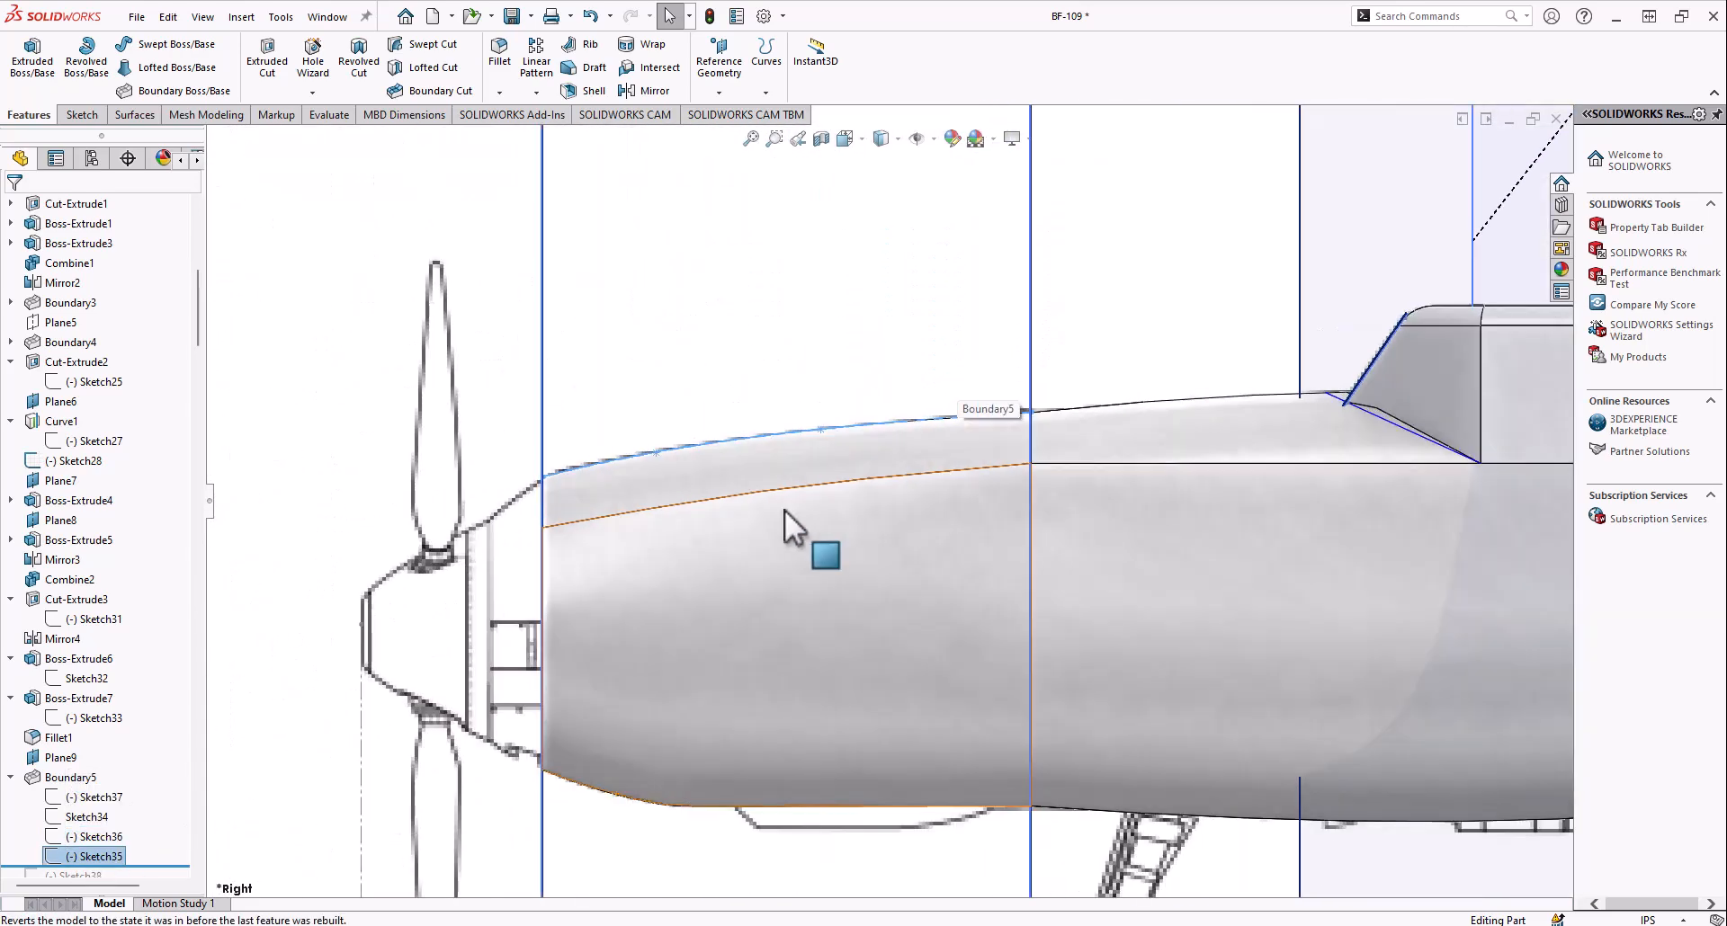
{"action": "scroll", "coordinate": [615, 376], "scroll_direction": "up", "scroll_amount": 6}
{"action": "mouse_move", "coordinate": [580, 349]}
{"action": "middle_mouse_down"}
{"action": "mouse_move", "coordinate": [771, 465]}
{"action": "mouse_move", "coordinate": [570, 409]}
{"action": "mouse_move", "coordinate": [684, 520]}
{"action": "mouse_move", "coordinate": [756, 463]}
{"action": "mouse_move", "coordinate": [1000, 513]}
{"action": "mouse_move", "coordinate": [949, 501]}
{"action": "mouse_move", "coordinate": [941, 533]}
{"action": "middle_mouse_up"}
{"action": "scroll", "coordinate": [930, 629], "scroll_direction": "up", "scroll_amount": 2}
{"action": "scroll", "coordinate": [926, 585], "scroll_direction": "down", "scroll_amount": 4}
Roll the history forward through Sketch38 and Plane10, and show Plane10 ahead of the nose face
{"action": "scroll", "coordinate": [77, 751], "scroll_direction": "down", "scroll_amount": 3}
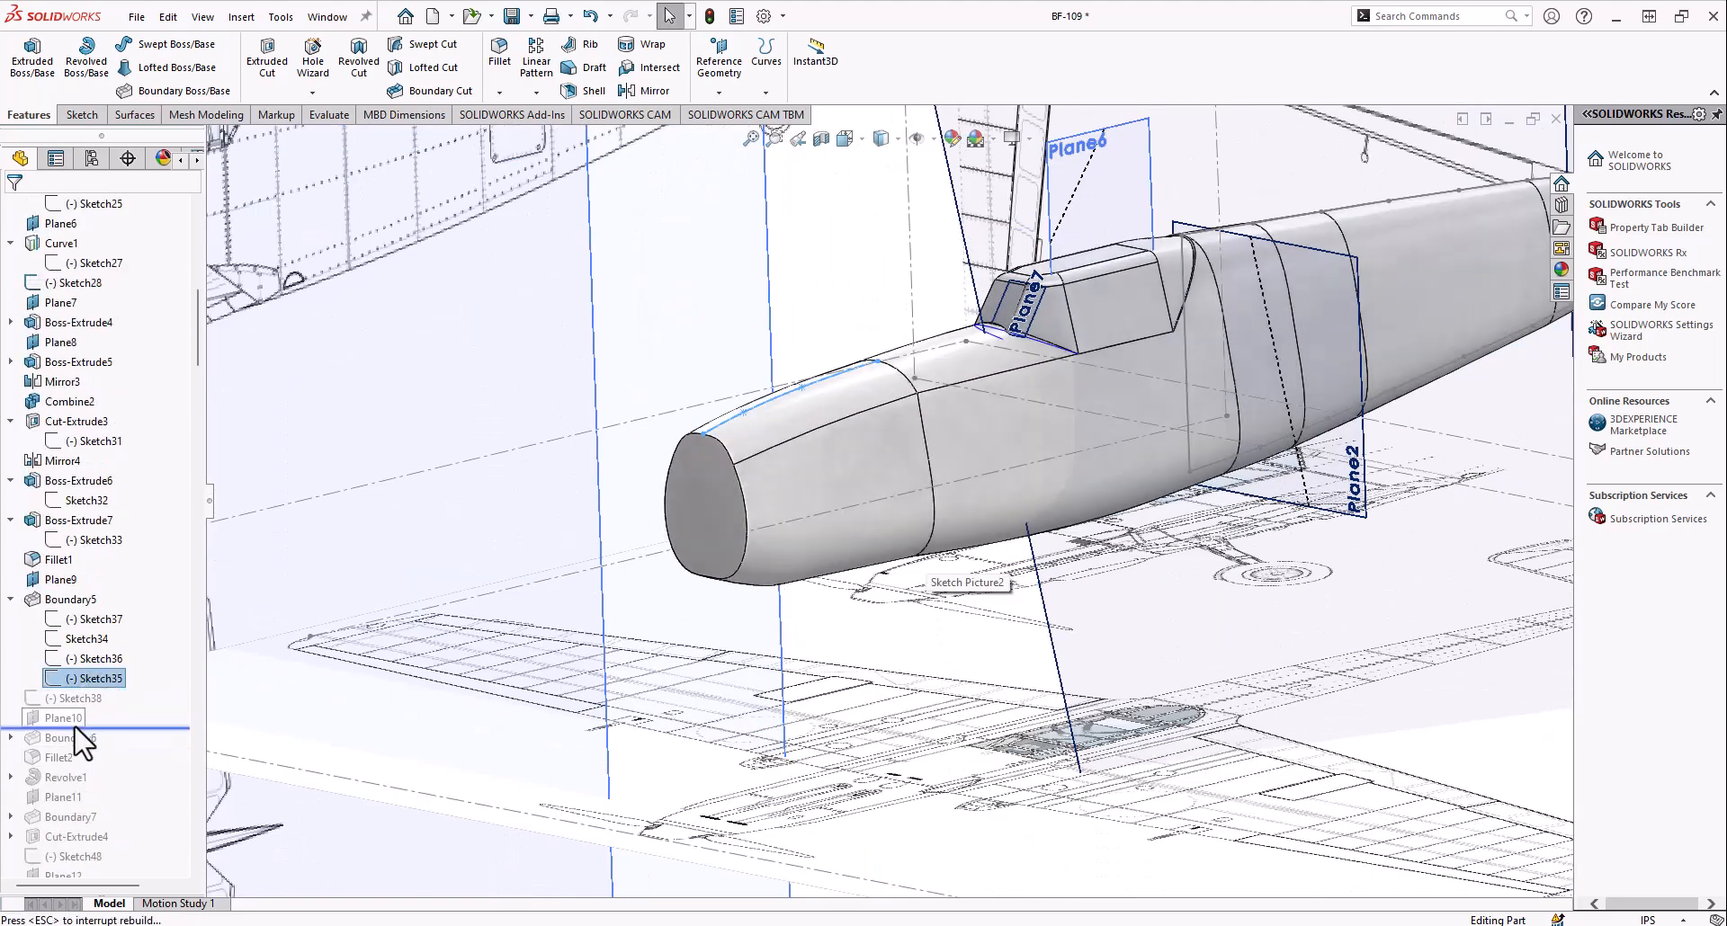
{"action": "left_click", "coordinate": [52, 701]}
{"action": "scroll", "coordinate": [531, 584], "scroll_direction": "up", "scroll_amount": 2}
{"action": "mouse_move", "coordinate": [804, 506]}
{"action": "middle_mouse_down"}
{"action": "mouse_move", "coordinate": [716, 460]}
{"action": "mouse_move", "coordinate": [754, 481]}
{"action": "middle_mouse_up"}
{"action": "scroll", "coordinate": [738, 518], "scroll_direction": "down", "scroll_amount": 3}
{"action": "right_click", "coordinate": [79, 711]}
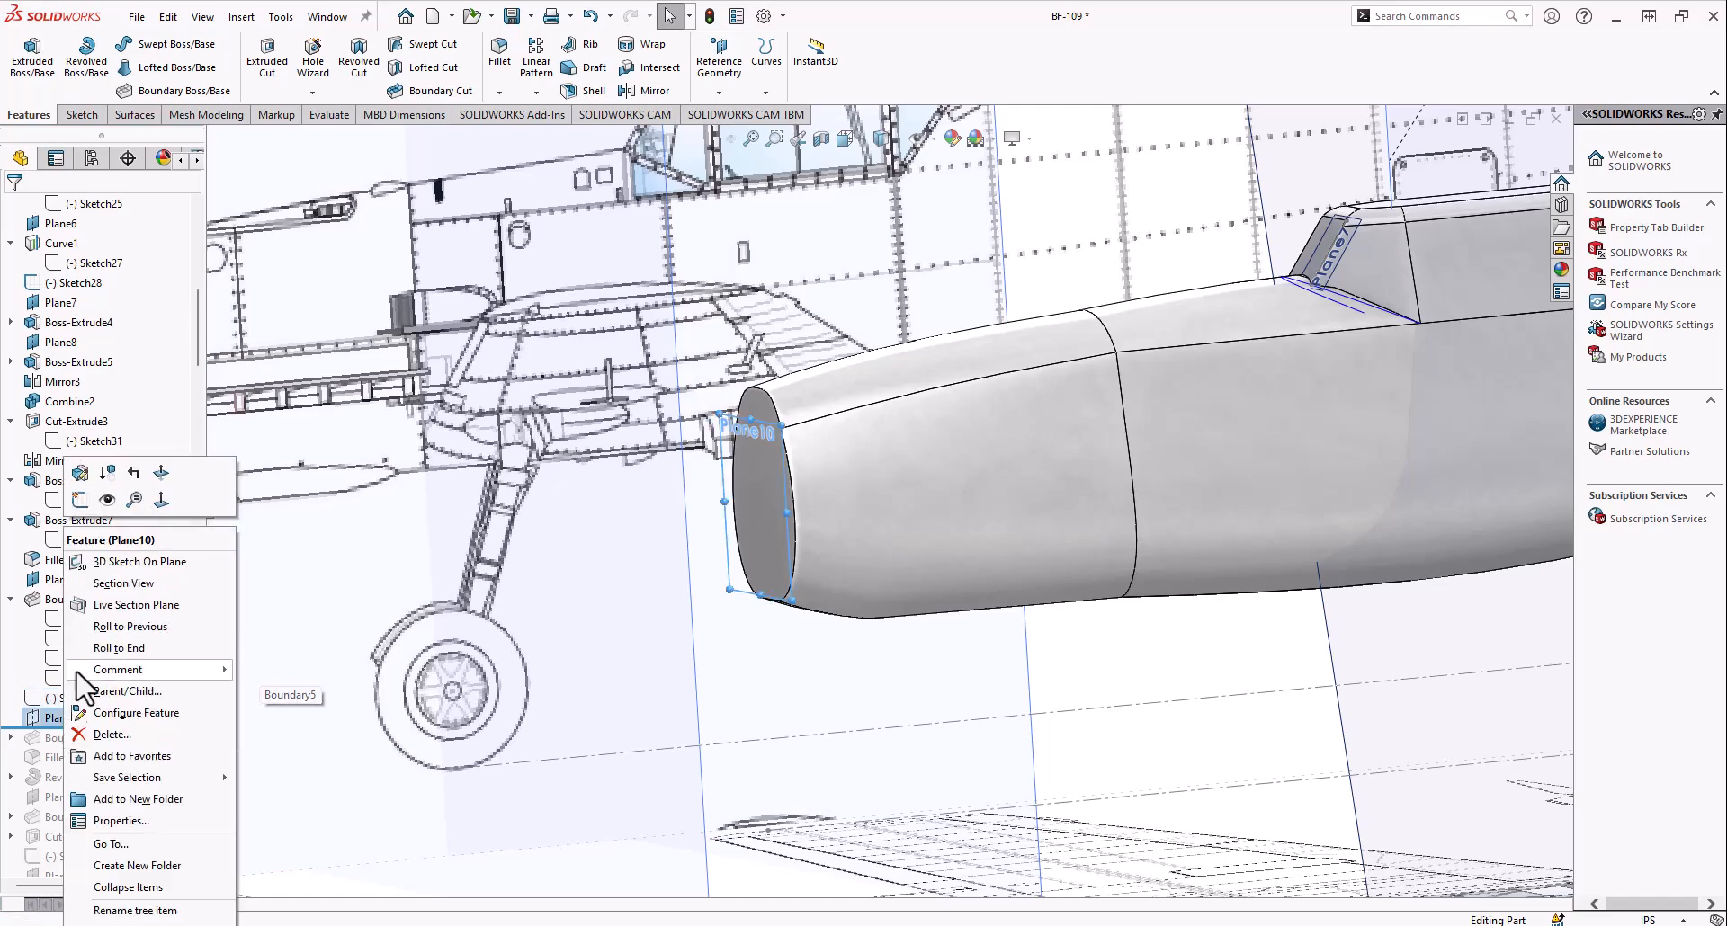
{"action": "key", "text": "Escape"}
{"action": "middle_click_drag", "start_coordinate": [734, 551], "coordinate": [716, 542]}
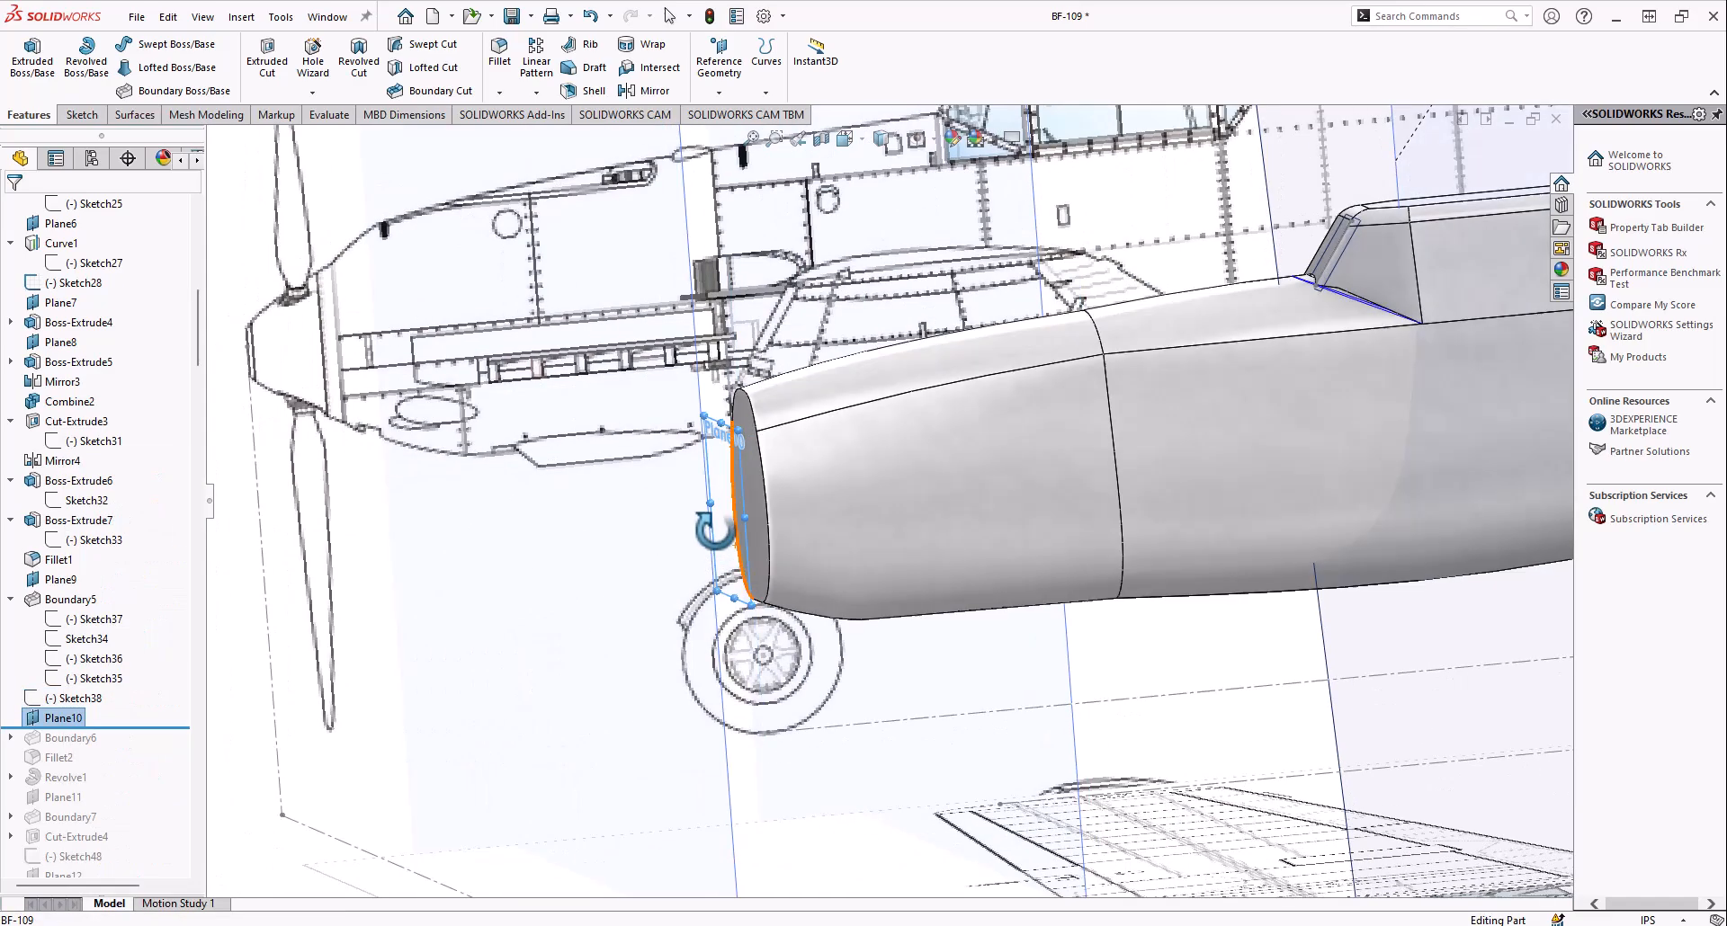
Check Plane10's position against the spinner base on the side blueprint in the Right view
{"action": "left_click", "coordinate": [844, 139]}
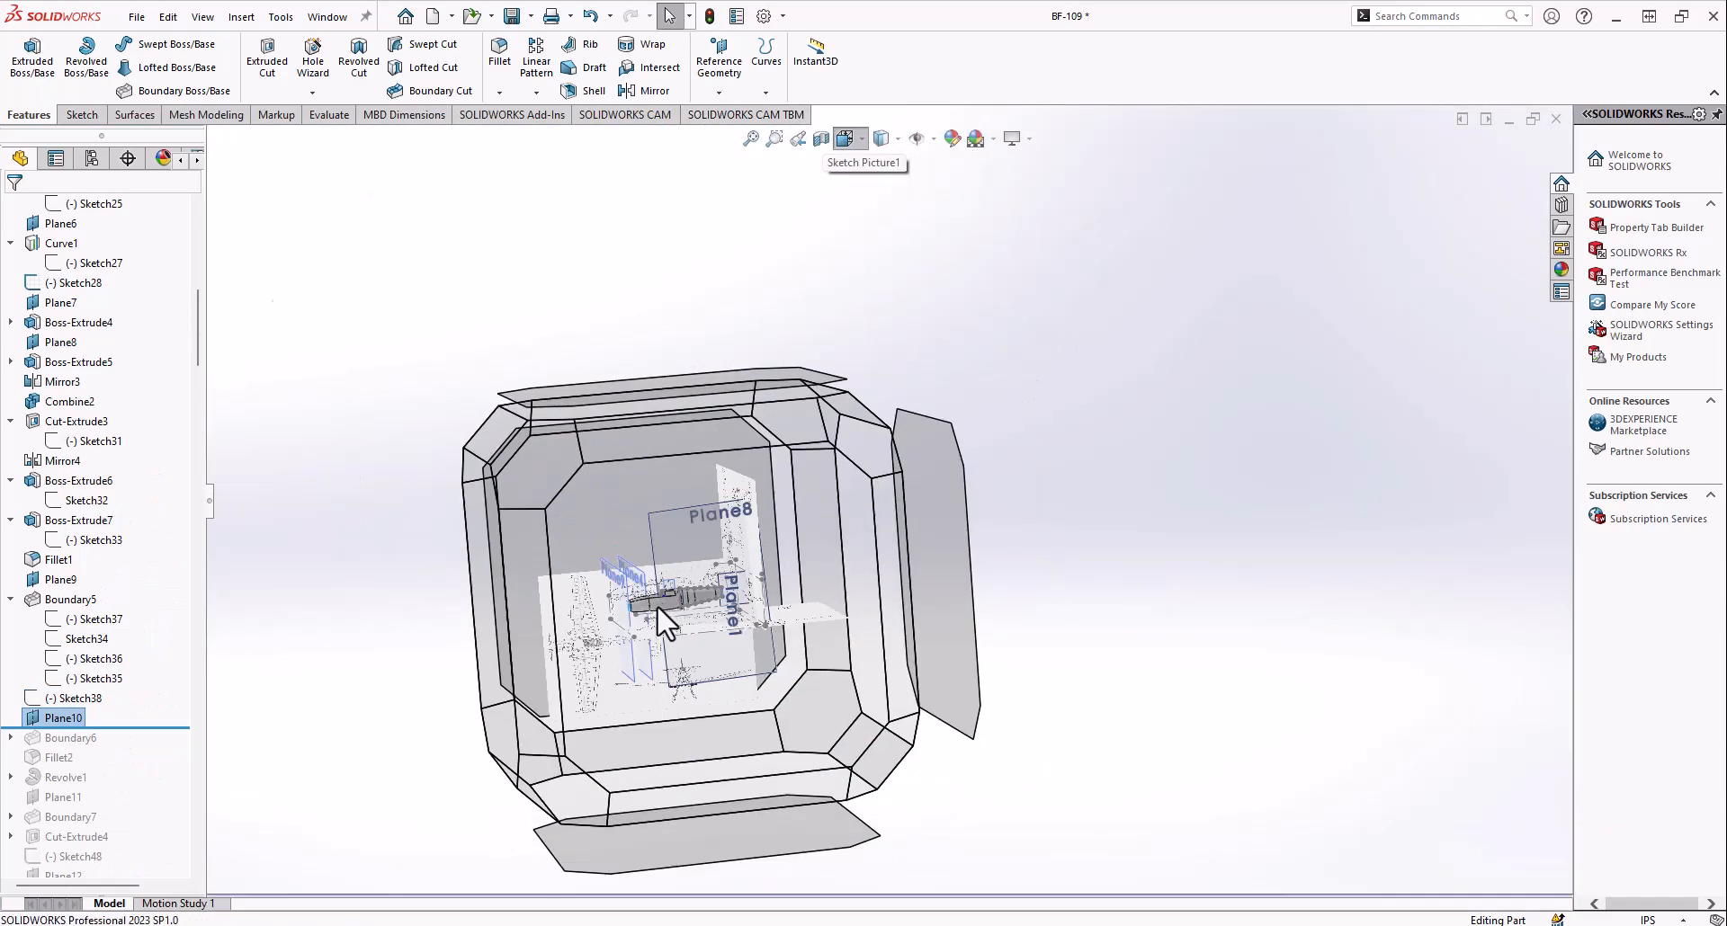
{"action": "left_click", "coordinate": [658, 606]}
{"action": "scroll", "coordinate": [713, 504], "scroll_direction": "down", "scroll_amount": 9}
{"action": "scroll", "coordinate": [825, 522], "scroll_direction": "down", "scroll_amount": 2}
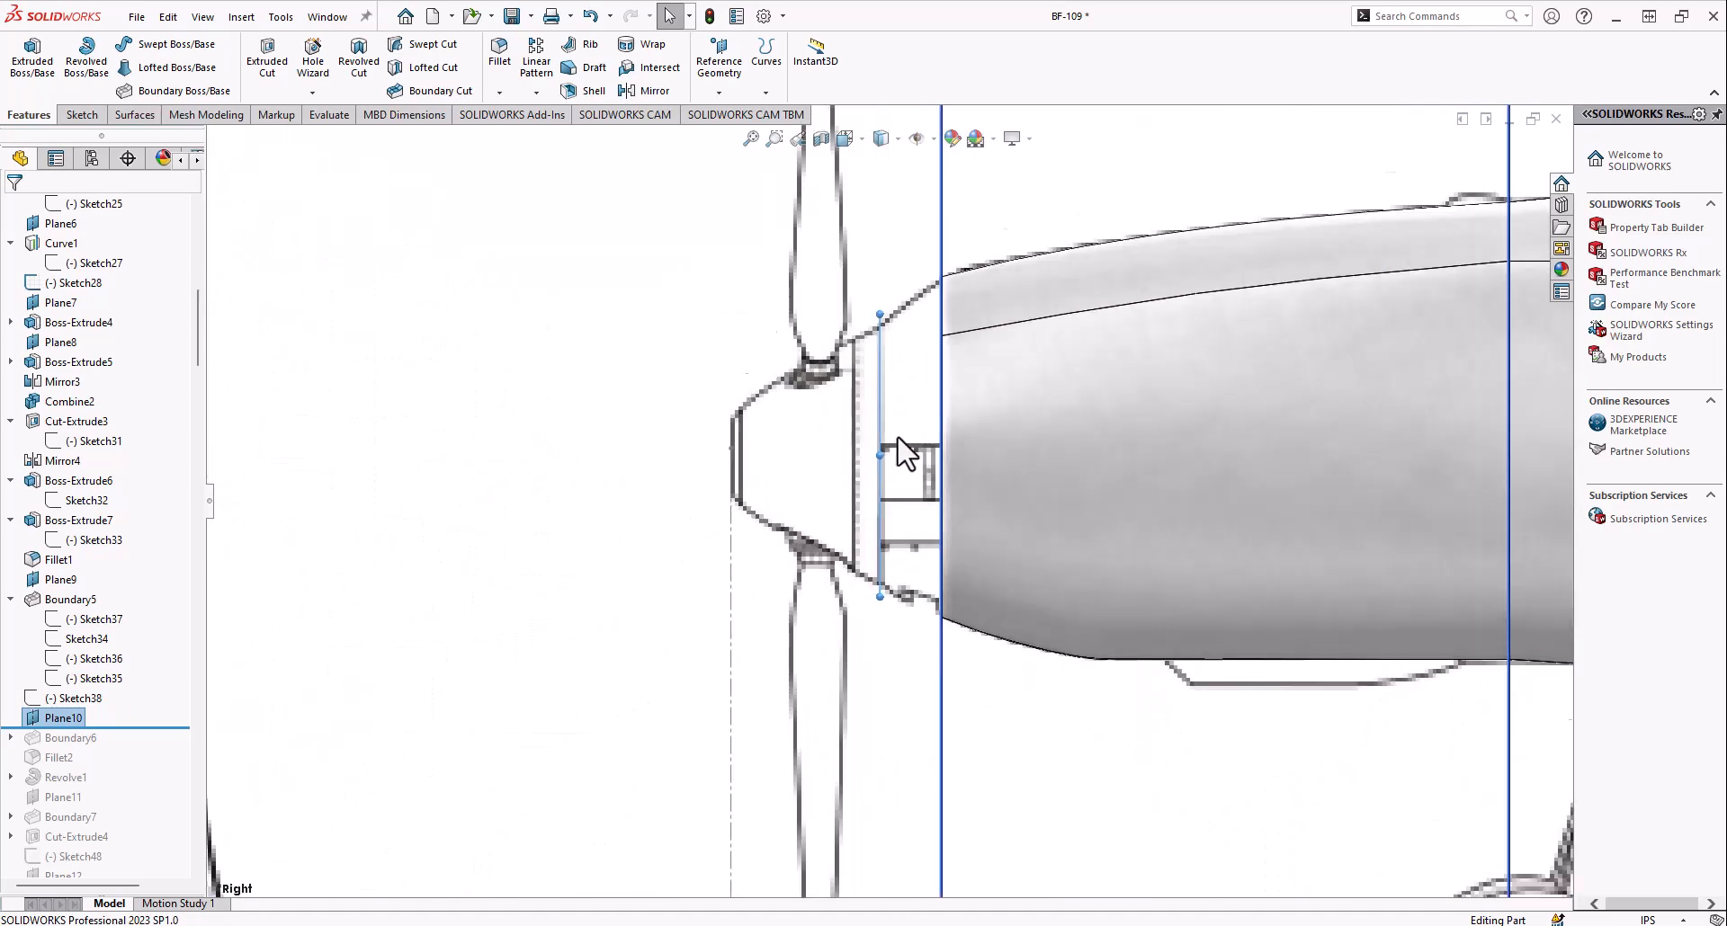
Include Boundary6 in the history and review its definition between Sketch39 and the front nose face
{"action": "scroll", "coordinate": [875, 459], "scroll_direction": "up", "scroll_amount": 4}
{"action": "middle_click_drag", "start_coordinate": [875, 459], "coordinate": [953, 479]}
{"action": "scroll", "coordinate": [899, 517], "scroll_direction": "up", "scroll_amount": 1}
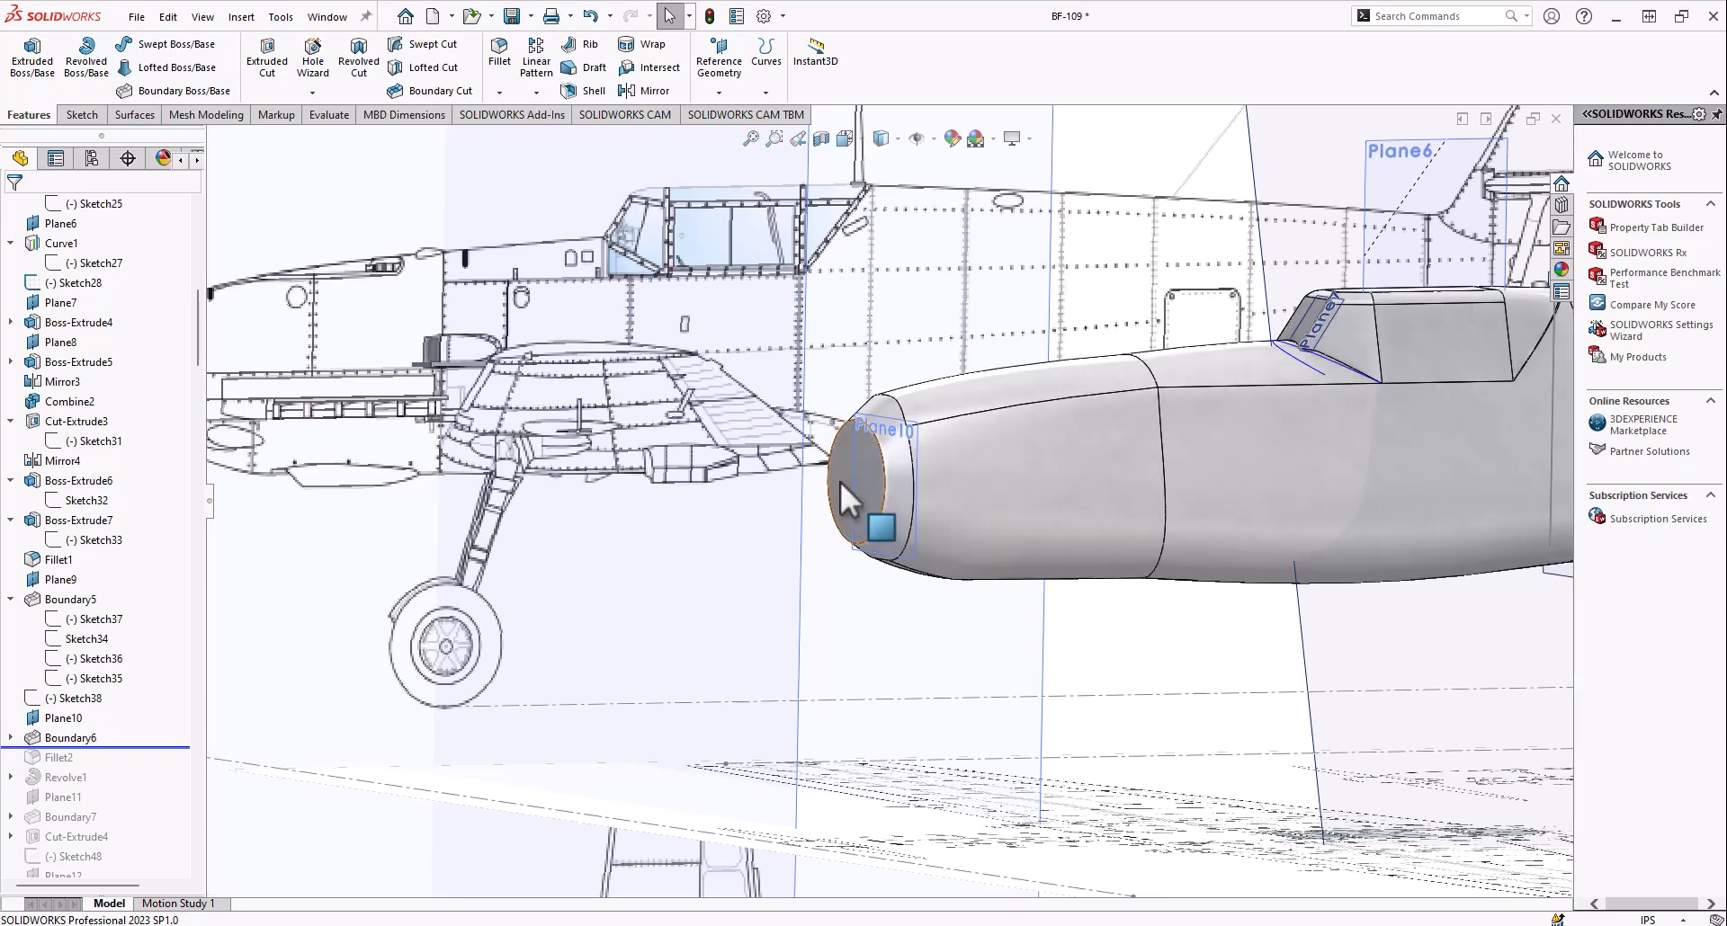
{"action": "scroll", "coordinate": [849, 481], "scroll_direction": "down", "scroll_amount": 5}
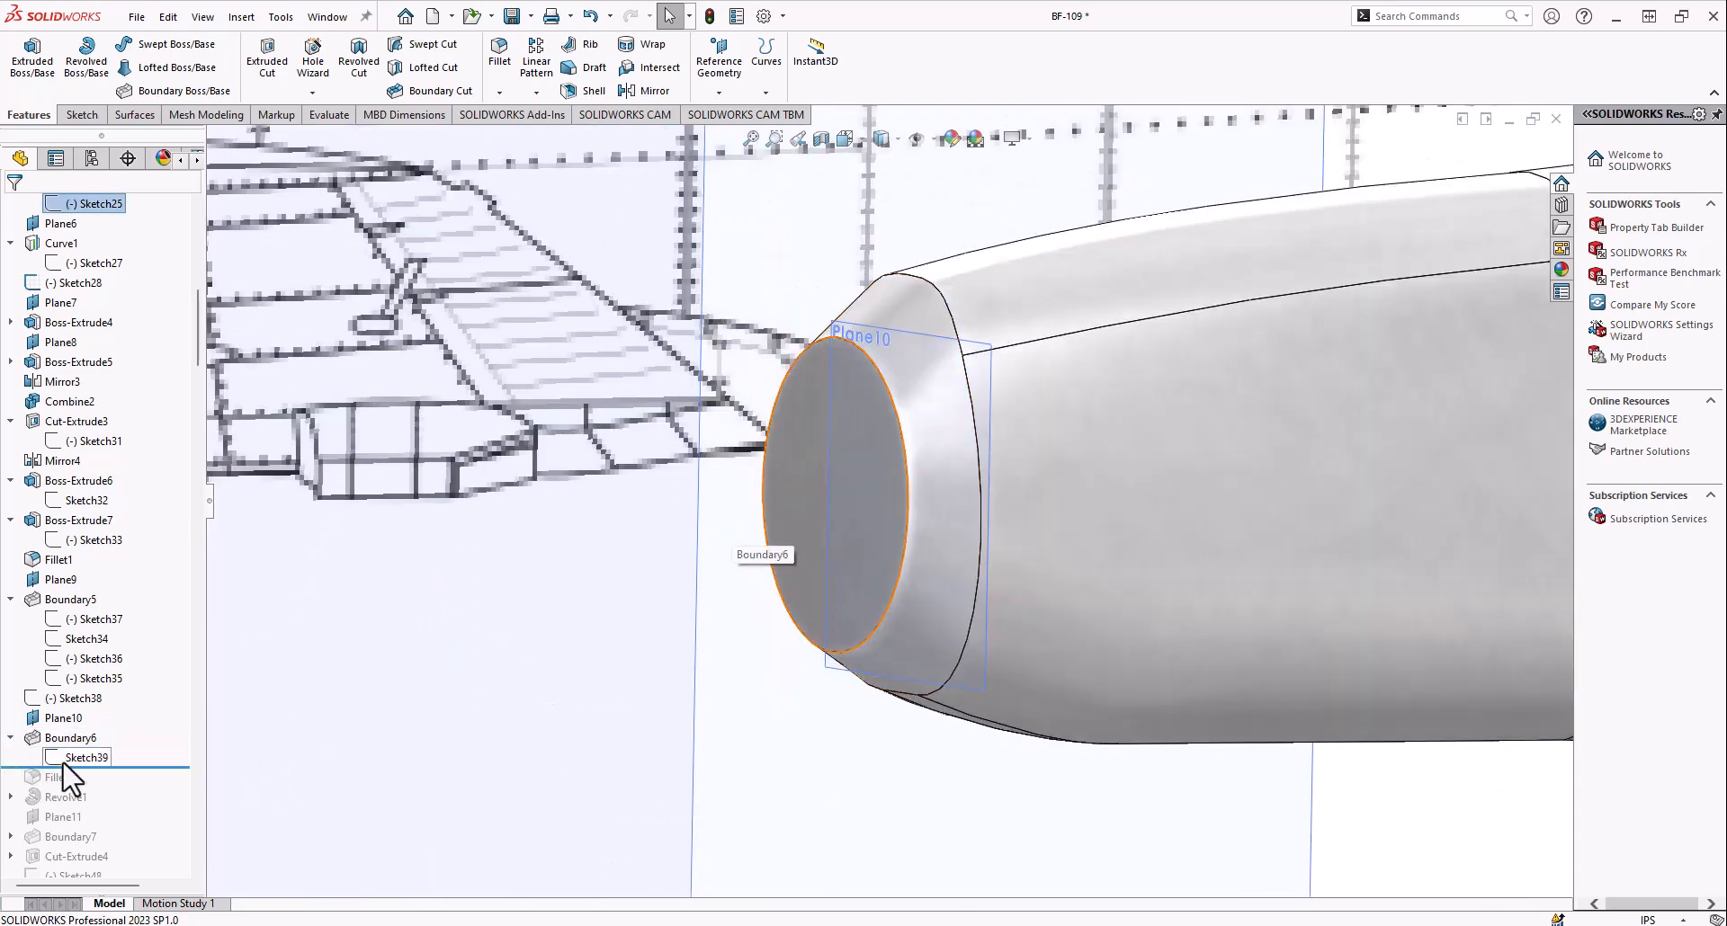
{"action": "right_click", "coordinate": [43, 742]}
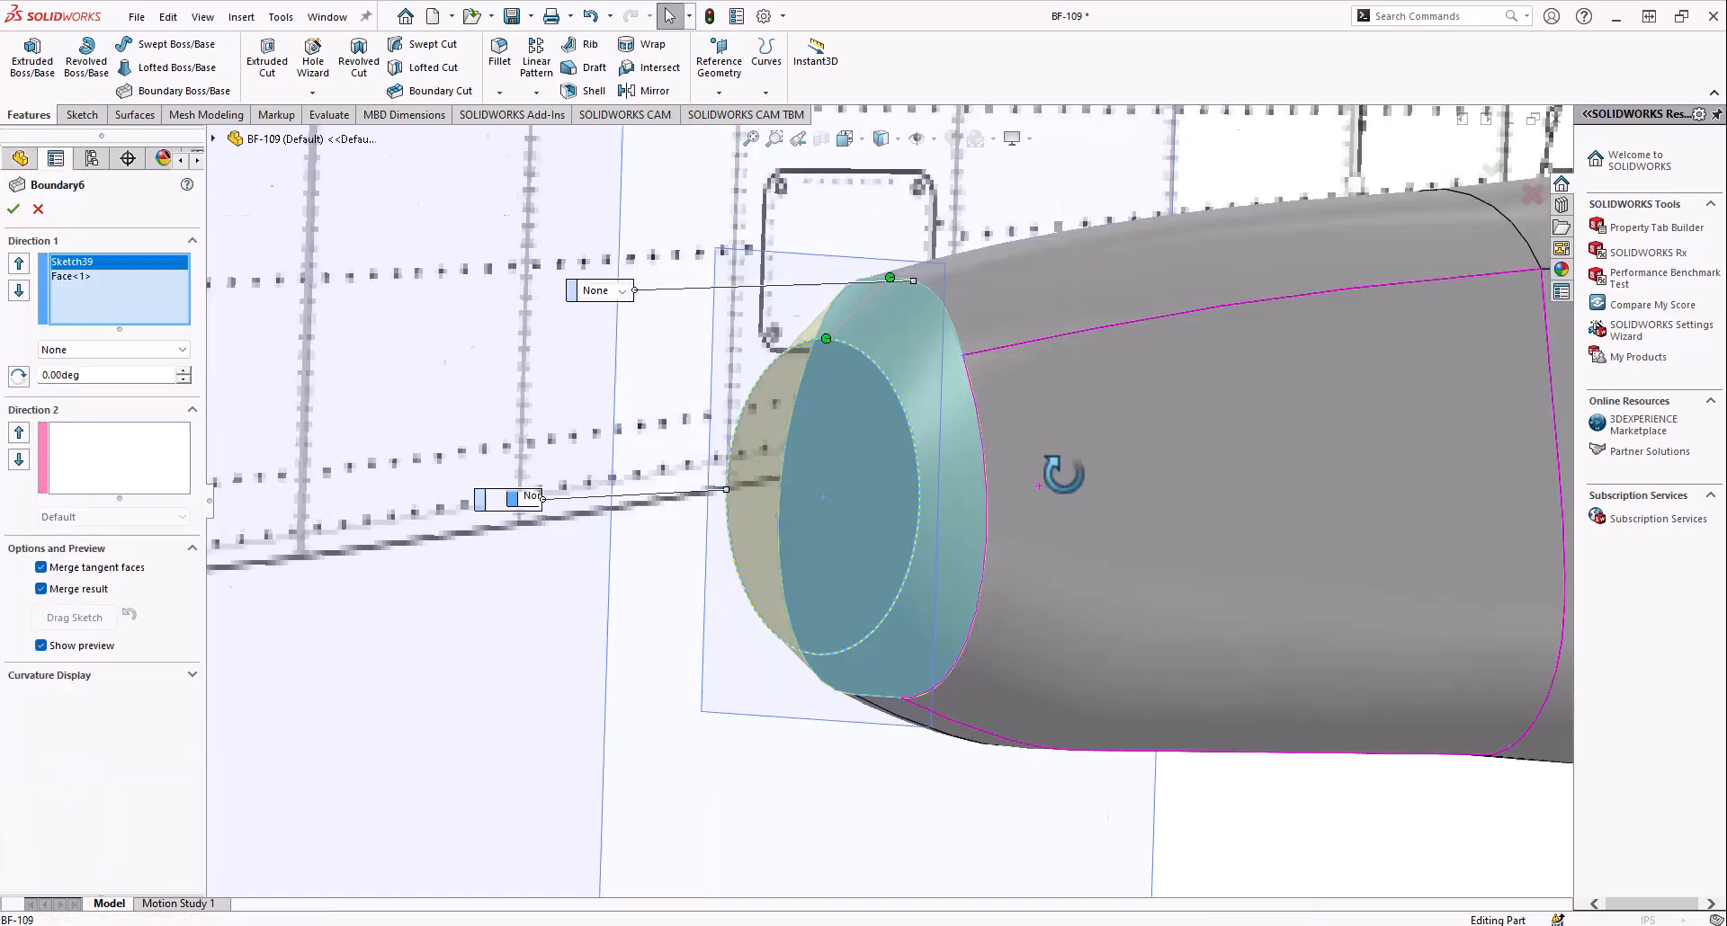
{"action": "middle_click_drag", "start_coordinate": [1059, 578], "coordinate": [810, 338]}
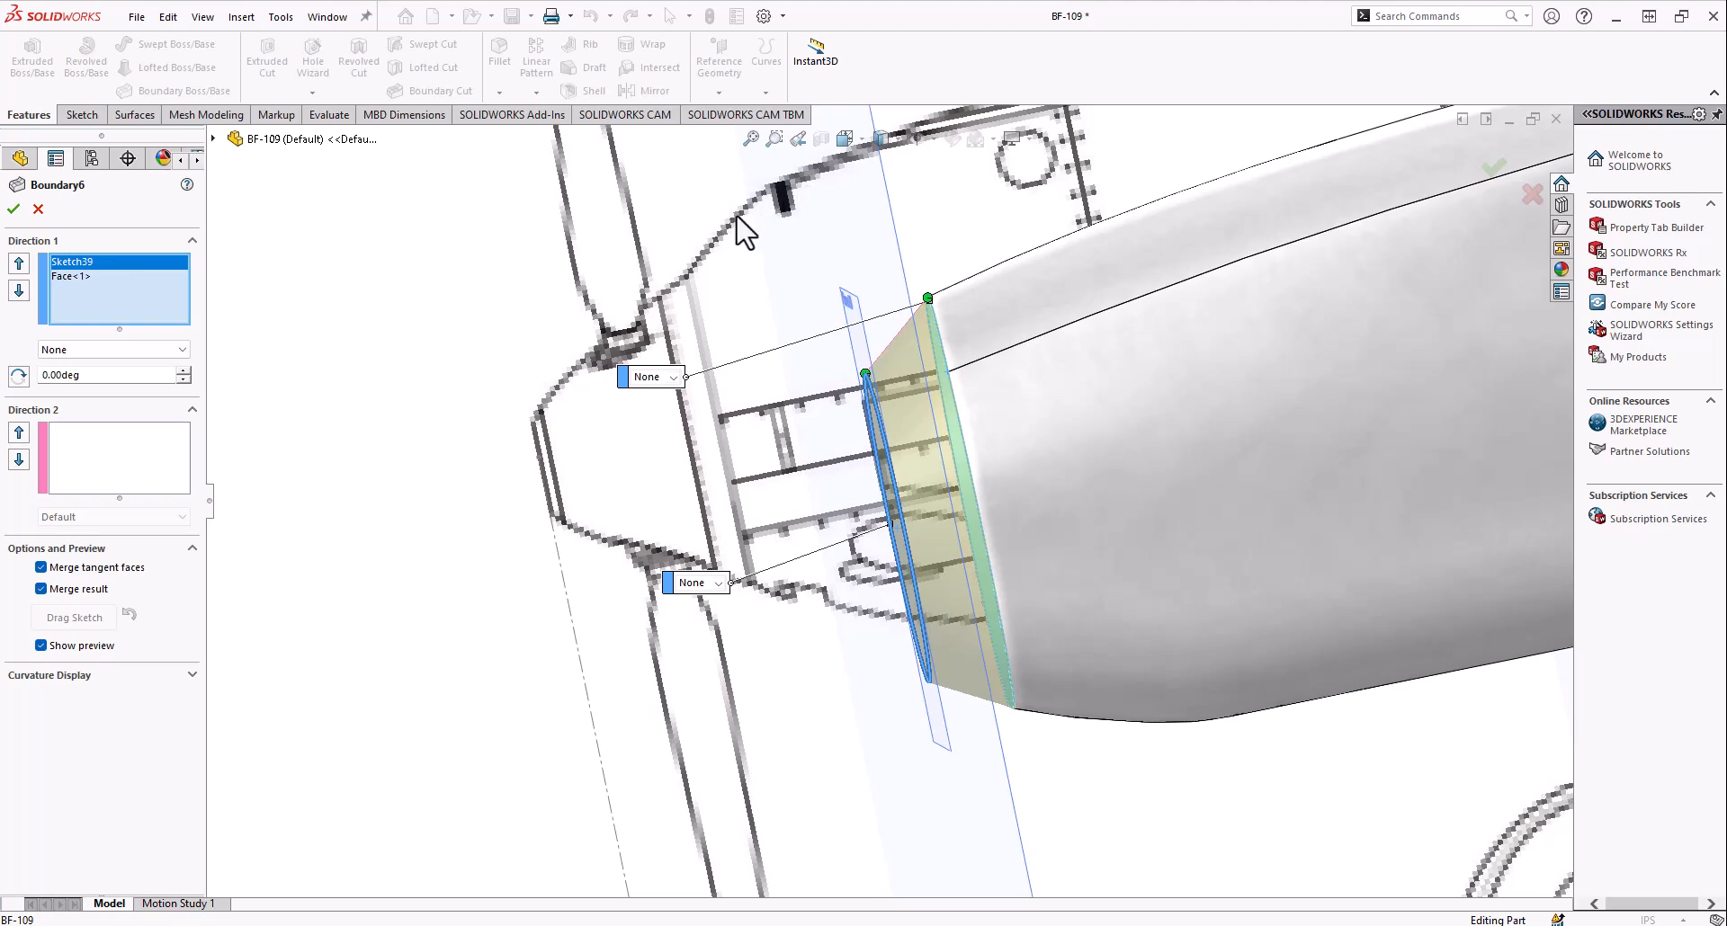
{"action": "scroll", "coordinate": [938, 302], "scroll_direction": "down", "scroll_amount": 5}
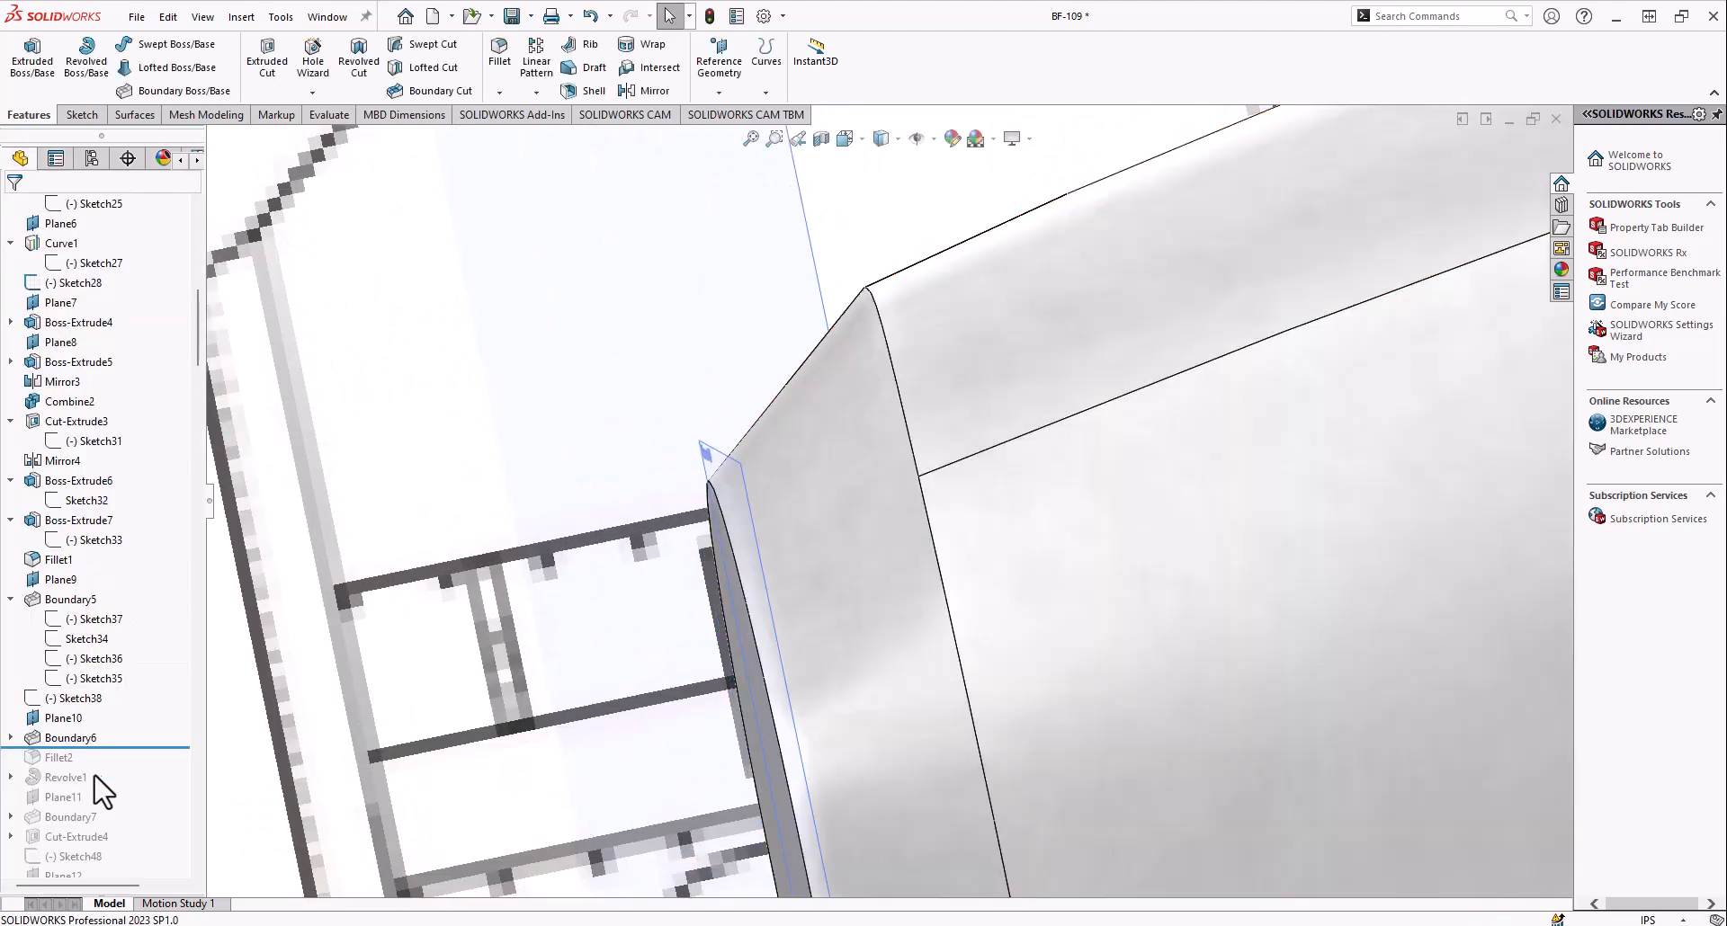
Include Fillet2 in the rolled-forward history and examine the rounded edge between the nose sections
{"action": "left_click_drag", "start_coordinate": [98, 760], "coordinate": [98, 767]}
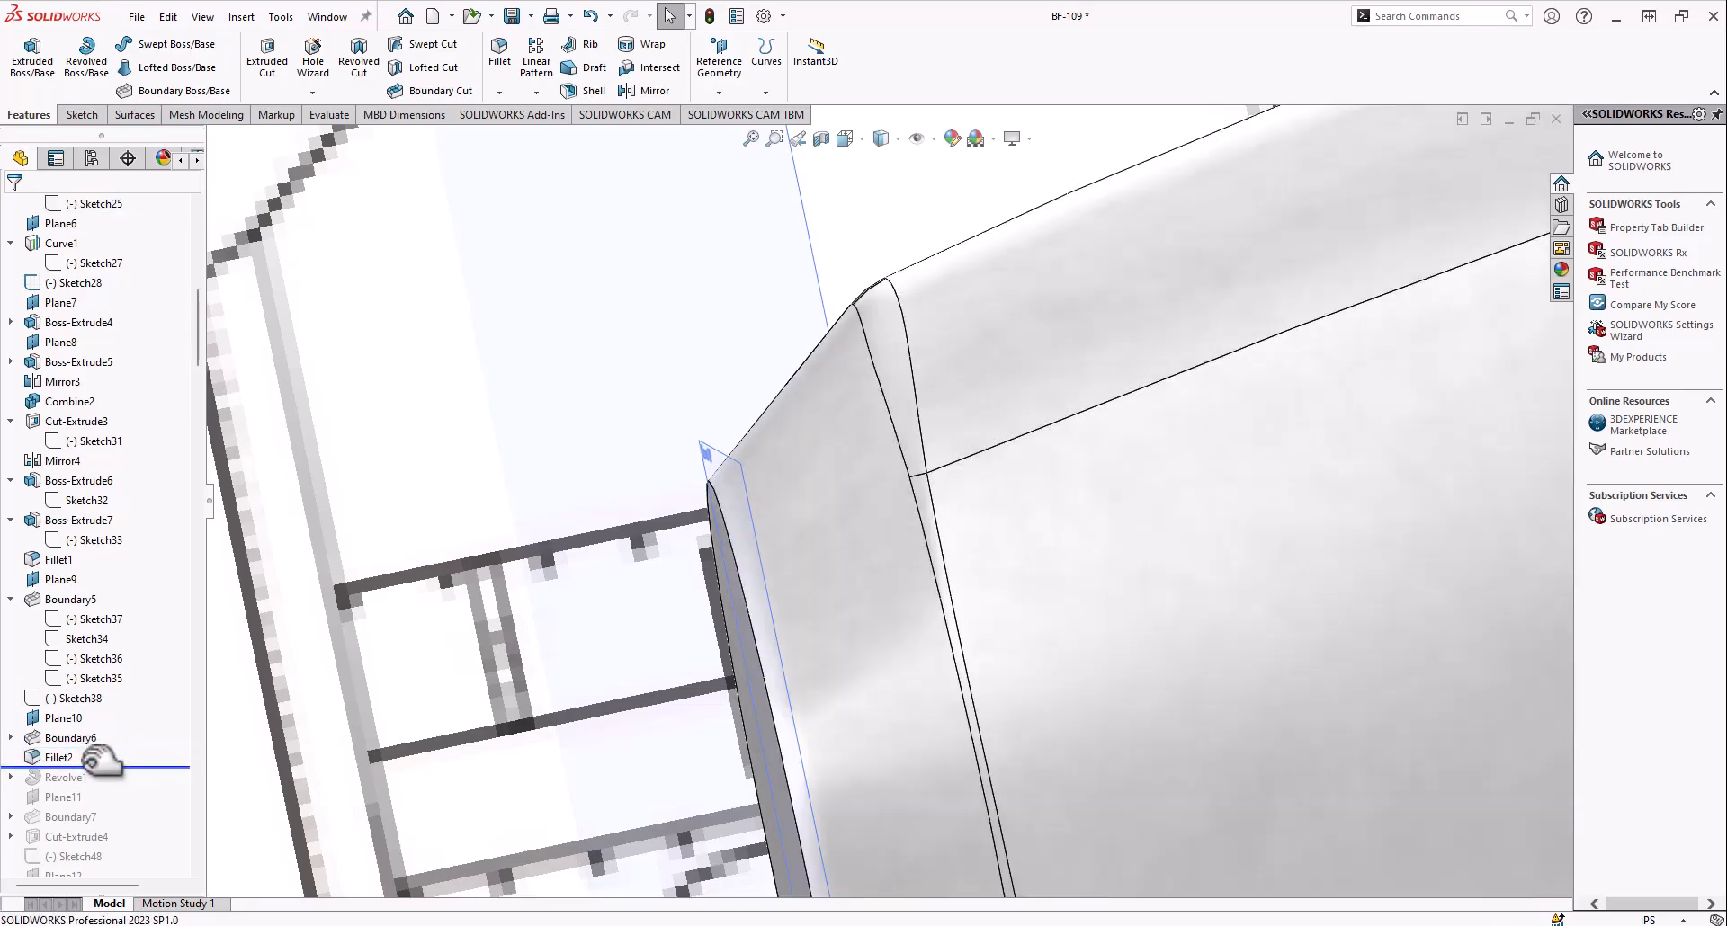
{"action": "scroll", "coordinate": [881, 540], "scroll_direction": "up", "scroll_amount": 8}
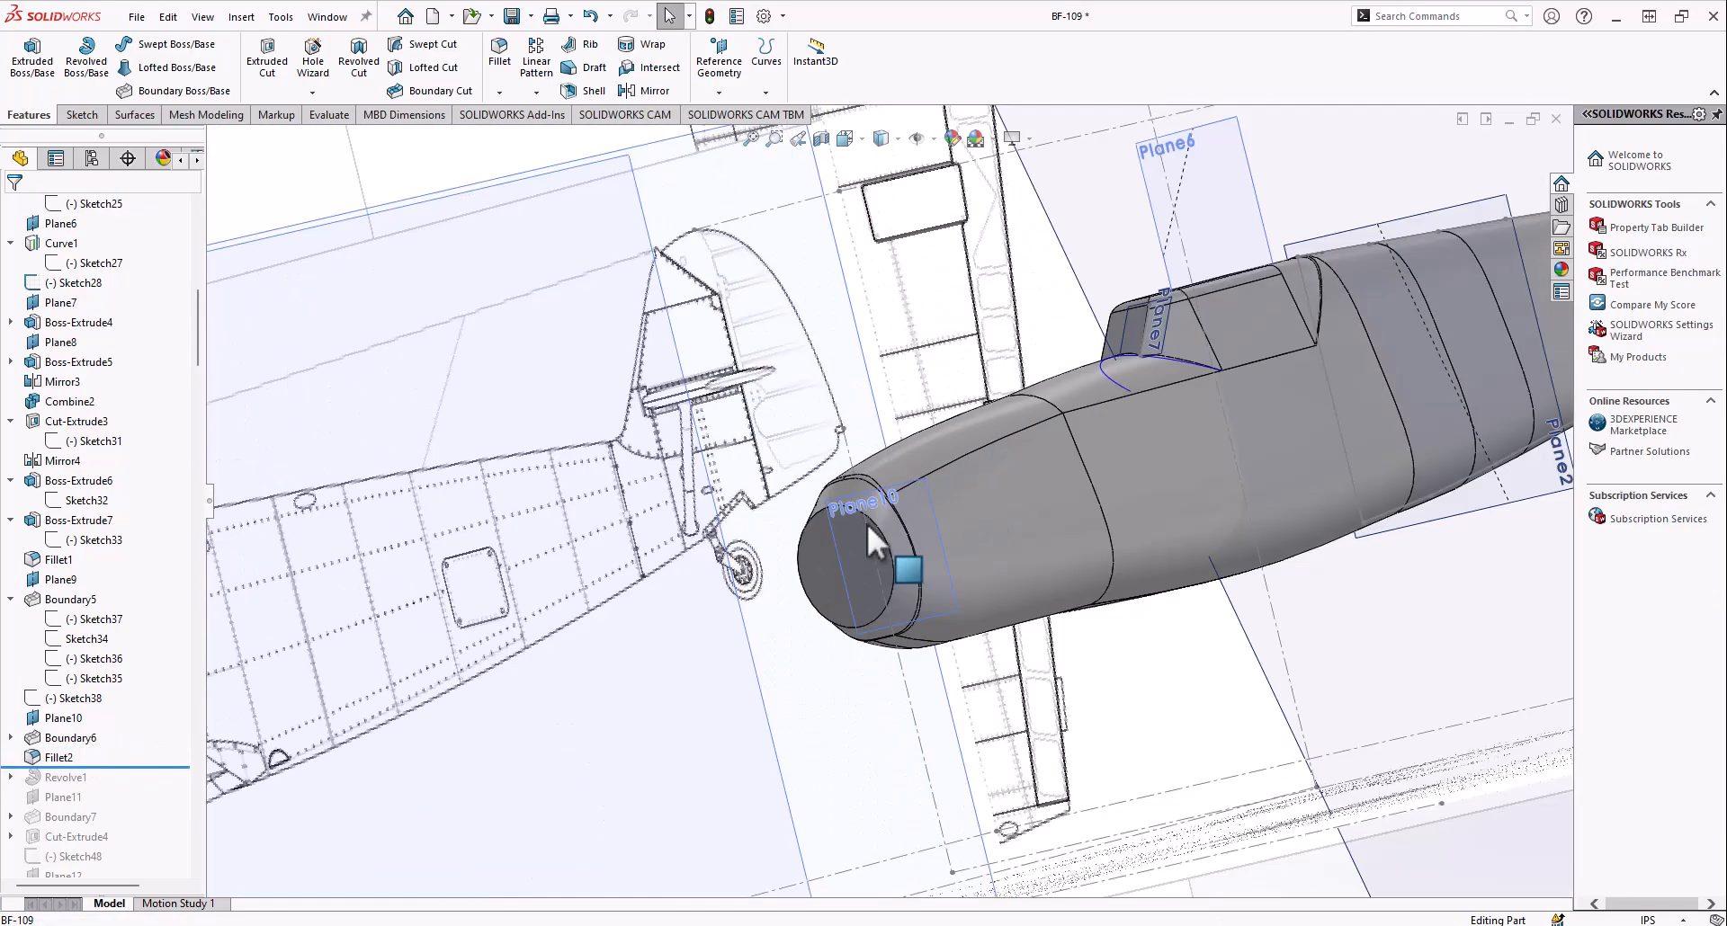
{"action": "middle_click_drag", "start_coordinate": [868, 526], "coordinate": [783, 470]}
{"action": "scroll", "coordinate": [1041, 504], "scroll_direction": "up", "scroll_amount": 6}
{"action": "middle_click_drag", "start_coordinate": [1039, 491], "coordinate": [1000, 517]}
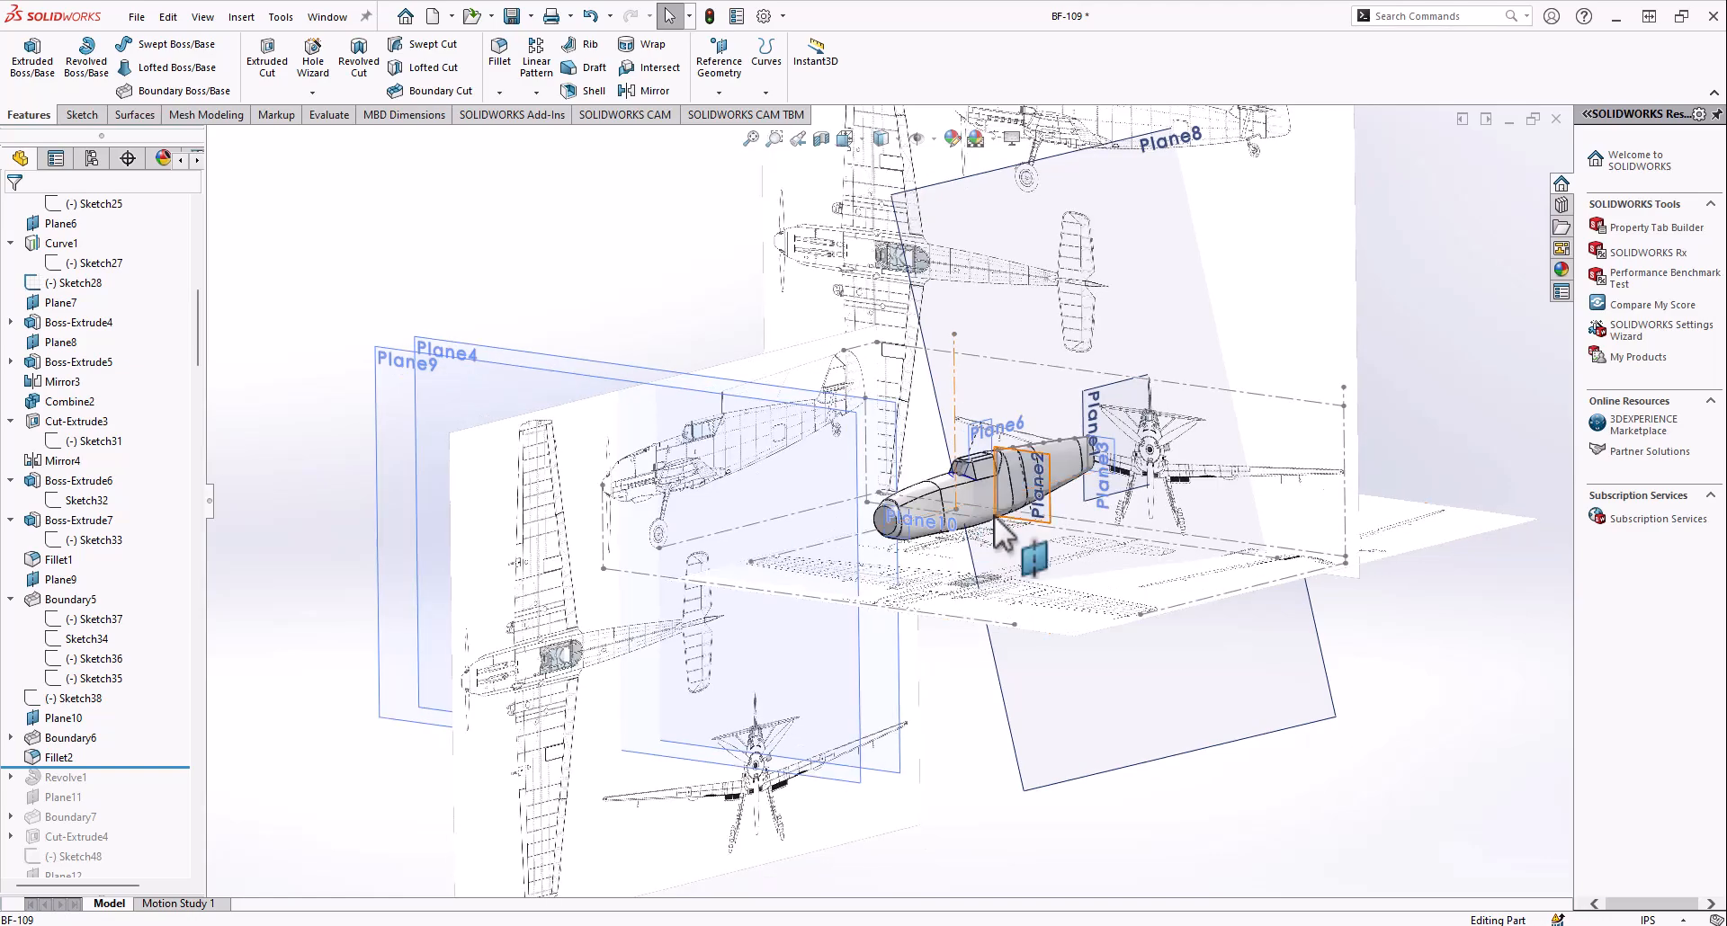
{"action": "scroll", "coordinate": [997, 506], "scroll_direction": "down", "scroll_amount": 3}
{"action": "scroll", "coordinate": [971, 497], "scroll_direction": "up", "scroll_amount": 3}
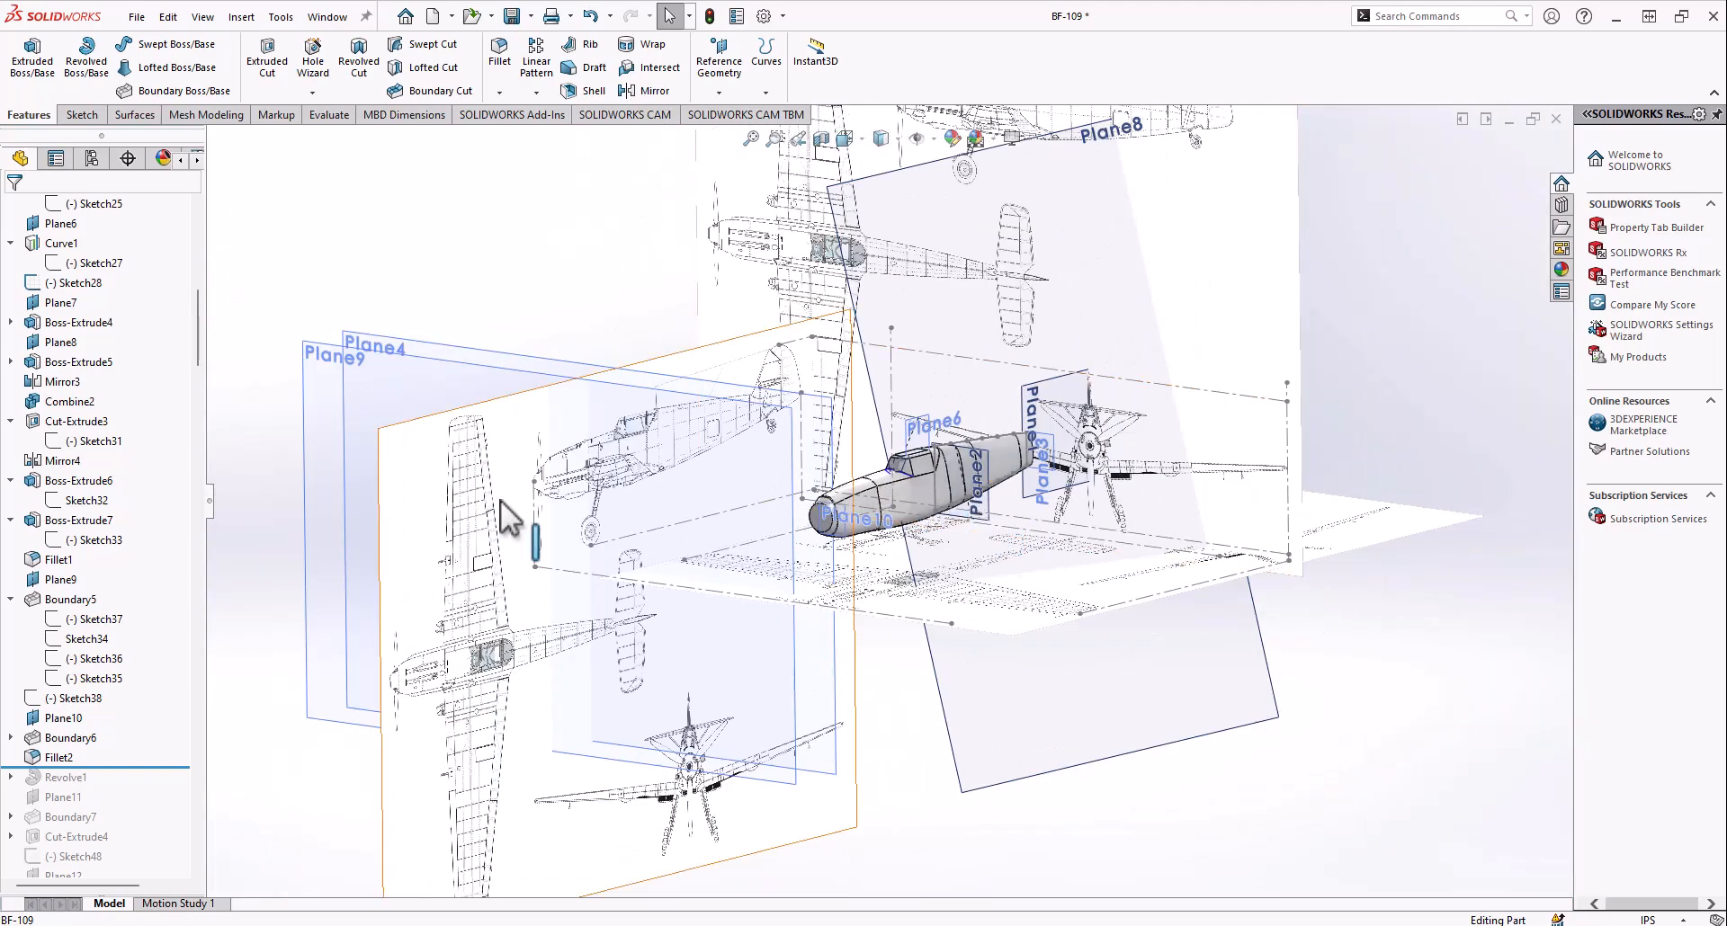
Hide the reference planes Plane9, Plane4, Plane8, Plane10, Plane6 and Plane3
{"action": "right_click", "coordinate": [797, 458]}
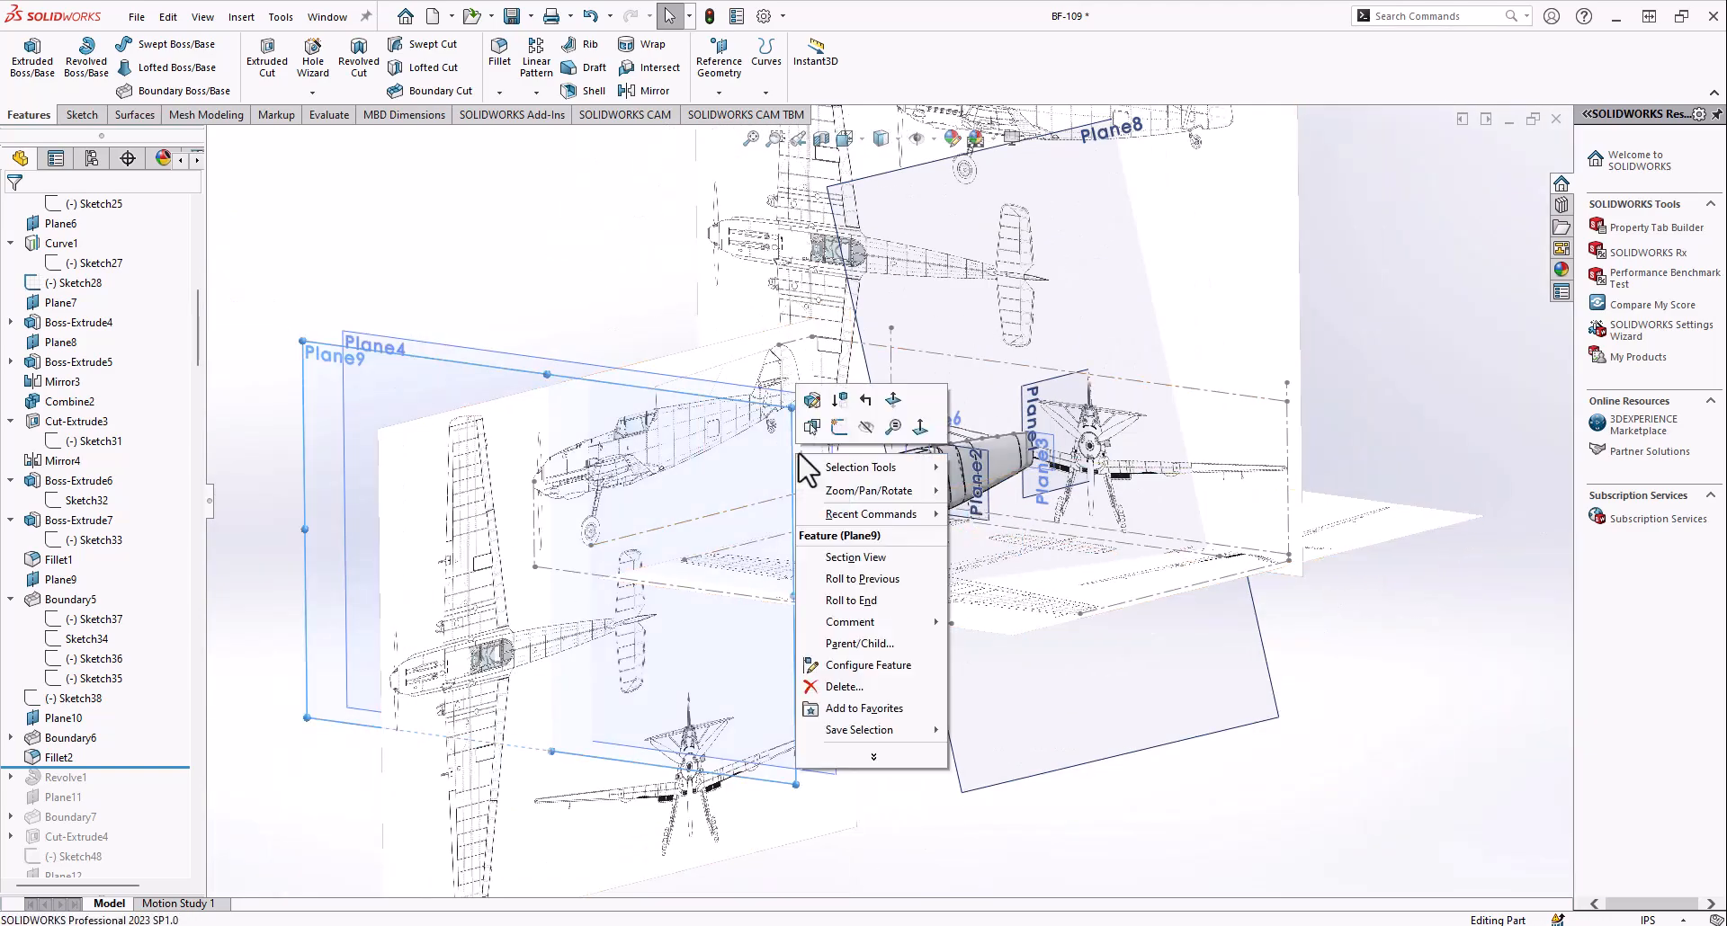
{"action": "left_click", "coordinate": [864, 428]}
{"action": "right_click", "coordinate": [835, 430]}
{"action": "left_click", "coordinate": [893, 391]}
{"action": "right_click", "coordinate": [877, 400]}
{"action": "left_click", "coordinate": [933, 362]}
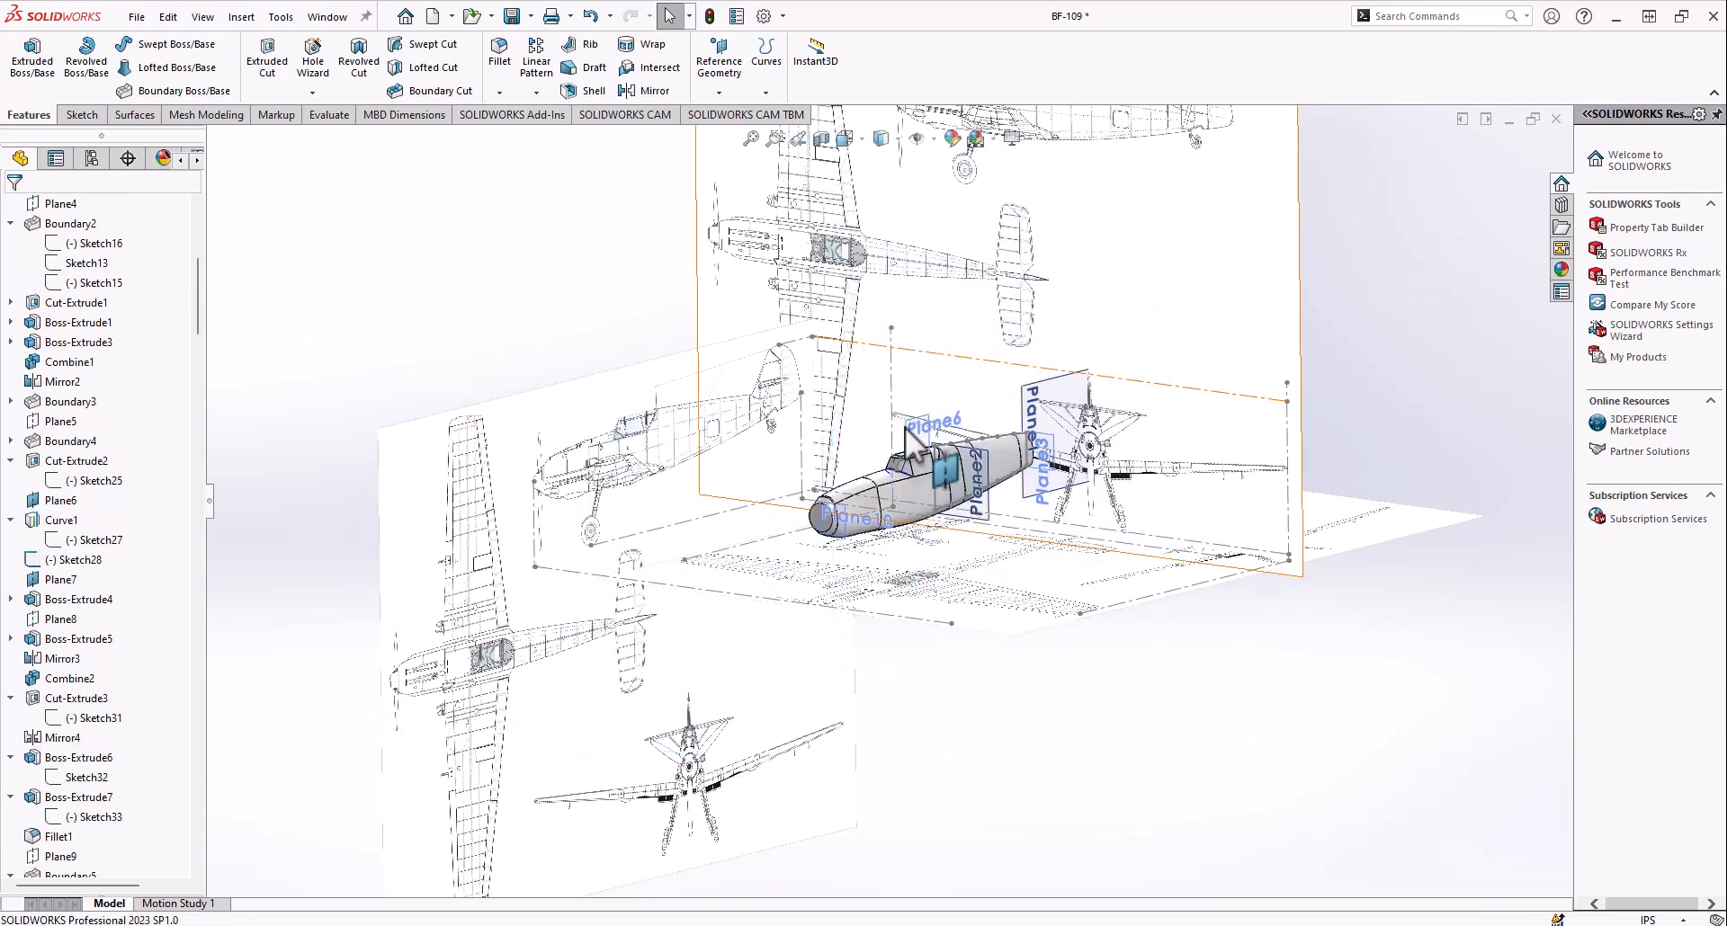
{"action": "right_click", "coordinate": [850, 520]}
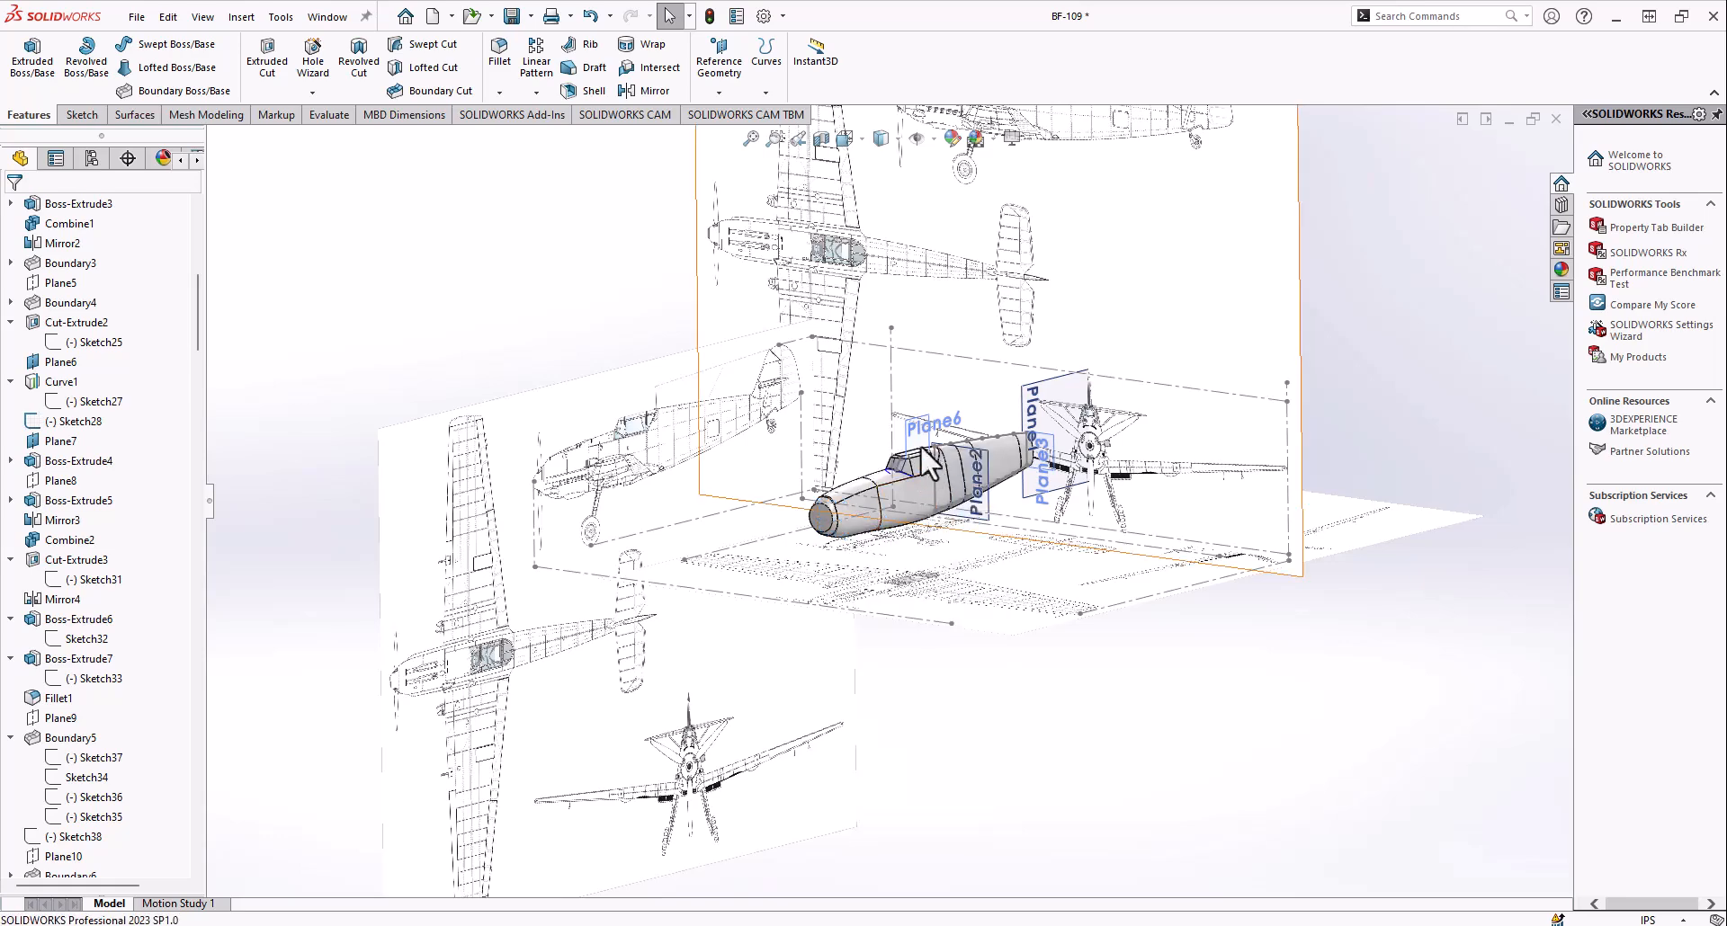
{"action": "left_click", "coordinate": [980, 404]}
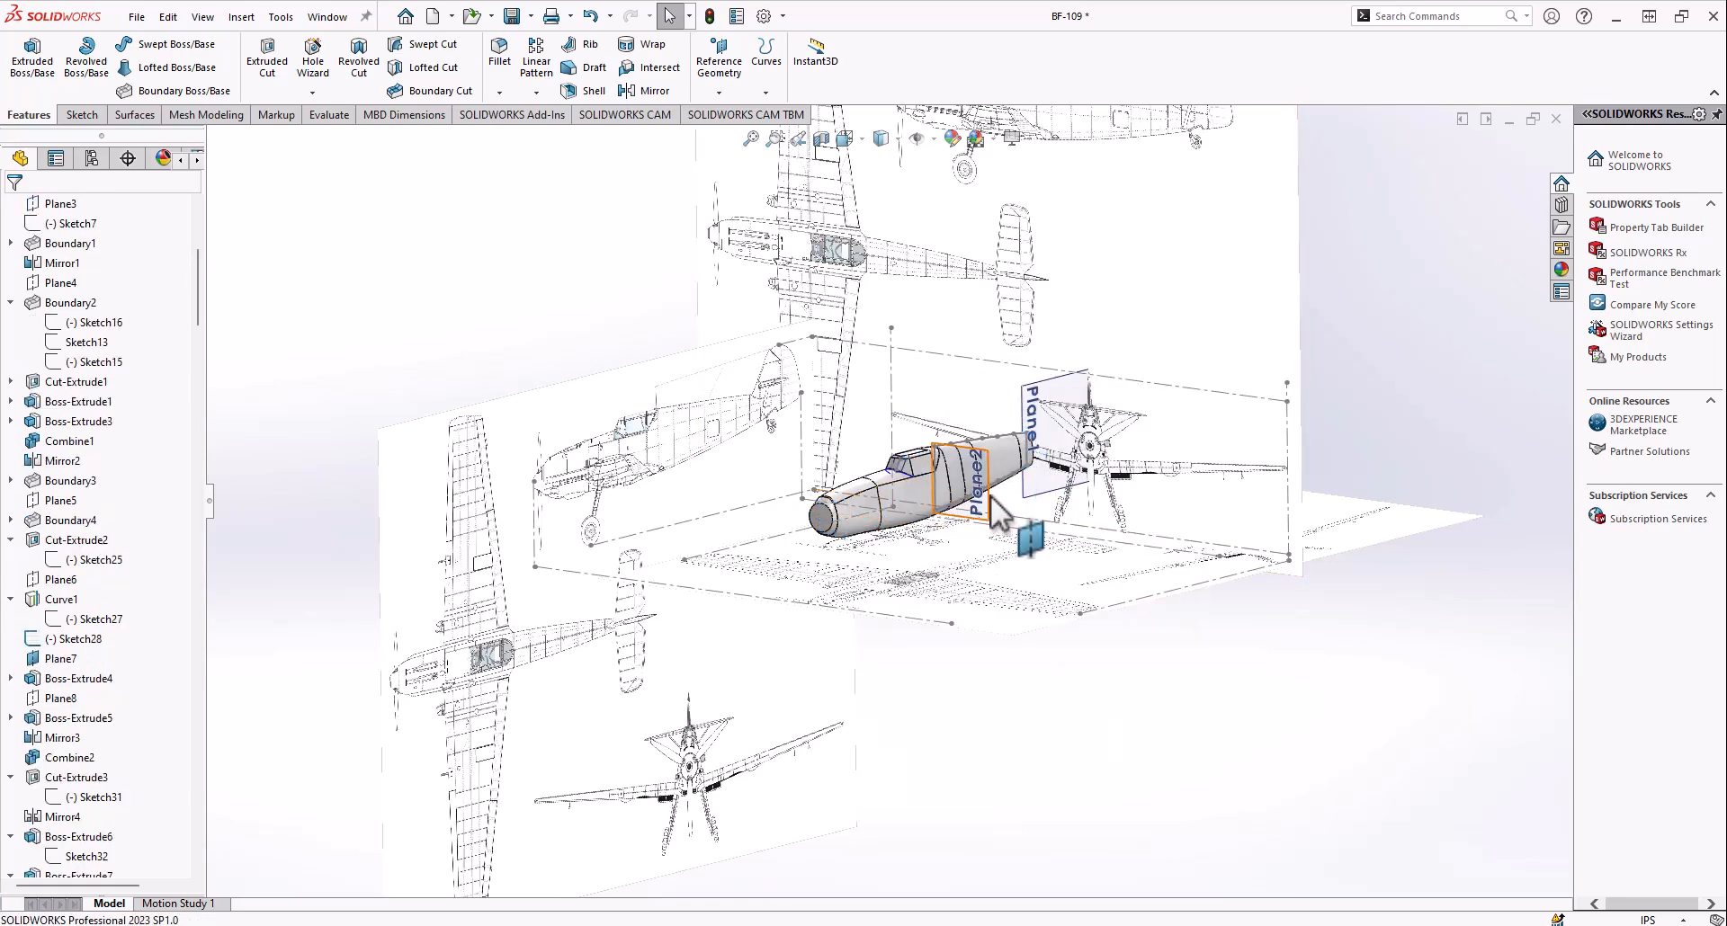
Hide Plane2, the curve around the windshield base and Plane7
{"action": "scroll", "coordinate": [894, 500], "scroll_direction": "down", "scroll_amount": 6}
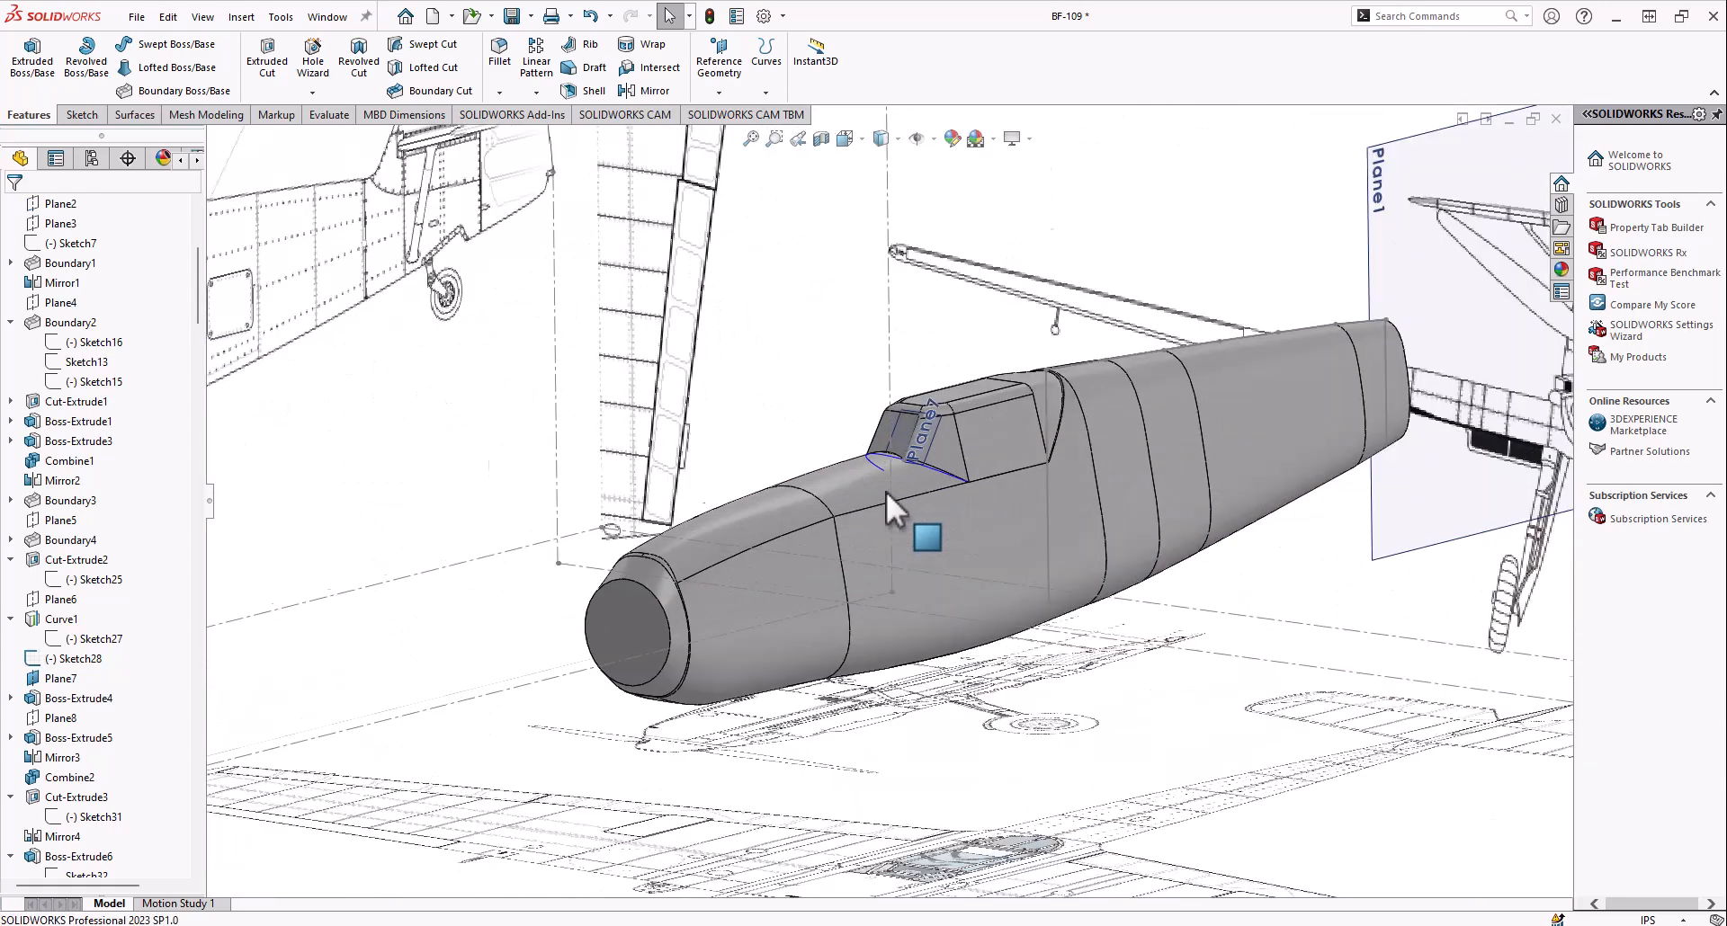
{"action": "right_click", "coordinate": [947, 477]}
{"action": "key", "text": "Escape"}
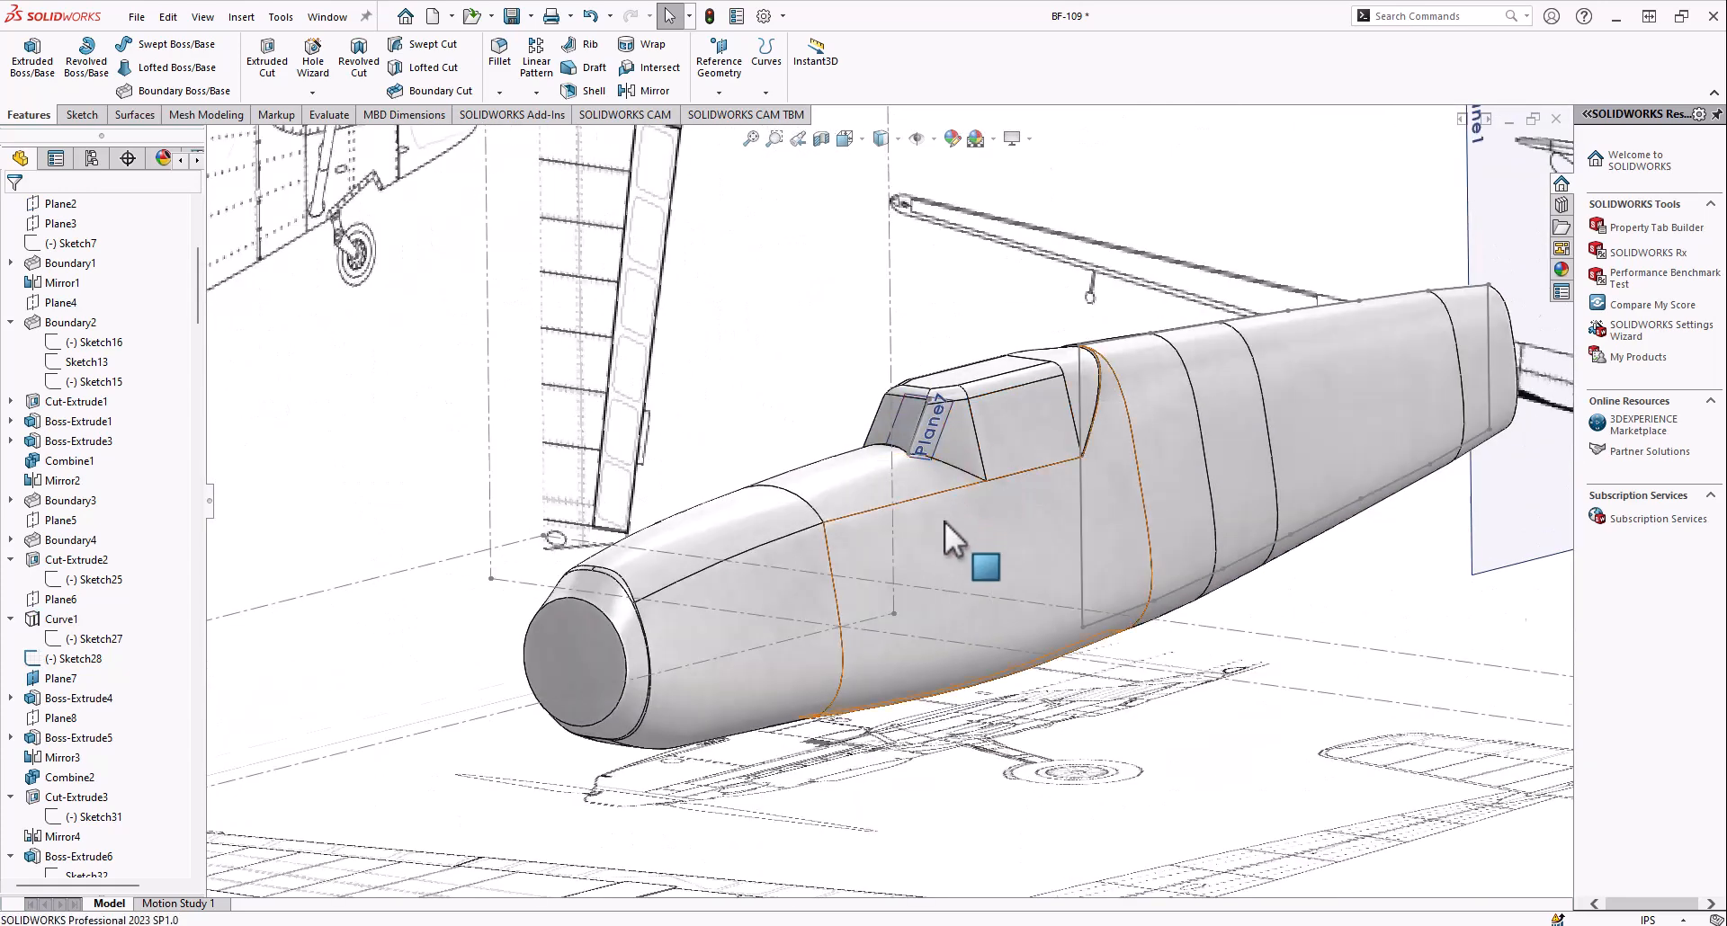
{"action": "scroll", "coordinate": [936, 495], "scroll_direction": "up", "scroll_amount": 3}
{"action": "right_click", "coordinate": [929, 466]}
{"action": "left_click", "coordinate": [990, 437]}
Roll the history forward to include Revolve1 and examine the revolved spinner cone on the nose
{"action": "scroll", "coordinate": [95, 801], "scroll_direction": "down", "scroll_amount": 8}
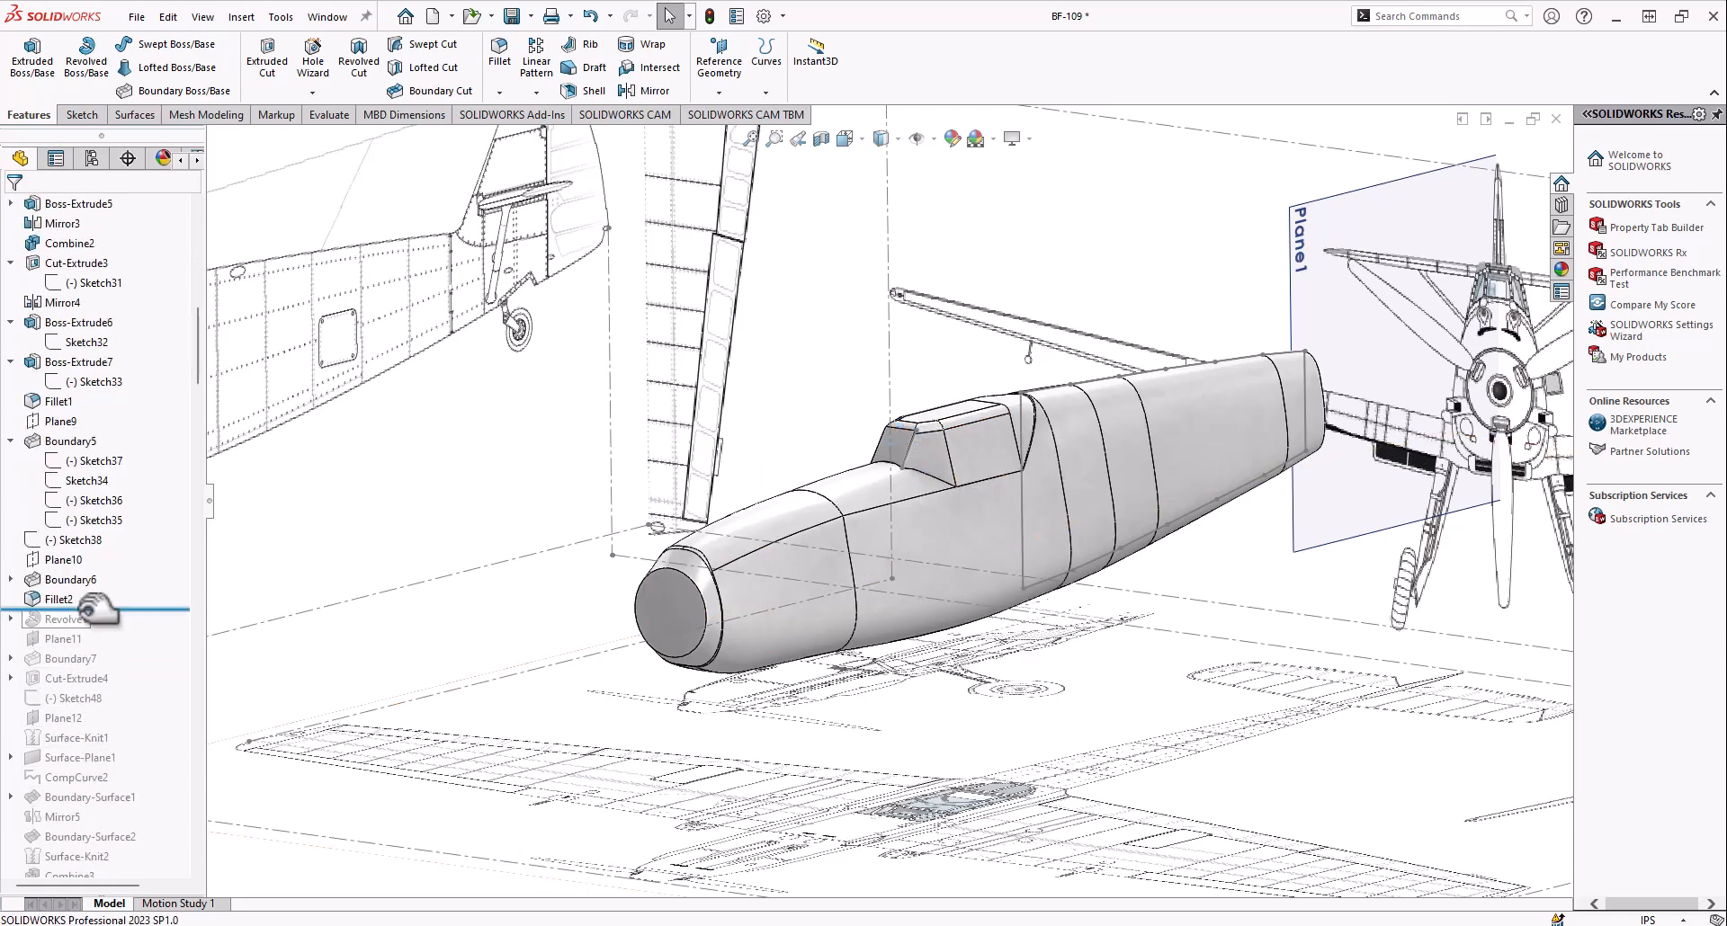
{"action": "mouse_move", "coordinate": [605, 668]}
{"action": "middle_mouse_down"}
{"action": "mouse_move", "coordinate": [528, 433]}
{"action": "mouse_move", "coordinate": [489, 425]}
{"action": "mouse_move", "coordinate": [508, 634]}
{"action": "mouse_move", "coordinate": [691, 640]}
{"action": "mouse_move", "coordinate": [693, 558]}
{"action": "mouse_move", "coordinate": [848, 520]}
{"action": "mouse_move", "coordinate": [756, 647]}
{"action": "mouse_move", "coordinate": [720, 593]}
{"action": "middle_mouse_up"}
{"action": "scroll", "coordinate": [680, 626], "scroll_direction": "down", "scroll_amount": 6}
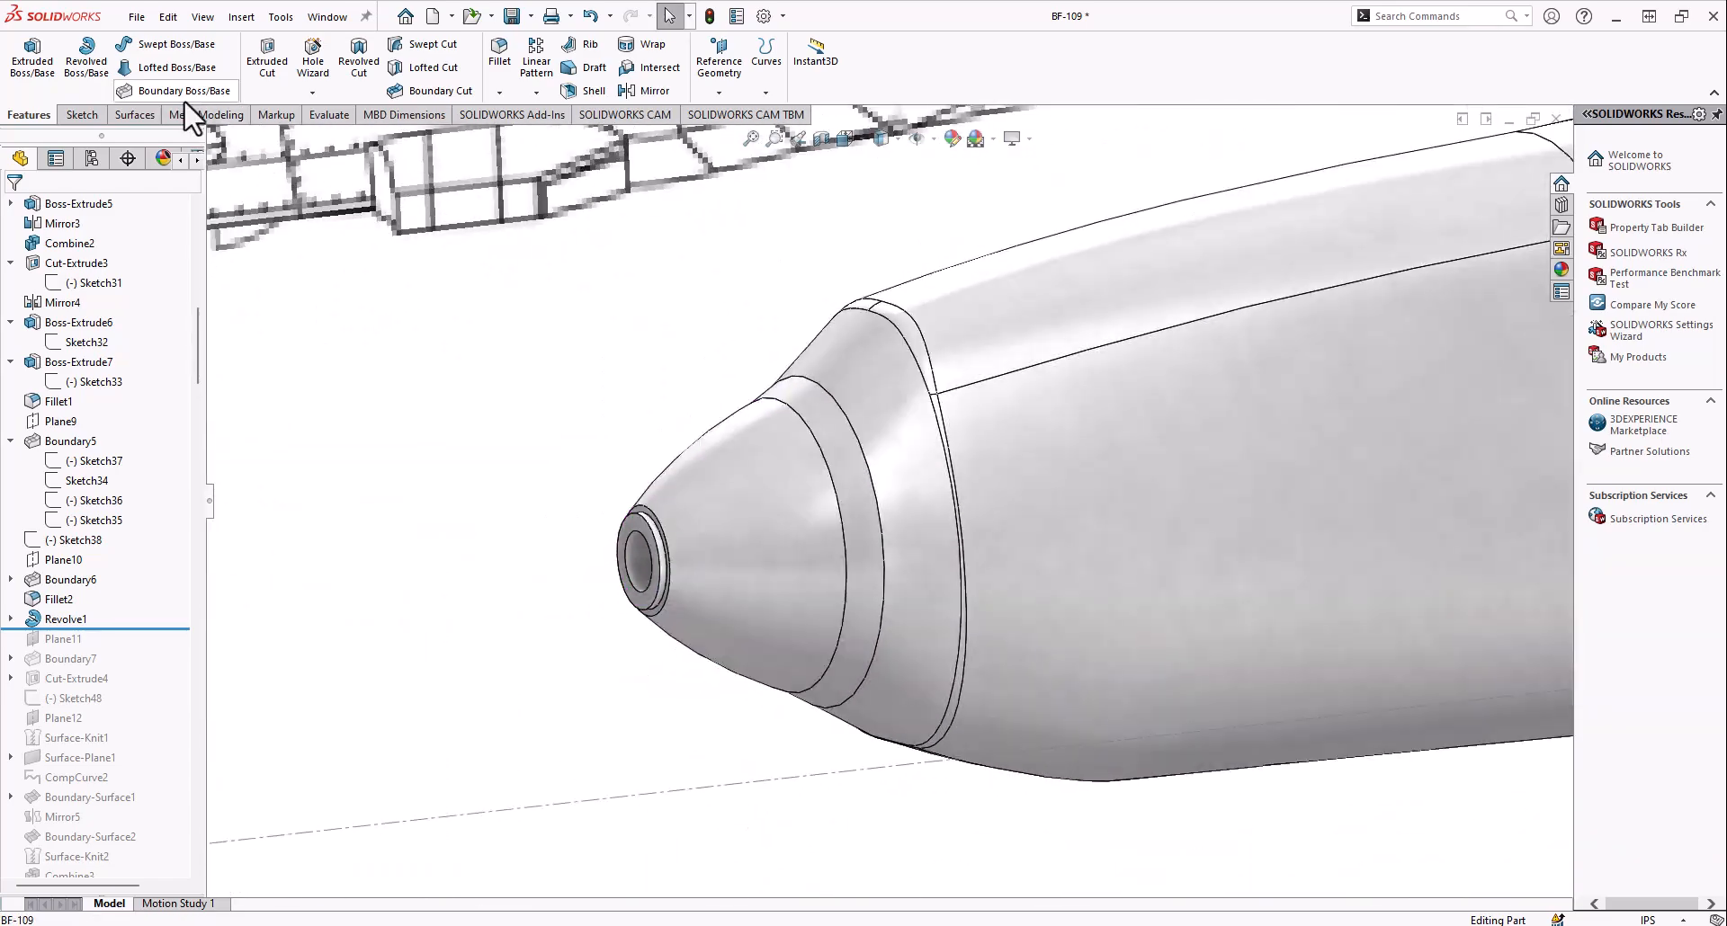
{"action": "scroll", "coordinate": [899, 540], "scroll_direction": "up", "scroll_amount": 5}
{"action": "middle_click_drag", "start_coordinate": [845, 522], "coordinate": [1016, 450]}
{"action": "scroll", "coordinate": [880, 514], "scroll_direction": "up", "scroll_amount": 5}
{"action": "scroll", "coordinate": [868, 513], "scroll_direction": "down", "scroll_amount": 5}
{"action": "scroll", "coordinate": [1021, 455], "scroll_direction": "up", "scroll_amount": 9}
{"action": "scroll", "coordinate": [1176, 515], "scroll_direction": "down", "scroll_amount": 4}
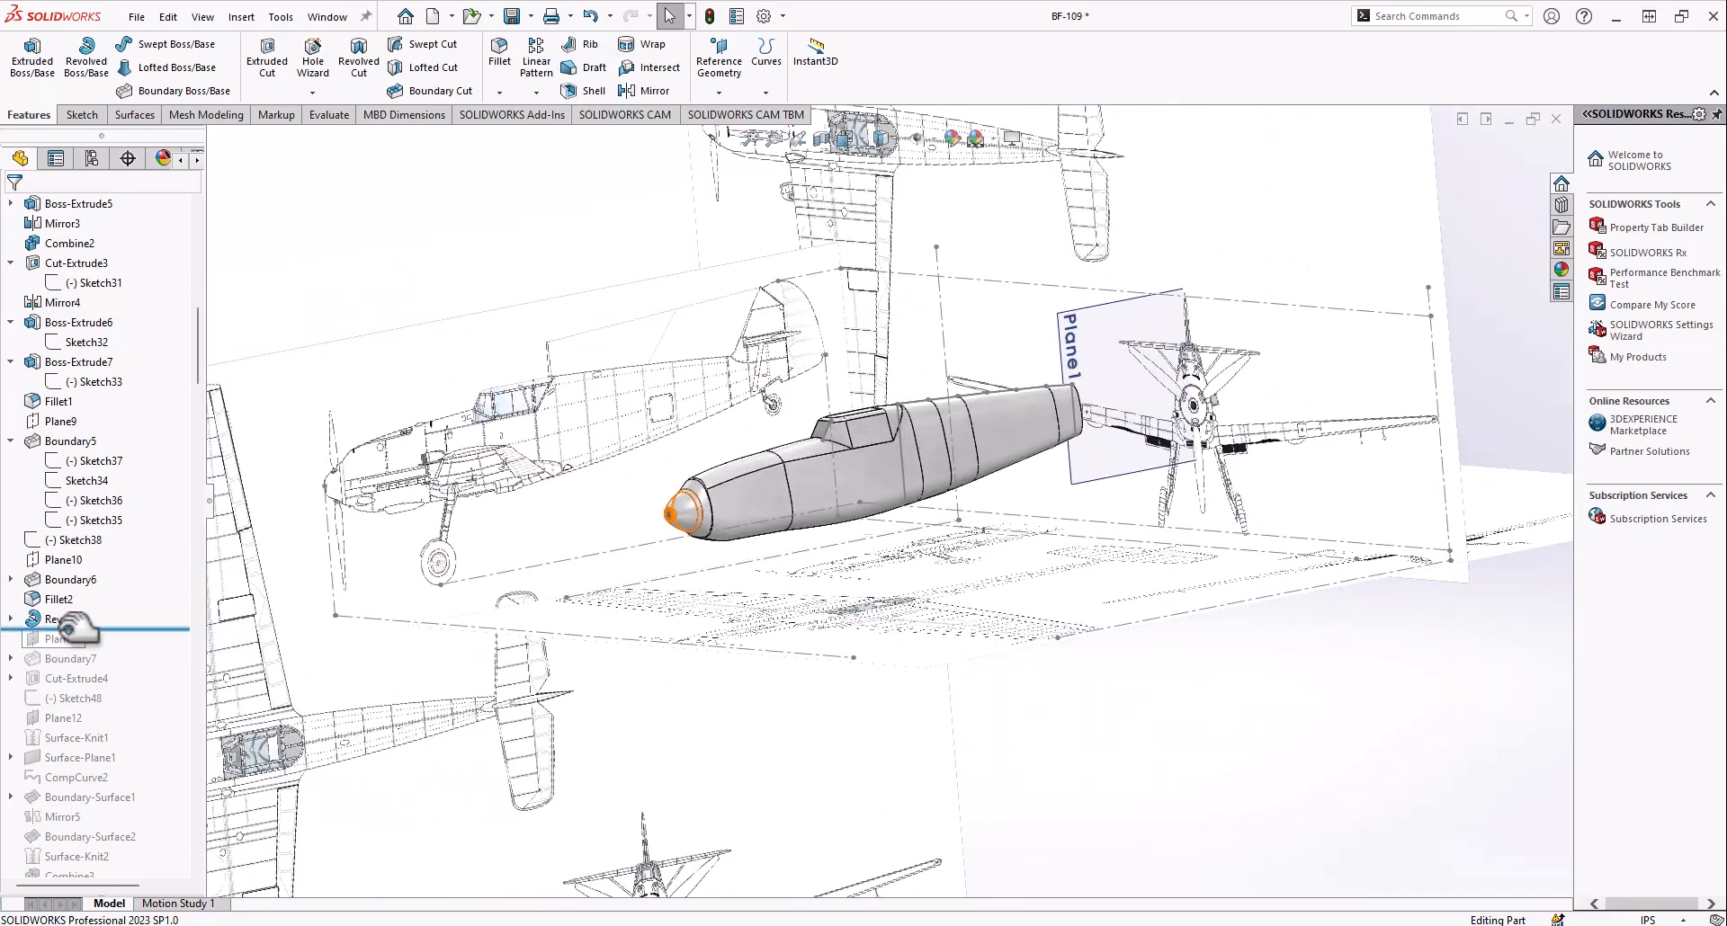
Include Plane11 in the history and highlight it behind the tail end of the fuselage
{"action": "left_click", "coordinate": [59, 639]}
{"action": "middle_click_drag", "start_coordinate": [1014, 424], "coordinate": [968, 451]}
{"action": "scroll", "coordinate": [1160, 392], "scroll_direction": "down", "scroll_amount": 5}
{"action": "middle_click_drag", "start_coordinate": [1161, 392], "coordinate": [909, 542]}
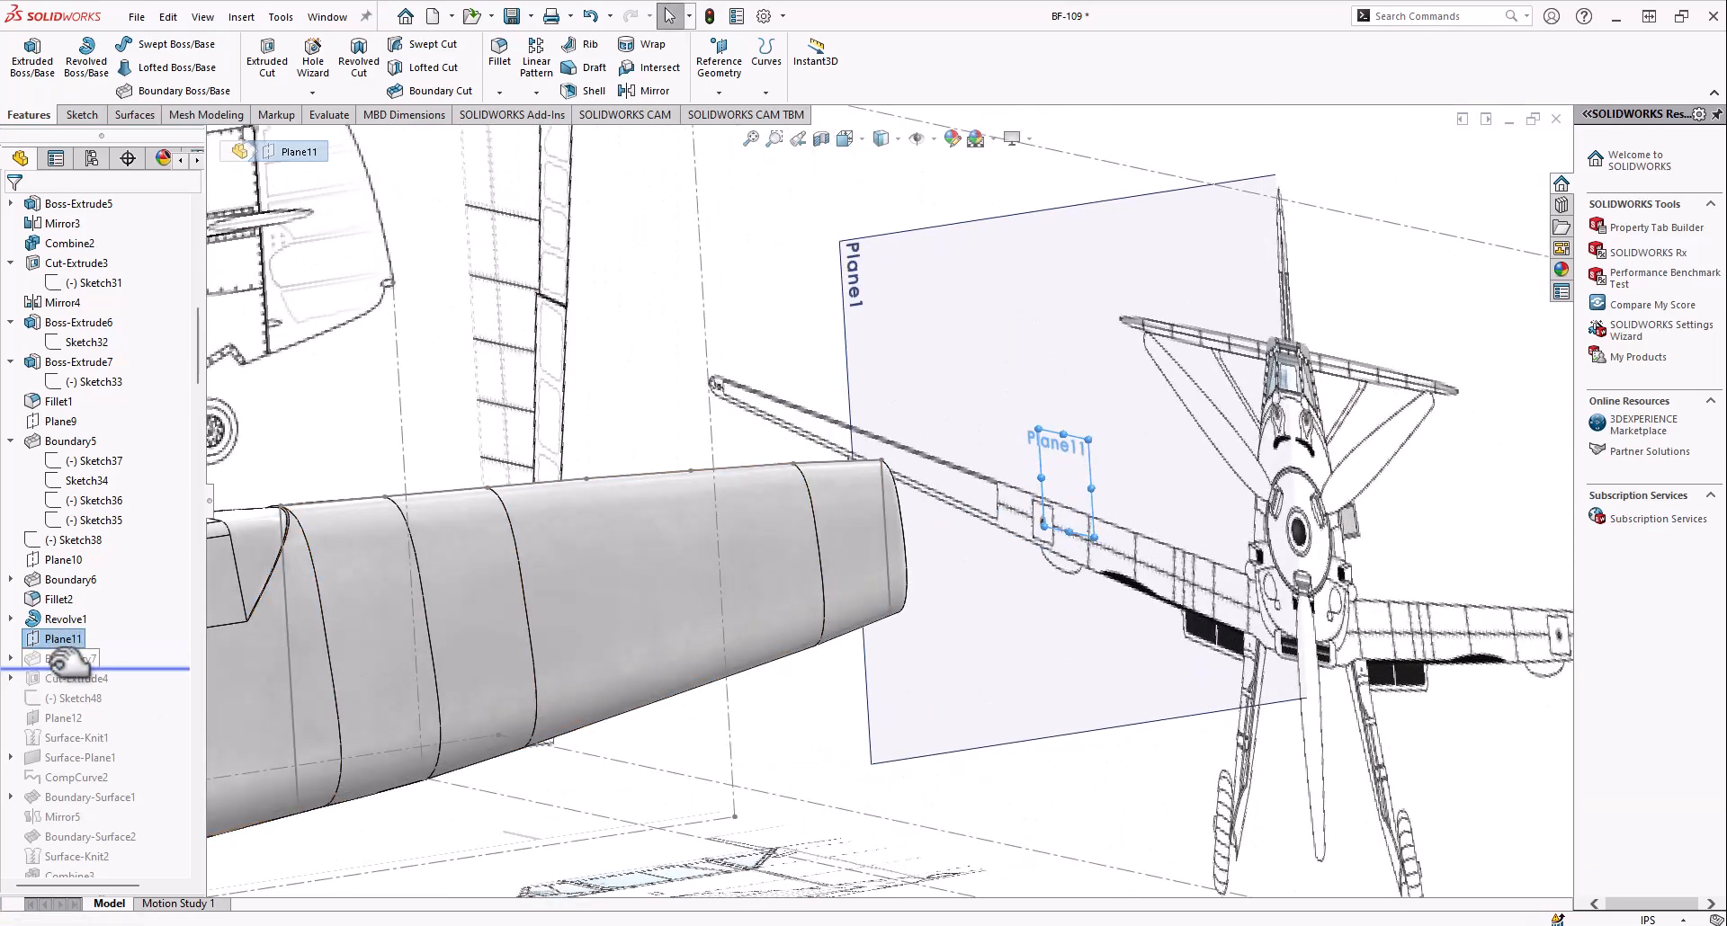
Roll the history forward through Boundary7 and examine its guide curves, Sketch42 and Sketch41, along the rear tail section
{"action": "middle_click_drag", "start_coordinate": [944, 548], "coordinate": [311, 690]}
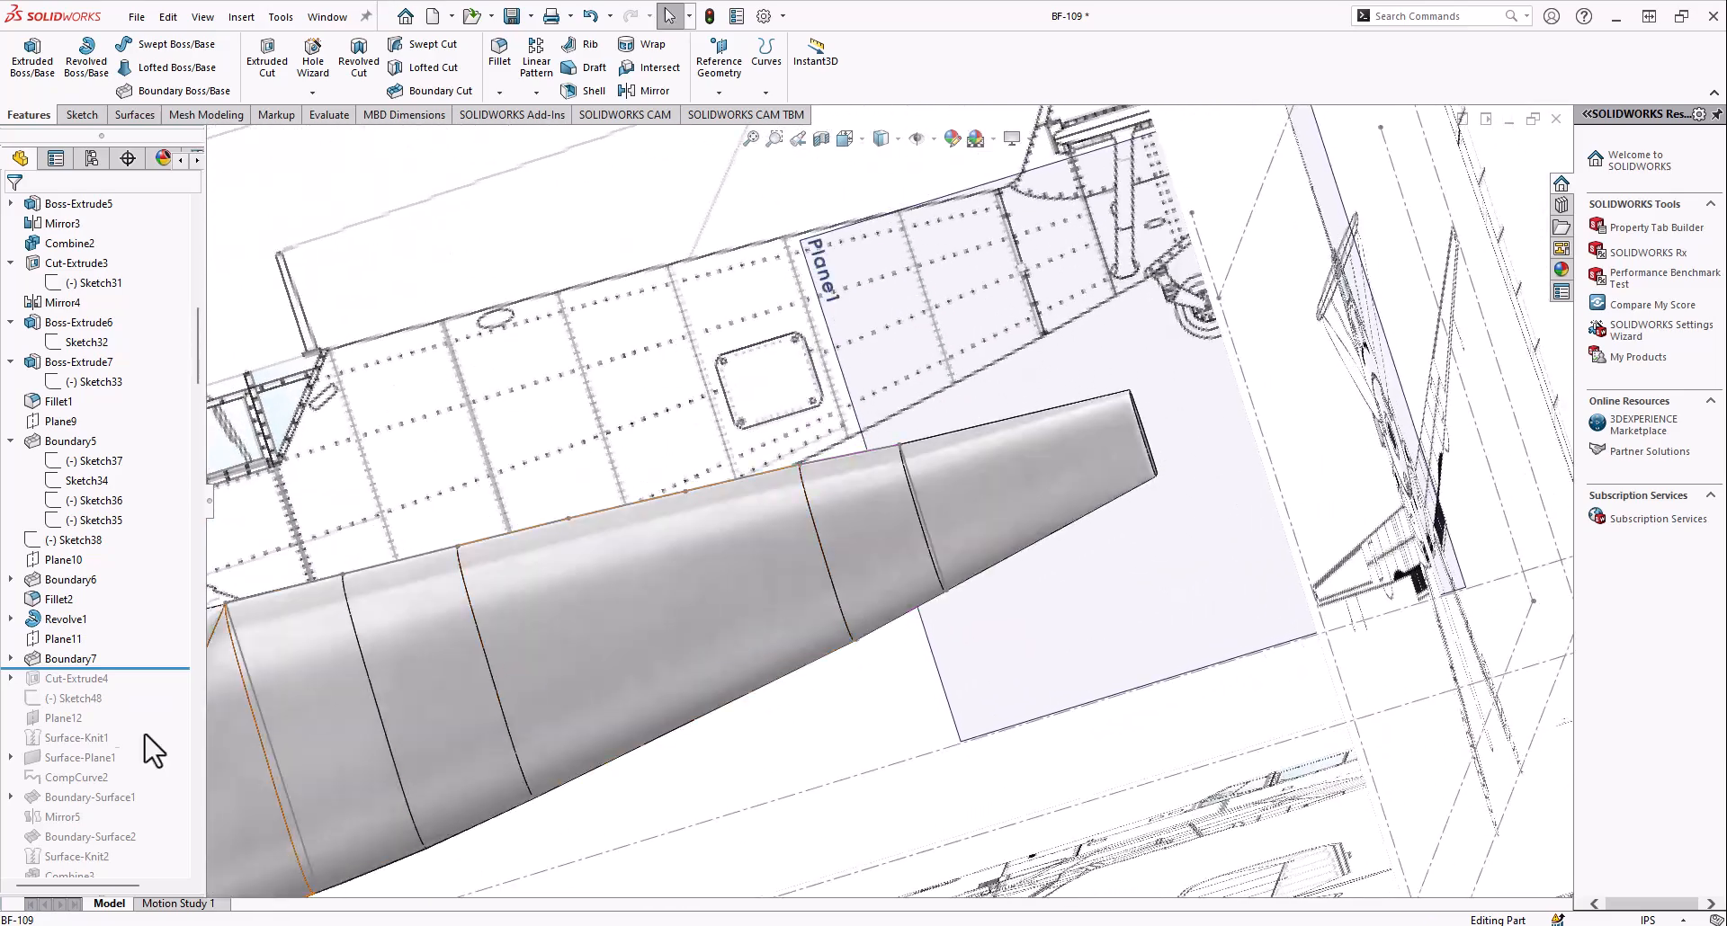
{"action": "middle_click_drag", "start_coordinate": [629, 585], "coordinate": [559, 557]}
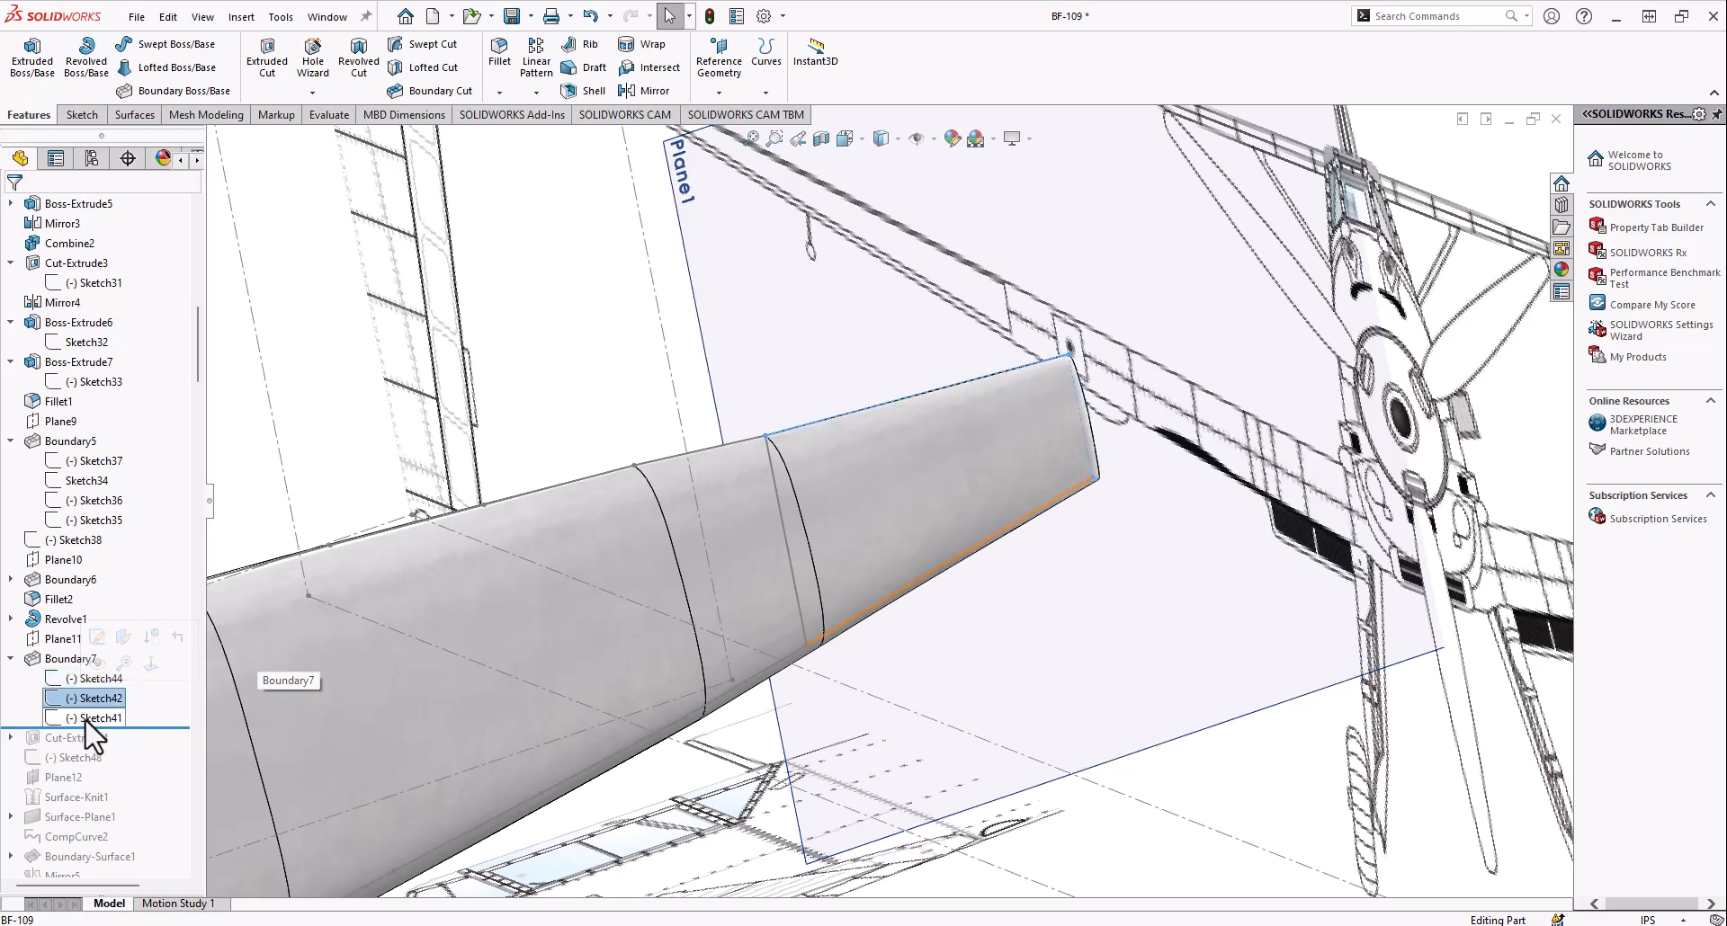
{"action": "scroll", "coordinate": [698, 504], "scroll_direction": "up", "scroll_amount": 5}
{"action": "mouse_move", "coordinate": [686, 478]}
{"action": "middle_mouse_down"}
{"action": "mouse_move", "coordinate": [694, 440]}
{"action": "mouse_move", "coordinate": [865, 490]}
{"action": "mouse_move", "coordinate": [767, 239]}
{"action": "middle_mouse_up"}
{"action": "scroll", "coordinate": [817, 485], "scroll_direction": "down", "scroll_amount": 3}
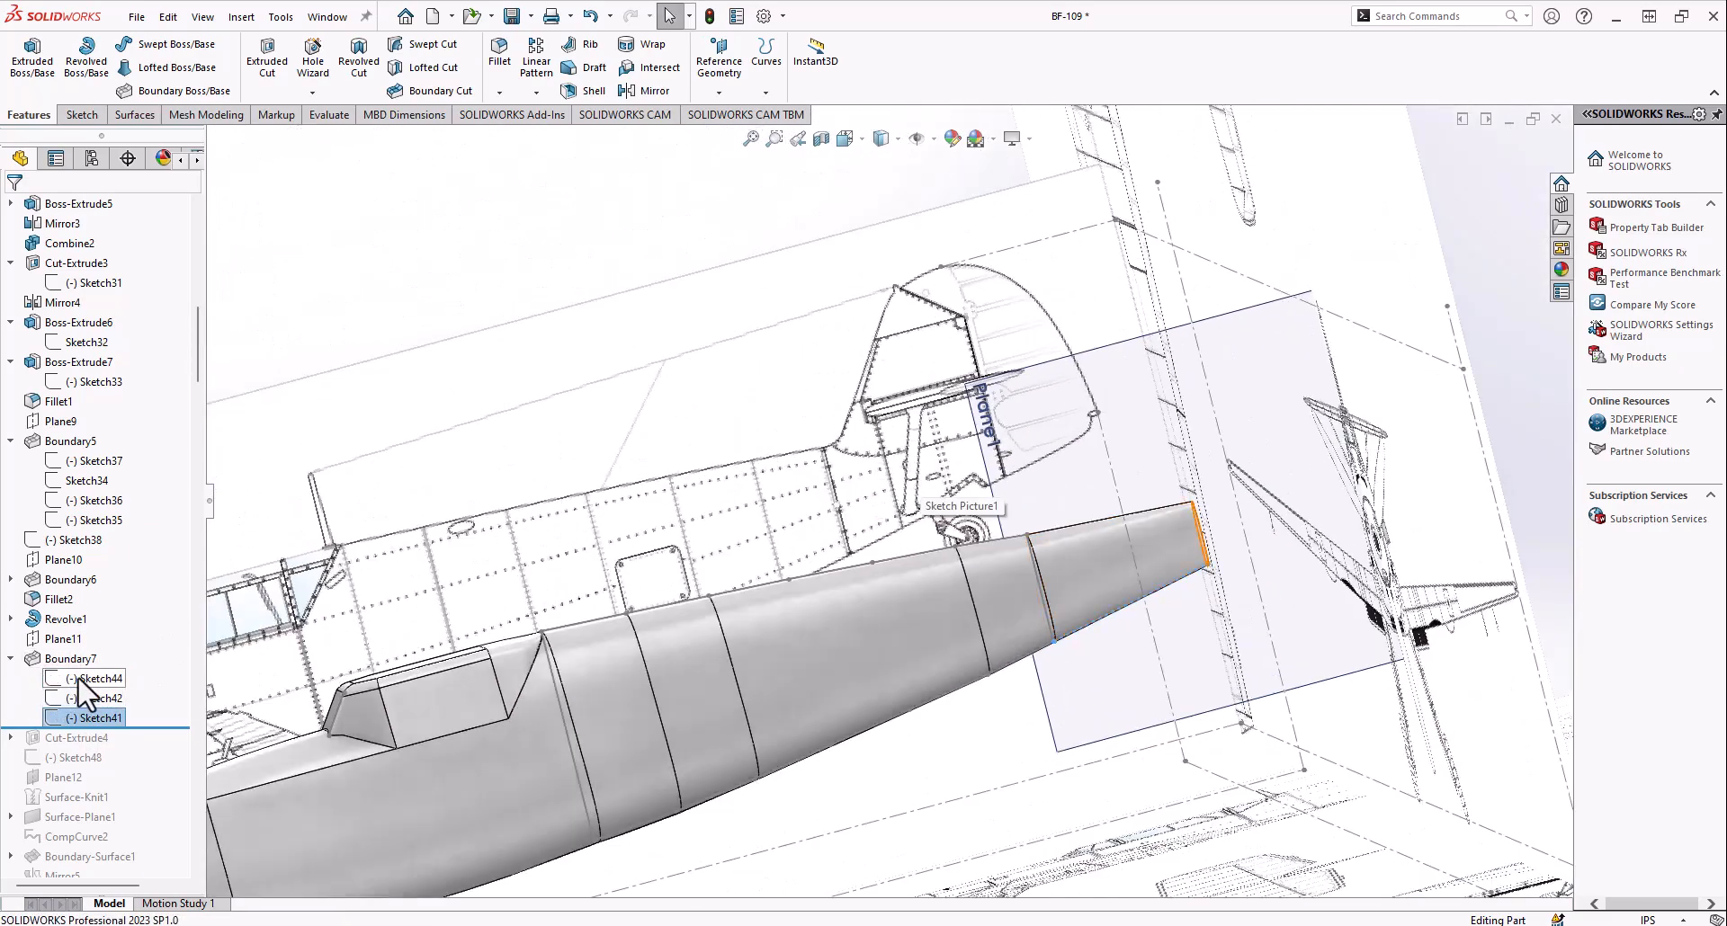
Compare Sketch44, the end profile of Boundary7, with the tail on the side blueprint in the Right view
{"action": "scroll", "coordinate": [904, 535], "scroll_direction": "down", "scroll_amount": 4}
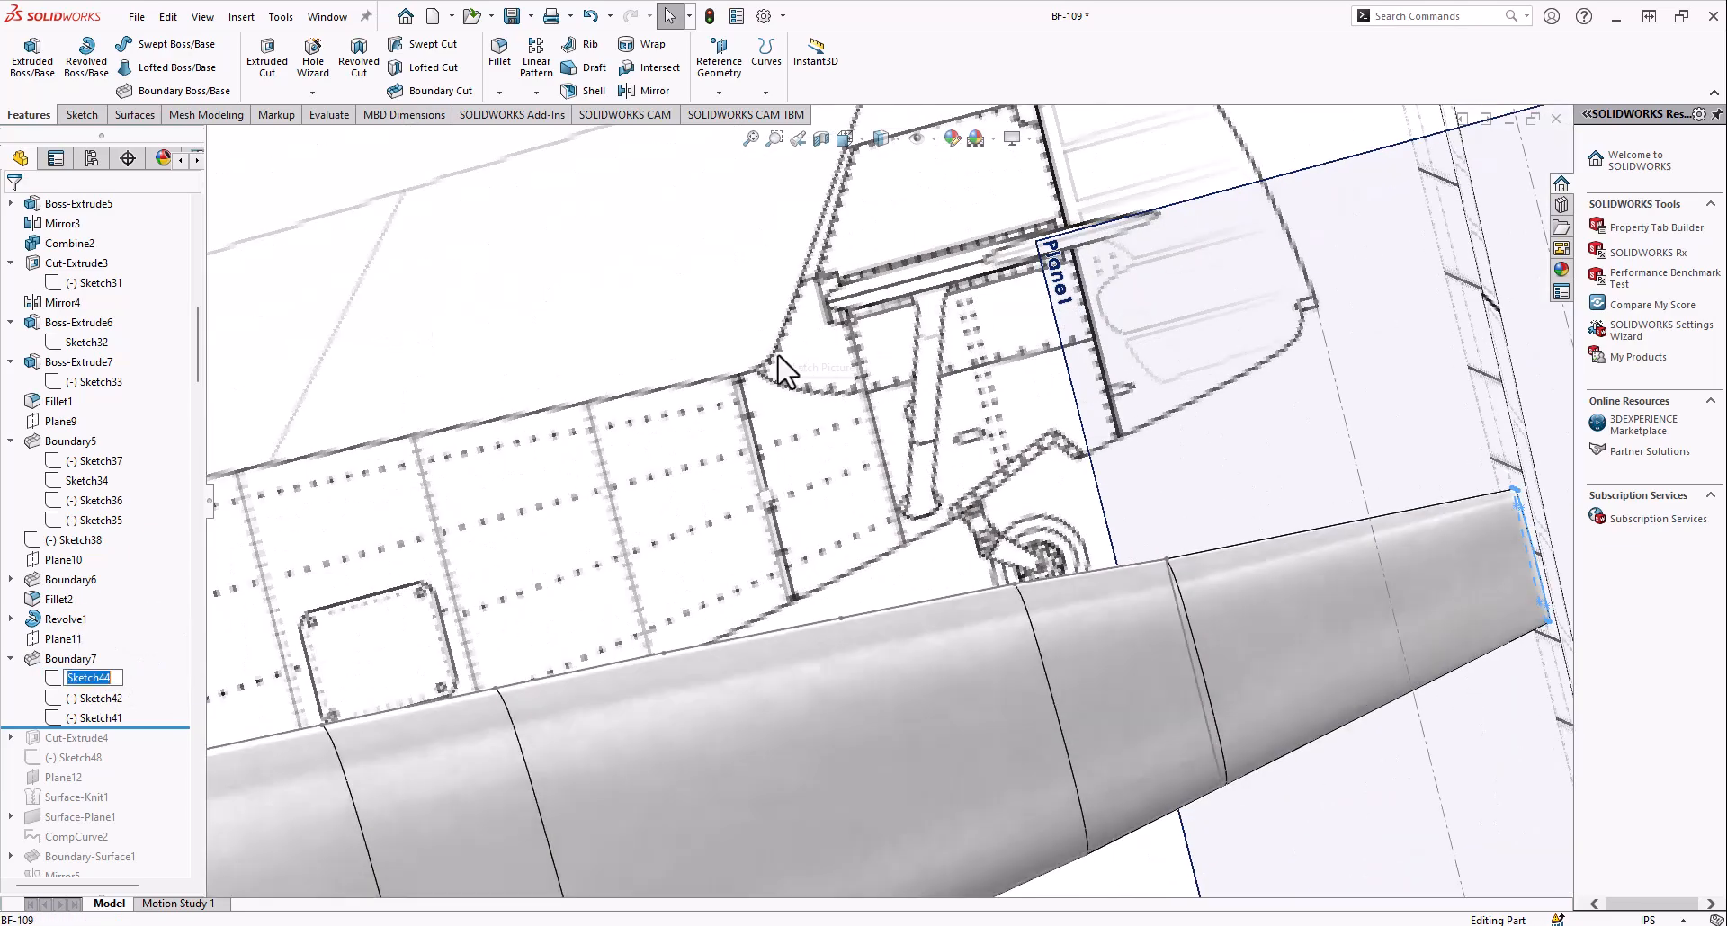
{"action": "left_click", "coordinate": [843, 146]}
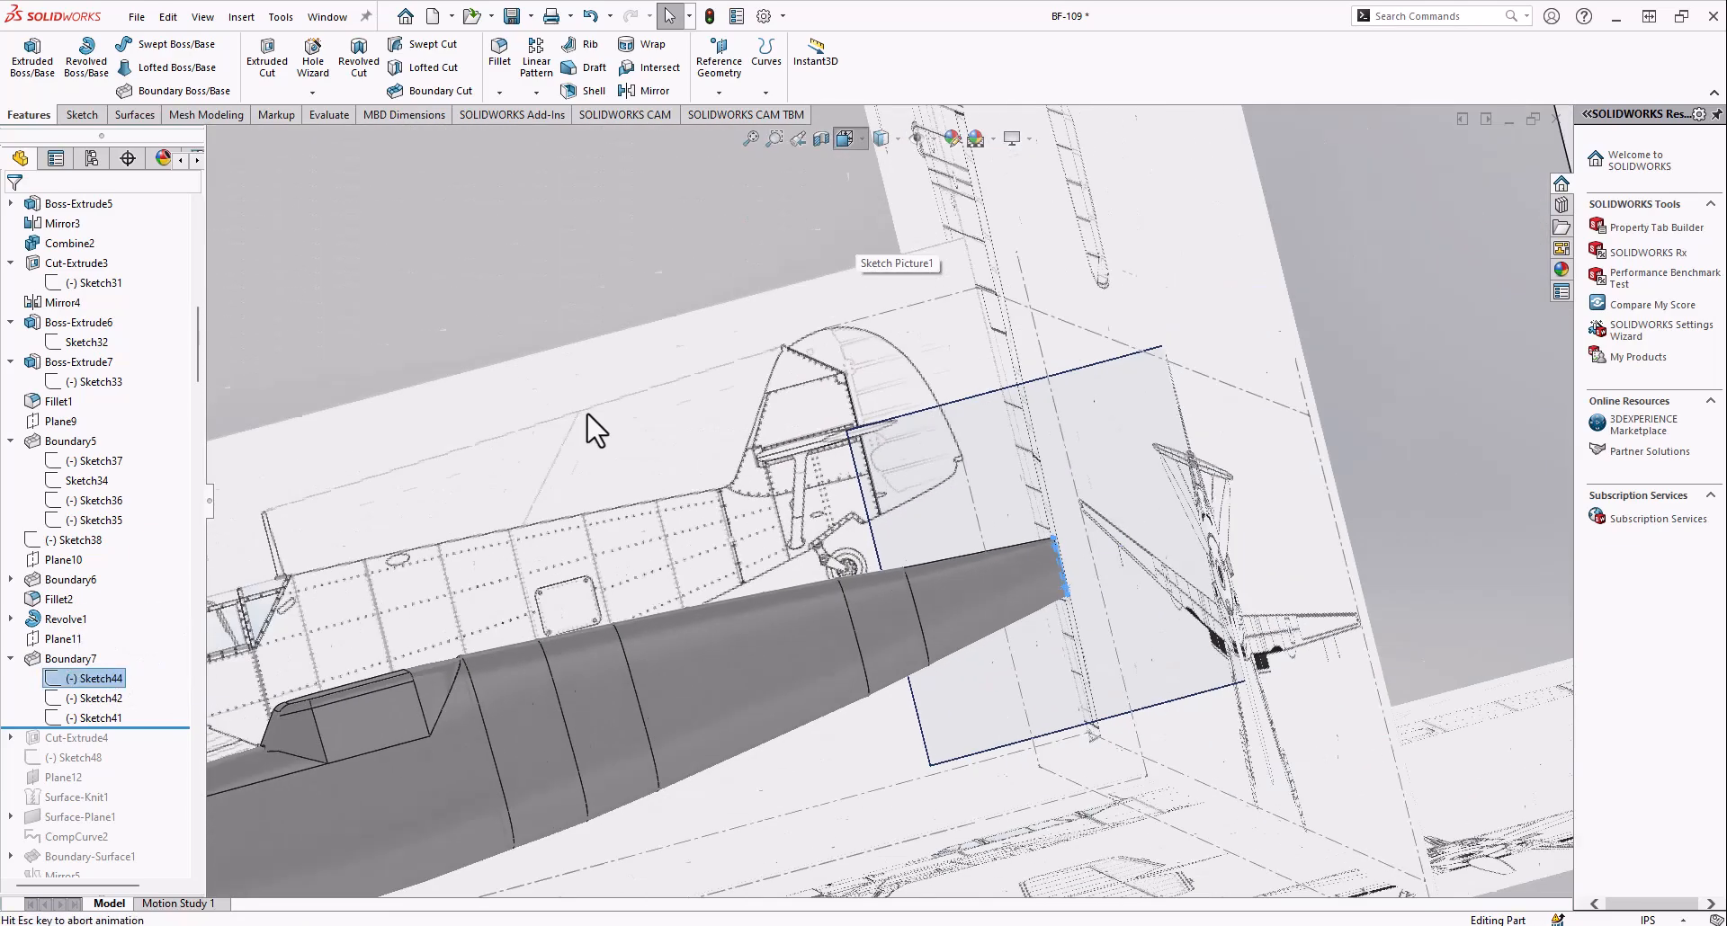
{"action": "left_click", "coordinate": [706, 633]}
{"action": "scroll", "coordinate": [1032, 481], "scroll_direction": "down", "scroll_amount": 10}
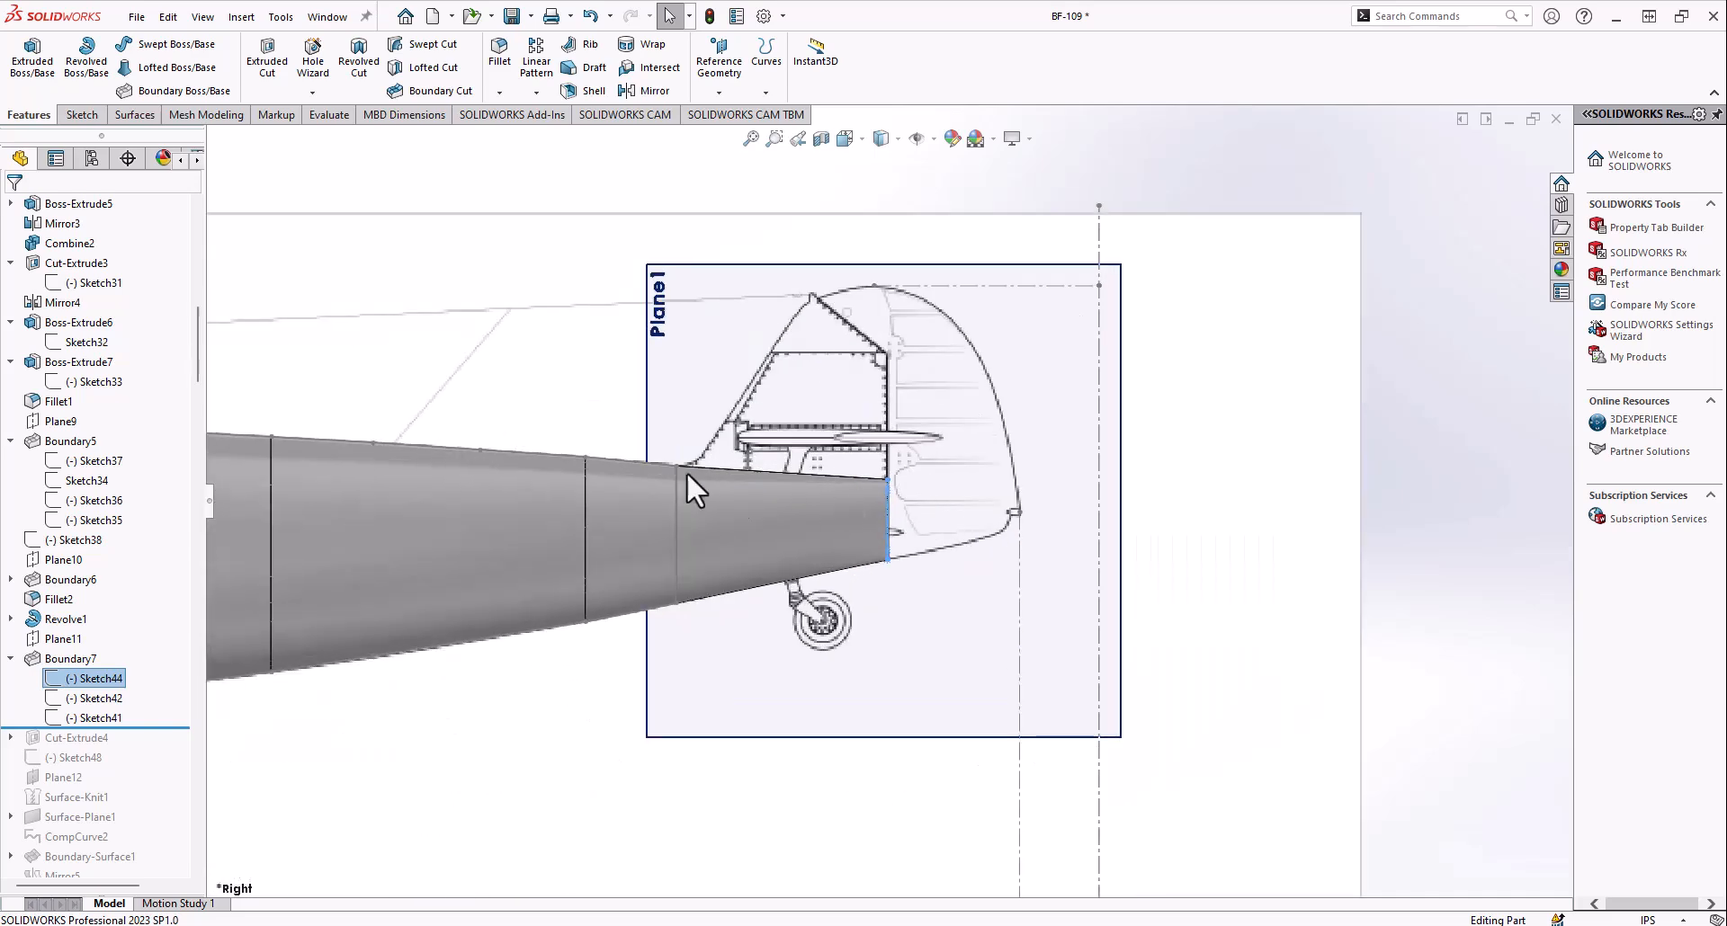
Roll the history forward to include Cut-Extrude4 and compare the tail cutout with the side blueprint in the Right view
{"action": "scroll", "coordinate": [1232, 499], "scroll_direction": "up", "scroll_amount": 5}
{"action": "middle_click_drag", "start_coordinate": [1232, 499], "coordinate": [525, 472]}
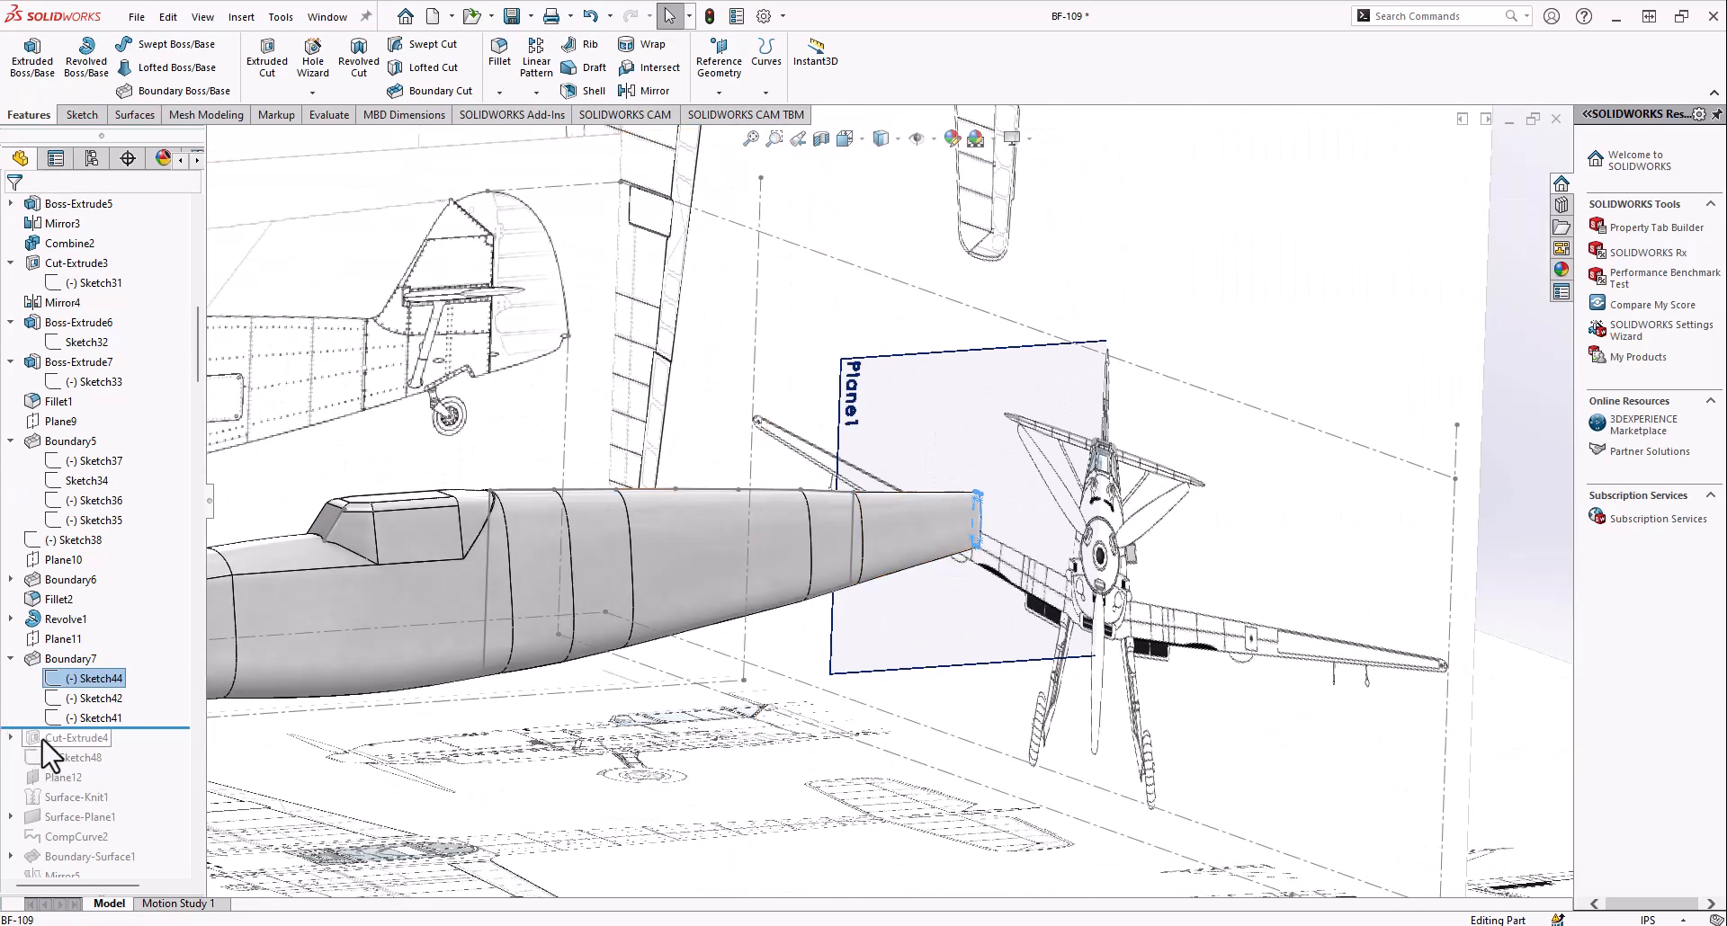
{"action": "middle_click_drag", "start_coordinate": [503, 530], "coordinate": [962, 477]}
{"action": "left_click", "coordinate": [845, 140]}
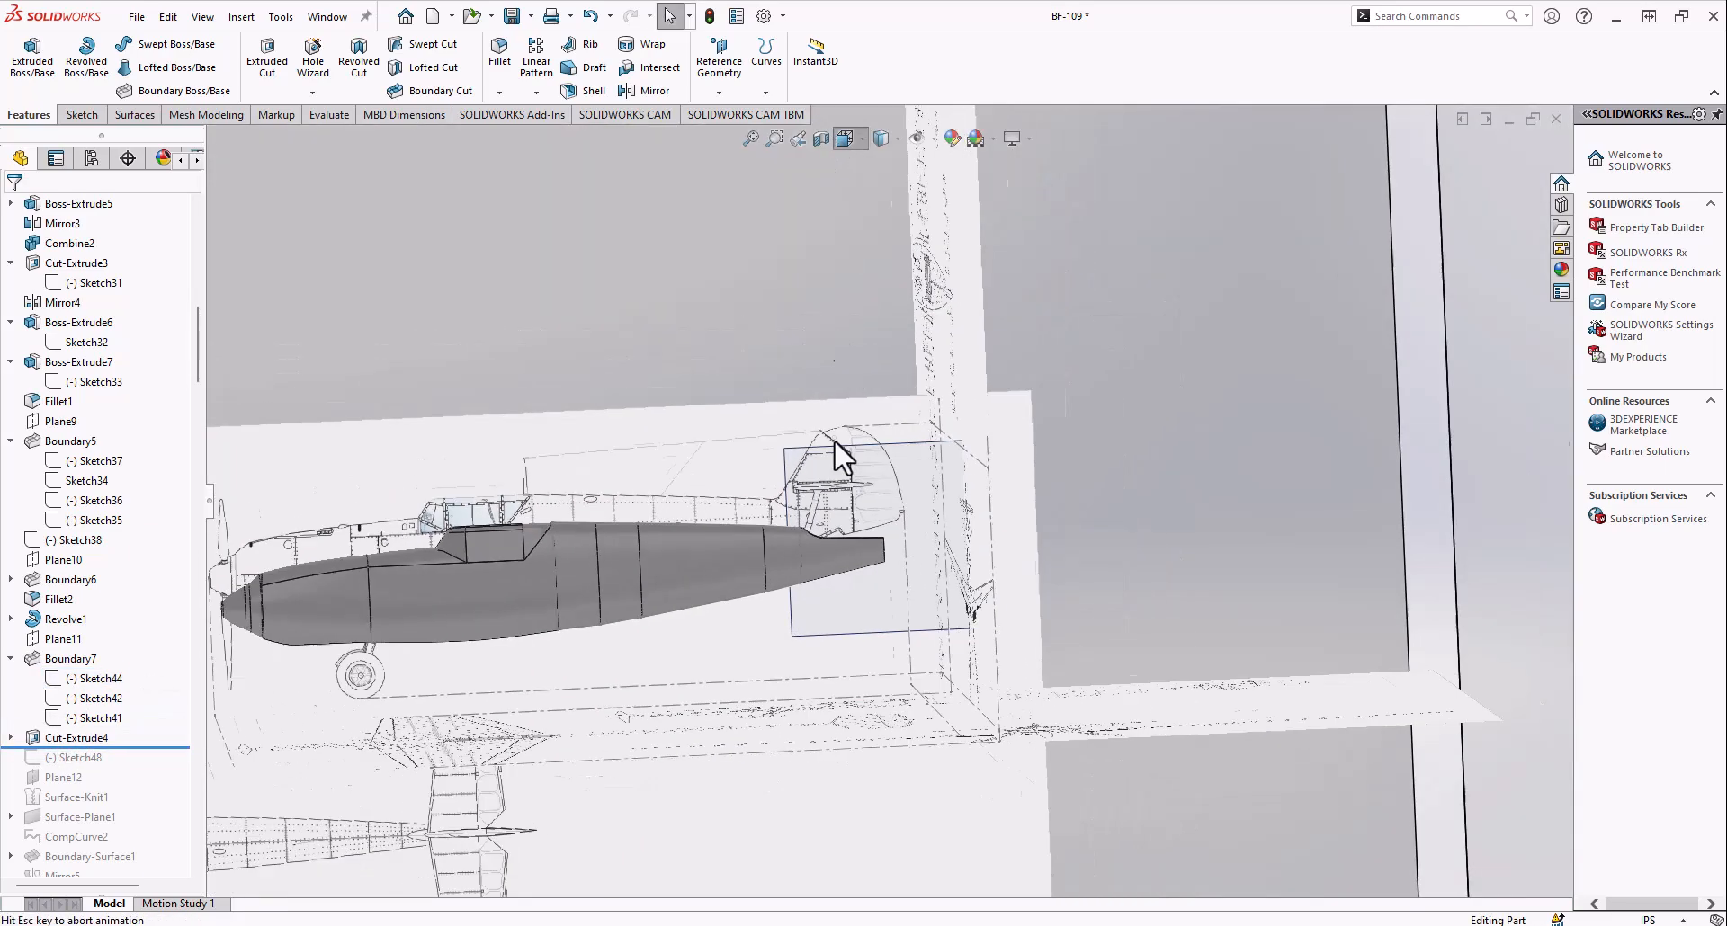
{"action": "left_click", "coordinate": [761, 560]}
{"action": "scroll", "coordinate": [990, 436], "scroll_direction": "down", "scroll_amount": 6}
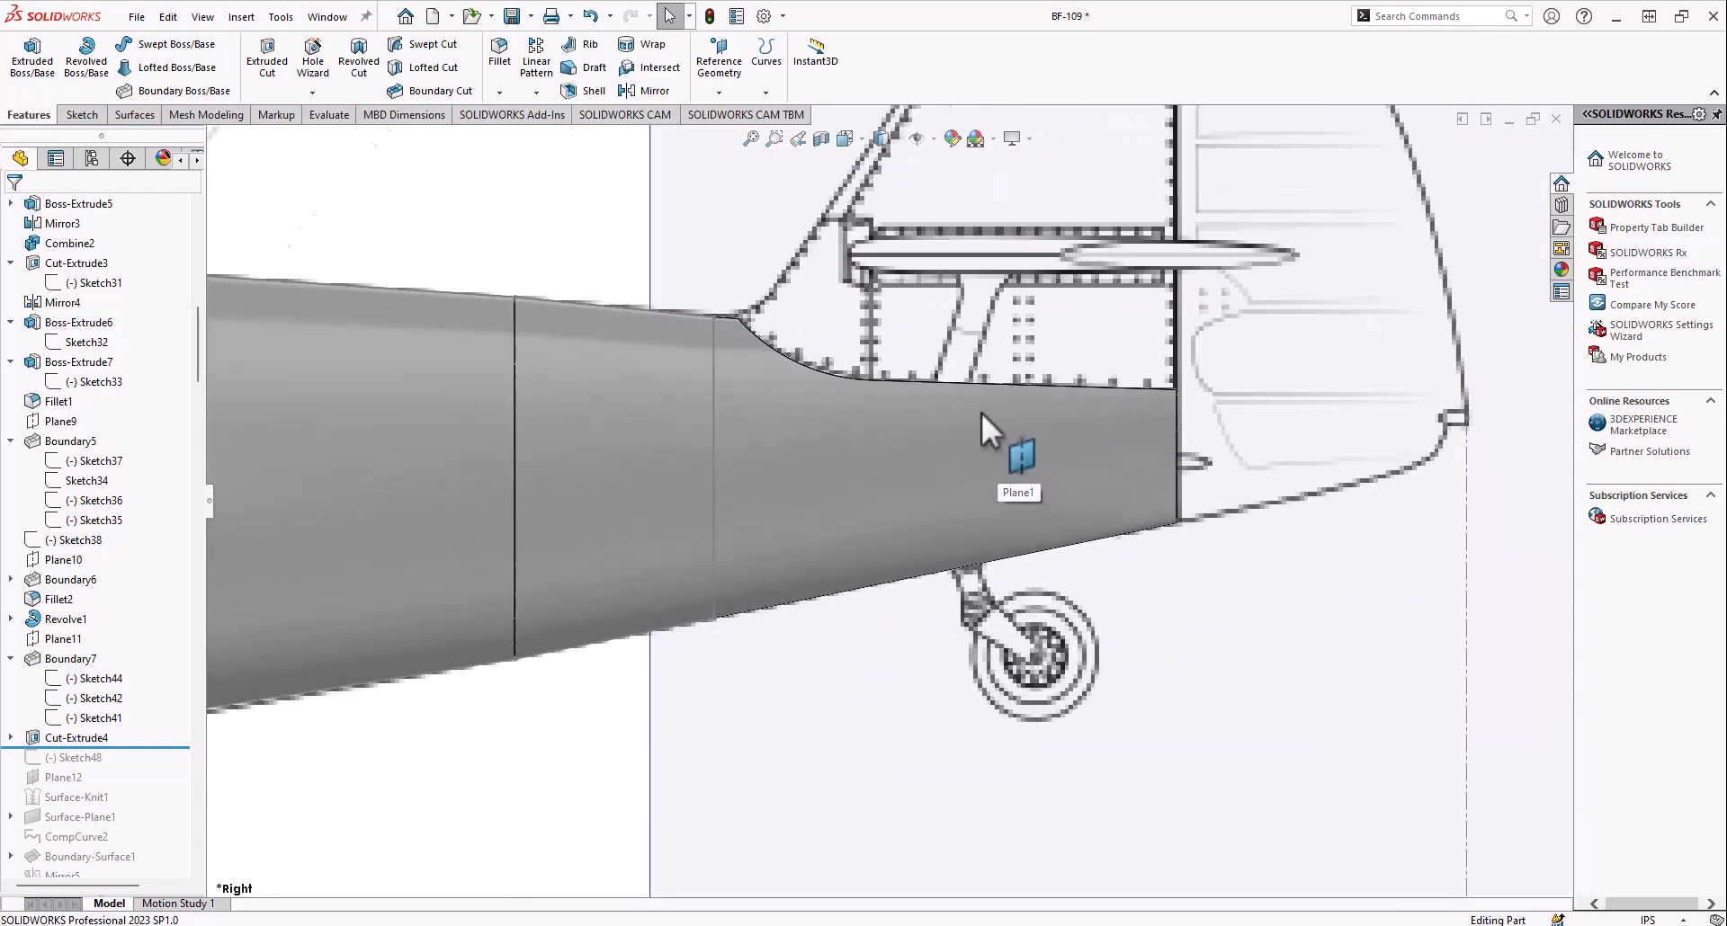
{"action": "mouse_move", "coordinate": [1160, 414]}
{"action": "middle_mouse_down"}
{"action": "mouse_move", "coordinate": [770, 456]}
{"action": "mouse_move", "coordinate": [771, 717]}
{"action": "mouse_move", "coordinate": [878, 540]}
{"action": "mouse_move", "coordinate": [882, 390]}
{"action": "mouse_move", "coordinate": [986, 290]}
{"action": "mouse_move", "coordinate": [872, 502]}
{"action": "mouse_move", "coordinate": [813, 359]}
{"action": "mouse_move", "coordinate": [872, 406]}
{"action": "mouse_move", "coordinate": [737, 408]}
{"action": "mouse_move", "coordinate": [813, 678]}
{"action": "mouse_move", "coordinate": [840, 678]}
{"action": "mouse_move", "coordinate": [854, 454]}
{"action": "mouse_move", "coordinate": [821, 490]}
{"action": "mouse_move", "coordinate": [840, 617]}
{"action": "mouse_move", "coordinate": [736, 494]}
{"action": "mouse_move", "coordinate": [756, 623]}
{"action": "mouse_move", "coordinate": [811, 506]}
{"action": "middle_mouse_up"}
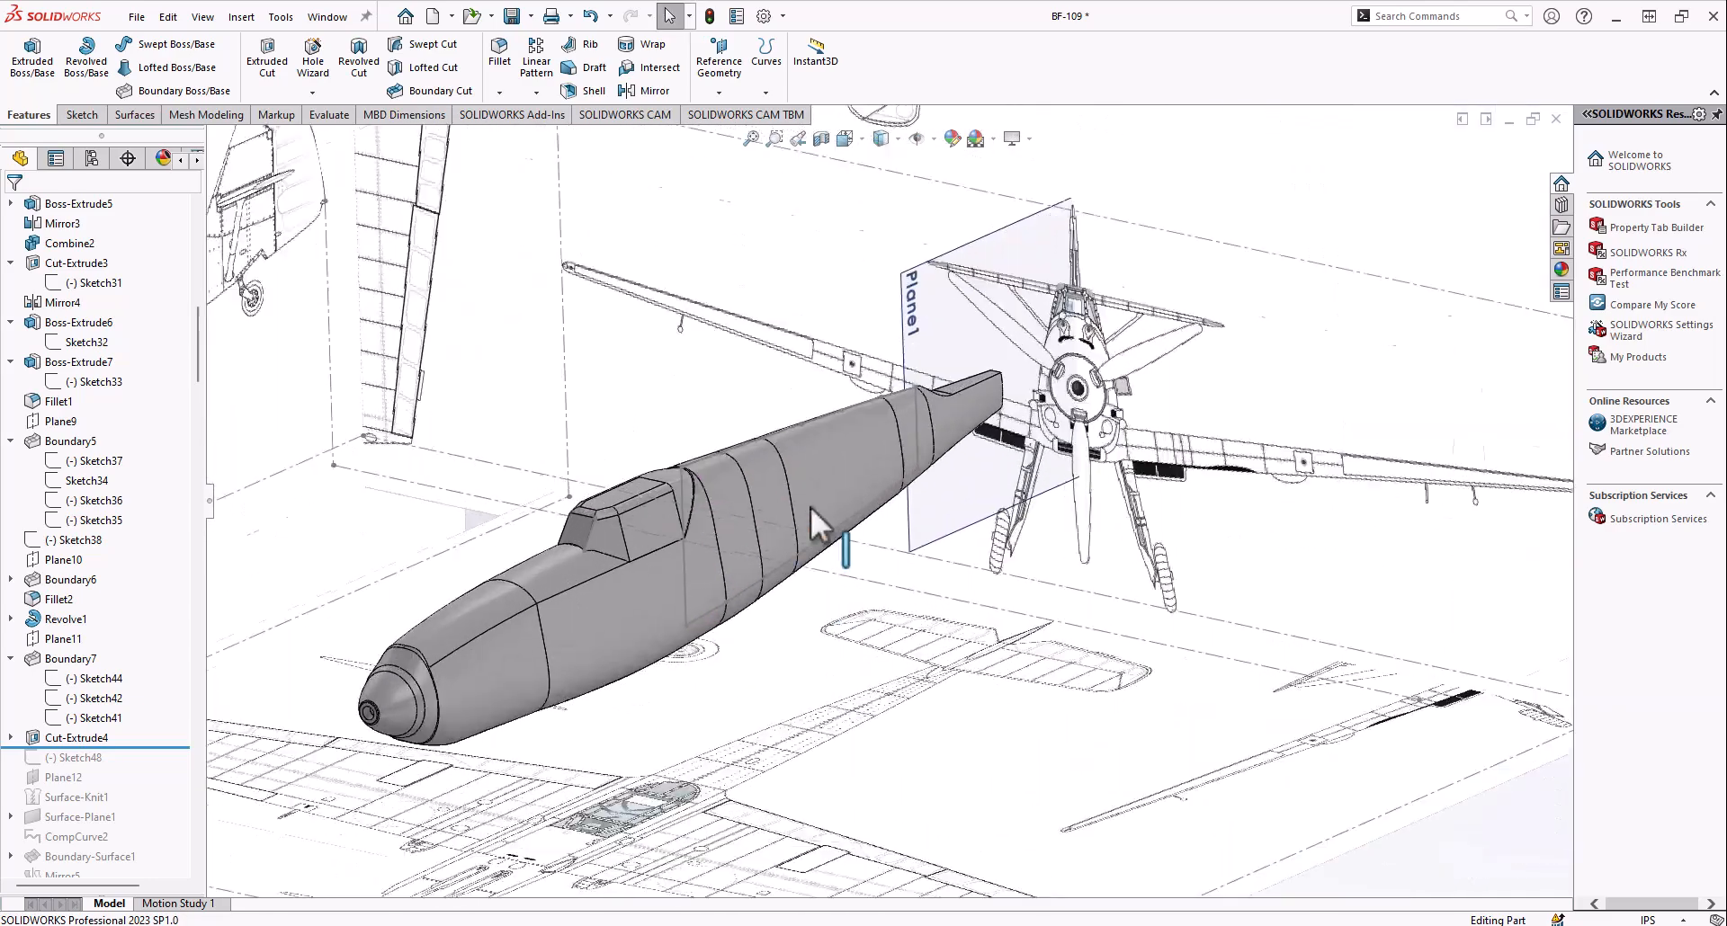
Roll the history forward through Sketch48, Plane12 and Surface-Knit1, and examine the knitted faces along the tail cutout
{"action": "right_click", "coordinate": [814, 430]}
{"action": "scroll", "coordinate": [135, 780], "scroll_direction": "down", "scroll_amount": 9}
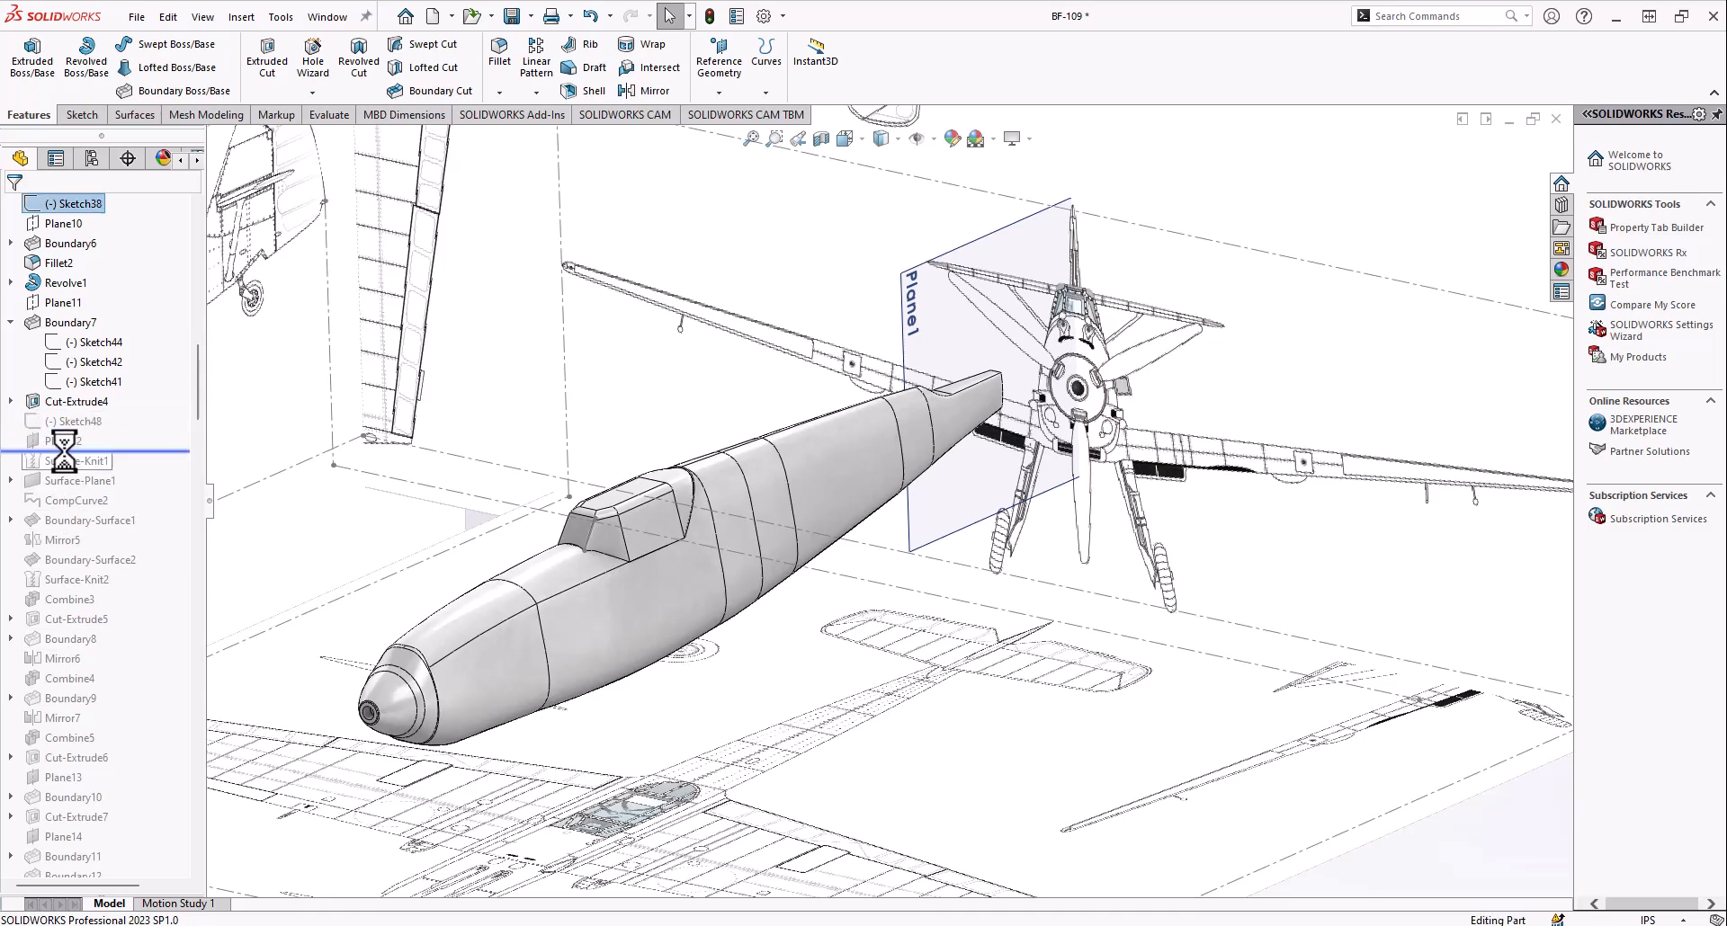
{"action": "left_click_drag", "start_coordinate": [80, 448], "coordinate": [82, 450]}
{"action": "middle_click_drag", "start_coordinate": [857, 406], "coordinate": [914, 412]}
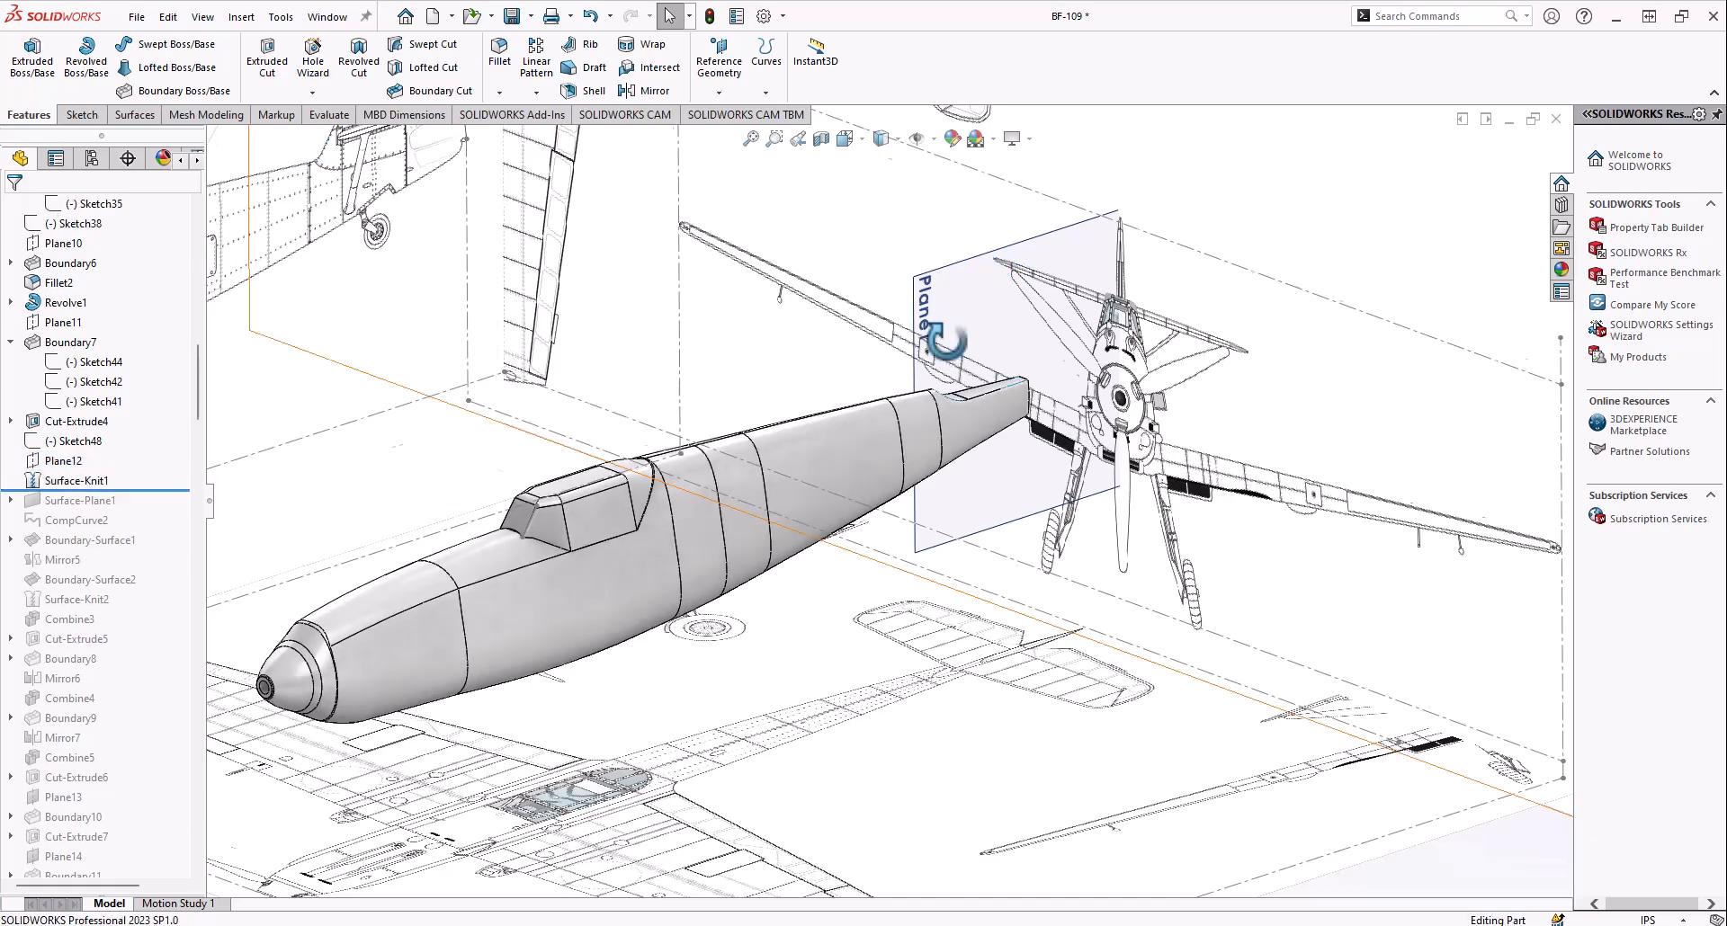
{"action": "middle_click_drag", "start_coordinate": [944, 353], "coordinate": [935, 338]}
{"action": "scroll", "coordinate": [923, 343], "scroll_direction": "down", "scroll_amount": 1}
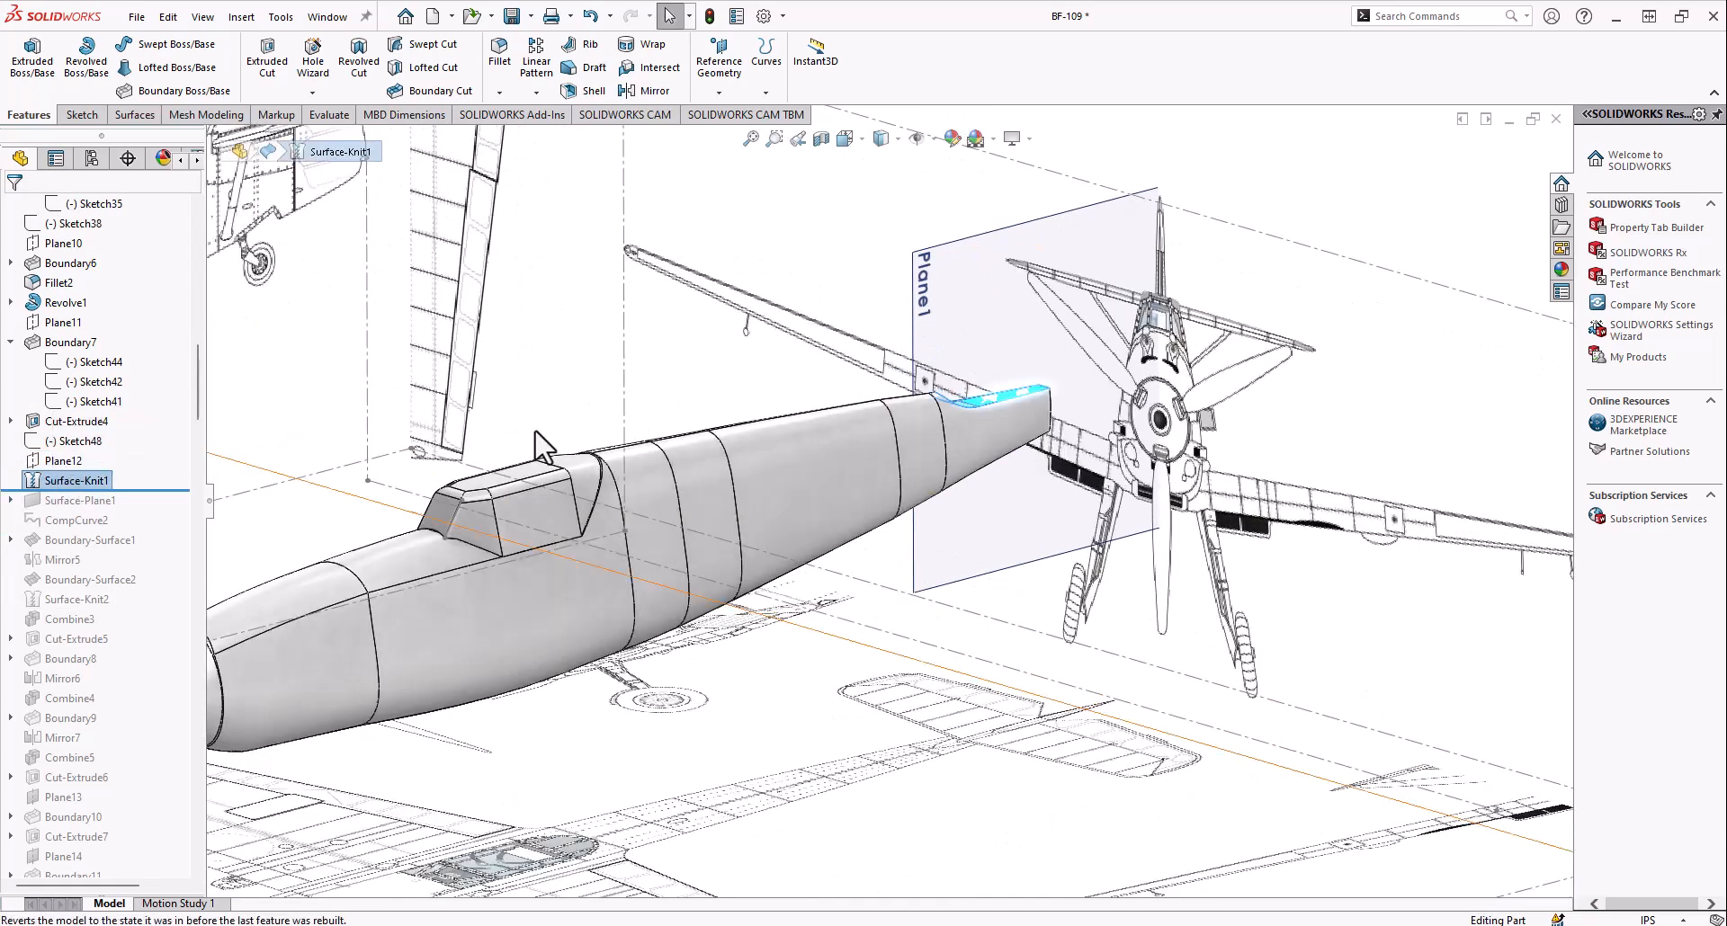
{"action": "scroll", "coordinate": [817, 454], "scroll_direction": "down", "scroll_amount": 8}
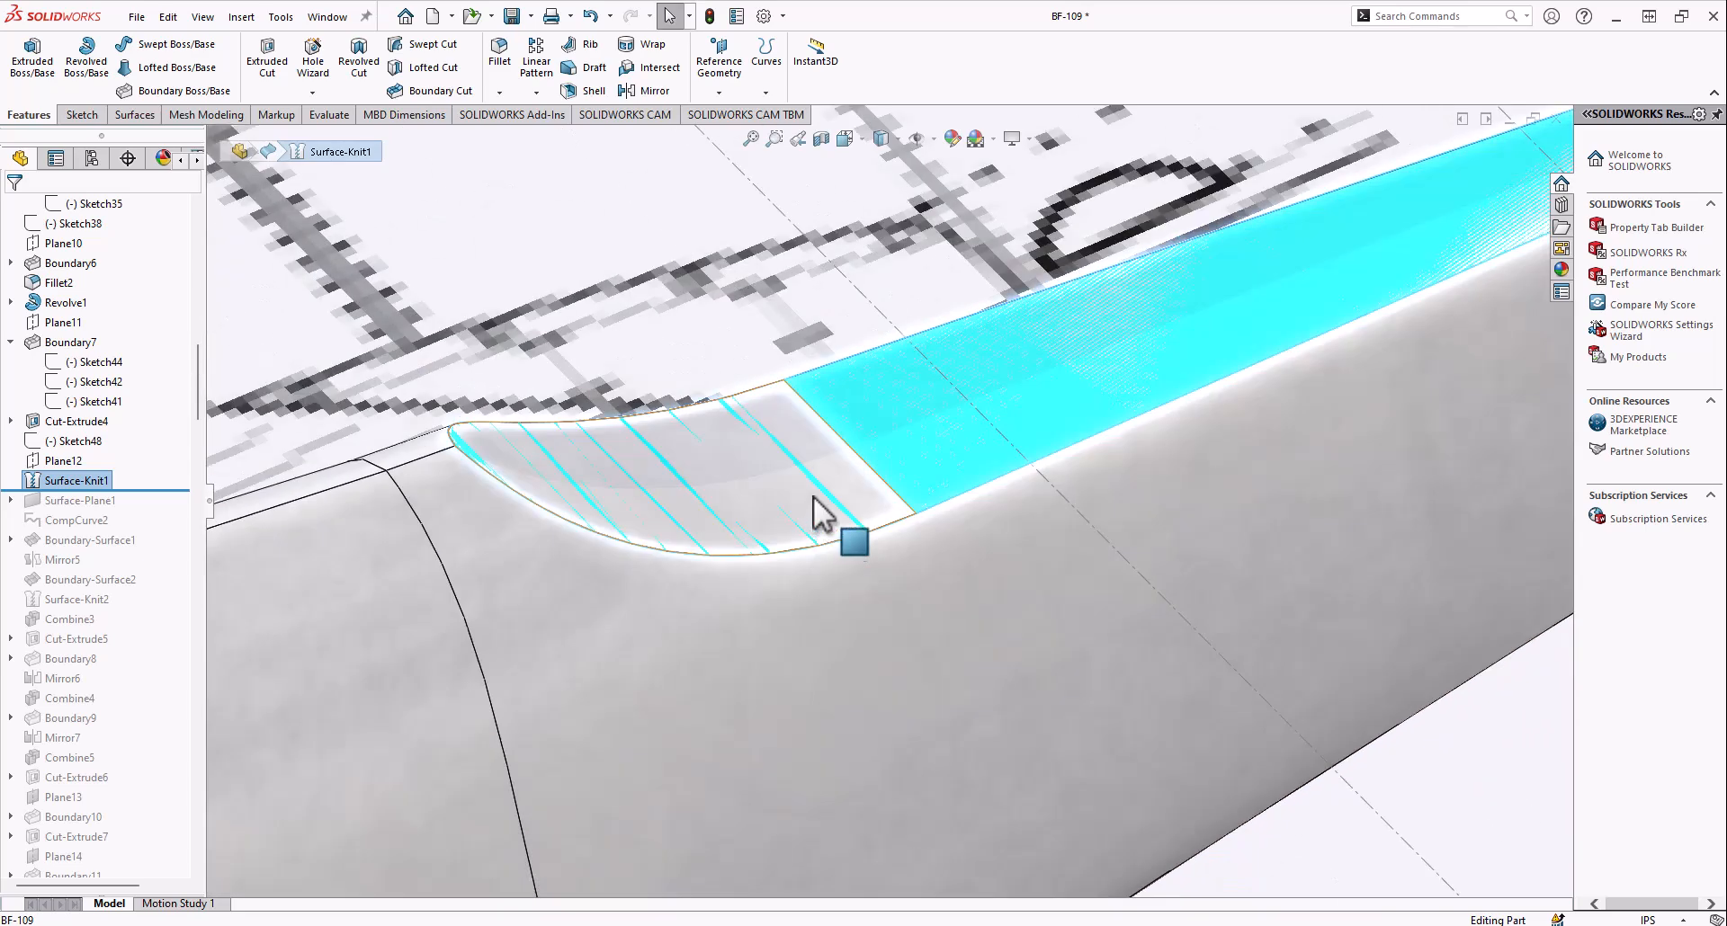
{"action": "scroll", "coordinate": [871, 450], "scroll_direction": "up", "scroll_amount": 5}
Hide the fuselage solid body so that only the Surface-Knit1 surface is displayed at the tail
{"action": "right_click", "coordinate": [779, 658]}
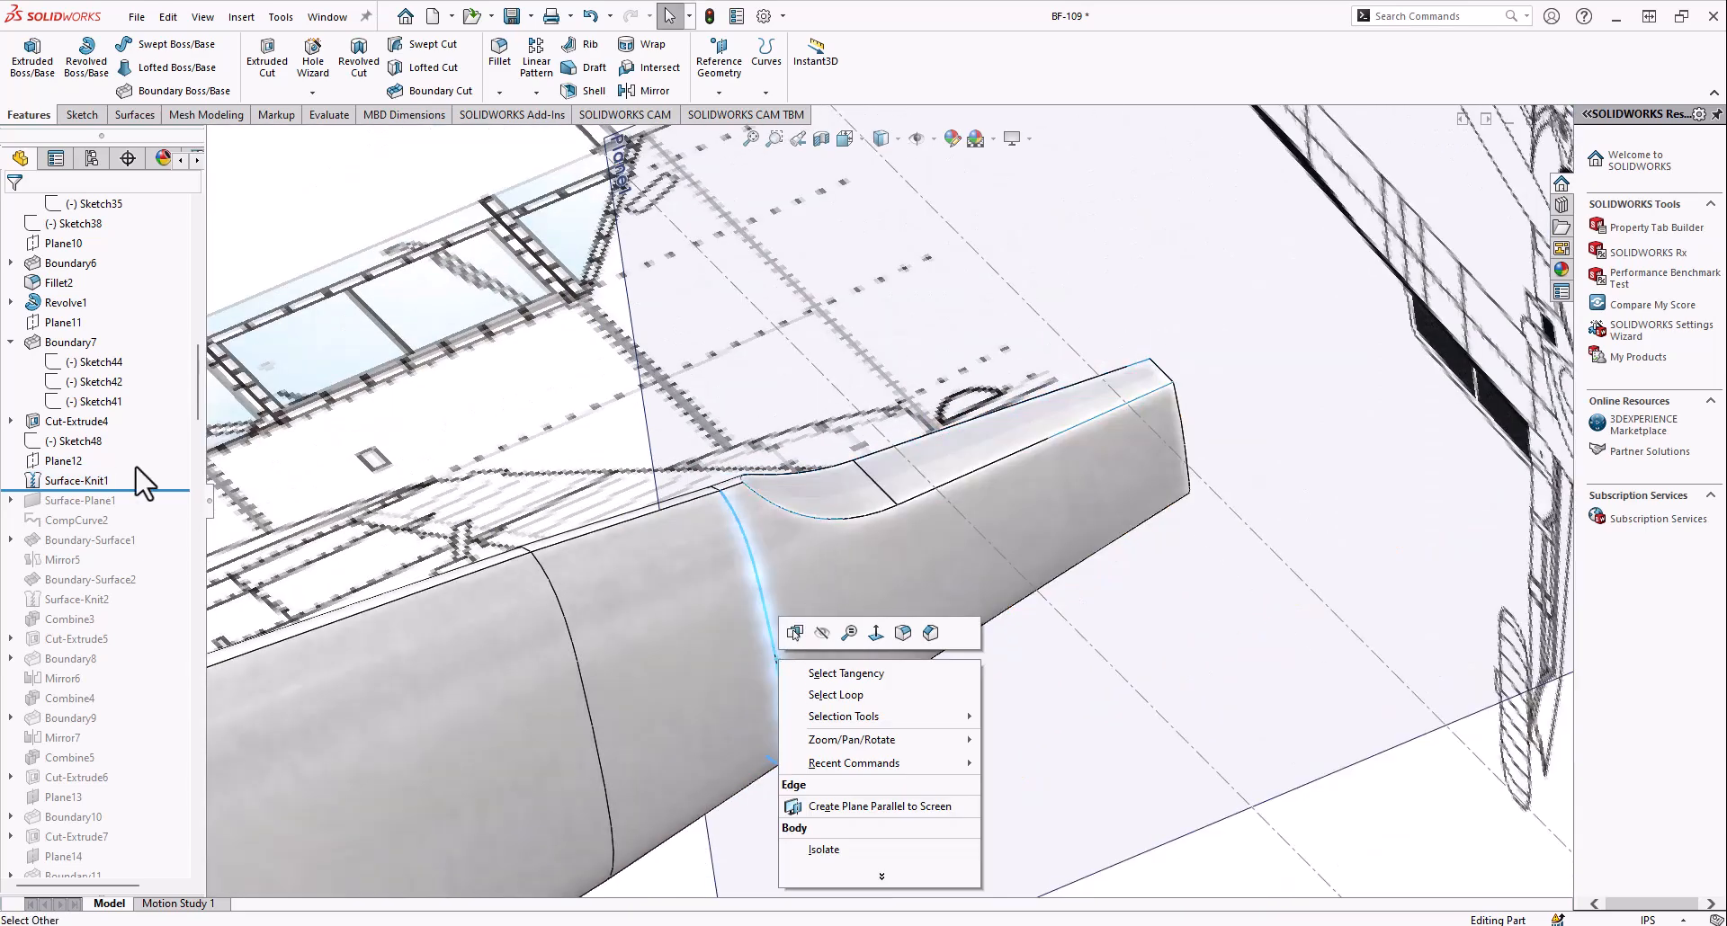
{"action": "right_click", "coordinate": [760, 583]}
{"action": "right_click", "coordinate": [701, 583]}
{"action": "left_click", "coordinate": [744, 497]}
Examine the isolated Surface-Knit1 surface, including its curved front face, from several angles
{"action": "middle_click", "coordinate": [800, 507]}
{"action": "middle_click_drag", "start_coordinate": [800, 507], "coordinate": [815, 471]}
{"action": "left_click", "coordinate": [815, 472]}
{"action": "left_click", "coordinate": [917, 416]}
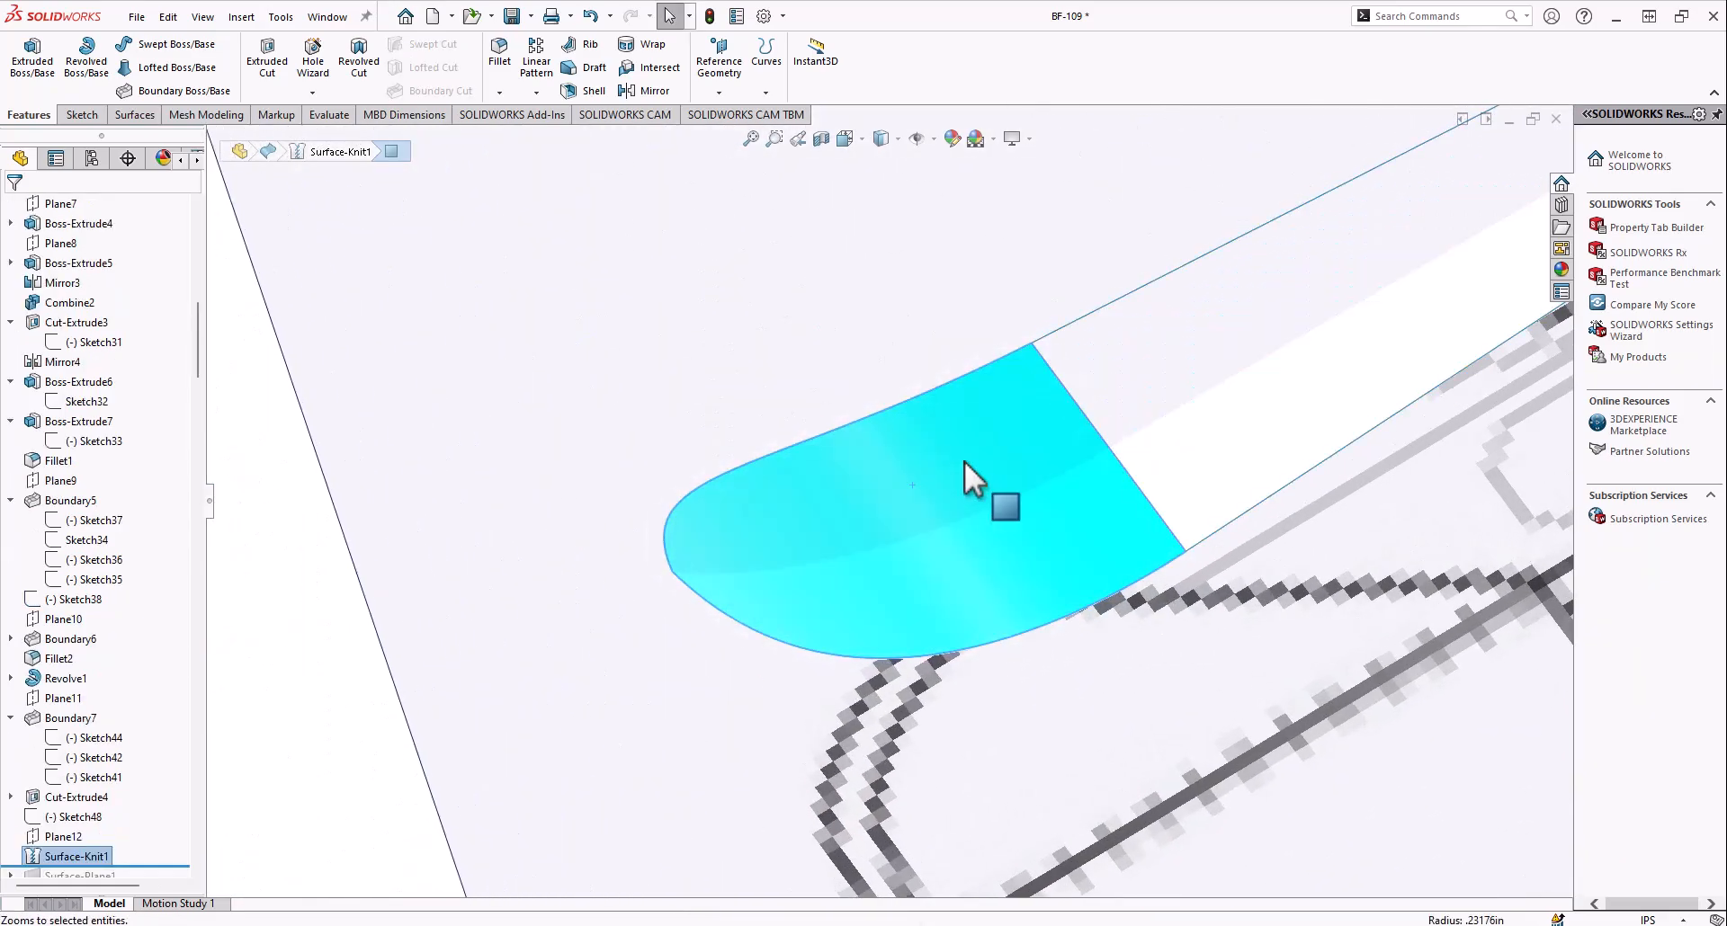
{"action": "scroll", "coordinate": [964, 460], "scroll_direction": "up", "scroll_amount": 6}
{"action": "left_click", "coordinate": [986, 457]}
{"action": "middle_click_drag", "start_coordinate": [986, 457], "coordinate": [926, 538]}
{"action": "scroll", "coordinate": [926, 538], "scroll_direction": "up", "scroll_amount": 8}
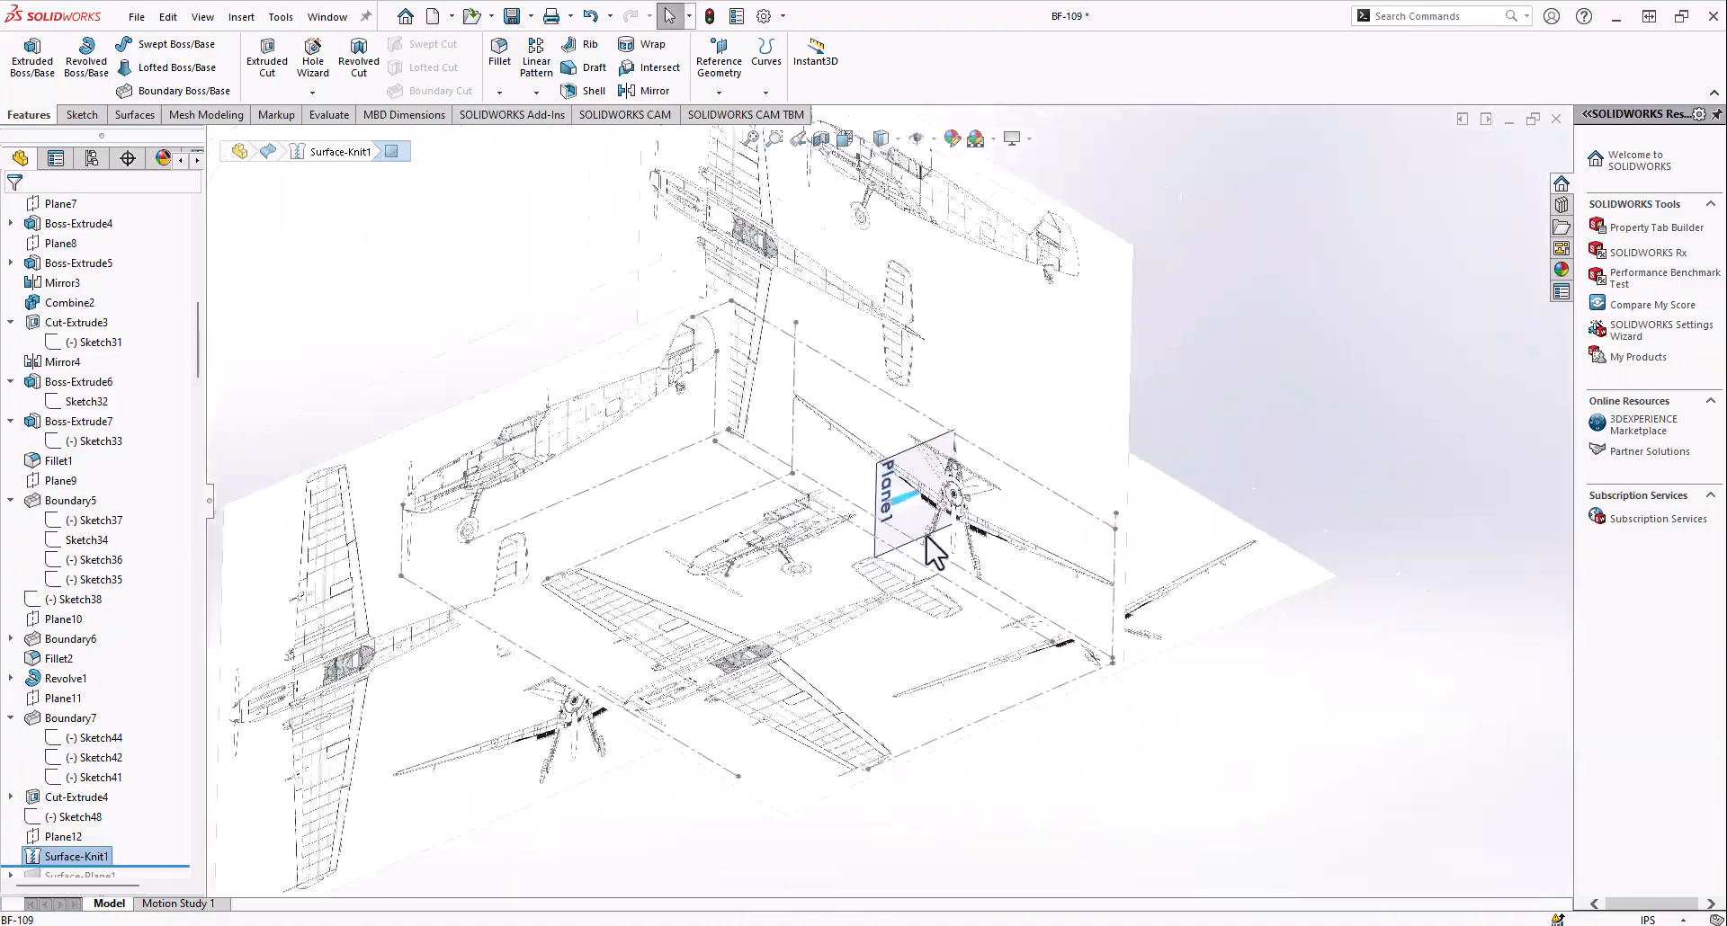
{"action": "scroll", "coordinate": [802, 502], "scroll_direction": "down", "scroll_amount": 10}
{"action": "middle_click_drag", "start_coordinate": [791, 567], "coordinate": [898, 539]}
{"action": "scroll", "coordinate": [822, 513], "scroll_direction": "up", "scroll_amount": 5}
{"action": "scroll", "coordinate": [998, 531], "scroll_direction": "down", "scroll_amount": 5}
{"action": "scroll", "coordinate": [998, 540], "scroll_direction": "up", "scroll_amount": 6}
{"action": "scroll", "coordinate": [989, 558], "scroll_direction": "down", "scroll_amount": 4}
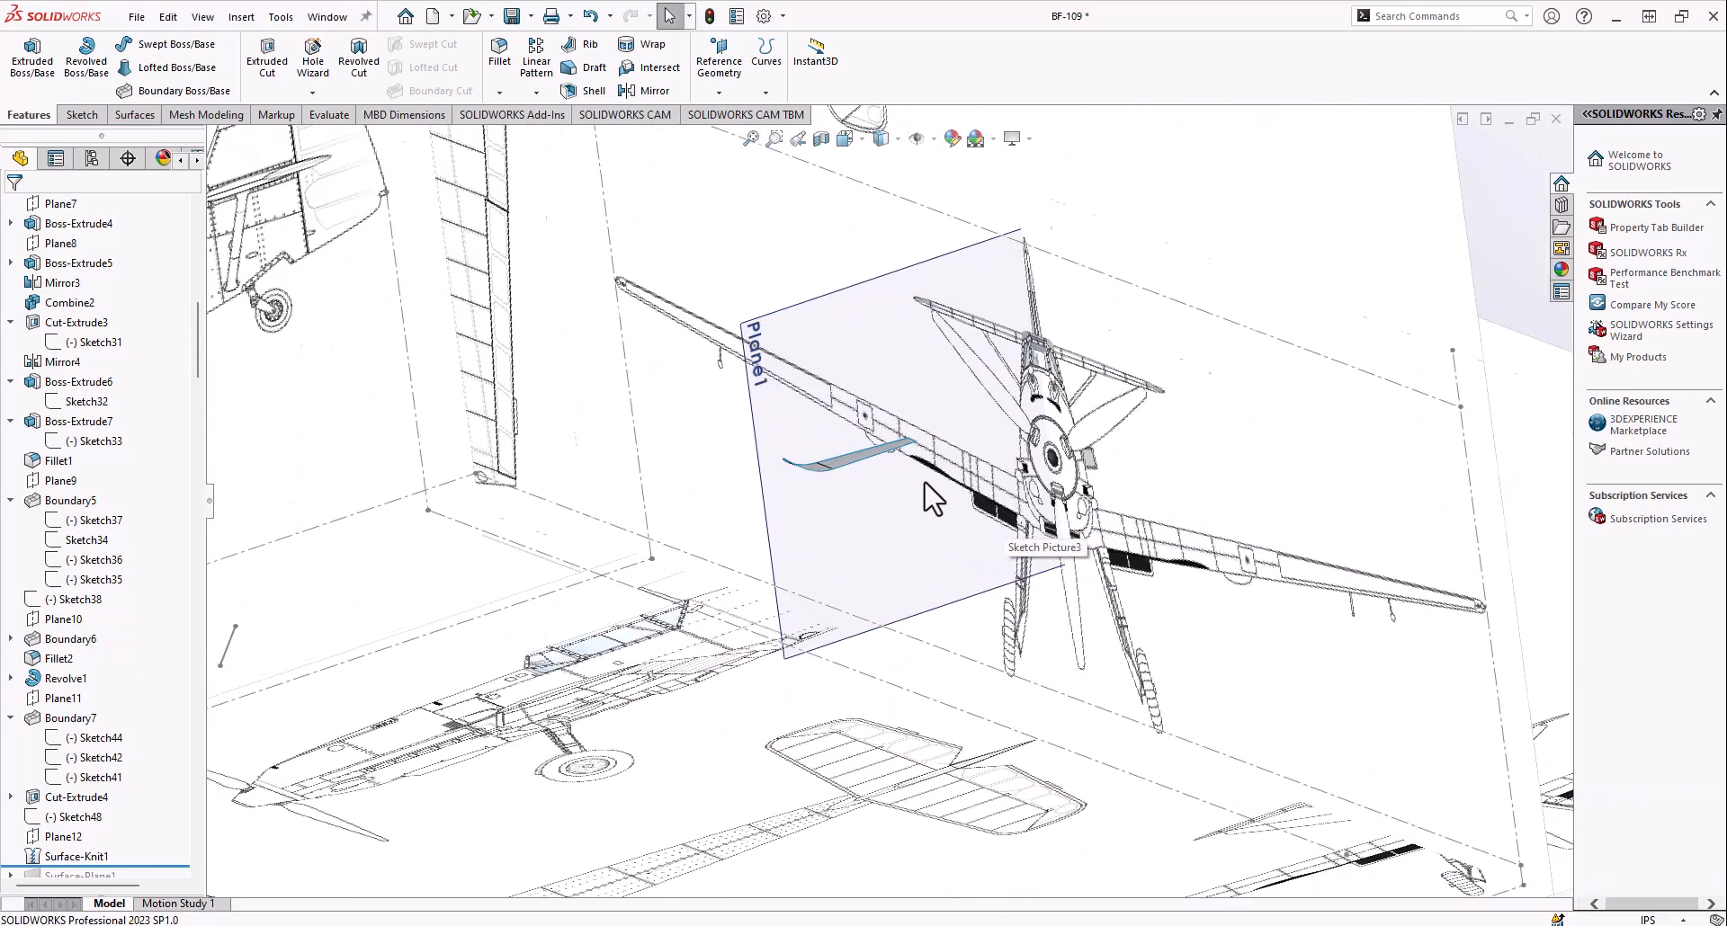
Roll the history forward through Surface-Plane1 and CompCurve2, and examine the planar fin-top surface and the composite curve along the knitted edge
{"action": "scroll", "coordinate": [931, 500], "scroll_direction": "down", "scroll_amount": 1}
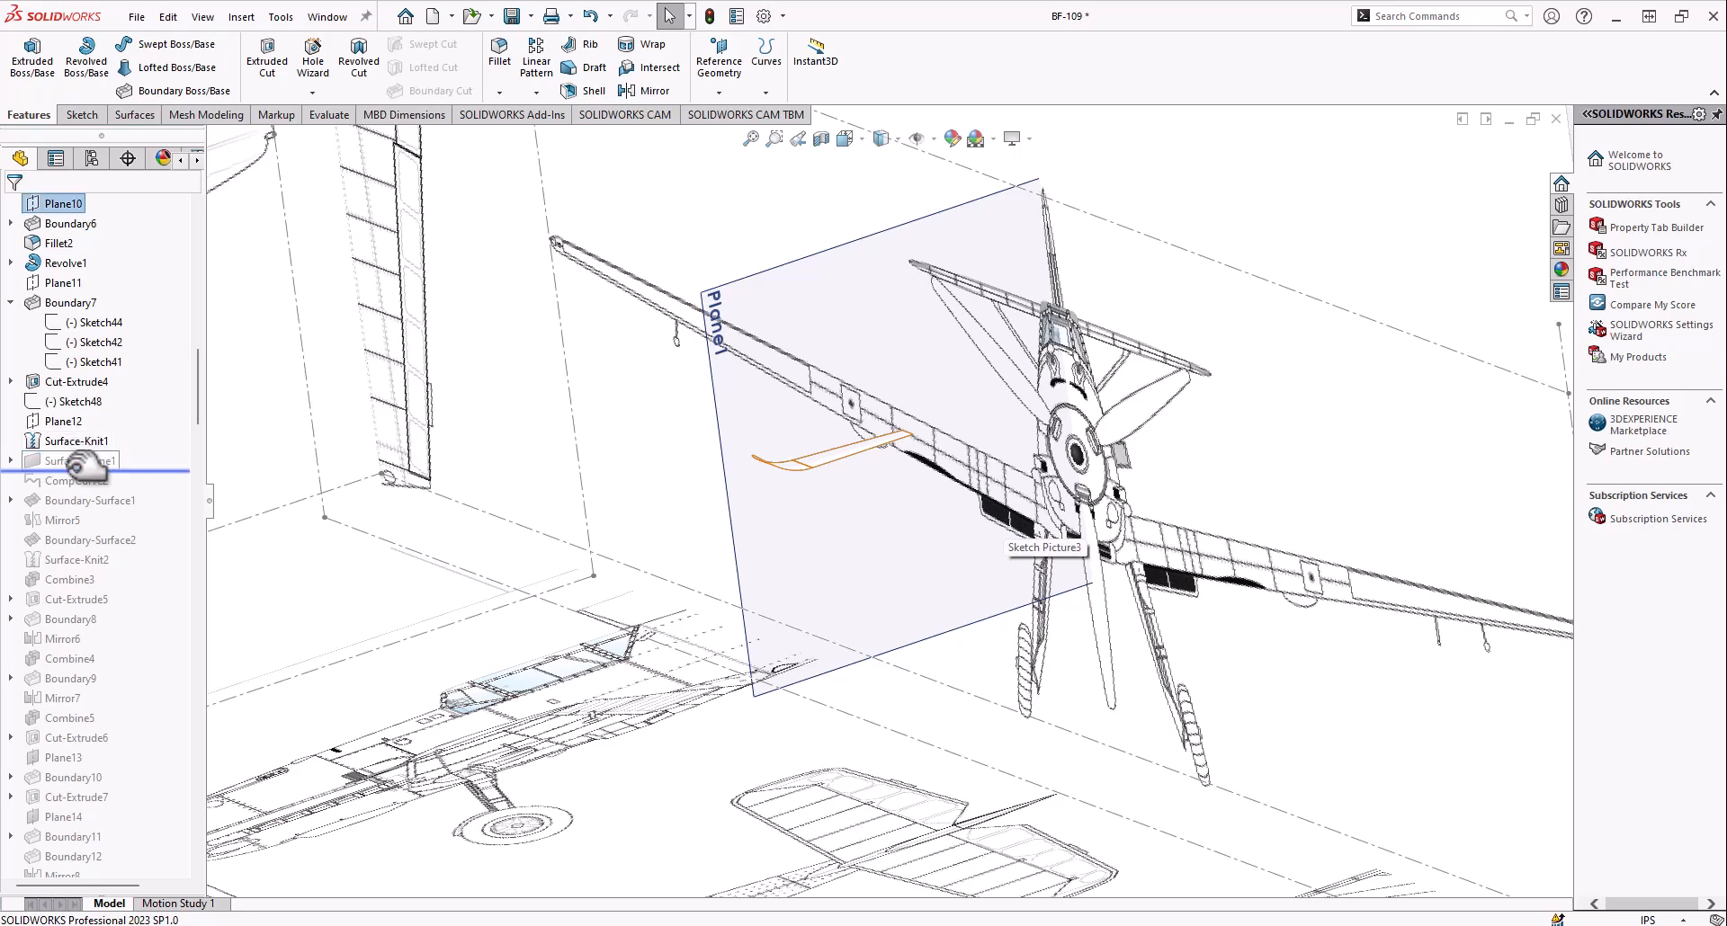
{"action": "scroll", "coordinate": [864, 324], "scroll_direction": "down", "scroll_amount": 4}
{"action": "middle_click_drag", "start_coordinate": [852, 320], "coordinate": [884, 691]}
{"action": "scroll", "coordinate": [877, 621], "scroll_direction": "up", "scroll_amount": 4}
{"action": "middle_click_drag", "start_coordinate": [872, 558], "coordinate": [892, 460]}
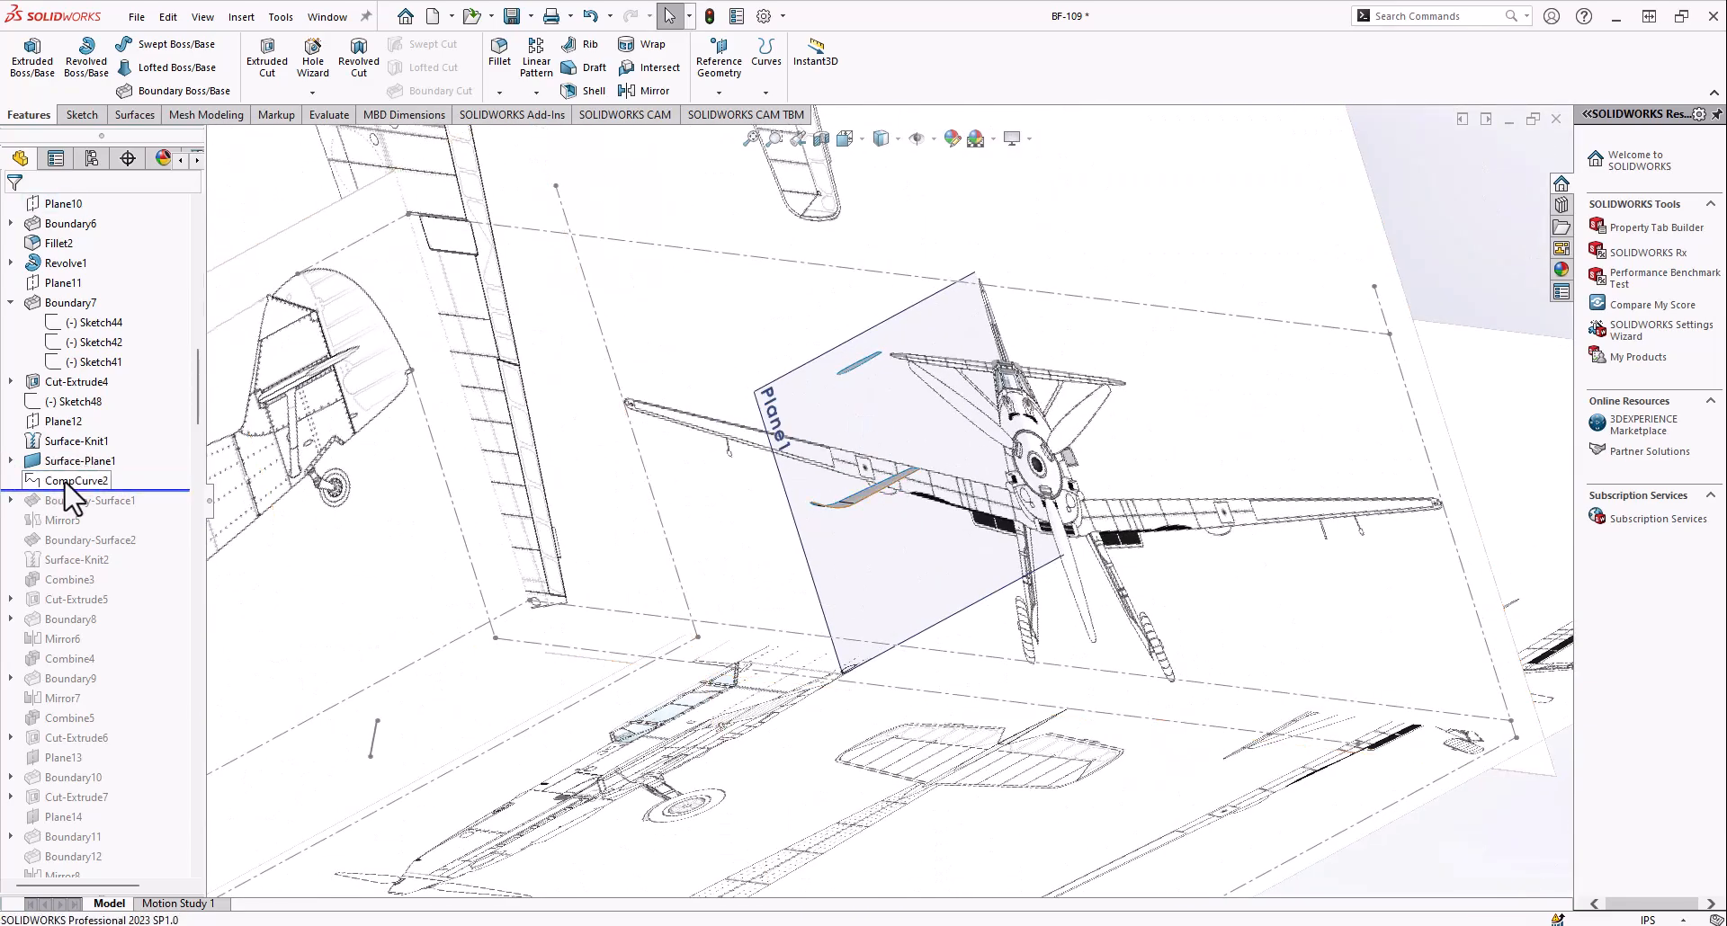
{"action": "left_click", "coordinate": [110, 452]}
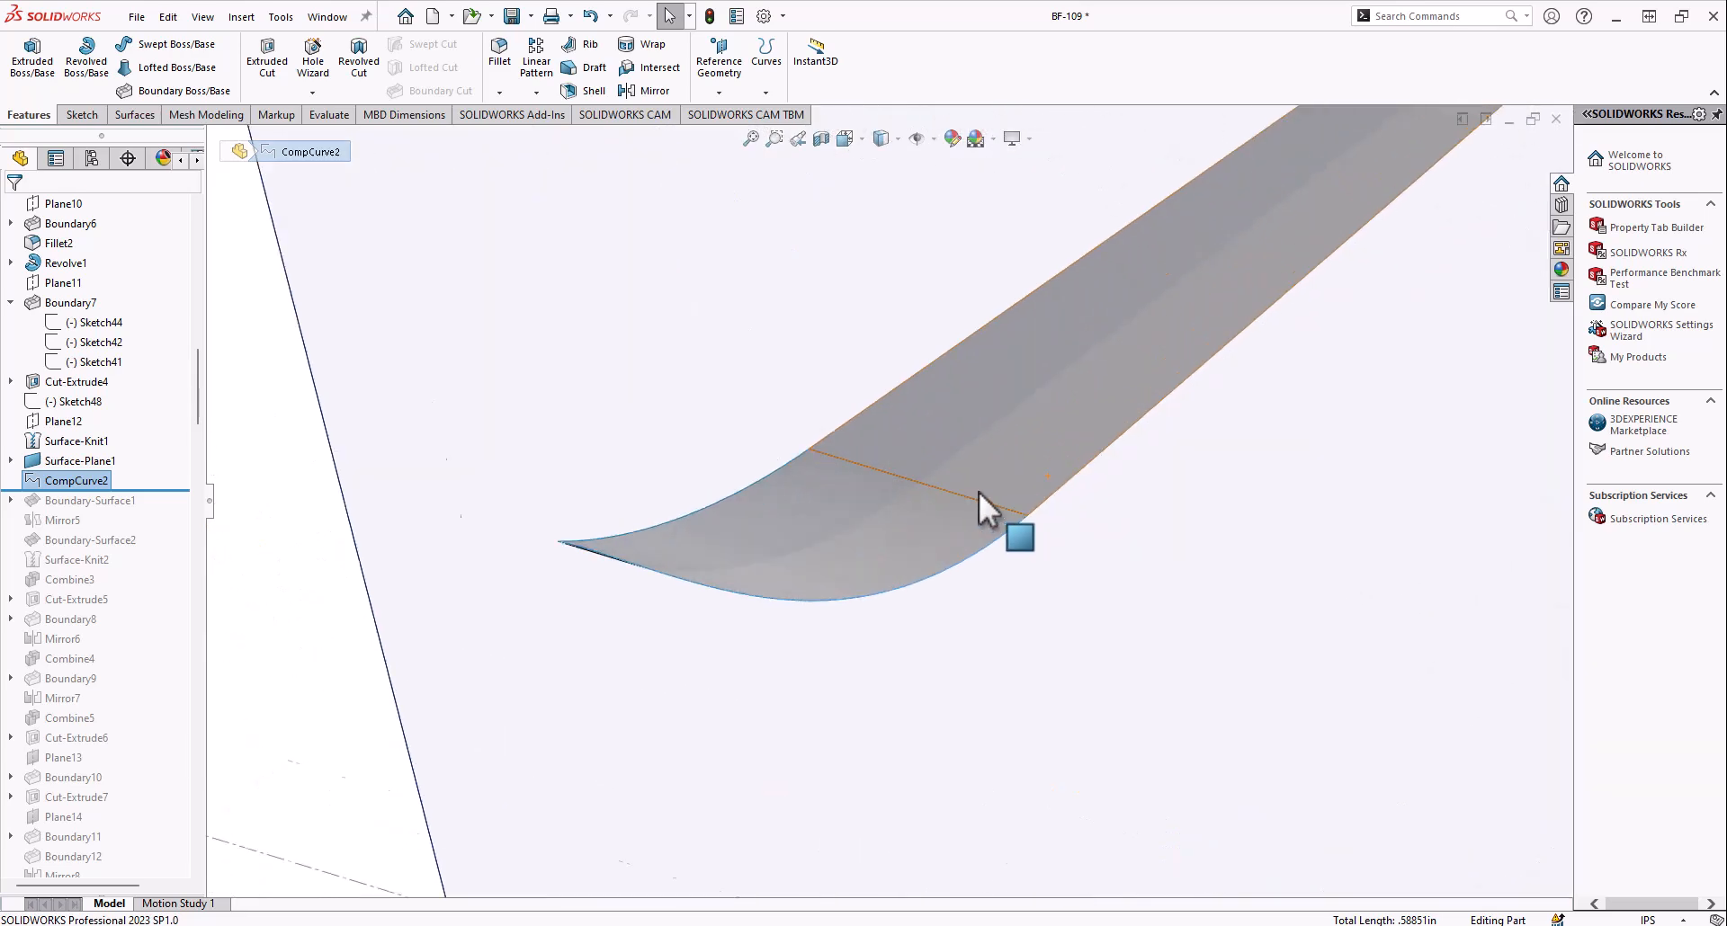
{"action": "scroll", "coordinate": [889, 501], "scroll_direction": "up", "scroll_amount": 4}
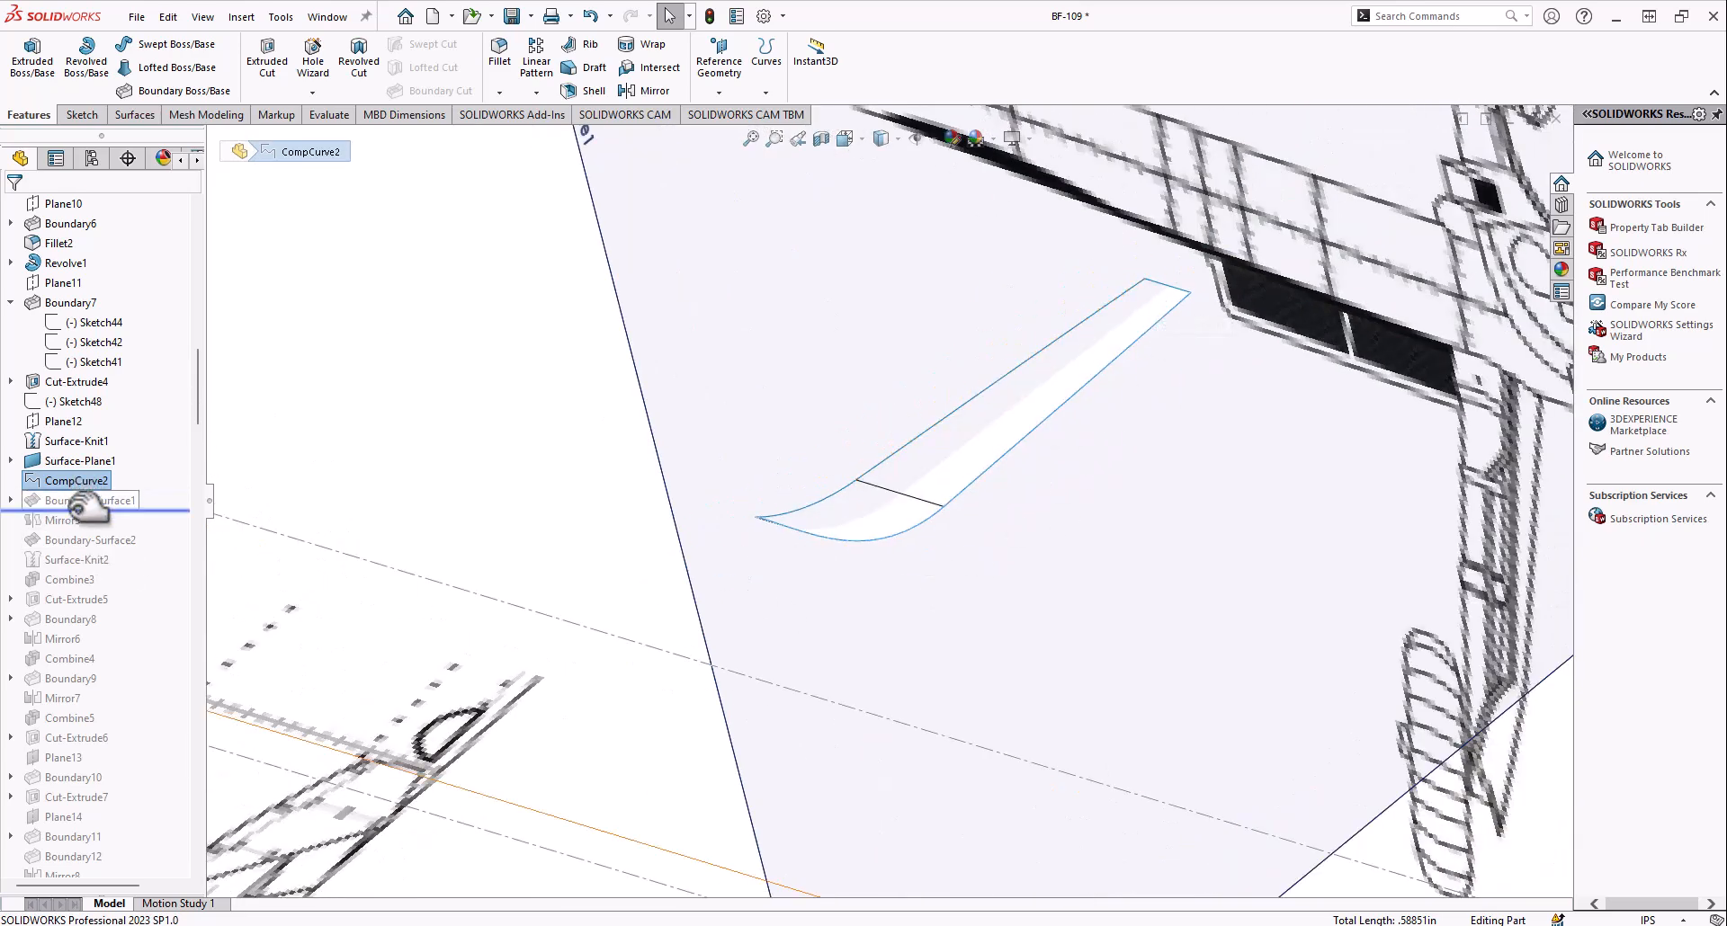
Roll the history forward to include Boundary-Surface1 and examine the side surface of the tail fin
{"action": "scroll", "coordinate": [861, 456], "scroll_direction": "up", "scroll_amount": 6}
{"action": "middle_click", "coordinate": [861, 456]}
{"action": "middle_click_drag", "start_coordinate": [861, 456], "coordinate": [955, 620]}
{"action": "scroll", "coordinate": [971, 450], "scroll_direction": "down", "scroll_amount": 6}
{"action": "middle_click_drag", "start_coordinate": [872, 491], "coordinate": [875, 617]}
{"action": "left_click", "coordinate": [524, 421]}
{"action": "middle_click_drag", "start_coordinate": [525, 422], "coordinate": [467, 455]}
{"action": "scroll", "coordinate": [467, 454], "scroll_direction": "up", "scroll_amount": 5}
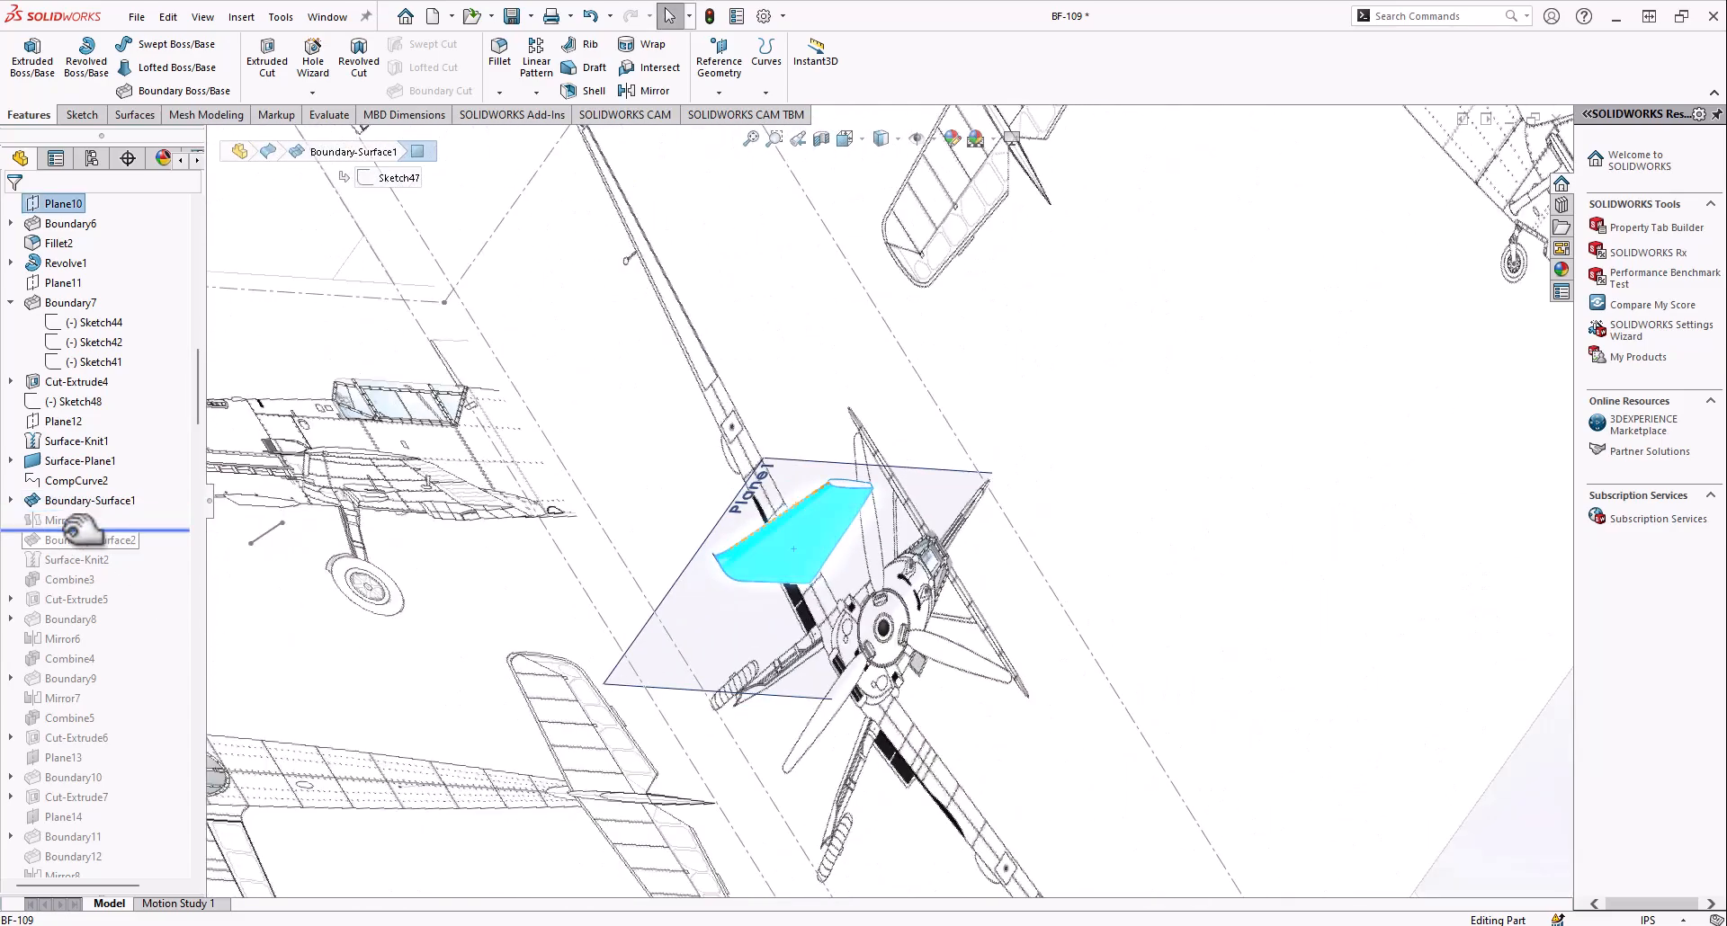
Roll the history forward to include Mirror5 and examine the mirrored side surface and the open rear of the fin
{"action": "middle_click_drag", "start_coordinate": [828, 547], "coordinate": [683, 512]}
{"action": "scroll", "coordinate": [795, 536], "scroll_direction": "down", "scroll_amount": 5}
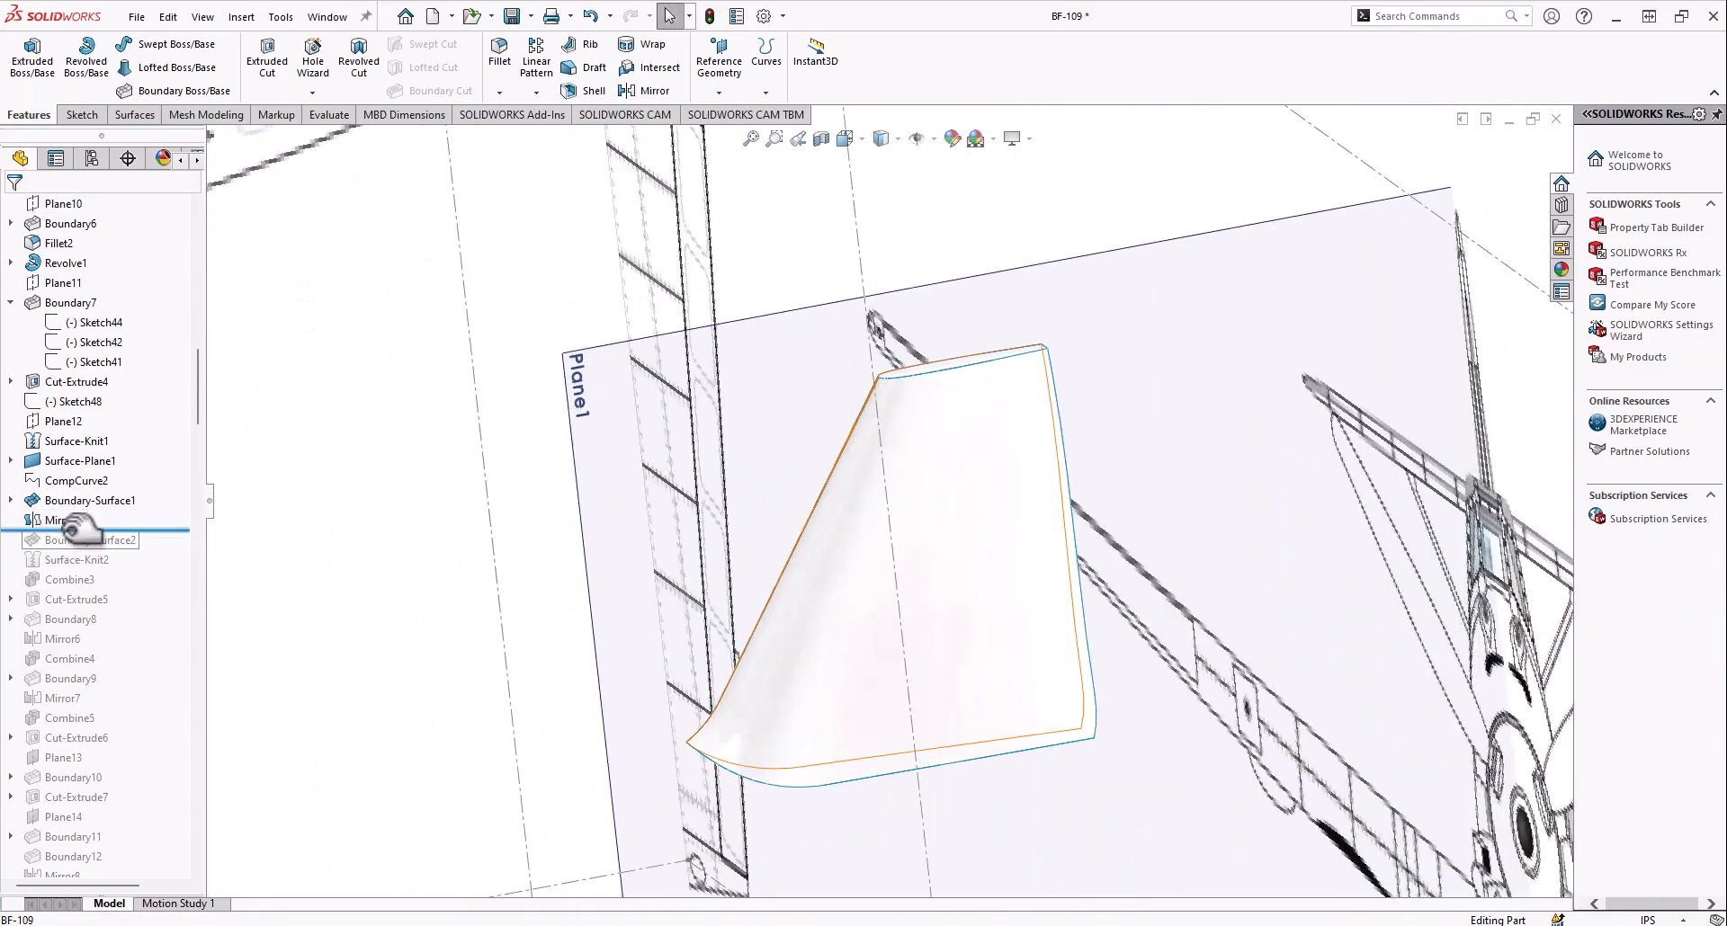
{"action": "middle_click_drag", "start_coordinate": [765, 567], "coordinate": [821, 479]}
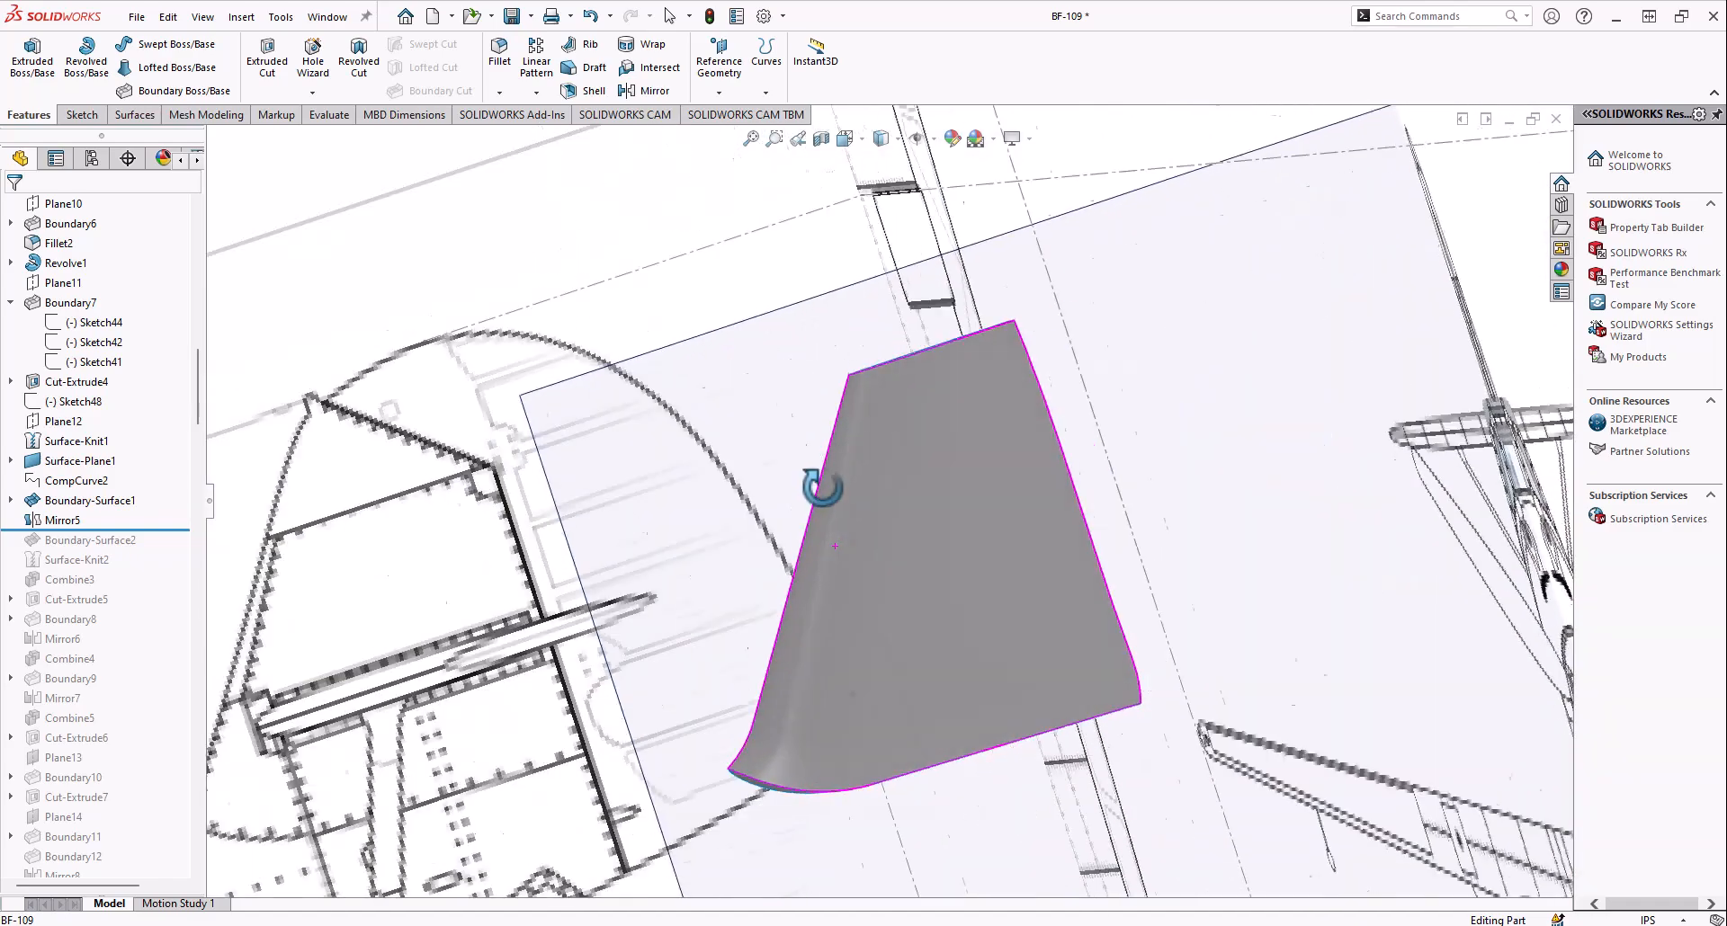
{"action": "scroll", "coordinate": [821, 478], "scroll_direction": "up", "scroll_amount": 6}
{"action": "scroll", "coordinate": [2, 394], "scroll_direction": "up", "scroll_amount": 4}
{"action": "scroll", "coordinate": [55, 436], "scroll_direction": "up", "scroll_amount": 2}
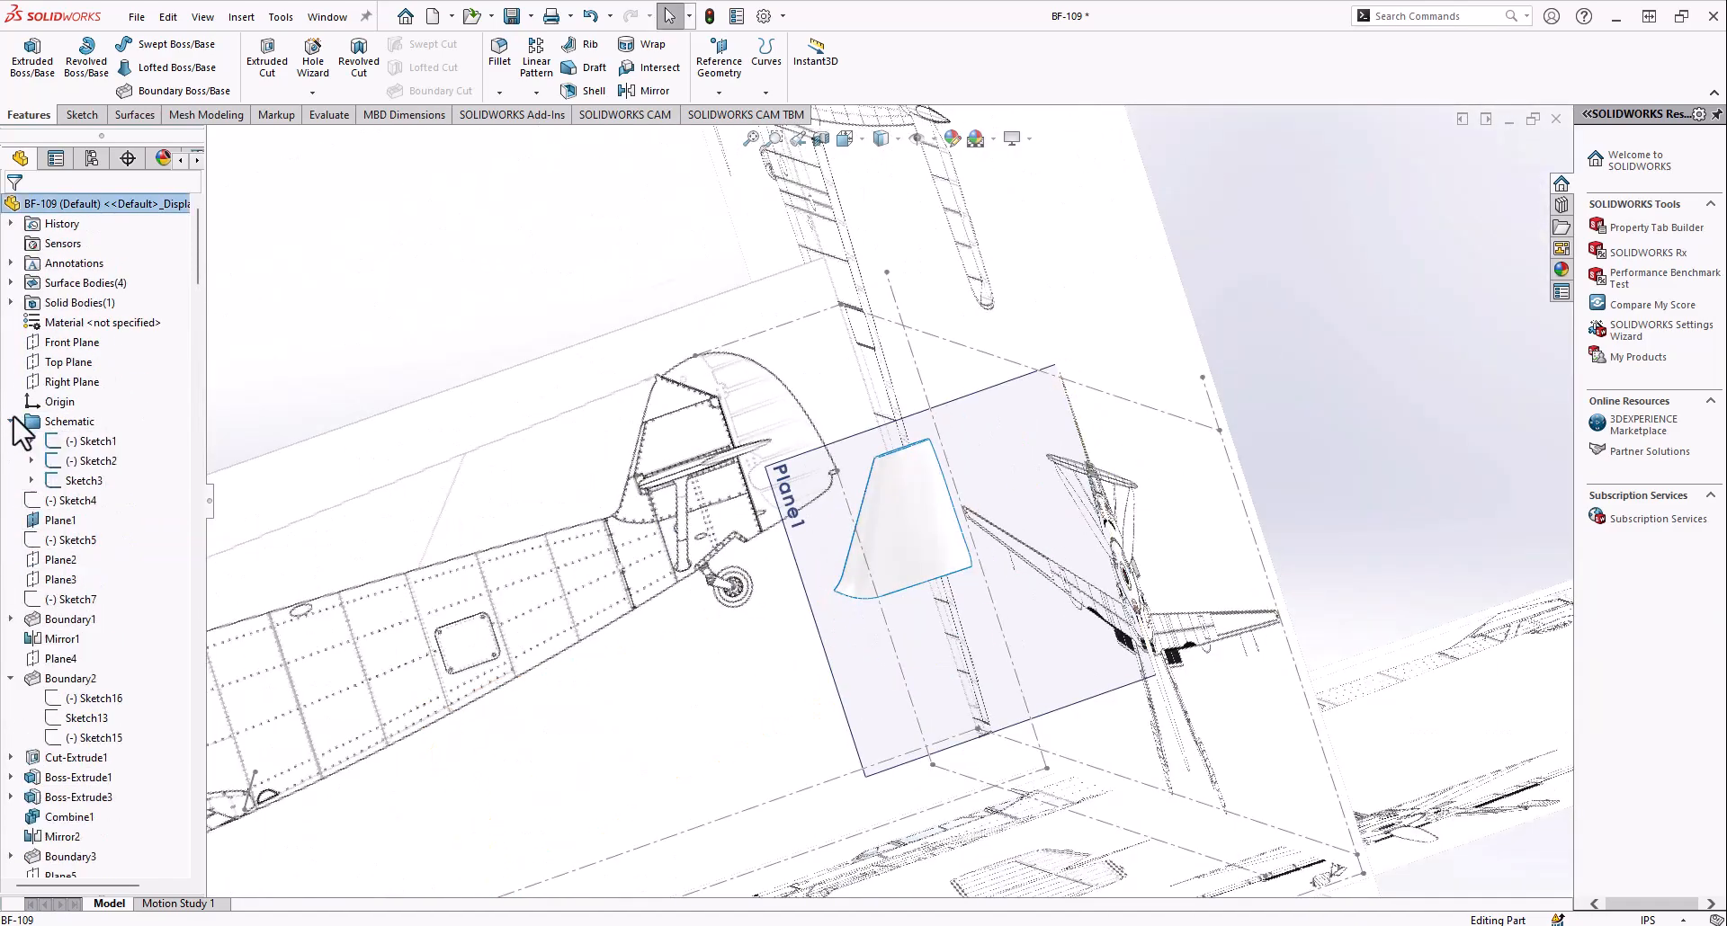
{"action": "mouse_move", "coordinate": [1151, 397]}
{"action": "middle_mouse_down"}
{"action": "mouse_move", "coordinate": [1068, 405]}
{"action": "mouse_move", "coordinate": [765, 557]}
{"action": "middle_mouse_up"}
{"action": "scroll", "coordinate": [539, 713], "scroll_direction": "down", "scroll_amount": 2}
{"action": "mouse_move", "coordinate": [540, 713]}
{"action": "middle_mouse_down"}
{"action": "mouse_move", "coordinate": [519, 704]}
{"action": "mouse_move", "coordinate": [470, 732]}
{"action": "mouse_move", "coordinate": [580, 596]}
{"action": "mouse_move", "coordinate": [759, 701]}
{"action": "mouse_move", "coordinate": [773, 692]}
{"action": "middle_mouse_up"}
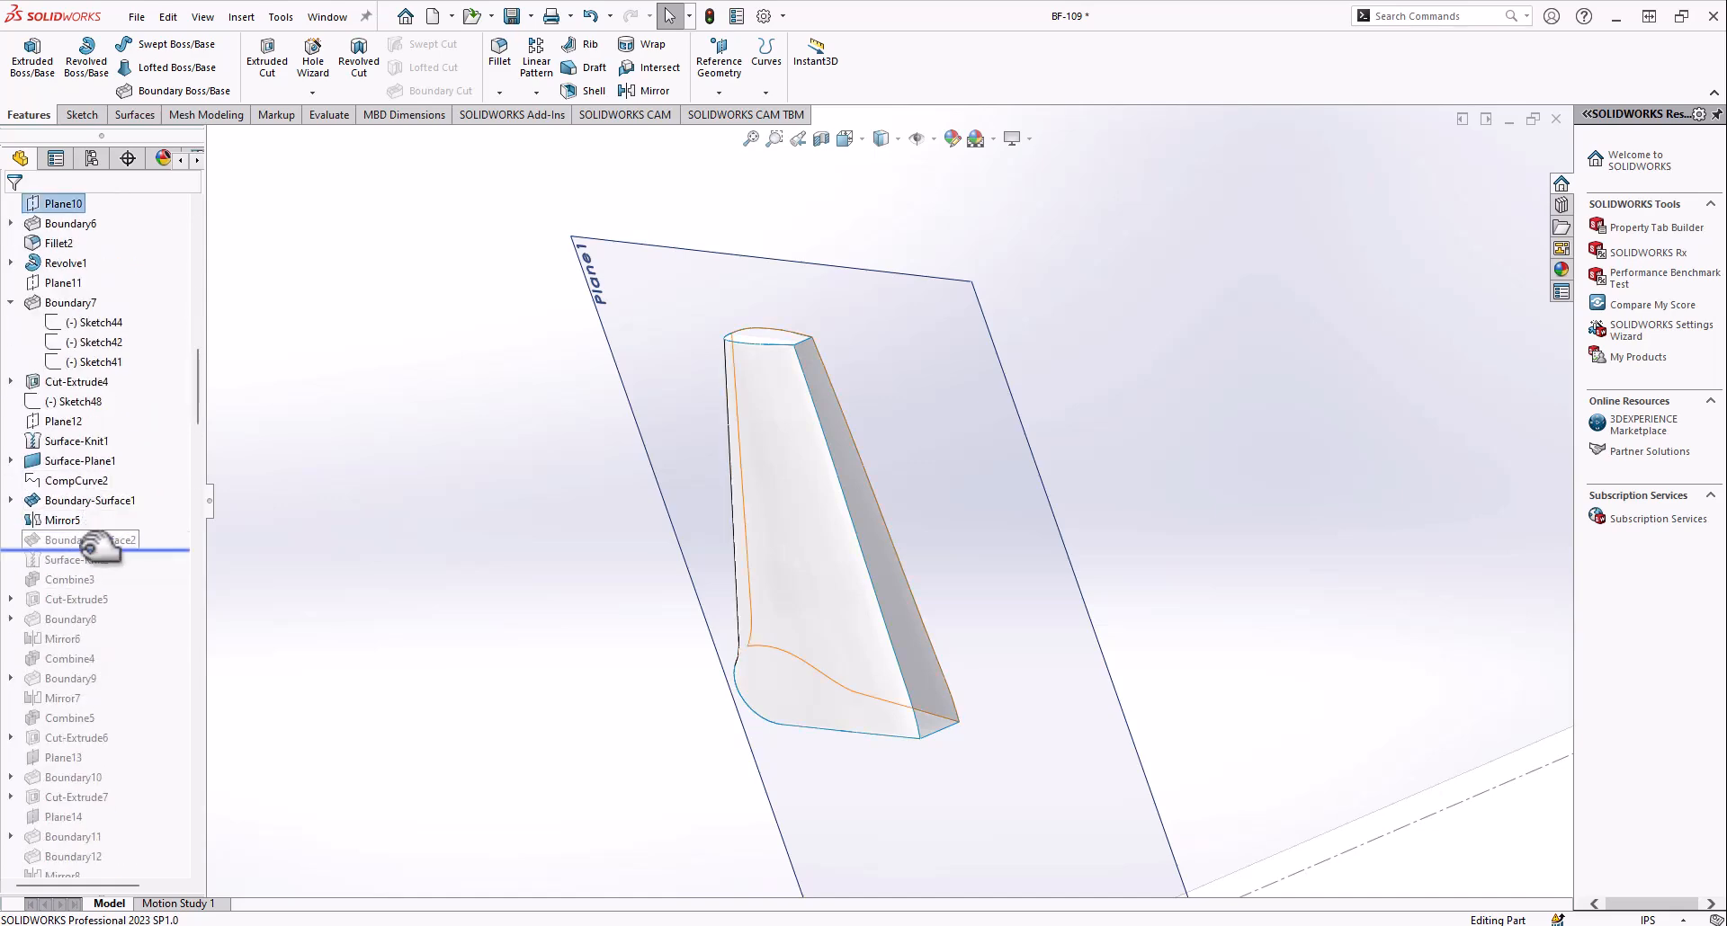
Roll the history forward to include Boundary-Surface2 and examine the surface closing the fin's rear edge
{"action": "middle_click_drag", "start_coordinate": [867, 455], "coordinate": [932, 494]}
{"action": "scroll", "coordinate": [966, 607], "scroll_direction": "down", "scroll_amount": 5}
{"action": "left_click", "coordinate": [948, 602]}
{"action": "middle_click_drag", "start_coordinate": [948, 603], "coordinate": [865, 458]}
{"action": "scroll", "coordinate": [811, 282], "scroll_direction": "up", "scroll_amount": 4}
{"action": "middle_click_drag", "start_coordinate": [869, 594], "coordinate": [903, 490]}
{"action": "middle_click_drag", "start_coordinate": [1048, 283], "coordinate": [1040, 412]}
{"action": "scroll", "coordinate": [1039, 412], "scroll_direction": "up", "scroll_amount": 3}
{"action": "scroll", "coordinate": [827, 657], "scroll_direction": "down", "scroll_amount": 3}
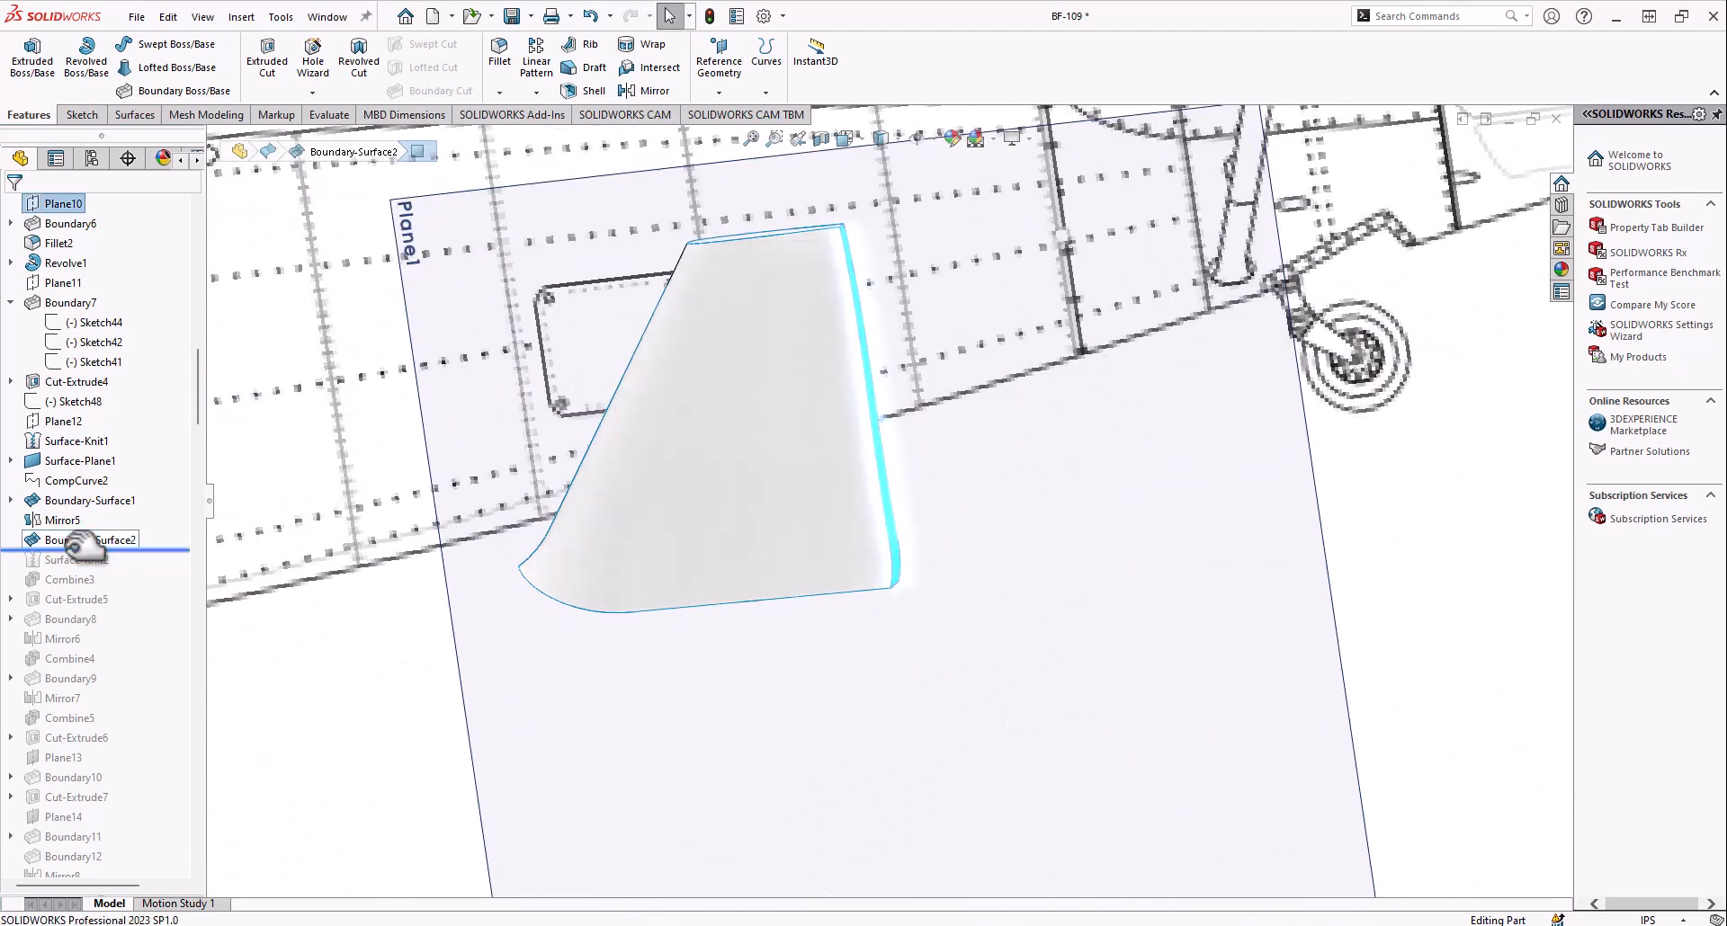
Roll the history forward to include Surface-Knit2 and review its five selected surfaces, Create solid option and gap control
{"action": "right_click", "coordinate": [43, 542]}
{"action": "middle_click_drag", "start_coordinate": [558, 423], "coordinate": [740, 296]}
{"action": "middle_click_drag", "start_coordinate": [754, 323], "coordinate": [590, 486]}
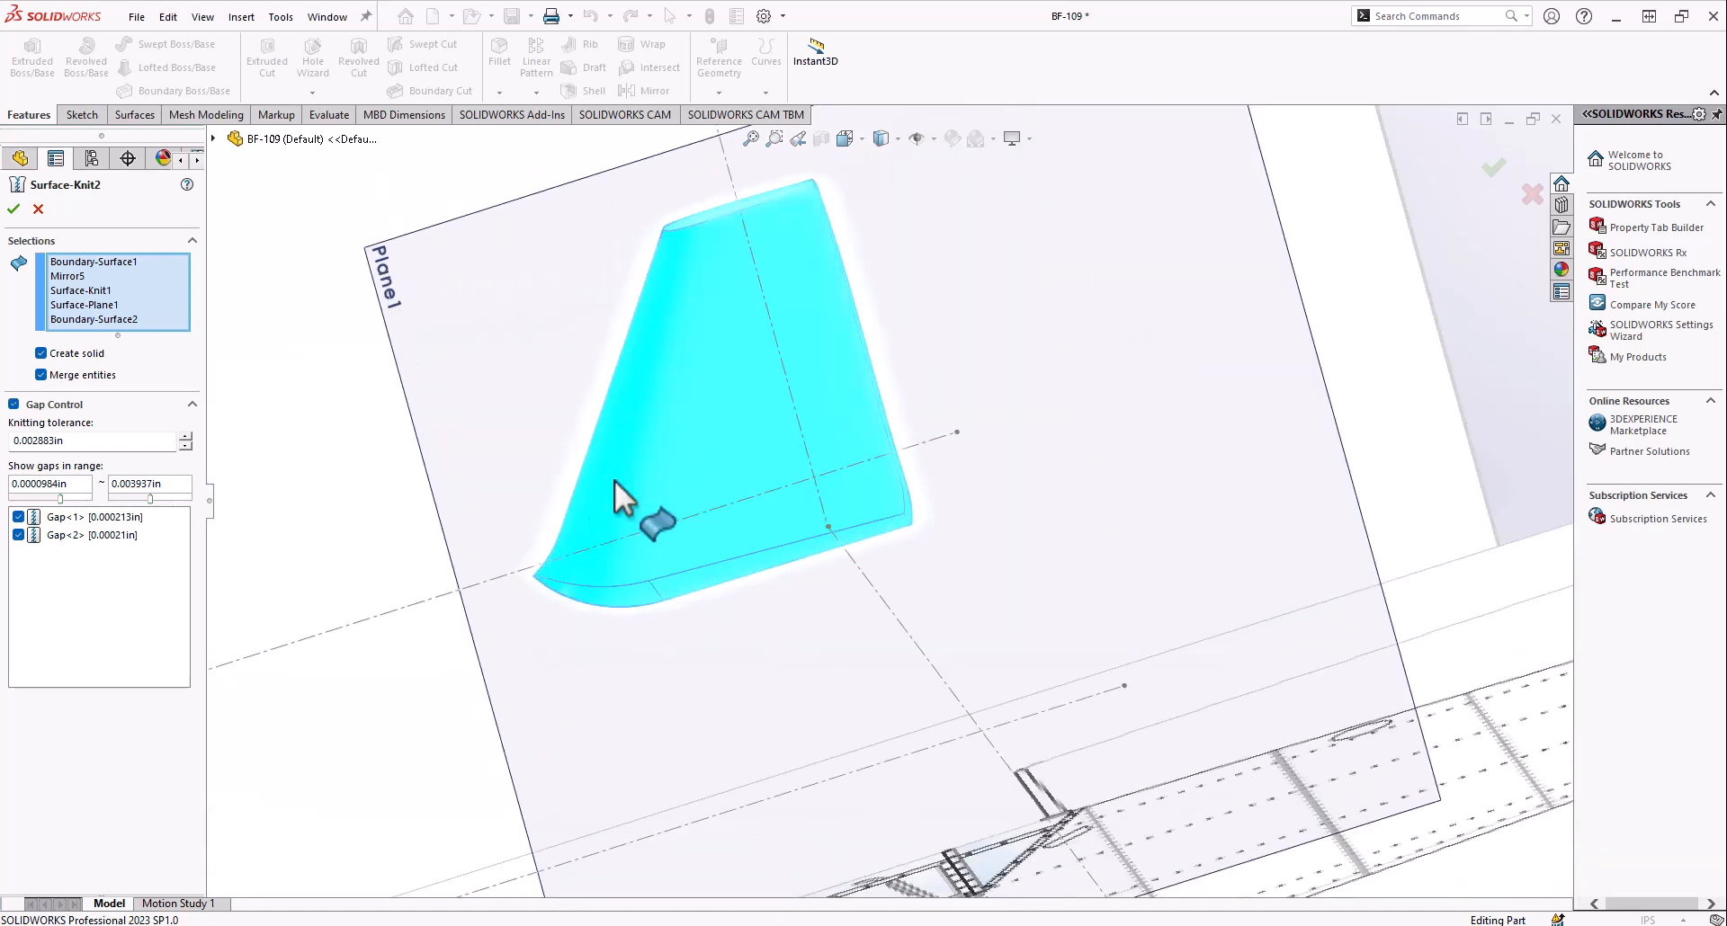
{"action": "scroll", "coordinate": [763, 419], "scroll_direction": "up", "scroll_amount": 2}
{"action": "scroll", "coordinate": [792, 409], "scroll_direction": "down", "scroll_amount": 3}
{"action": "middle_click_drag", "start_coordinate": [804, 402], "coordinate": [719, 360]}
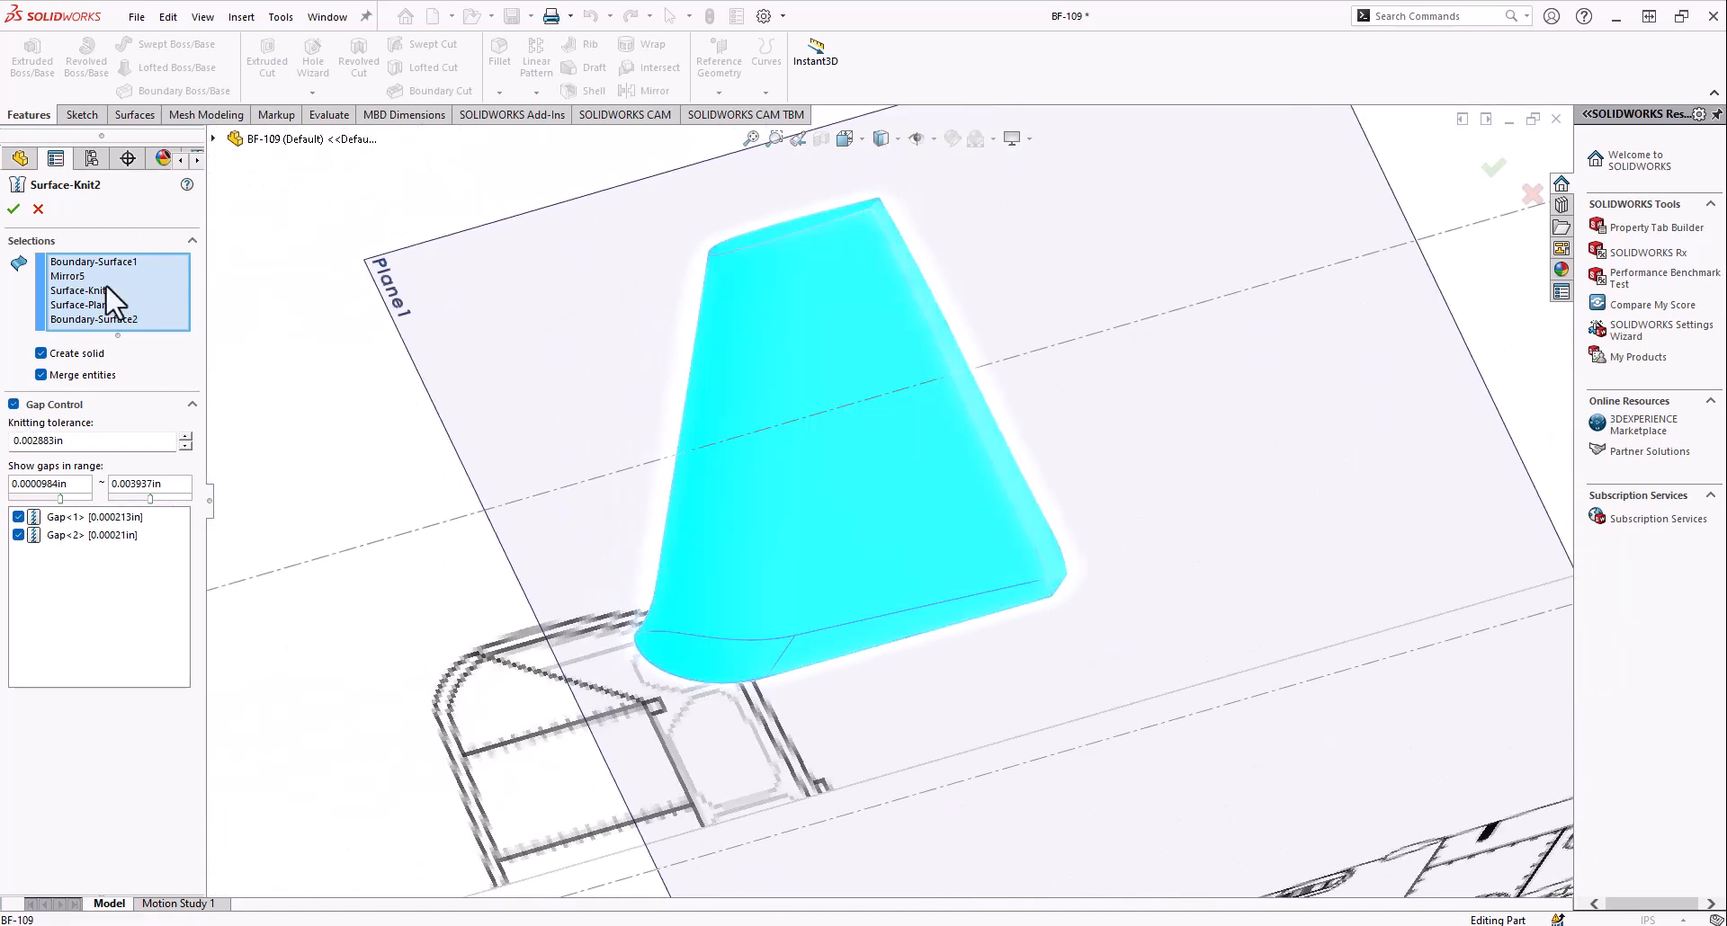
{"action": "left_click", "coordinate": [14, 209]}
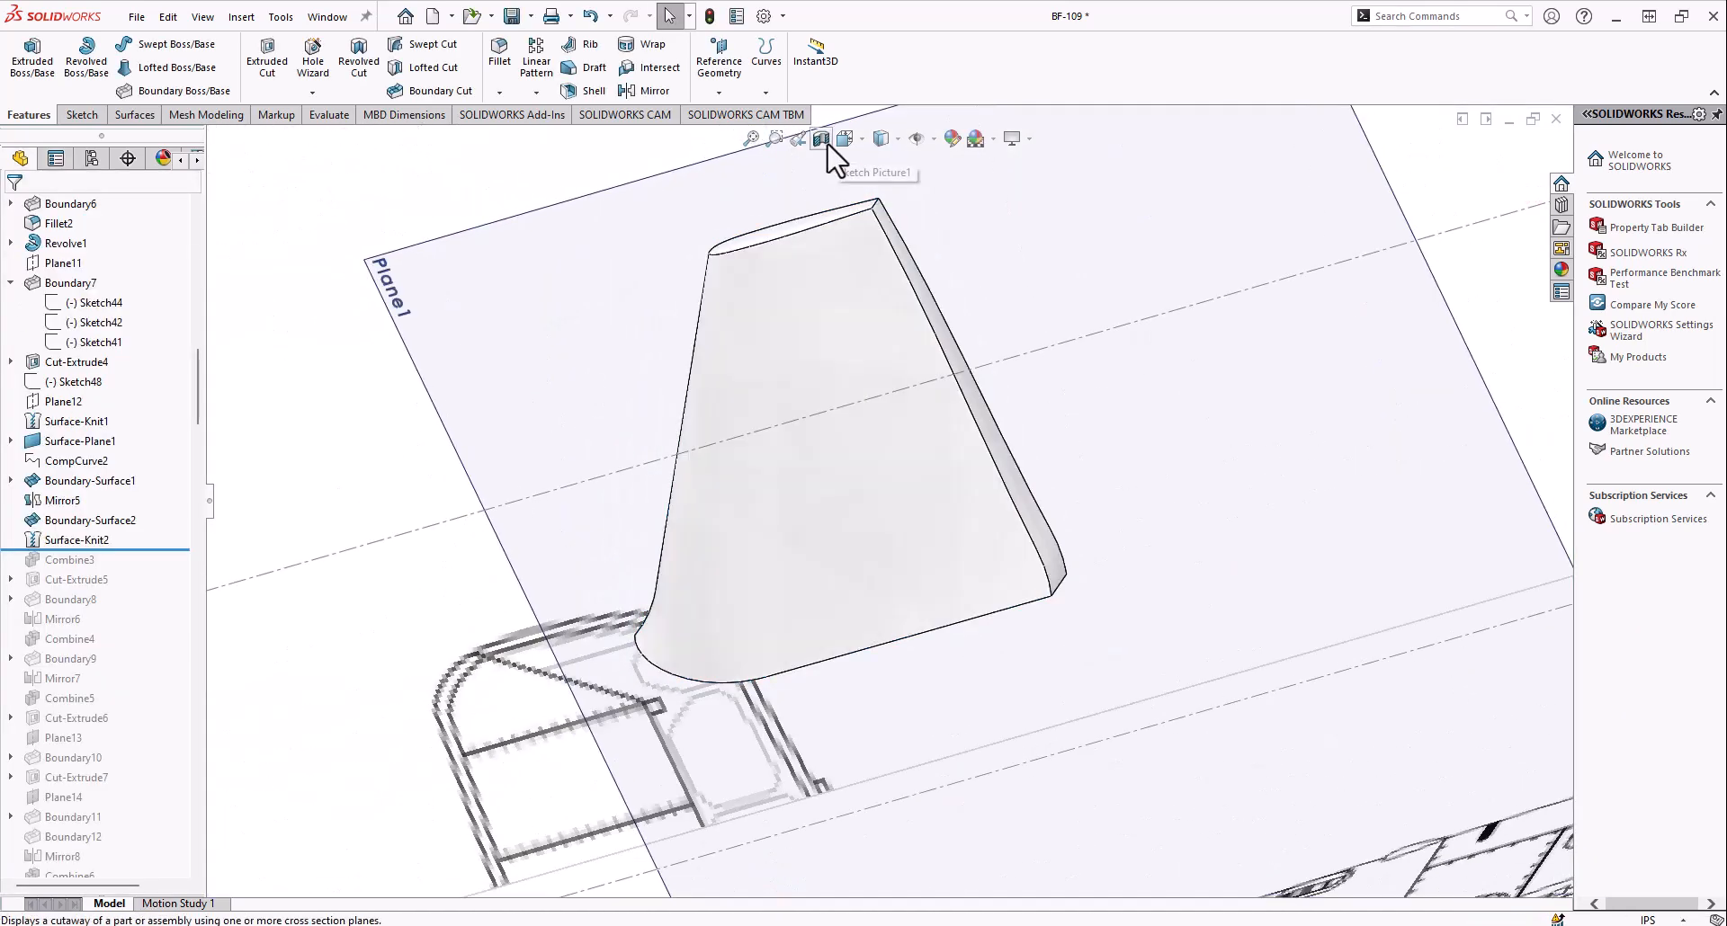
Inspect the inside of the fin with a Front Plane section view offset 0.67 in, and close the section view
{"action": "middle_click_drag", "start_coordinate": [675, 396], "coordinate": [805, 445]}
{"action": "scroll", "coordinate": [864, 468], "scroll_direction": "up", "scroll_amount": 4}
{"action": "scroll", "coordinate": [942, 545], "scroll_direction": "down", "scroll_amount": 4}
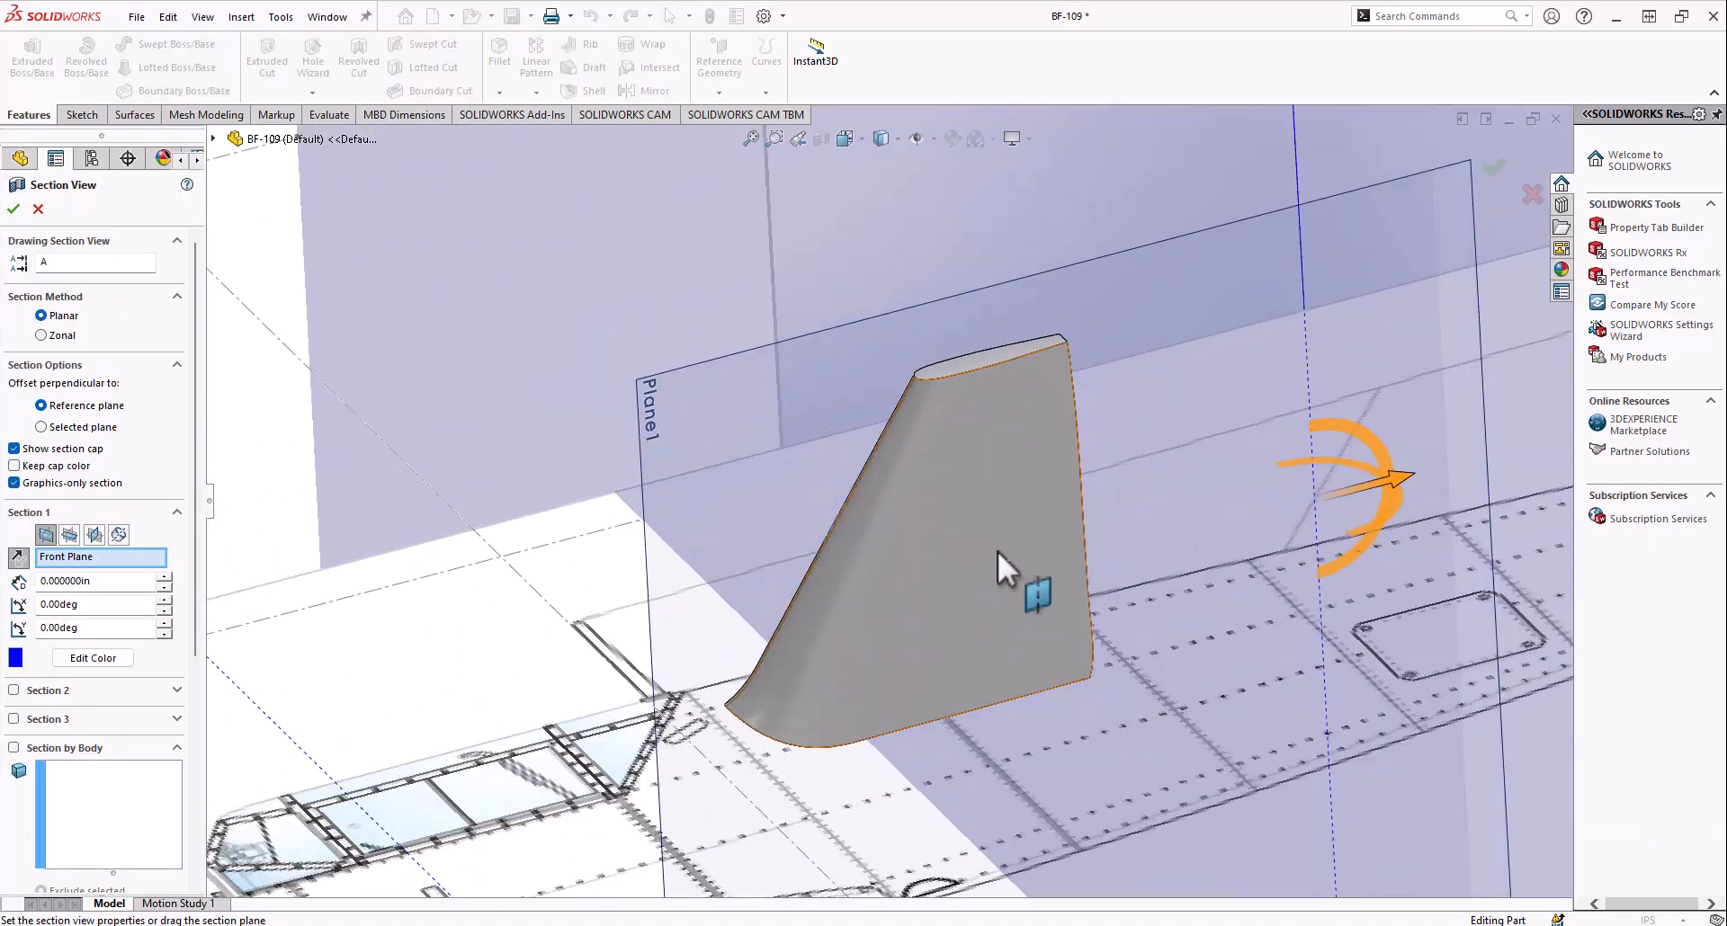
{"action": "middle_click_drag", "start_coordinate": [1028, 510], "coordinate": [1079, 545]}
{"action": "scroll", "coordinate": [1098, 547], "scroll_direction": "up", "scroll_amount": 4}
{"action": "scroll", "coordinate": [1124, 553], "scroll_direction": "down", "scroll_amount": 4}
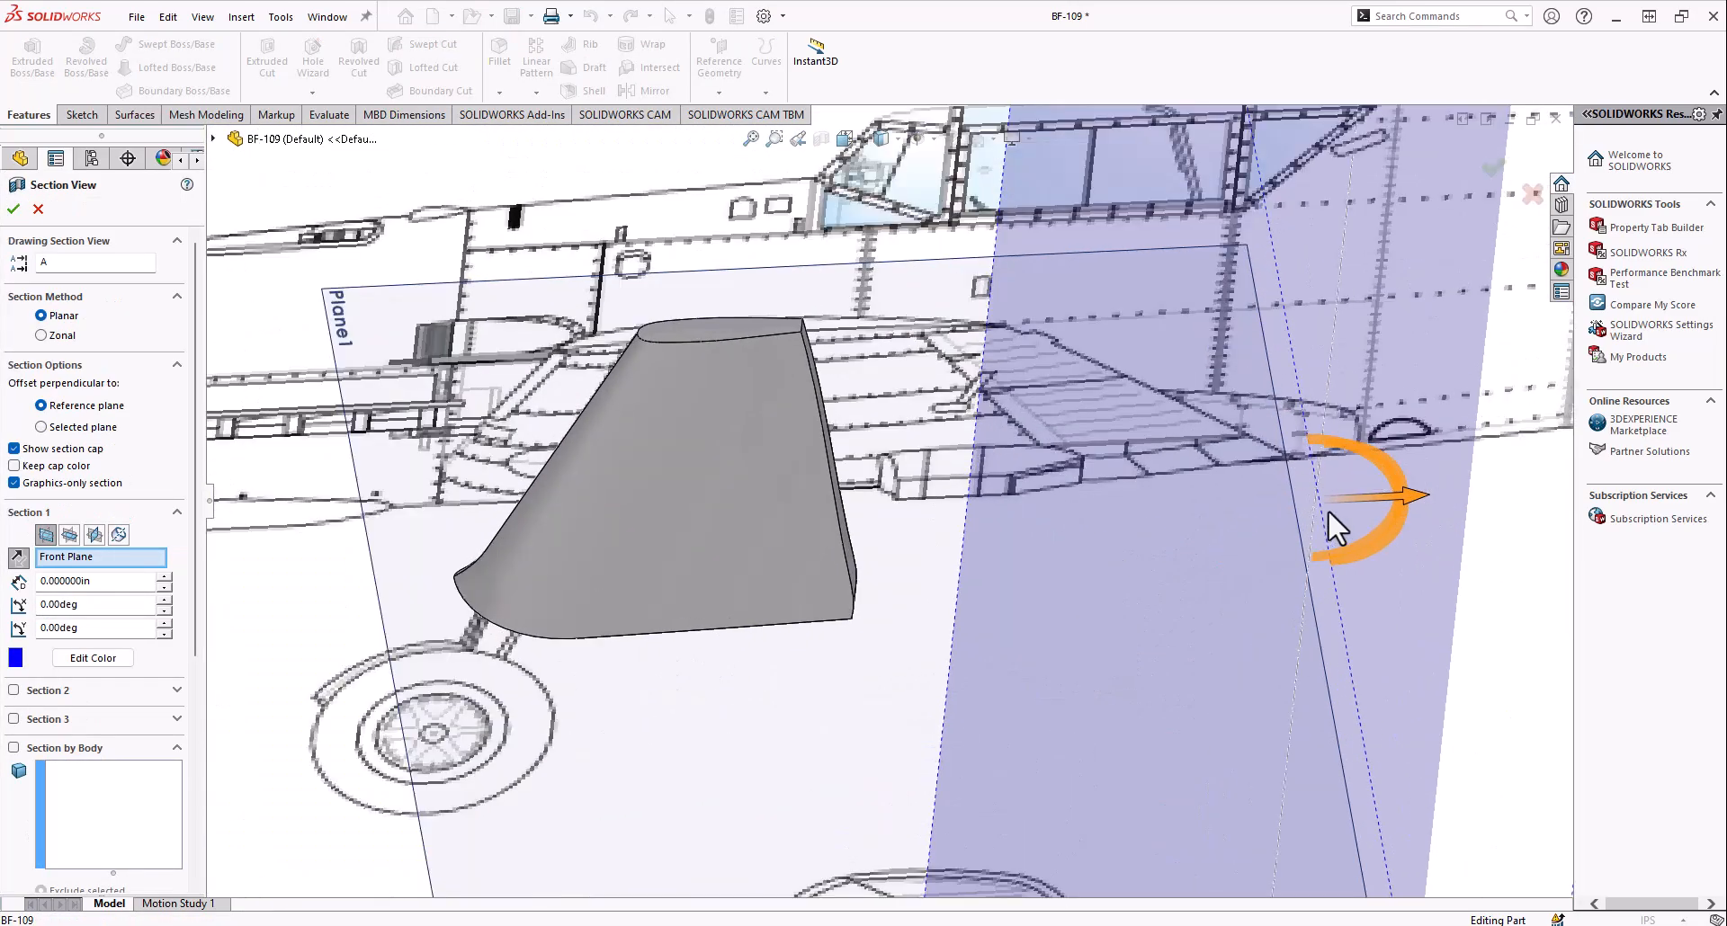
{"action": "left_click_drag", "start_coordinate": [1419, 520], "coordinate": [921, 534]}
{"action": "middle_click_drag", "start_coordinate": [921, 534], "coordinate": [702, 747]}
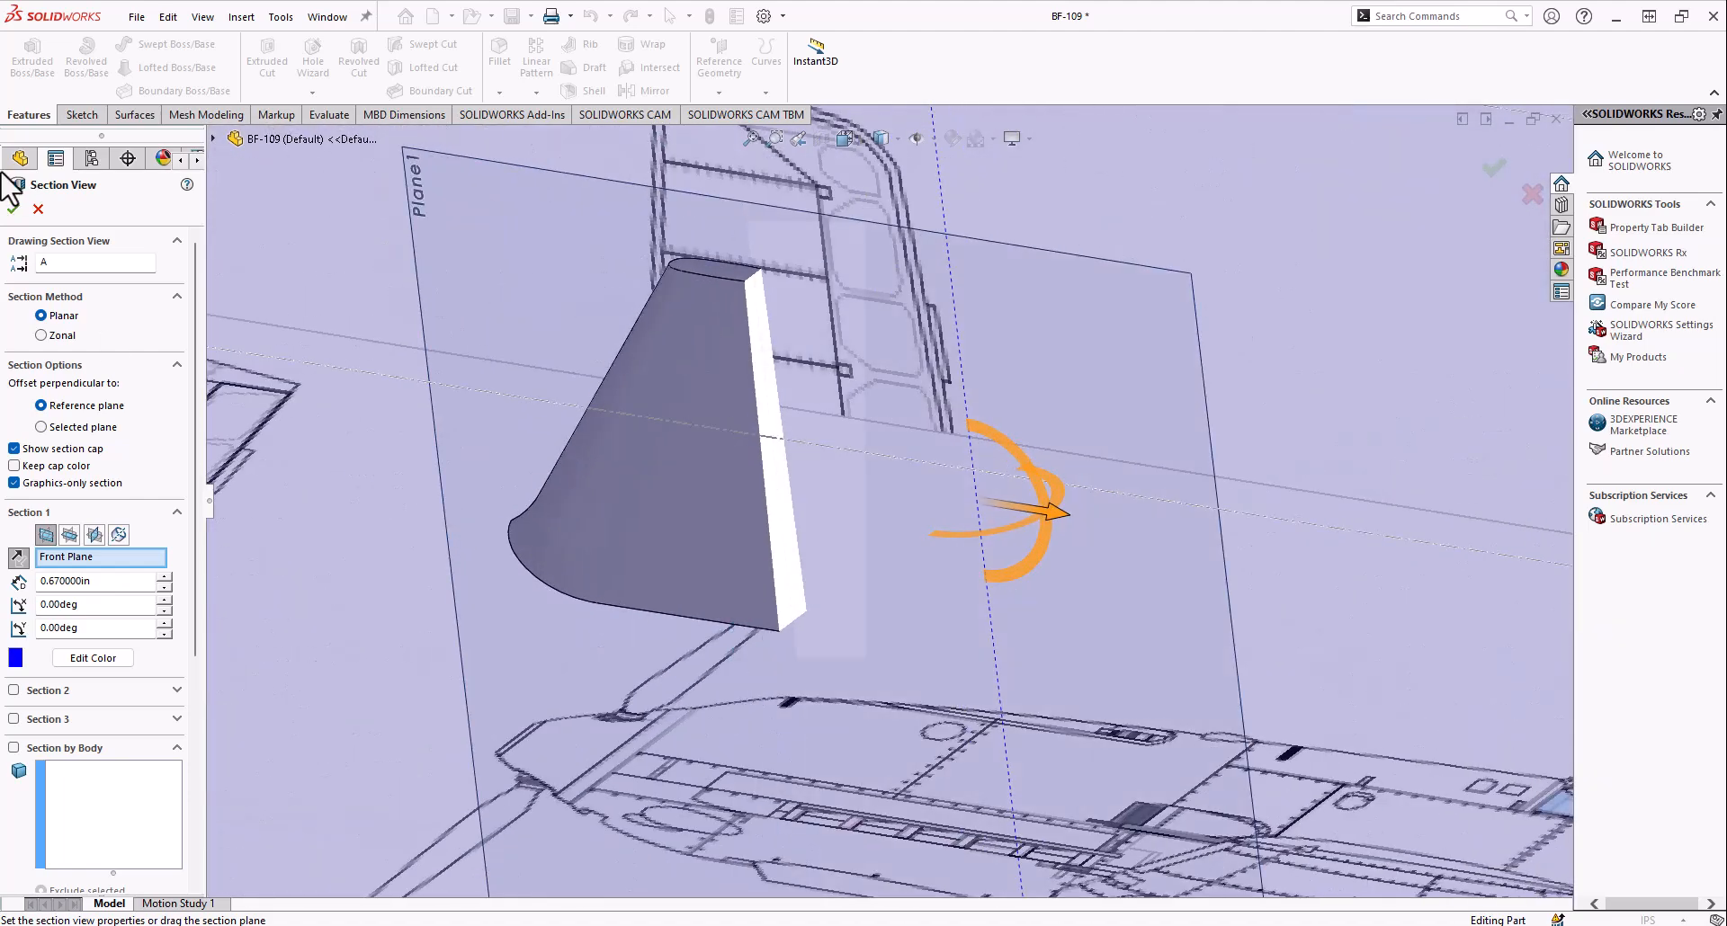
{"action": "left_click", "coordinate": [14, 209]}
Roll the history forward to include Combine3 and examine the fin merged with the fuselage
{"action": "scroll", "coordinate": [32, 594], "scroll_direction": "down", "scroll_amount": 1}
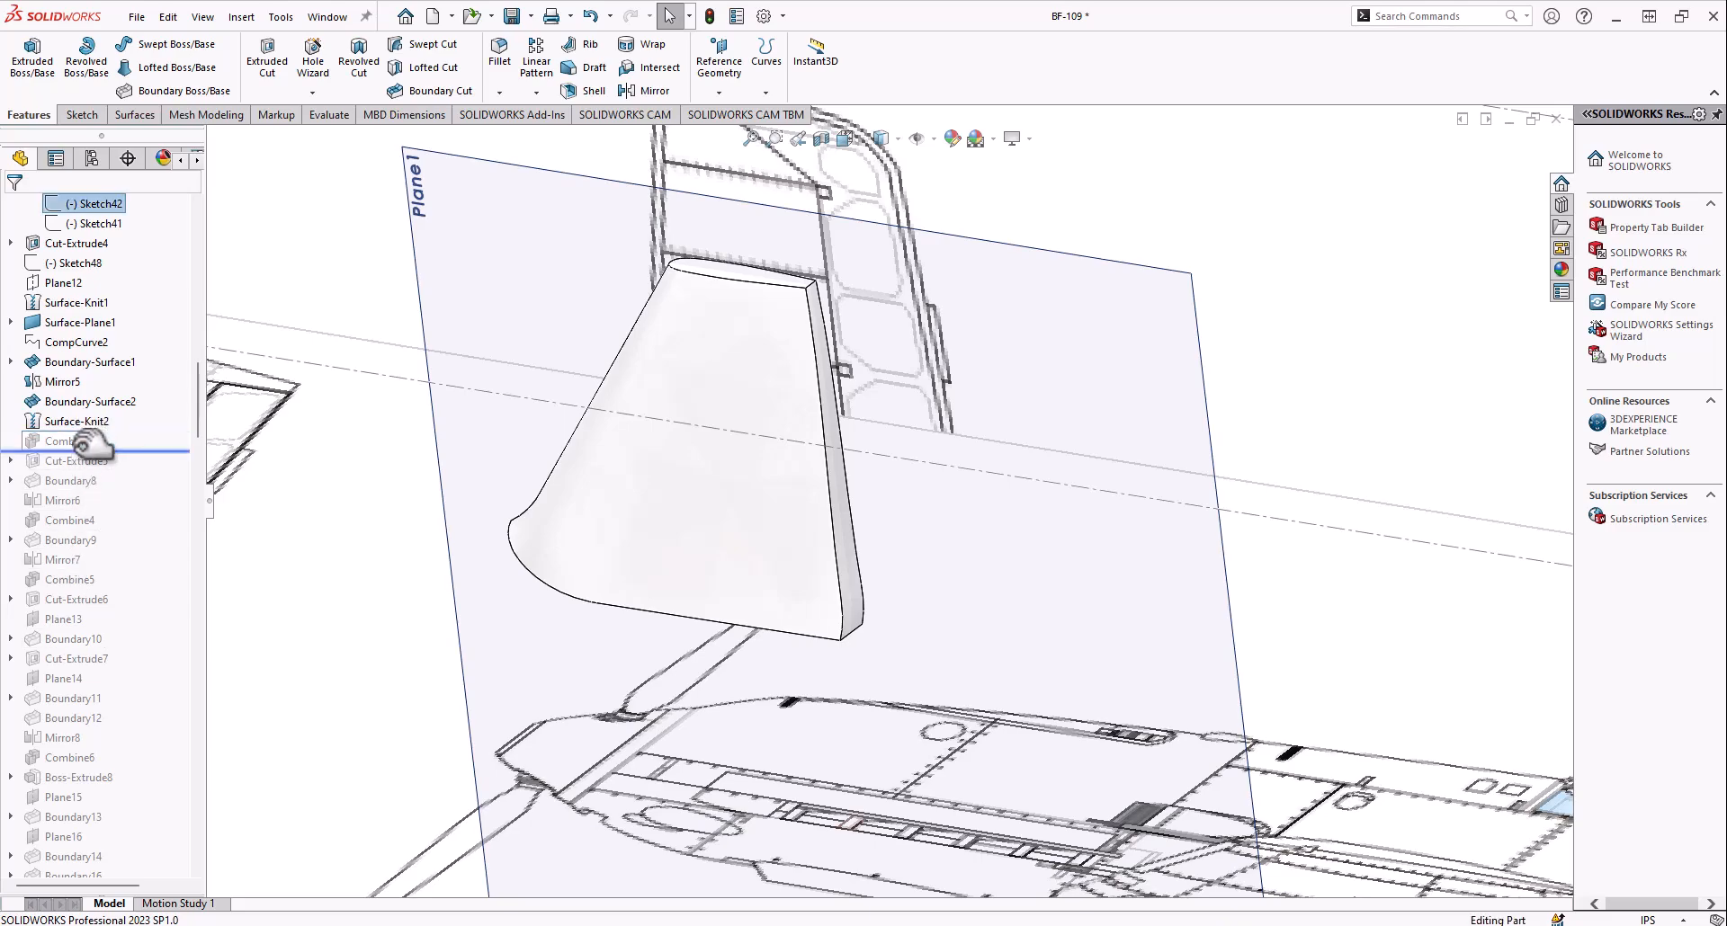
{"action": "left_click_drag", "start_coordinate": [93, 445], "coordinate": [90, 447]}
{"action": "middle_click_drag", "start_coordinate": [611, 517], "coordinate": [837, 529]}
{"action": "scroll", "coordinate": [877, 512], "scroll_direction": "up", "scroll_amount": 5}
{"action": "middle_click_drag", "start_coordinate": [739, 592], "coordinate": [638, 600]}
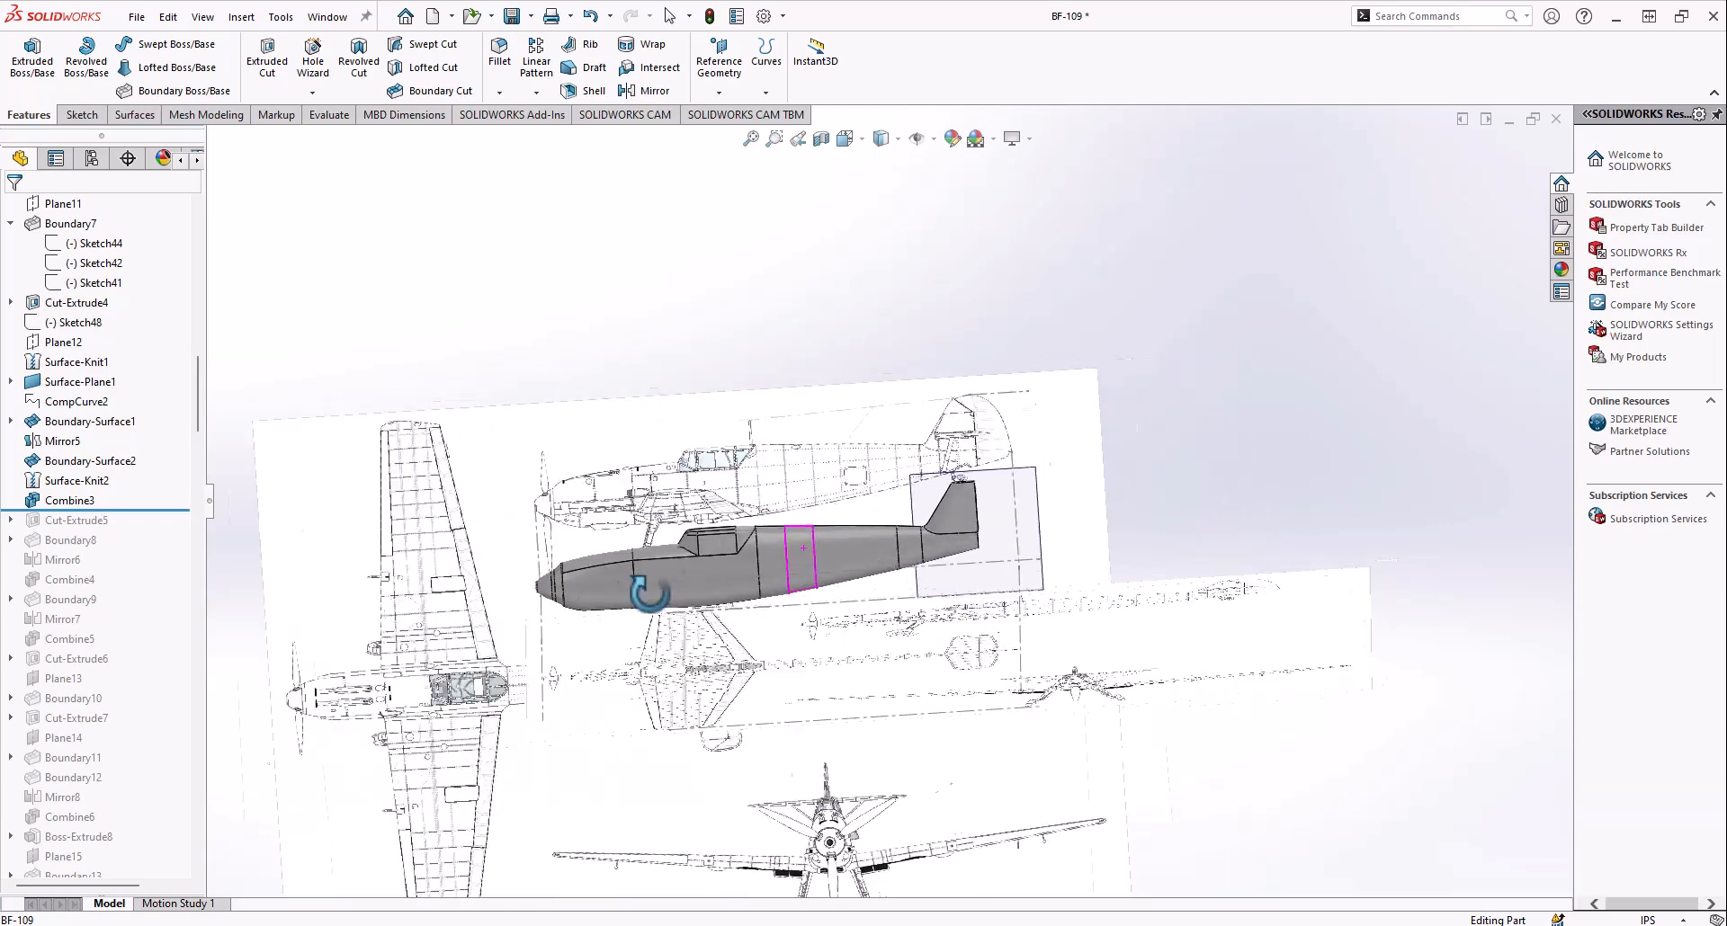
{"action": "scroll", "coordinate": [983, 559], "scroll_direction": "down", "scroll_amount": 8}
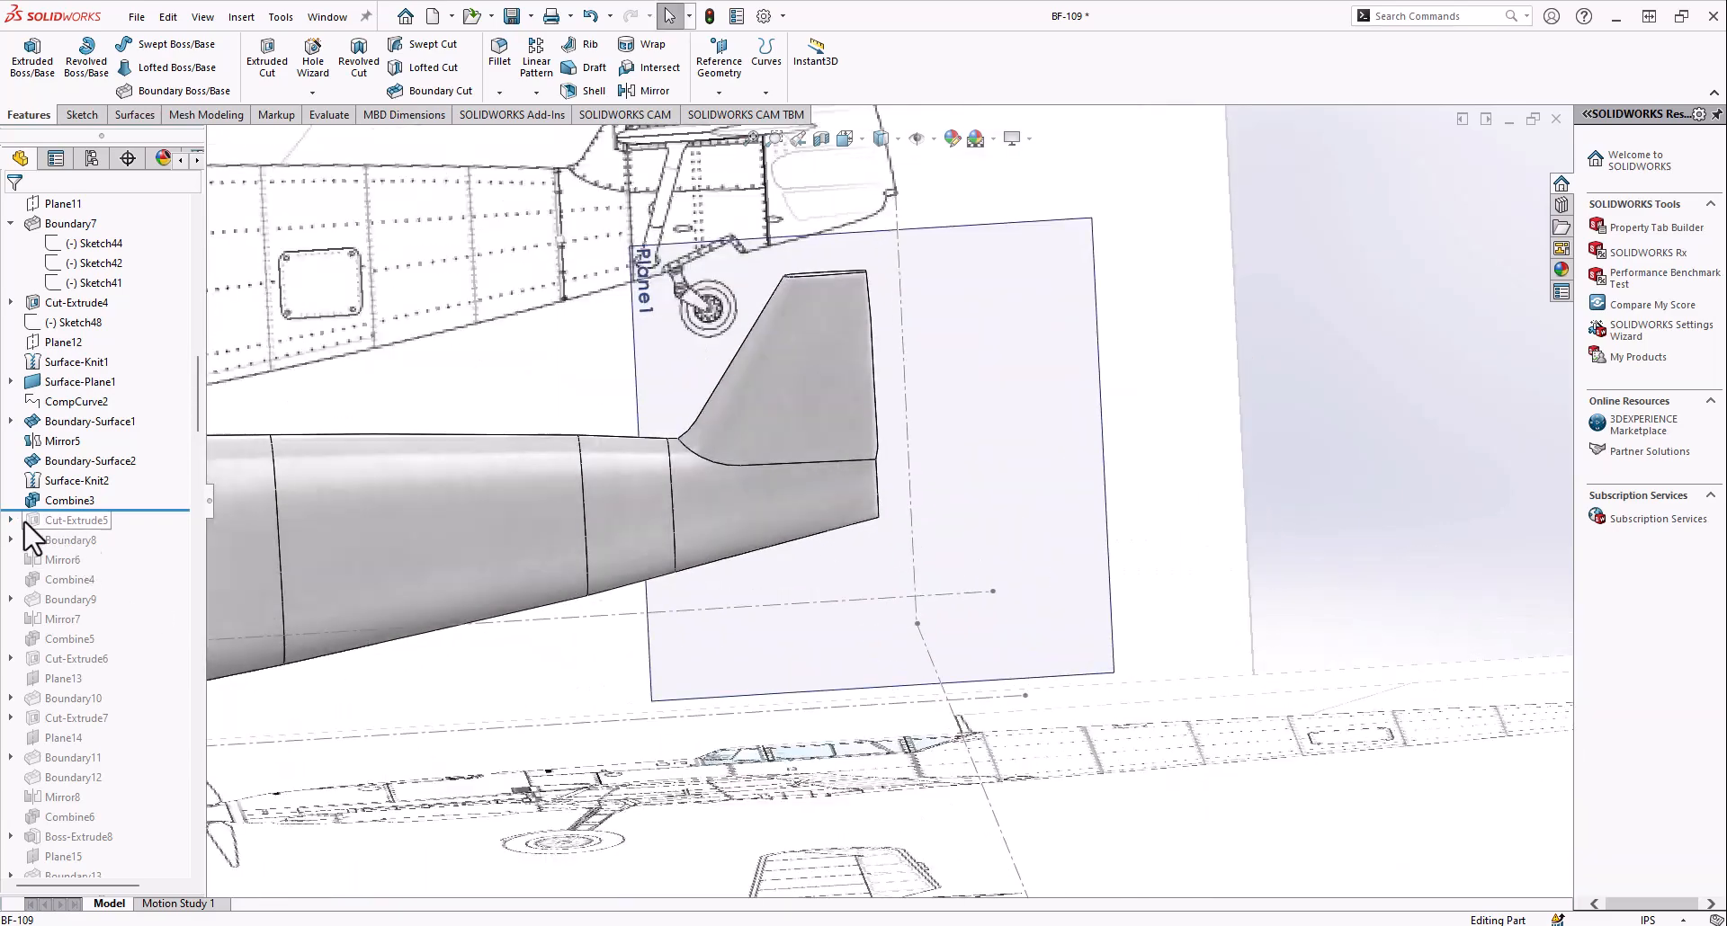
Roll the history forward through Cut-Extrude5 and Boundary8, and examine the curved boundary feature at the fin tip
{"action": "left_click_drag", "start_coordinate": [117, 519], "coordinate": [109, 521]}
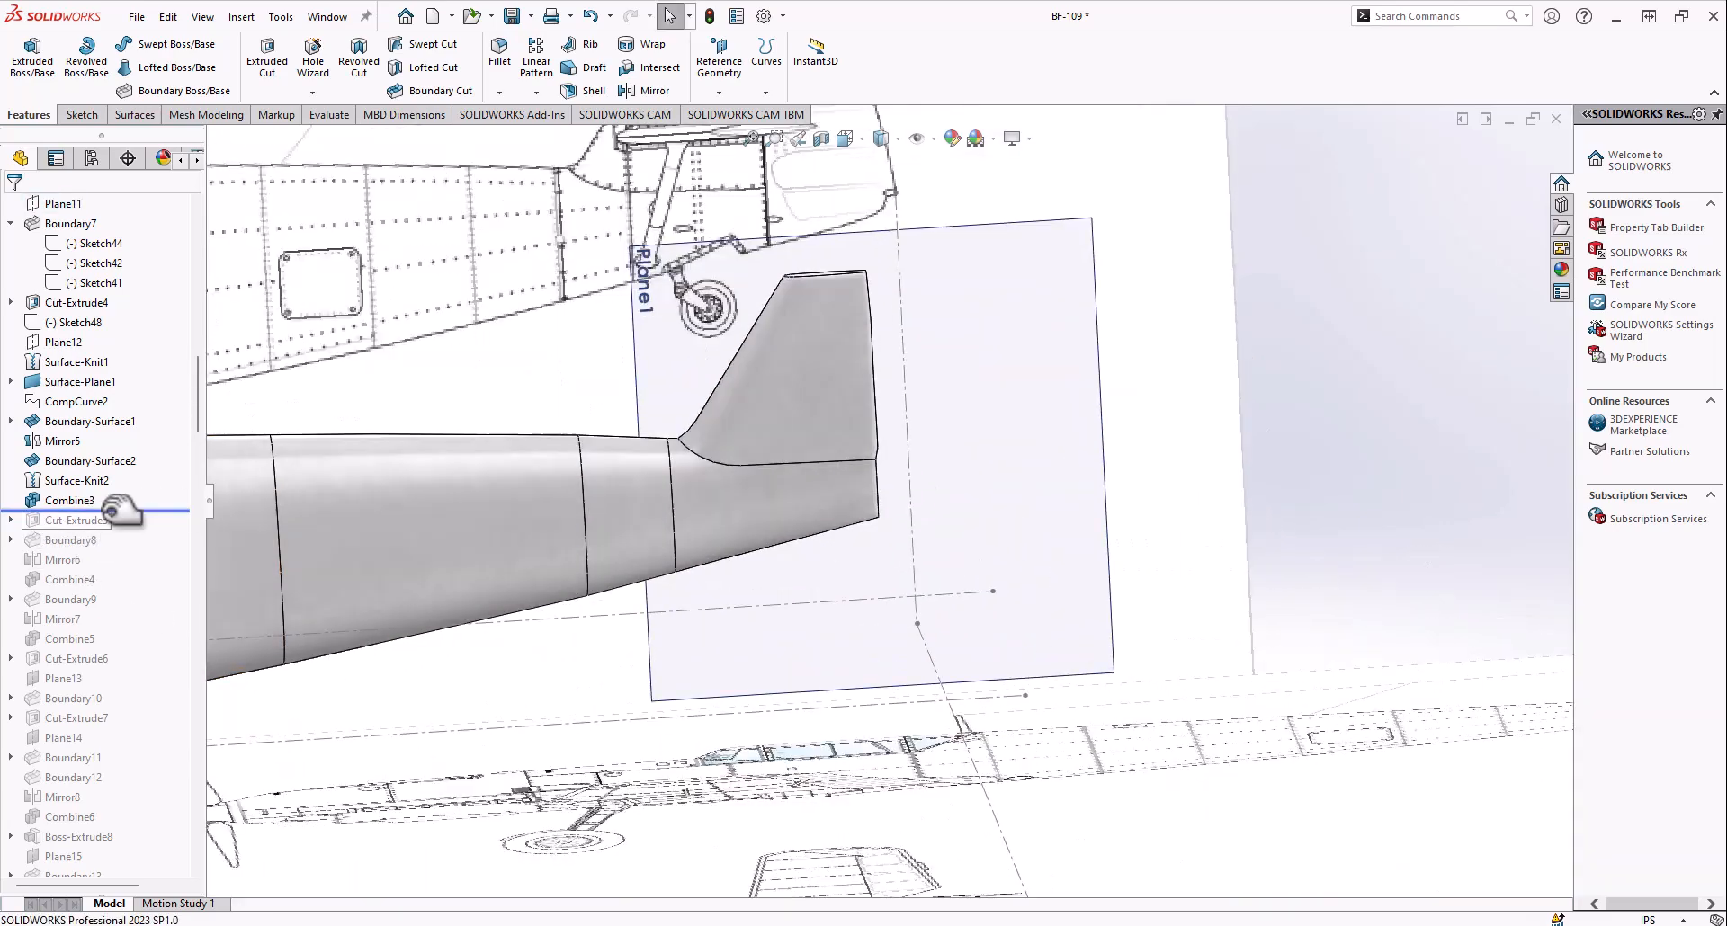
{"action": "middle_click_drag", "start_coordinate": [960, 378], "coordinate": [1157, 432]}
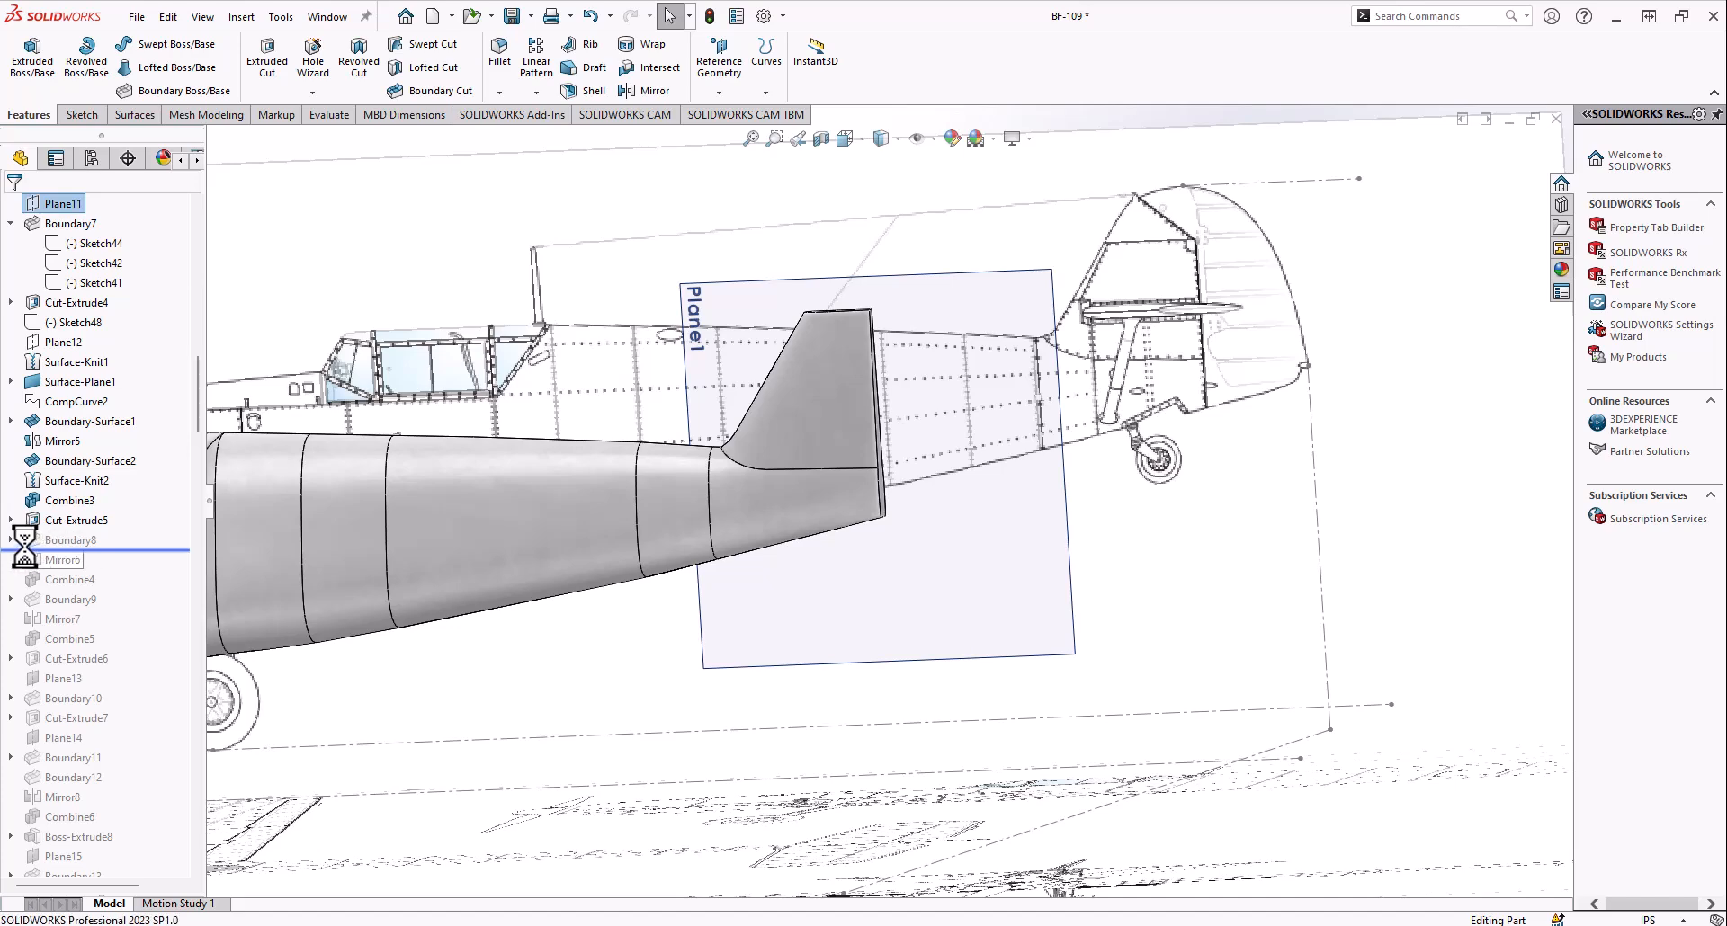
{"action": "scroll", "coordinate": [847, 329], "scroll_direction": "down", "scroll_amount": 3}
{"action": "scroll", "coordinate": [731, 448], "scroll_direction": "down", "scroll_amount": 5}
{"action": "middle_click_drag", "start_coordinate": [731, 448], "coordinate": [887, 416]}
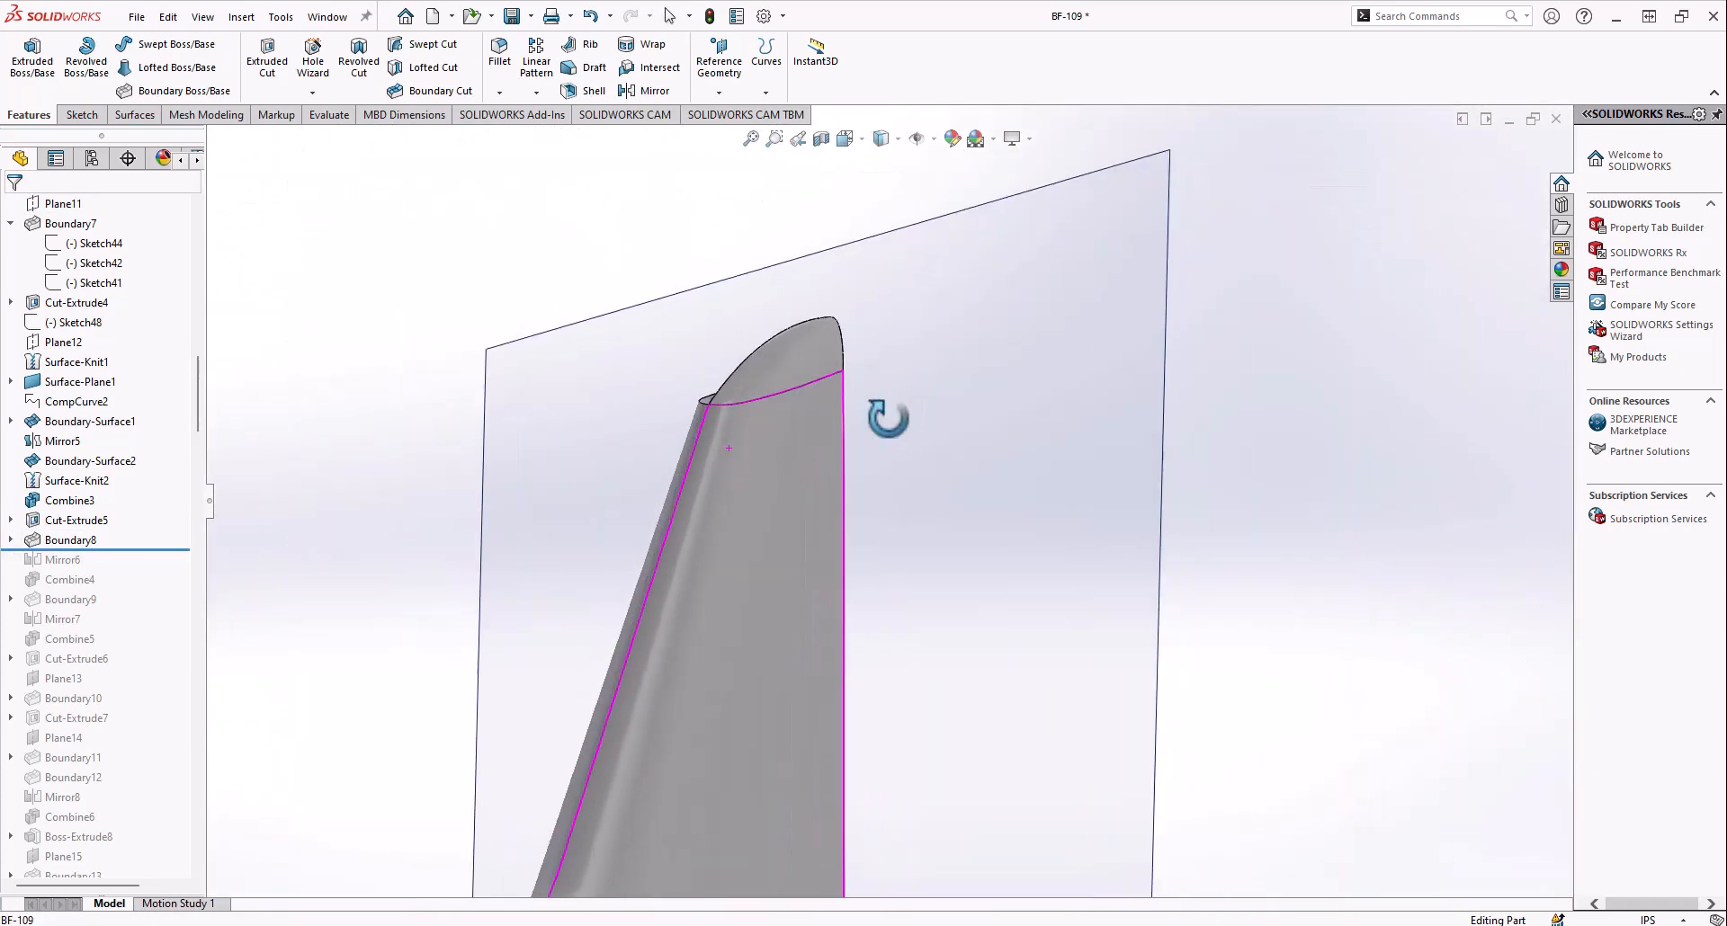
{"action": "scroll", "coordinate": [782, 385], "scroll_direction": "down", "scroll_amount": 6}
{"action": "middle_click_drag", "start_coordinate": [742, 390], "coordinate": [709, 415]}
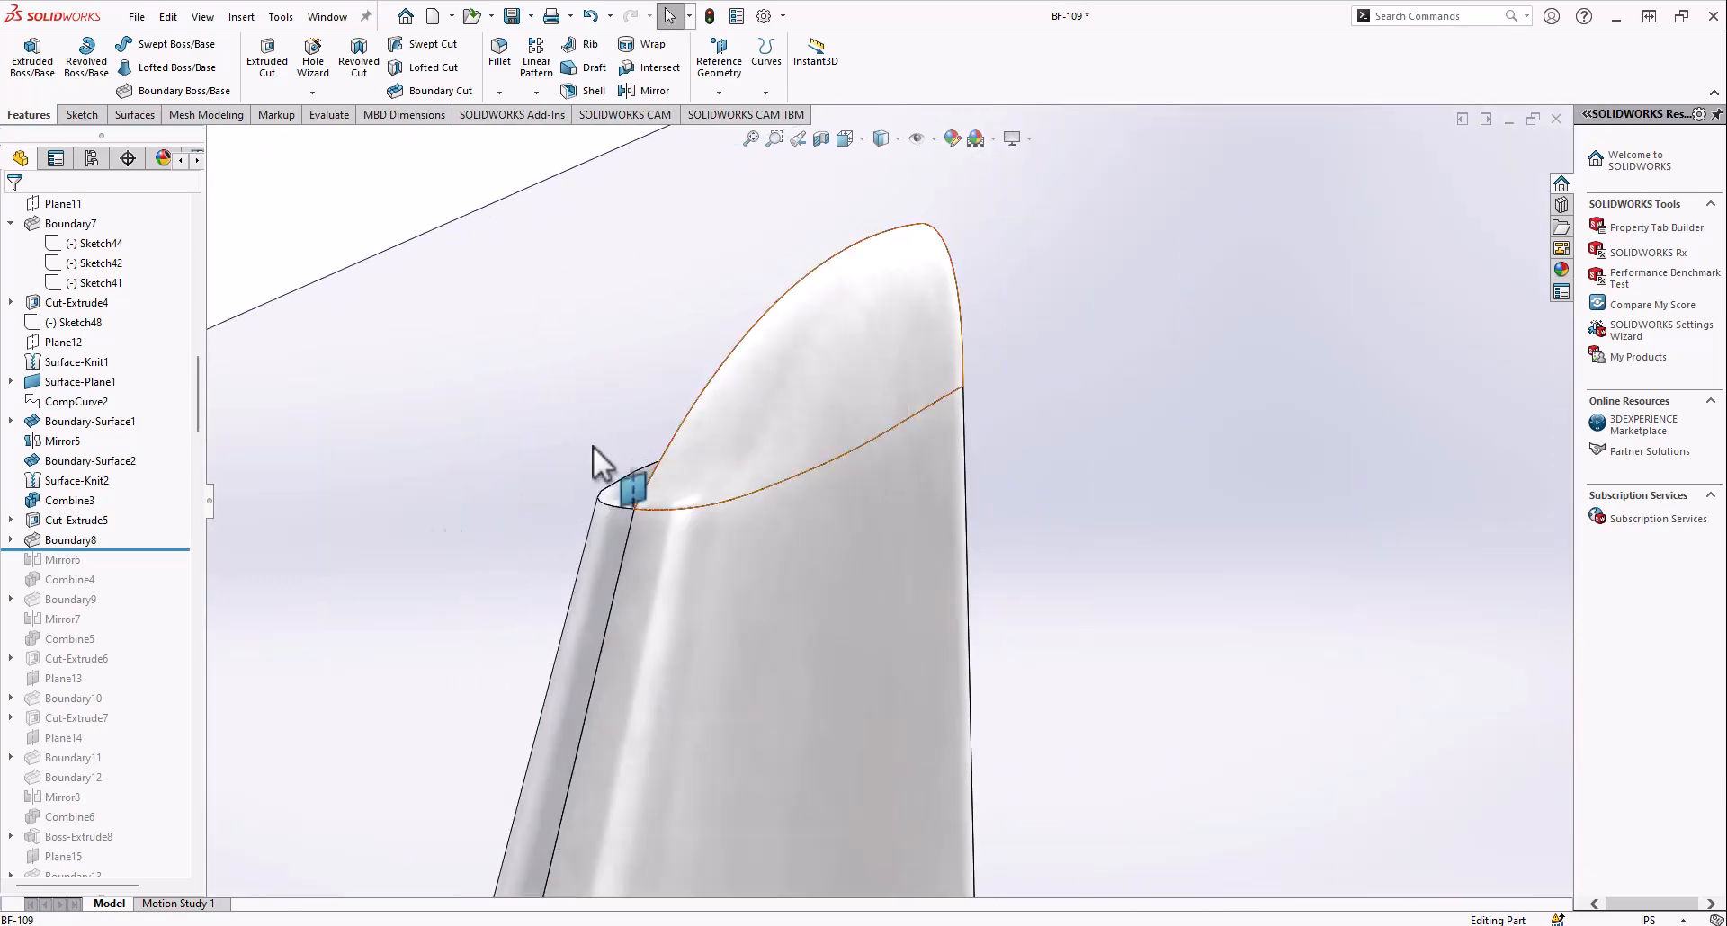
Examine Sketch53 and Sketch52, the profiles of Boundary8, on the model at the vertical fin's tip
{"action": "middle_click_drag", "start_coordinate": [764, 539], "coordinate": [690, 462]}
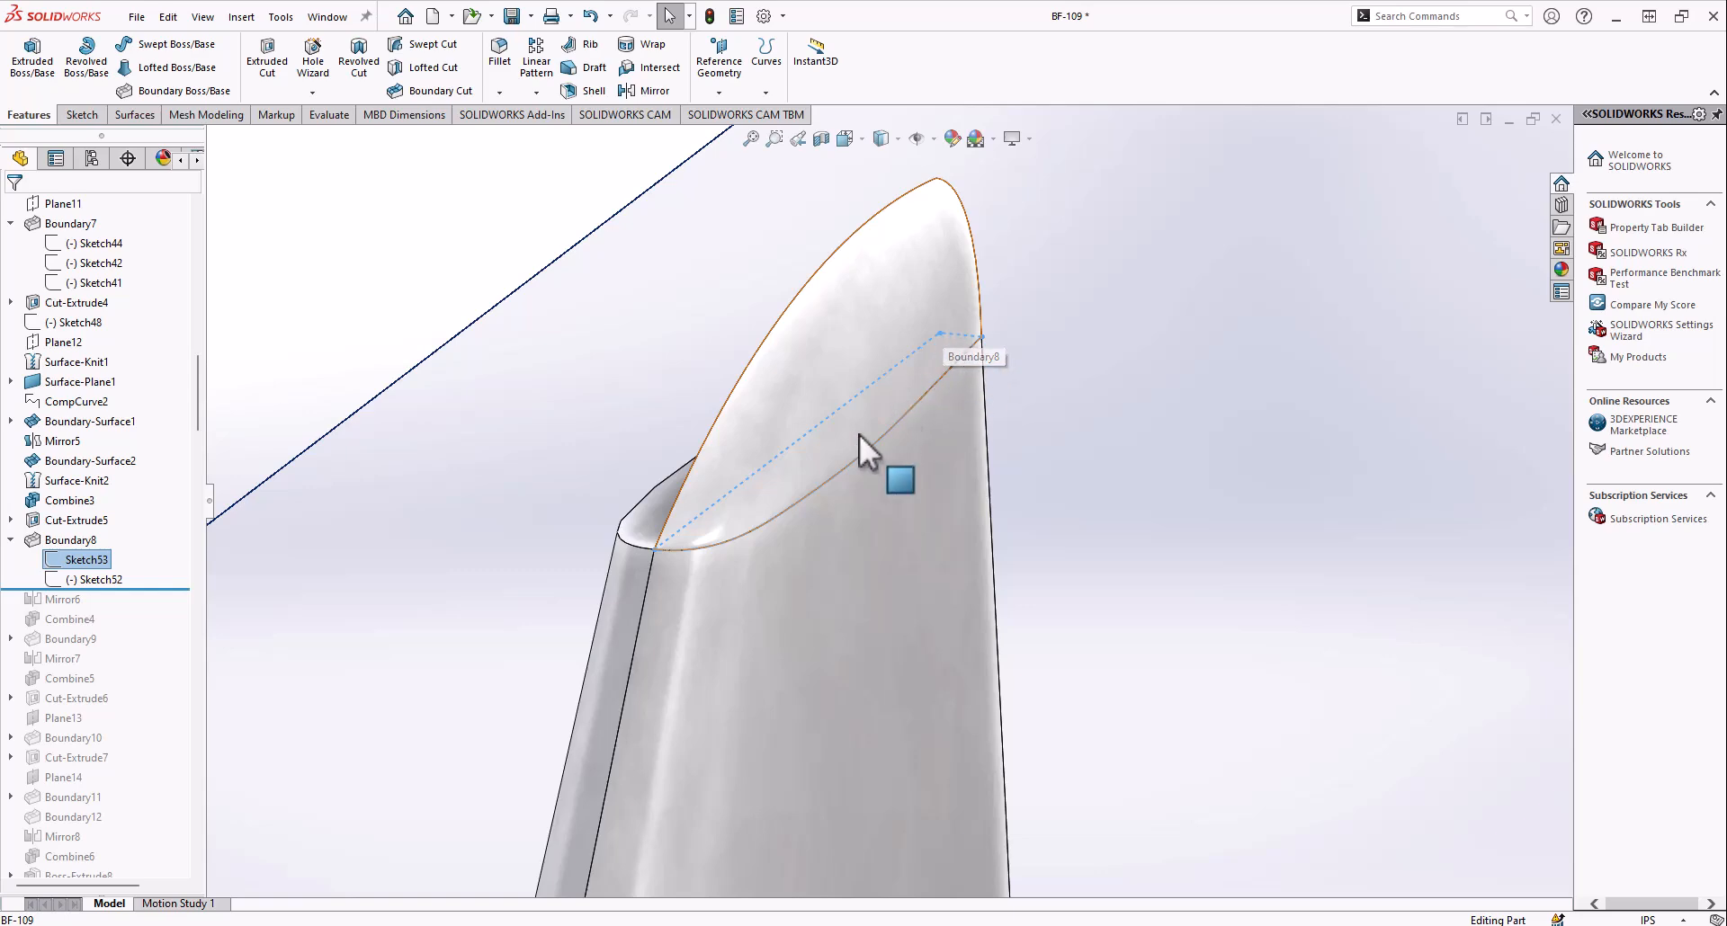
{"action": "scroll", "coordinate": [723, 580], "scroll_direction": "up", "scroll_amount": 7}
{"action": "scroll", "coordinate": [854, 513], "scroll_direction": "down", "scroll_amount": 9}
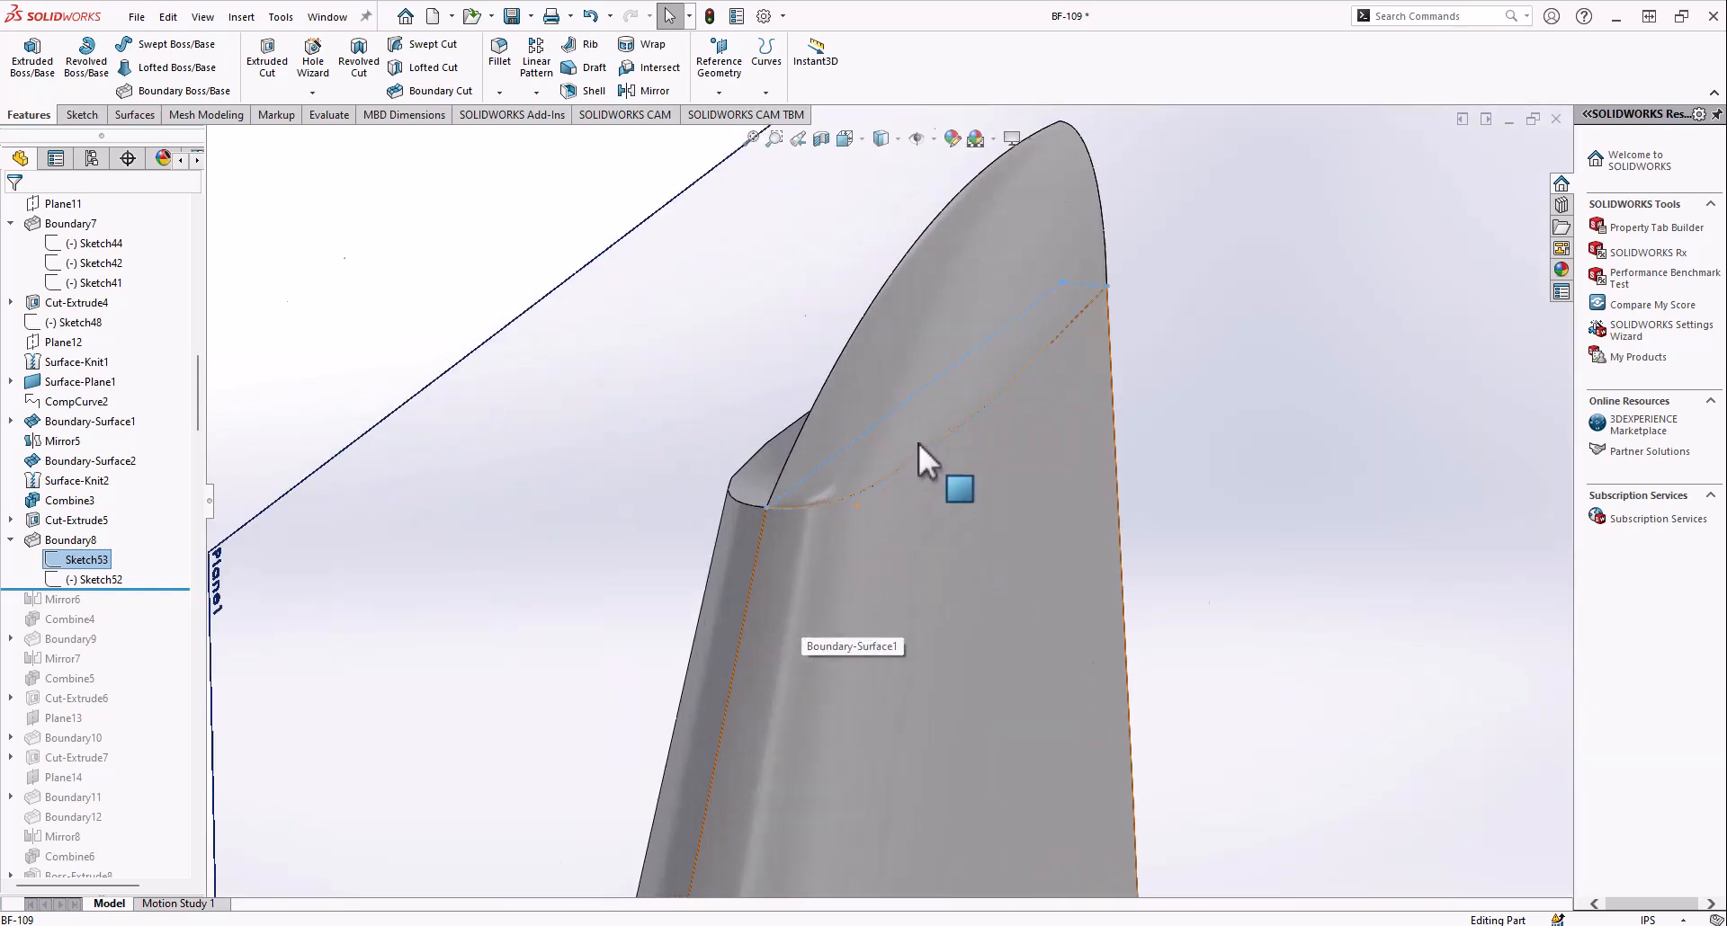
{"action": "scroll", "coordinate": [649, 485], "scroll_direction": "up", "scroll_amount": 8}
{"action": "middle_click_drag", "start_coordinate": [890, 620], "coordinate": [757, 612]}
{"action": "middle_click_drag", "start_coordinate": [993, 472], "coordinate": [883, 482]}
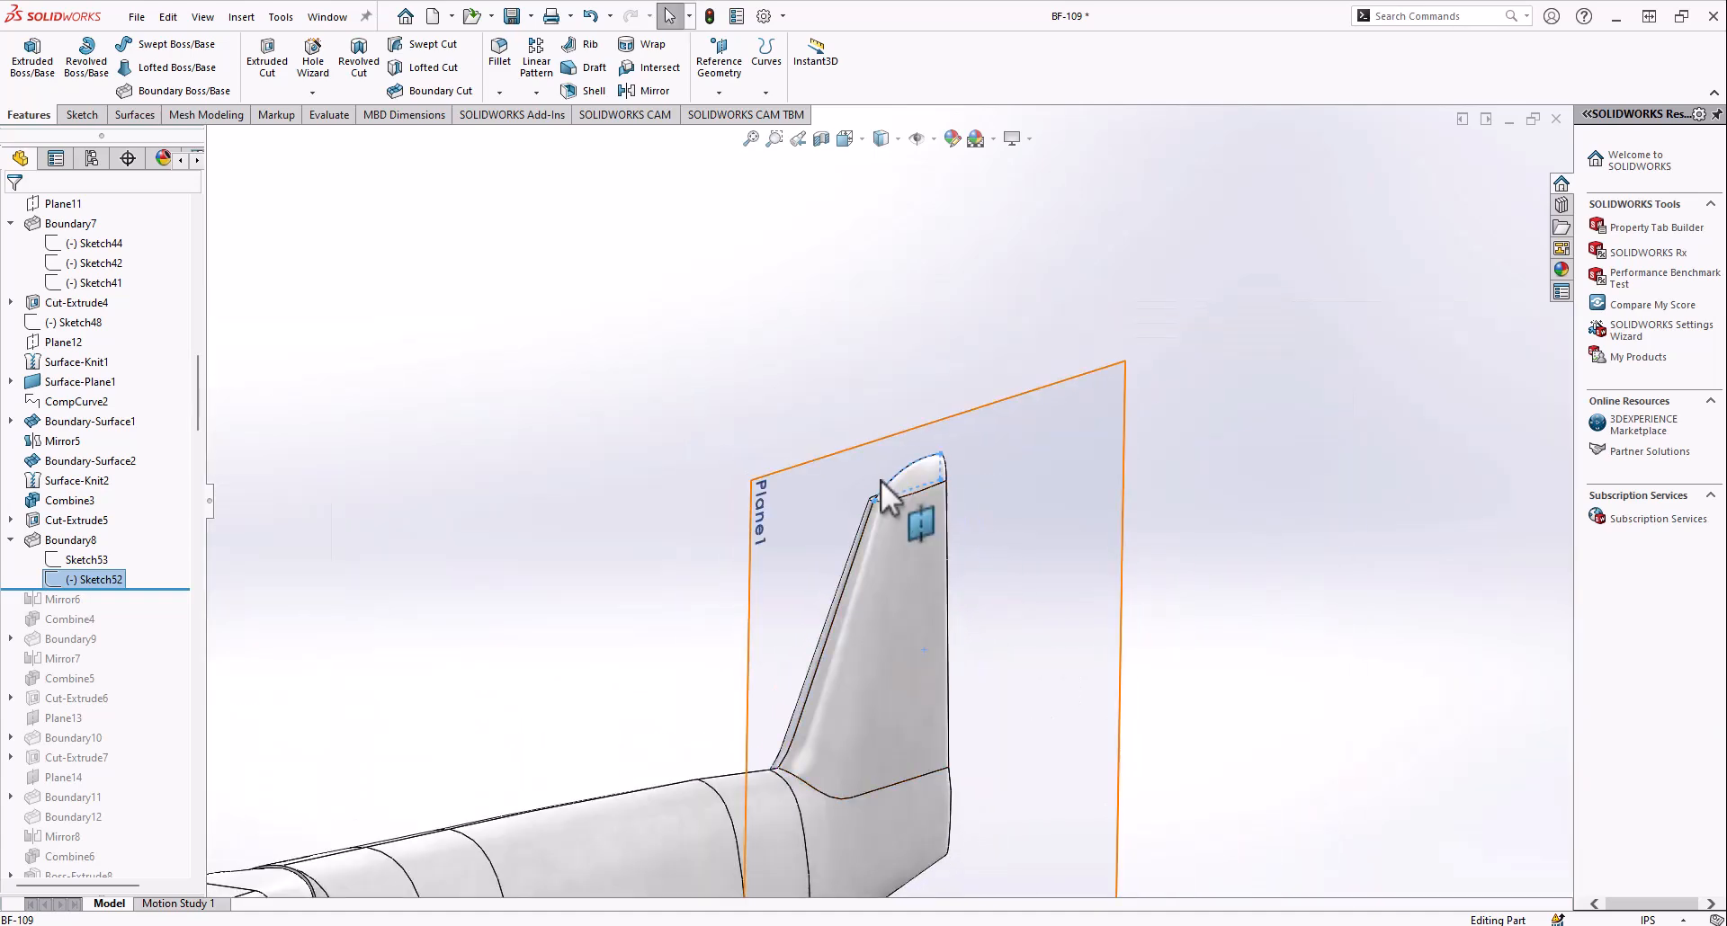
{"action": "scroll", "coordinate": [888, 482], "scroll_direction": "down", "scroll_amount": 7}
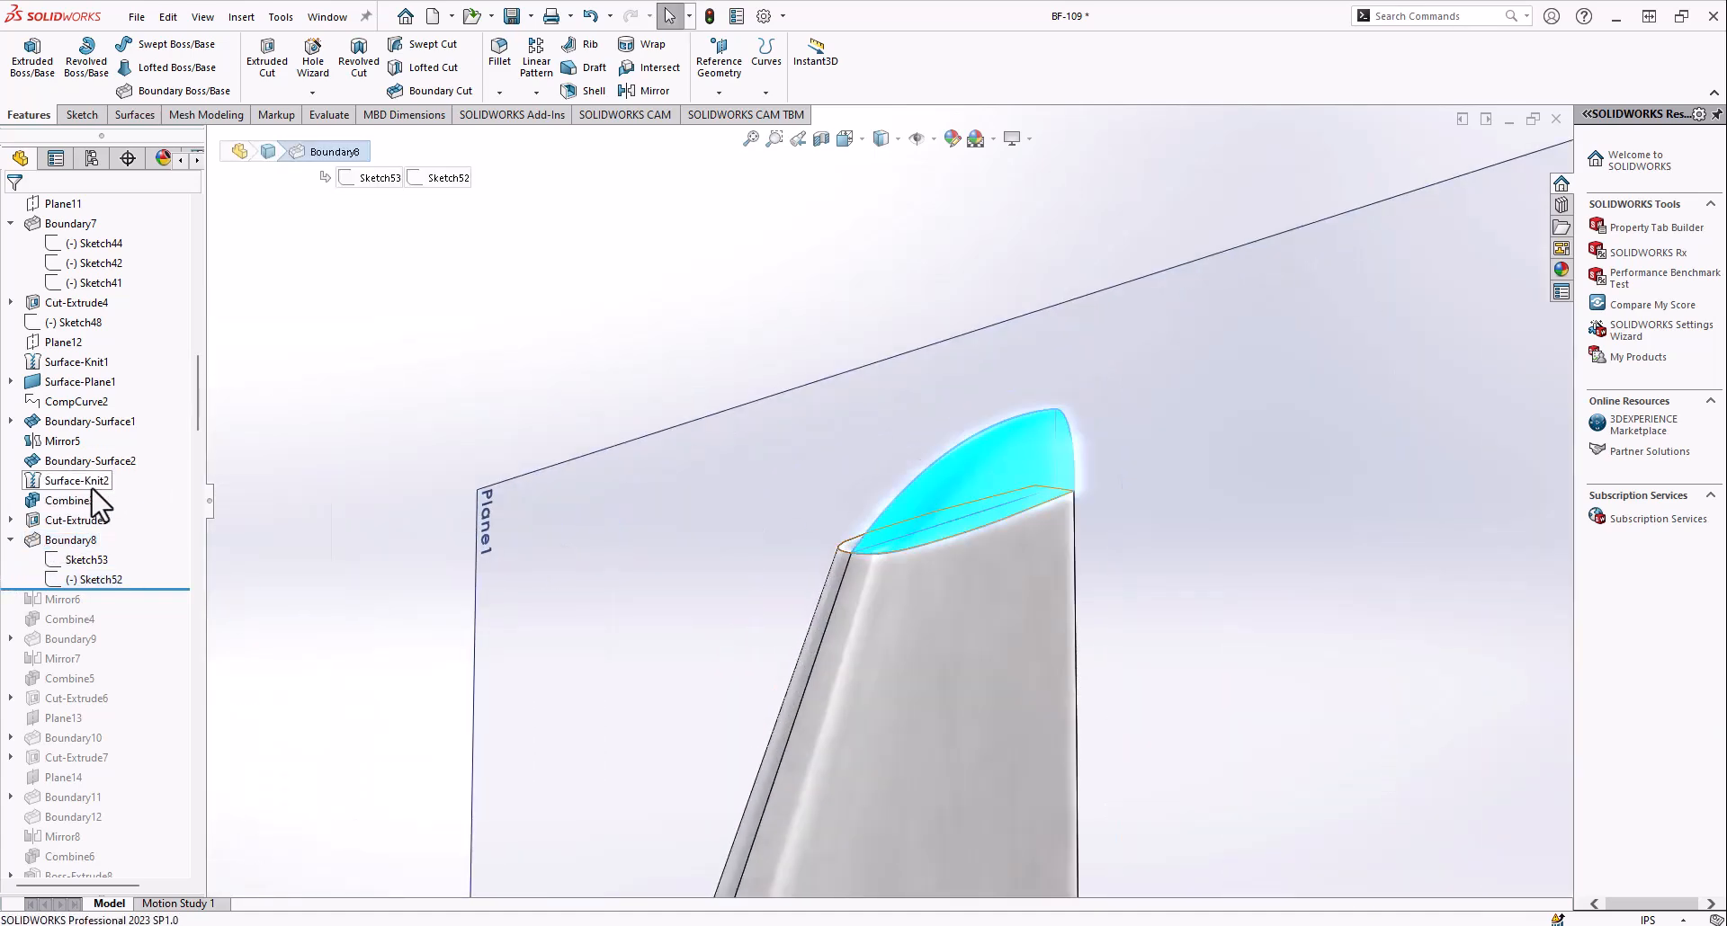
Review the Boundary8 definition, including its two profiles and Normal To Profile condition at the fin tip, and close it
{"action": "scroll", "coordinate": [982, 557], "scroll_direction": "down", "scroll_amount": 6}
{"action": "middle_click_drag", "start_coordinate": [968, 553], "coordinate": [899, 527]}
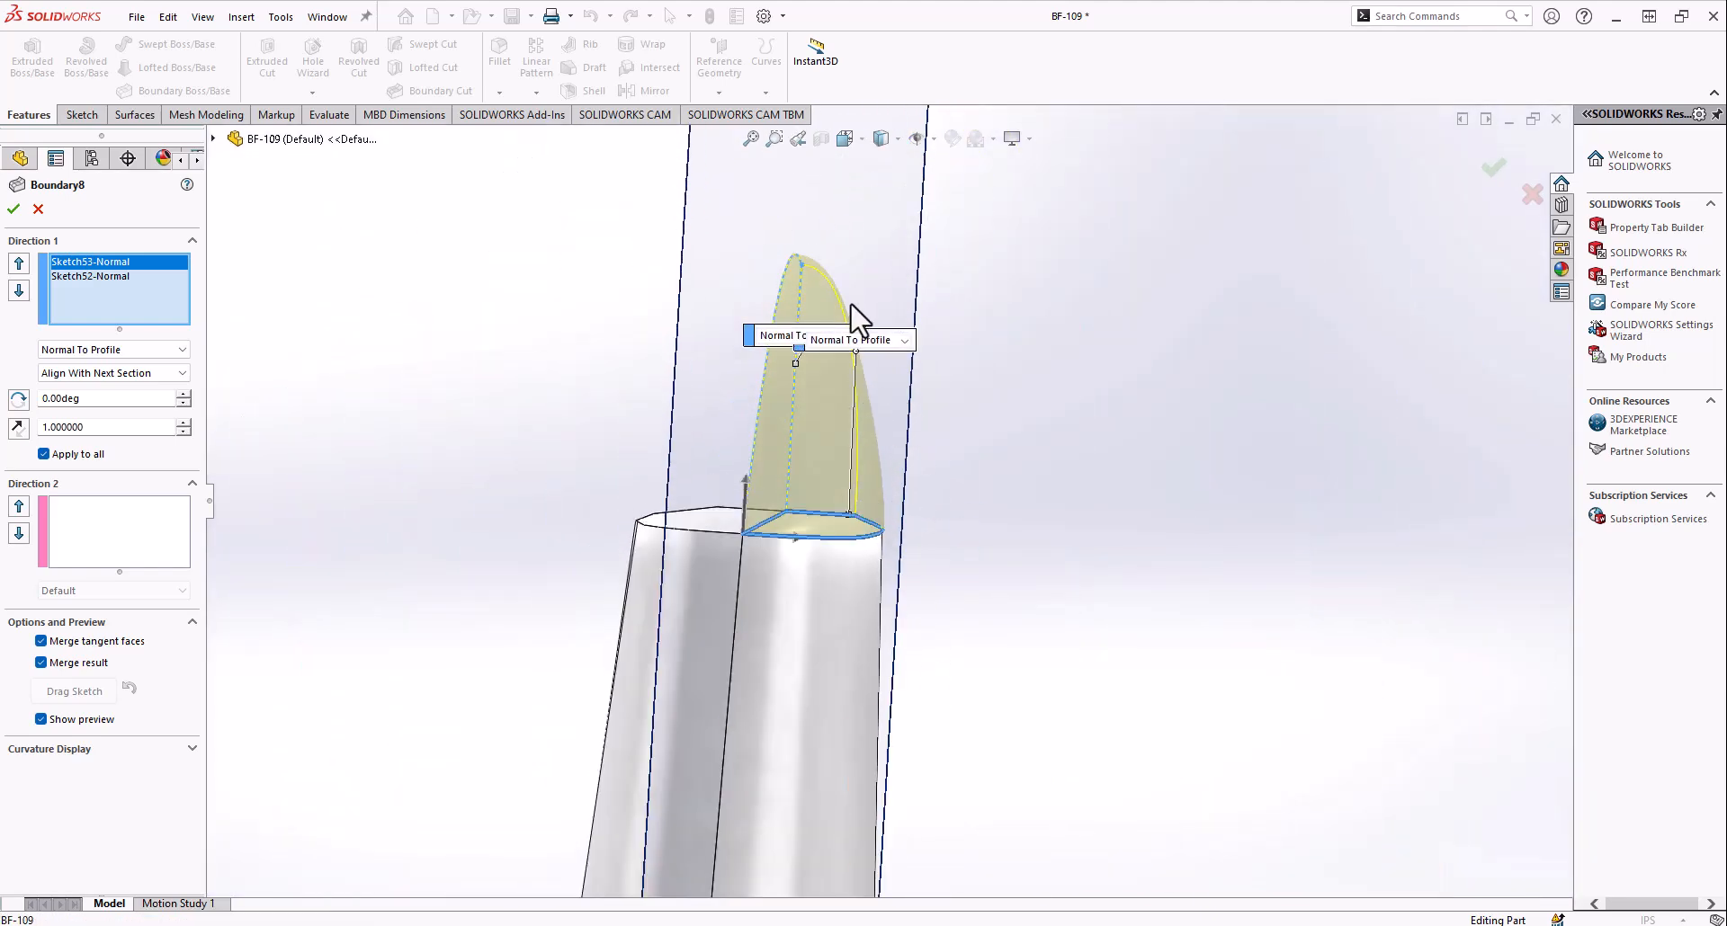
{"action": "middle_click_drag", "start_coordinate": [850, 290], "coordinate": [929, 354]}
{"action": "scroll", "coordinate": [937, 442], "scroll_direction": "down", "scroll_amount": 5}
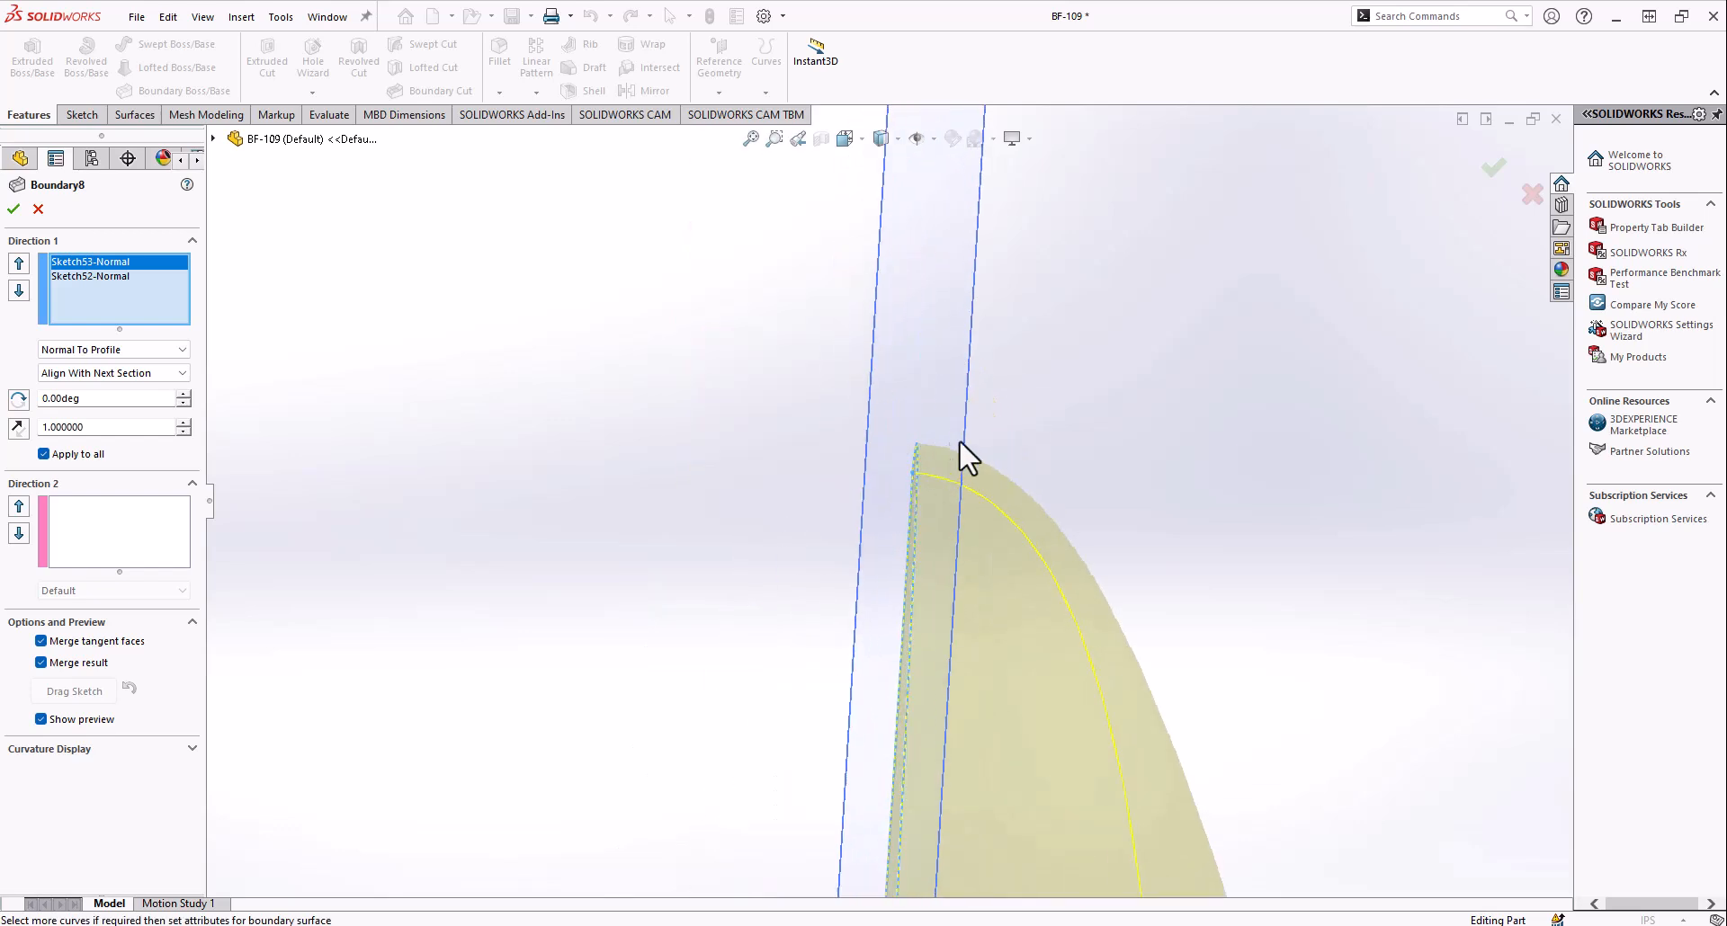
{"action": "left_click", "coordinate": [31, 213]}
Roll the history forward through Mirror6 and Combine4, and examine the mirrored fin tip on the aircraft
{"action": "scroll", "coordinate": [795, 562], "scroll_direction": "up", "scroll_amount": 3}
{"action": "middle_click_drag", "start_coordinate": [881, 576], "coordinate": [845, 540]}
{"action": "scroll", "coordinate": [846, 530], "scroll_direction": "up", "scroll_amount": 5}
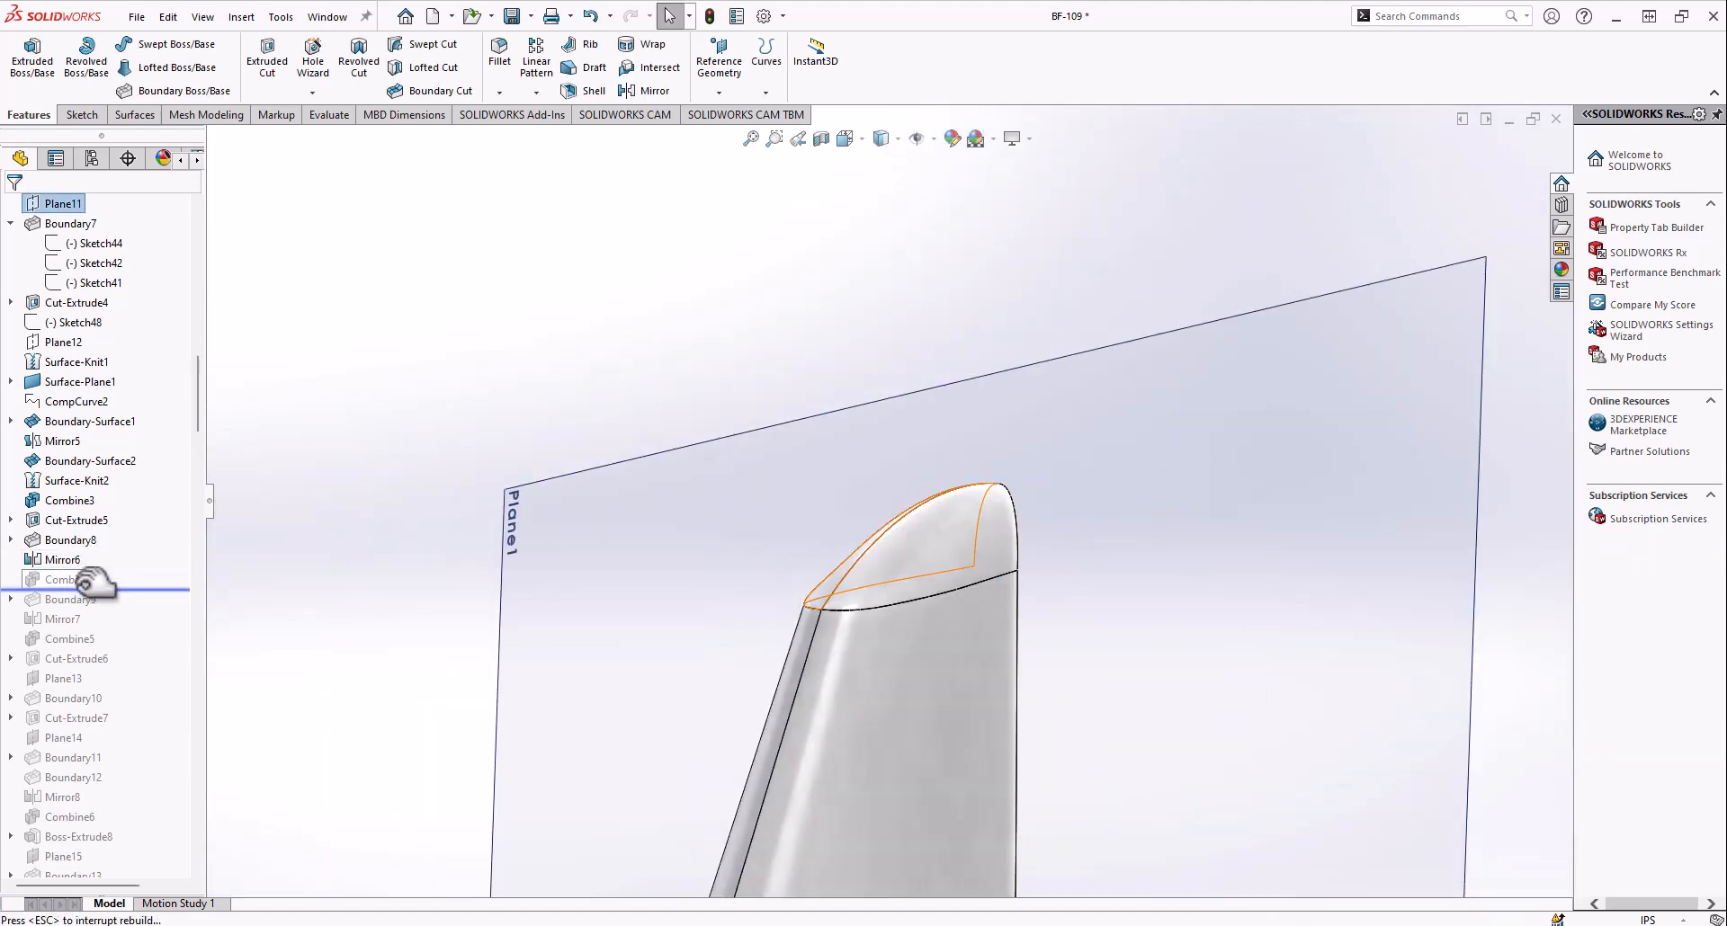
{"action": "scroll", "coordinate": [742, 630], "scroll_direction": "up", "scroll_amount": 6}
{"action": "mouse_move", "coordinate": [793, 616]}
{"action": "middle_mouse_down"}
{"action": "mouse_move", "coordinate": [857, 585]}
{"action": "mouse_move", "coordinate": [1006, 624]}
{"action": "mouse_move", "coordinate": [769, 625]}
{"action": "mouse_move", "coordinate": [902, 629]}
{"action": "mouse_move", "coordinate": [764, 485]}
{"action": "mouse_move", "coordinate": [774, 601]}
{"action": "mouse_move", "coordinate": [581, 621]}
{"action": "middle_mouse_up"}
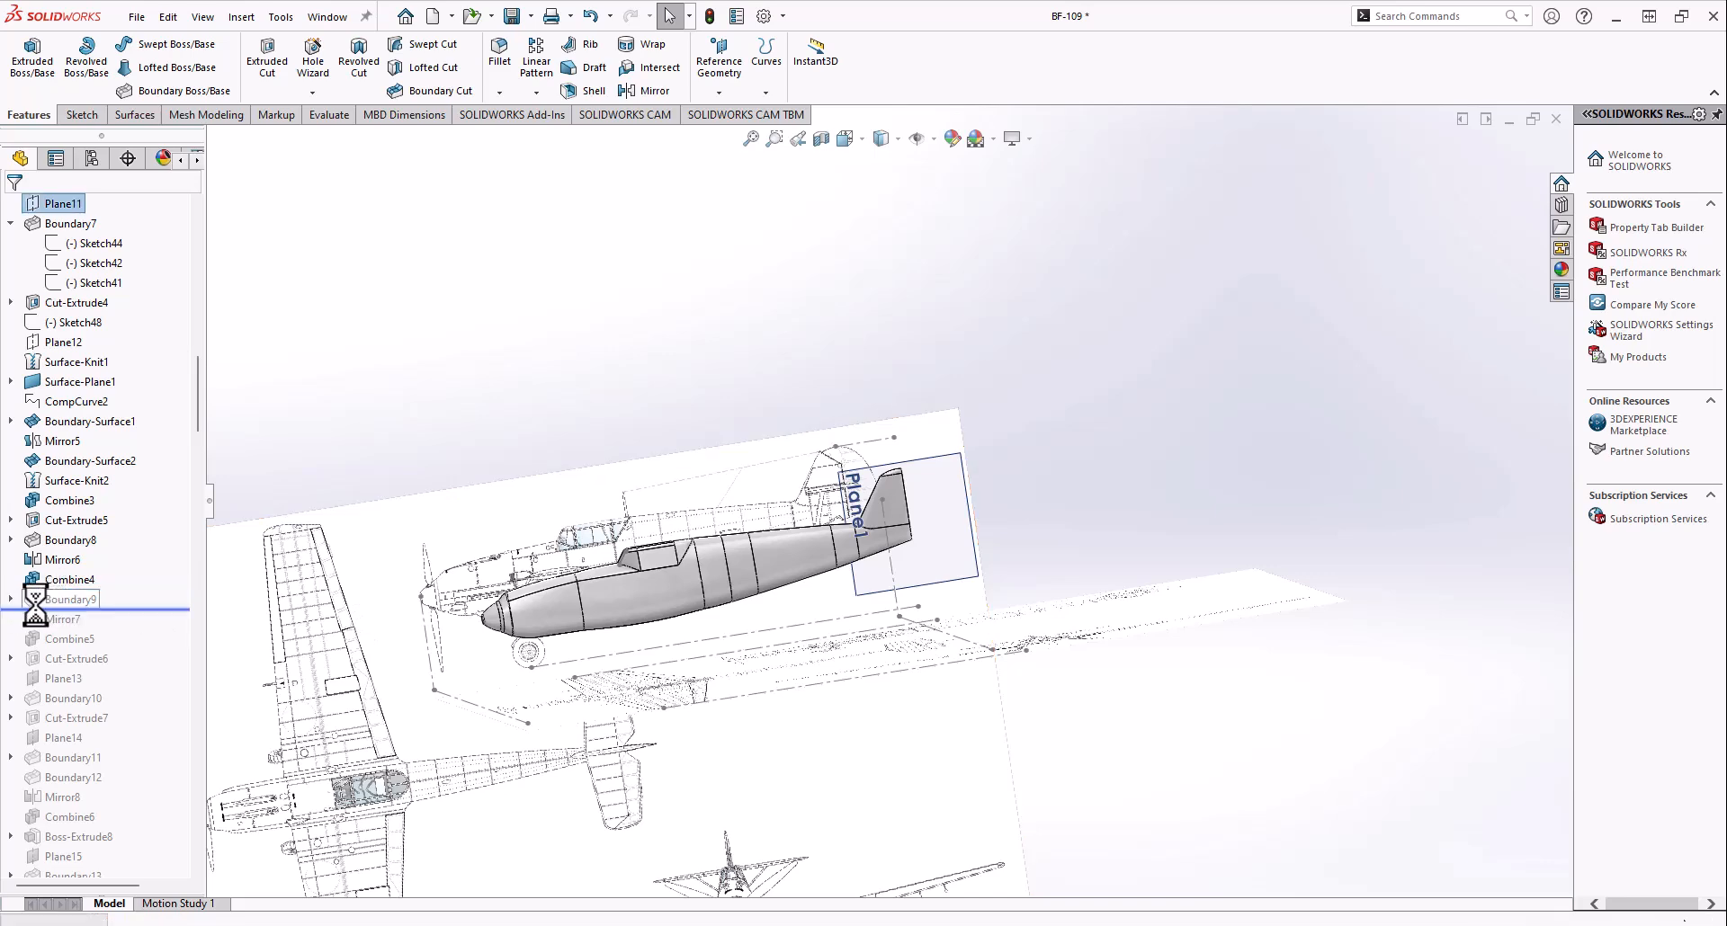
Roll the history forward to include Boundary9 and examine its Sketch56 and Sketch55 profiles on the rudder
{"action": "middle_click_drag", "start_coordinate": [854, 504], "coordinate": [867, 577]}
{"action": "scroll", "coordinate": [867, 560], "scroll_direction": "down", "scroll_amount": 7}
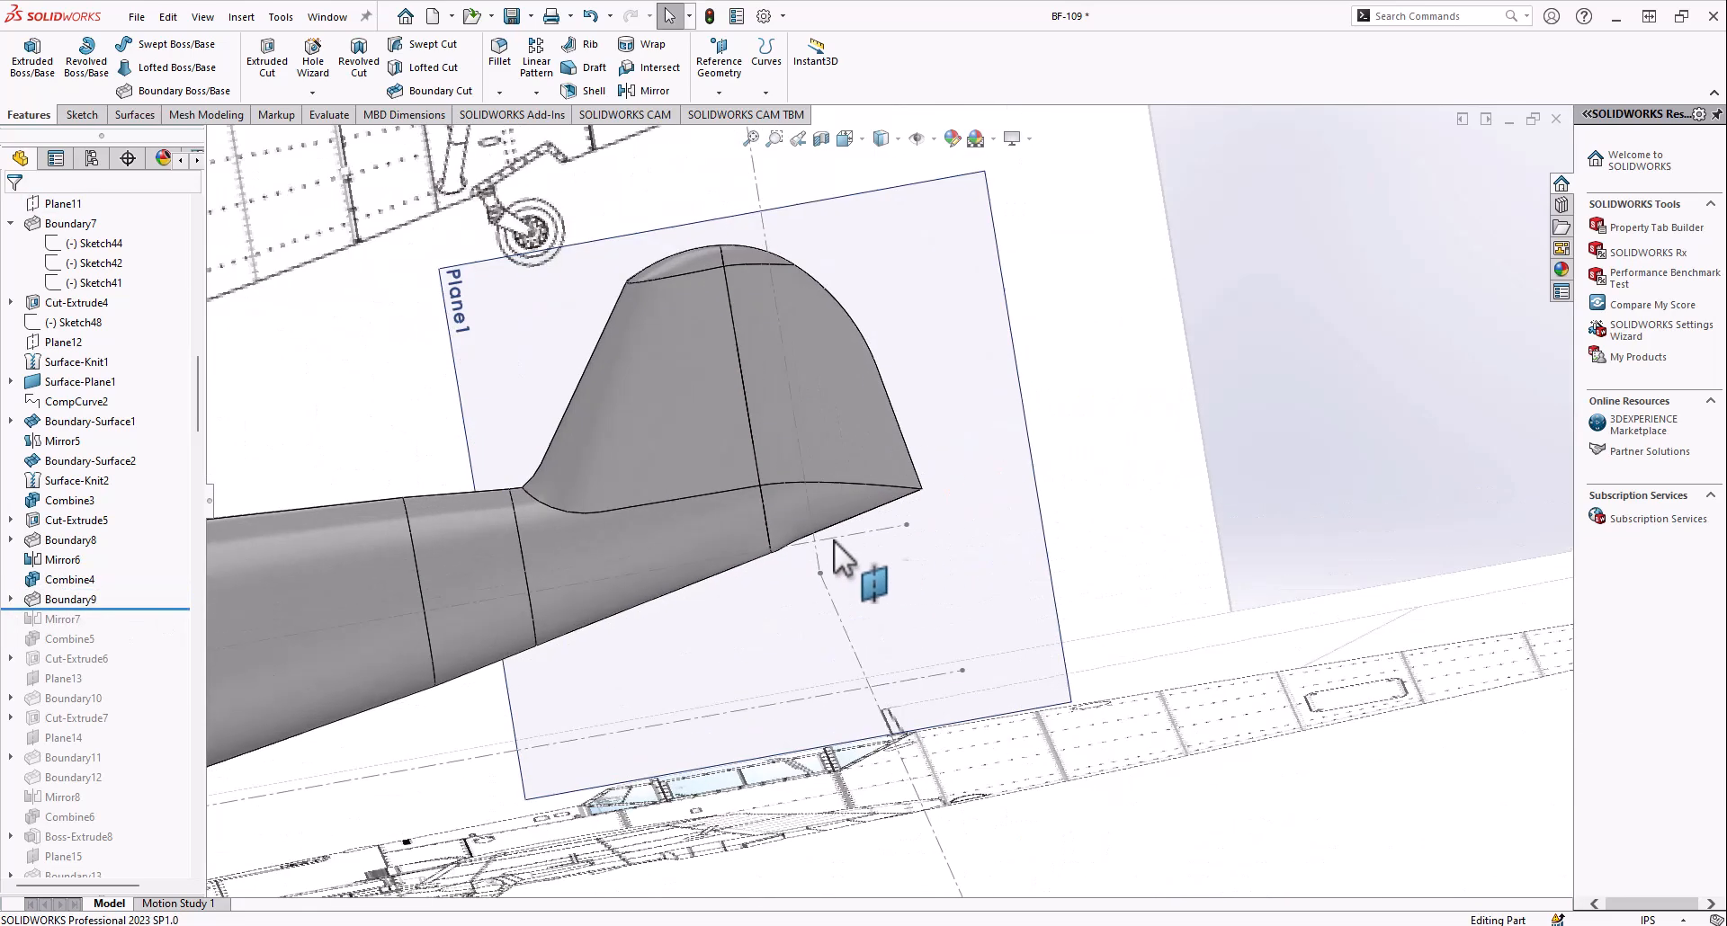
{"action": "mouse_move", "coordinate": [805, 454]}
{"action": "middle_mouse_down"}
{"action": "mouse_move", "coordinate": [821, 501]}
{"action": "mouse_move", "coordinate": [755, 370]}
{"action": "mouse_move", "coordinate": [545, 422]}
{"action": "mouse_move", "coordinate": [657, 424]}
{"action": "mouse_move", "coordinate": [626, 305]}
{"action": "mouse_move", "coordinate": [672, 527]}
{"action": "mouse_move", "coordinate": [745, 646]}
{"action": "mouse_move", "coordinate": [733, 656]}
{"action": "middle_mouse_up"}
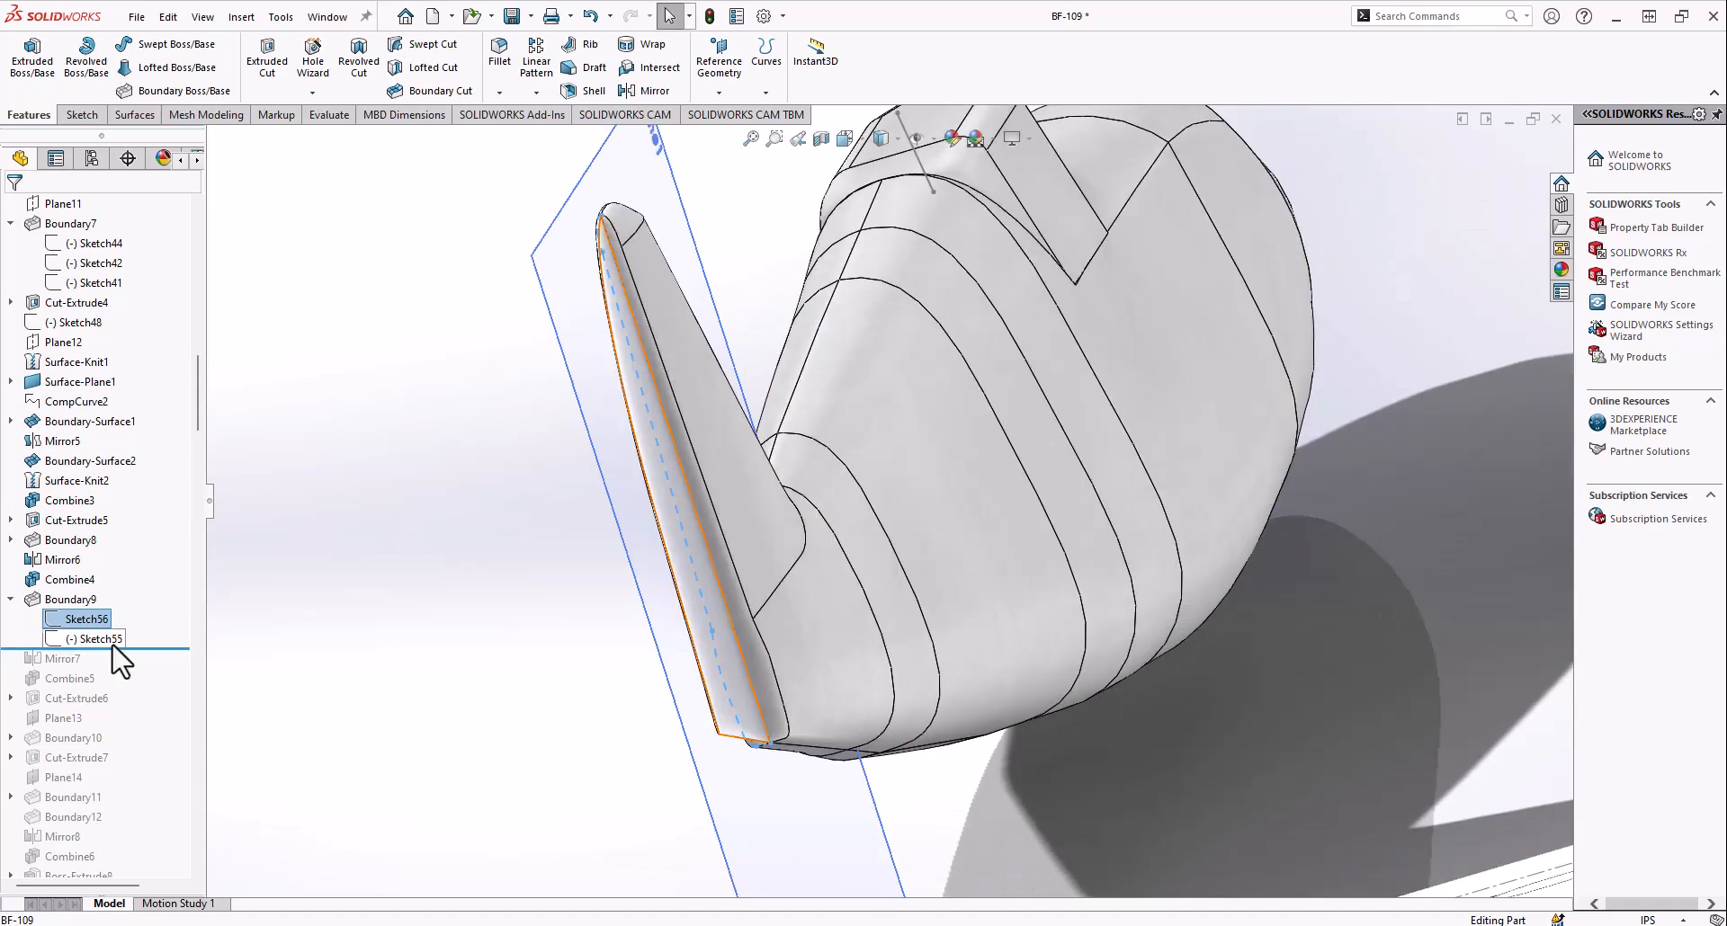
{"action": "mouse_move", "coordinate": [432, 684]}
{"action": "middle_mouse_down"}
{"action": "mouse_move", "coordinate": [450, 722]}
{"action": "mouse_move", "coordinate": [798, 586]}
{"action": "mouse_move", "coordinate": [513, 726]}
{"action": "mouse_move", "coordinate": [544, 643]}
{"action": "middle_mouse_up"}
{"action": "middle_click_drag", "start_coordinate": [629, 421], "coordinate": [713, 570]}
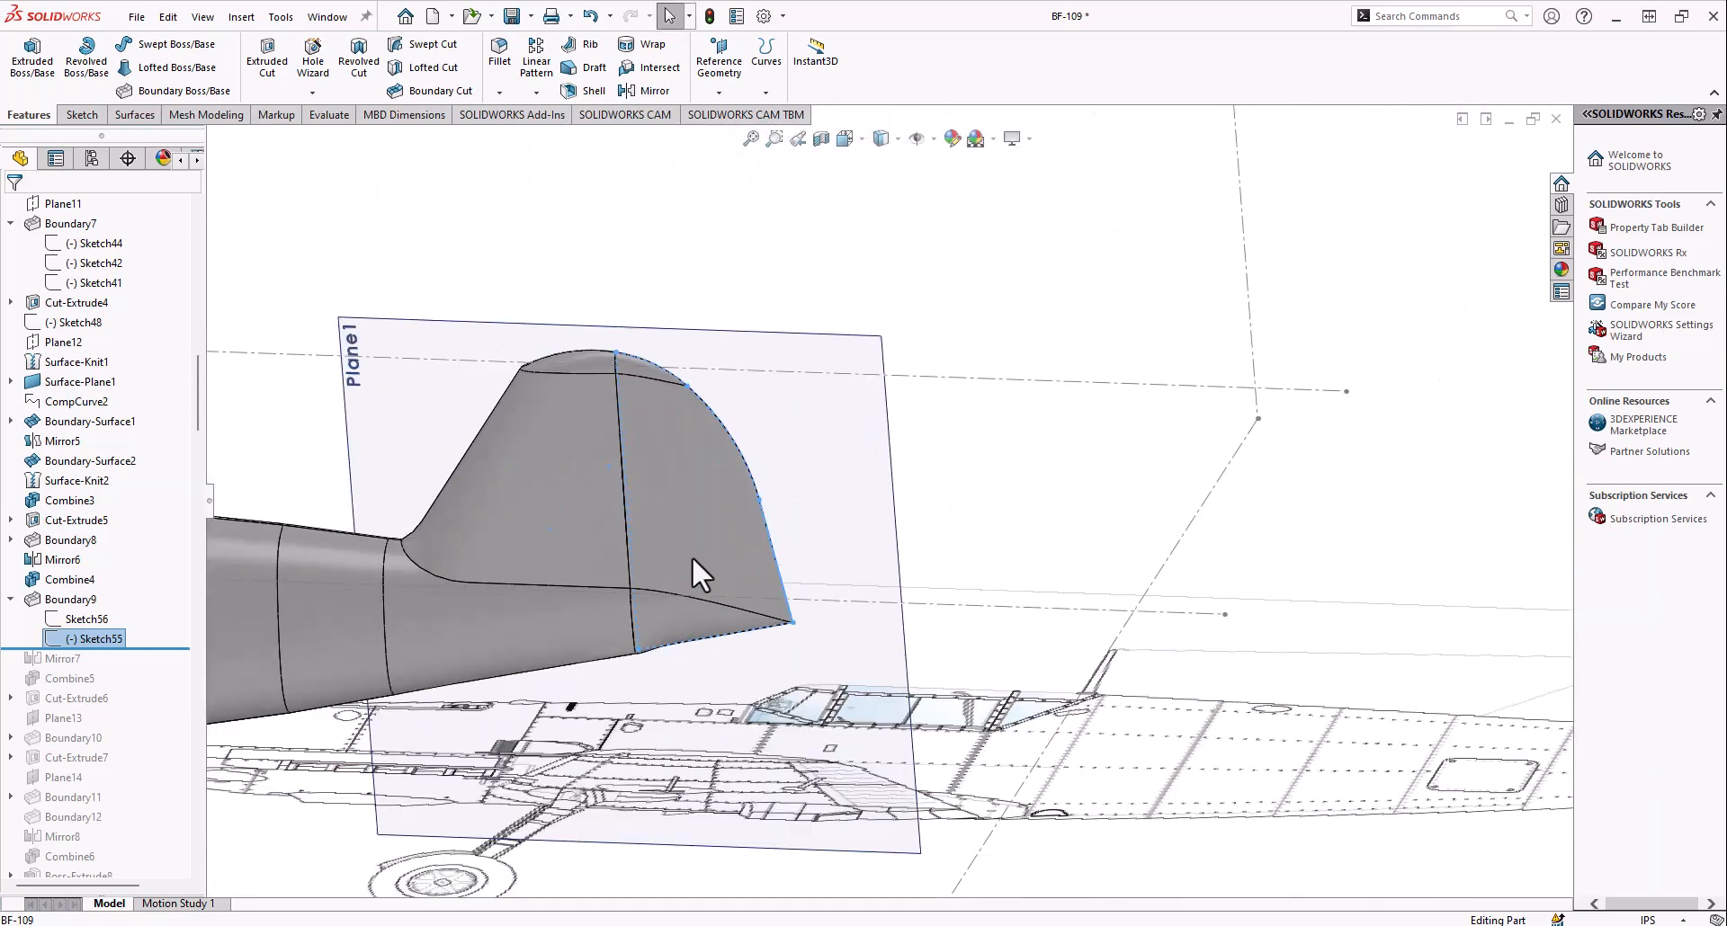
Review the Boundary9 definition, close it, and compare the rudder's trailing edge with the side-view schematic
{"action": "left_click", "coordinate": [63, 599]}
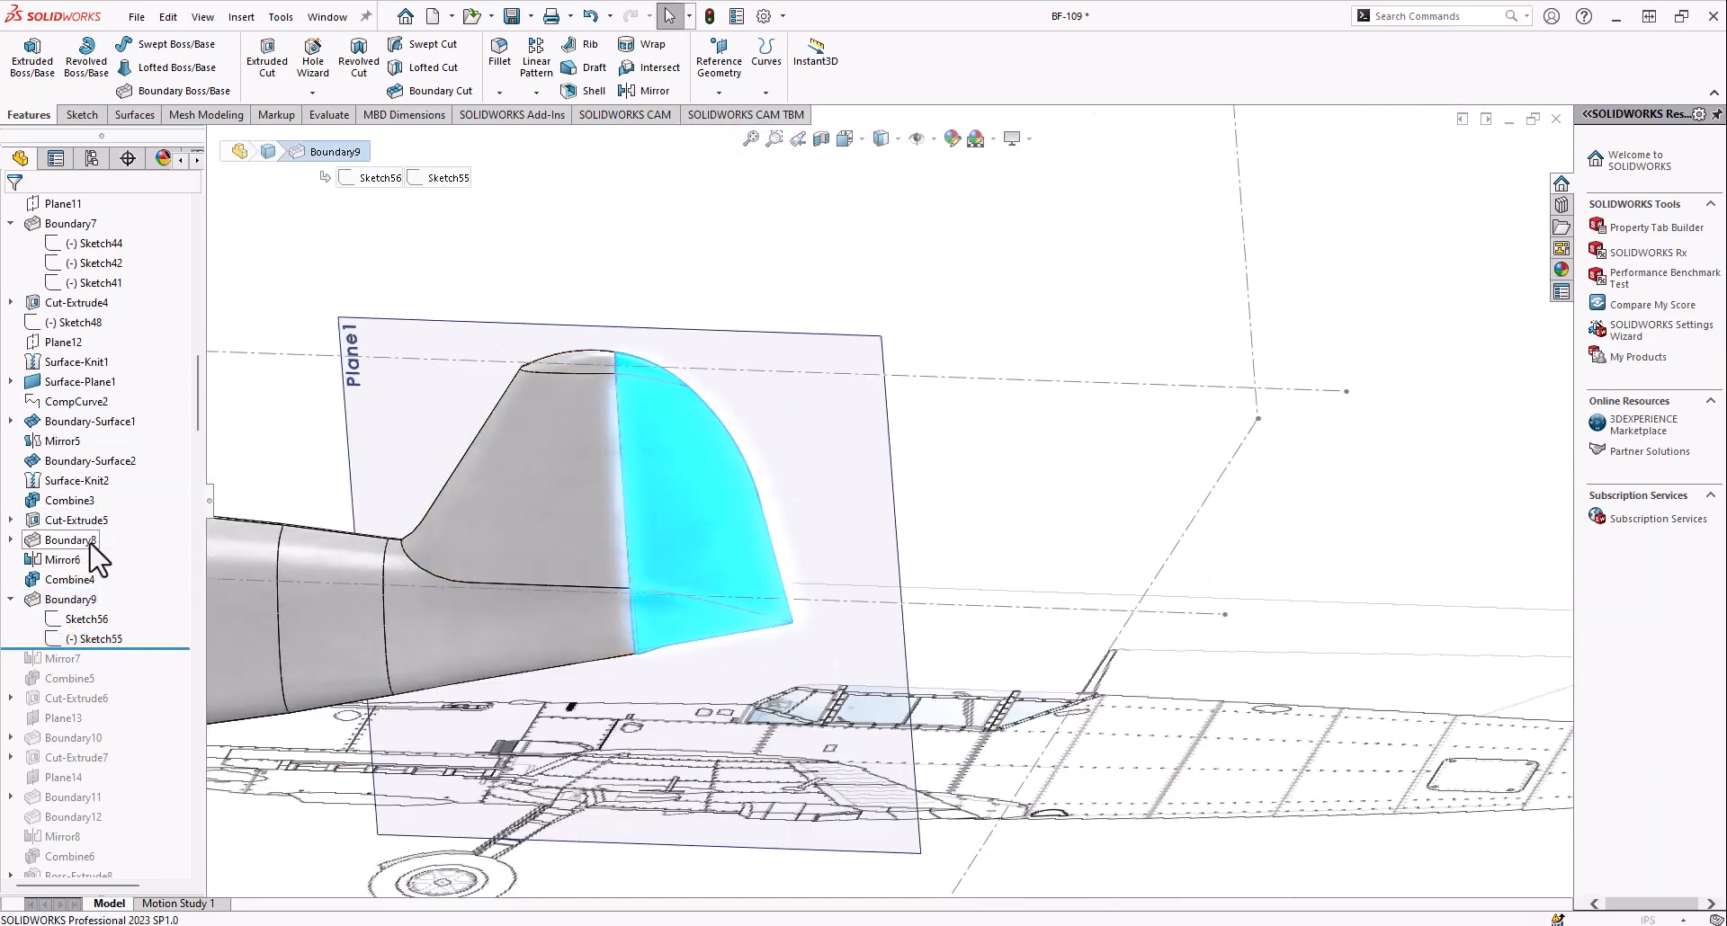
{"action": "middle_click_drag", "start_coordinate": [479, 556], "coordinate": [702, 661]}
{"action": "scroll", "coordinate": [791, 561], "scroll_direction": "down", "scroll_amount": 3}
{"action": "left_click", "coordinate": [99, 277]}
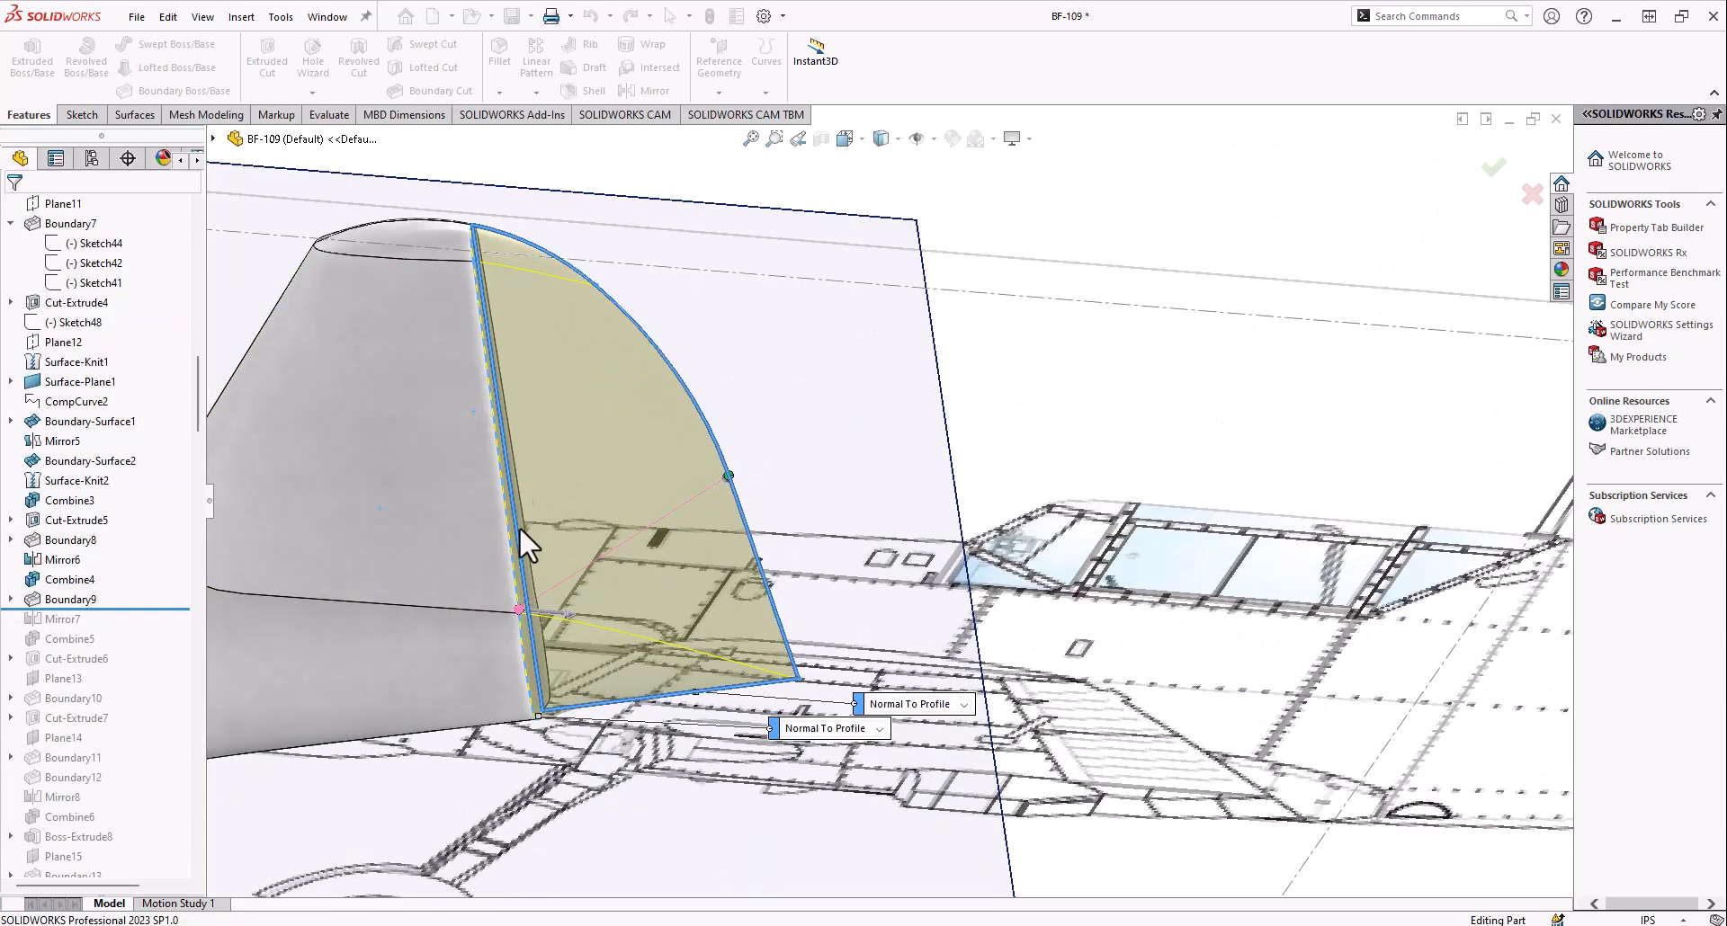
{"action": "scroll", "coordinate": [576, 544], "scroll_direction": "up", "scroll_amount": 5}
{"action": "mouse_move", "coordinate": [635, 552]}
{"action": "middle_mouse_down"}
{"action": "mouse_move", "coordinate": [673, 418]}
{"action": "mouse_move", "coordinate": [894, 540]}
{"action": "middle_mouse_up"}
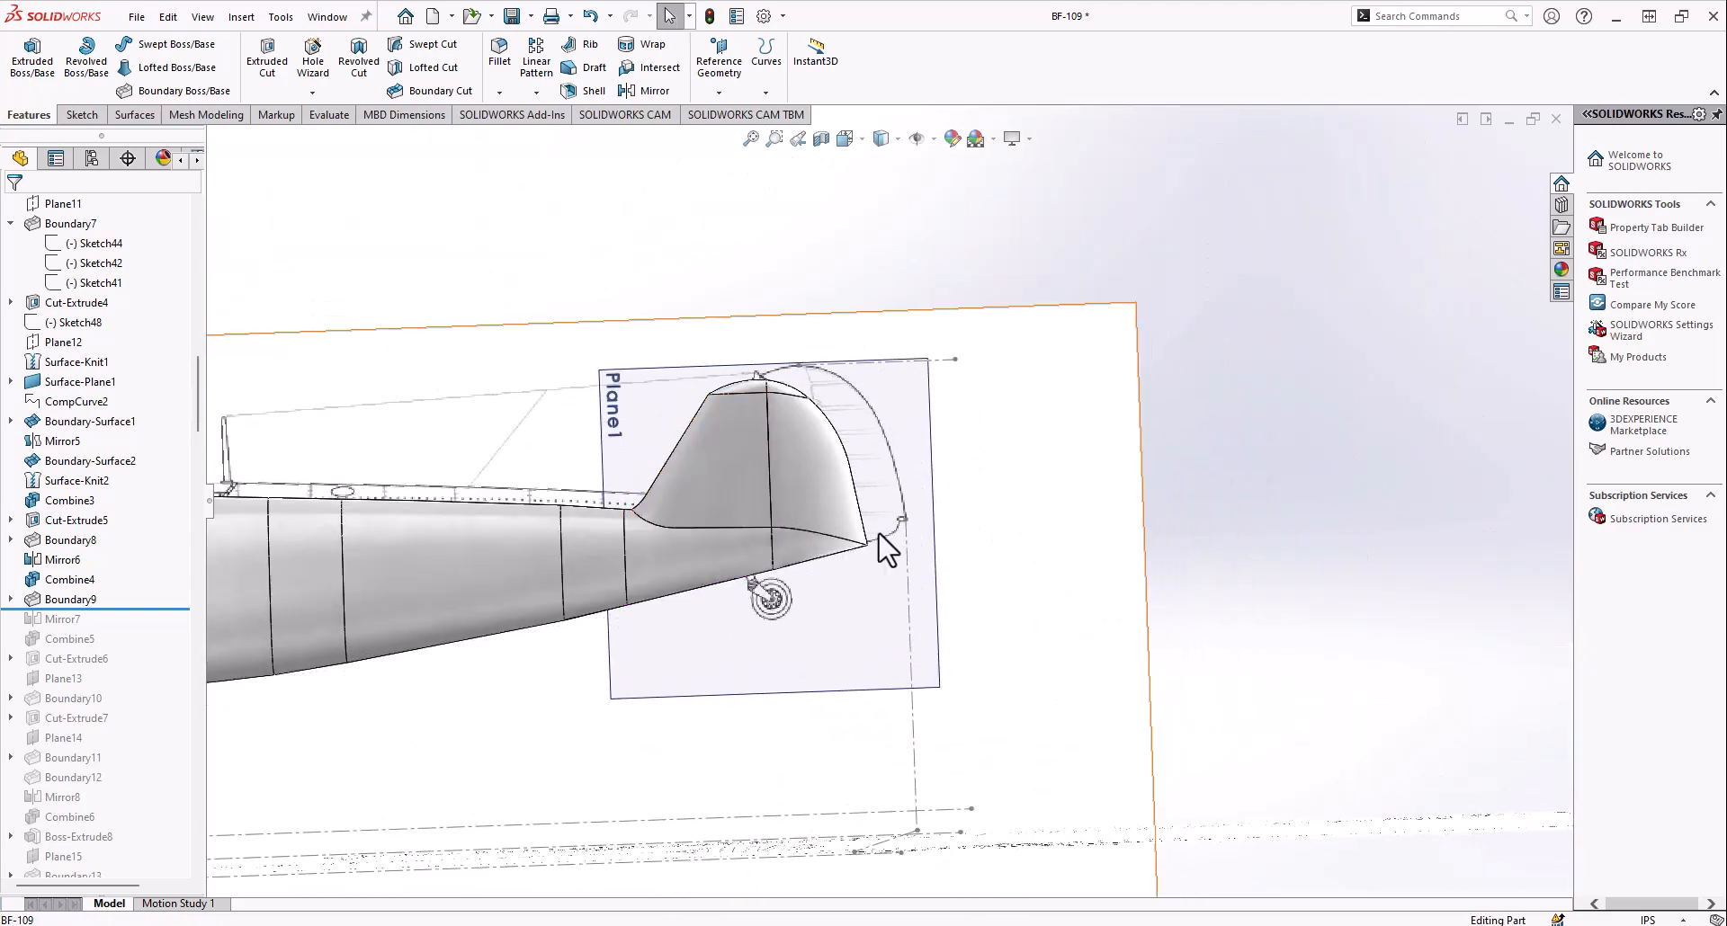
{"action": "scroll", "coordinate": [894, 541], "scroll_direction": "down", "scroll_amount": 6}
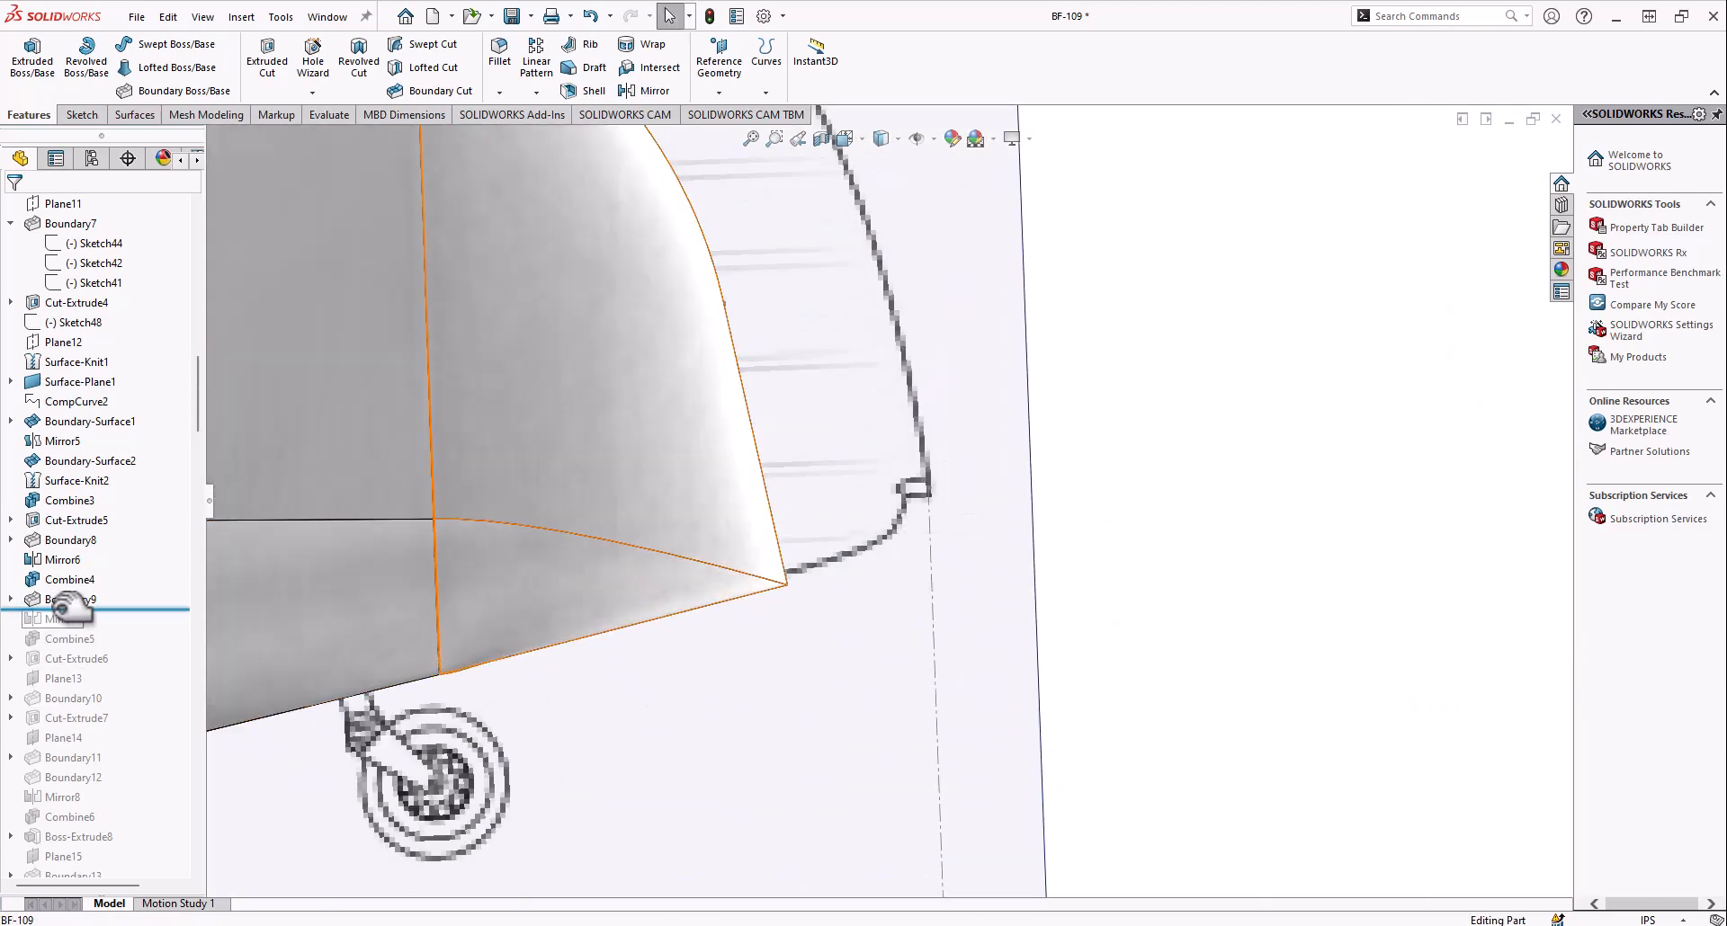
Roll the history forward through Mirror7, Combine5, Cut-Extrude6 and Plane13, and examine the completed rudder
{"action": "middle_click_drag", "start_coordinate": [643, 521], "coordinate": [451, 629]}
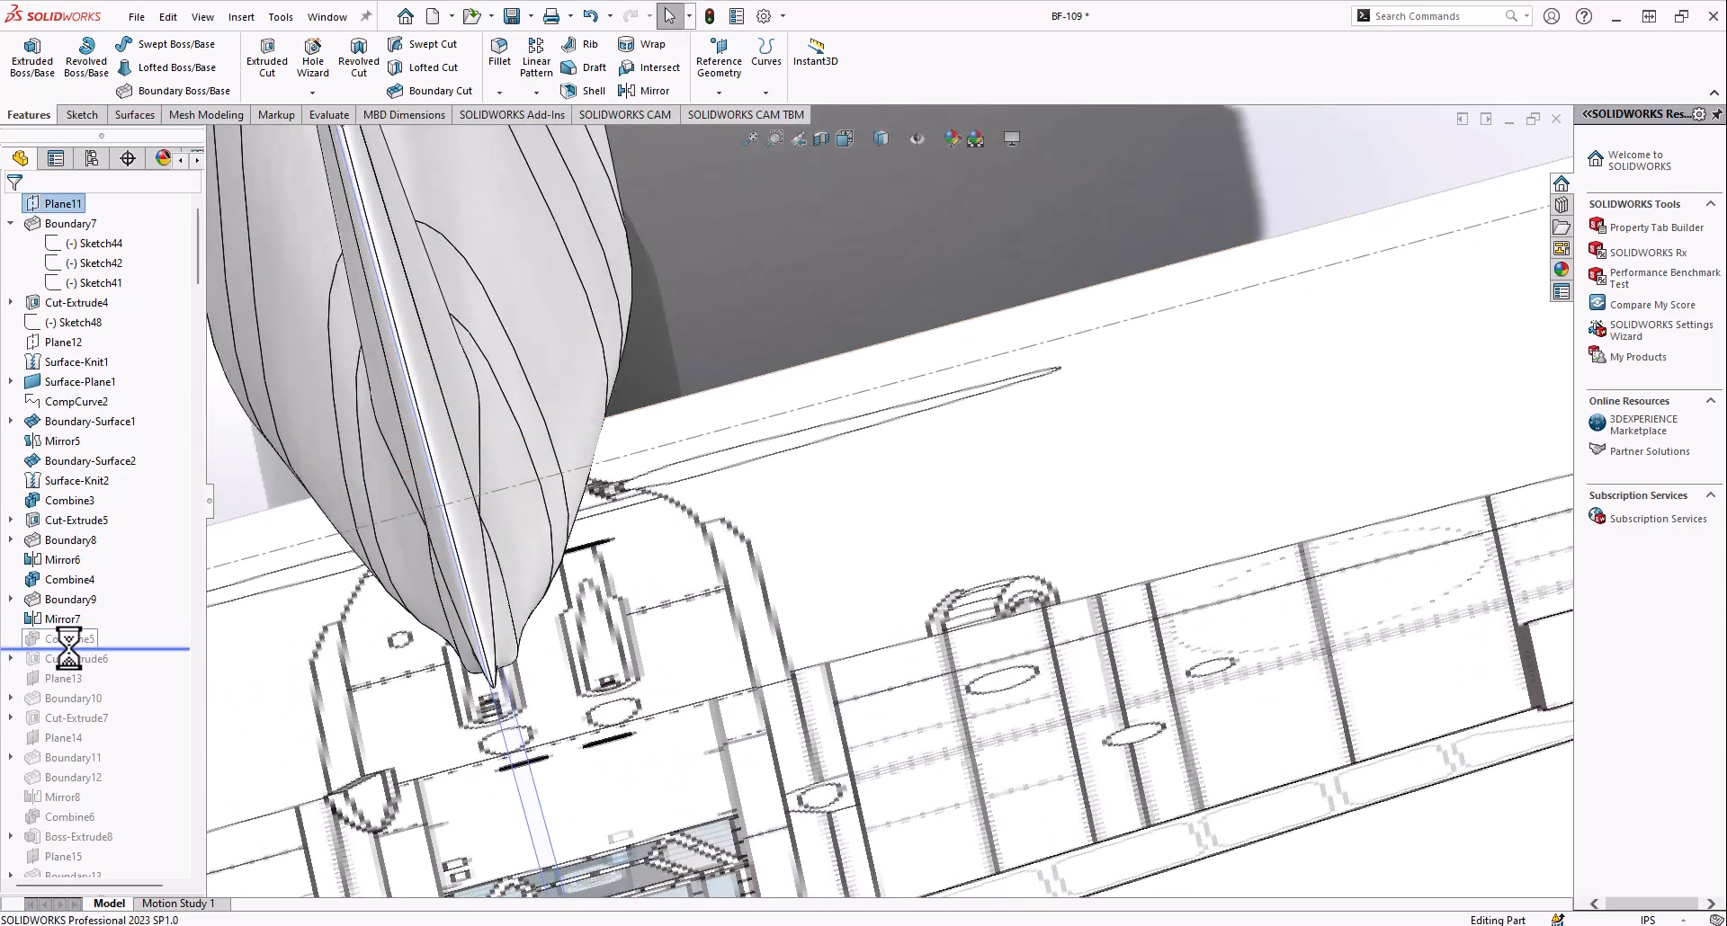
{"action": "scroll", "coordinate": [630, 515], "scroll_direction": "up", "scroll_amount": 10}
{"action": "middle_click_drag", "start_coordinate": [667, 453], "coordinate": [702, 568]}
{"action": "scroll", "coordinate": [702, 569], "scroll_direction": "up", "scroll_amount": 2}
{"action": "mouse_move", "coordinate": [461, 562]}
{"action": "middle_mouse_down"}
{"action": "mouse_move", "coordinate": [438, 537]}
{"action": "mouse_move", "coordinate": [471, 582]}
{"action": "middle_mouse_up"}
{"action": "scroll", "coordinate": [463, 576], "scroll_direction": "down", "scroll_amount": 2}
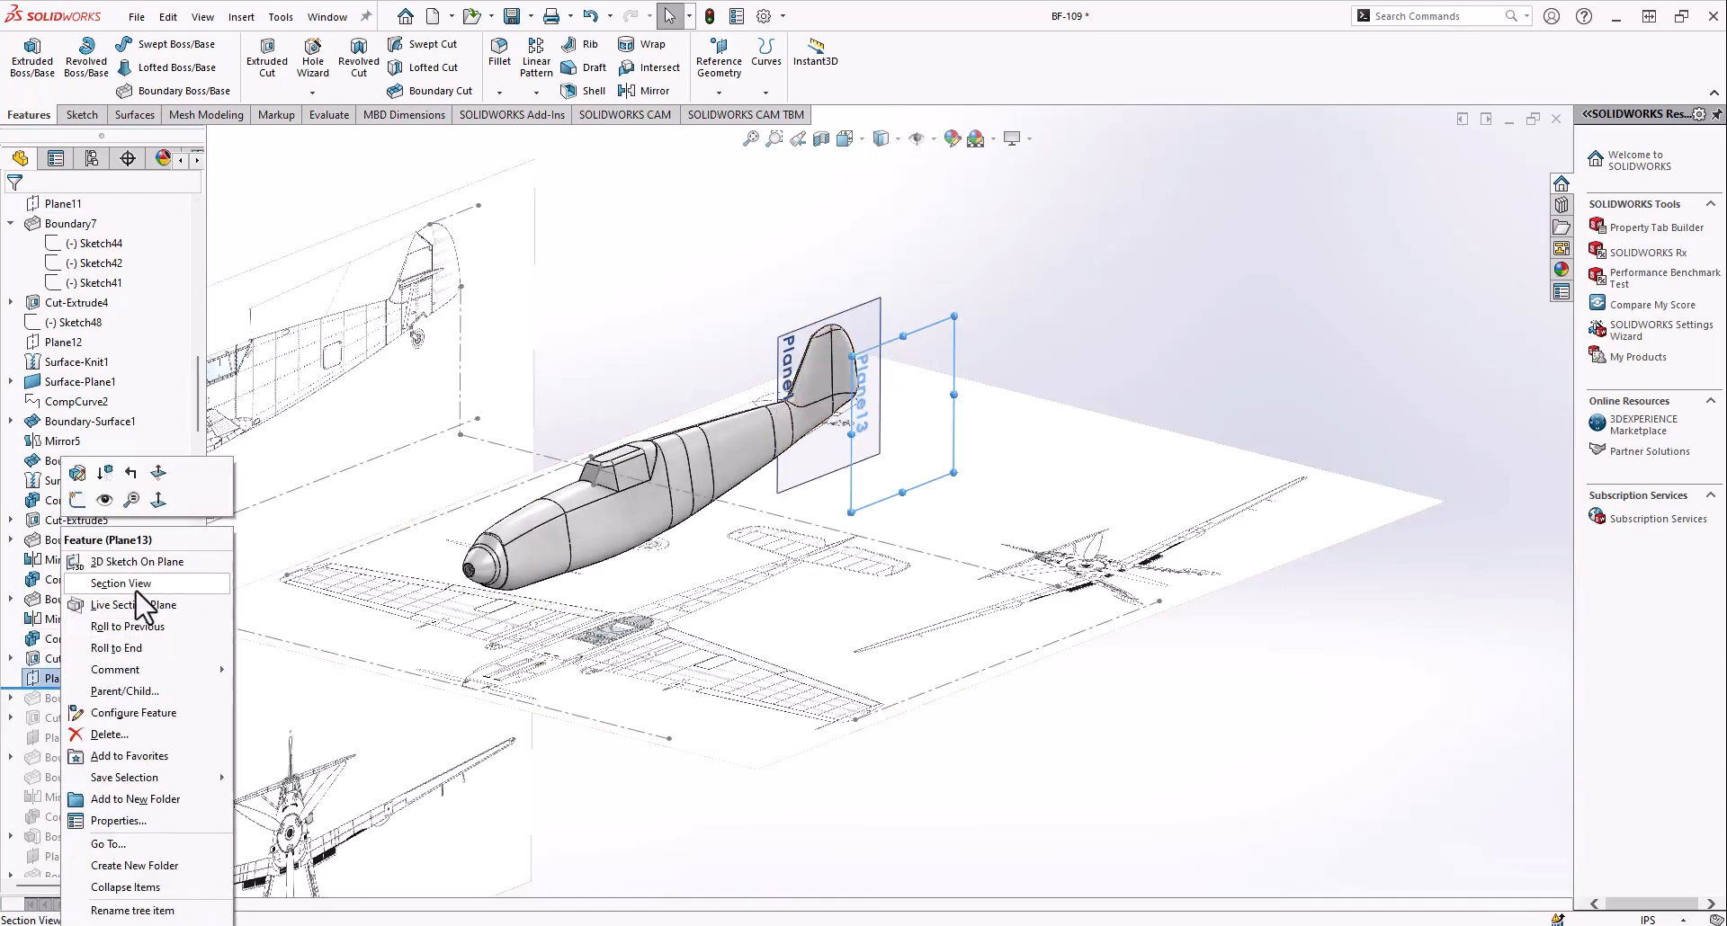
Show Plane13, roll the history forward to include Boundary10, and compare its Sketch59 profile with the top-view schematic
{"action": "mouse_move", "coordinate": [871, 439]}
{"action": "middle_mouse_down"}
{"action": "mouse_move", "coordinate": [823, 771]}
{"action": "mouse_move", "coordinate": [823, 711]}
{"action": "mouse_move", "coordinate": [847, 740]}
{"action": "mouse_move", "coordinate": [850, 721]}
{"action": "mouse_move", "coordinate": [832, 553]}
{"action": "mouse_move", "coordinate": [894, 394]}
{"action": "mouse_move", "coordinate": [946, 459]}
{"action": "mouse_move", "coordinate": [849, 399]}
{"action": "mouse_move", "coordinate": [827, 454]}
{"action": "middle_mouse_up"}
{"action": "scroll", "coordinate": [849, 400], "scroll_direction": "down", "scroll_amount": 4}
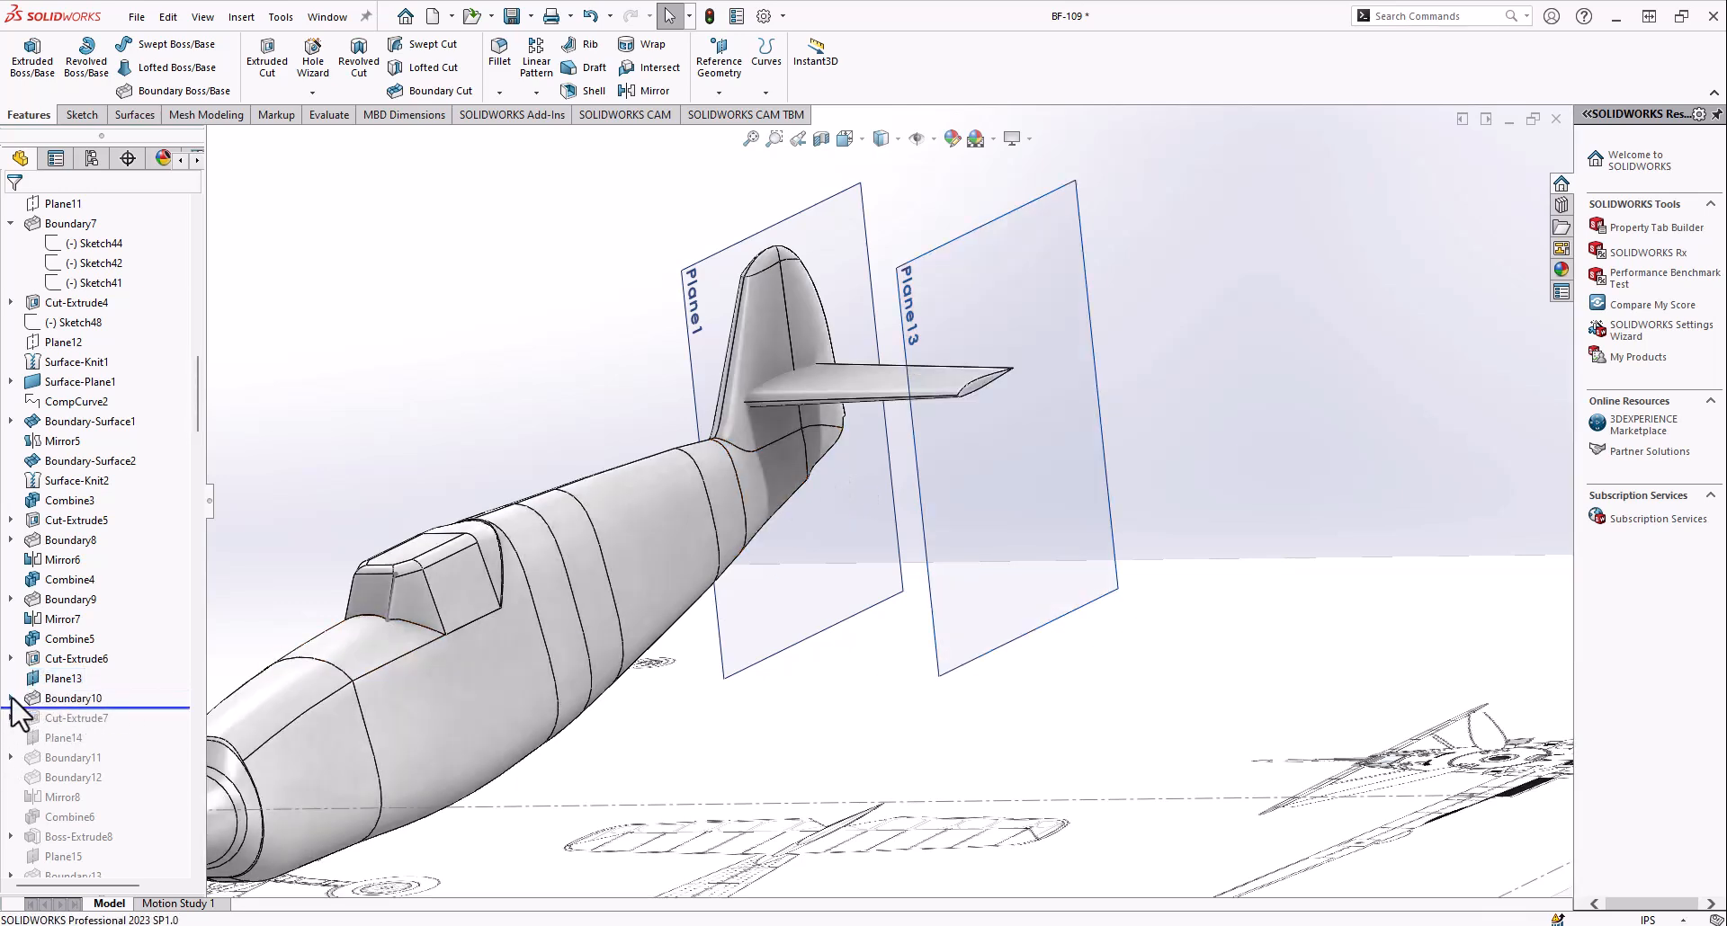
{"action": "scroll", "coordinate": [987, 413], "scroll_direction": "down", "scroll_amount": 5}
{"action": "mouse_move", "coordinate": [986, 413]}
{"action": "middle_mouse_down"}
{"action": "mouse_move", "coordinate": [840, 401]}
{"action": "mouse_move", "coordinate": [803, 426]}
{"action": "middle_mouse_up"}
{"action": "scroll", "coordinate": [876, 477], "scroll_direction": "up", "scroll_amount": 5}
{"action": "middle_click_drag", "start_coordinate": [876, 476], "coordinate": [964, 724]}
{"action": "scroll", "coordinate": [959, 516], "scroll_direction": "up", "scroll_amount": 4}
{"action": "scroll", "coordinate": [971, 739], "scroll_direction": "down", "scroll_amount": 3}
{"action": "scroll", "coordinate": [1032, 798], "scroll_direction": "down", "scroll_amount": 3}
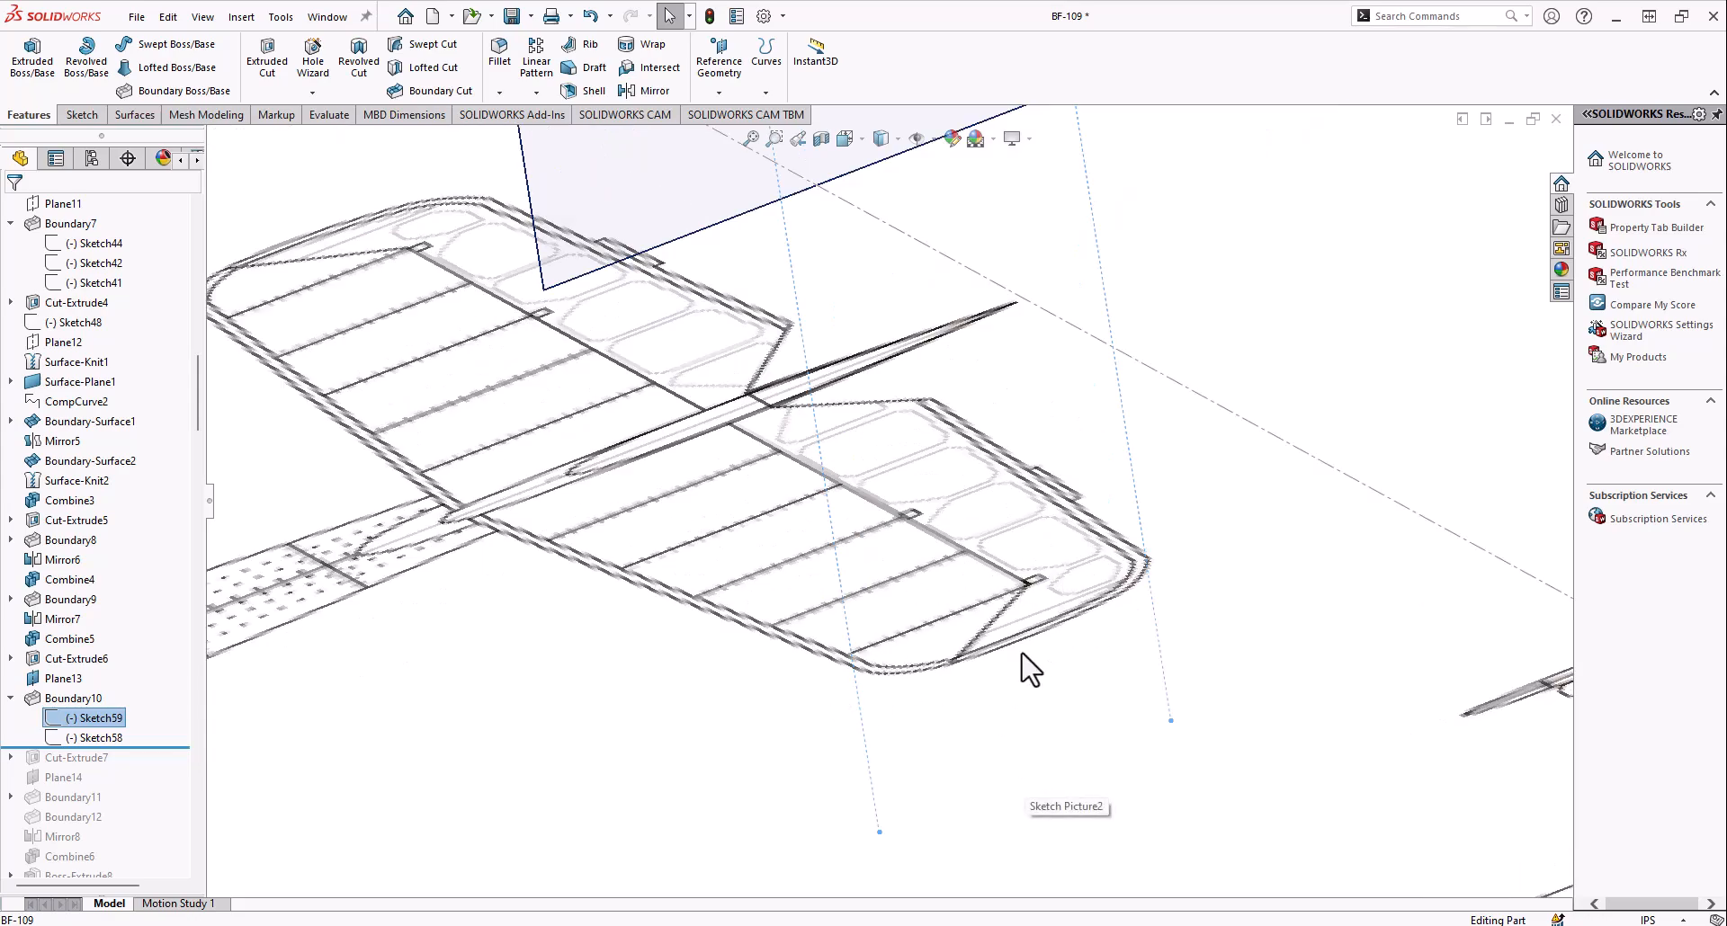
Examine the Sketch59 tip profile and the Sketch58 root profile of the horizontal stabilizer
{"action": "scroll", "coordinate": [953, 522], "scroll_direction": "up", "scroll_amount": 8}
{"action": "middle_click_drag", "start_coordinate": [946, 517], "coordinate": [798, 427]}
{"action": "scroll", "coordinate": [853, 393], "scroll_direction": "down", "scroll_amount": 6}
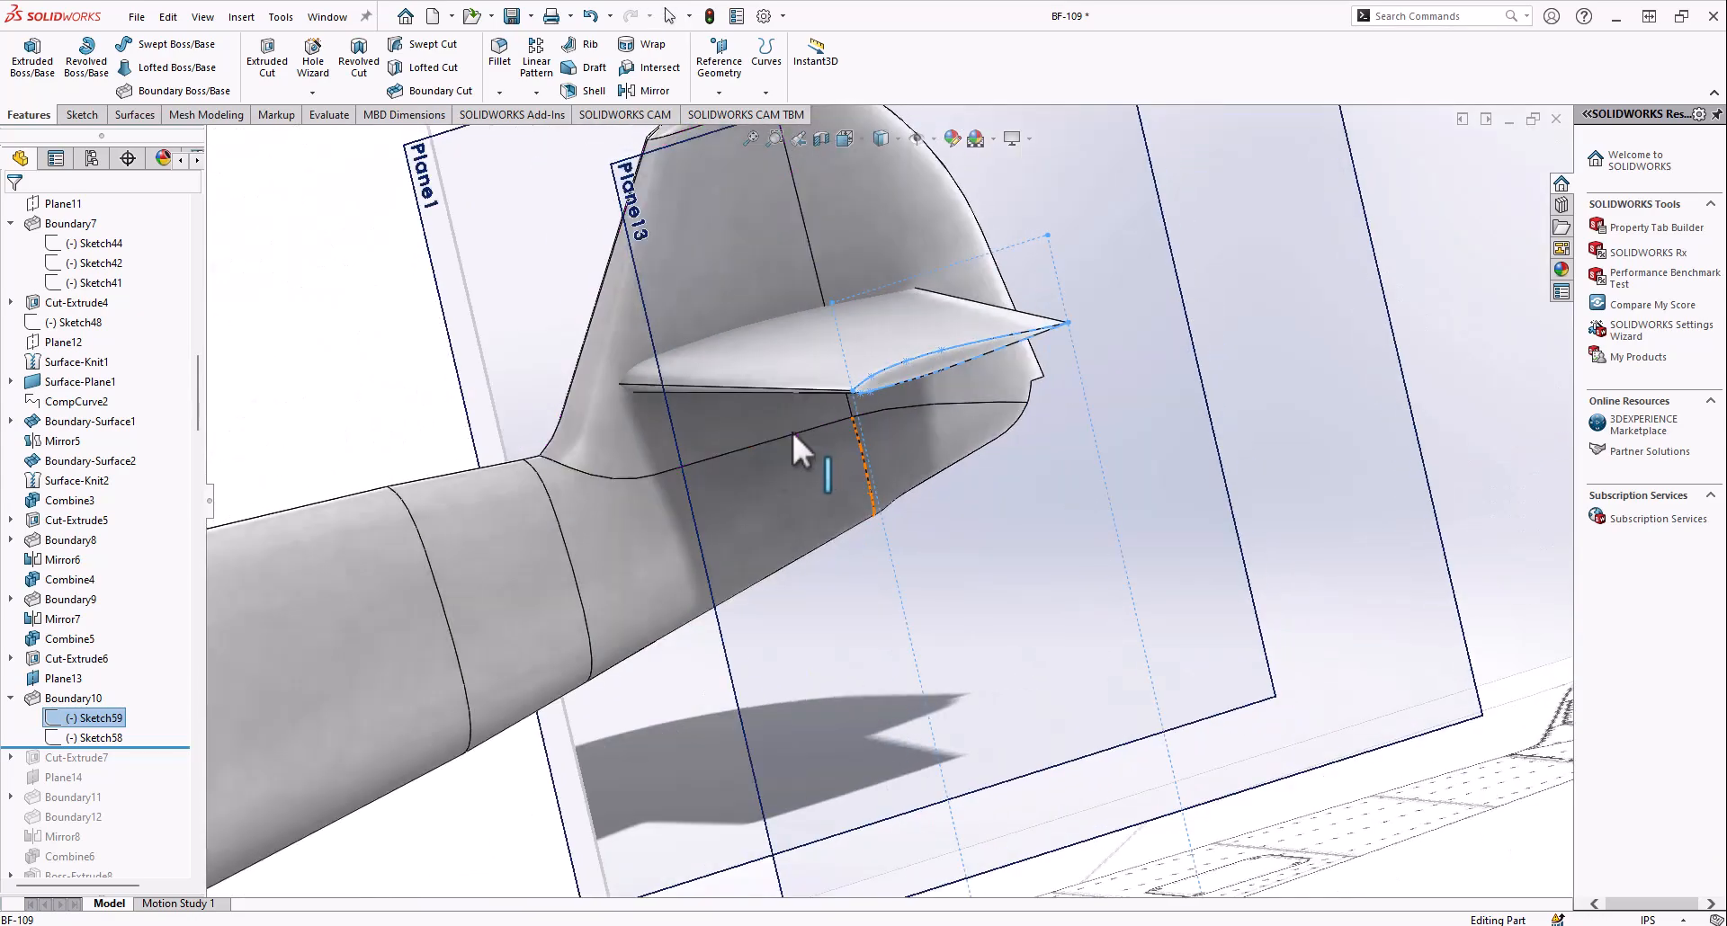
{"action": "middle_click_drag", "start_coordinate": [595, 406], "coordinate": [986, 578]}
{"action": "scroll", "coordinate": [782, 450], "scroll_direction": "up", "scroll_amount": 2}
{"action": "scroll", "coordinate": [915, 493], "scroll_direction": "down", "scroll_amount": 2}
{"action": "scroll", "coordinate": [800, 540], "scroll_direction": "up", "scroll_amount": 5}
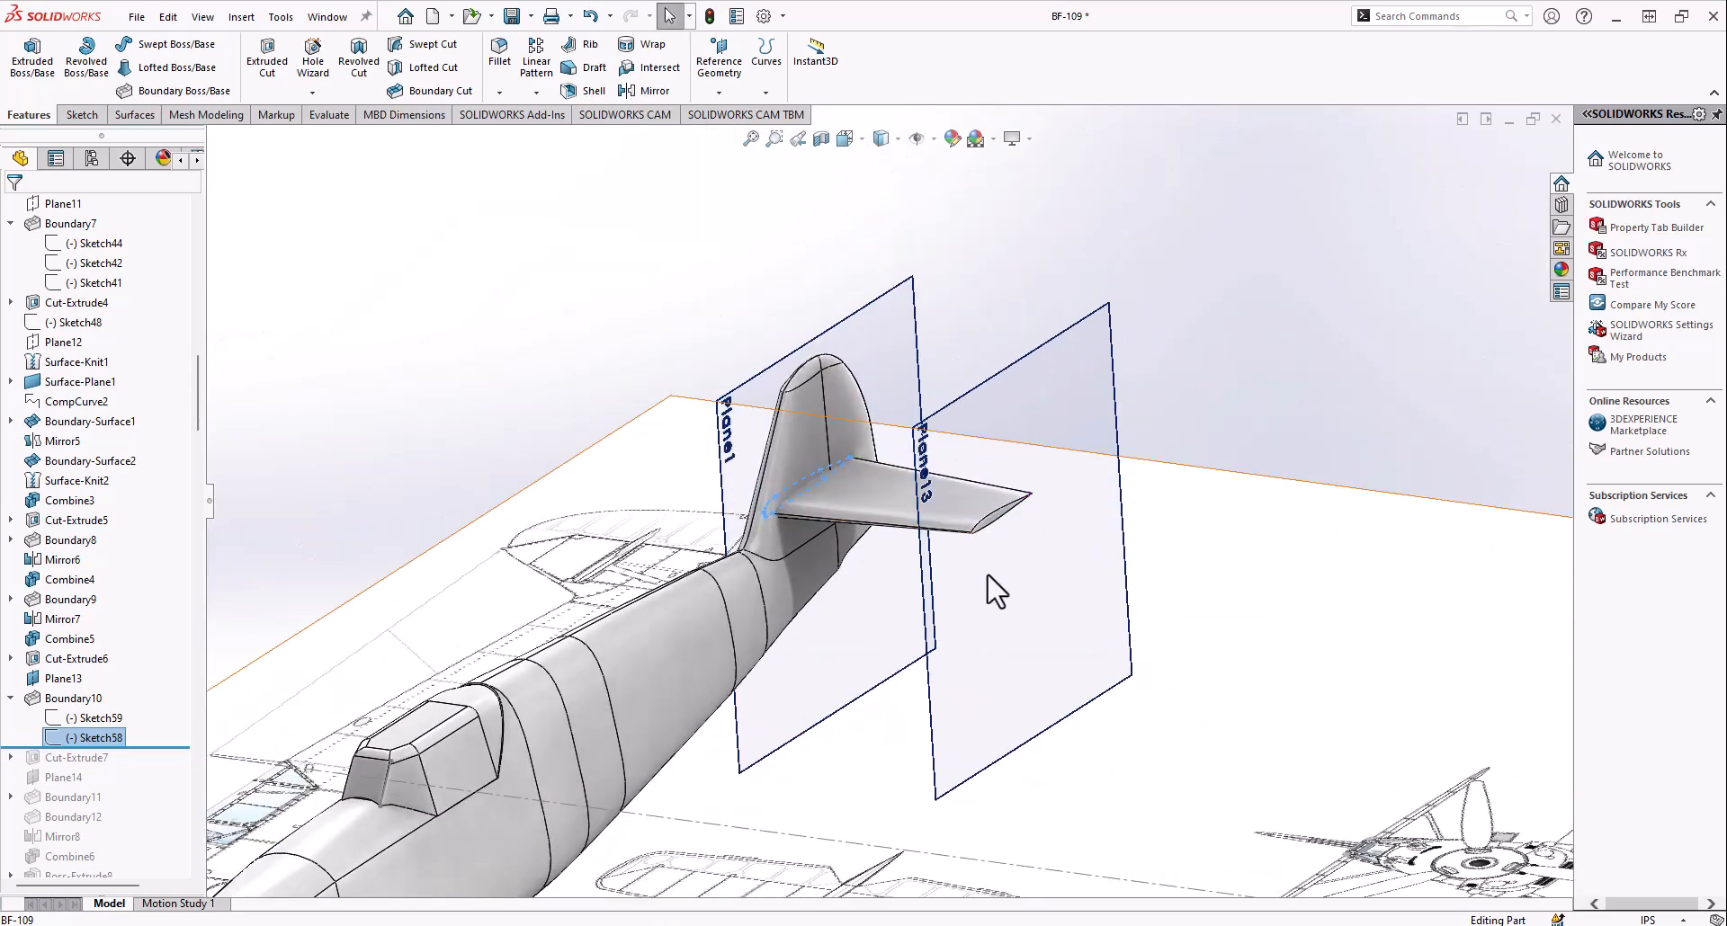
Inspect the stabilizer's root at the vertical fin and roll the history forward to include Cut-Extrude7
{"action": "scroll", "coordinate": [755, 620], "scroll_direction": "down", "scroll_amount": 3}
{"action": "scroll", "coordinate": [1129, 424], "scroll_direction": "down", "scroll_amount": 1}
{"action": "middle_click", "coordinate": [854, 431]}
{"action": "middle_click_drag", "start_coordinate": [854, 431], "coordinate": [816, 400]}
{"action": "scroll", "coordinate": [736, 445], "scroll_direction": "down", "scroll_amount": 5}
{"action": "middle_click_drag", "start_coordinate": [736, 445], "coordinate": [1091, 590]}
{"action": "scroll", "coordinate": [762, 446], "scroll_direction": "up", "scroll_amount": 5}
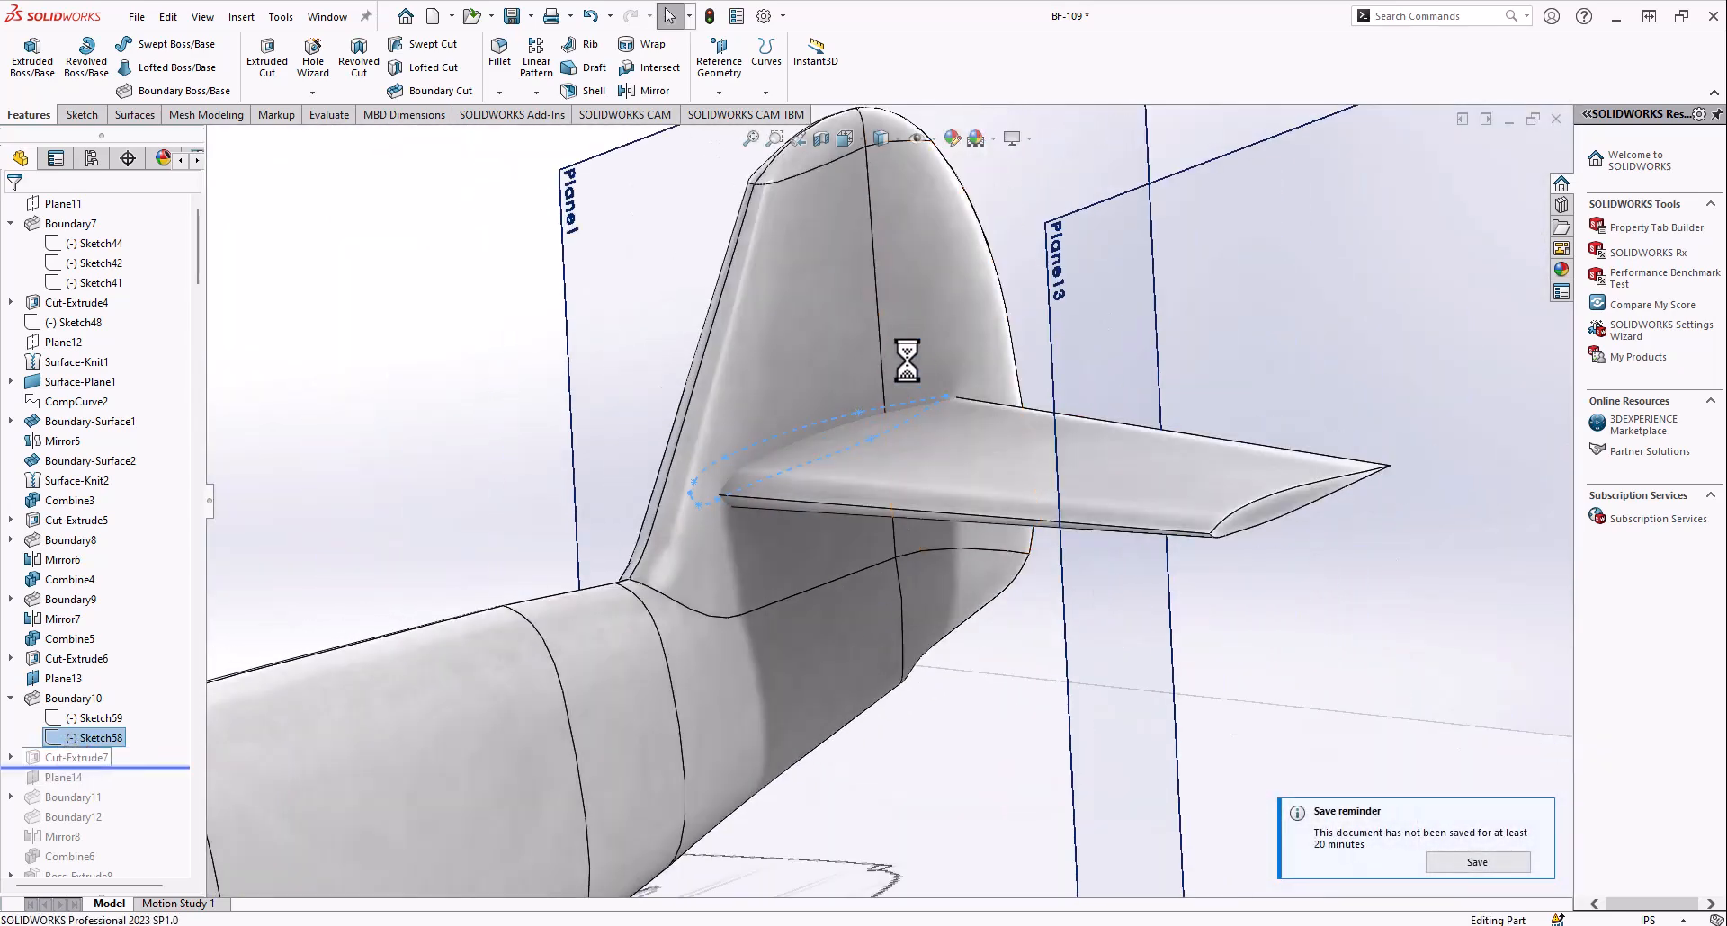
Compare the Cut-Extrude7 trim of the horizontal stabilizer with the top-view schematic and examine its shape beside the fin
{"action": "scroll", "coordinate": [925, 686], "scroll_direction": "up", "scroll_amount": 5}
{"action": "middle_click_drag", "start_coordinate": [914, 348], "coordinate": [968, 486]}
{"action": "scroll", "coordinate": [966, 482], "scroll_direction": "down", "scroll_amount": 6}
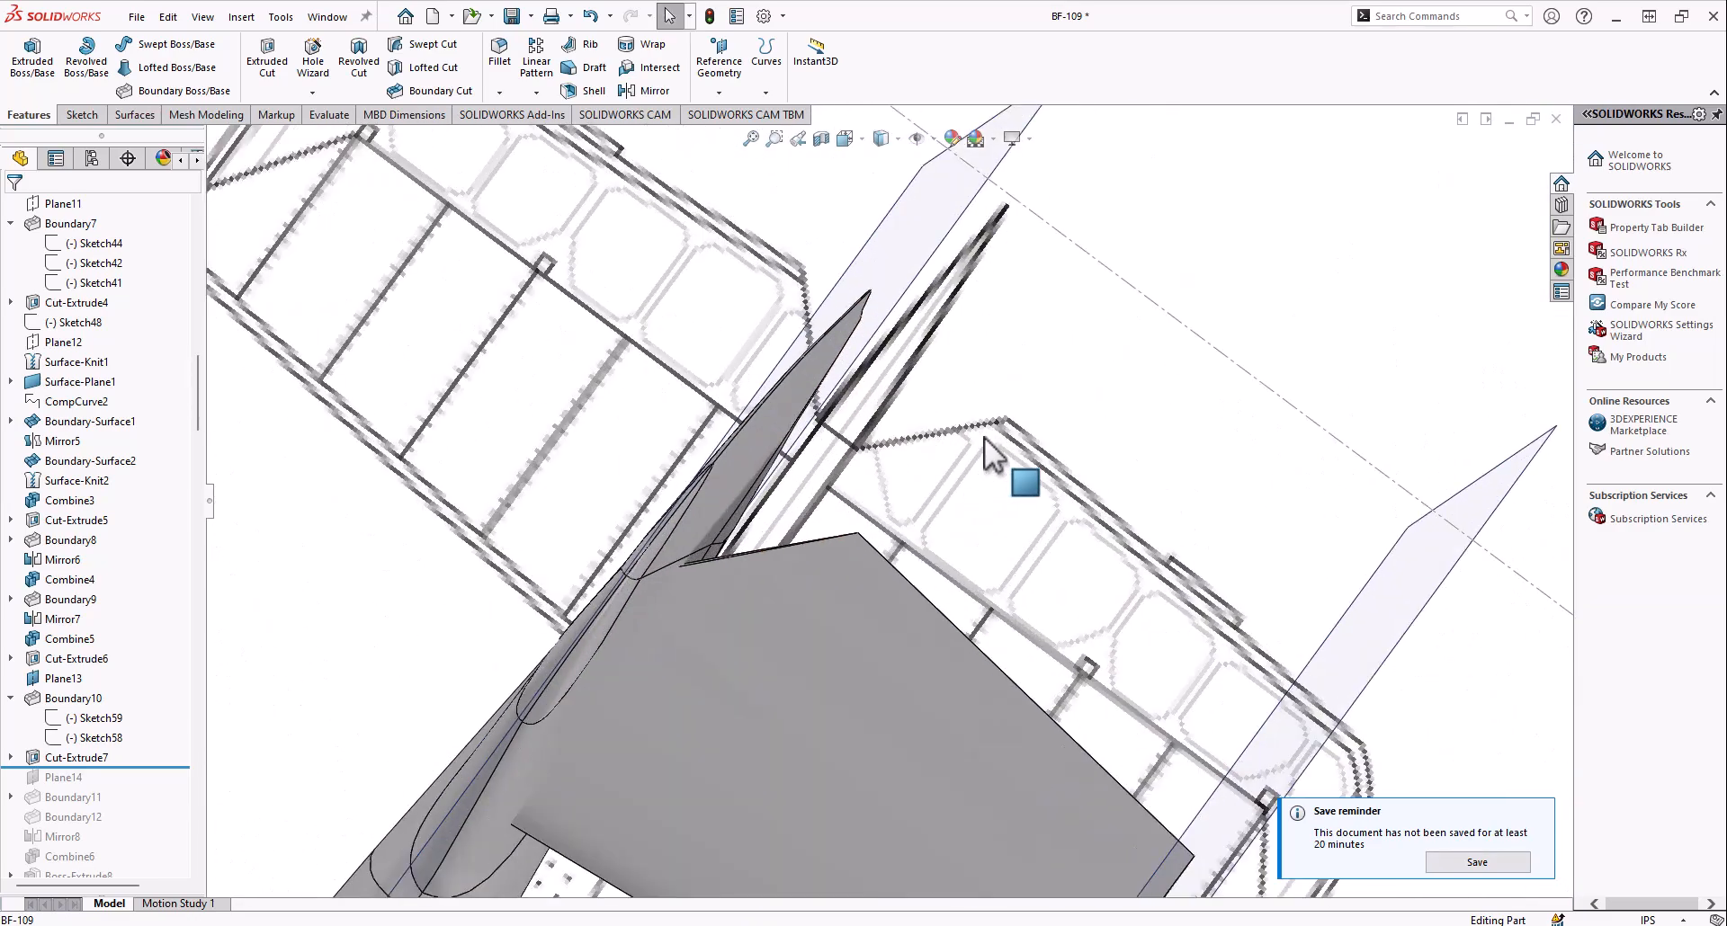
{"action": "middle_click_drag", "start_coordinate": [844, 486], "coordinate": [738, 428]}
{"action": "scroll", "coordinate": [737, 428], "scroll_direction": "up", "scroll_amount": 4}
{"action": "middle_click_drag", "start_coordinate": [729, 640], "coordinate": [769, 571]}
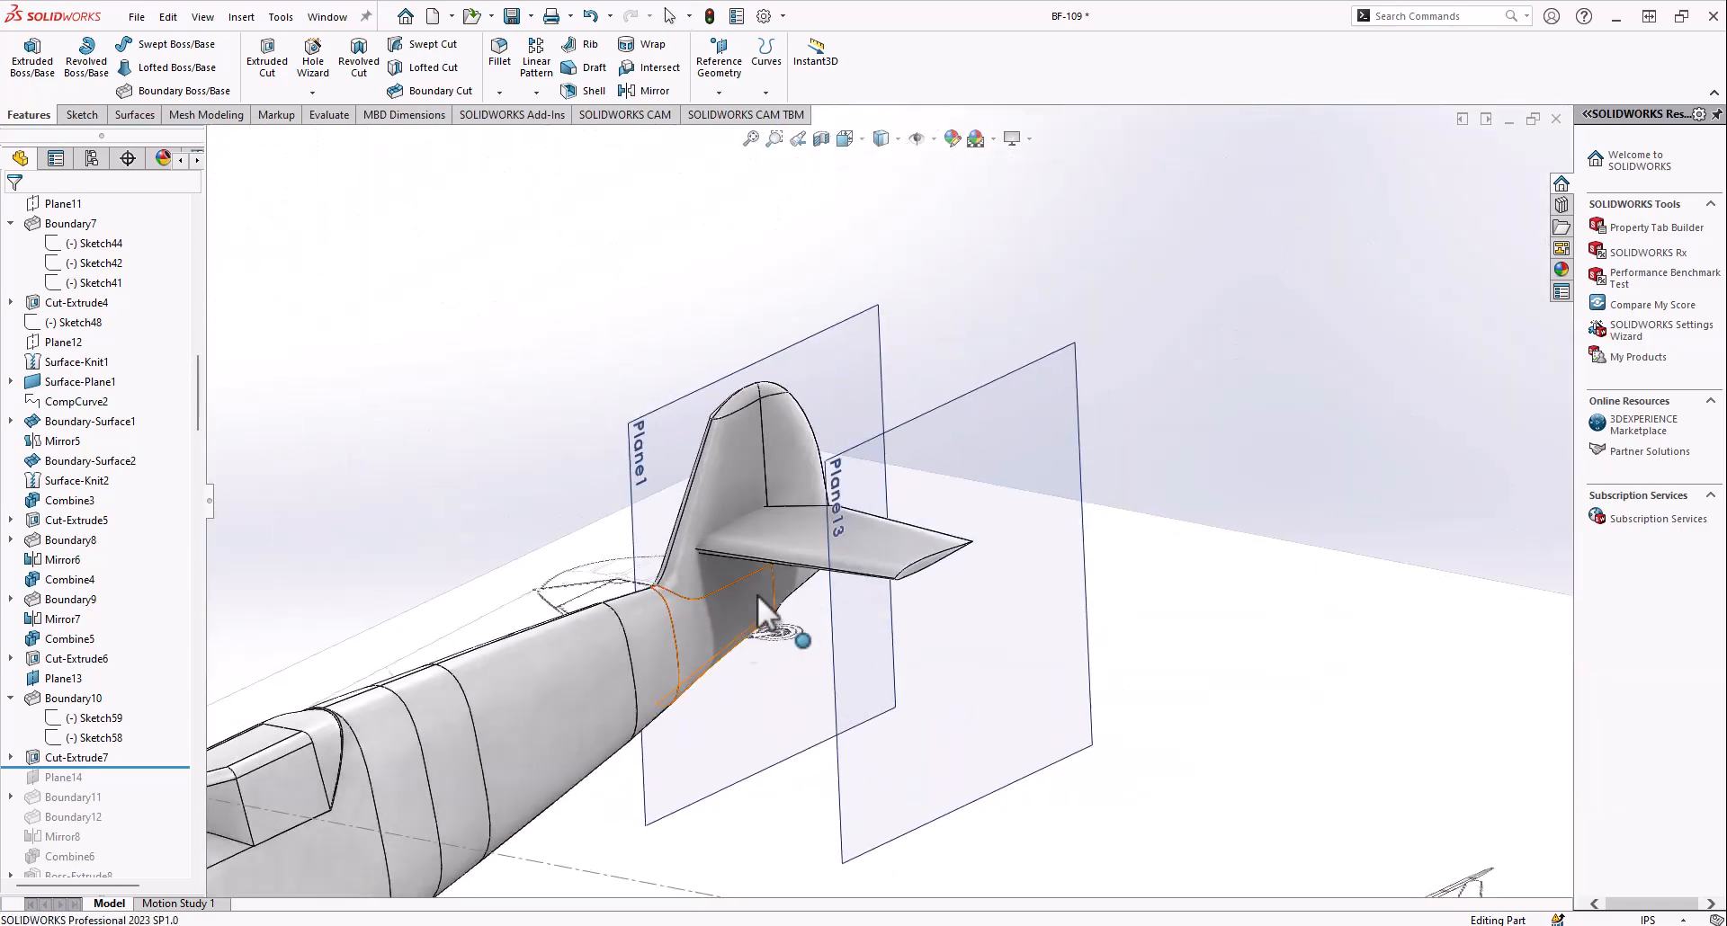
{"action": "scroll", "coordinate": [783, 539], "scroll_direction": "down", "scroll_amount": 4}
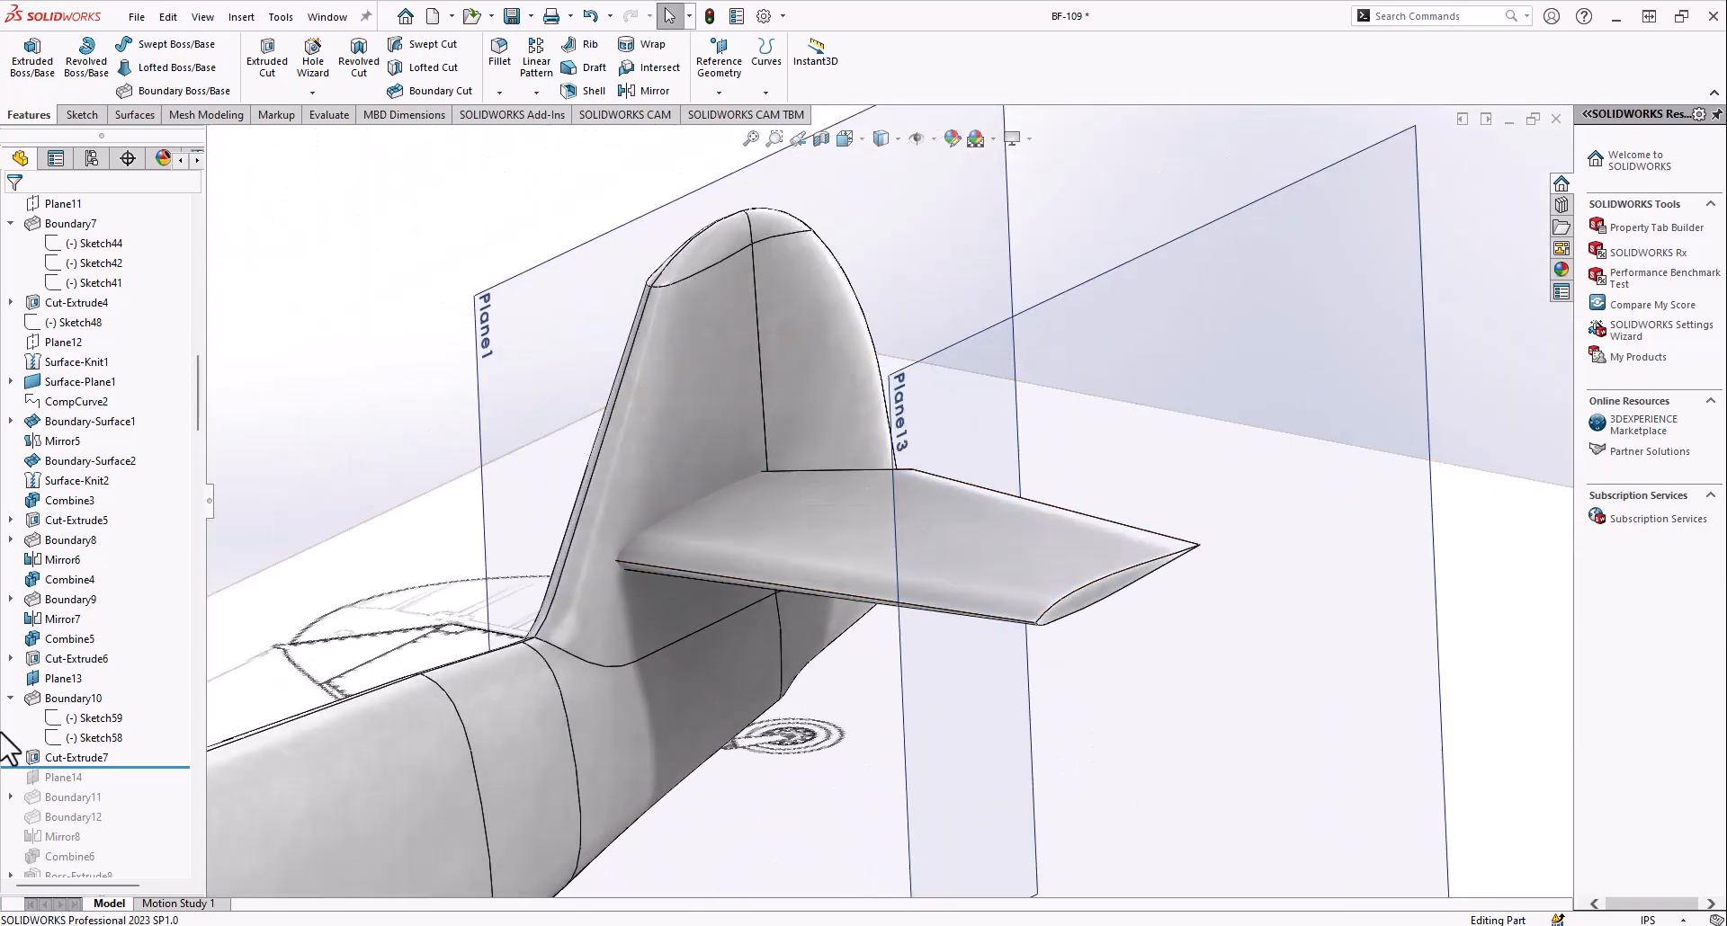
Roll the history forward to include Plane14 and examine the plane's placement relative to the whole aircraft
{"action": "left_click", "coordinate": [54, 778]}
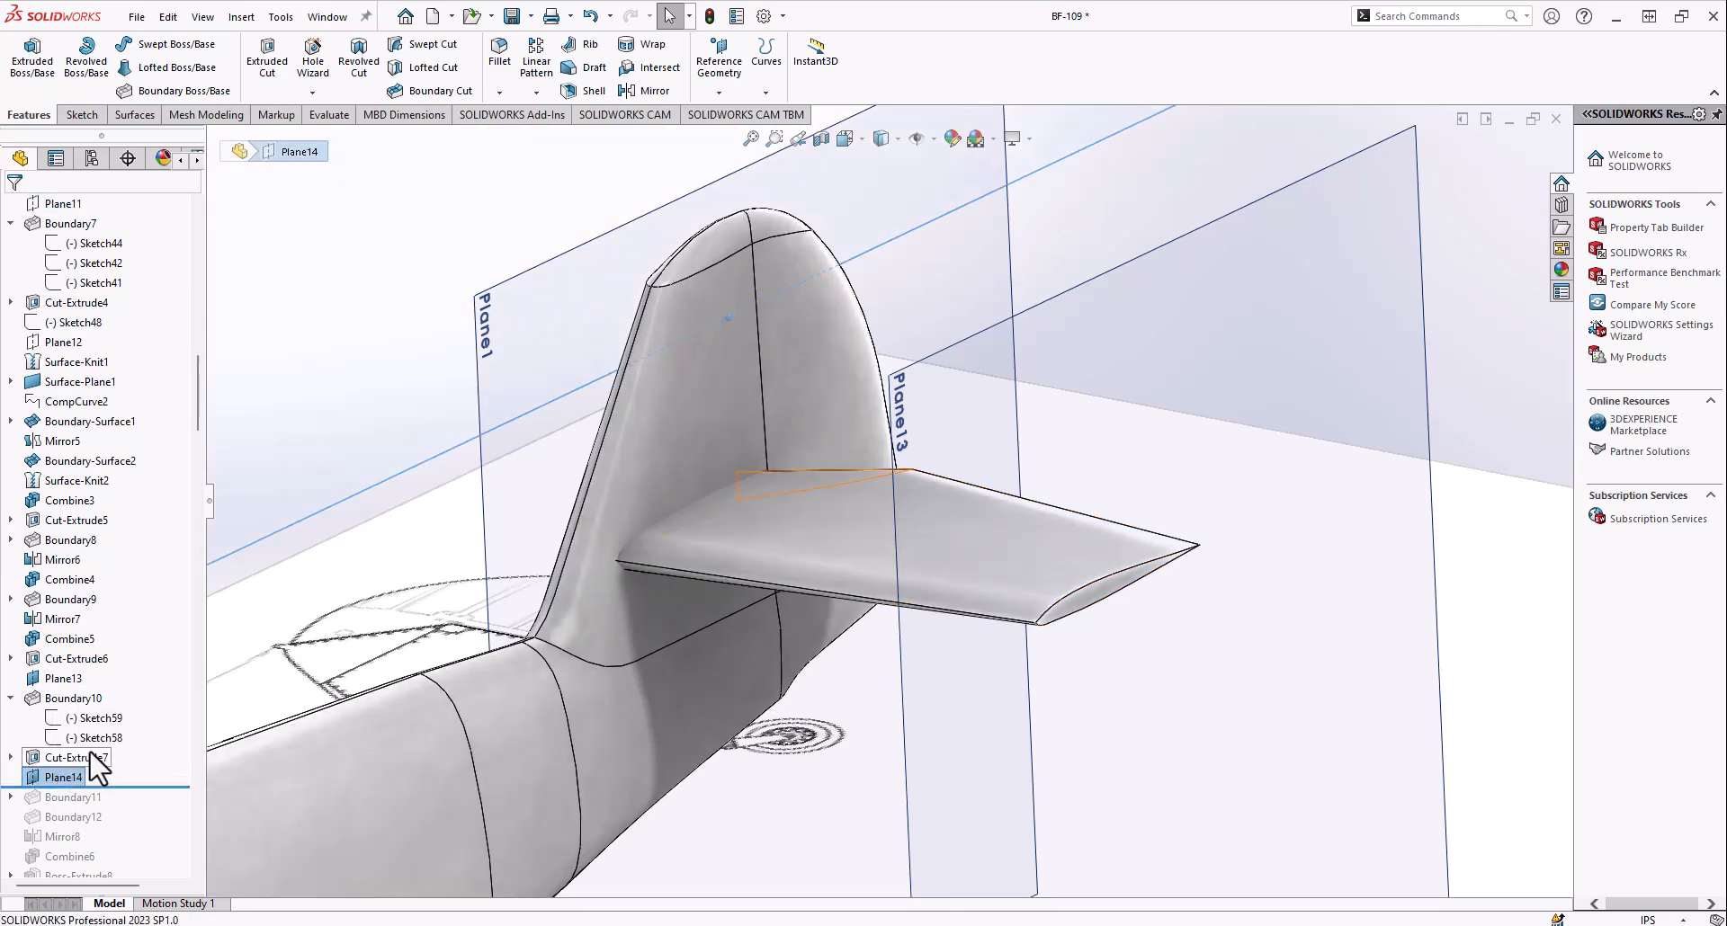
{"action": "scroll", "coordinate": [581, 716], "scroll_direction": "up", "scroll_amount": 3}
{"action": "middle_click_drag", "start_coordinate": [581, 716], "coordinate": [636, 613]}
{"action": "scroll", "coordinate": [730, 574], "scroll_direction": "up", "scroll_amount": 5}
{"action": "middle_click_drag", "start_coordinate": [730, 575], "coordinate": [681, 578]}
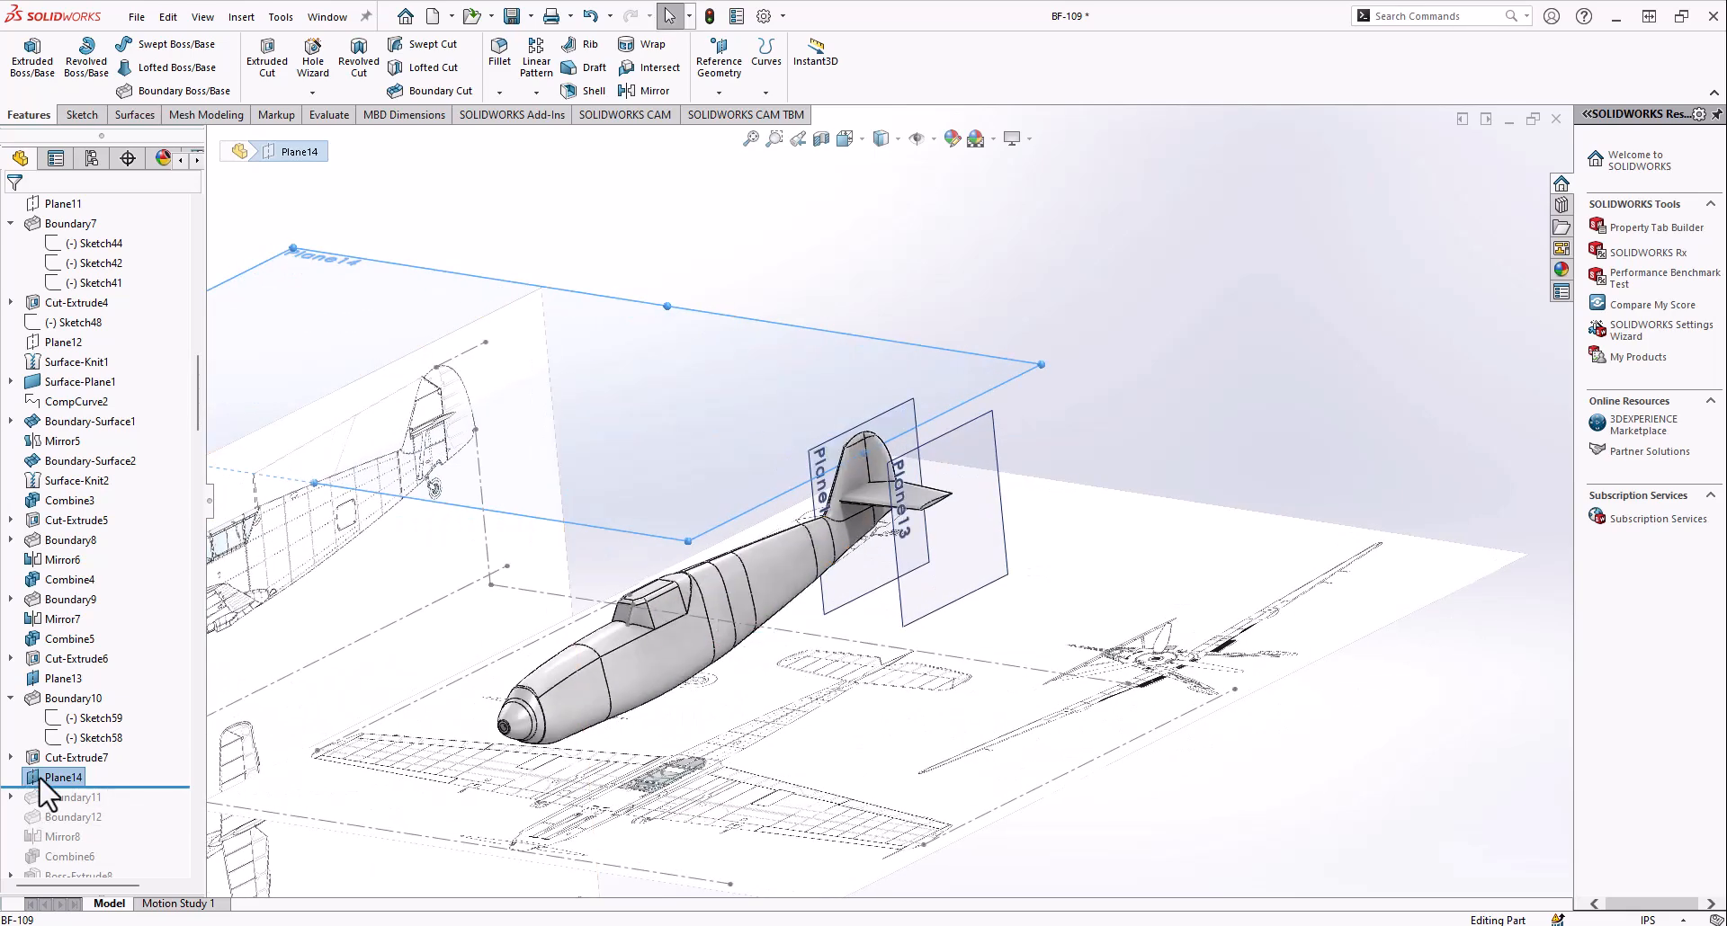
Review the Plane14 definition with its two coincident vertices and perpendicular face at the stabilizer tip, and close it
{"action": "right_click", "coordinate": [37, 779]}
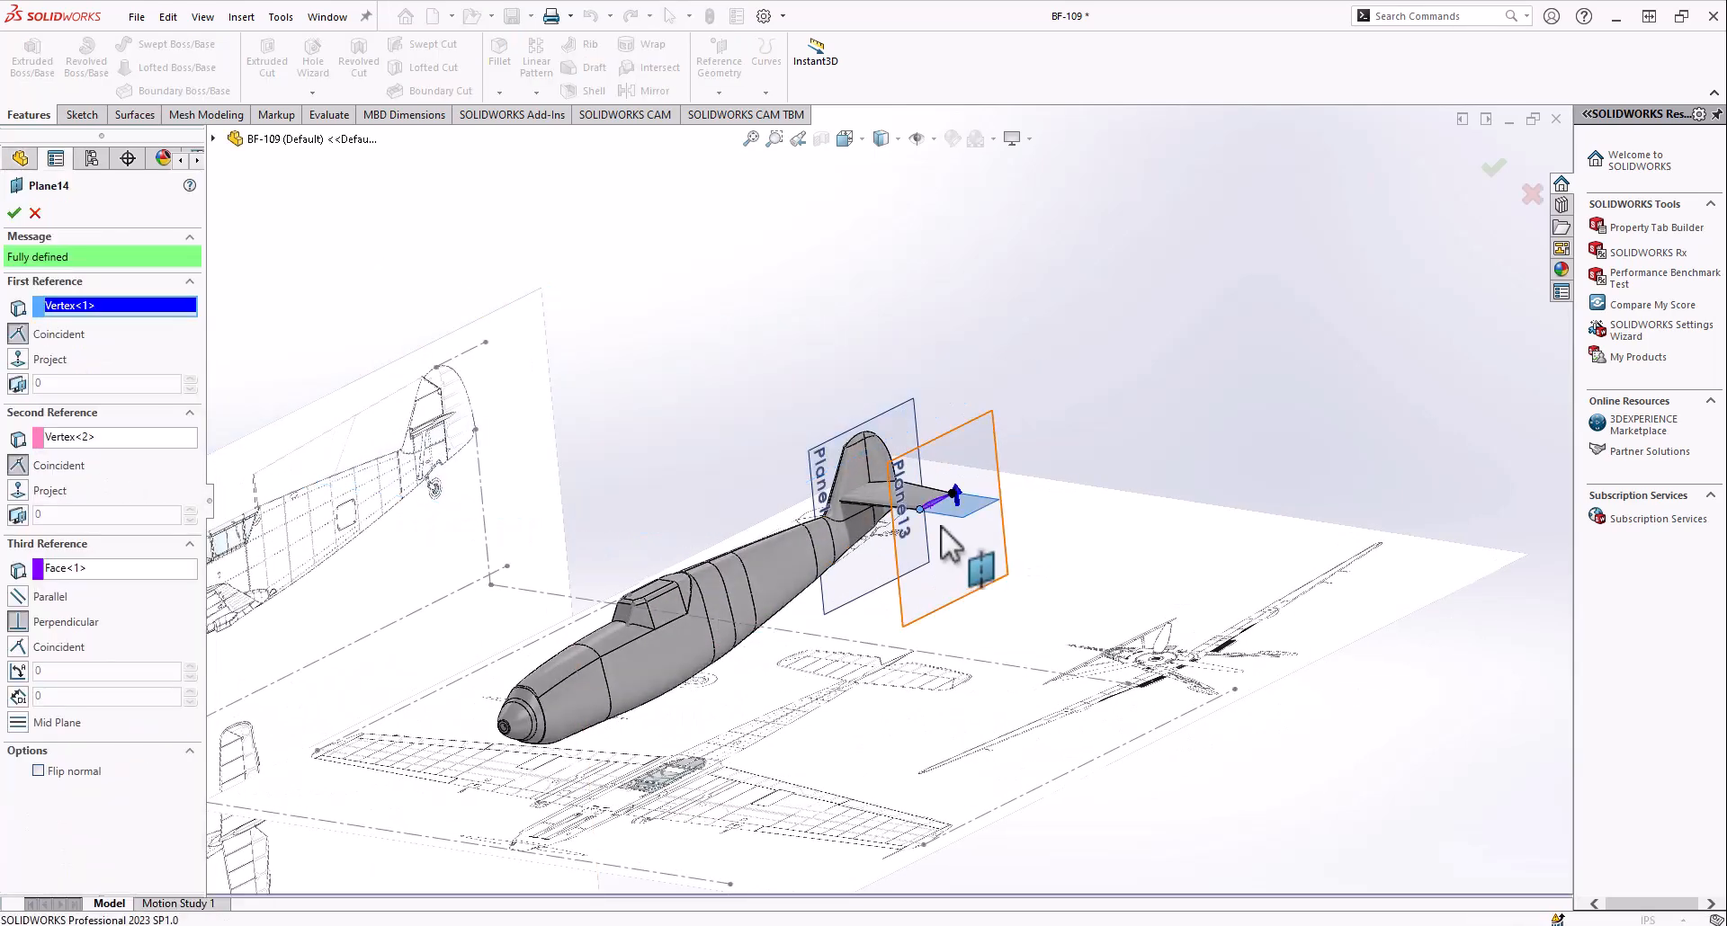
{"action": "scroll", "coordinate": [946, 499], "scroll_direction": "down", "scroll_amount": 7}
{"action": "scroll", "coordinate": [863, 475], "scroll_direction": "down", "scroll_amount": 3}
{"action": "middle_click_drag", "start_coordinate": [705, 532], "coordinate": [738, 511]}
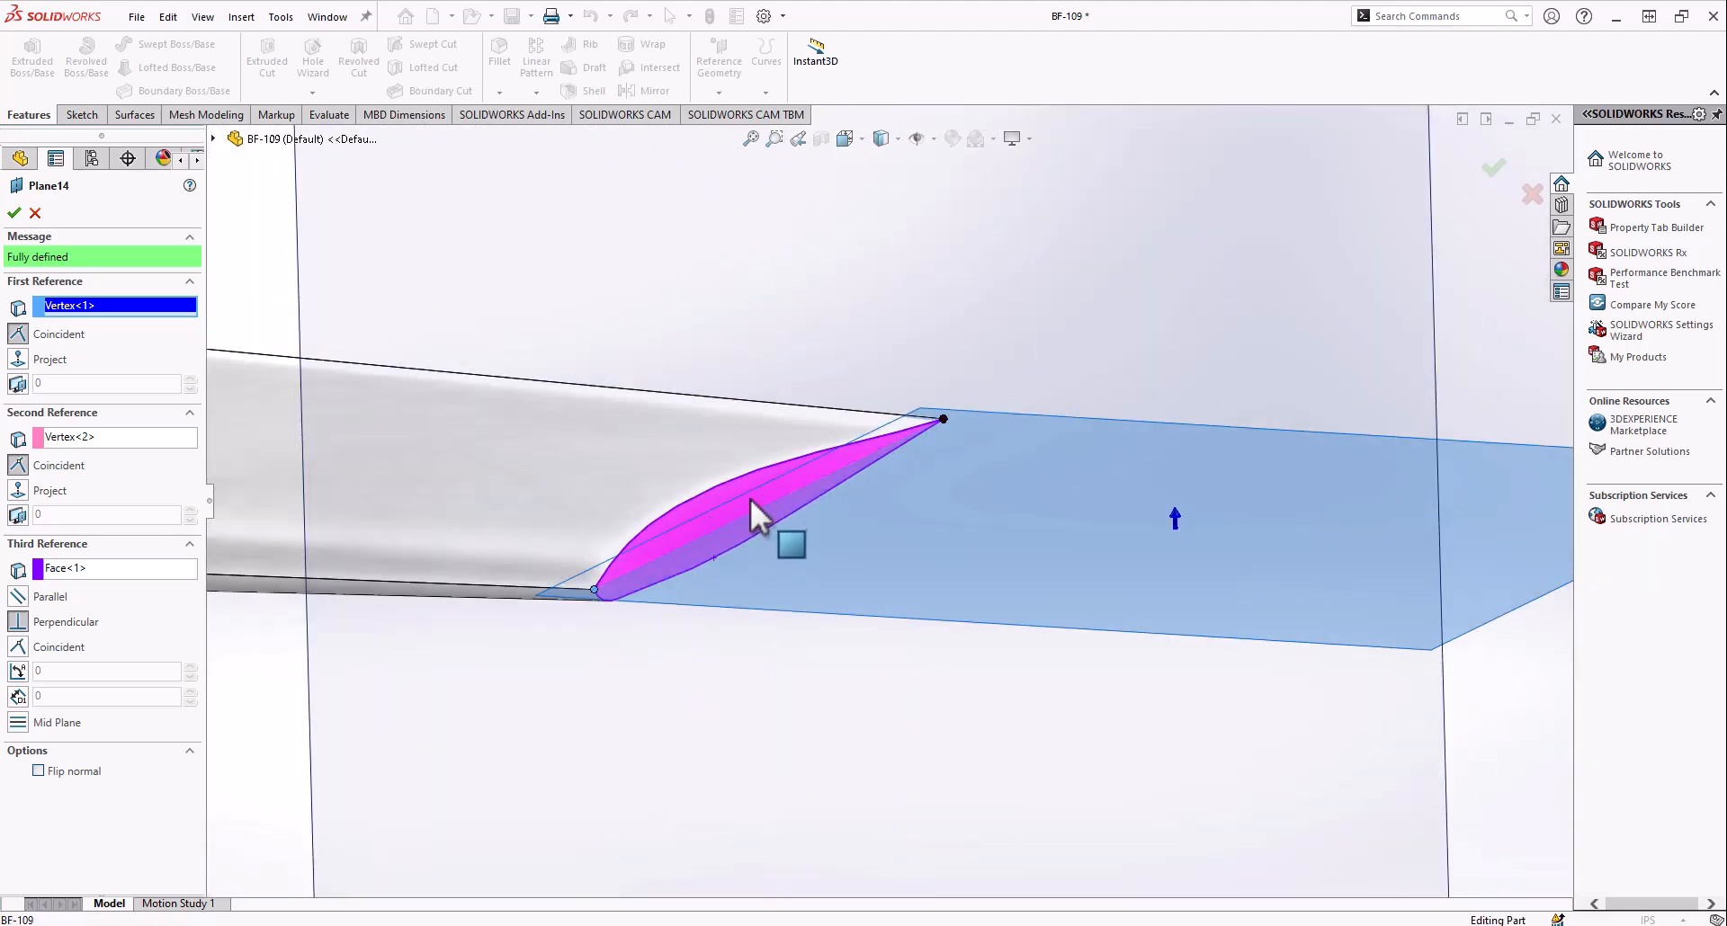
{"action": "scroll", "coordinate": [806, 523], "scroll_direction": "up", "scroll_amount": 8}
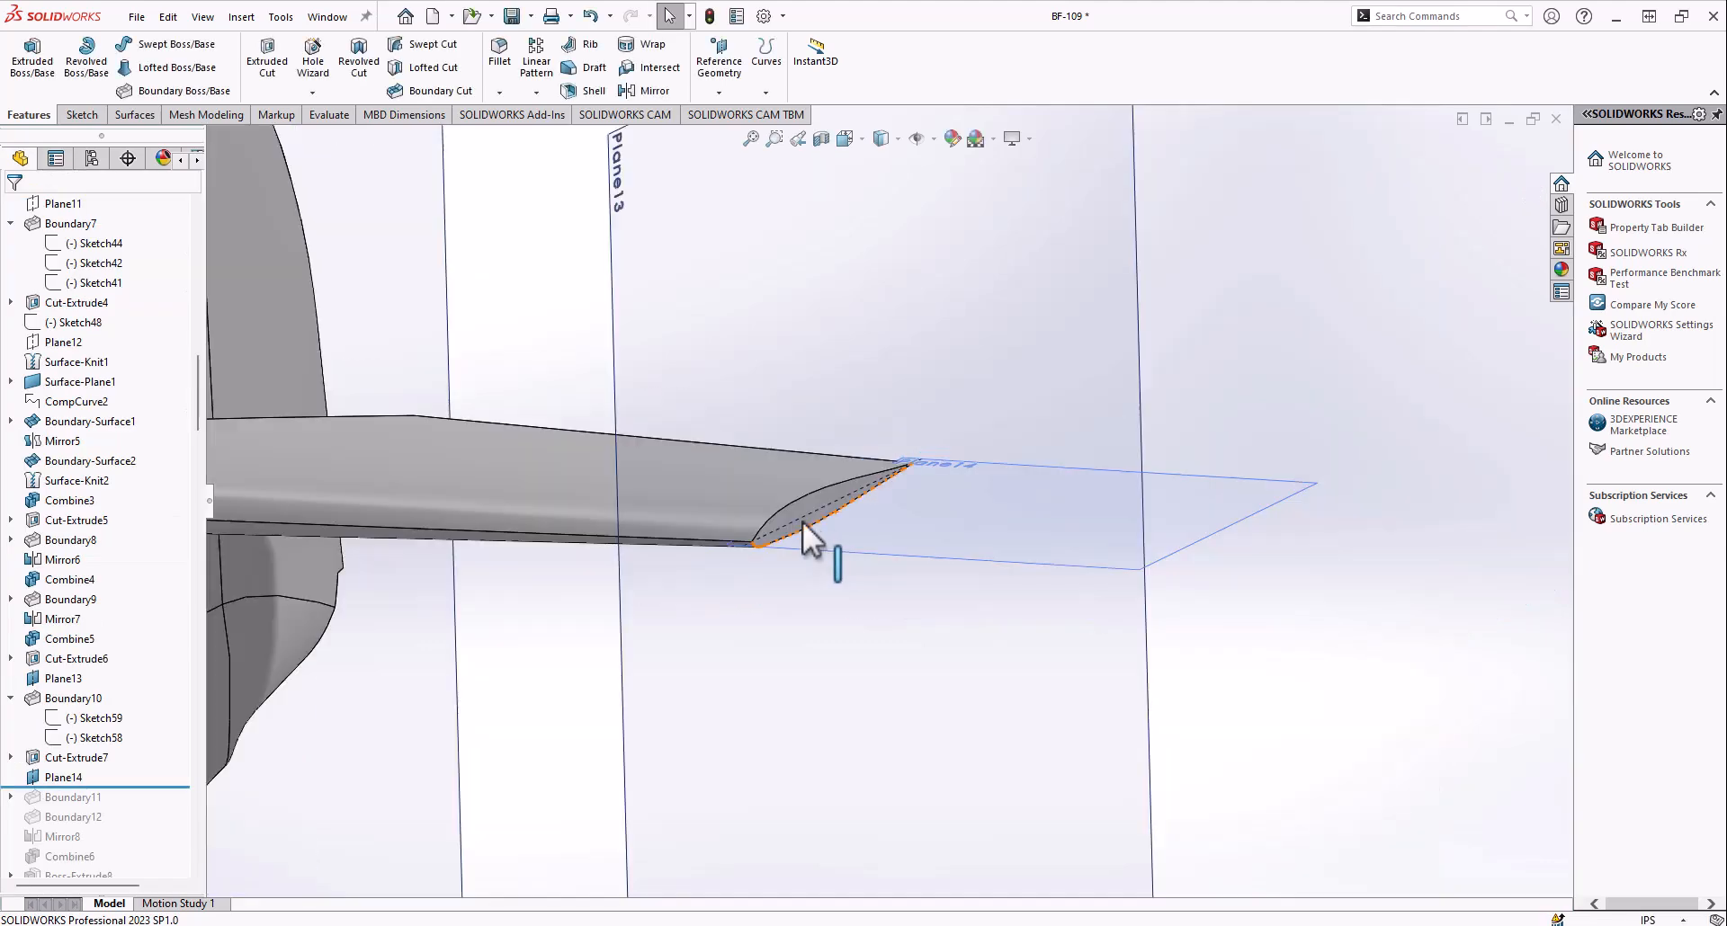
Roll the history forward through Boundary11 and Boundary12, and examine the rounded tip of the horizontal stabilizer
{"action": "scroll", "coordinate": [553, 336], "scroll_direction": "down", "scroll_amount": 3}
{"action": "scroll", "coordinate": [123, 793], "scroll_direction": "down", "scroll_amount": 4}
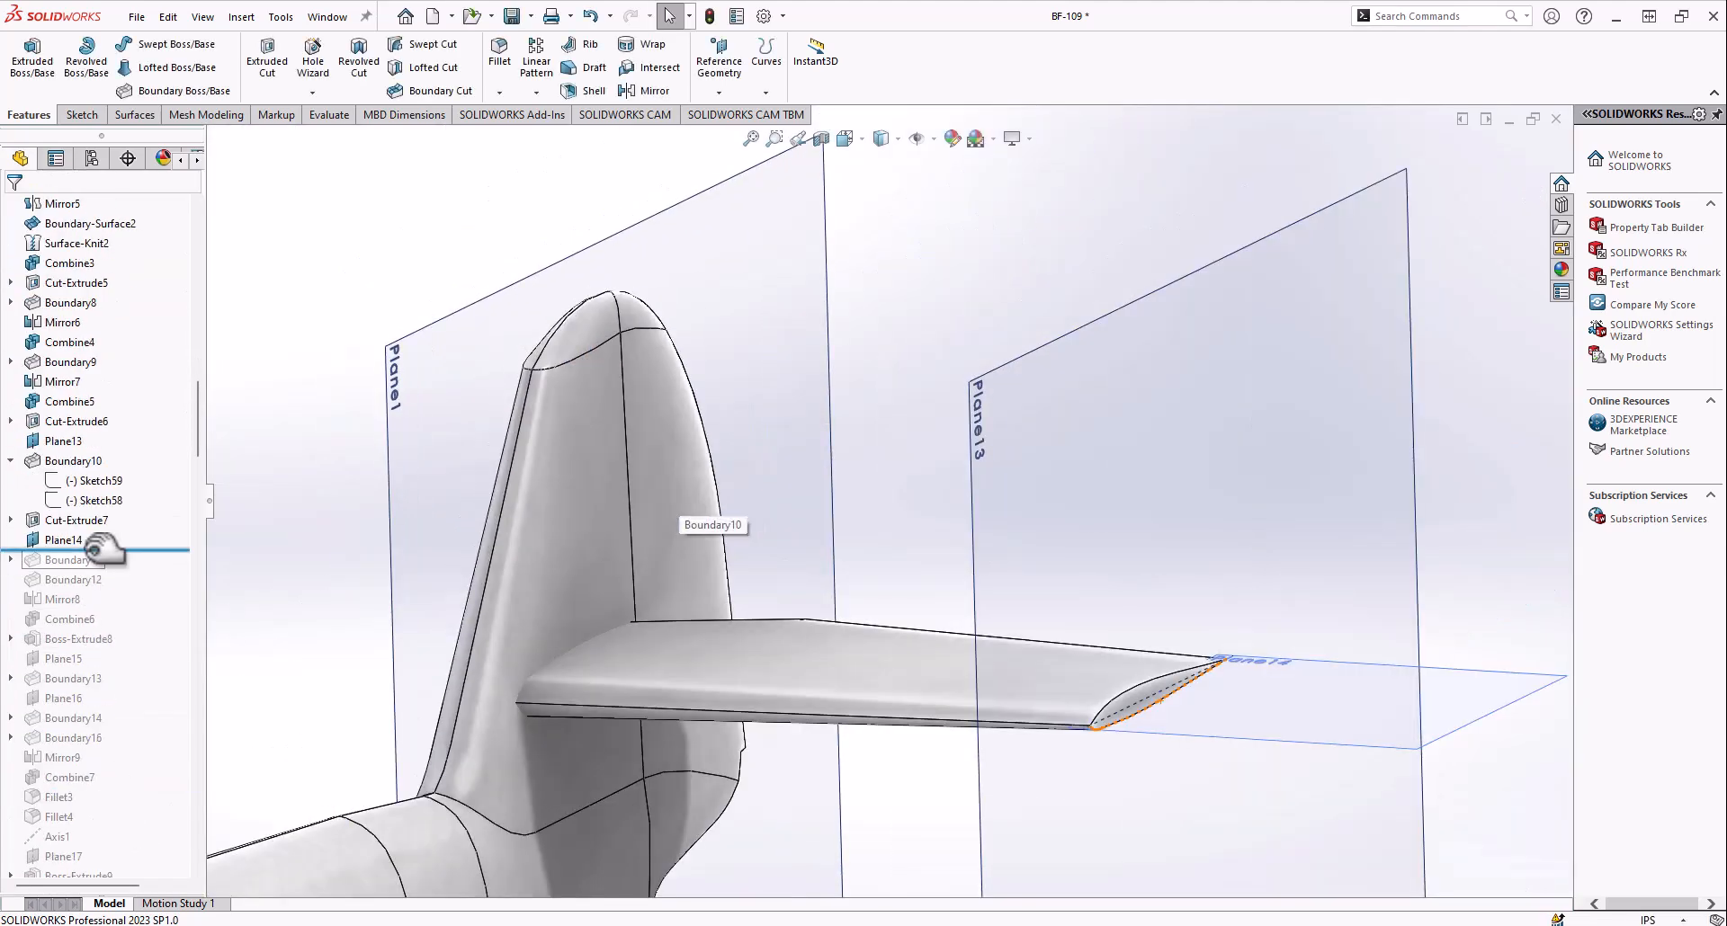
{"action": "left_click_drag", "start_coordinate": [108, 573], "coordinate": [108, 572]}
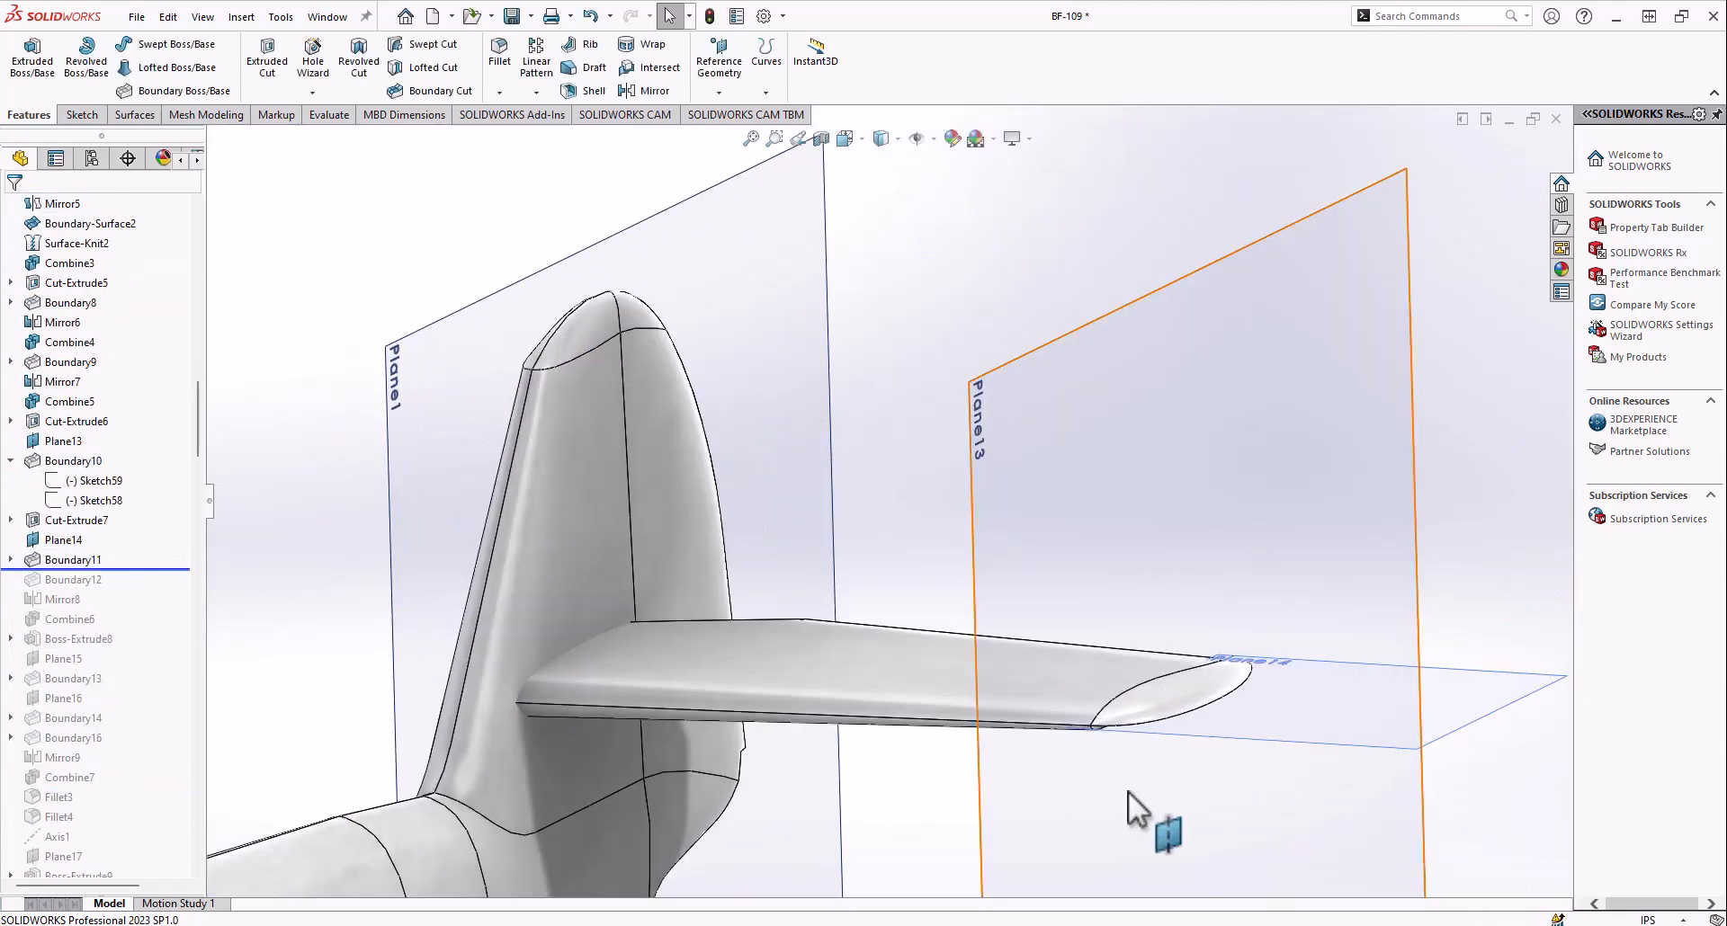
{"action": "middle_click_drag", "start_coordinate": [1130, 790], "coordinate": [1126, 746]}
{"action": "scroll", "coordinate": [1127, 746], "scroll_direction": "up", "scroll_amount": 2}
{"action": "scroll", "coordinate": [1126, 747], "scroll_direction": "down", "scroll_amount": 4}
{"action": "middle_click_drag", "start_coordinate": [965, 587], "coordinate": [800, 619]}
{"action": "scroll", "coordinate": [944, 714], "scroll_direction": "down", "scroll_amount": 3}
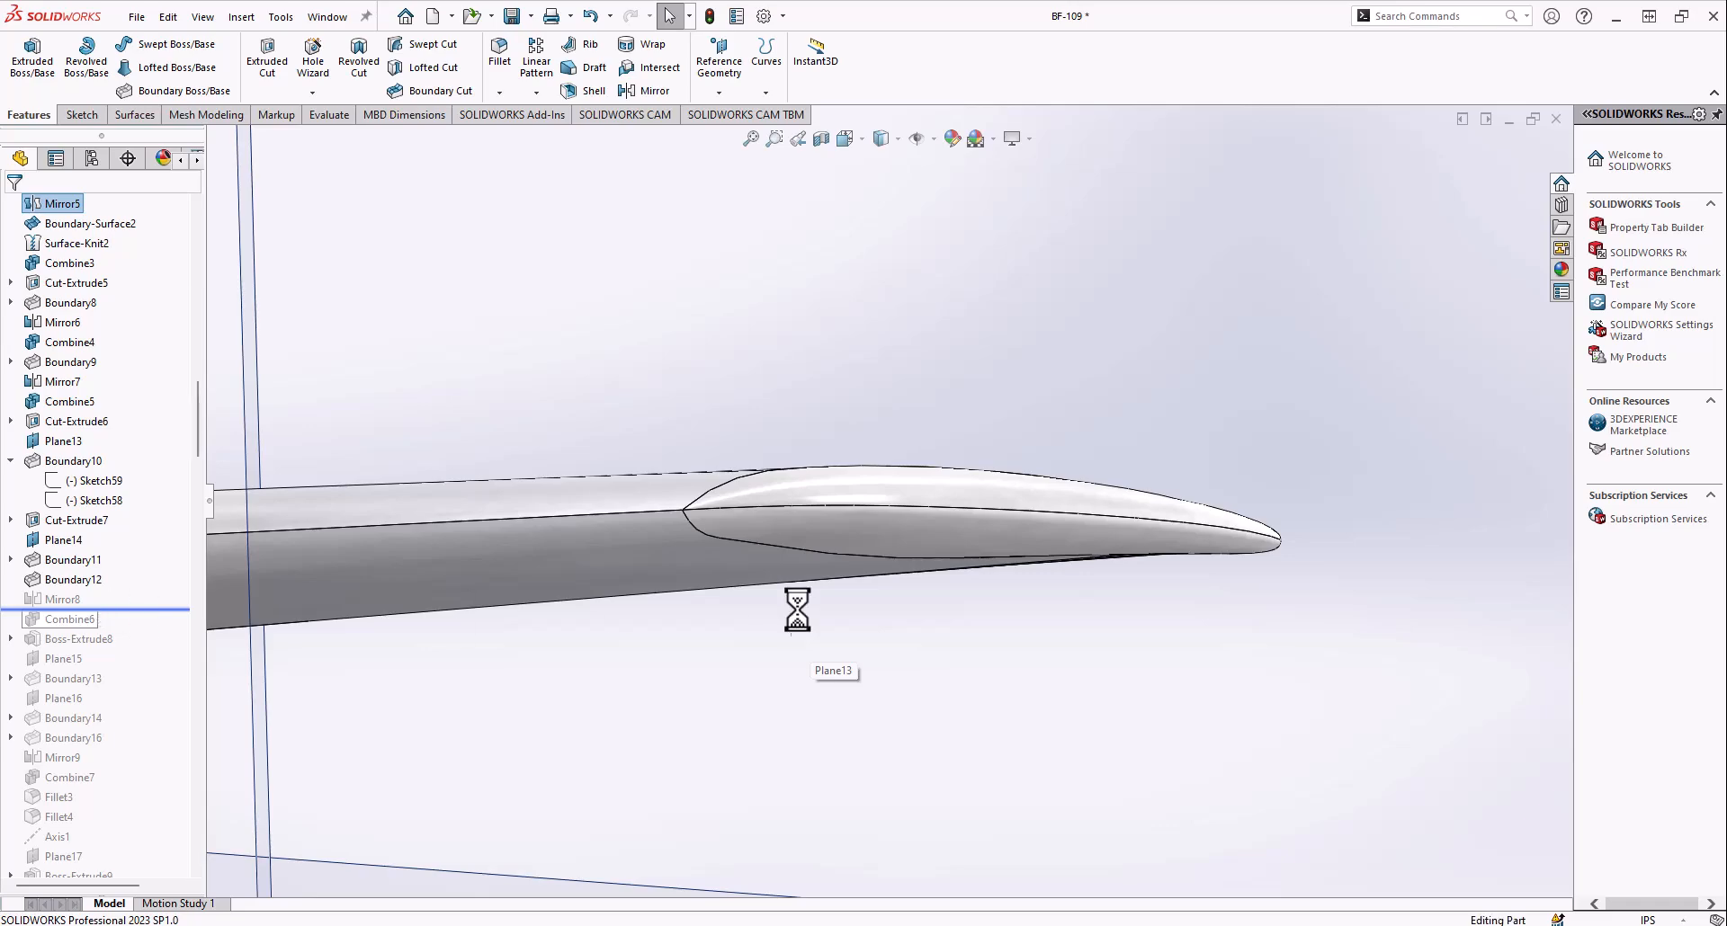
Roll the history forward through Mirror8 and Combine6, and examine the stabilizers on both sides of the tail
{"action": "scroll", "coordinate": [711, 545], "scroll_direction": "up", "scroll_amount": 8}
{"action": "middle_click_drag", "start_coordinate": [689, 524], "coordinate": [679, 656]}
{"action": "scroll", "coordinate": [657, 558], "scroll_direction": "up", "scroll_amount": 4}
{"action": "middle_click_drag", "start_coordinate": [649, 504], "coordinate": [702, 585]}
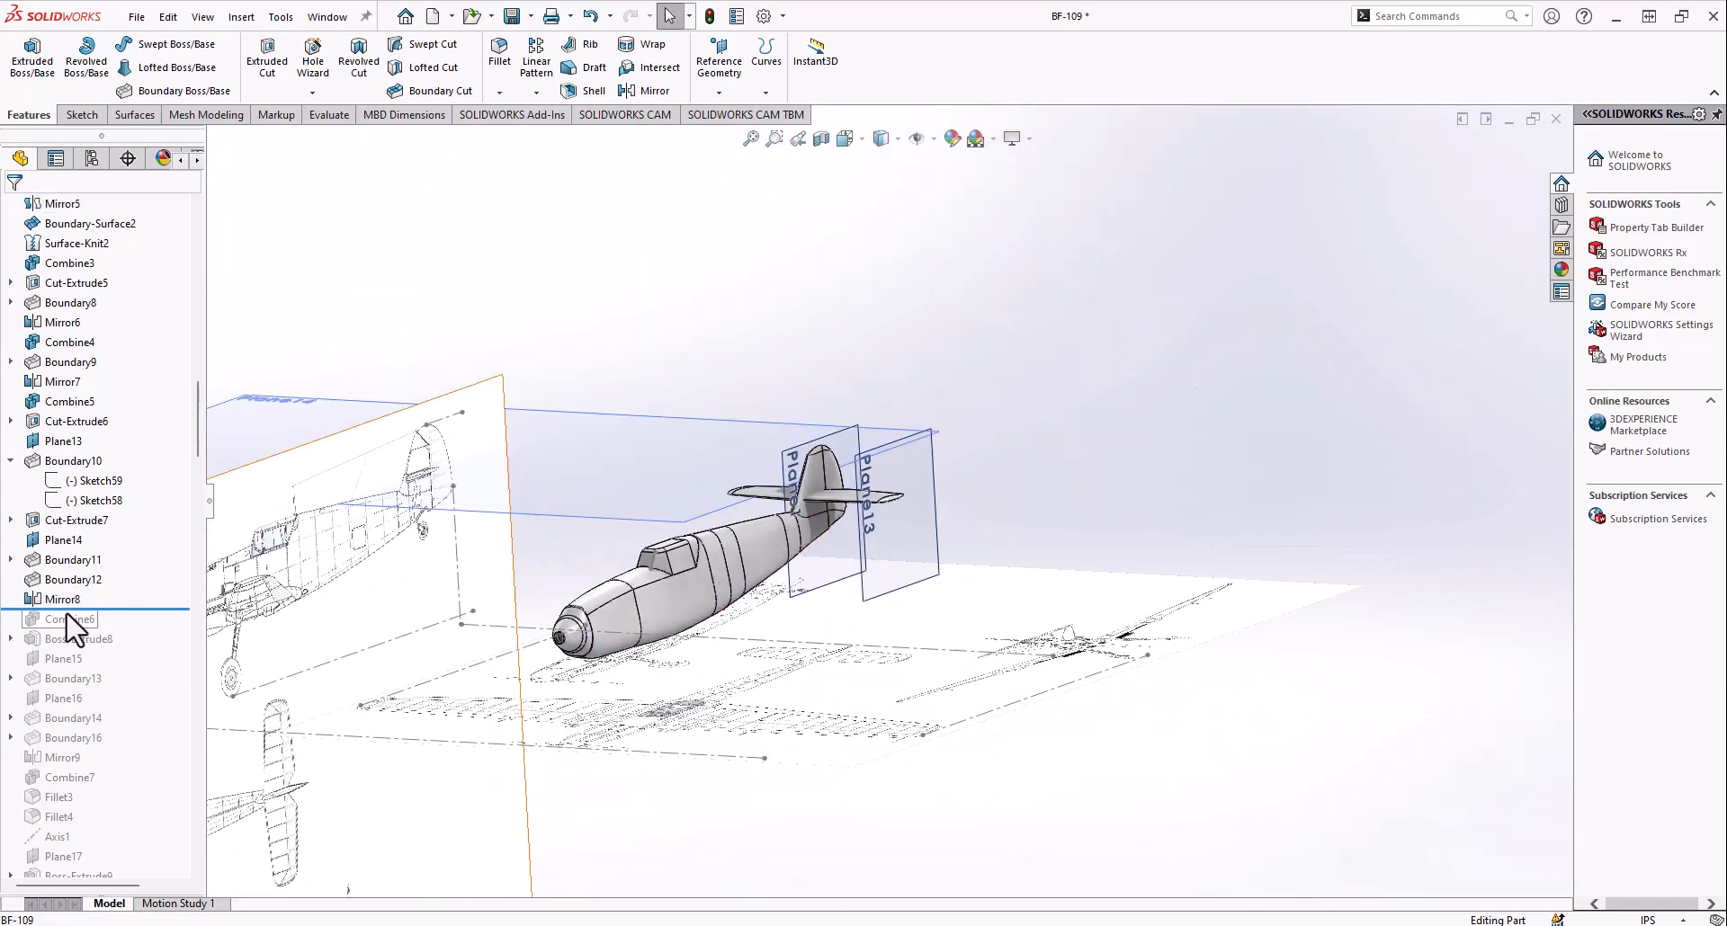
{"action": "scroll", "coordinate": [758, 529], "scroll_direction": "down", "scroll_amount": 5}
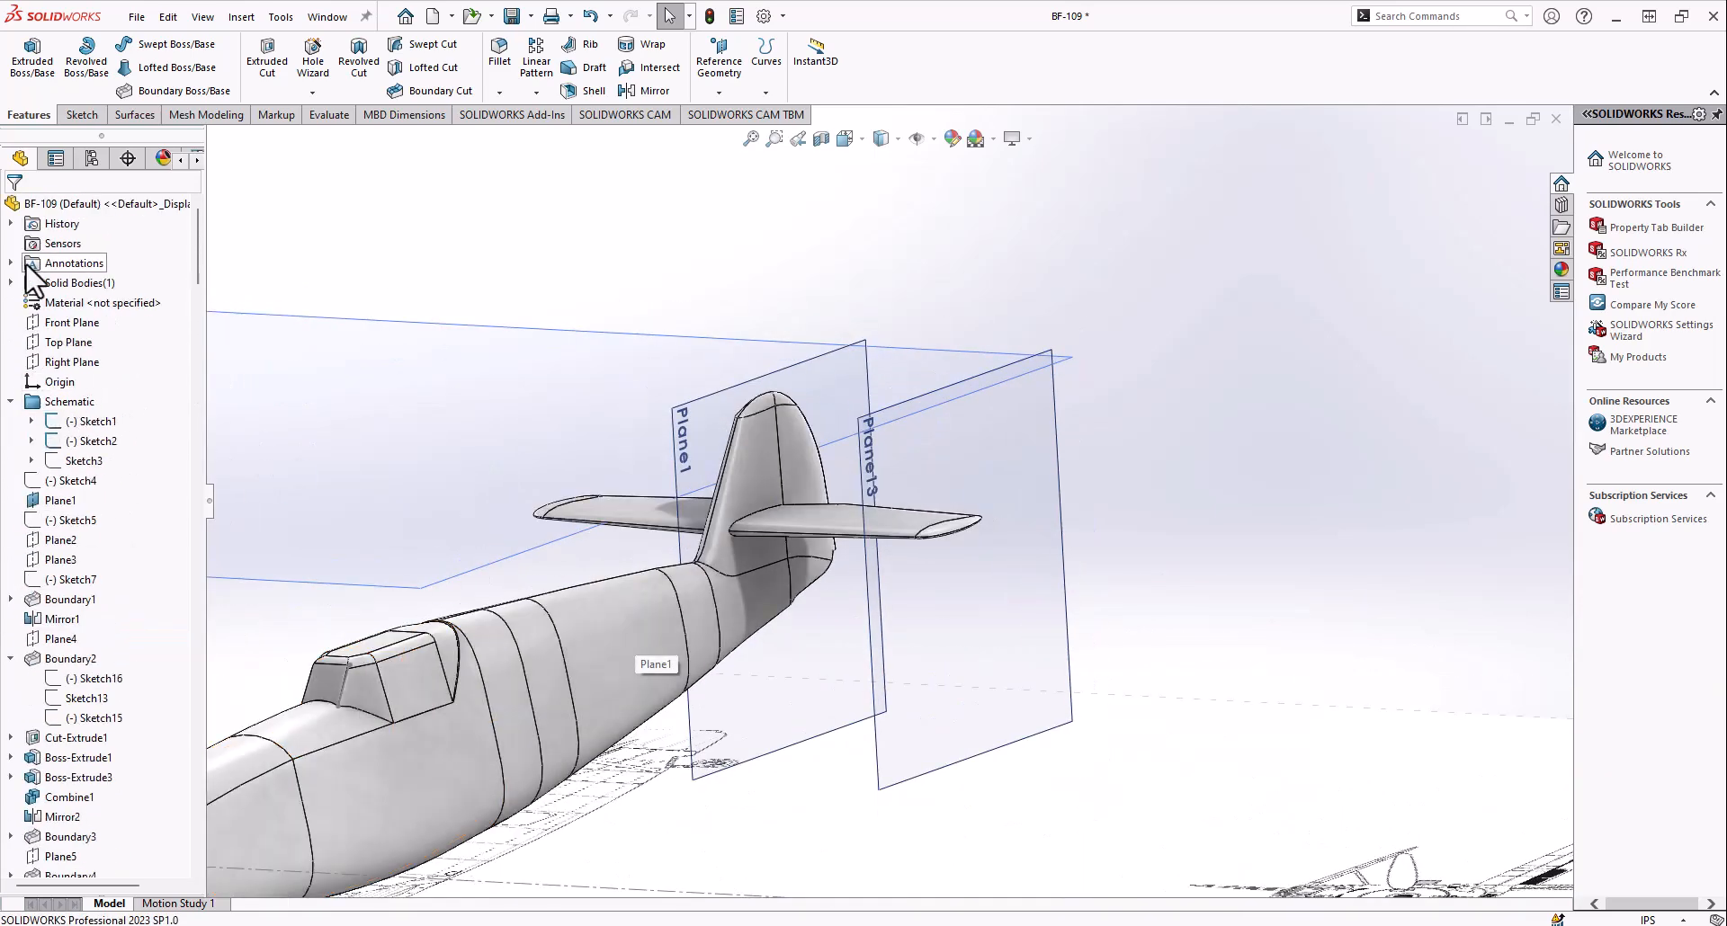
Roll the history forward to include Boss-Extrude8 and examine the extrusion at the wing root relative to the fuselage and schematics
{"action": "left_click", "coordinate": [89, 306]}
{"action": "left_click", "coordinate": [608, 266]}
{"action": "scroll", "coordinate": [9, 445], "scroll_direction": "down", "scroll_amount": 2}
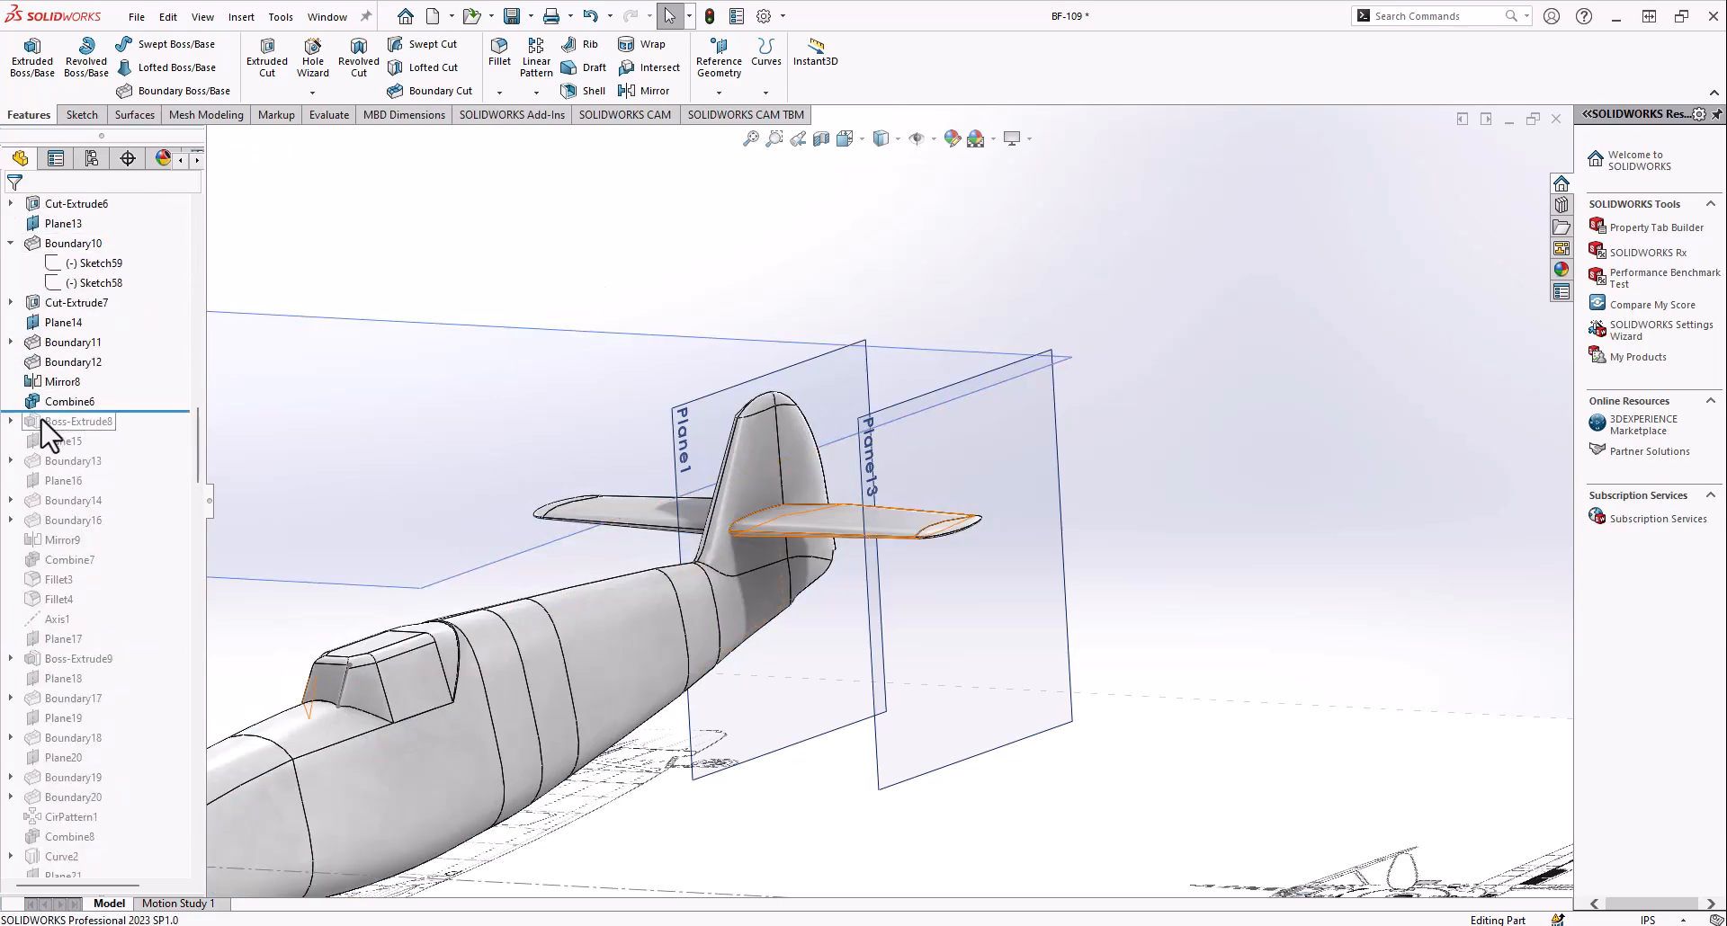
{"action": "left_click_drag", "start_coordinate": [72, 422], "coordinate": [71, 422]}
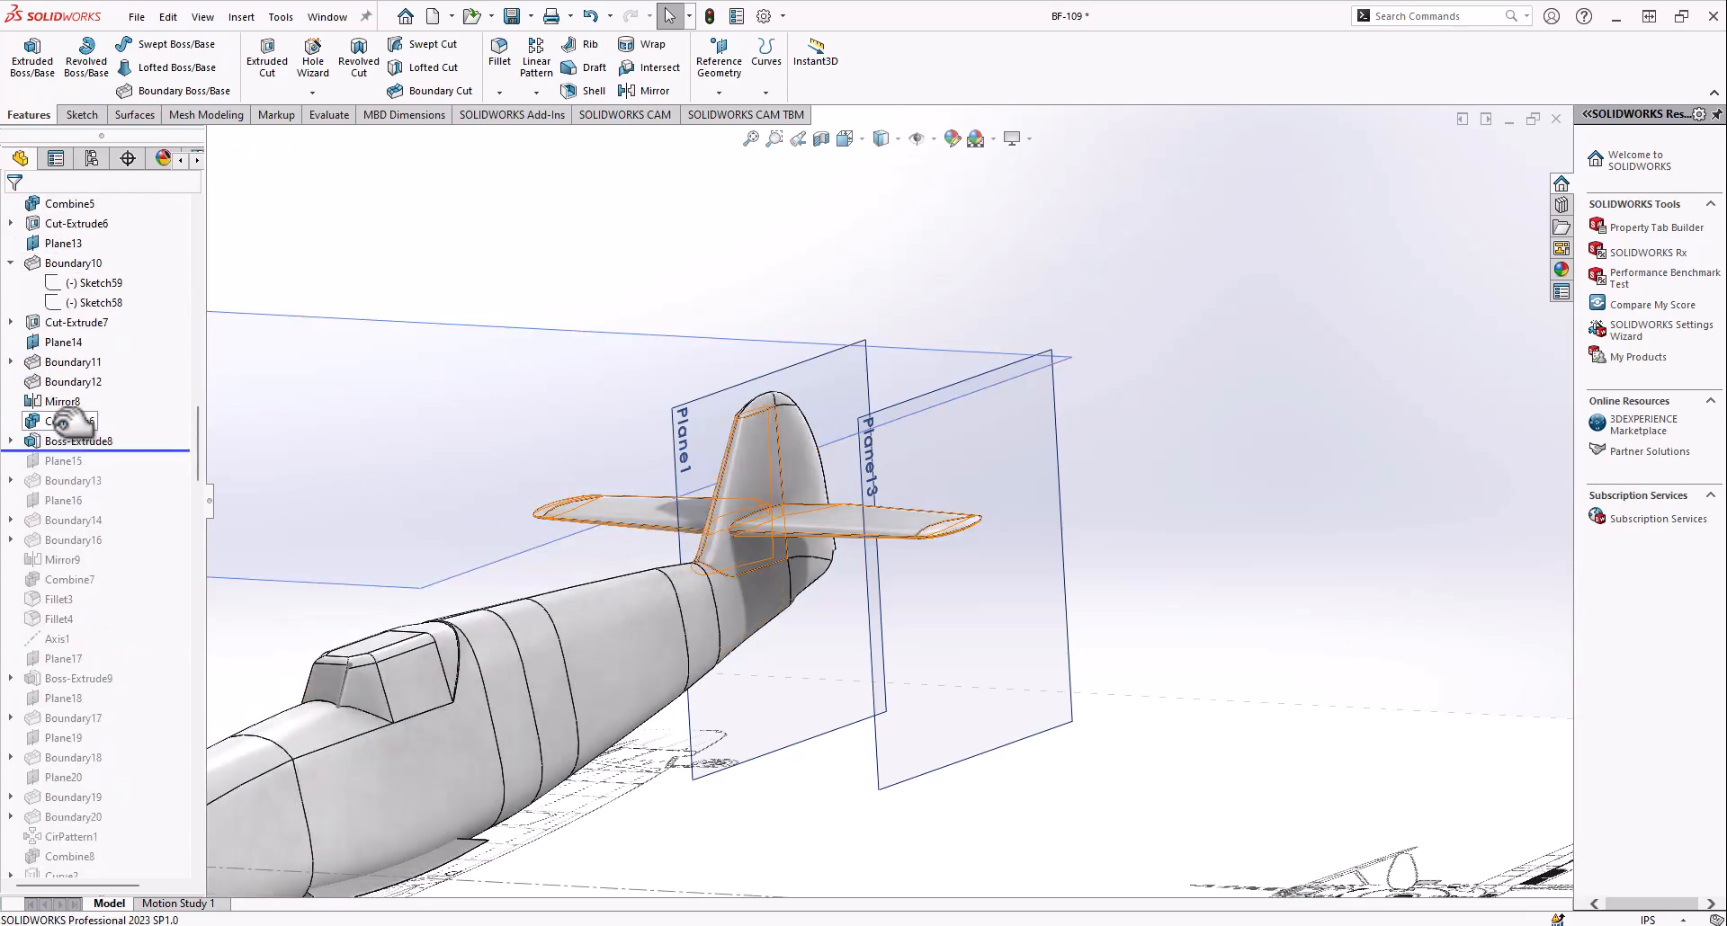
{"action": "scroll", "coordinate": [634, 644], "scroll_direction": "up", "scroll_amount": 5}
{"action": "middle_click_drag", "start_coordinate": [634, 644], "coordinate": [648, 419]}
{"action": "scroll", "coordinate": [673, 612], "scroll_direction": "down", "scroll_amount": 7}
{"action": "scroll", "coordinate": [444, 474], "scroll_direction": "up", "scroll_amount": 6}
{"action": "mouse_move", "coordinate": [443, 474]}
{"action": "middle_mouse_down"}
{"action": "mouse_move", "coordinate": [806, 605]}
{"action": "mouse_move", "coordinate": [1121, 493]}
{"action": "mouse_move", "coordinate": [1097, 469]}
{"action": "mouse_move", "coordinate": [756, 490]}
{"action": "mouse_move", "coordinate": [902, 455]}
{"action": "mouse_move", "coordinate": [976, 582]}
{"action": "mouse_move", "coordinate": [902, 477]}
{"action": "mouse_move", "coordinate": [914, 565]}
{"action": "mouse_move", "coordinate": [814, 572]}
{"action": "mouse_move", "coordinate": [867, 574]}
{"action": "mouse_move", "coordinate": [854, 535]}
{"action": "middle_mouse_up"}
{"action": "scroll", "coordinate": [1098, 469], "scroll_direction": "up", "scroll_amount": 4}
{"action": "scroll", "coordinate": [931, 517], "scroll_direction": "down", "scroll_amount": 5}
{"action": "scroll", "coordinate": [867, 573], "scroll_direction": "up", "scroll_amount": 5}
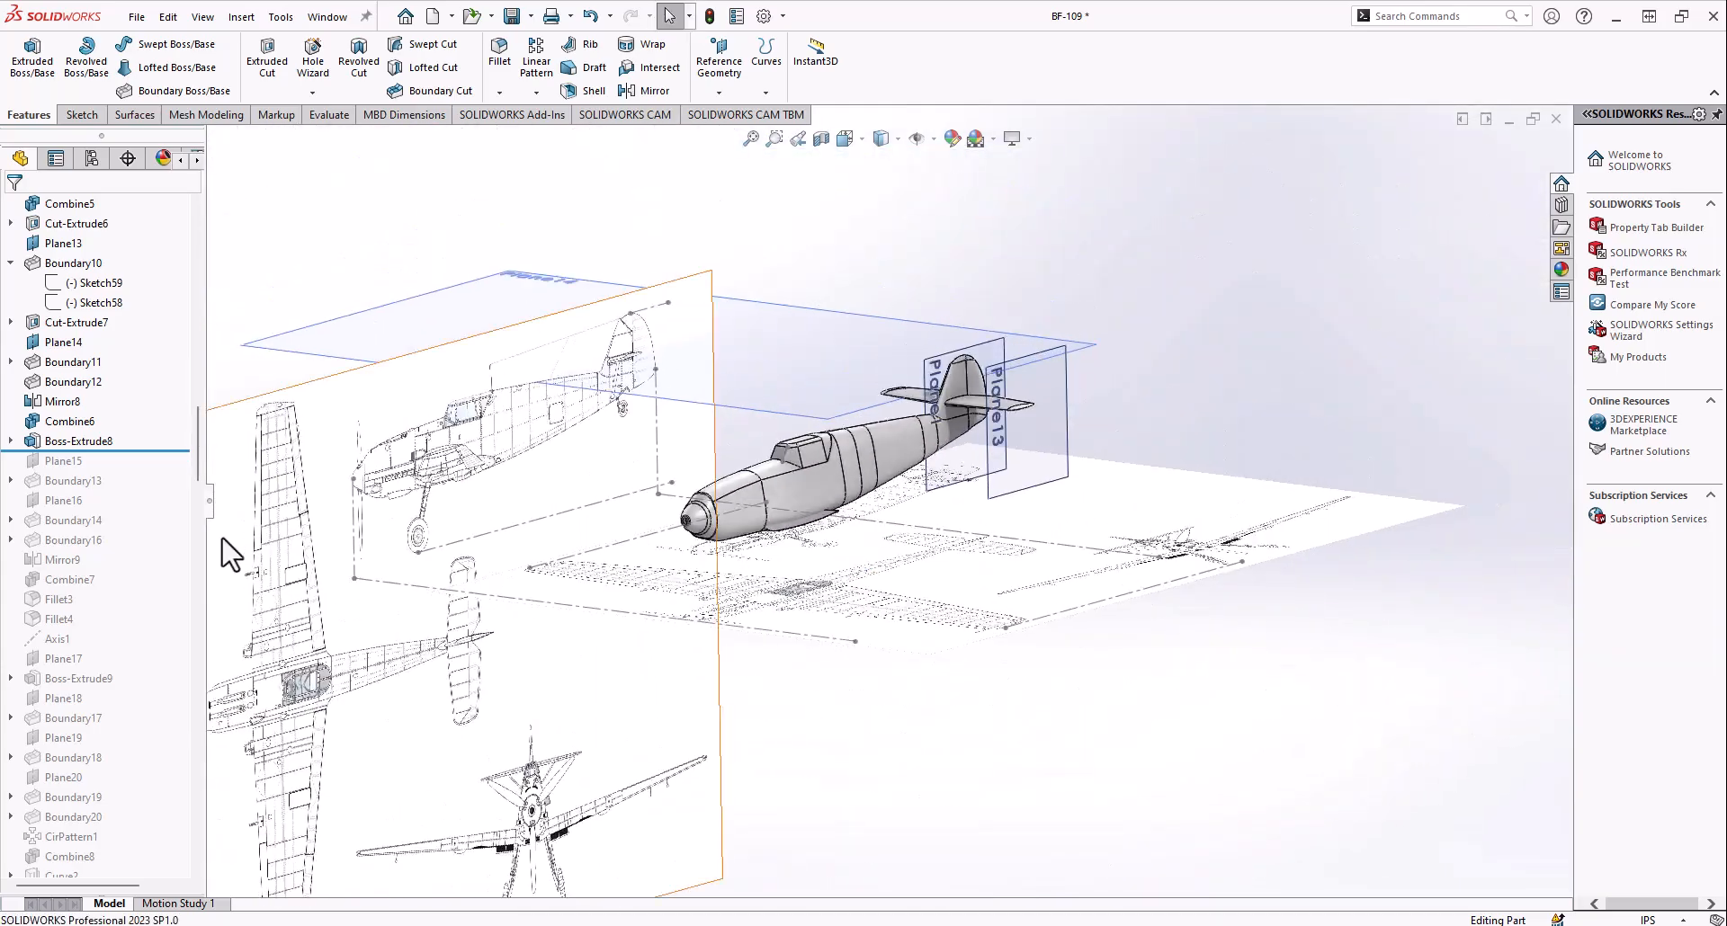
Inspect Plane15 beyond the fuselage side, roll the history forward through Boundary13, and examine the wing from the front and above
{"action": "left_click", "coordinate": [61, 461]}
{"action": "middle_click_drag", "start_coordinate": [846, 598], "coordinate": [909, 342]}
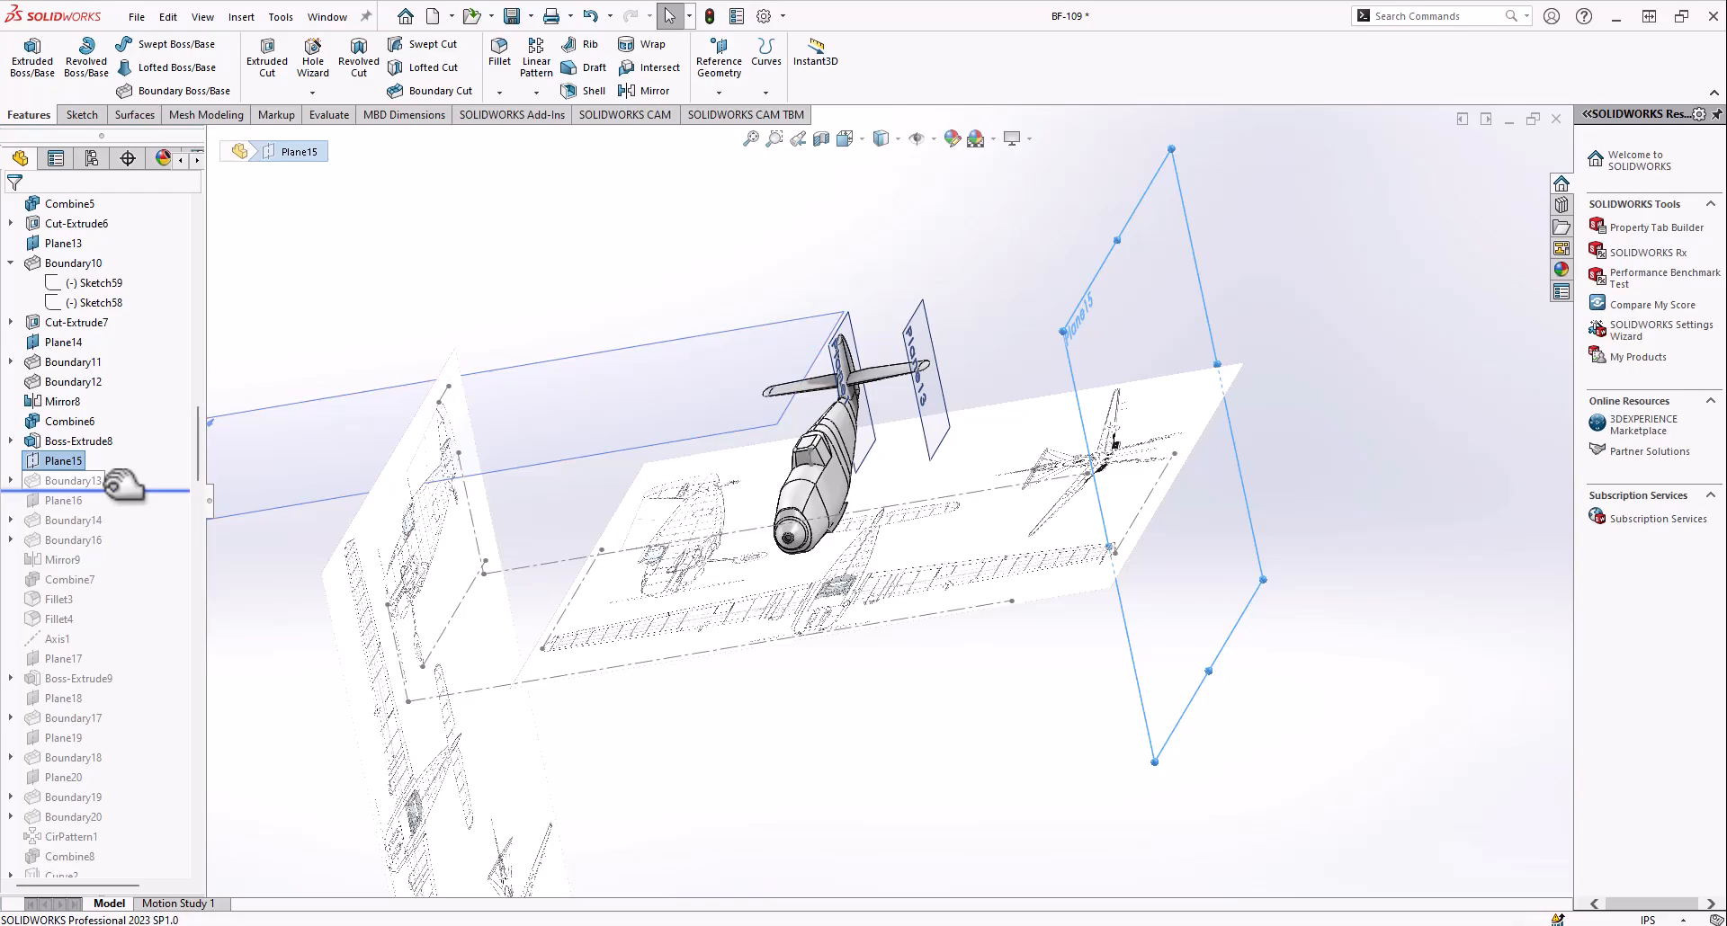
{"action": "left_click_drag", "start_coordinate": [124, 485], "coordinate": [124, 489]}
{"action": "mouse_move", "coordinate": [934, 511]}
{"action": "middle_mouse_down"}
{"action": "mouse_move", "coordinate": [802, 540]}
{"action": "mouse_move", "coordinate": [786, 590]}
{"action": "mouse_move", "coordinate": [974, 492]}
{"action": "mouse_move", "coordinate": [937, 432]}
{"action": "mouse_move", "coordinate": [973, 440]}
{"action": "mouse_move", "coordinate": [914, 485]}
{"action": "mouse_move", "coordinate": [872, 489]}
{"action": "mouse_move", "coordinate": [909, 471]}
{"action": "mouse_move", "coordinate": [941, 487]}
{"action": "middle_mouse_up"}
{"action": "scroll", "coordinate": [974, 491], "scroll_direction": "down", "scroll_amount": 2}
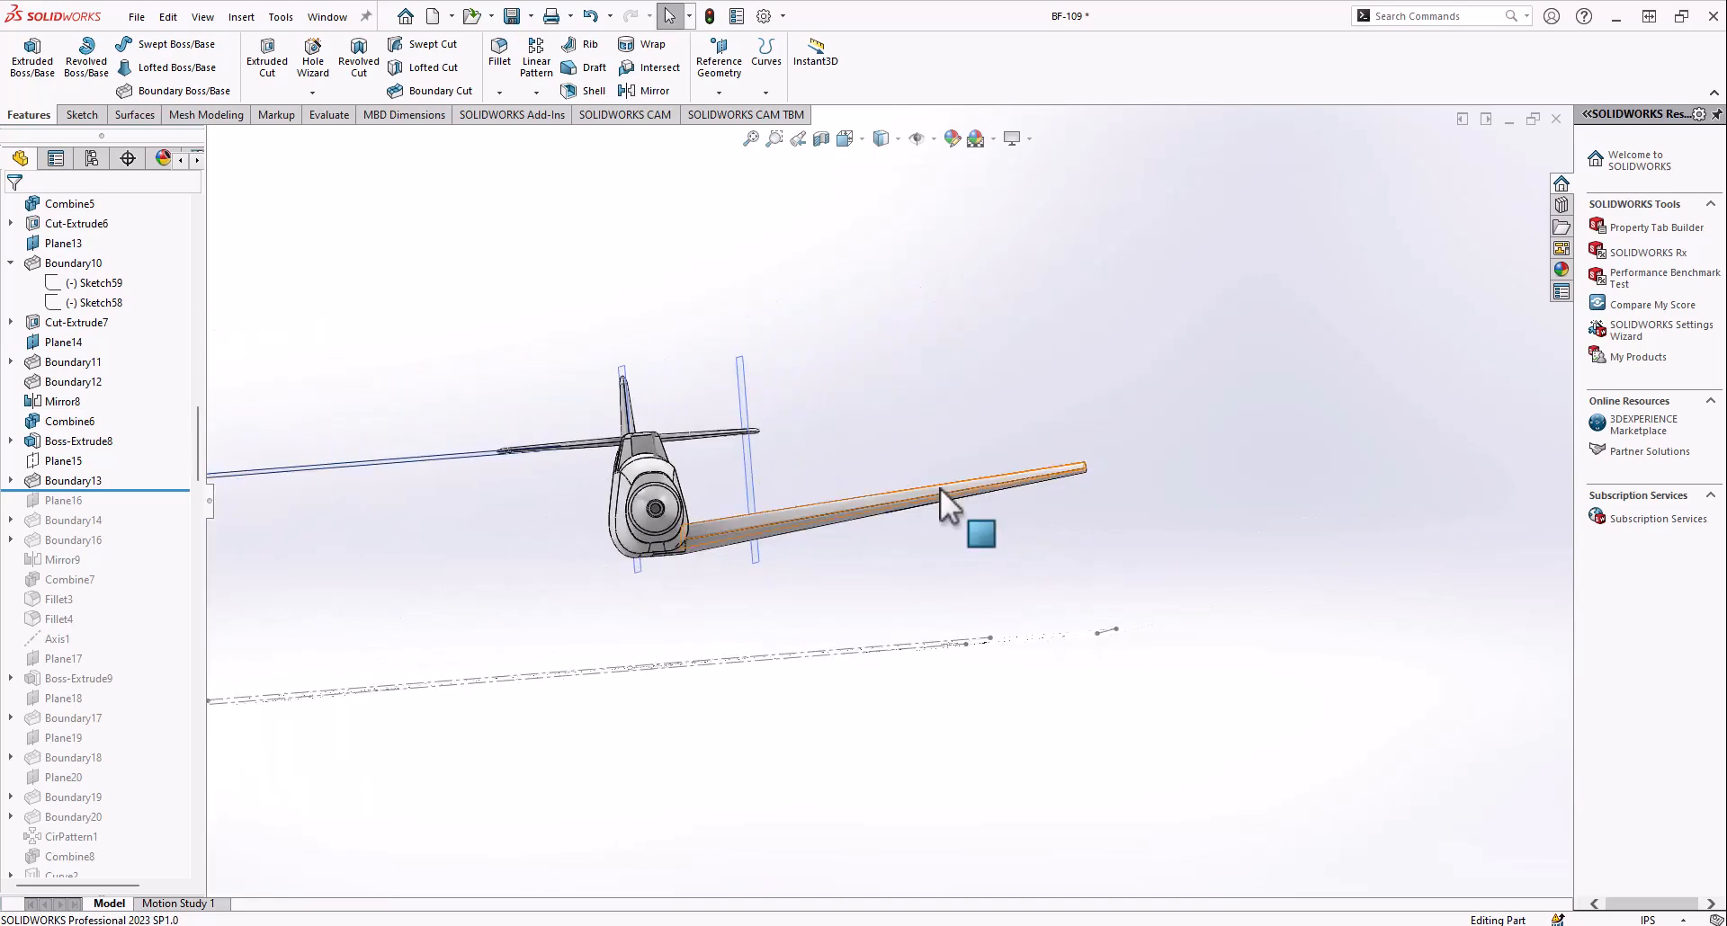
{"action": "mouse_move", "coordinate": [820, 519]}
{"action": "middle_mouse_down"}
{"action": "mouse_move", "coordinate": [894, 590]}
{"action": "mouse_move", "coordinate": [820, 605]}
{"action": "mouse_move", "coordinate": [755, 733]}
{"action": "mouse_move", "coordinate": [730, 560]}
{"action": "mouse_move", "coordinate": [678, 489]}
{"action": "mouse_move", "coordinate": [636, 602]}
{"action": "mouse_move", "coordinate": [604, 576]}
{"action": "middle_mouse_up"}
{"action": "scroll", "coordinate": [601, 574], "scroll_direction": "down", "scroll_amount": 5}
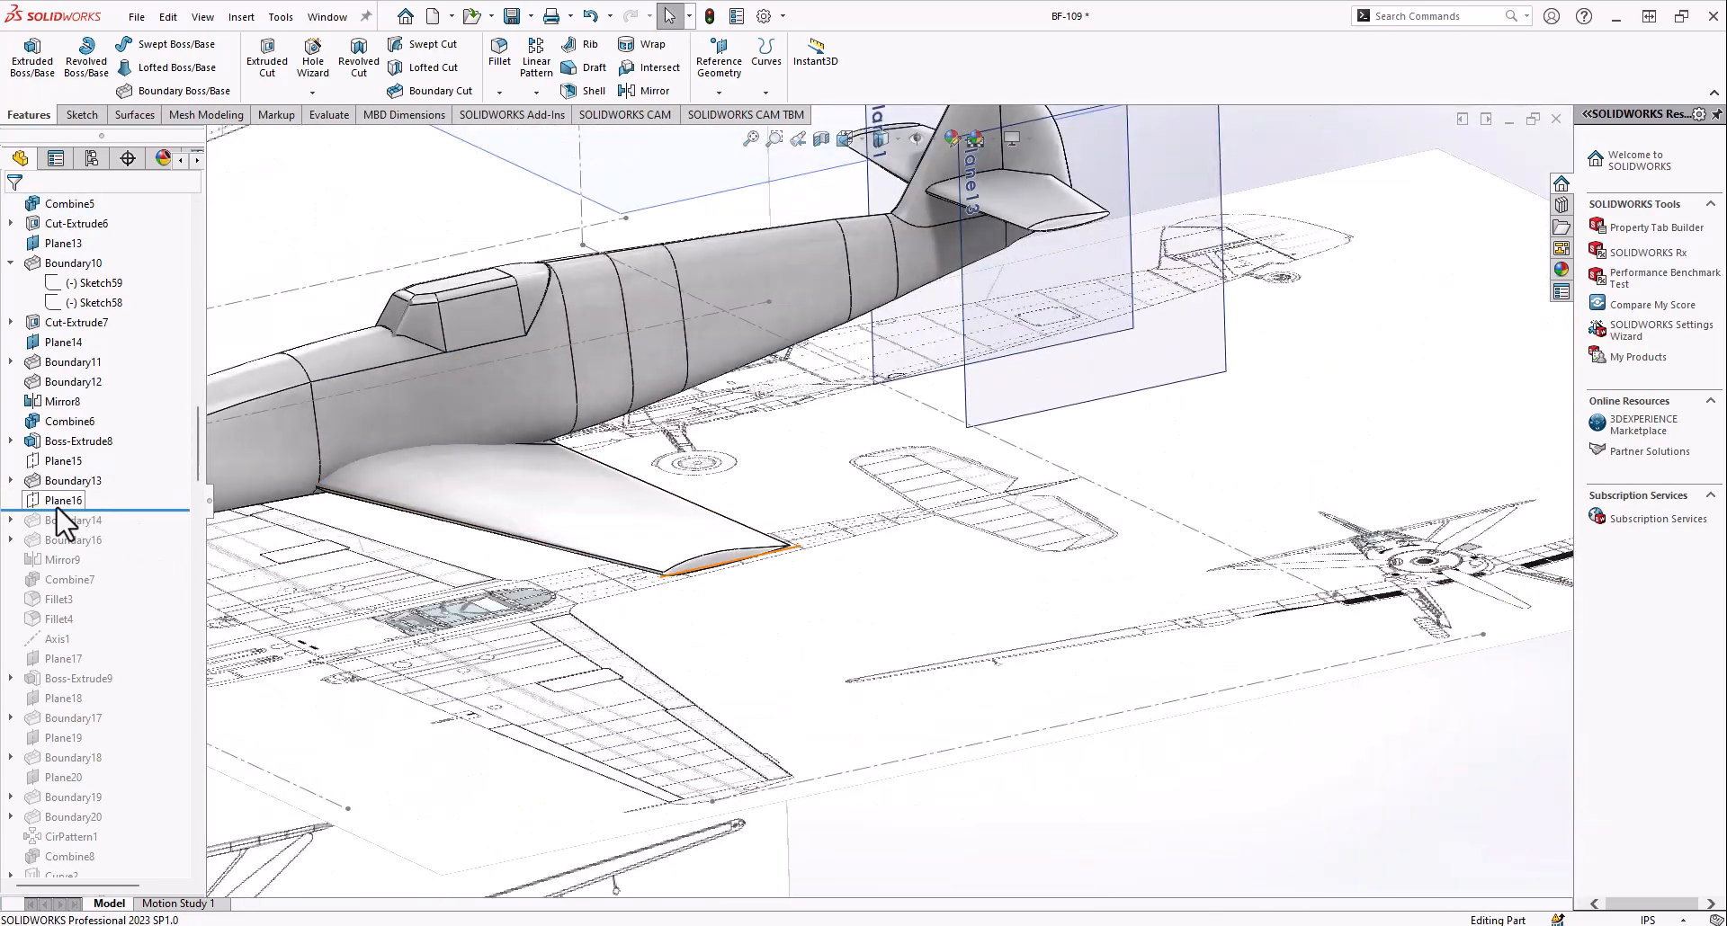
Show Plane16, examine its placement at the wing's outer end, and hide it again
{"action": "right_click", "coordinate": [70, 500]}
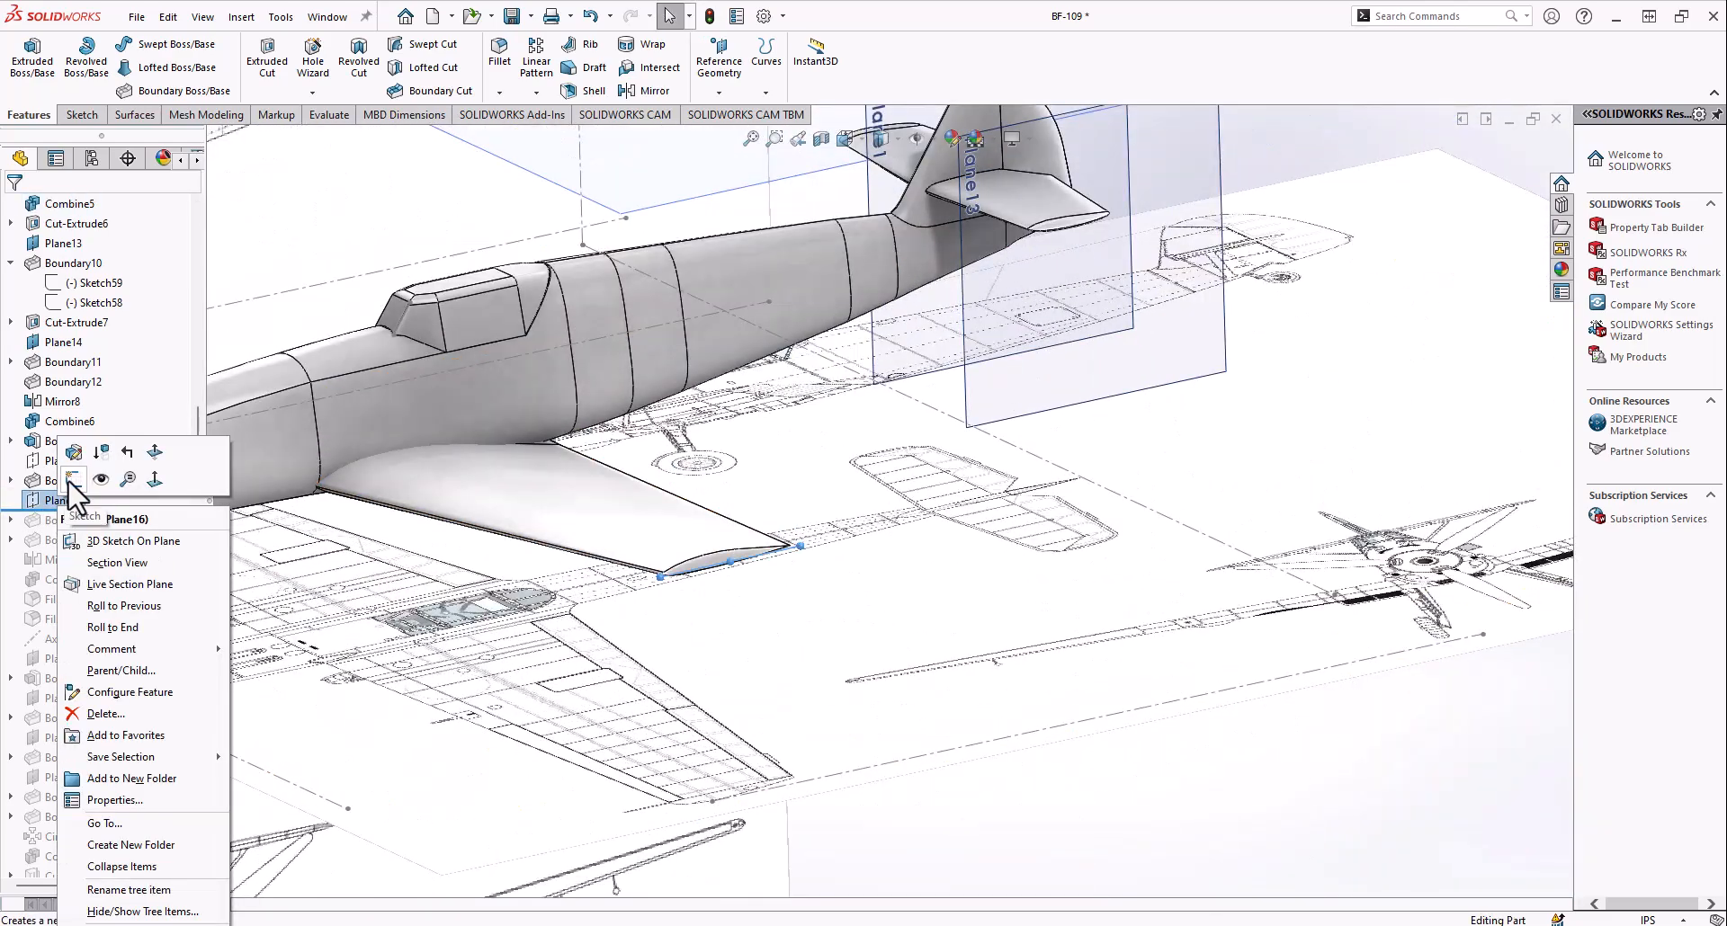
{"action": "left_click", "coordinate": [106, 485]}
{"action": "scroll", "coordinate": [748, 575], "scroll_direction": "down", "scroll_amount": 6}
{"action": "mouse_move", "coordinate": [707, 553]}
{"action": "middle_mouse_down"}
{"action": "mouse_move", "coordinate": [775, 525]}
{"action": "mouse_move", "coordinate": [823, 541]}
{"action": "mouse_move", "coordinate": [711, 545]}
{"action": "middle_mouse_up"}
{"action": "right_click", "coordinate": [51, 505]}
{"action": "left_click", "coordinate": [90, 481]}
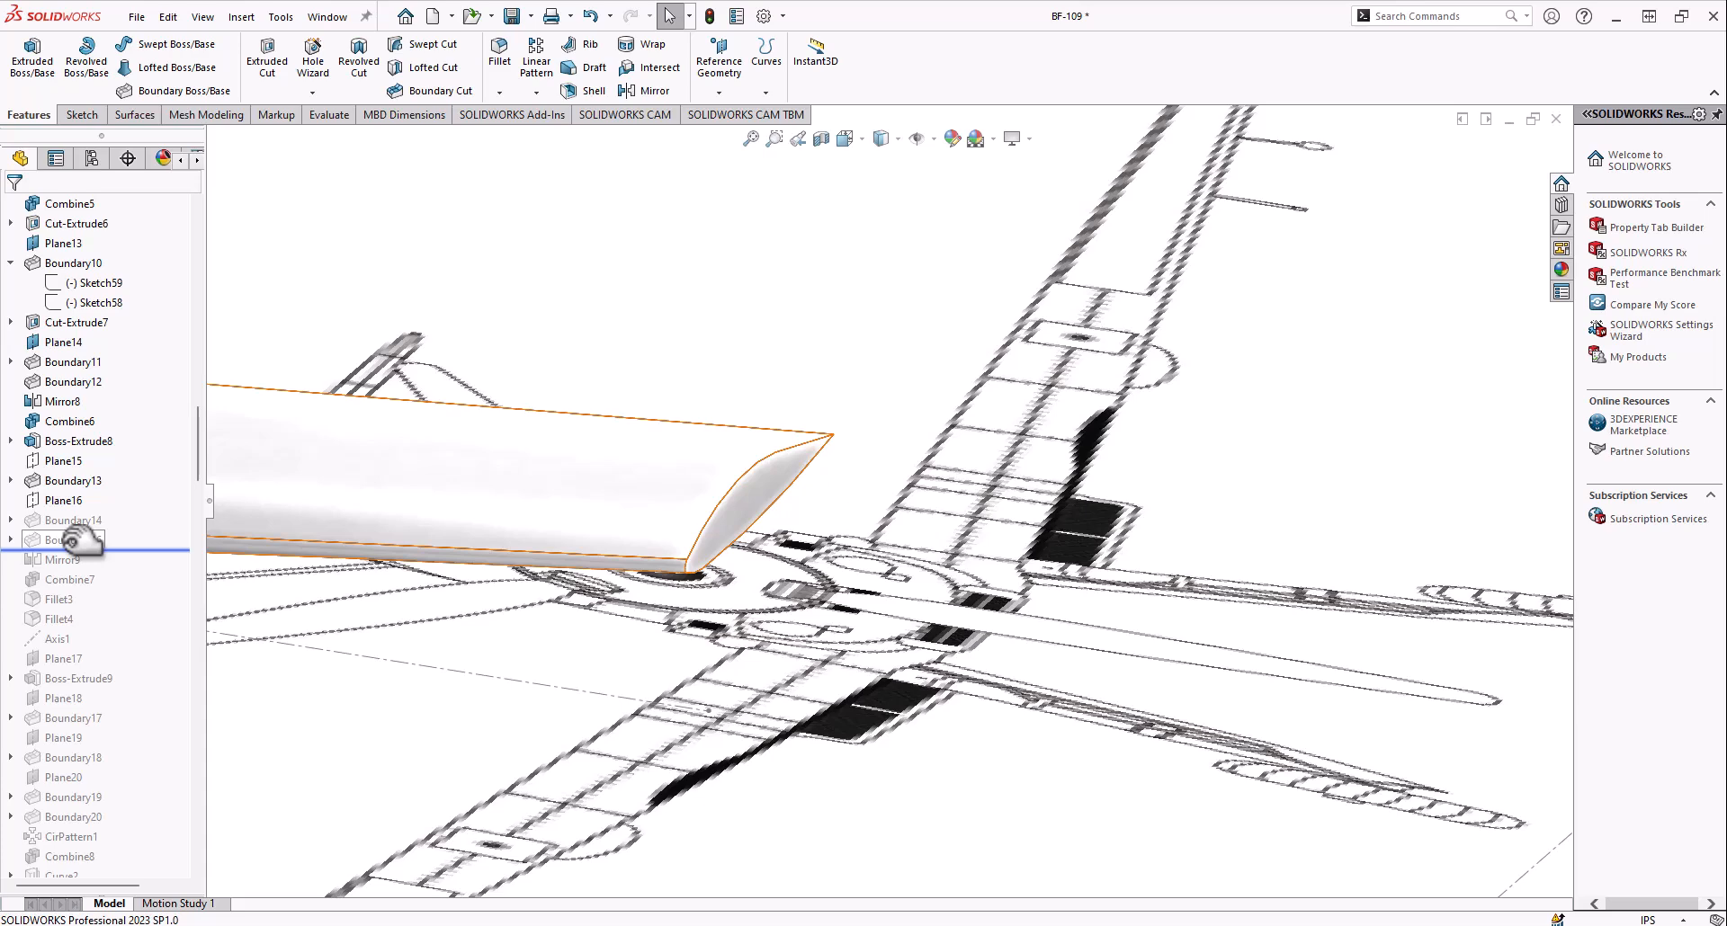
Roll the history forward through Boundary14, Boundary16 and Mirror9, and examine the rounded wing tip and the wings on both sides
{"action": "middle_click_drag", "start_coordinate": [318, 594], "coordinate": [594, 524]}
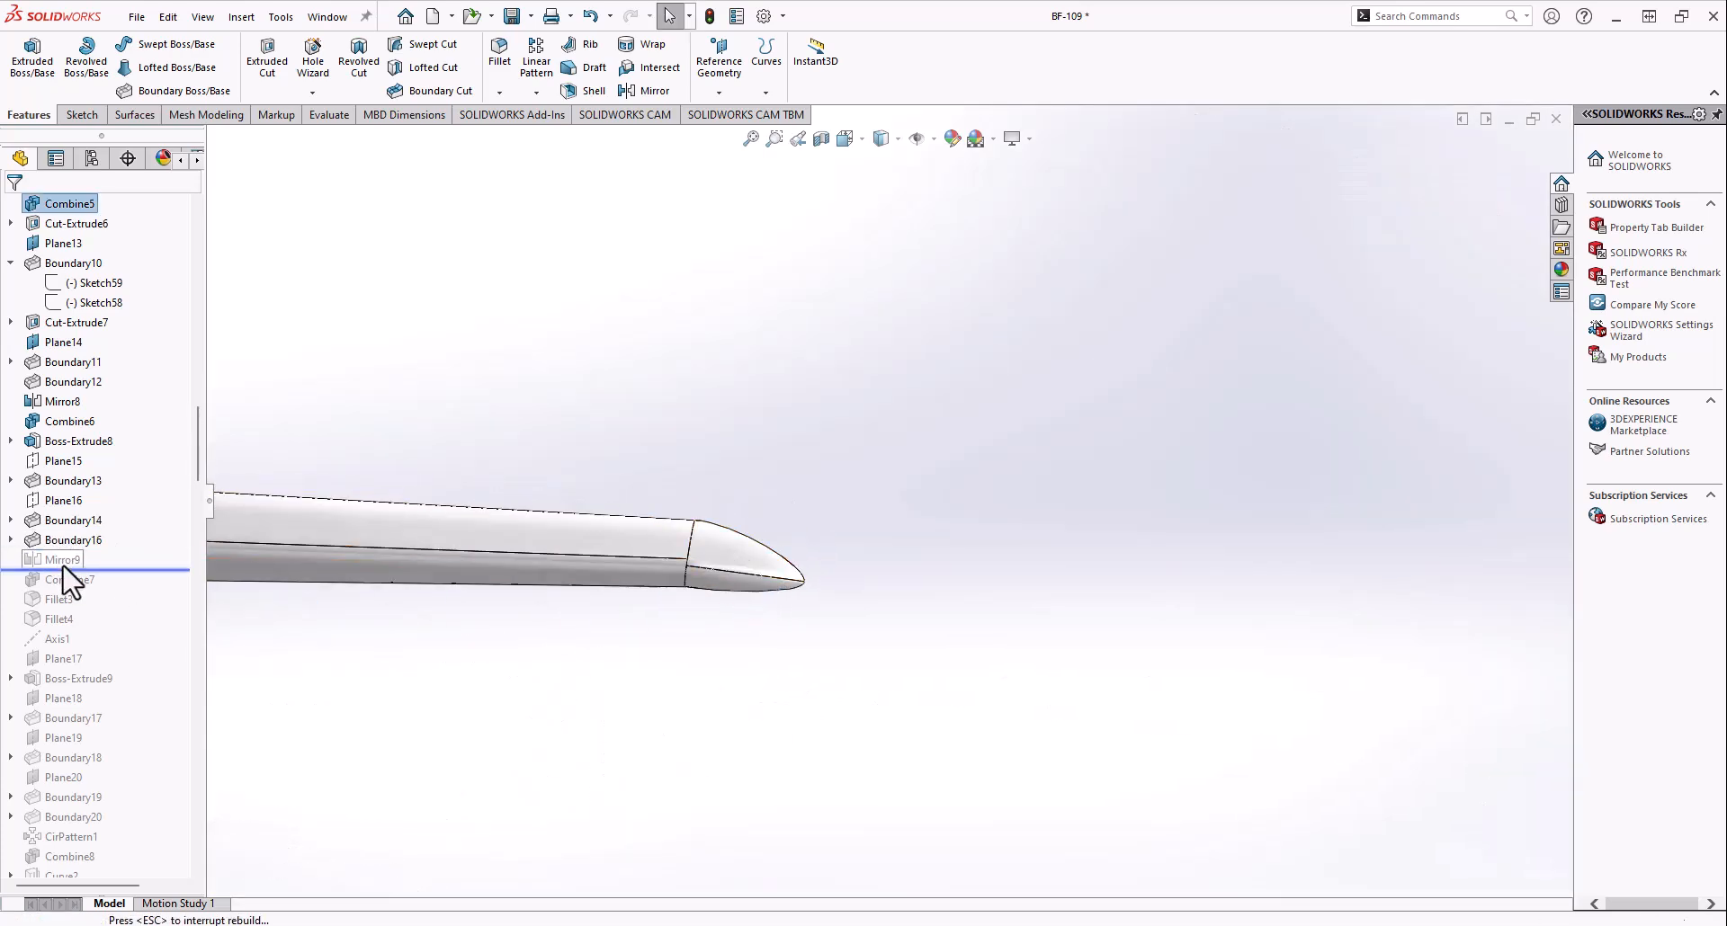
{"action": "middle_click_drag", "start_coordinate": [617, 586], "coordinate": [848, 563]}
{"action": "scroll", "coordinate": [882, 516], "scroll_direction": "down", "scroll_amount": 8}
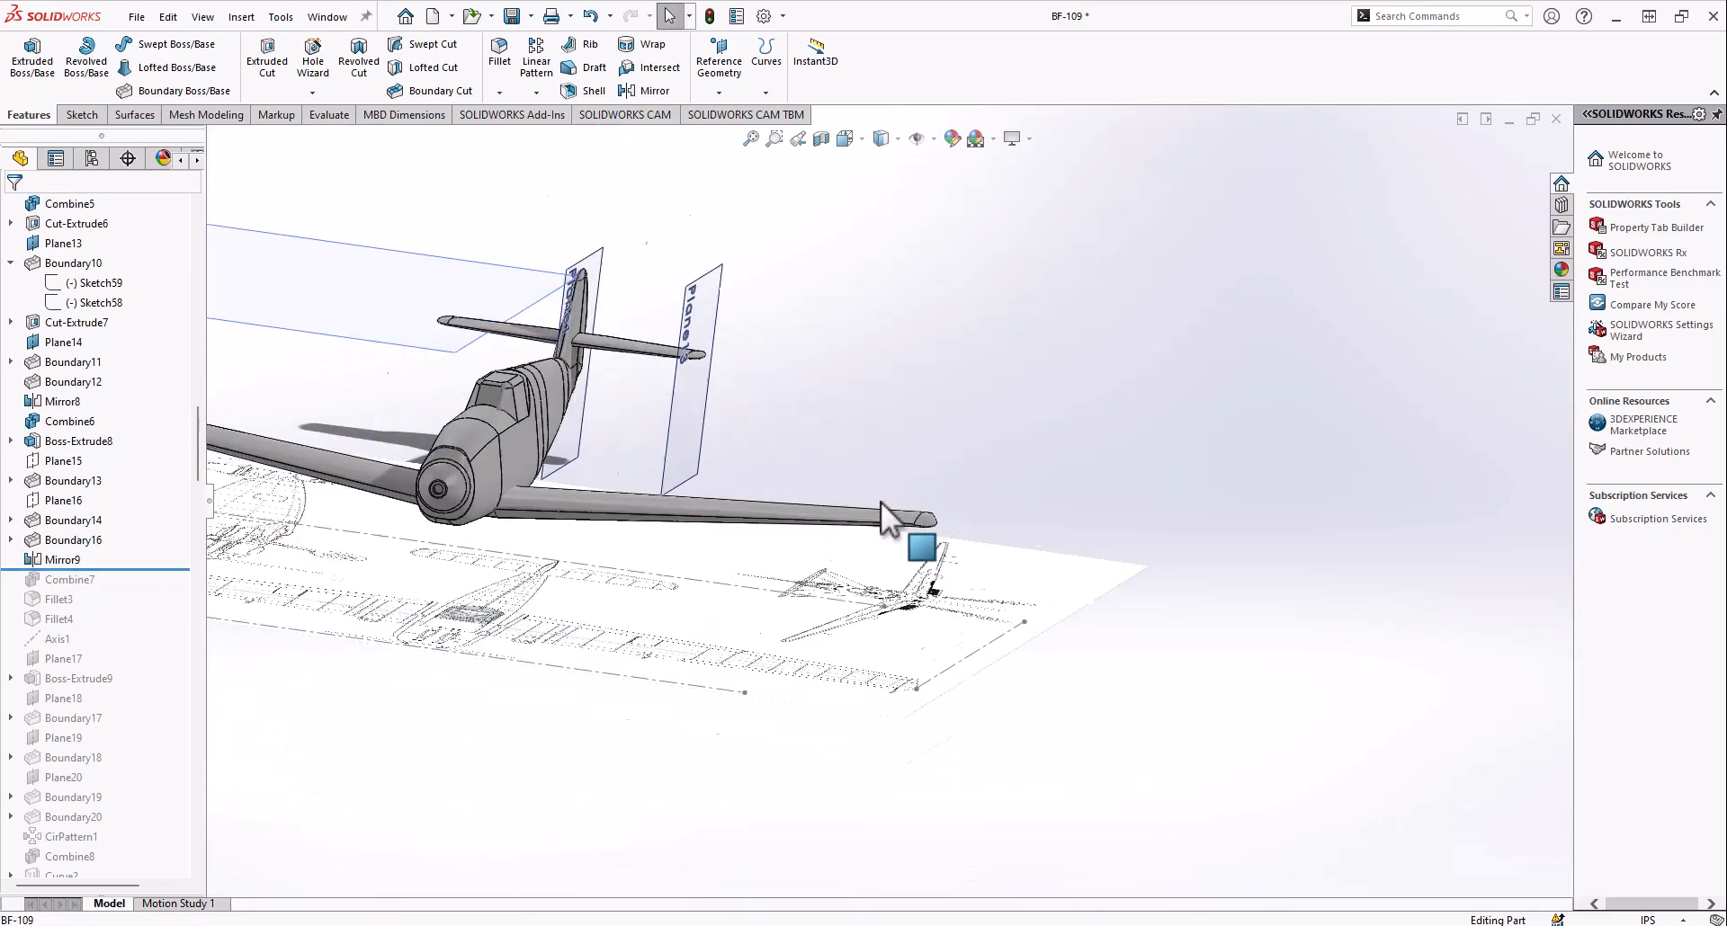
{"action": "scroll", "coordinate": [998, 563], "scroll_direction": "down", "scroll_amount": 3}
{"action": "scroll", "coordinate": [956, 459], "scroll_direction": "up", "scroll_amount": 8}
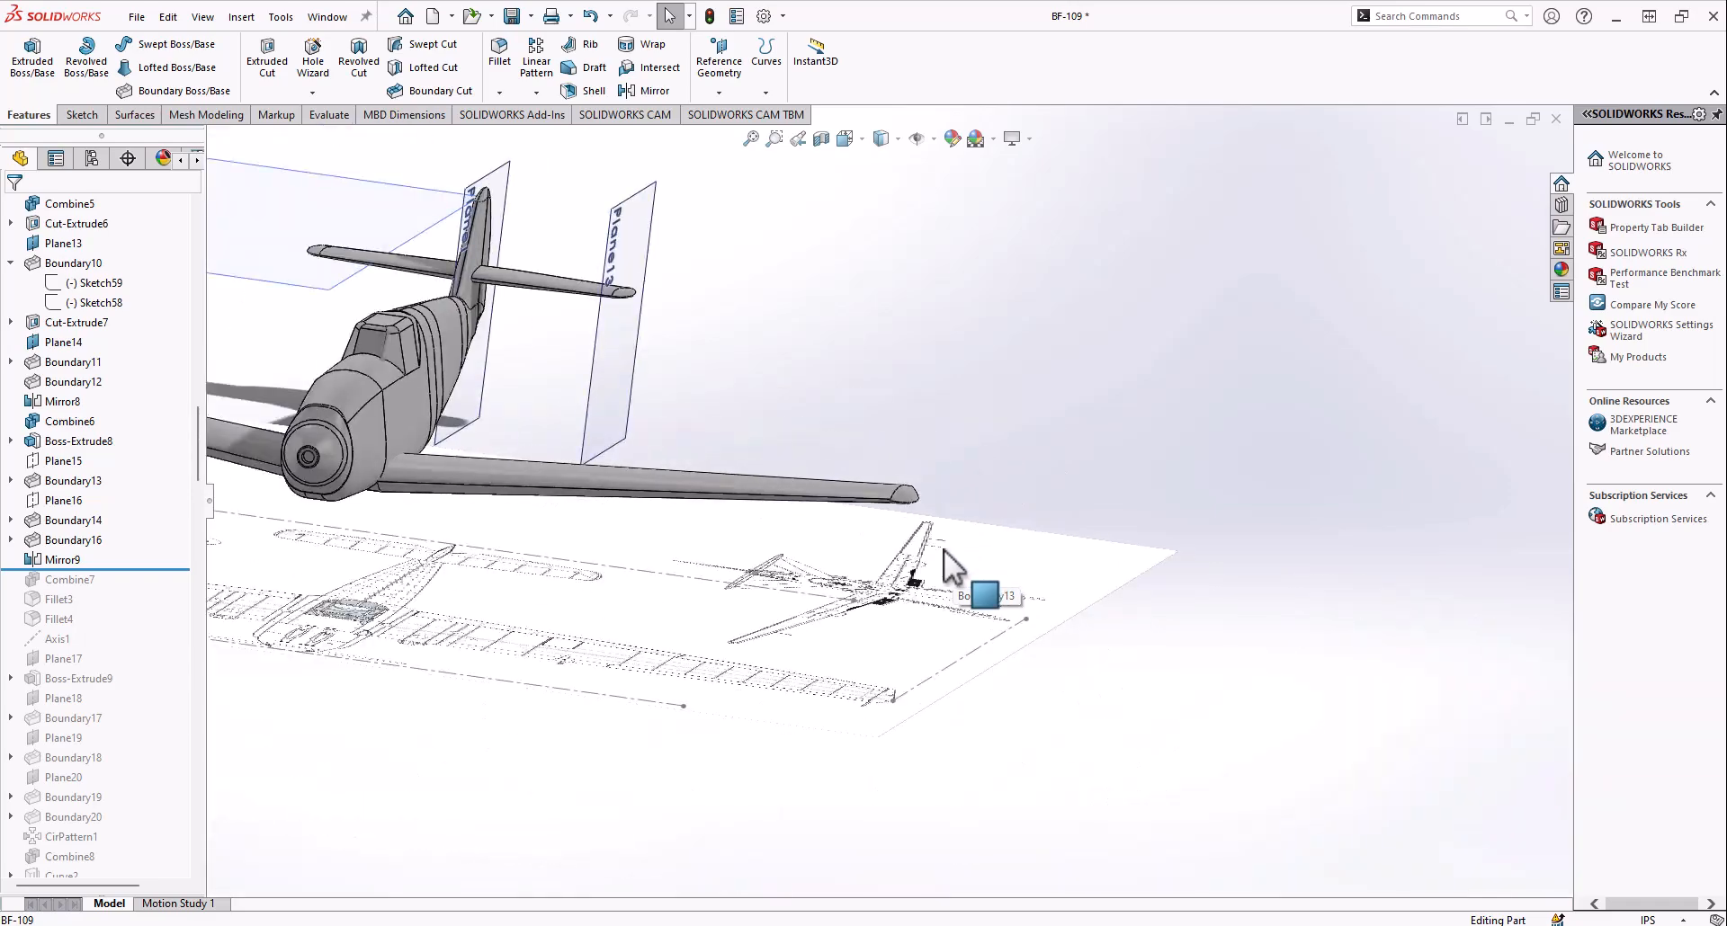
{"action": "middle_click_drag", "start_coordinate": [902, 503], "coordinate": [733, 542]}
{"action": "scroll", "coordinate": [906, 505], "scroll_direction": "down", "scroll_amount": 6}
{"action": "mouse_move", "coordinate": [903, 502]}
{"action": "middle_mouse_down"}
{"action": "mouse_move", "coordinate": [933, 471]}
{"action": "mouse_move", "coordinate": [779, 455]}
{"action": "mouse_move", "coordinate": [755, 401]}
{"action": "mouse_move", "coordinate": [863, 462]}
{"action": "mouse_move", "coordinate": [912, 455]}
{"action": "mouse_move", "coordinate": [416, 664]}
{"action": "mouse_move", "coordinate": [779, 594]}
{"action": "mouse_move", "coordinate": [843, 456]}
{"action": "mouse_move", "coordinate": [888, 484]}
{"action": "middle_mouse_up"}
{"action": "scroll", "coordinate": [889, 484], "scroll_direction": "up", "scroll_amount": 12}
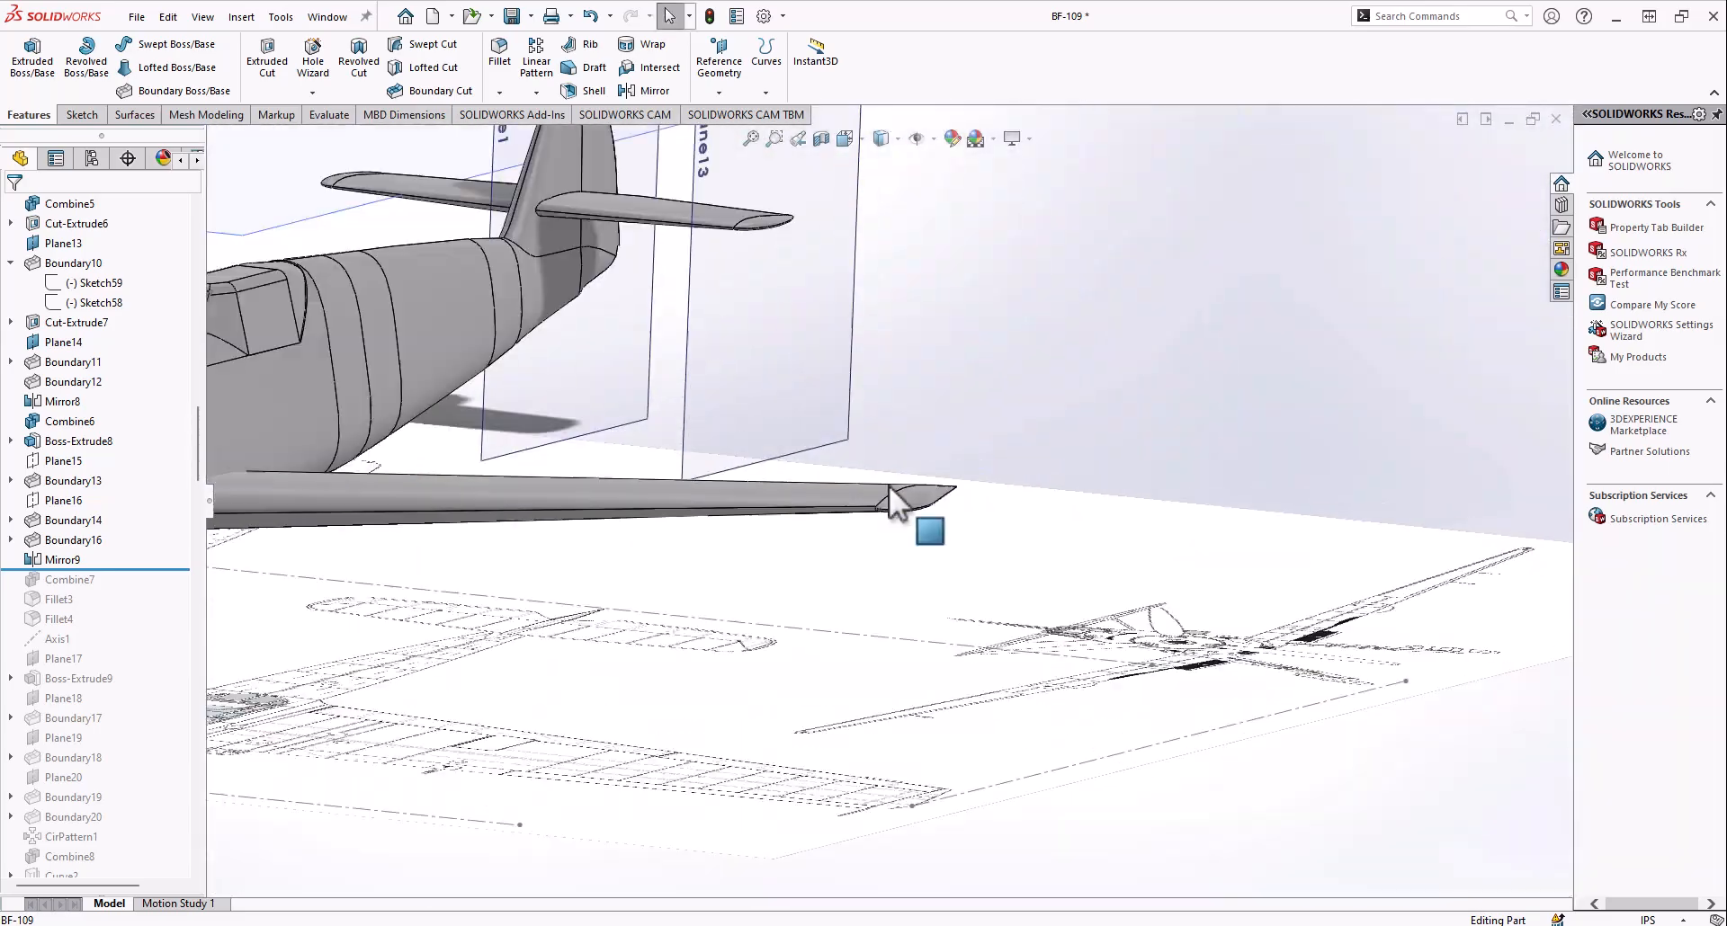
{"action": "scroll", "coordinate": [765, 493], "scroll_direction": "down", "scroll_amount": 4}
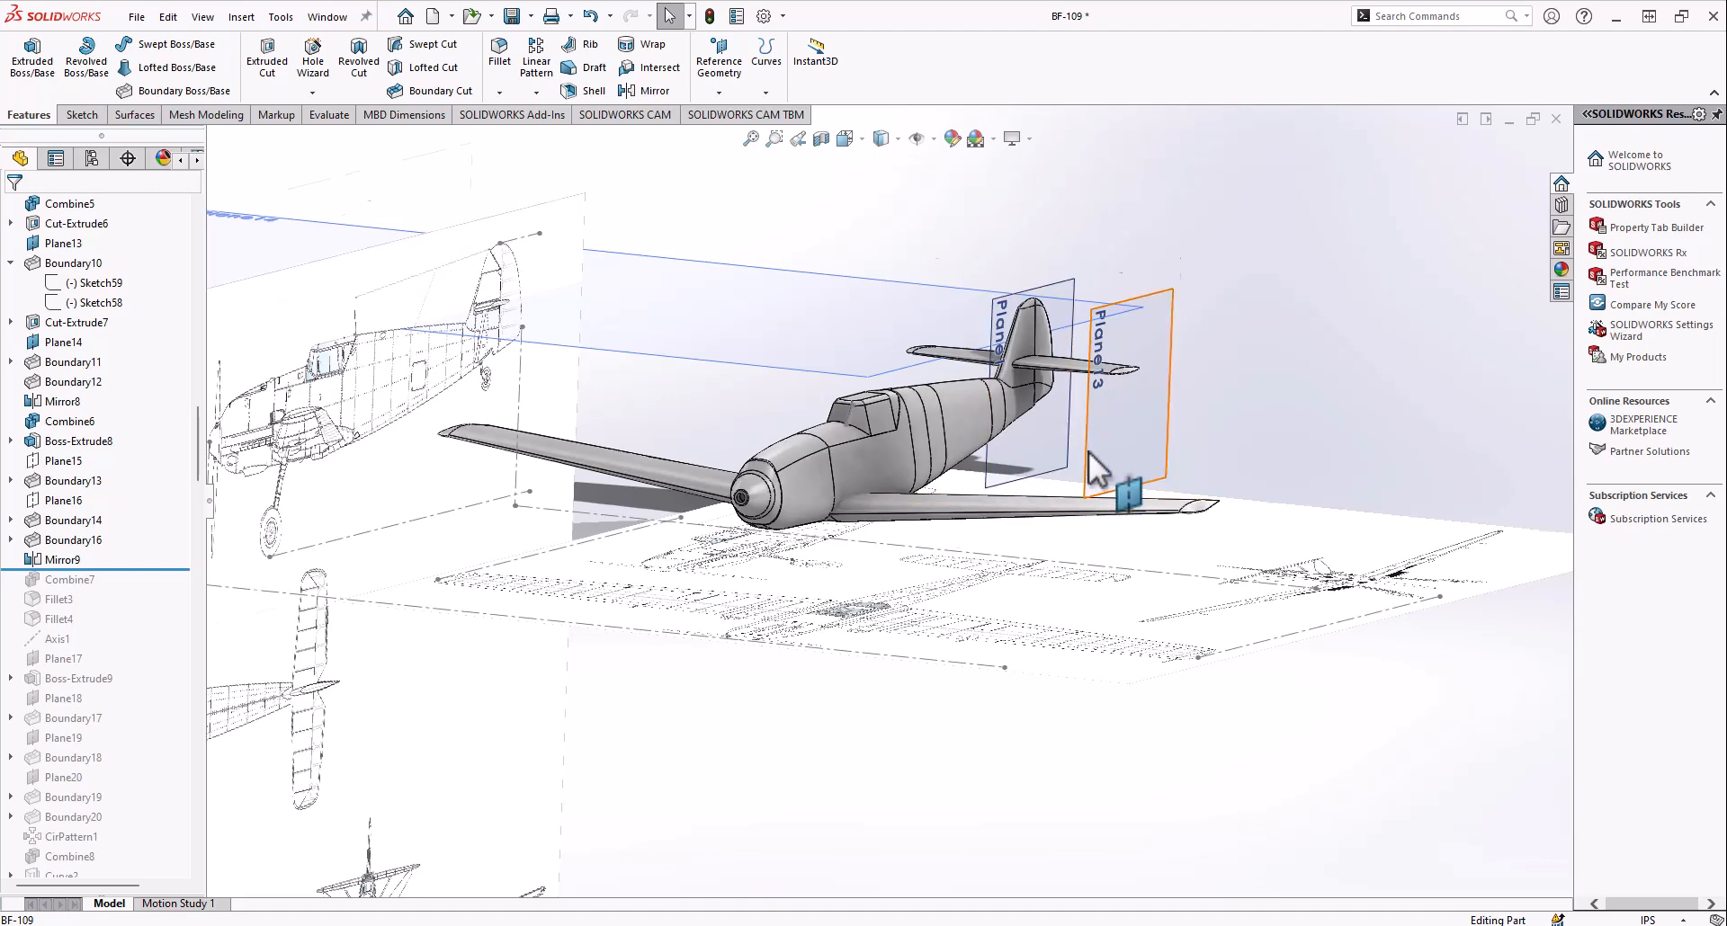
Roll the history forward through Combine7, Fillet3 and Fillet4, and examine the joint between the wing and the fuselage
{"action": "scroll", "coordinate": [1097, 440], "scroll_direction": "down", "scroll_amount": 1}
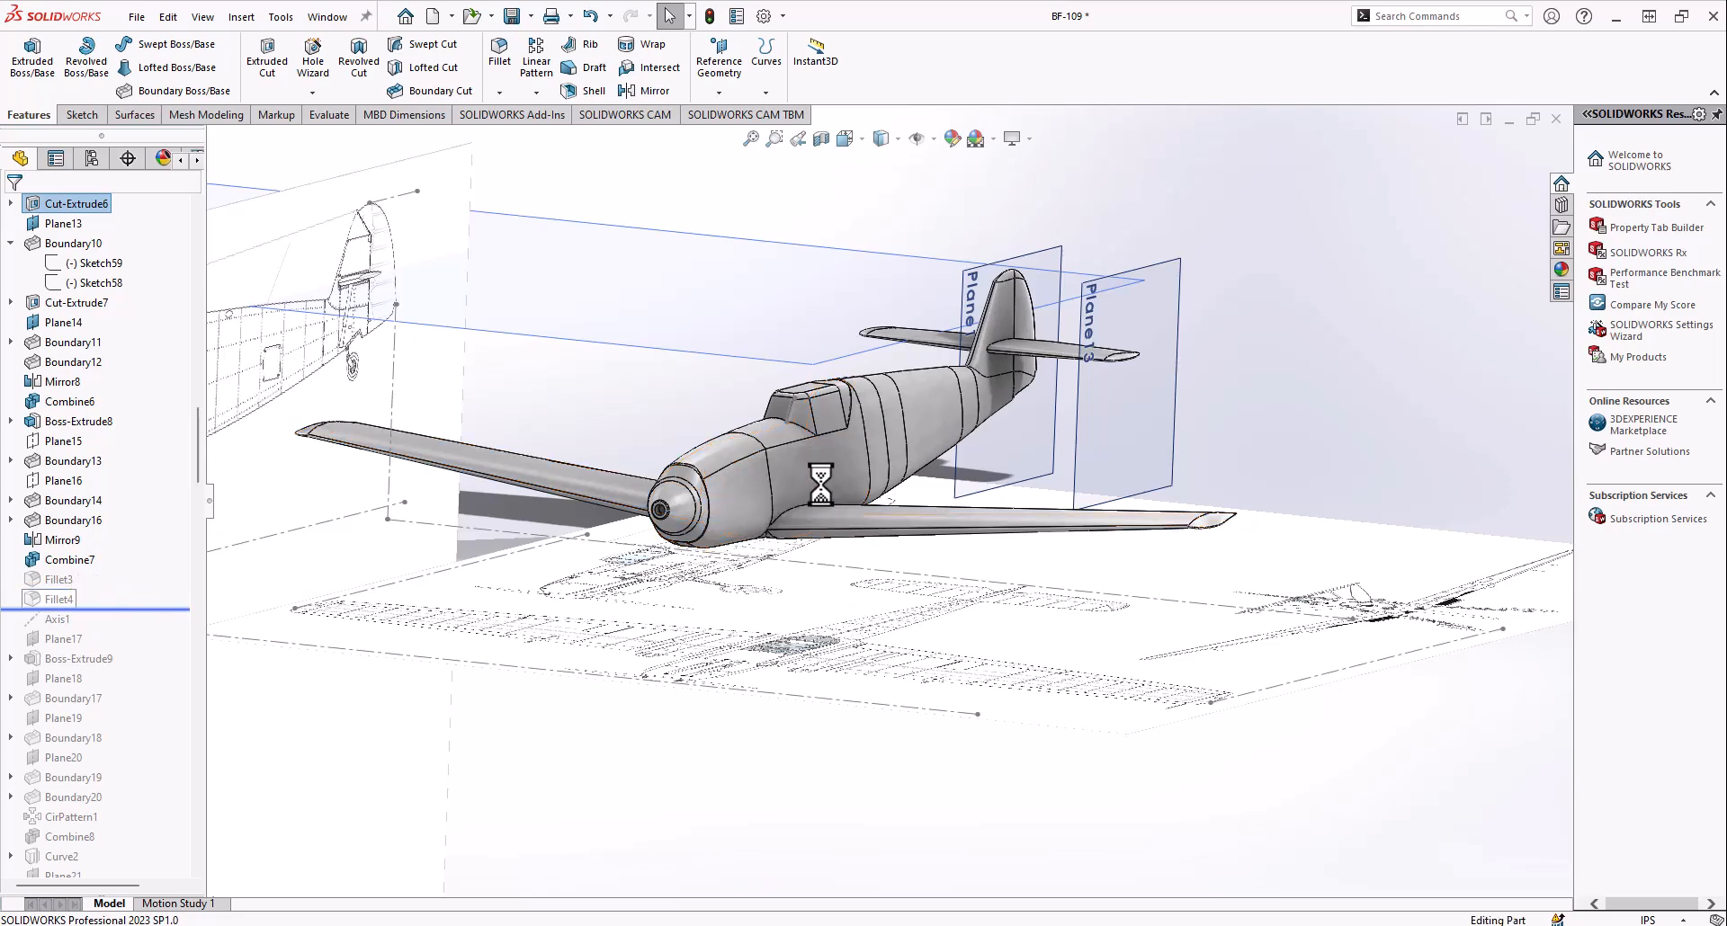
{"action": "scroll", "coordinate": [817, 509], "scroll_direction": "down", "scroll_amount": 8}
{"action": "scroll", "coordinate": [982, 483], "scroll_direction": "up", "scroll_amount": 6}
{"action": "middle_click_drag", "start_coordinate": [982, 483], "coordinate": [909, 471]}
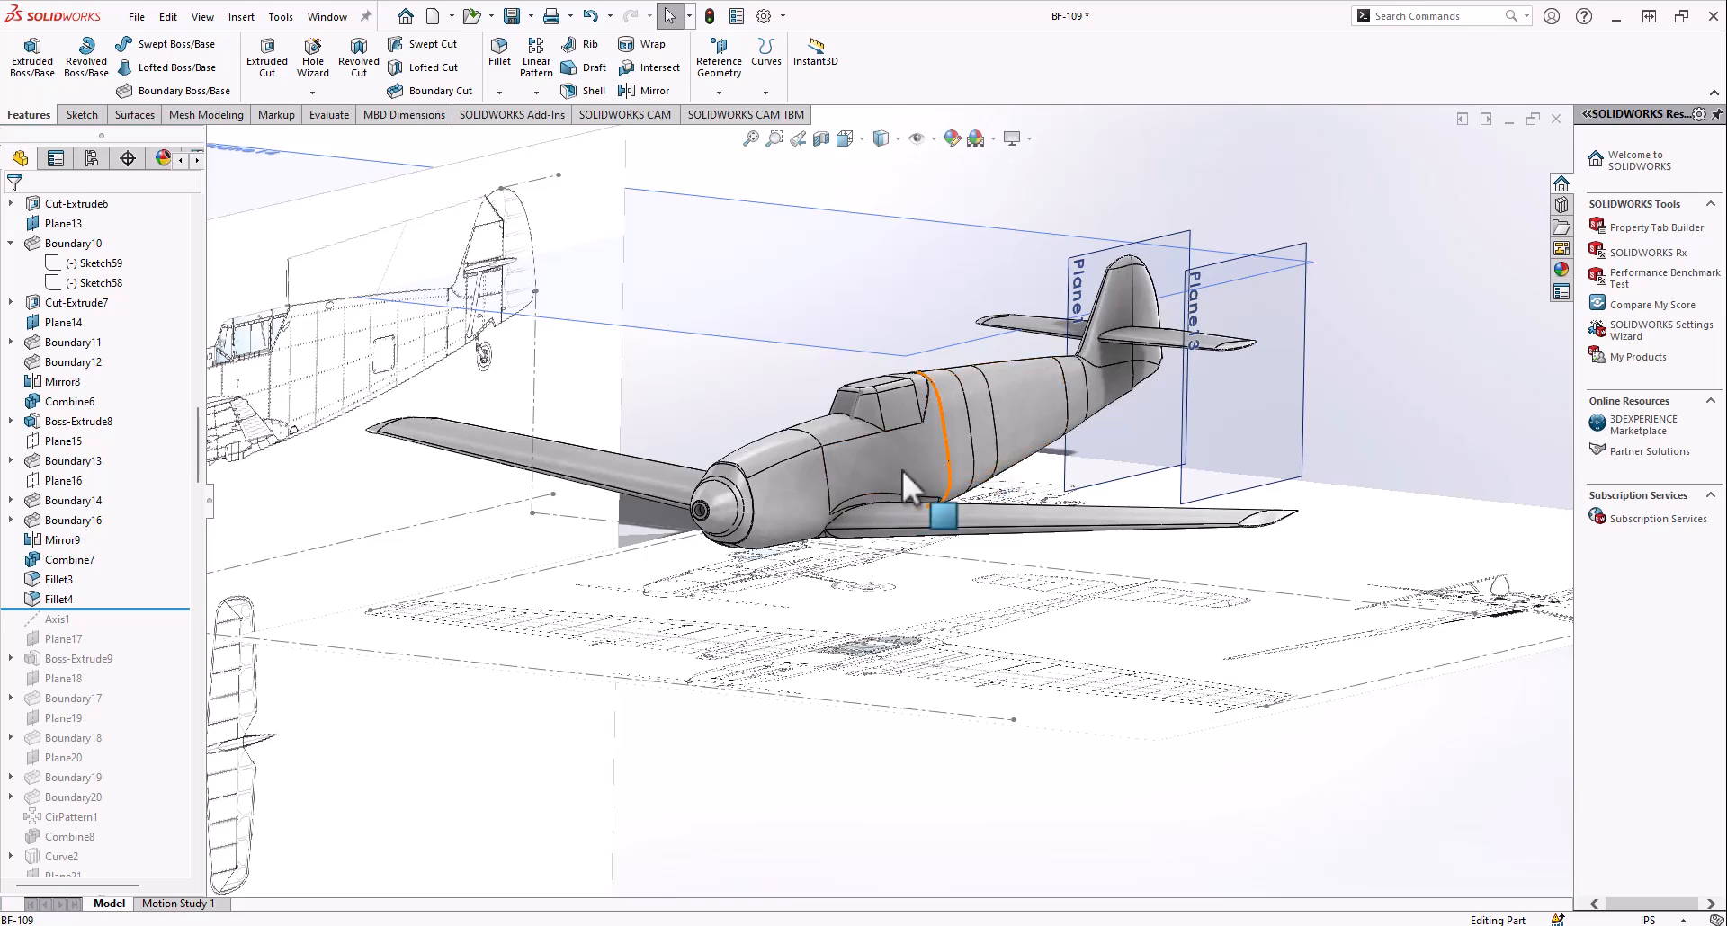
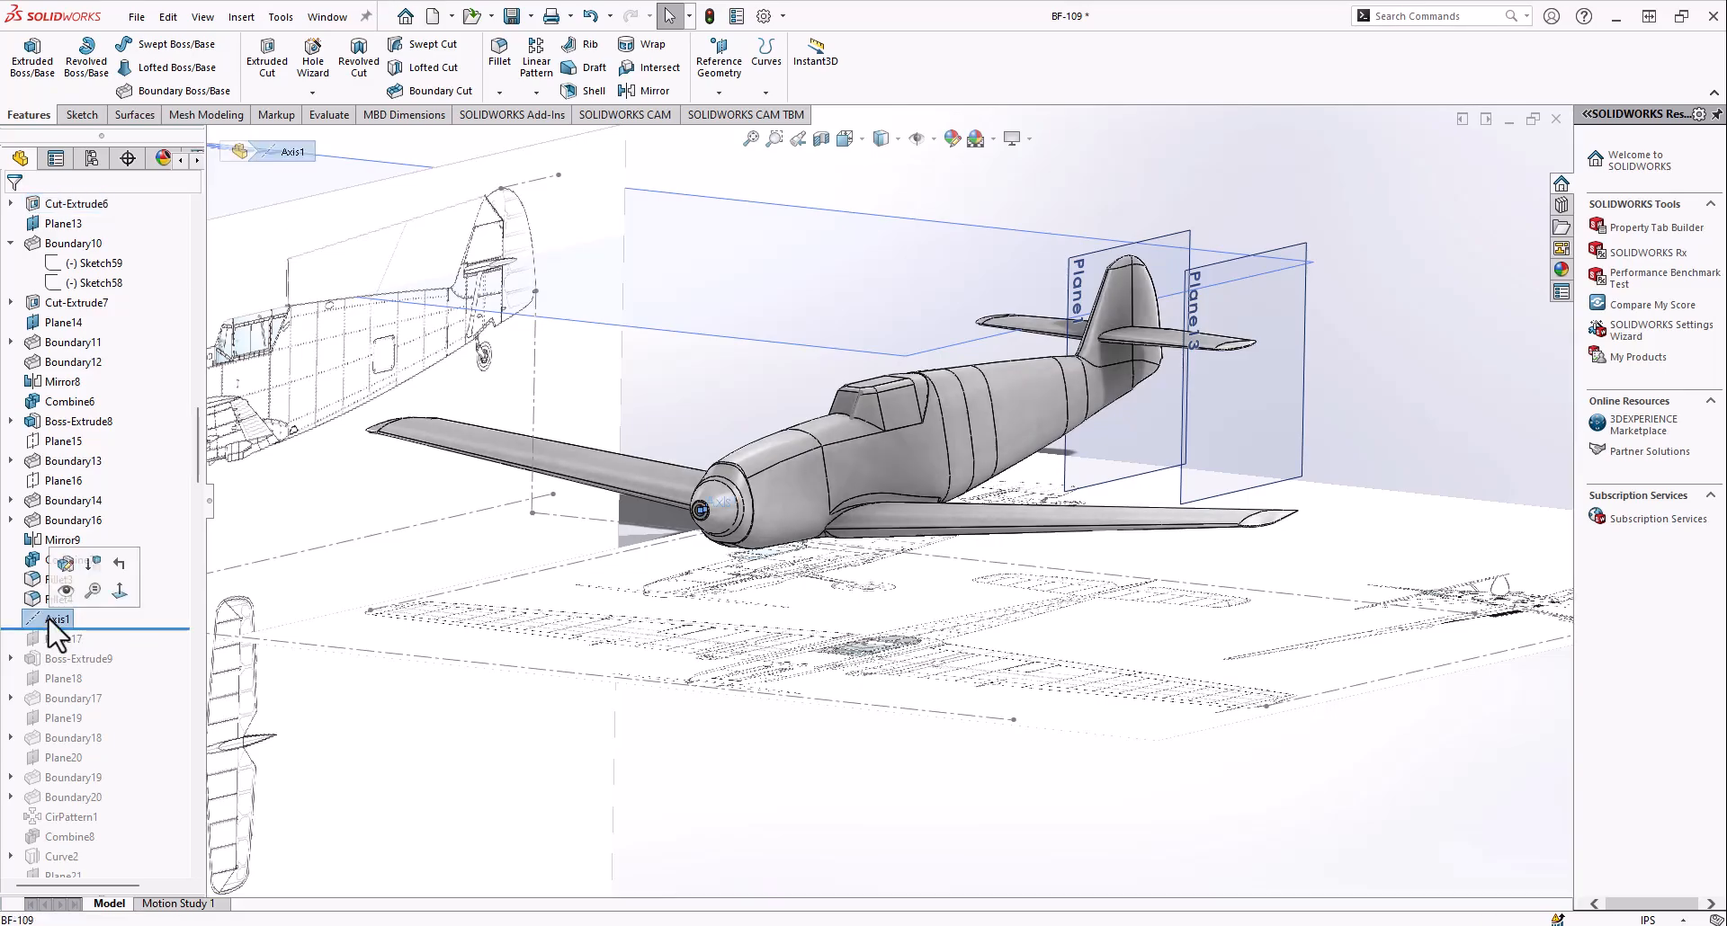
Inspect Axis1 in the spinner, roll the history forward through Plane17, and examine that plane at the nose
{"action": "middle_click_drag", "start_coordinate": [815, 428], "coordinate": [829, 535]}
{"action": "scroll", "coordinate": [775, 505], "scroll_direction": "down", "scroll_amount": 5}
{"action": "scroll", "coordinate": [856, 505], "scroll_direction": "down", "scroll_amount": 4}
{"action": "scroll", "coordinate": [900, 486], "scroll_direction": "up", "scroll_amount": 3}
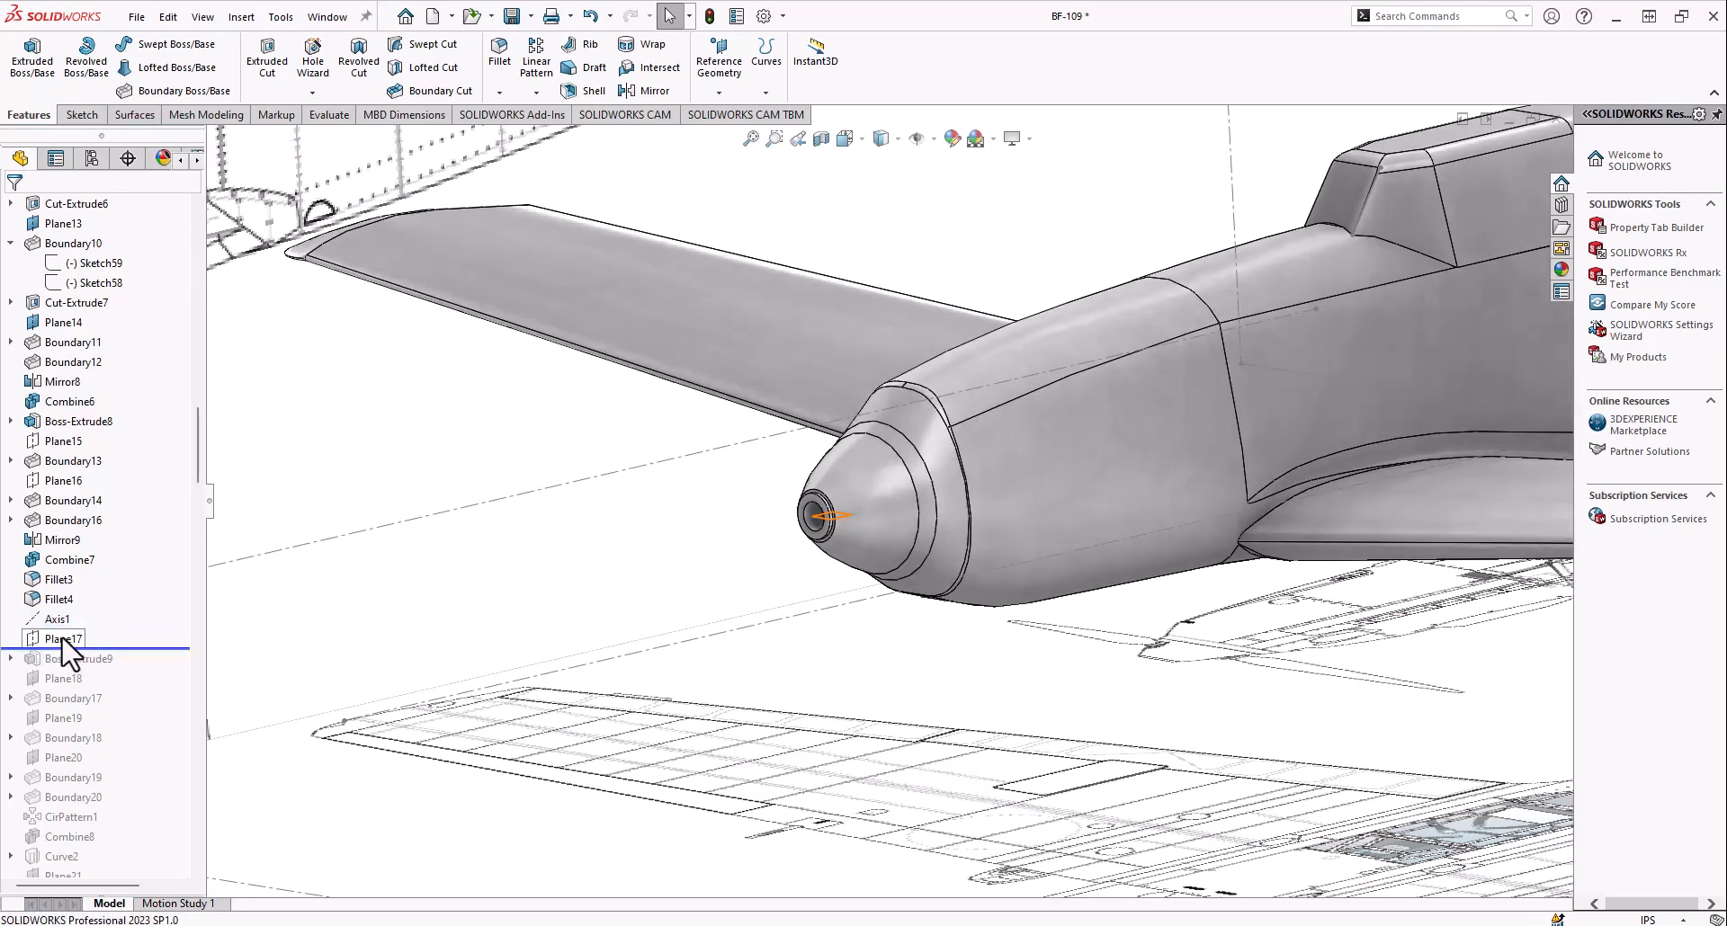
{"action": "middle_click_drag", "start_coordinate": [677, 596], "coordinate": [798, 552]}
{"action": "scroll", "coordinate": [798, 553], "scroll_direction": "up", "scroll_amount": 4}
{"action": "scroll", "coordinate": [1184, 453], "scroll_direction": "down", "scroll_amount": 5}
{"action": "mouse_move", "coordinate": [896, 499]}
{"action": "middle_mouse_down"}
{"action": "mouse_move", "coordinate": [770, 530]}
{"action": "mouse_move", "coordinate": [841, 466]}
{"action": "mouse_move", "coordinate": [867, 494]}
{"action": "mouse_move", "coordinate": [904, 491]}
{"action": "middle_mouse_up"}
{"action": "scroll", "coordinate": [770, 530], "scroll_direction": "up", "scroll_amount": 5}
{"action": "scroll", "coordinate": [867, 494], "scroll_direction": "up", "scroll_amount": 4}
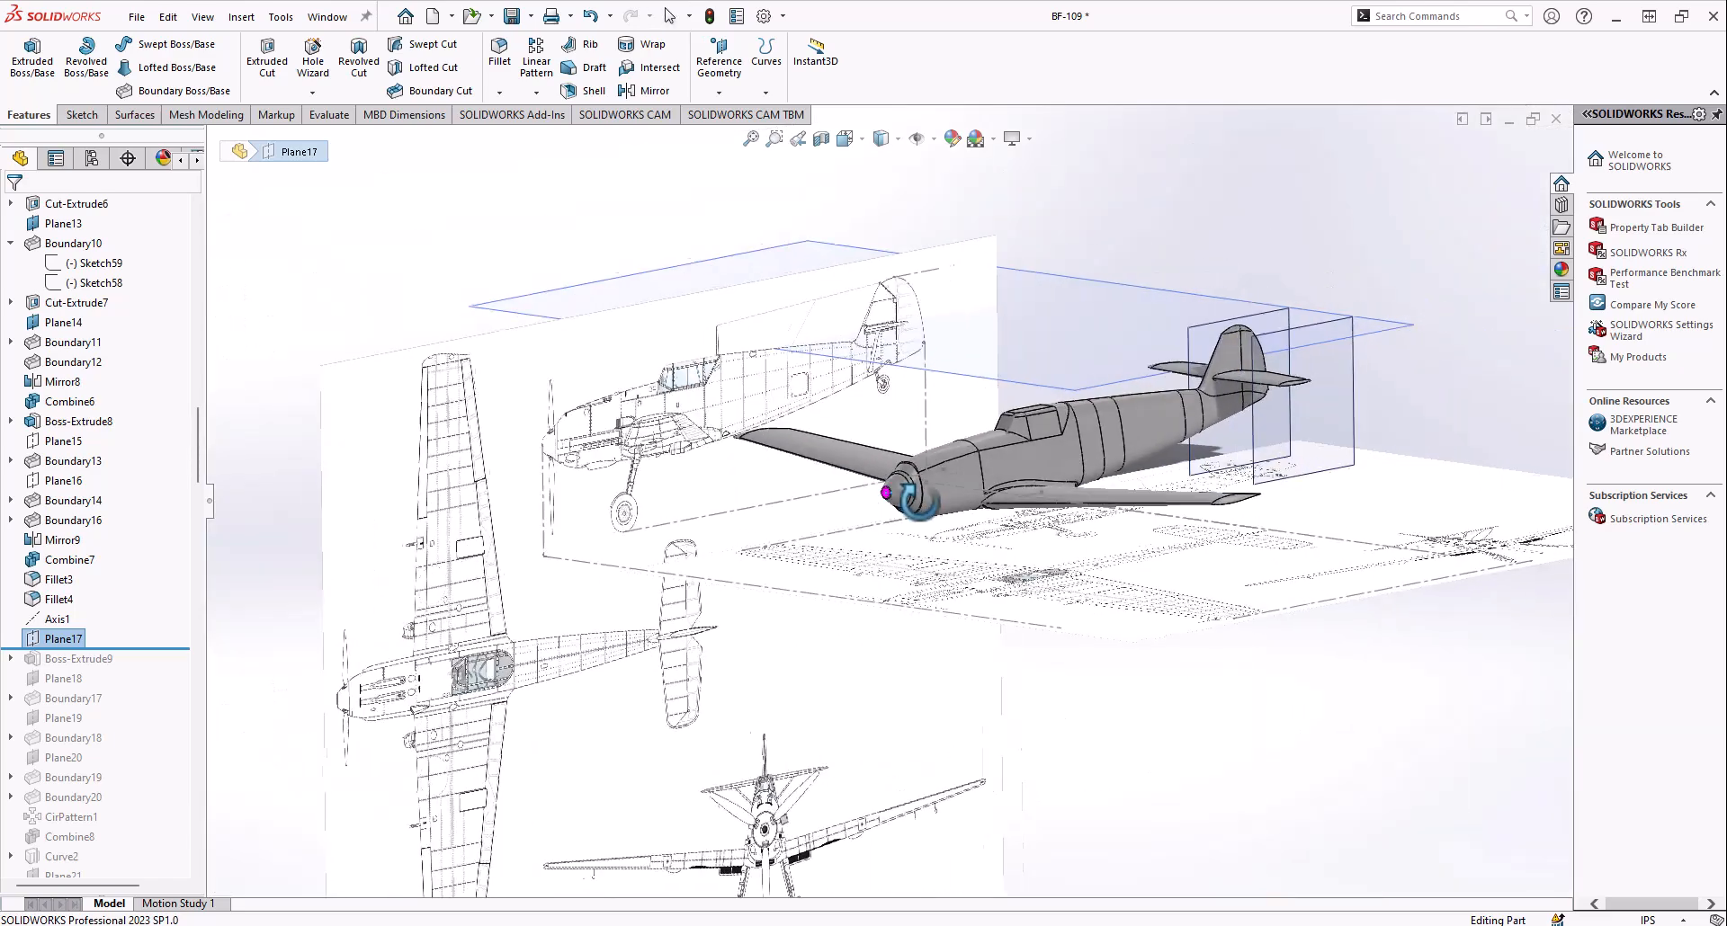
{"action": "scroll", "coordinate": [904, 491], "scroll_direction": "down", "scroll_amount": 5}
{"action": "scroll", "coordinate": [869, 492], "scroll_direction": "down", "scroll_amount": 5}
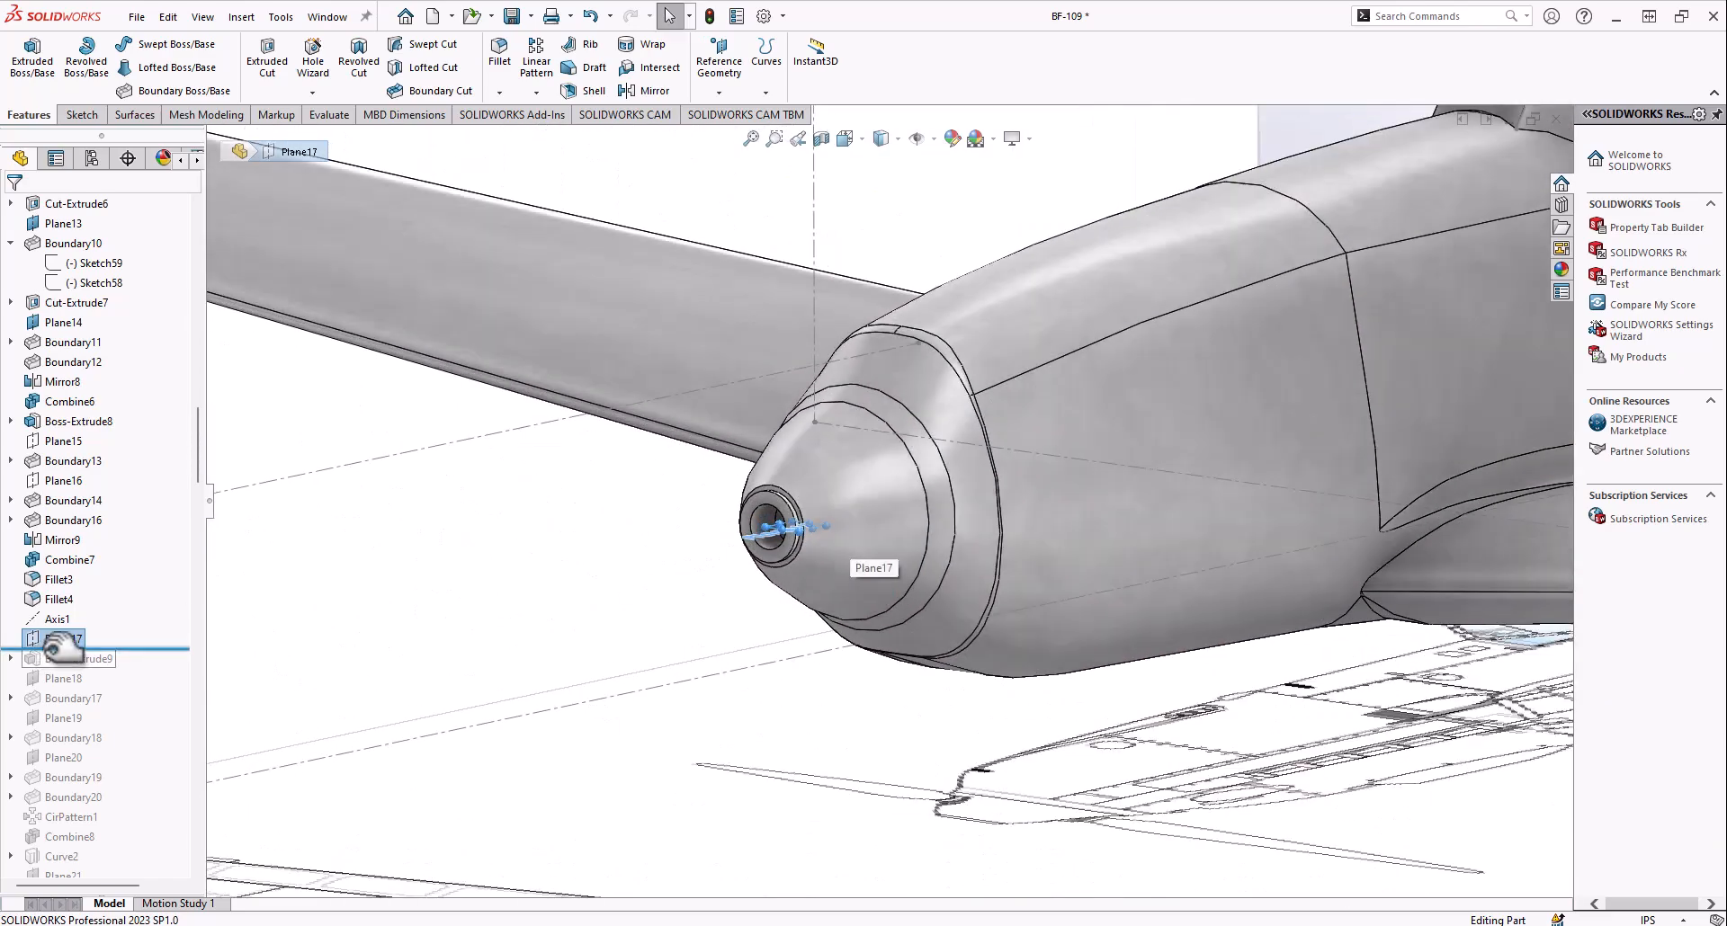
Roll the history forward through Boss-Extrude9 and examine the small extrusion beneath the spinner from the front and side
{"action": "middle_click", "coordinate": [770, 549]}
{"action": "middle_click_drag", "start_coordinate": [771, 549], "coordinate": [763, 663]}
{"action": "scroll", "coordinate": [798, 686], "scroll_direction": "down", "scroll_amount": 5}
{"action": "scroll", "coordinate": [898, 640], "scroll_direction": "up", "scroll_amount": 4}
{"action": "scroll", "coordinate": [944, 506], "scroll_direction": "up", "scroll_amount": 2}
{"action": "middle_click", "coordinate": [850, 487]}
{"action": "middle_click_drag", "start_coordinate": [850, 487], "coordinate": [837, 670]}
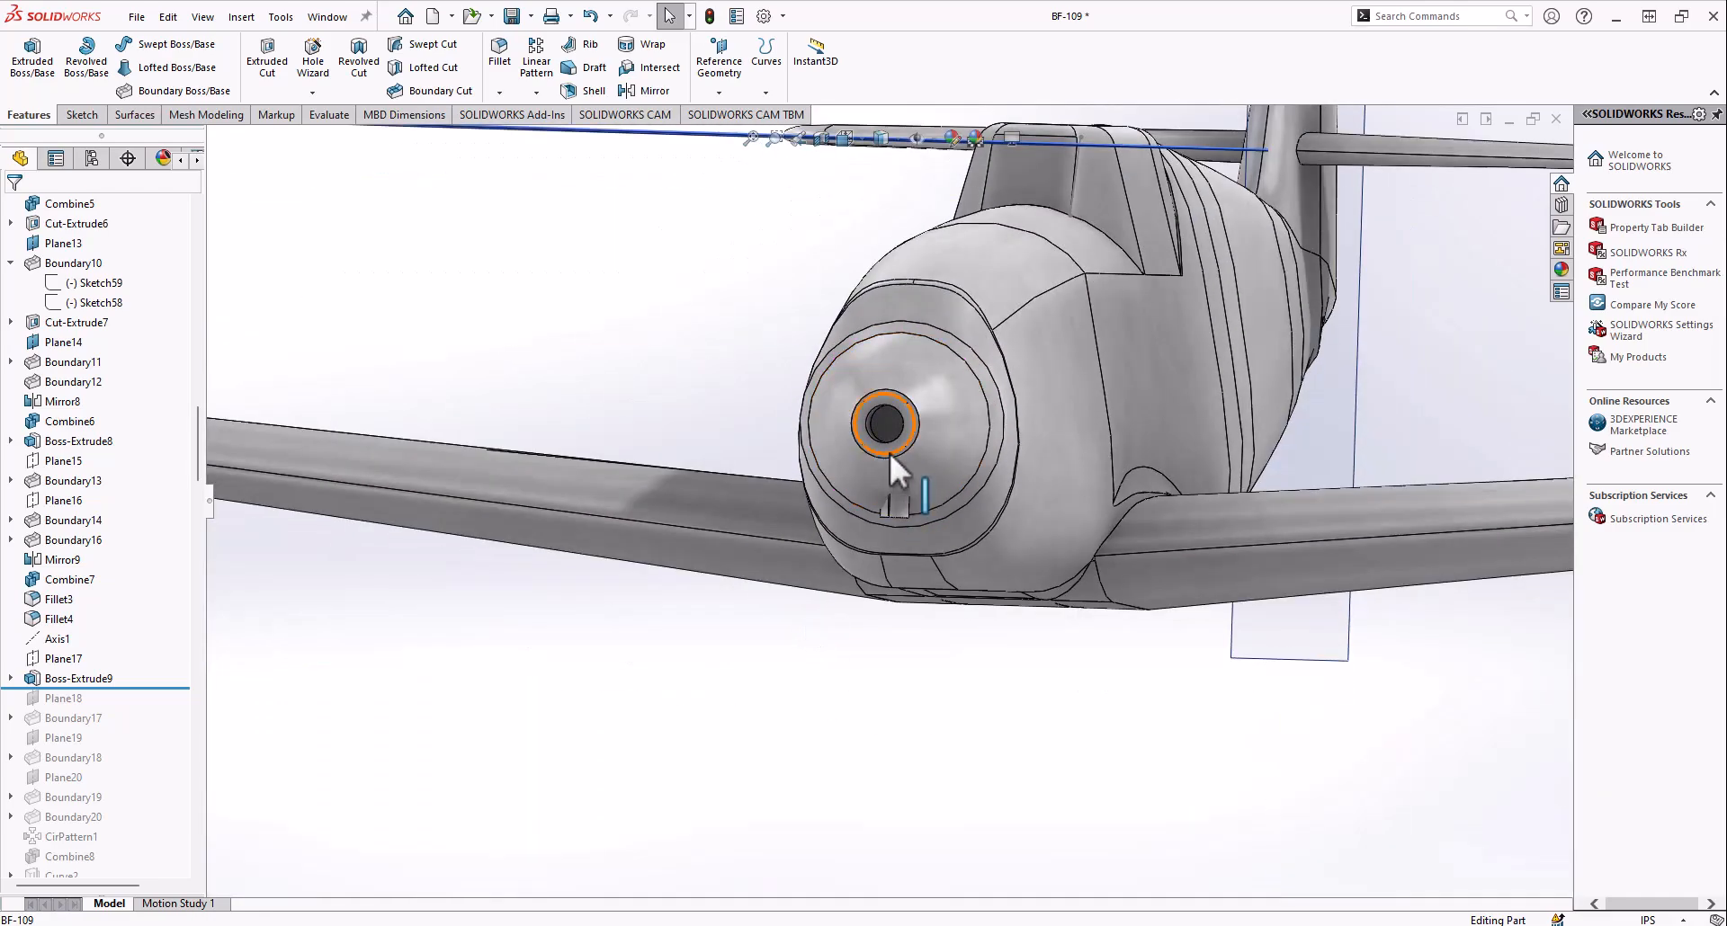
{"action": "scroll", "coordinate": [902, 434], "scroll_direction": "down", "scroll_amount": 4}
{"action": "scroll", "coordinate": [905, 432], "scroll_direction": "up", "scroll_amount": 1}
{"action": "middle_click_drag", "start_coordinate": [906, 450], "coordinate": [763, 537]}
{"action": "scroll", "coordinate": [894, 505], "scroll_direction": "up", "scroll_amount": 5}
{"action": "middle_click", "coordinate": [936, 495]}
{"action": "middle_click_drag", "start_coordinate": [936, 494], "coordinate": [910, 545]}
{"action": "scroll", "coordinate": [914, 545], "scroll_direction": "down", "scroll_amount": 5}
{"action": "middle_click", "coordinate": [912, 543]}
{"action": "scroll", "coordinate": [837, 524], "scroll_direction": "up", "scroll_amount": 5}
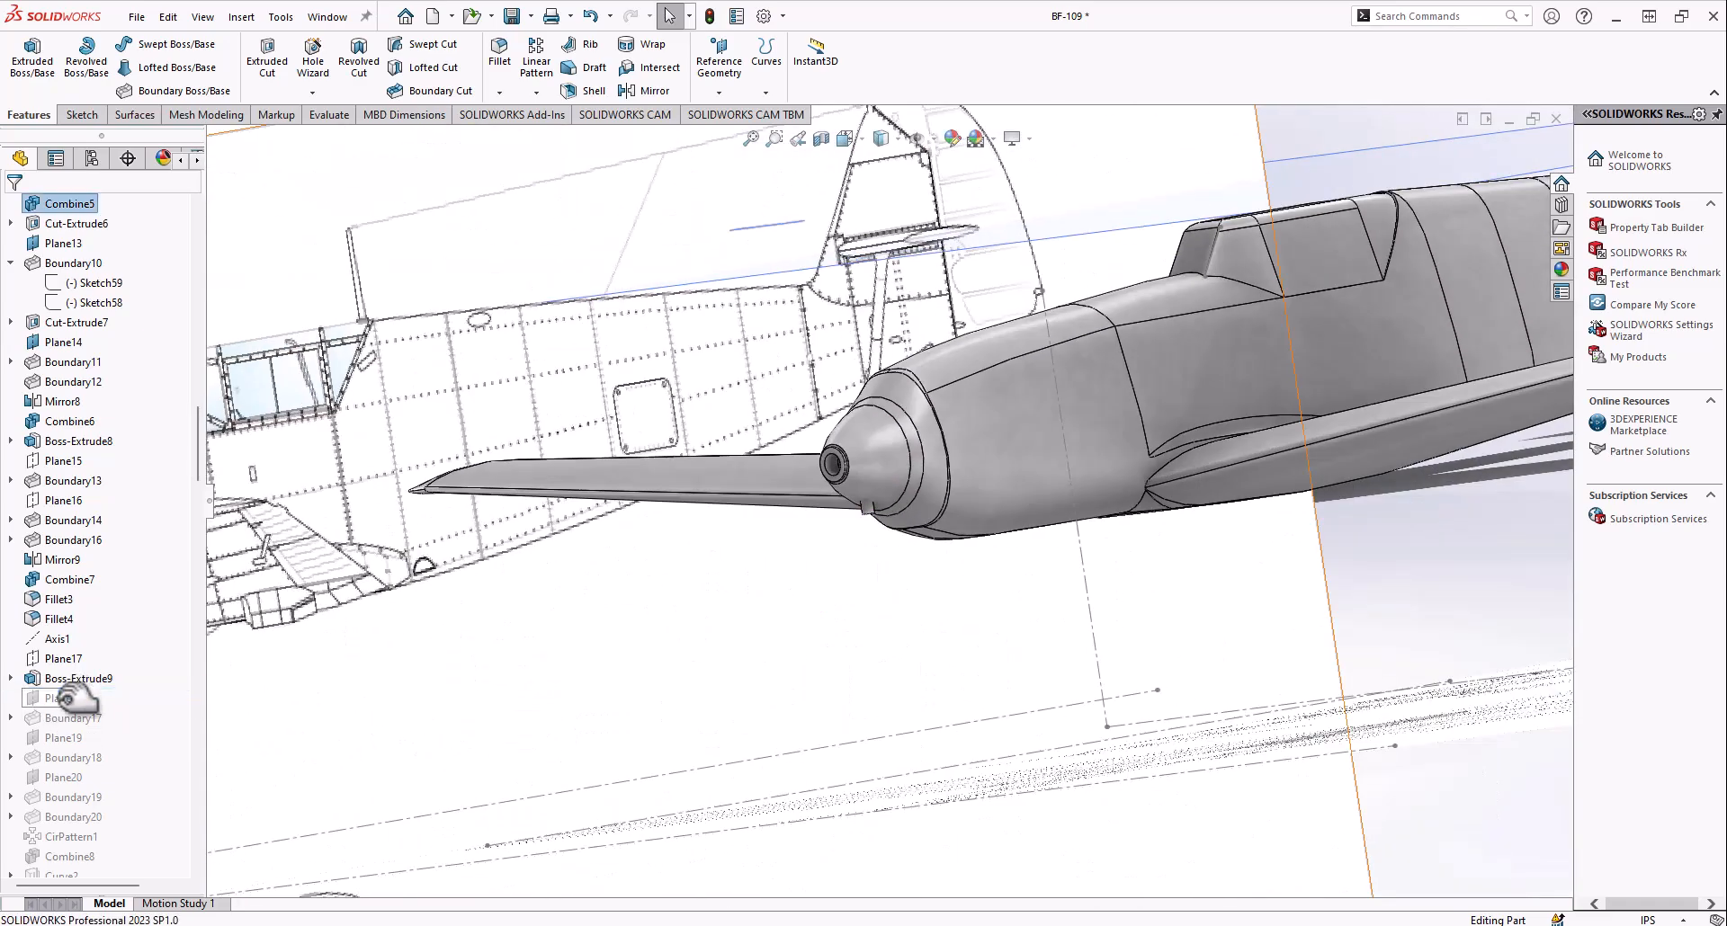
Roll the history forward through Plane18, show that plane, and check its placement around the aircraft
{"action": "scroll", "coordinate": [886, 592], "scroll_direction": "up", "scroll_amount": 6}
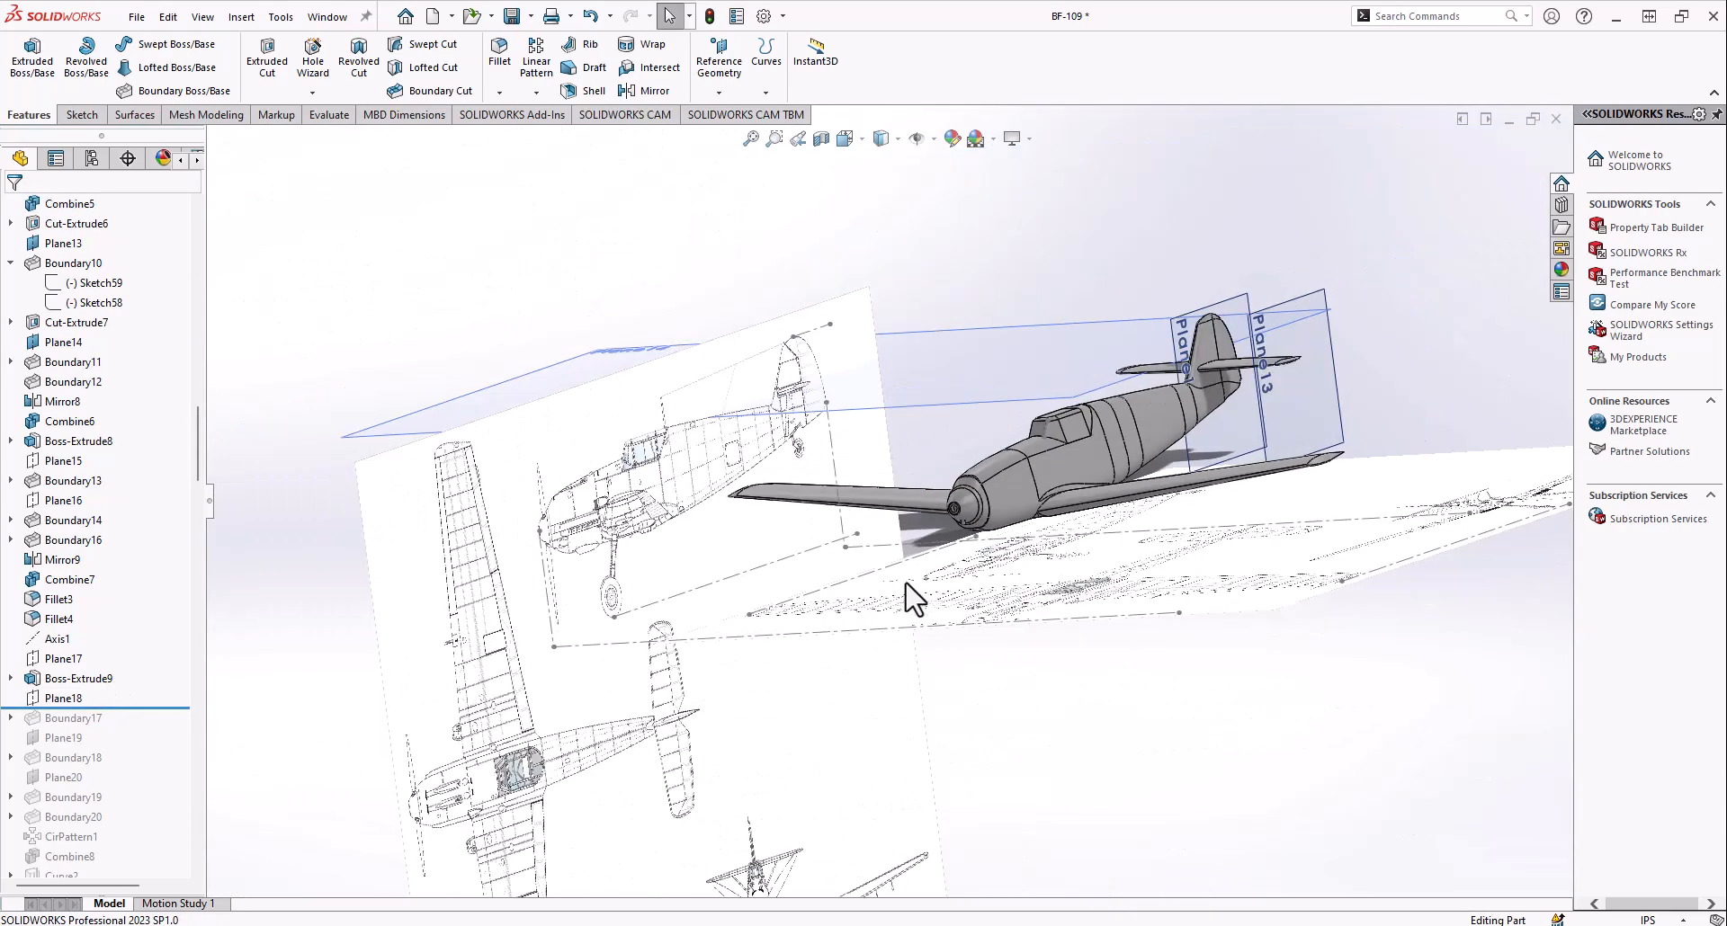
{"action": "right_click", "coordinate": [58, 698]}
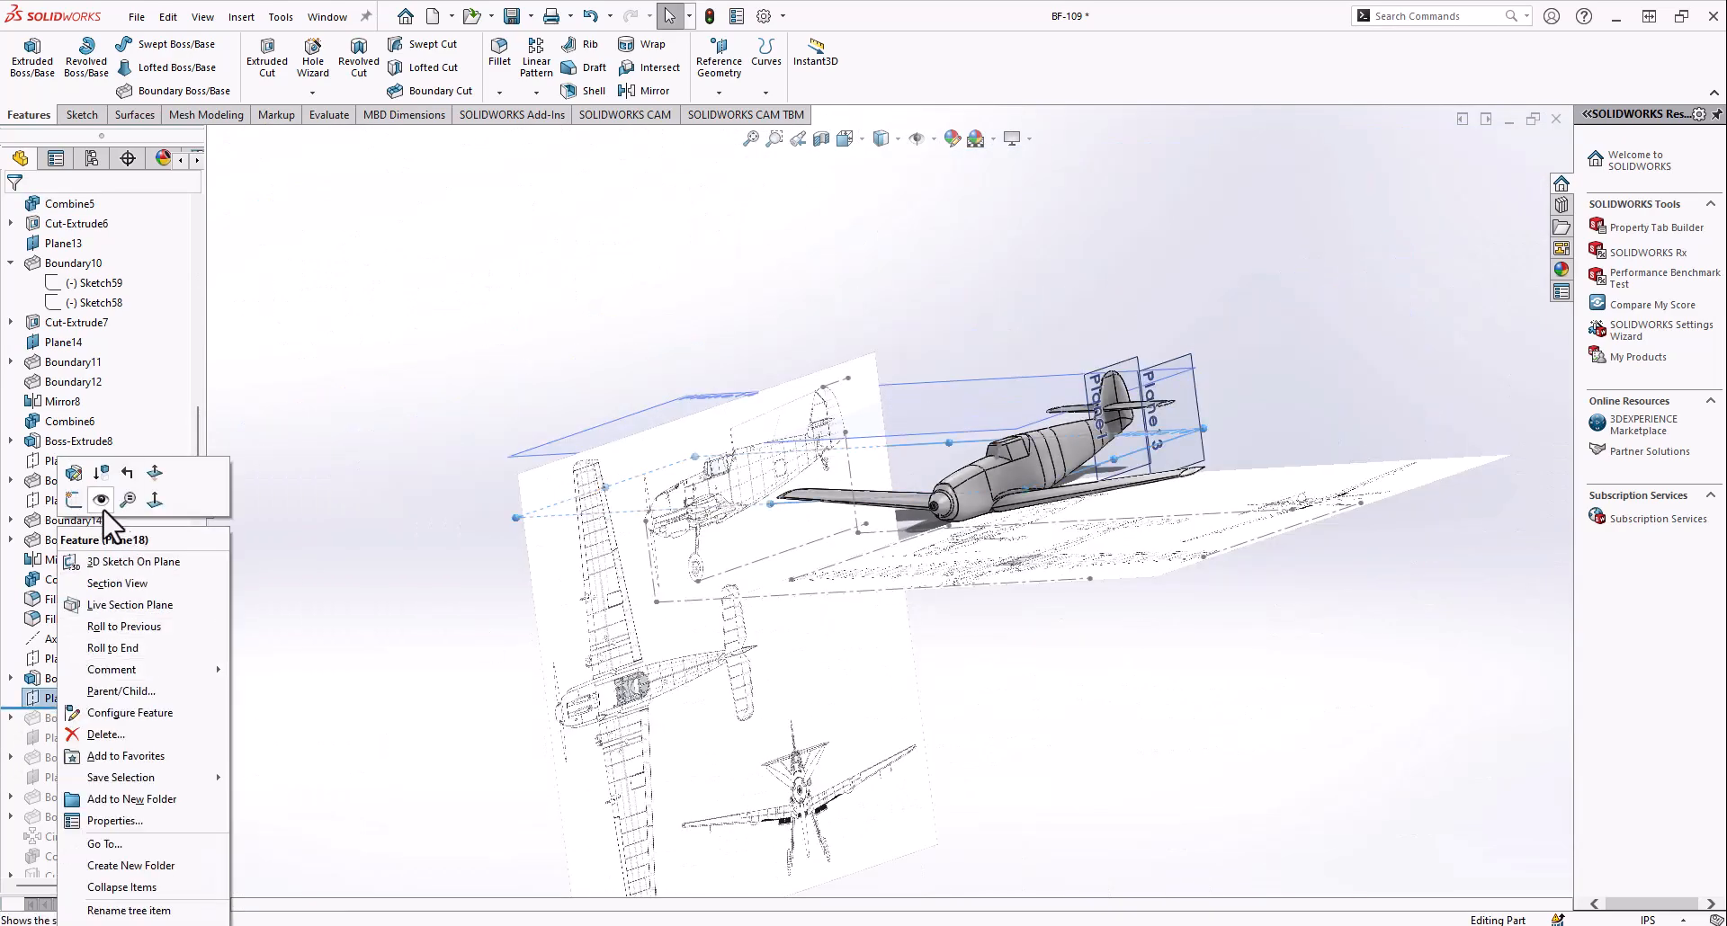
{"action": "left_click", "coordinate": [369, 551]}
{"action": "middle_click_drag", "start_coordinate": [870, 572], "coordinate": [854, 547]}
{"action": "scroll", "coordinate": [3, 439], "scroll_direction": "up", "scroll_amount": 10}
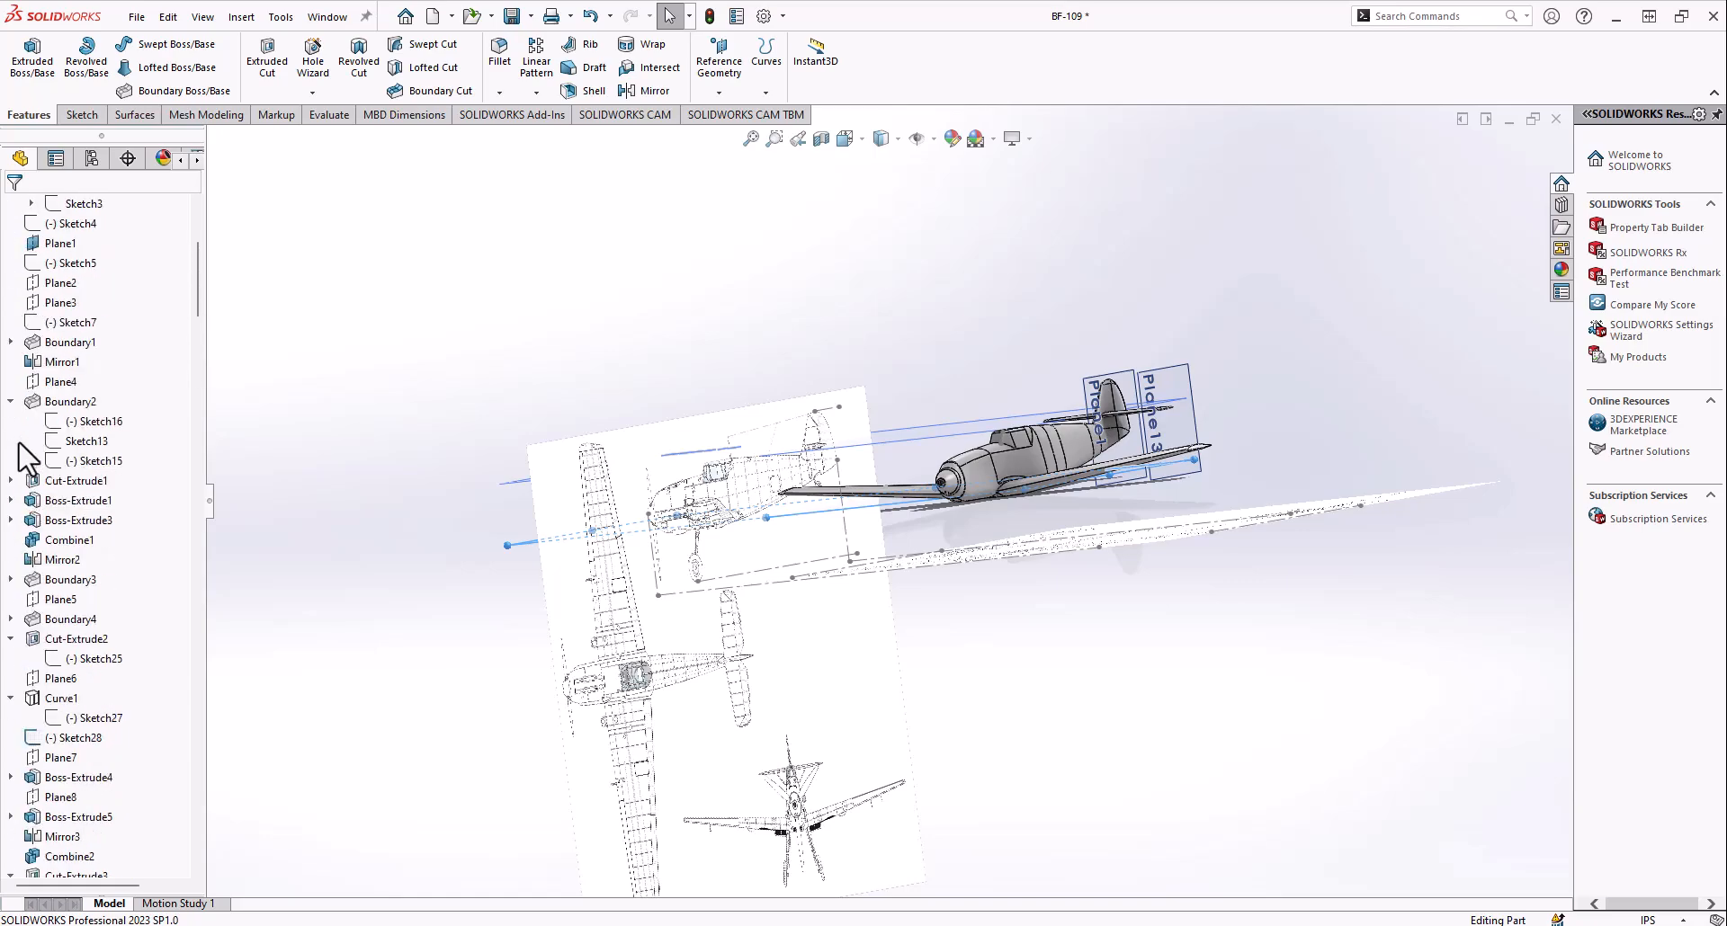
Show Sketch3 of the Schematic folder so the front-view drawing appears with the aircraft
{"action": "right_click", "coordinate": [85, 500]}
{"action": "left_click", "coordinate": [92, 478]}
{"action": "scroll", "coordinate": [1124, 504], "scroll_direction": "down", "scroll_amount": 10}
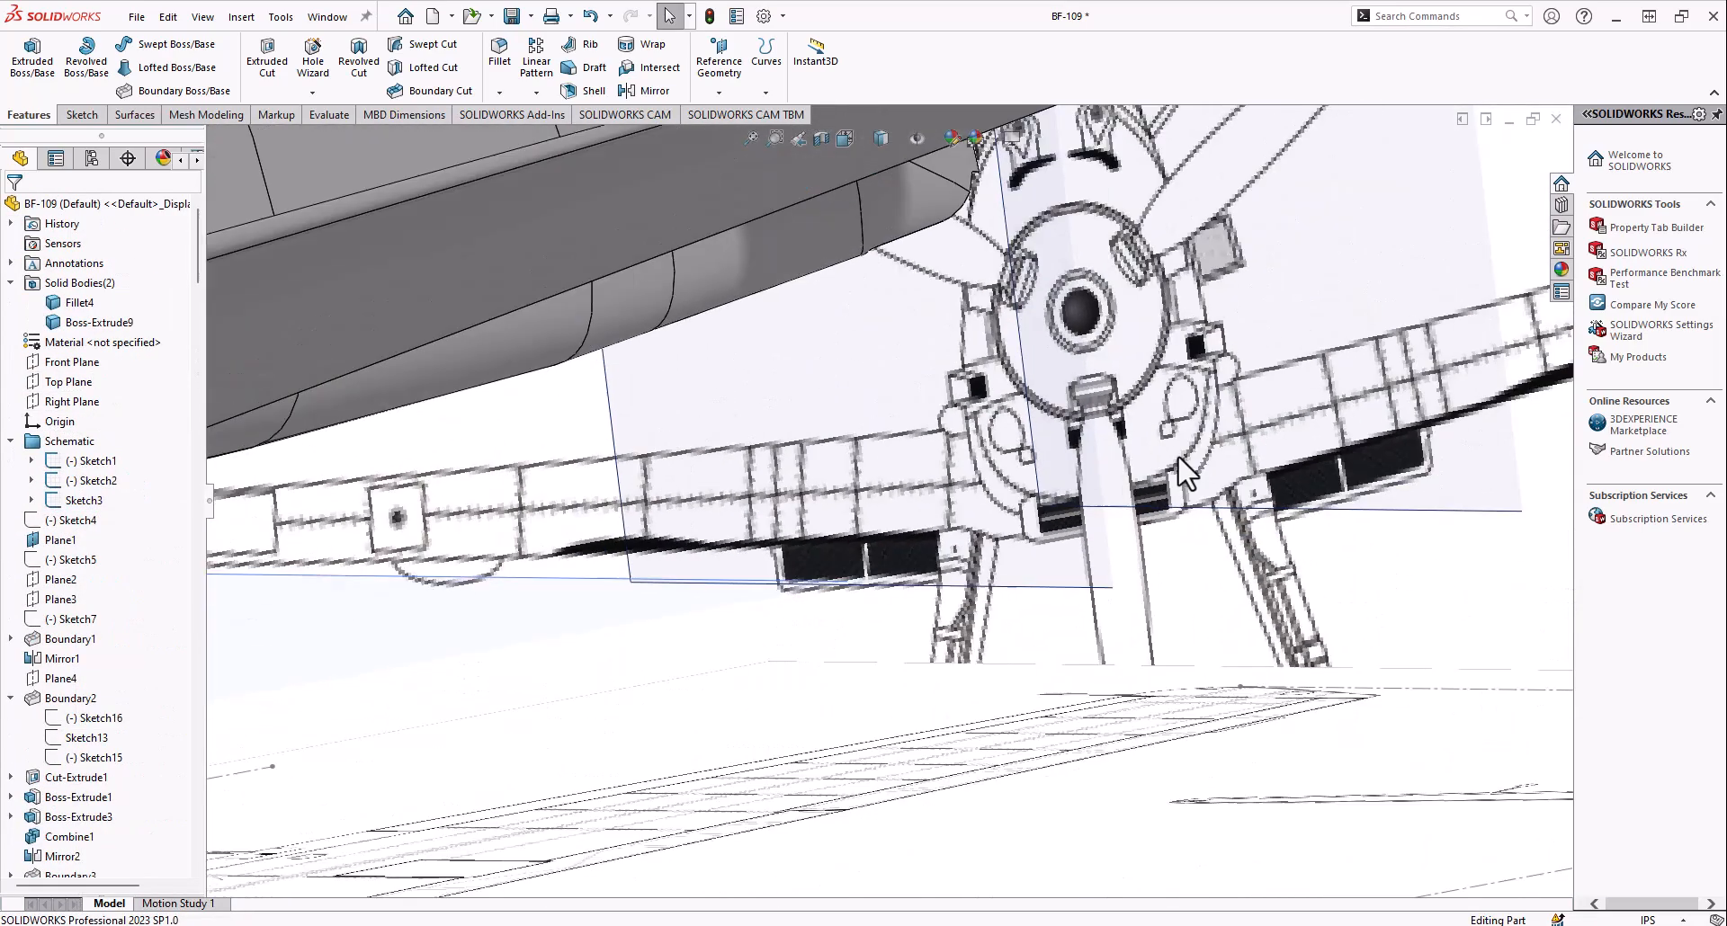
{"action": "scroll", "coordinate": [1170, 468], "scroll_direction": "up", "scroll_amount": 6}
{"action": "middle_click_drag", "start_coordinate": [409, 461], "coordinate": [563, 496]}
{"action": "scroll", "coordinate": [562, 497], "scroll_direction": "up", "scroll_amount": 3}
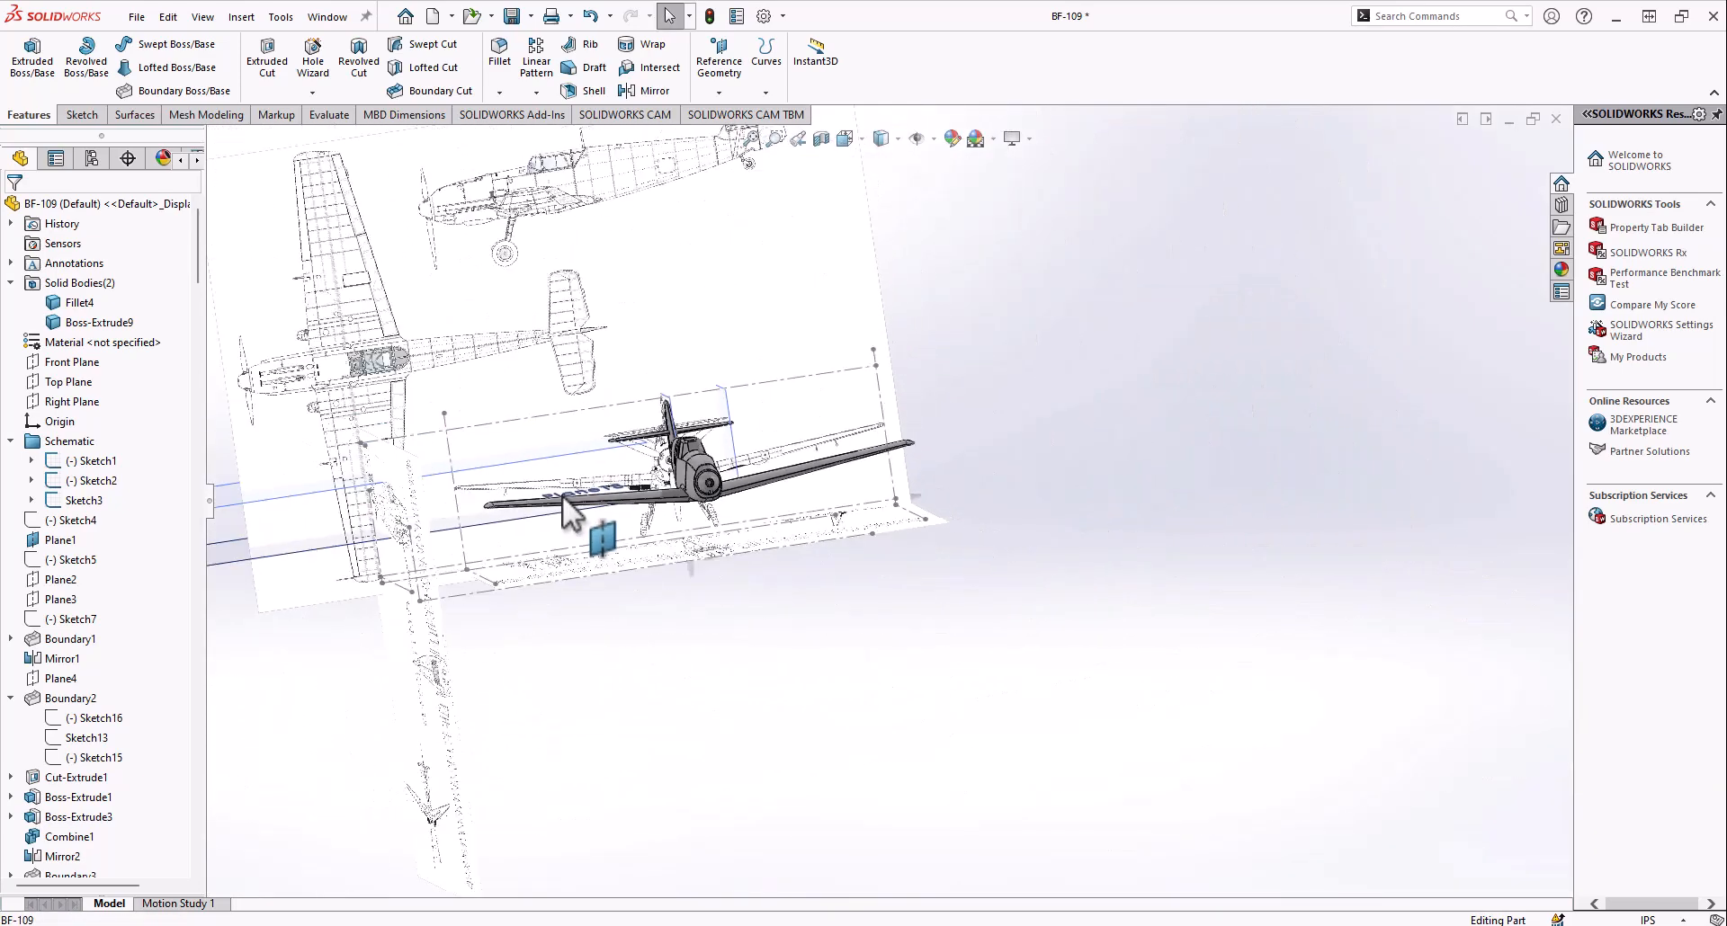
Set the front view and examine the nose against the propeller blade in the front schematic
{"action": "scroll", "coordinate": [31, 803], "scroll_direction": "down", "scroll_amount": 2}
{"action": "scroll", "coordinate": [36, 769], "scroll_direction": "down", "scroll_amount": 10}
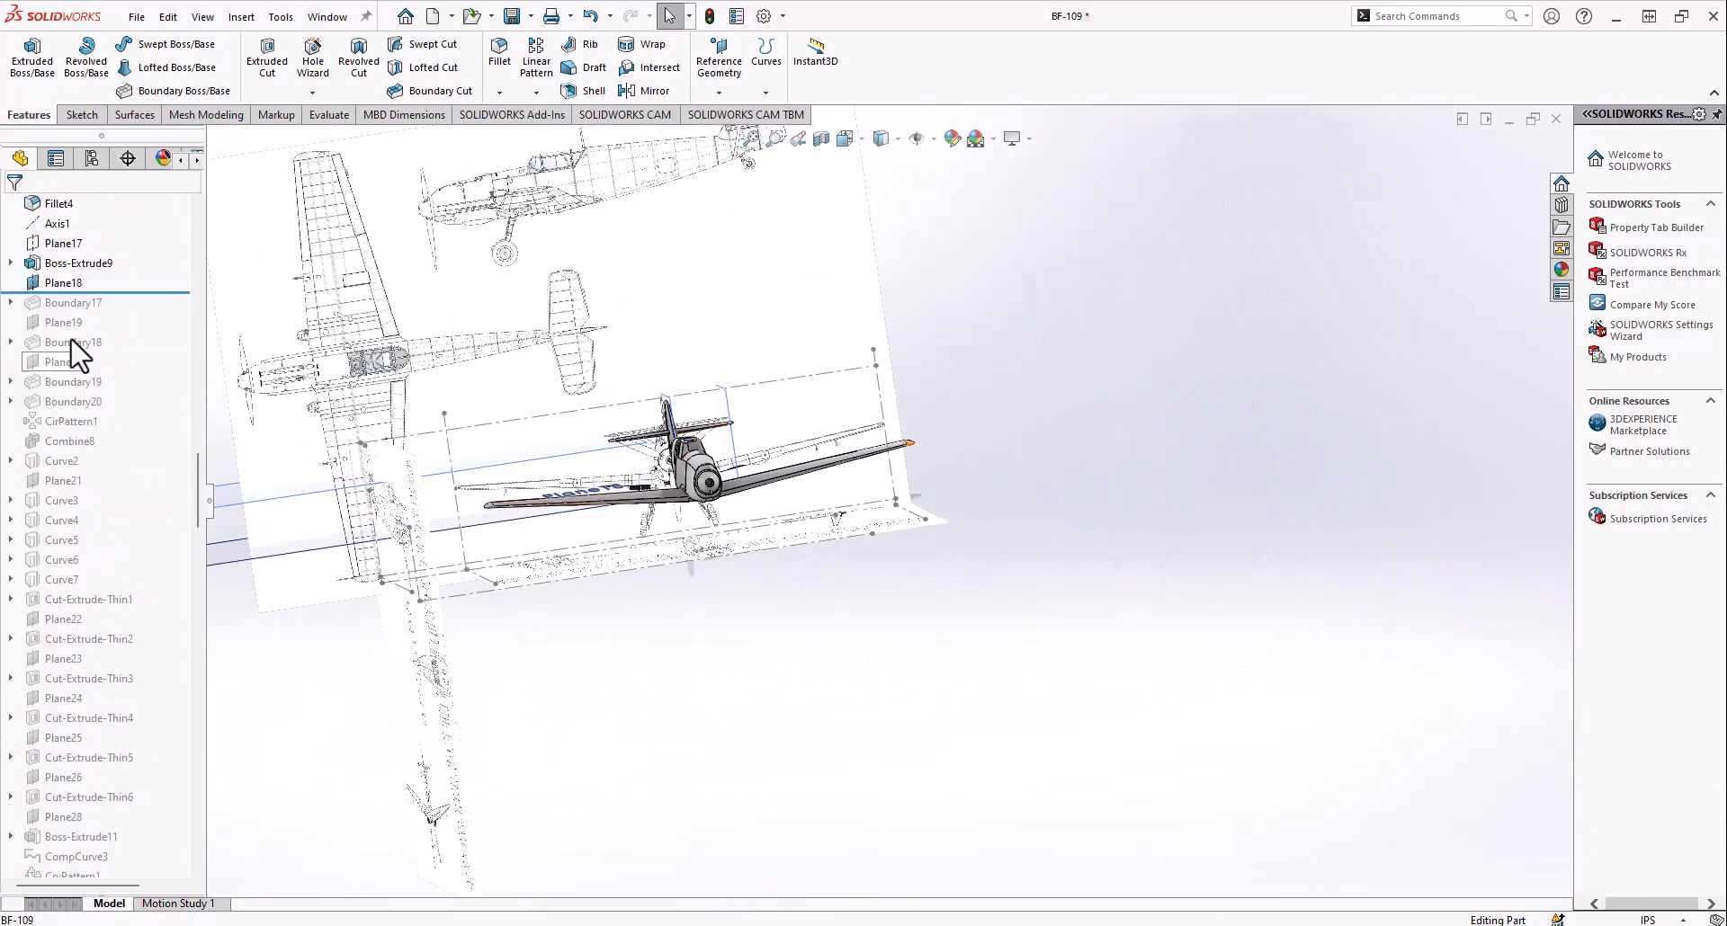
{"action": "left_click", "coordinate": [844, 137]}
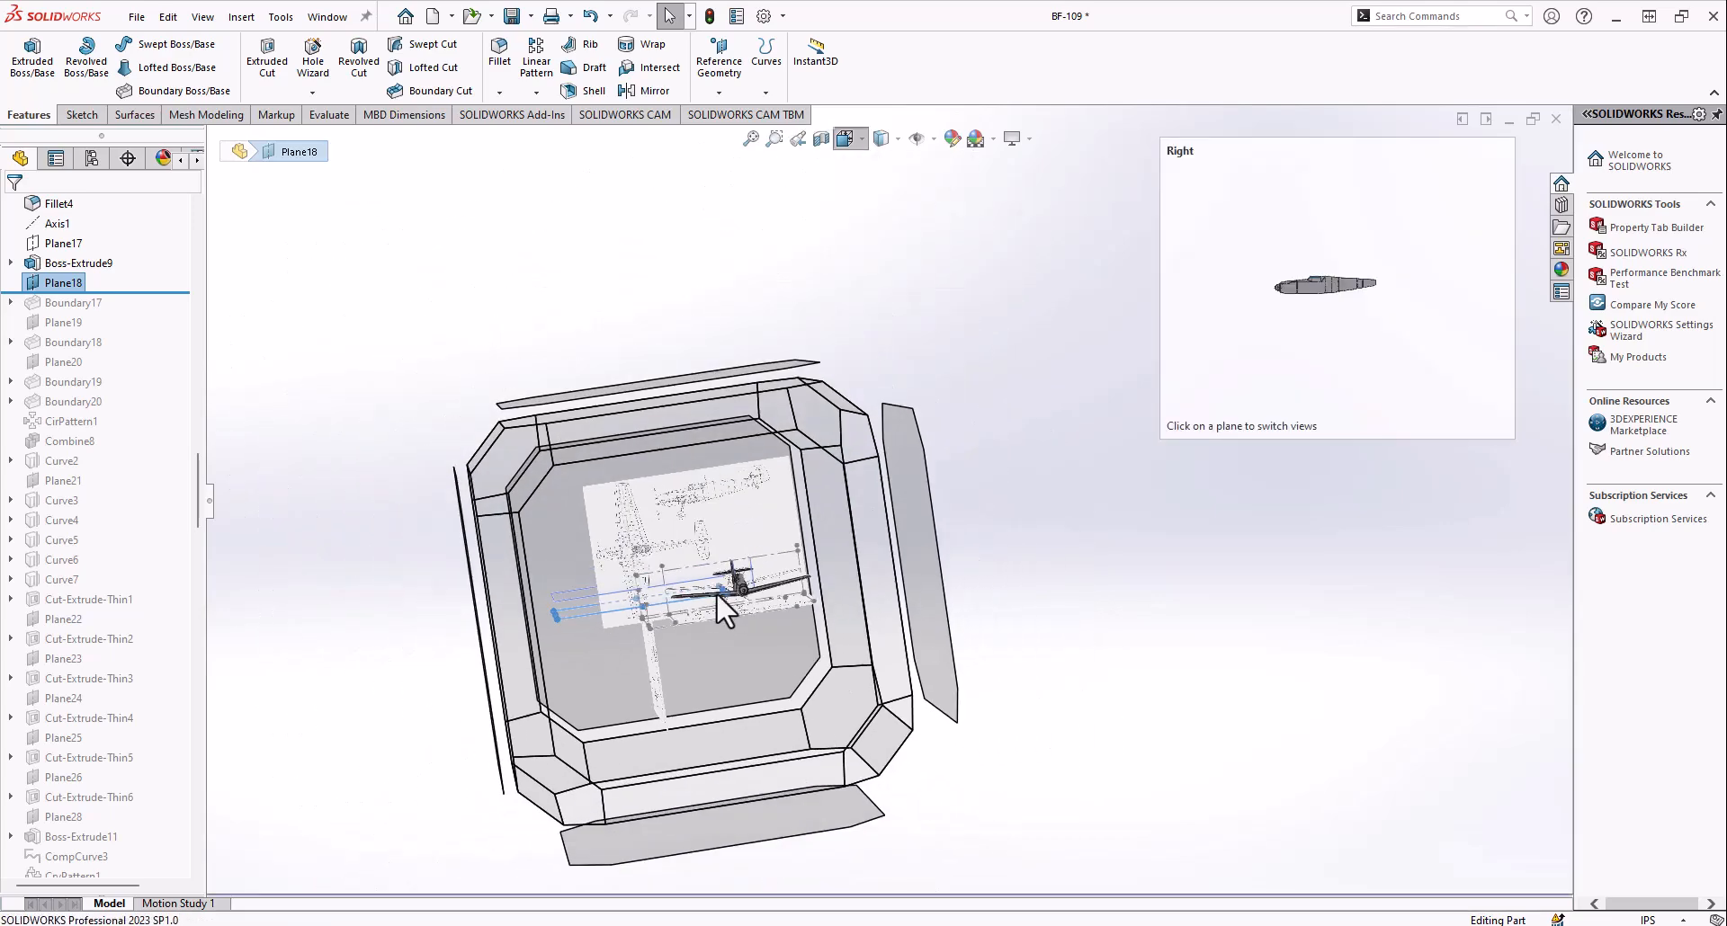
{"action": "left_click", "coordinate": [716, 592]}
{"action": "scroll", "coordinate": [1016, 531], "scroll_direction": "down", "scroll_amount": 5}
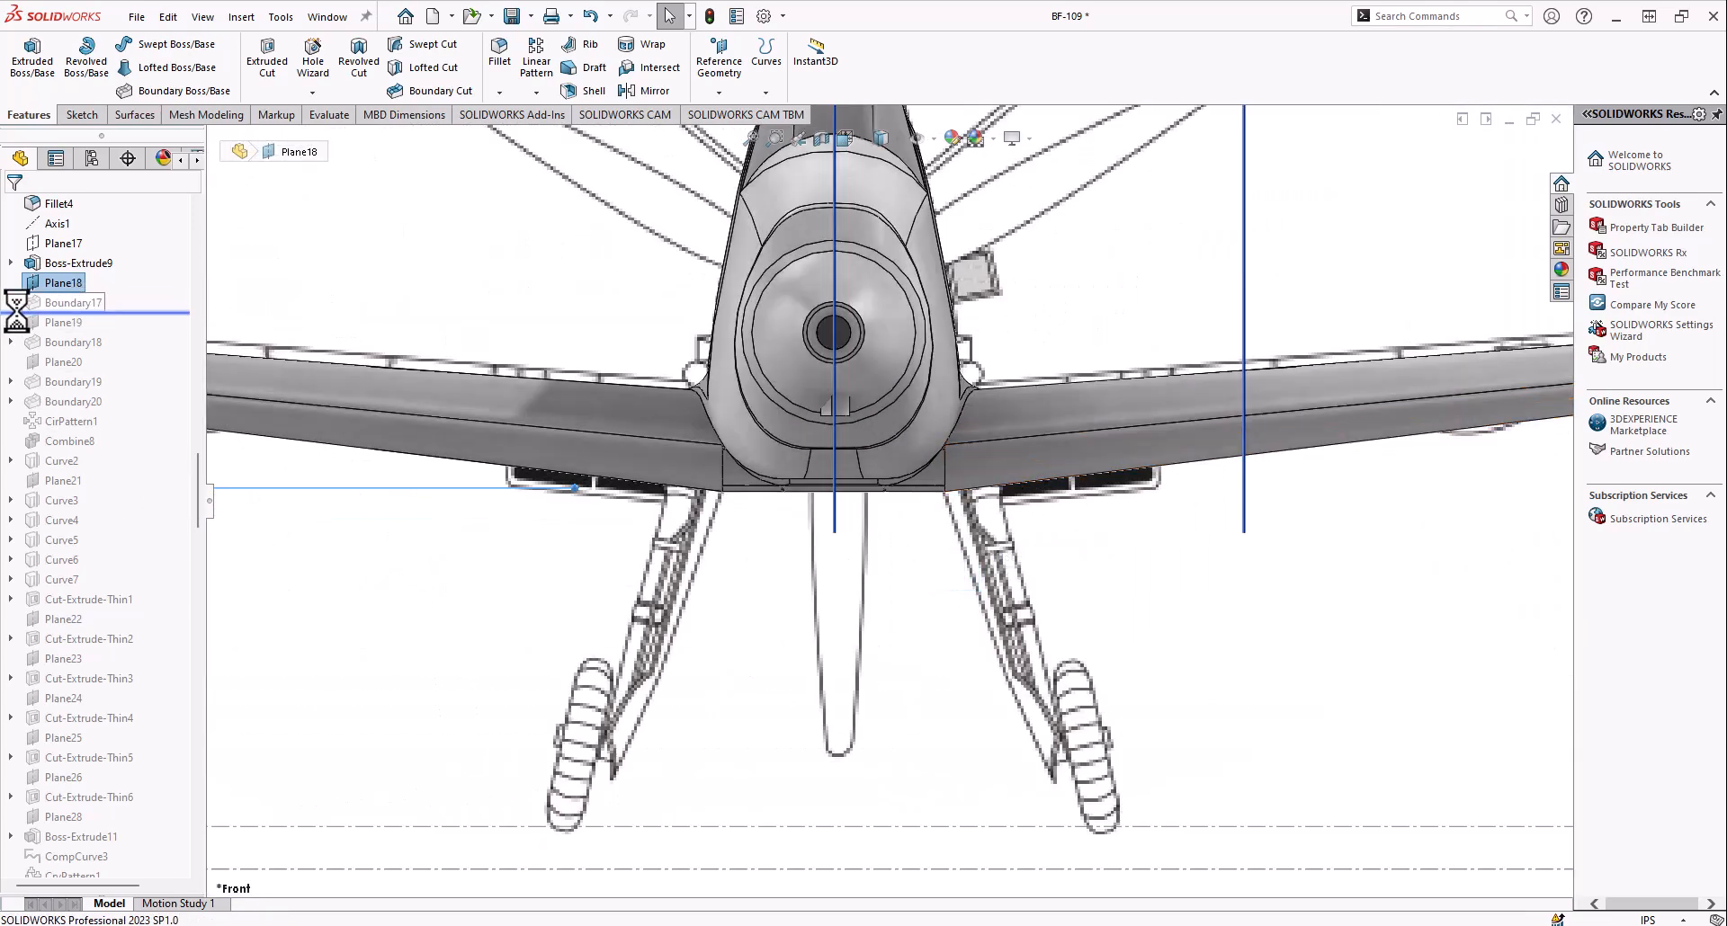
Roll the history forward through Boundary17, expand it to select Sketch71, and examine the propeller blade root from several angles
{"action": "middle_click_drag", "start_coordinate": [870, 553], "coordinate": [686, 606]}
{"action": "scroll", "coordinate": [484, 581], "scroll_direction": "down", "scroll_amount": 3}
{"action": "left_click", "coordinate": [78, 322]}
{"action": "middle_click_drag", "start_coordinate": [667, 550], "coordinate": [584, 669]}
{"action": "middle_click_drag", "start_coordinate": [664, 604], "coordinate": [785, 430]}
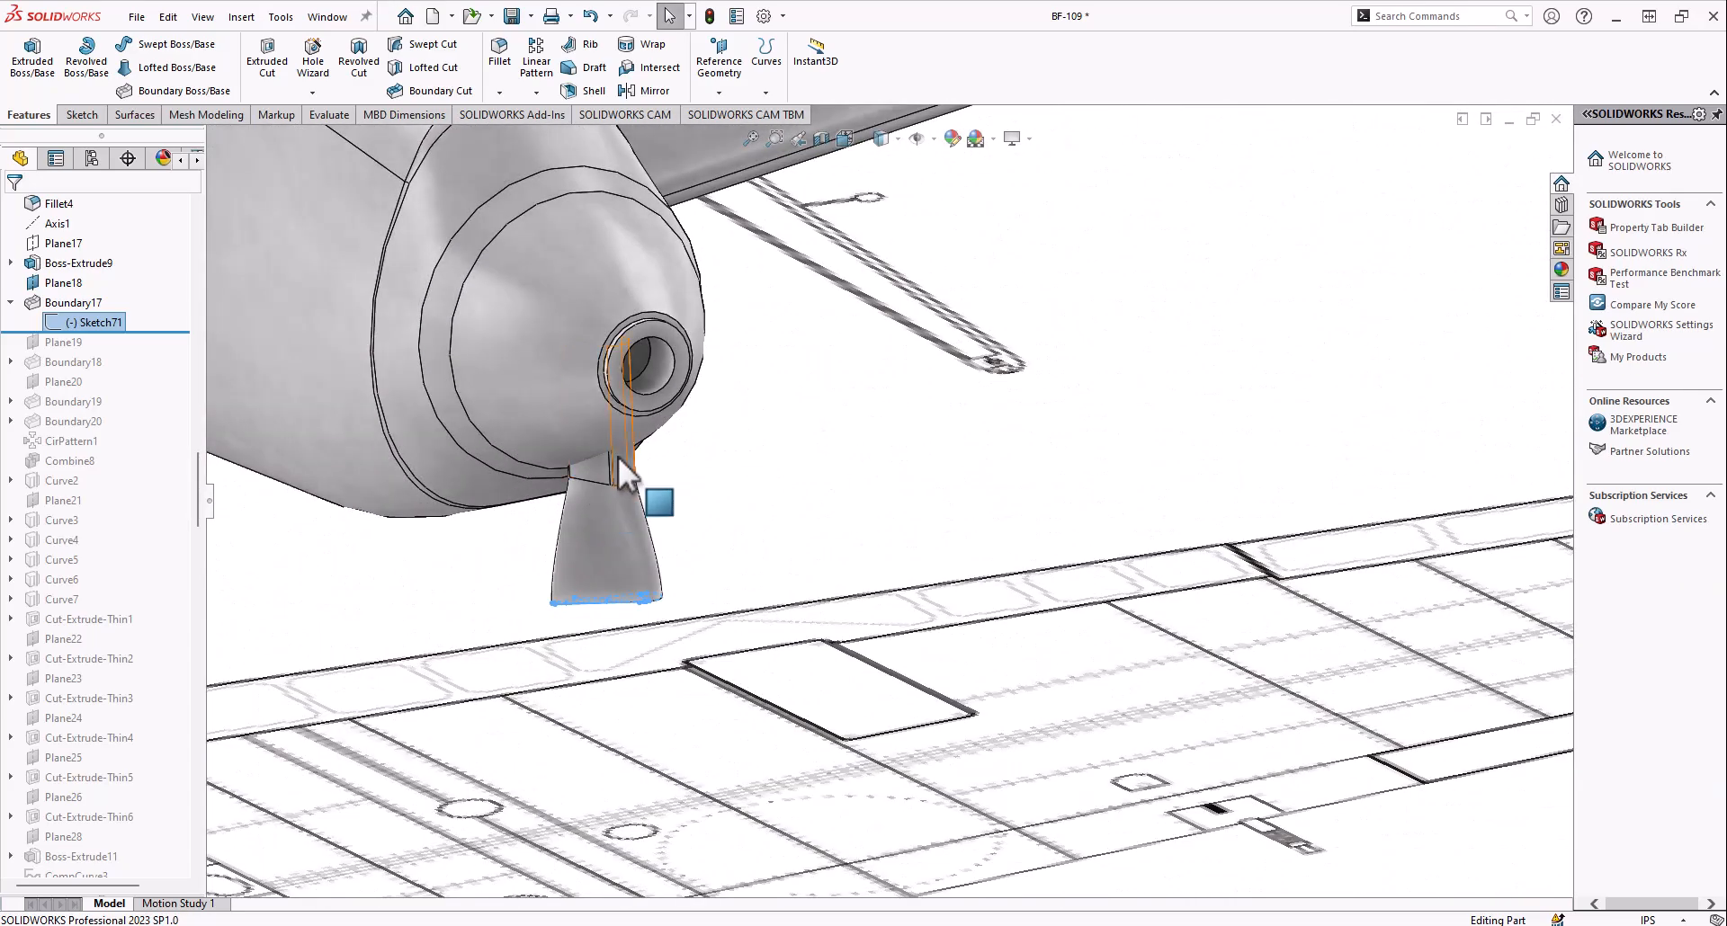
{"action": "middle_click_drag", "start_coordinate": [616, 457], "coordinate": [625, 629]}
{"action": "scroll", "coordinate": [785, 581], "scroll_direction": "up", "scroll_amount": 6}
{"action": "middle_click_drag", "start_coordinate": [784, 580], "coordinate": [855, 527]}
{"action": "scroll", "coordinate": [810, 556], "scroll_direction": "down", "scroll_amount": 6}
{"action": "scroll", "coordinate": [836, 550], "scroll_direction": "up", "scroll_amount": 6}
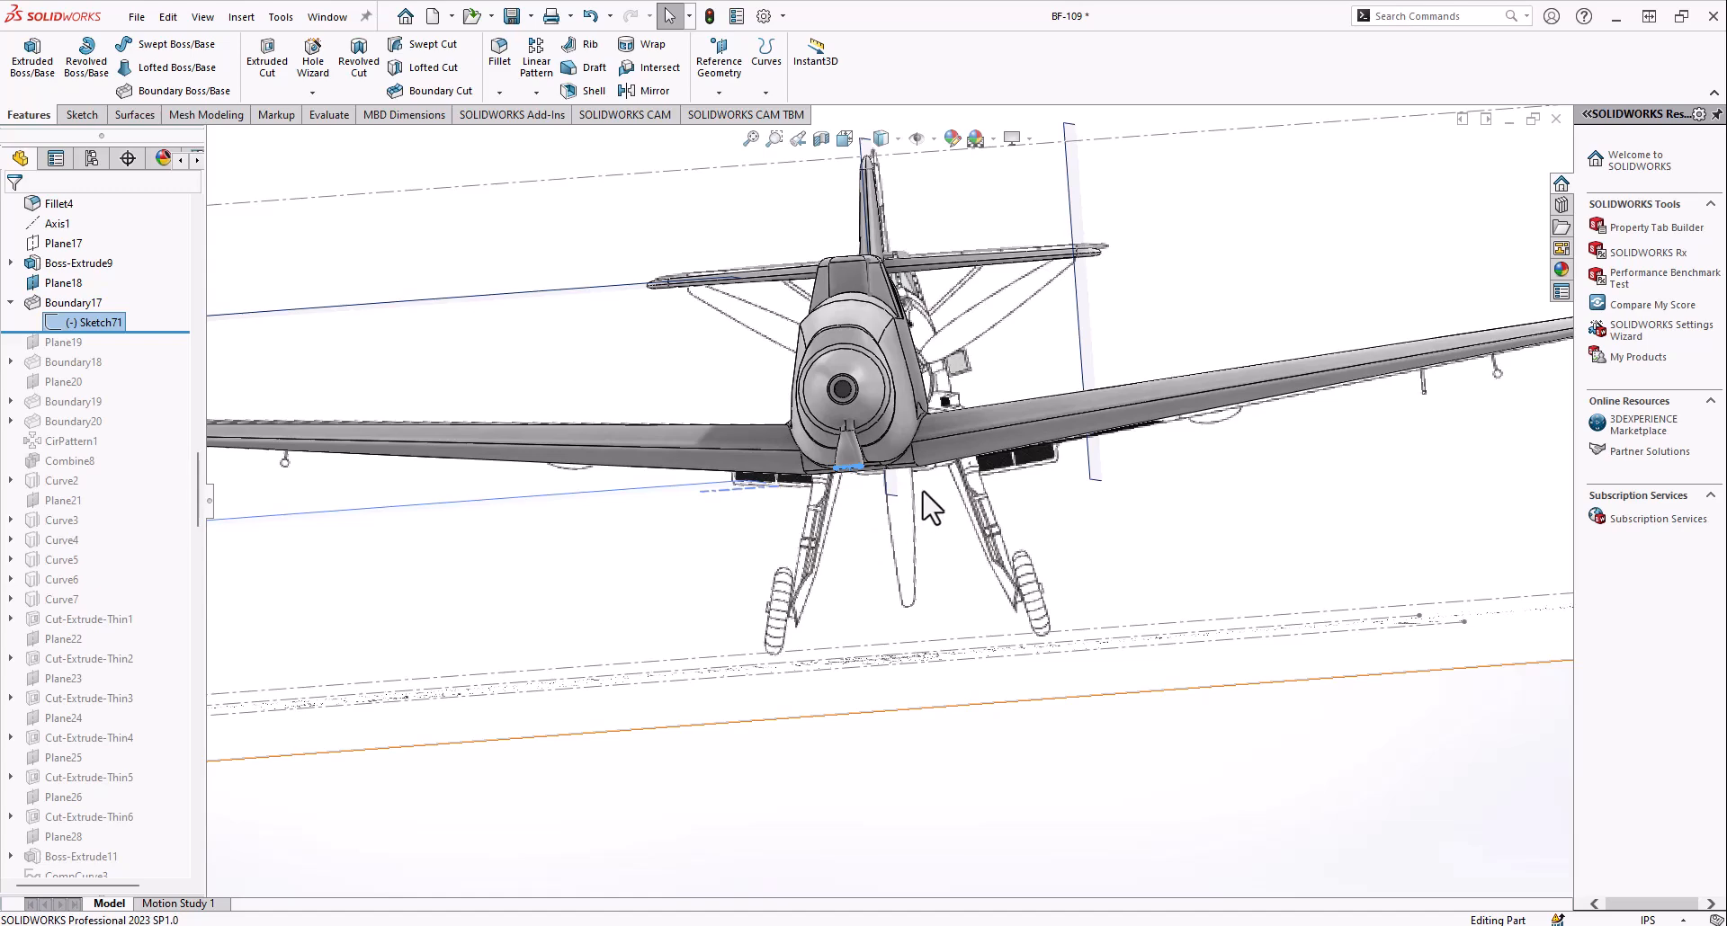
Roll the history forward through Plane19, show that plane, and examine its placement relative to the propeller and schematics
{"action": "scroll", "coordinate": [913, 498], "scroll_direction": "down", "scroll_amount": 2}
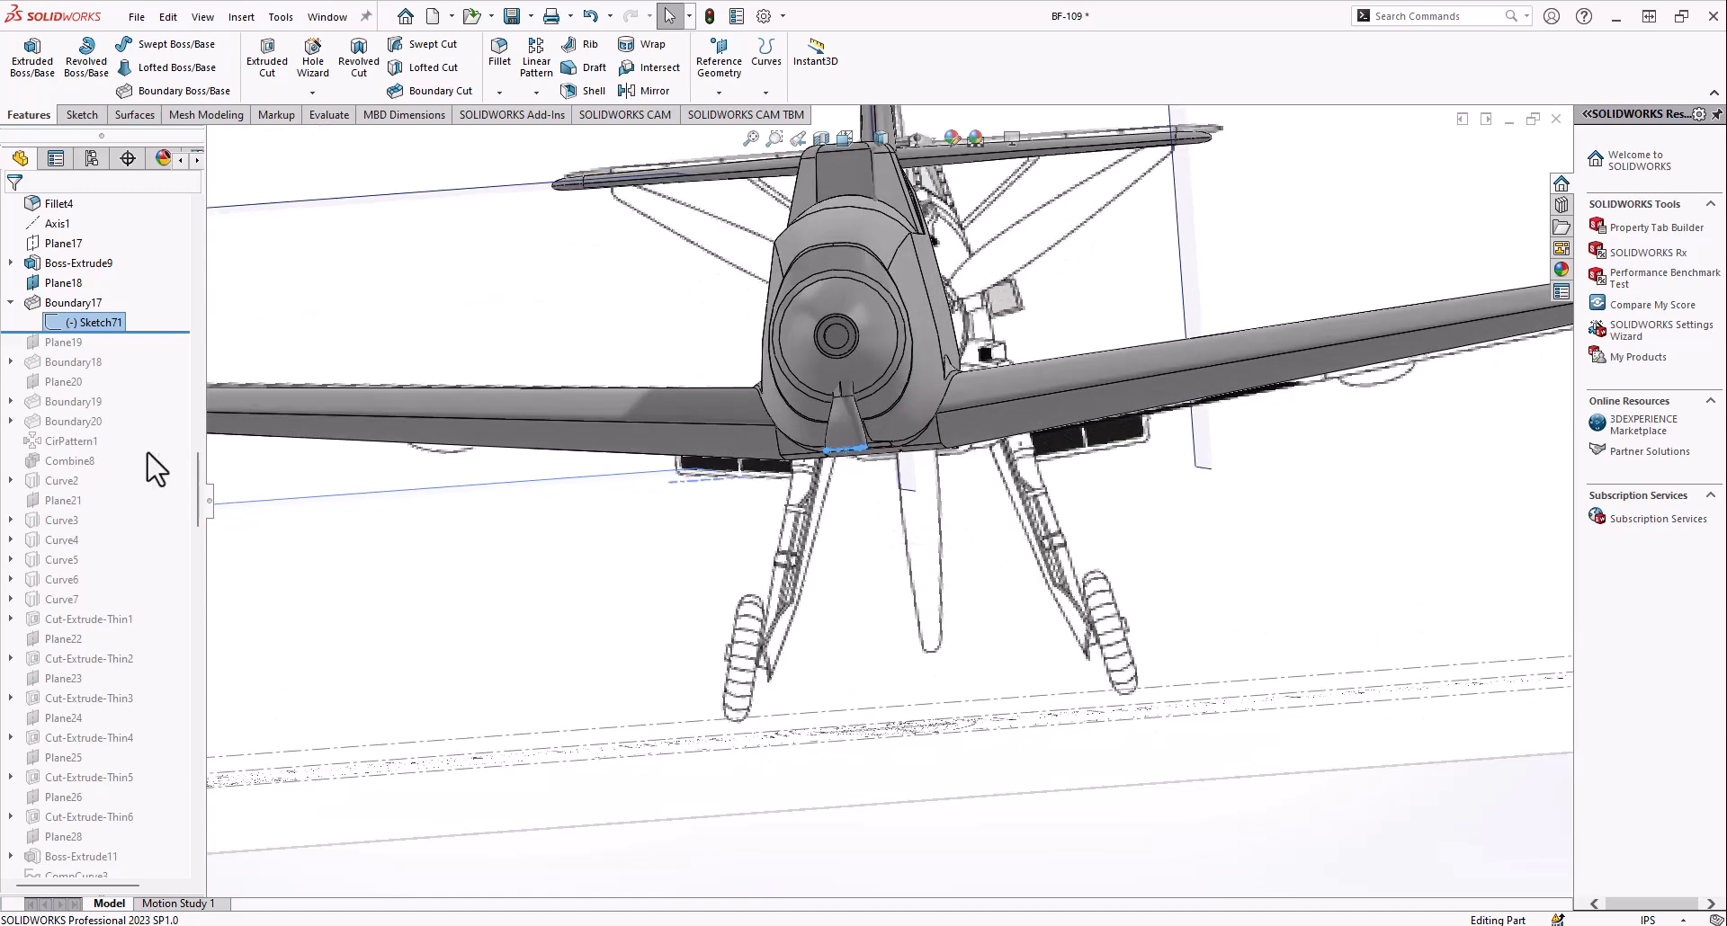
{"action": "right_click", "coordinate": [56, 345]}
{"action": "left_click", "coordinate": [98, 318]}
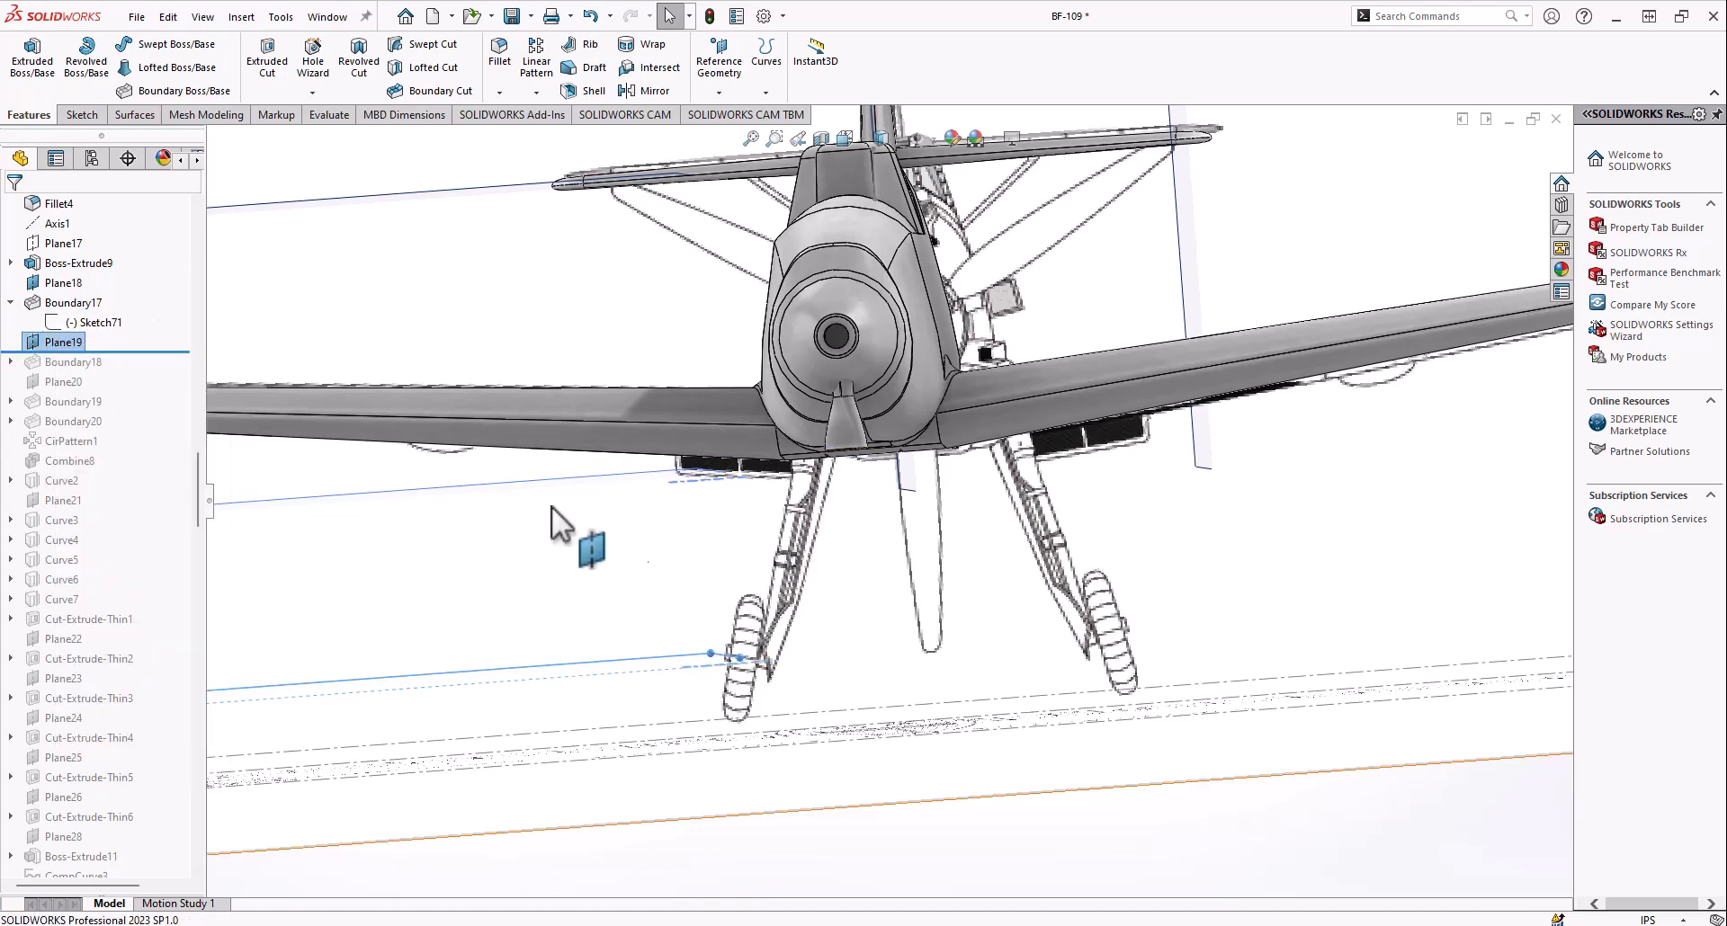
{"action": "scroll", "coordinate": [820, 594], "scroll_direction": "up", "scroll_amount": 4}
{"action": "middle_click_drag", "start_coordinate": [821, 594], "coordinate": [806, 647]}
{"action": "middle_click_drag", "start_coordinate": [796, 476], "coordinate": [877, 531]}
{"action": "scroll", "coordinate": [877, 531], "scroll_direction": "down", "scroll_amount": 3}
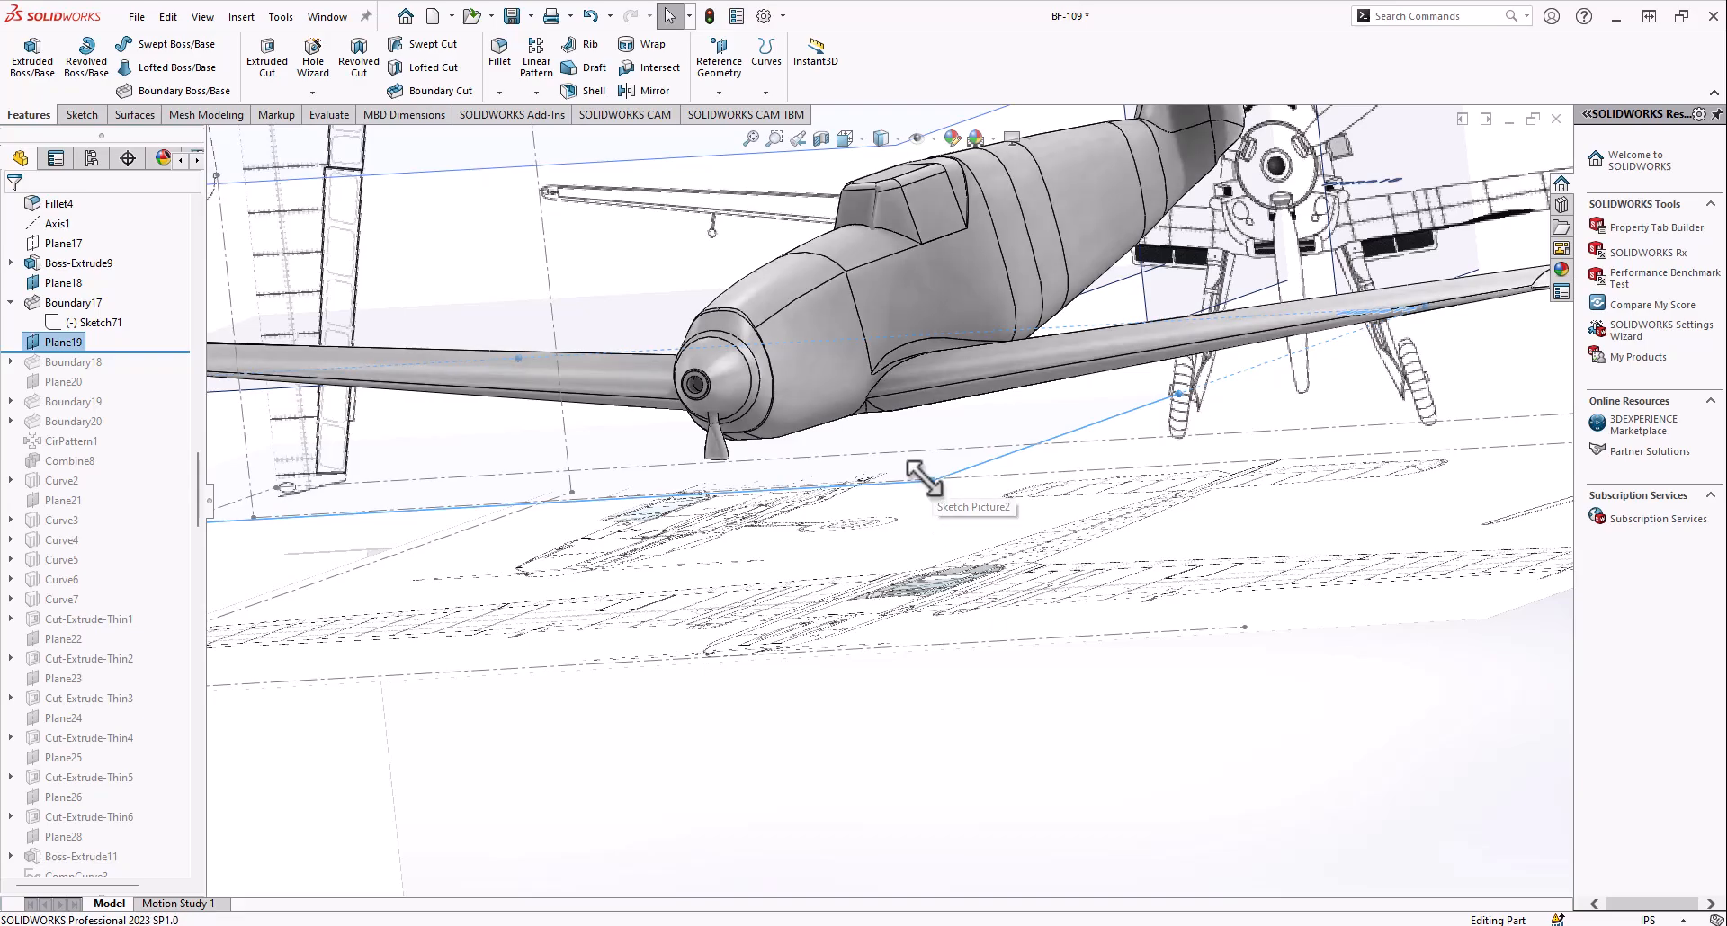
{"action": "mouse_move", "coordinate": [861, 531]}
{"action": "middle_mouse_down"}
{"action": "mouse_move", "coordinate": [906, 513]}
{"action": "mouse_move", "coordinate": [894, 482]}
{"action": "mouse_move", "coordinate": [737, 598]}
{"action": "middle_mouse_up"}
{"action": "scroll", "coordinate": [811, 530], "scroll_direction": "up", "scroll_amount": 3}
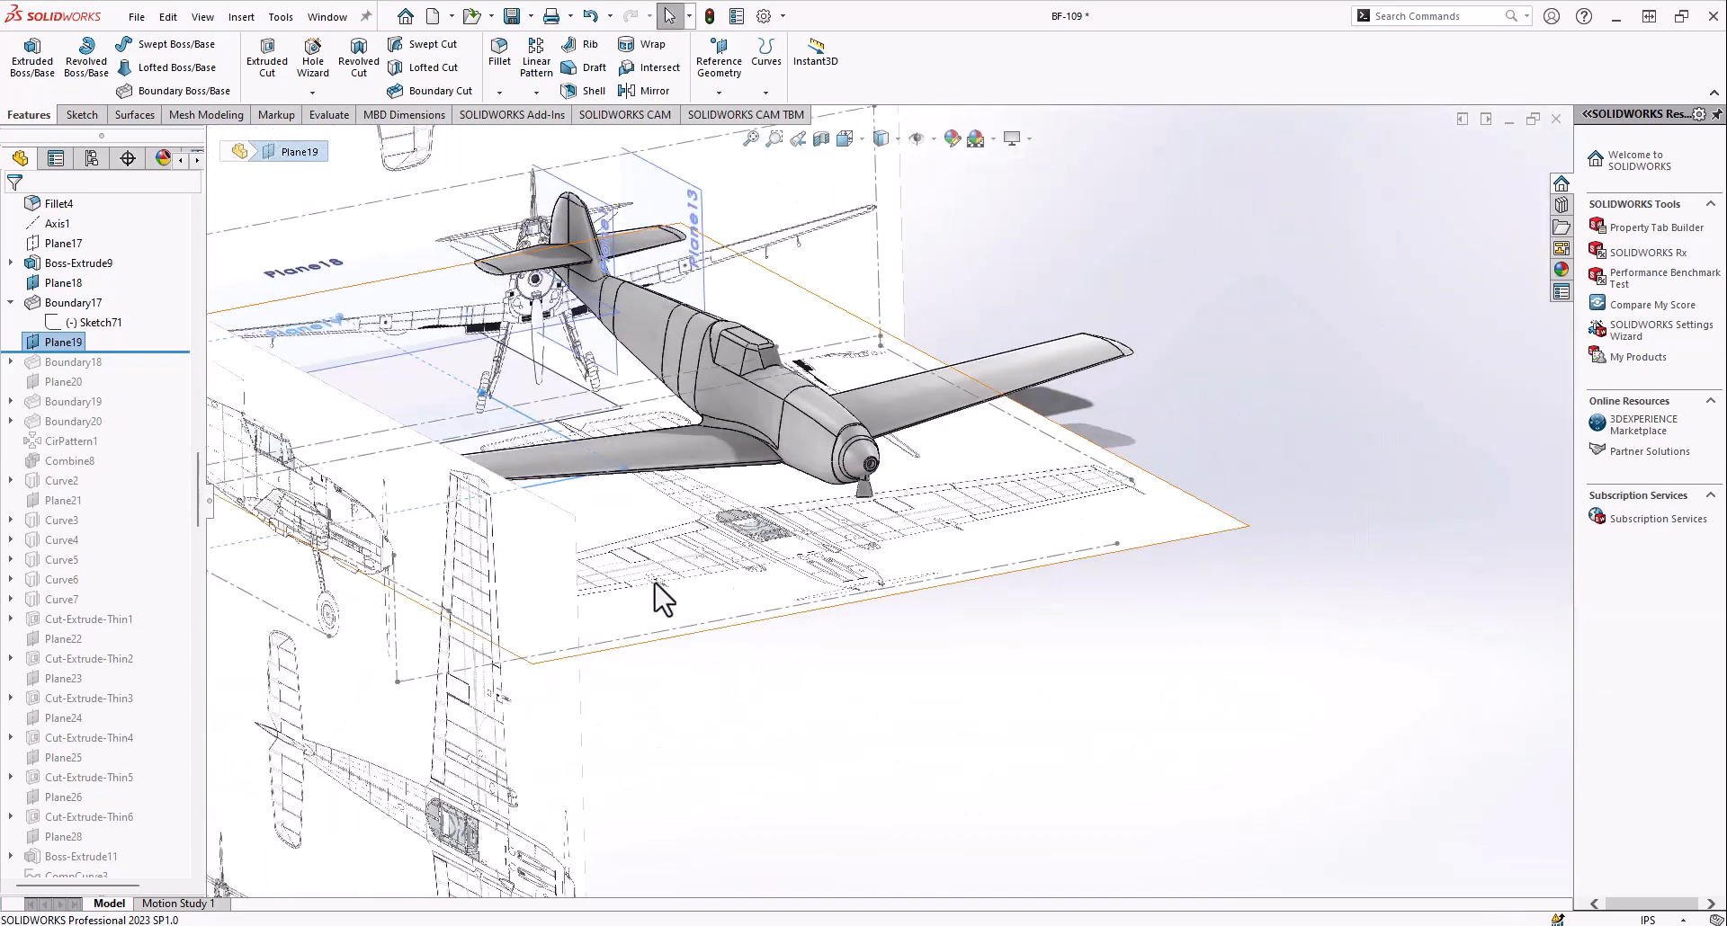
Roll the history forward through Boundary18 and open its definition to review the Normal To Profile blade section
{"action": "middle_click_drag", "start_coordinate": [484, 426], "coordinate": [15, 385]}
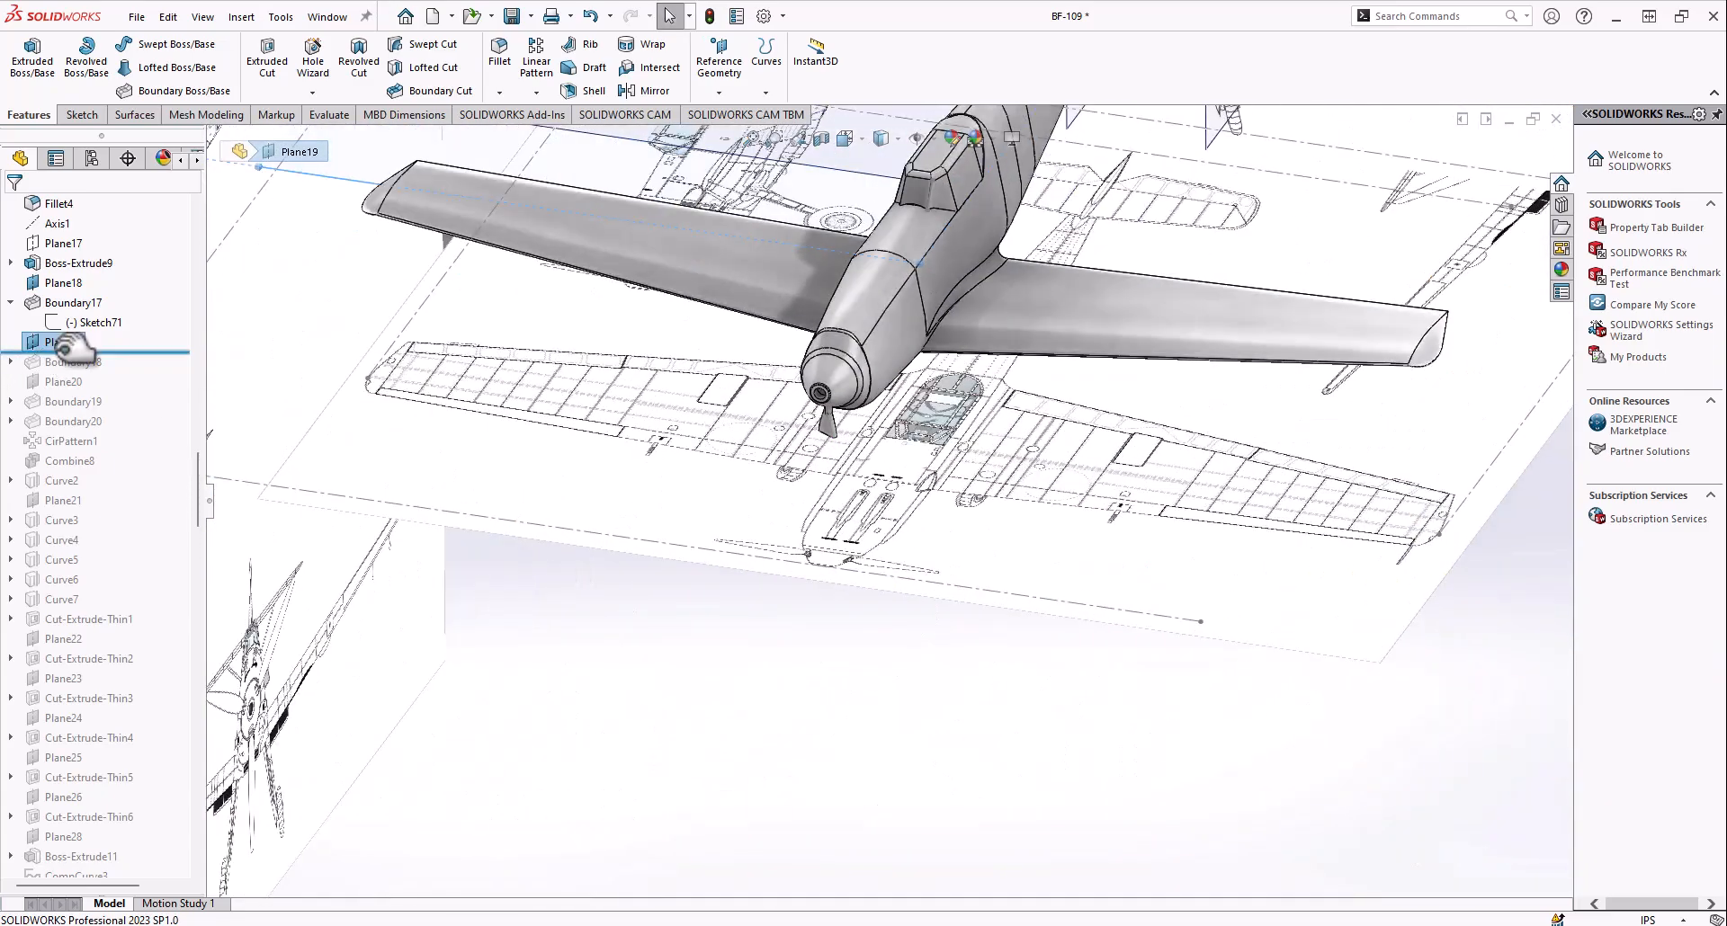
{"action": "middle_click_drag", "start_coordinate": [848, 436], "coordinate": [859, 293]}
{"action": "scroll", "coordinate": [863, 460], "scroll_direction": "down", "scroll_amount": 9}
{"action": "scroll", "coordinate": [730, 387], "scroll_direction": "down", "scroll_amount": 5}
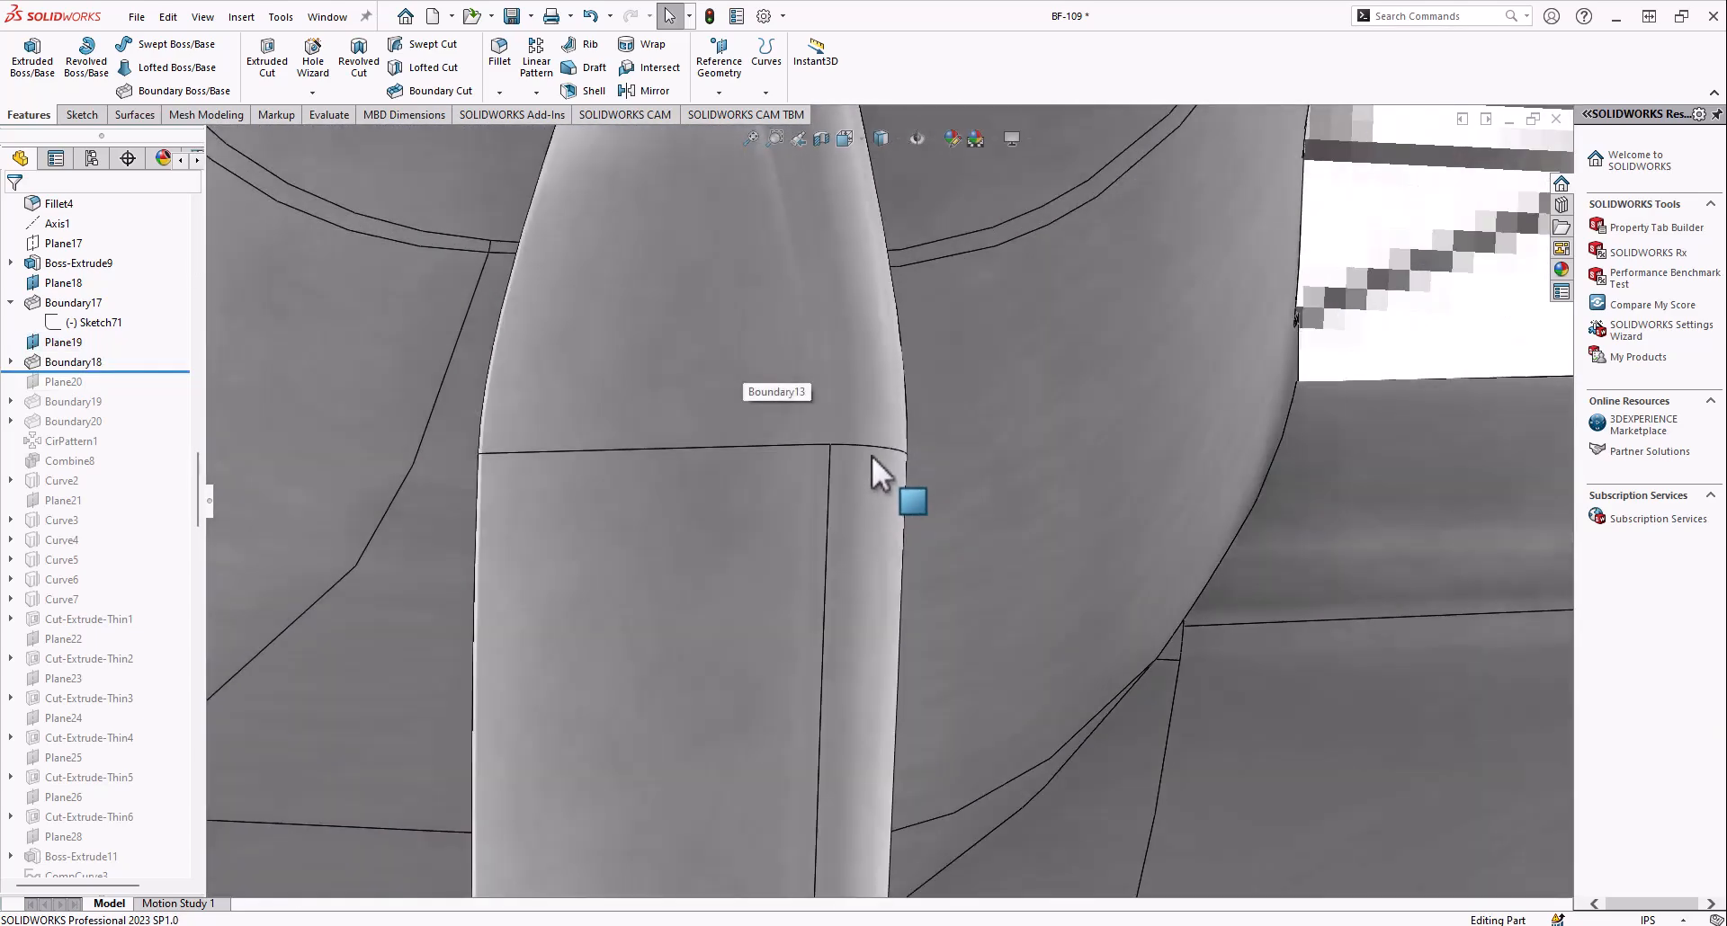
{"action": "right_click", "coordinate": [57, 360]}
{"action": "left_click", "coordinate": [78, 305]}
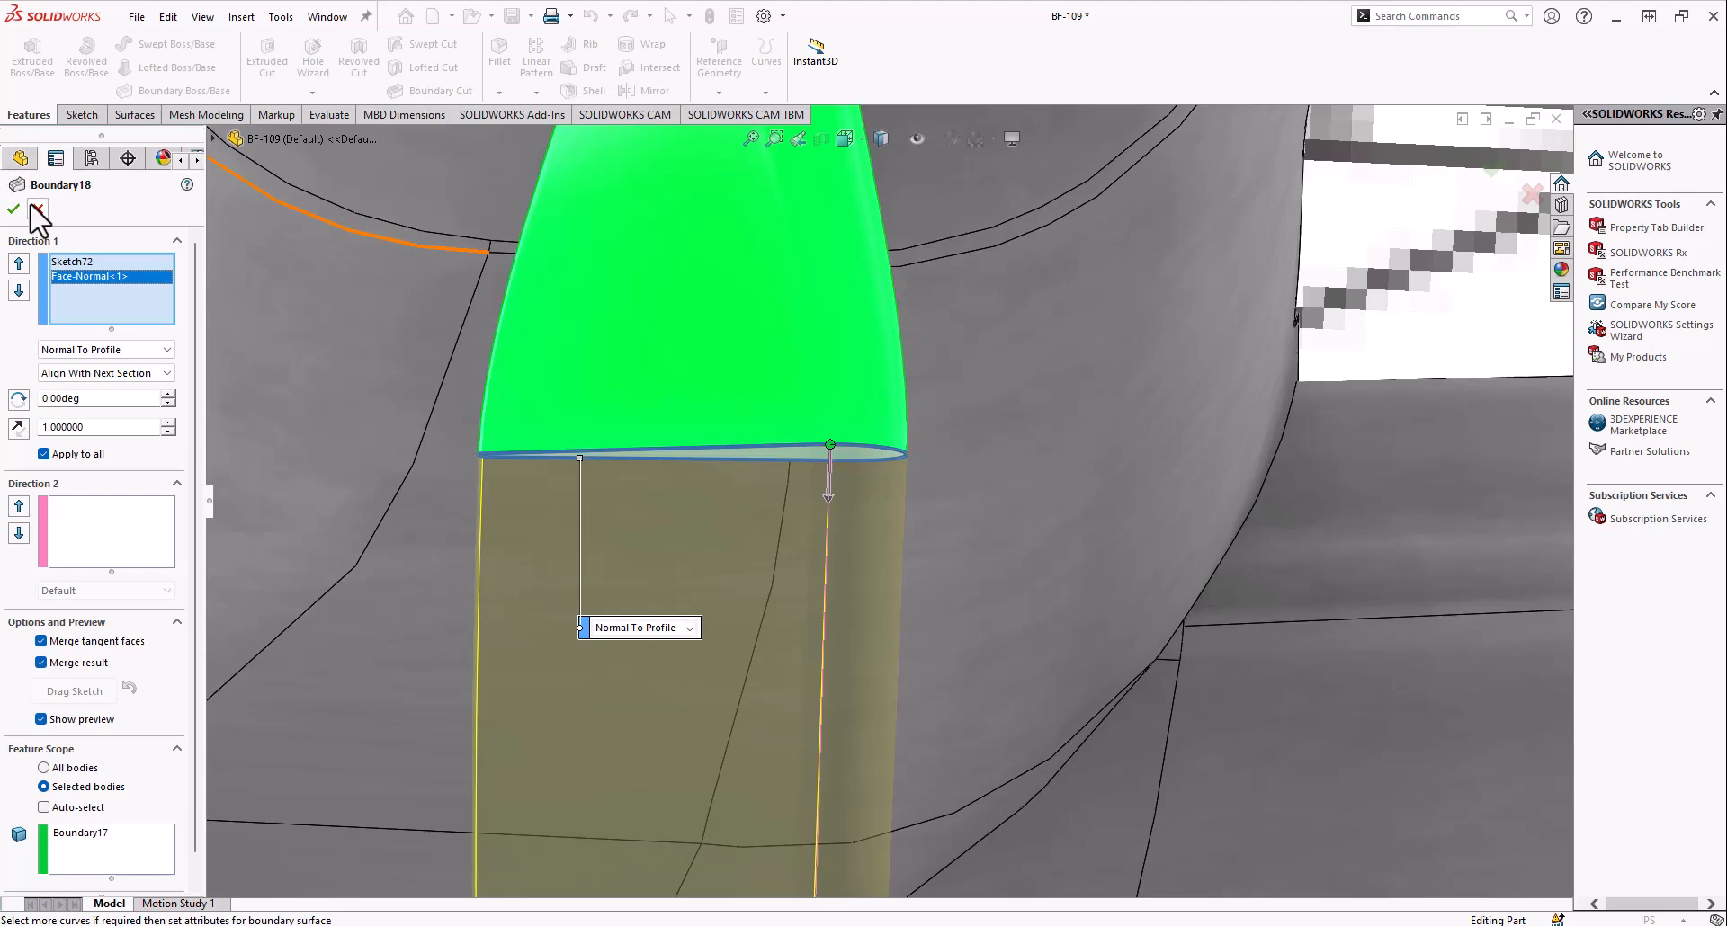
Roll the history forward through Plane20, Boundary19 and Boundary20, and examine the rounded tip of the propeller blade
{"action": "scroll", "coordinate": [61, 644], "scroll_direction": "down", "scroll_amount": 1}
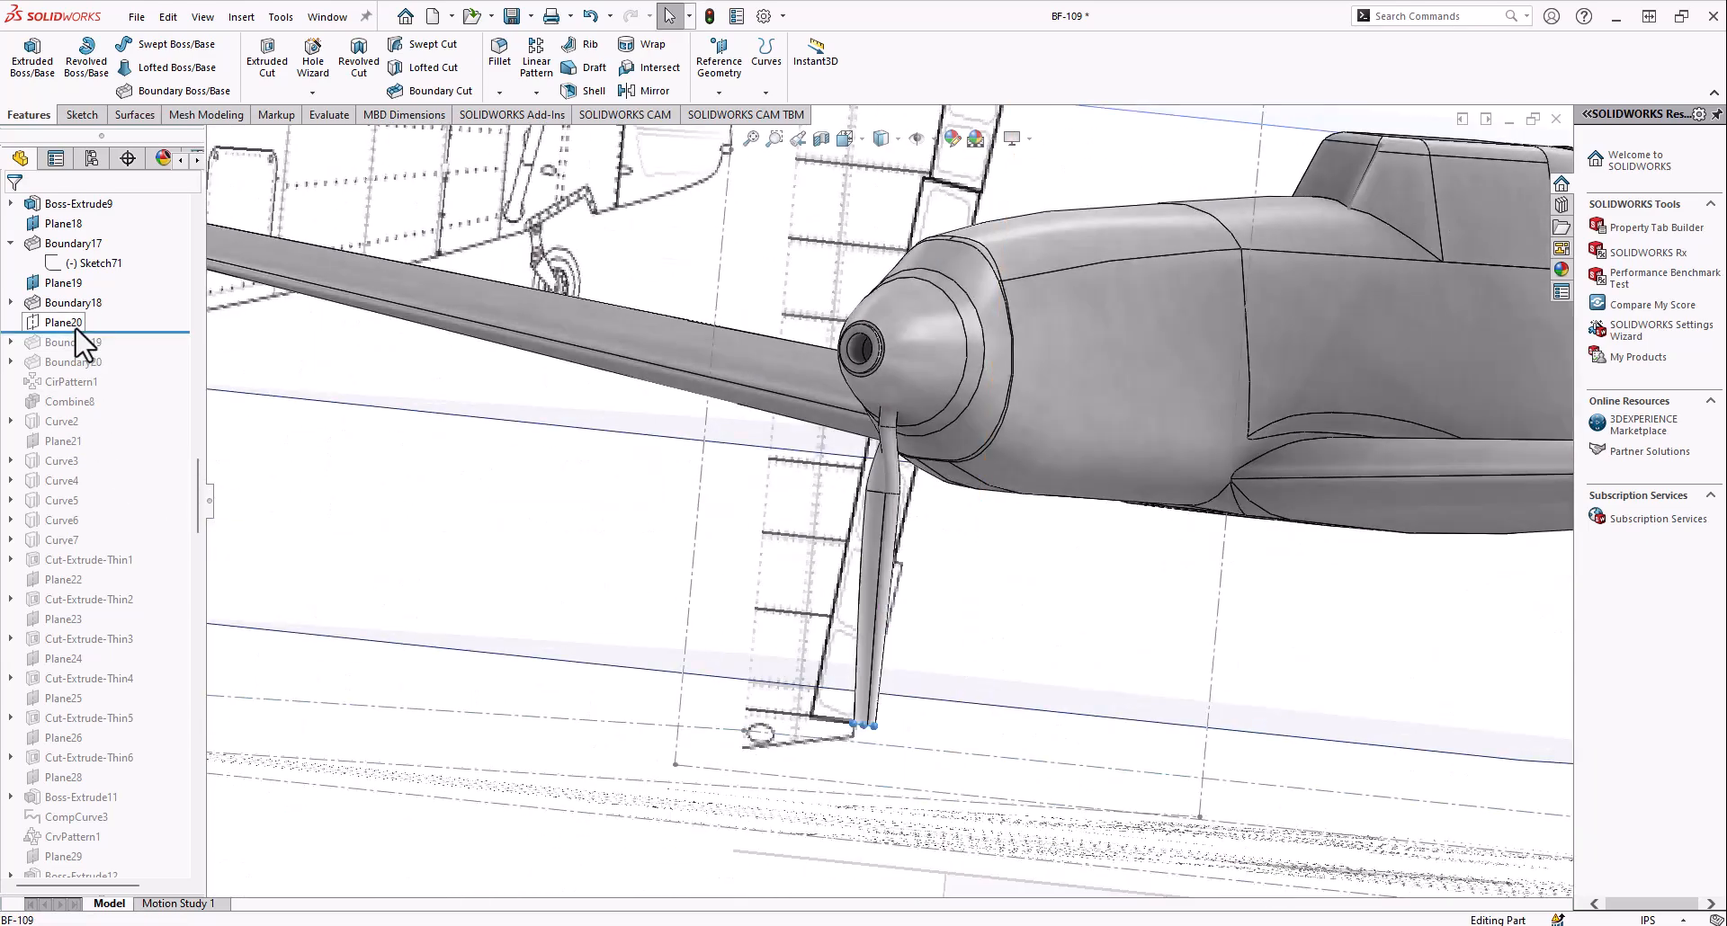
{"action": "mouse_move", "coordinate": [723, 623]}
{"action": "middle_mouse_down"}
{"action": "mouse_move", "coordinate": [879, 634]}
{"action": "mouse_move", "coordinate": [892, 581]}
{"action": "middle_mouse_up"}
{"action": "scroll", "coordinate": [868, 733], "scroll_direction": "down", "scroll_amount": 7}
{"action": "scroll", "coordinate": [830, 603], "scroll_direction": "down", "scroll_amount": 4}
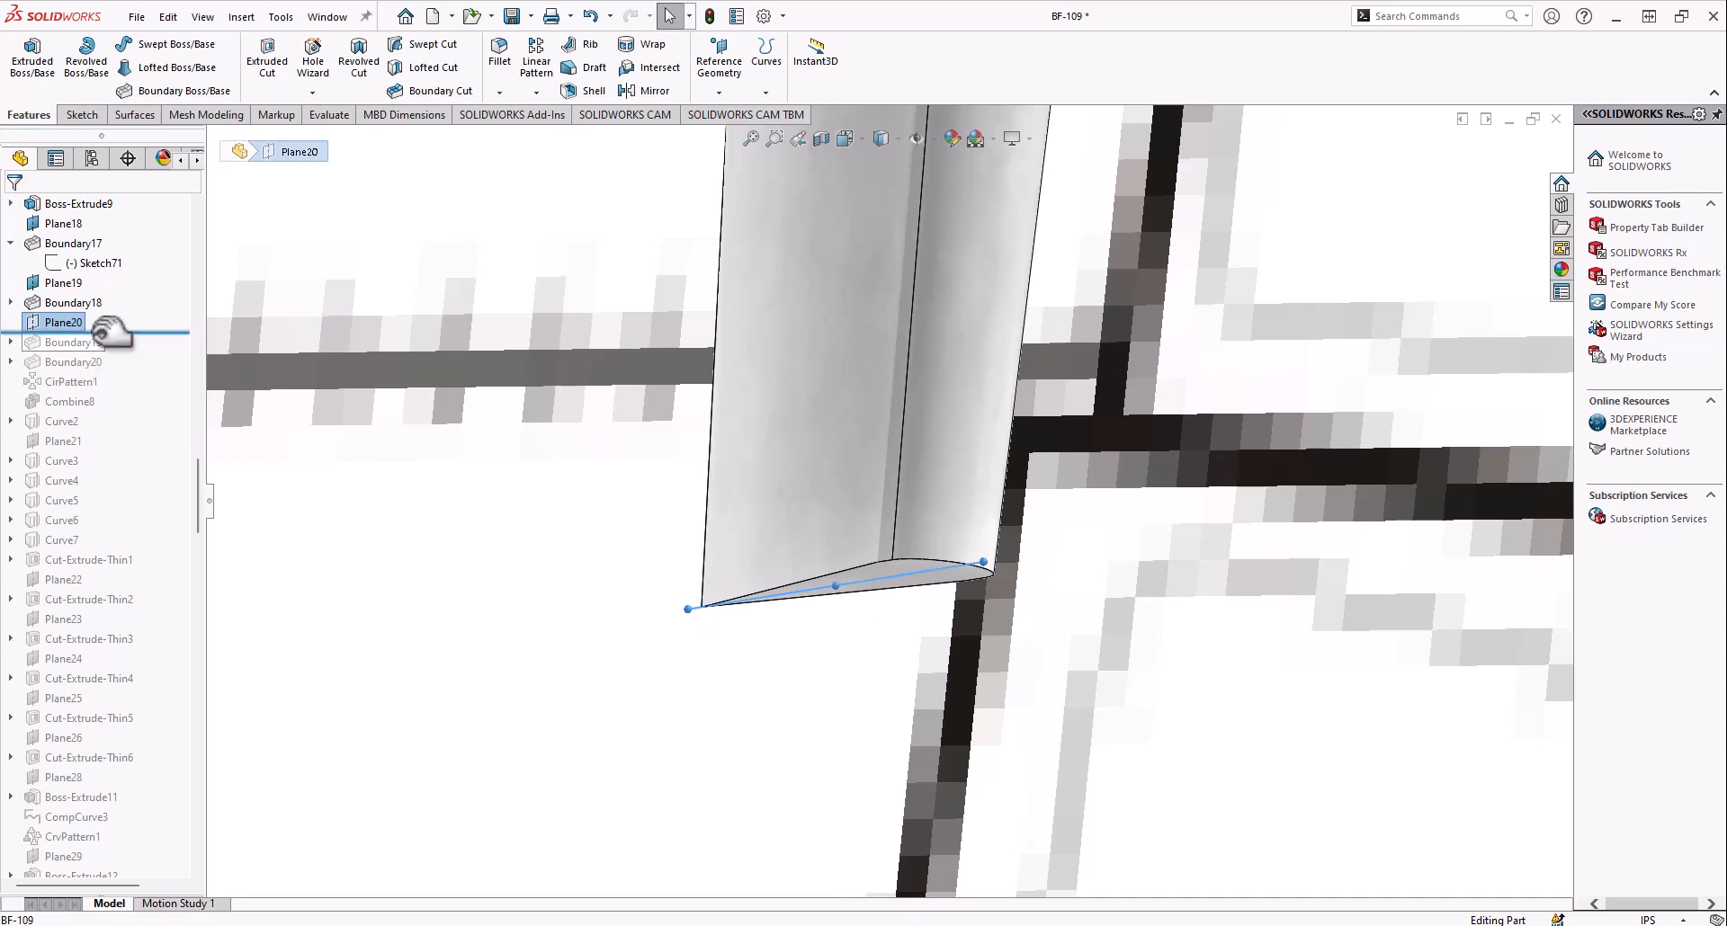
{"action": "mouse_move", "coordinate": [879, 609]}
{"action": "middle_mouse_down"}
{"action": "mouse_move", "coordinate": [813, 590]}
{"action": "mouse_move", "coordinate": [903, 615]}
{"action": "middle_mouse_up"}
{"action": "scroll", "coordinate": [854, 575], "scroll_direction": "up", "scroll_amount": 5}
{"action": "middle_click_drag", "start_coordinate": [809, 543], "coordinate": [840, 564]}
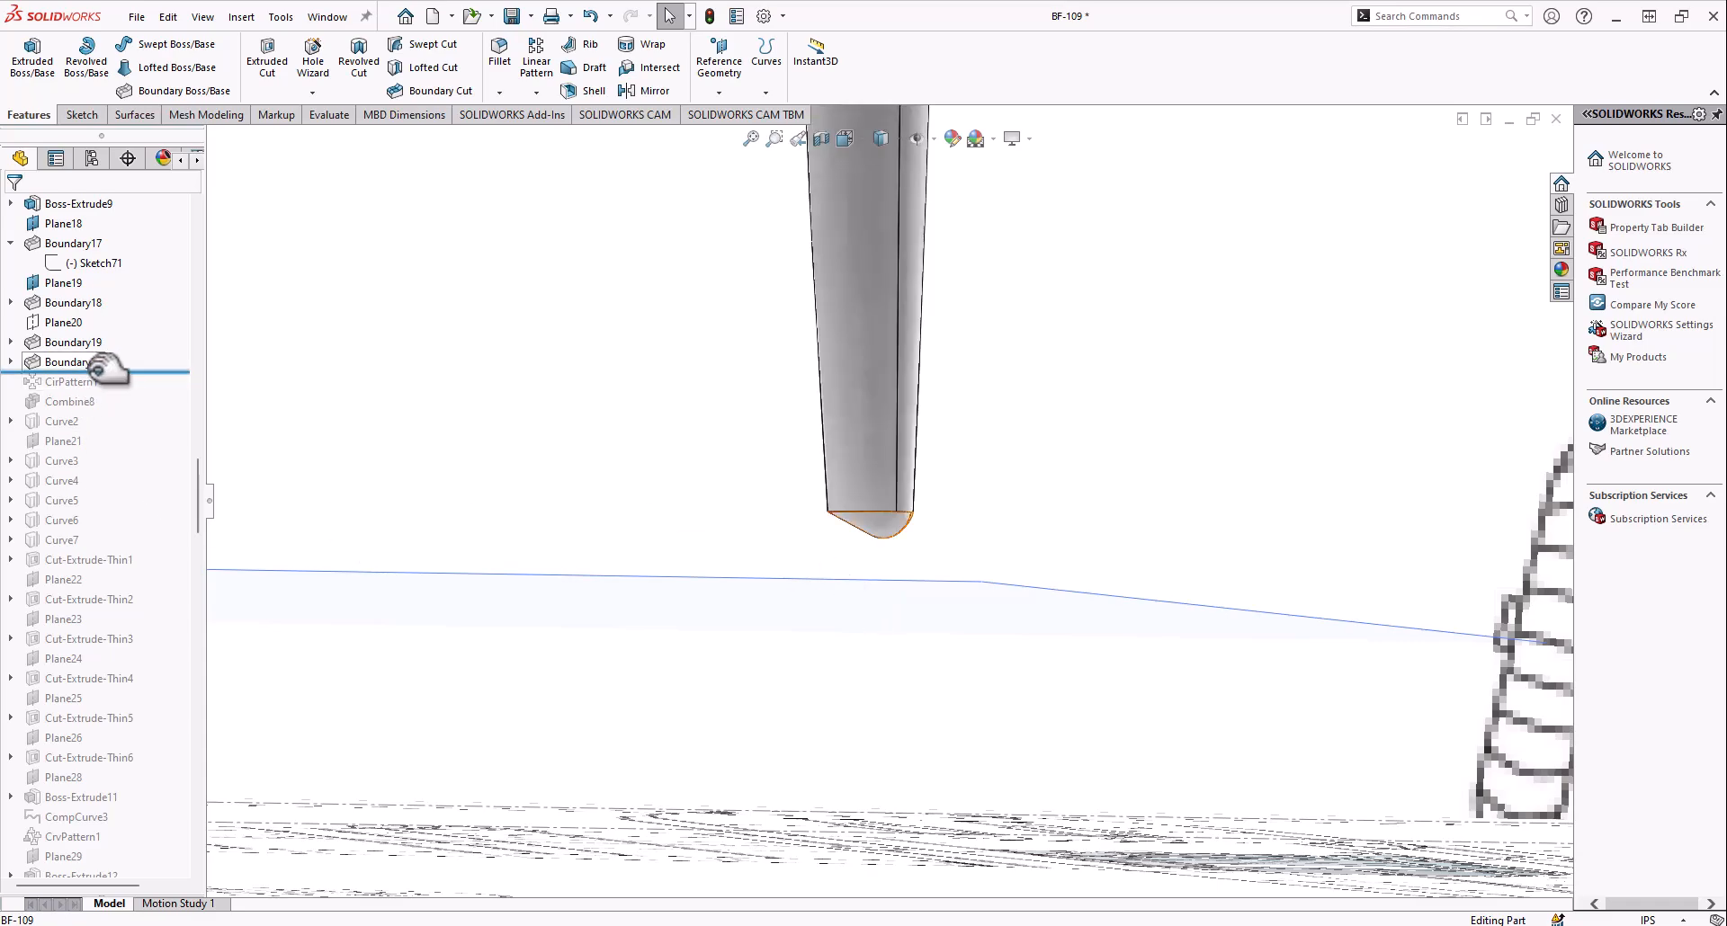
Roll the history forward through CirPattern1 and Combine8 to bring in the patterned propeller blades
{"action": "scroll", "coordinate": [879, 363], "scroll_direction": "up", "scroll_amount": 10}
{"action": "middle_click_drag", "start_coordinate": [848, 386], "coordinate": [823, 414]}
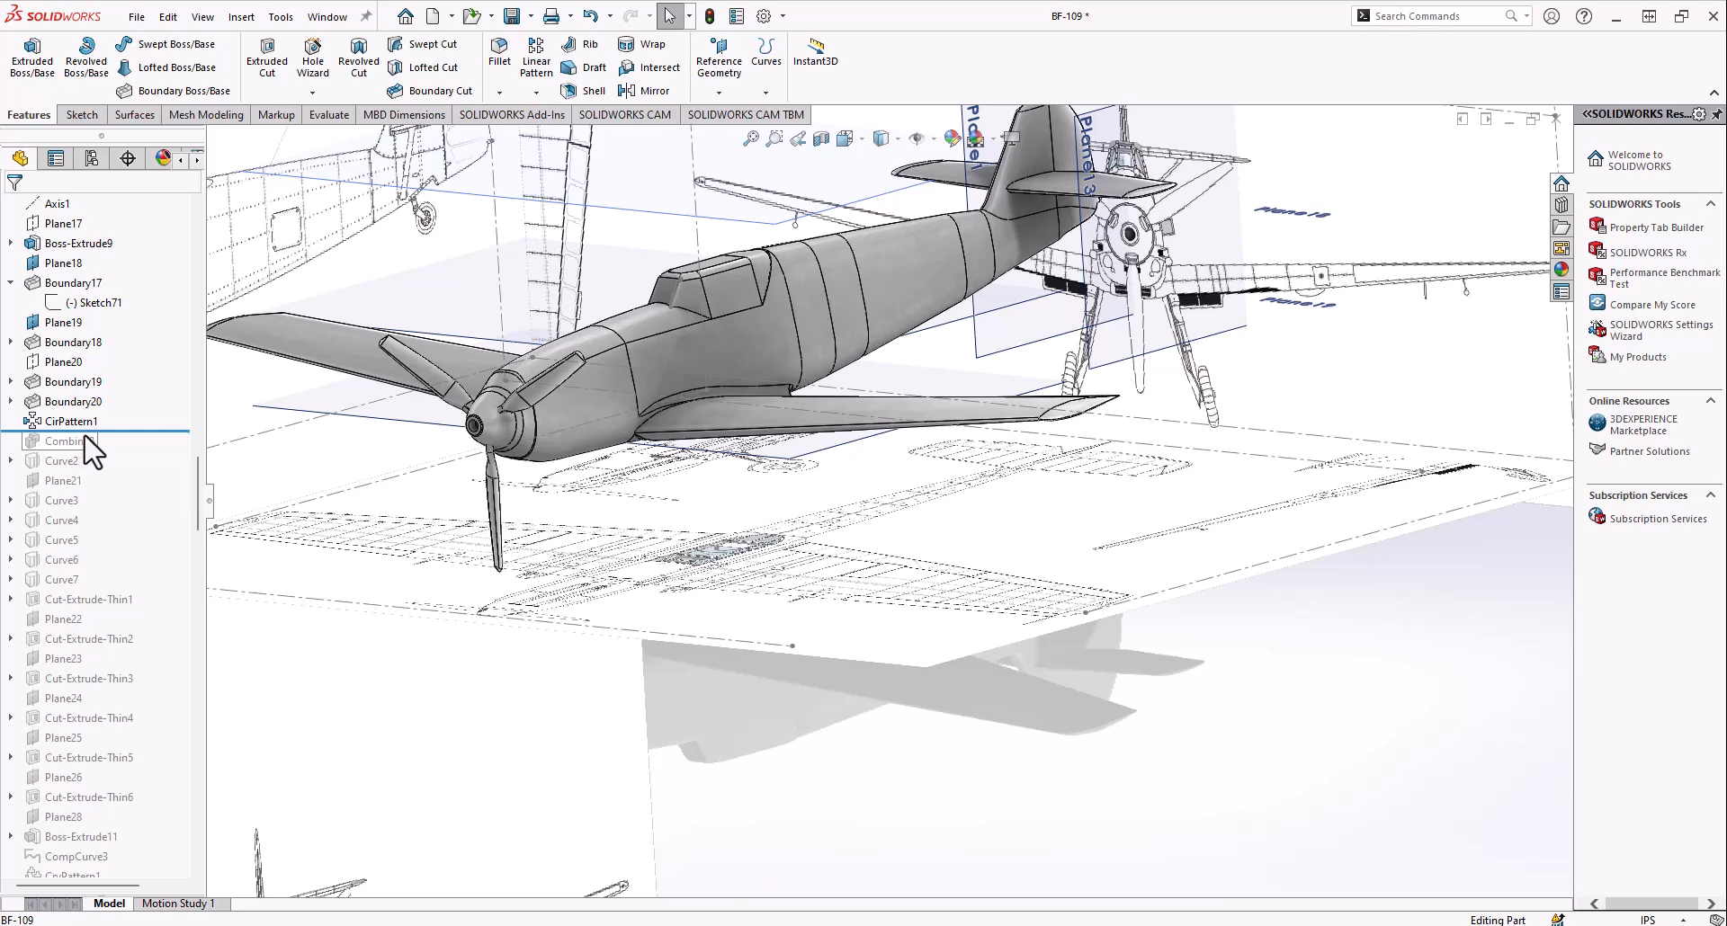
{"action": "scroll", "coordinate": [63, 432], "scroll_direction": "down", "scroll_amount": 1}
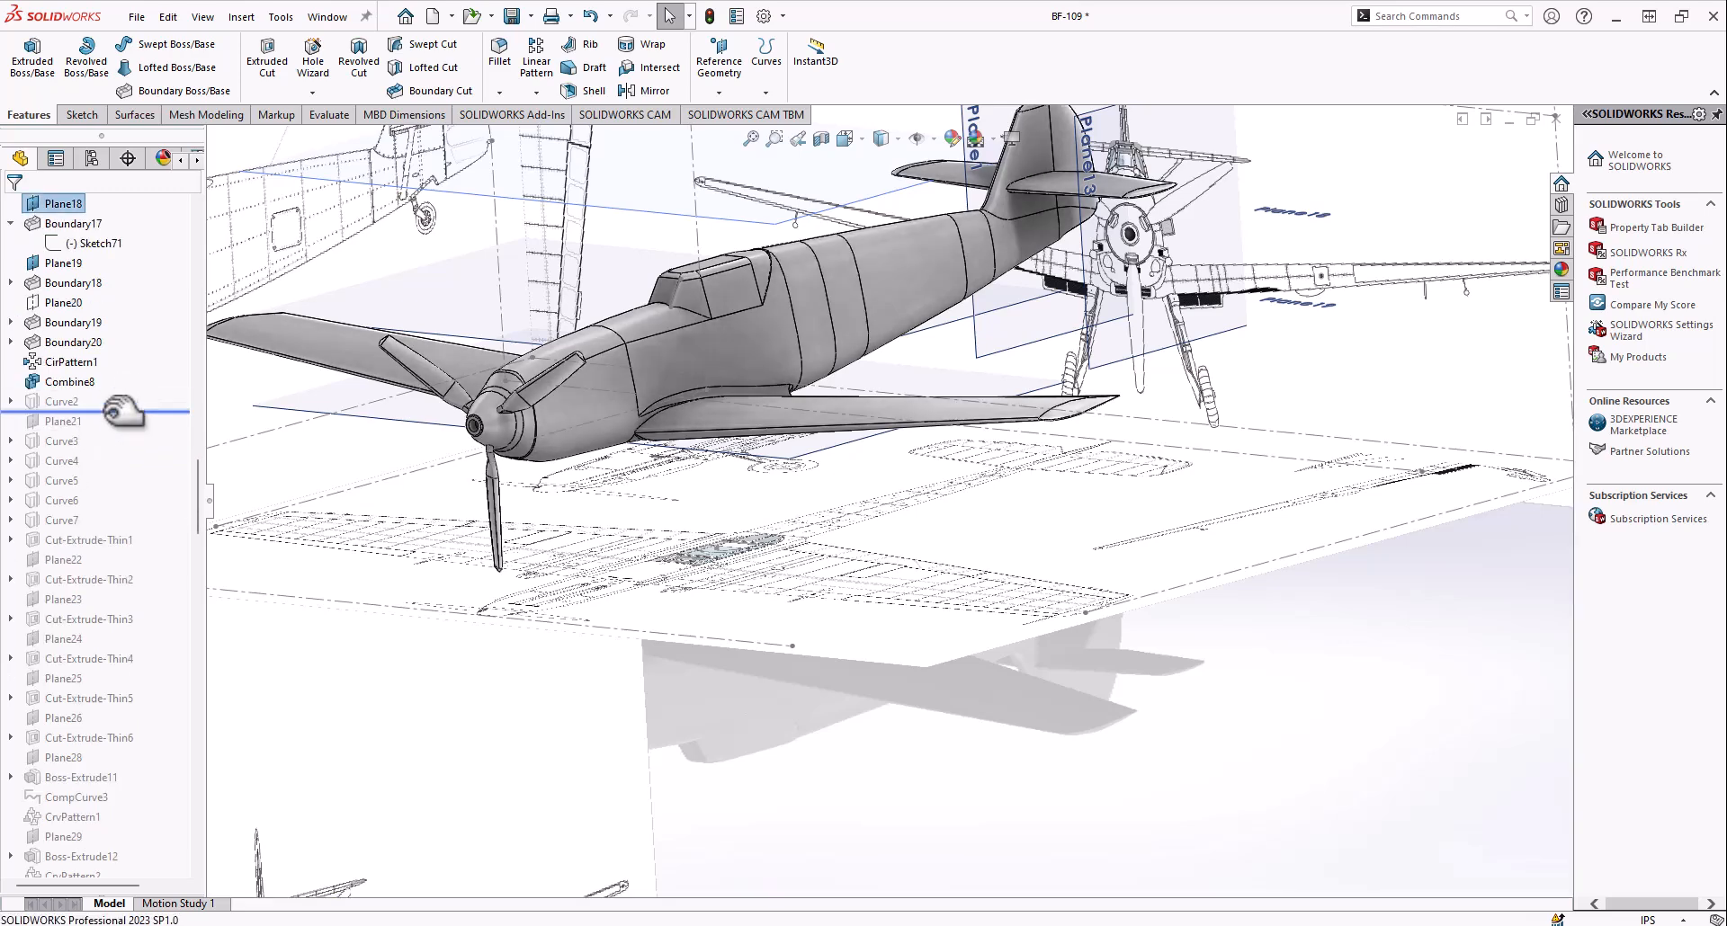
Roll the history forward through Curve2 and examine its split lines around the rear fuselage
{"action": "left_click_drag", "start_coordinate": [124, 412], "coordinate": [117, 412]}
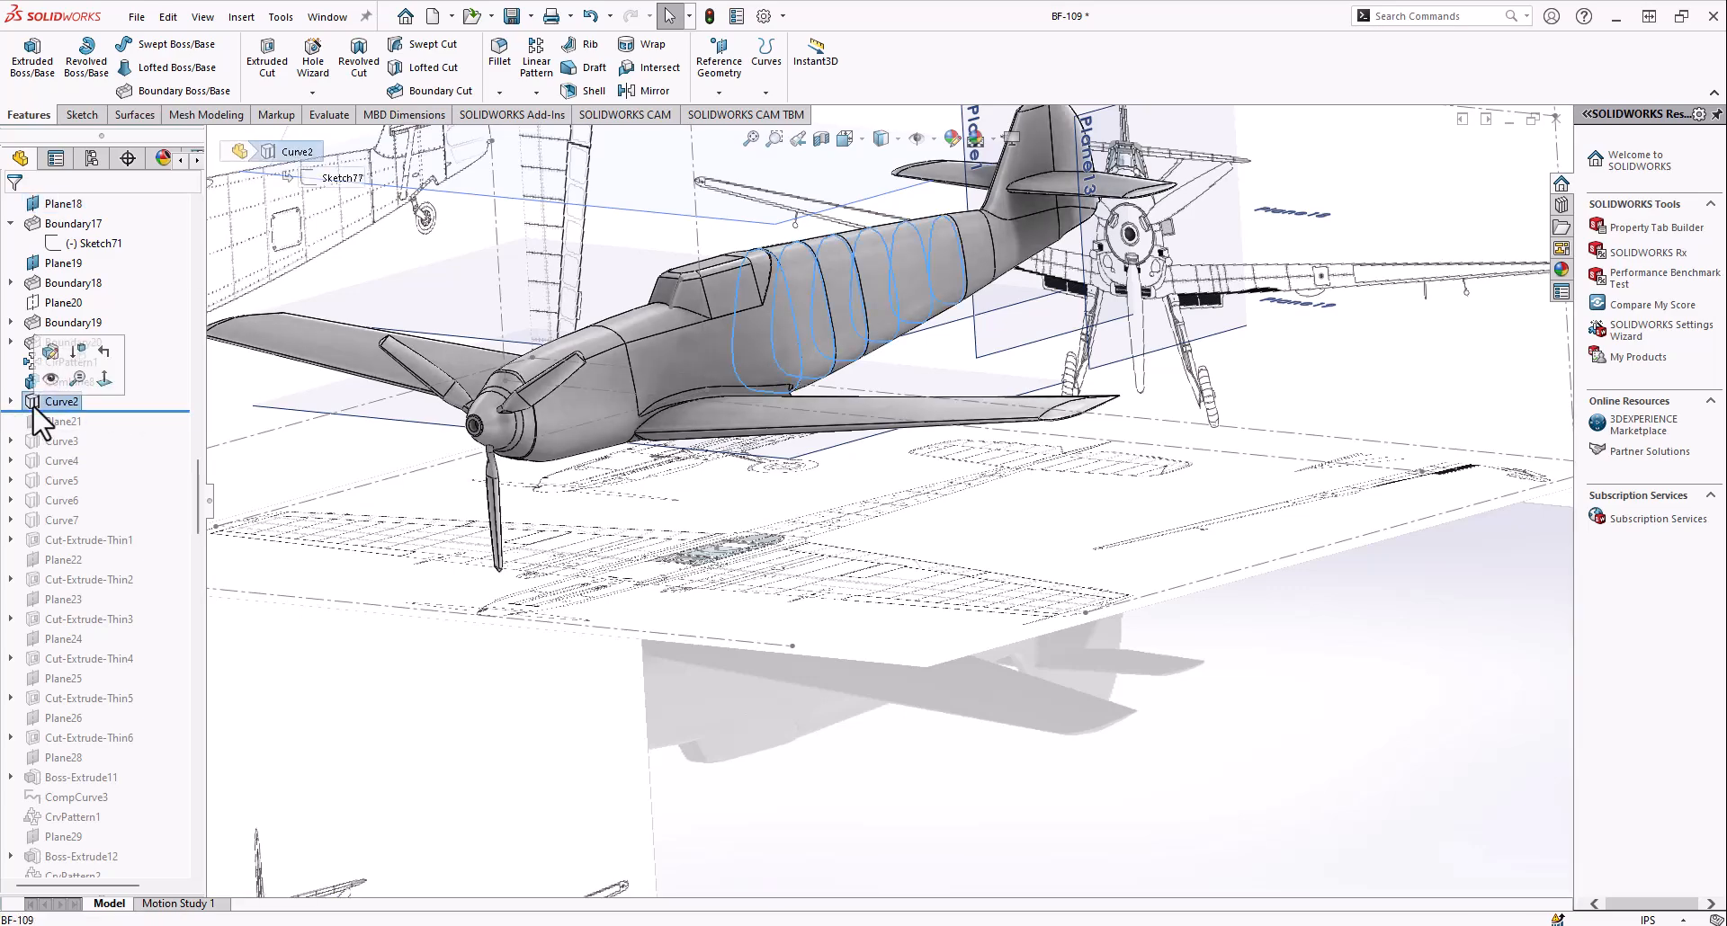
{"action": "scroll", "coordinate": [818, 354], "scroll_direction": "down", "scroll_amount": 5}
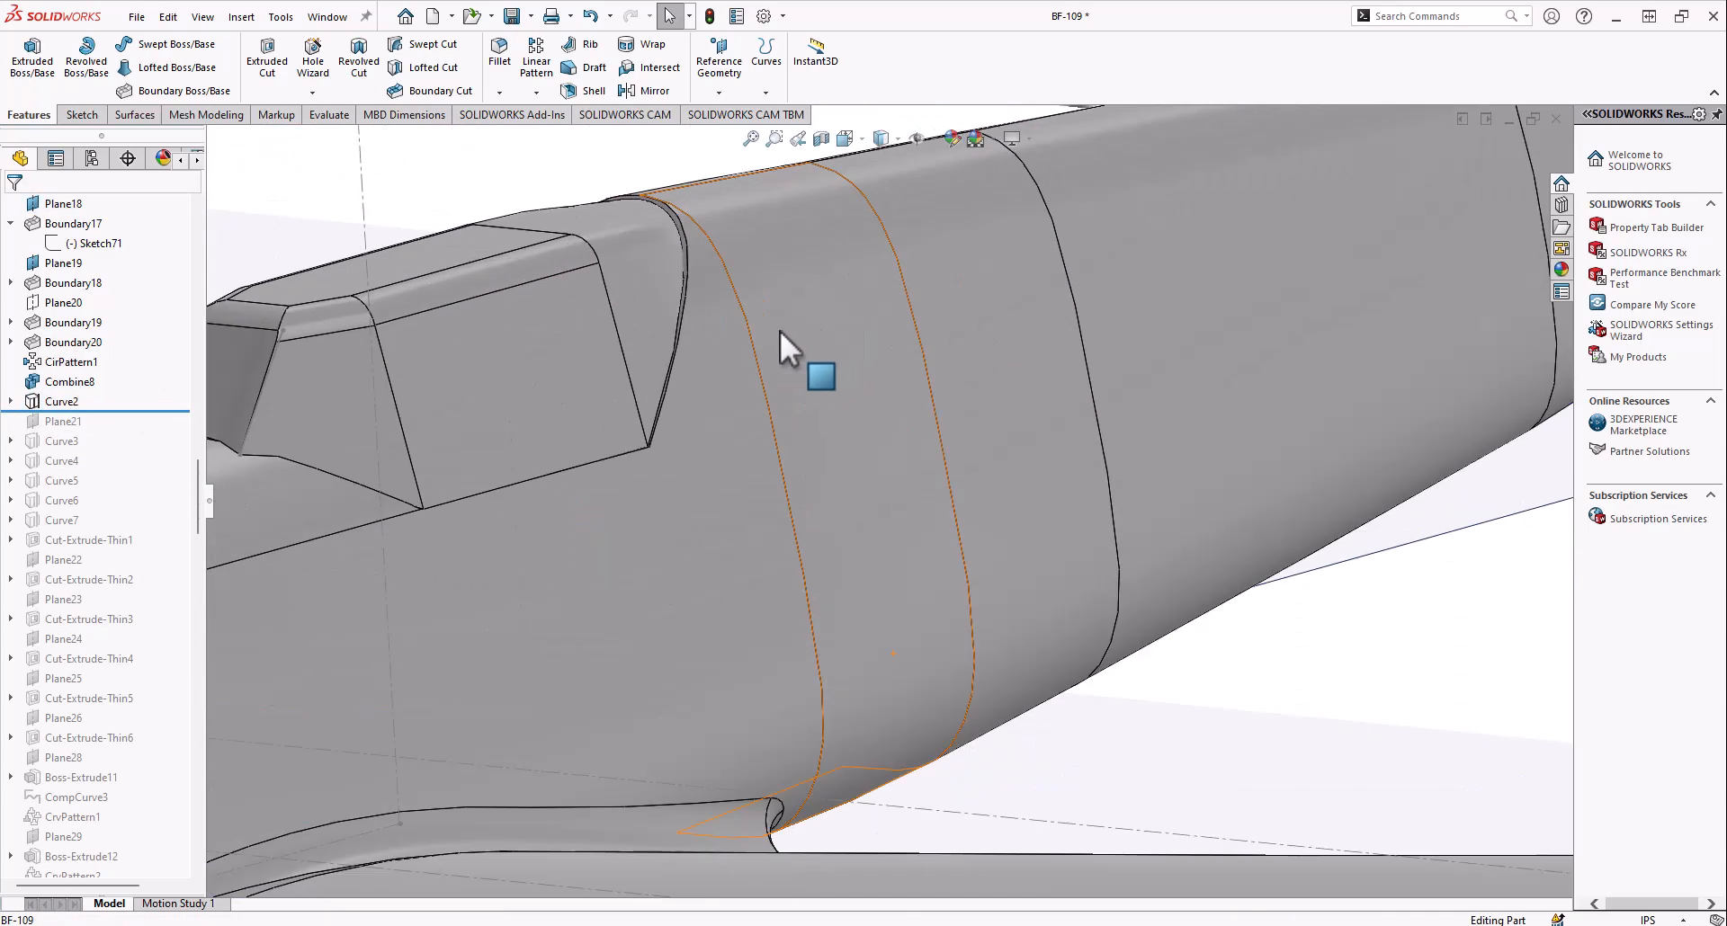
{"action": "scroll", "coordinate": [853, 306], "scroll_direction": "up", "scroll_amount": 5}
{"action": "middle_click_drag", "start_coordinate": [747, 391], "coordinate": [936, 494]}
{"action": "scroll", "coordinate": [1023, 479], "scroll_direction": "down", "scroll_amount": 4}
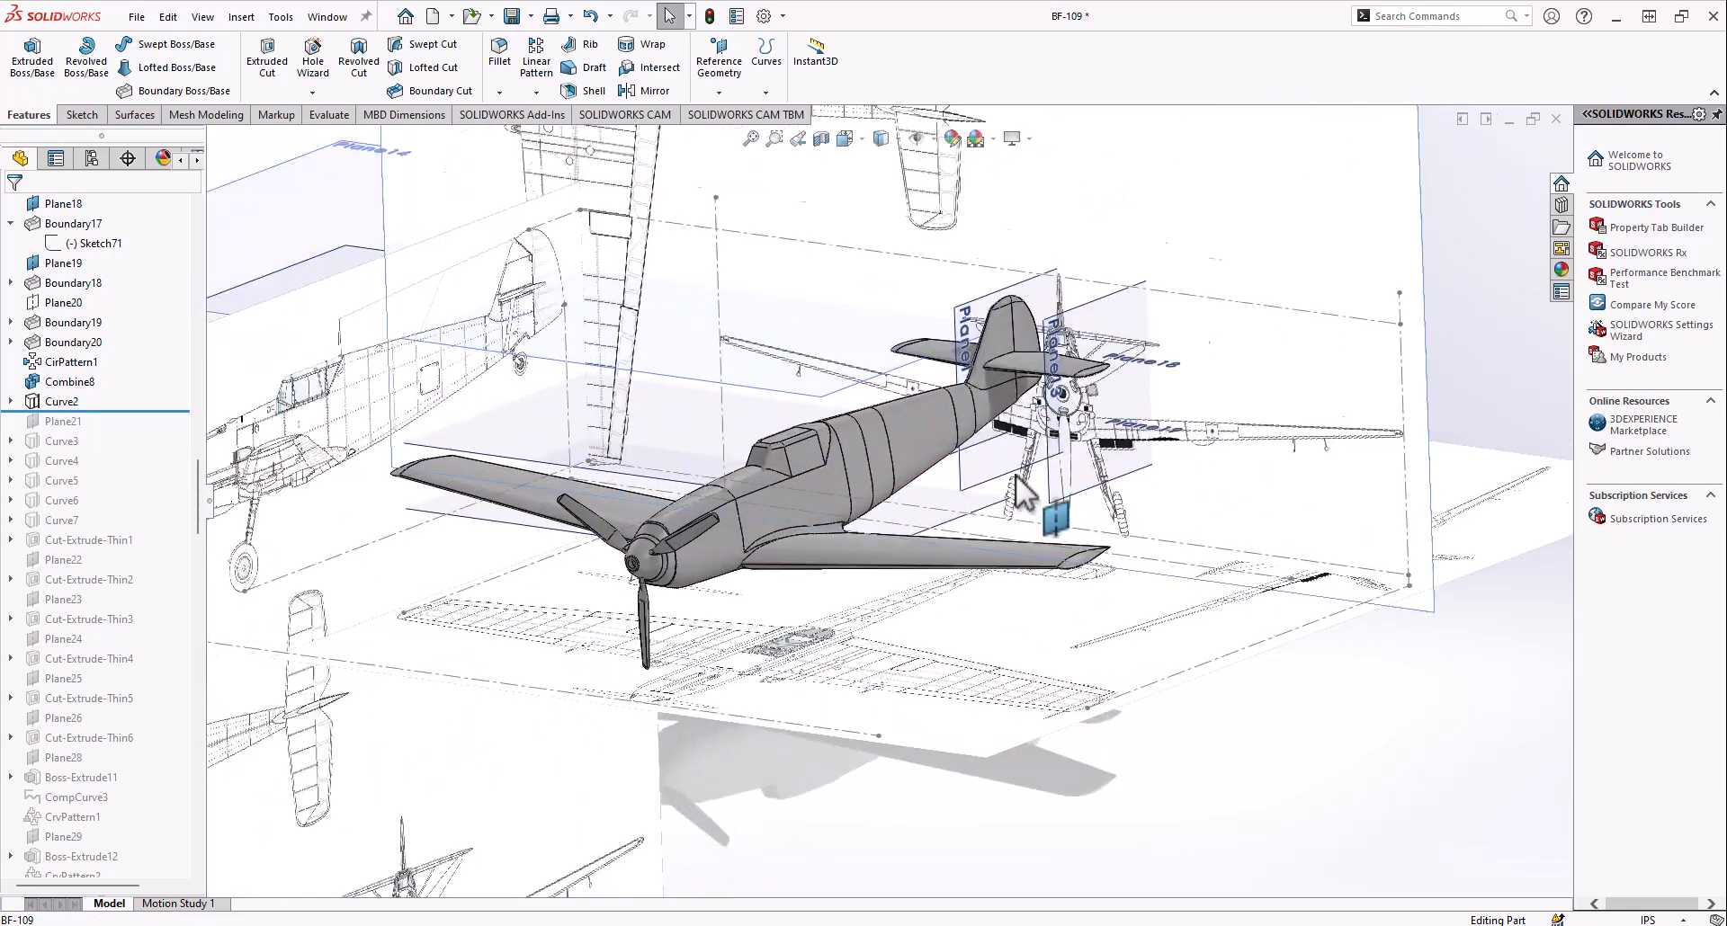
Hide Plane13 and the other upright reference plane at the tail
{"action": "right_click", "coordinate": [1053, 437]}
{"action": "right_click", "coordinate": [1050, 397]}
{"action": "right_click", "coordinate": [1048, 387]}
{"action": "left_click", "coordinate": [1115, 363]}
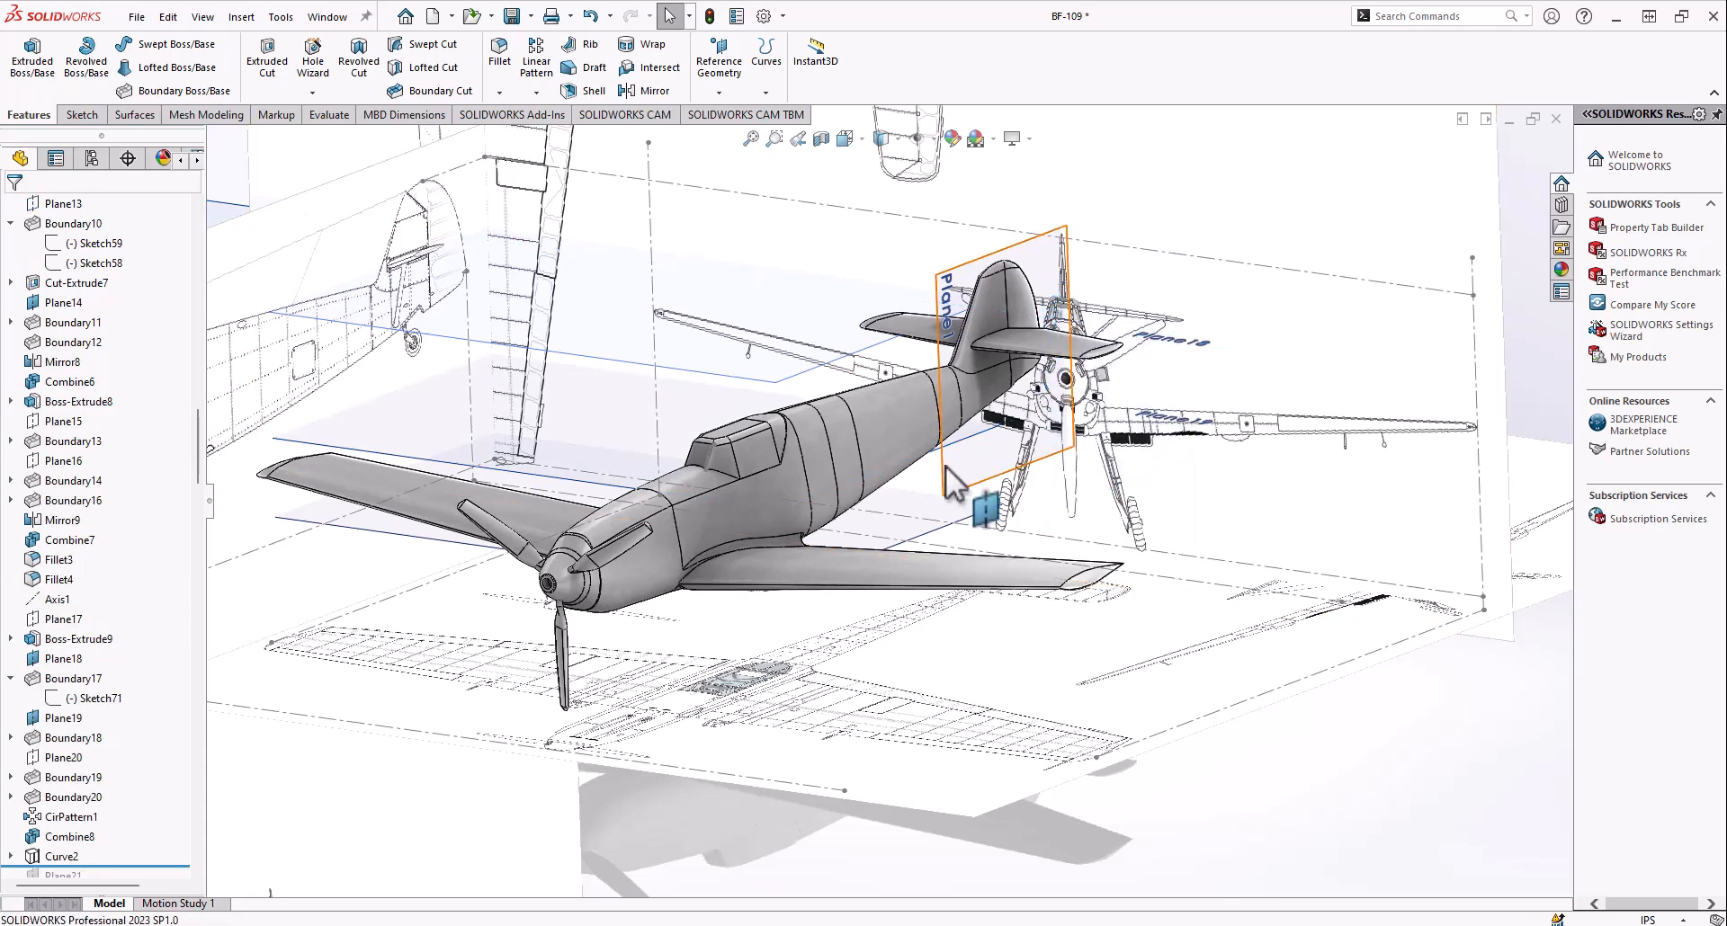
{"action": "right_click", "coordinate": [945, 461]}
{"action": "left_click", "coordinate": [1011, 440]}
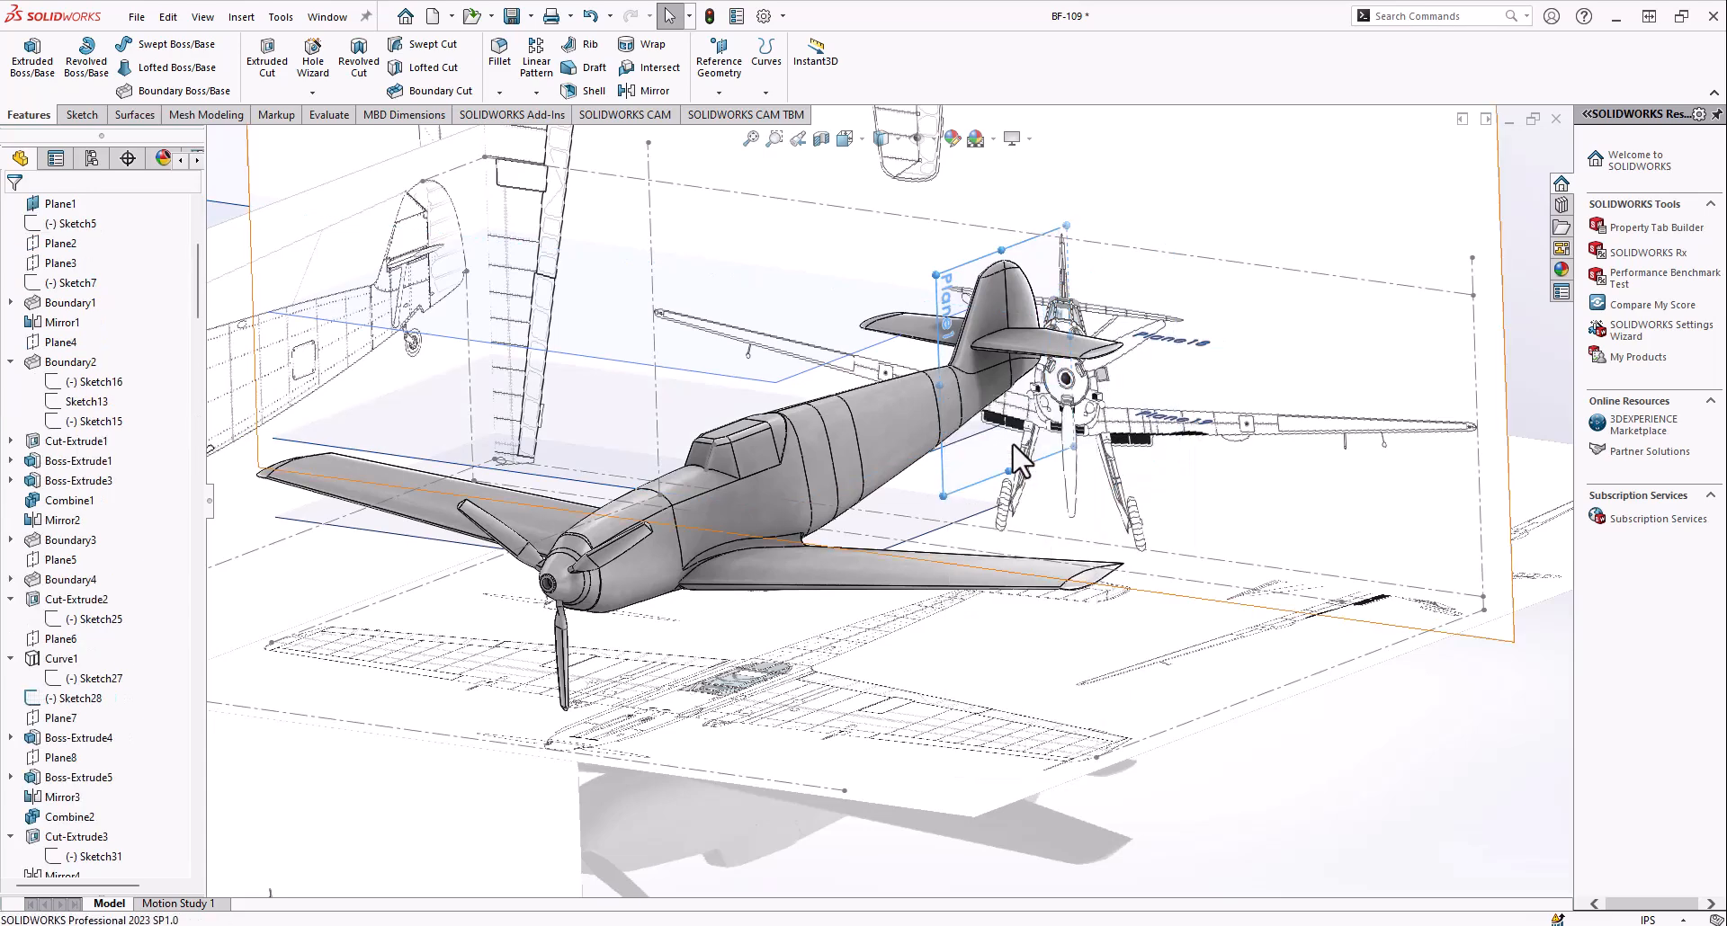
Hide the horizontal reference plane above the fuselage along with Plane18 and Plane19
{"action": "right_click", "coordinate": [698, 376]}
{"action": "left_click", "coordinate": [765, 354]}
{"action": "right_click", "coordinate": [589, 491]}
{"action": "left_click", "coordinate": [651, 462]}
{"action": "right_click", "coordinate": [435, 544]}
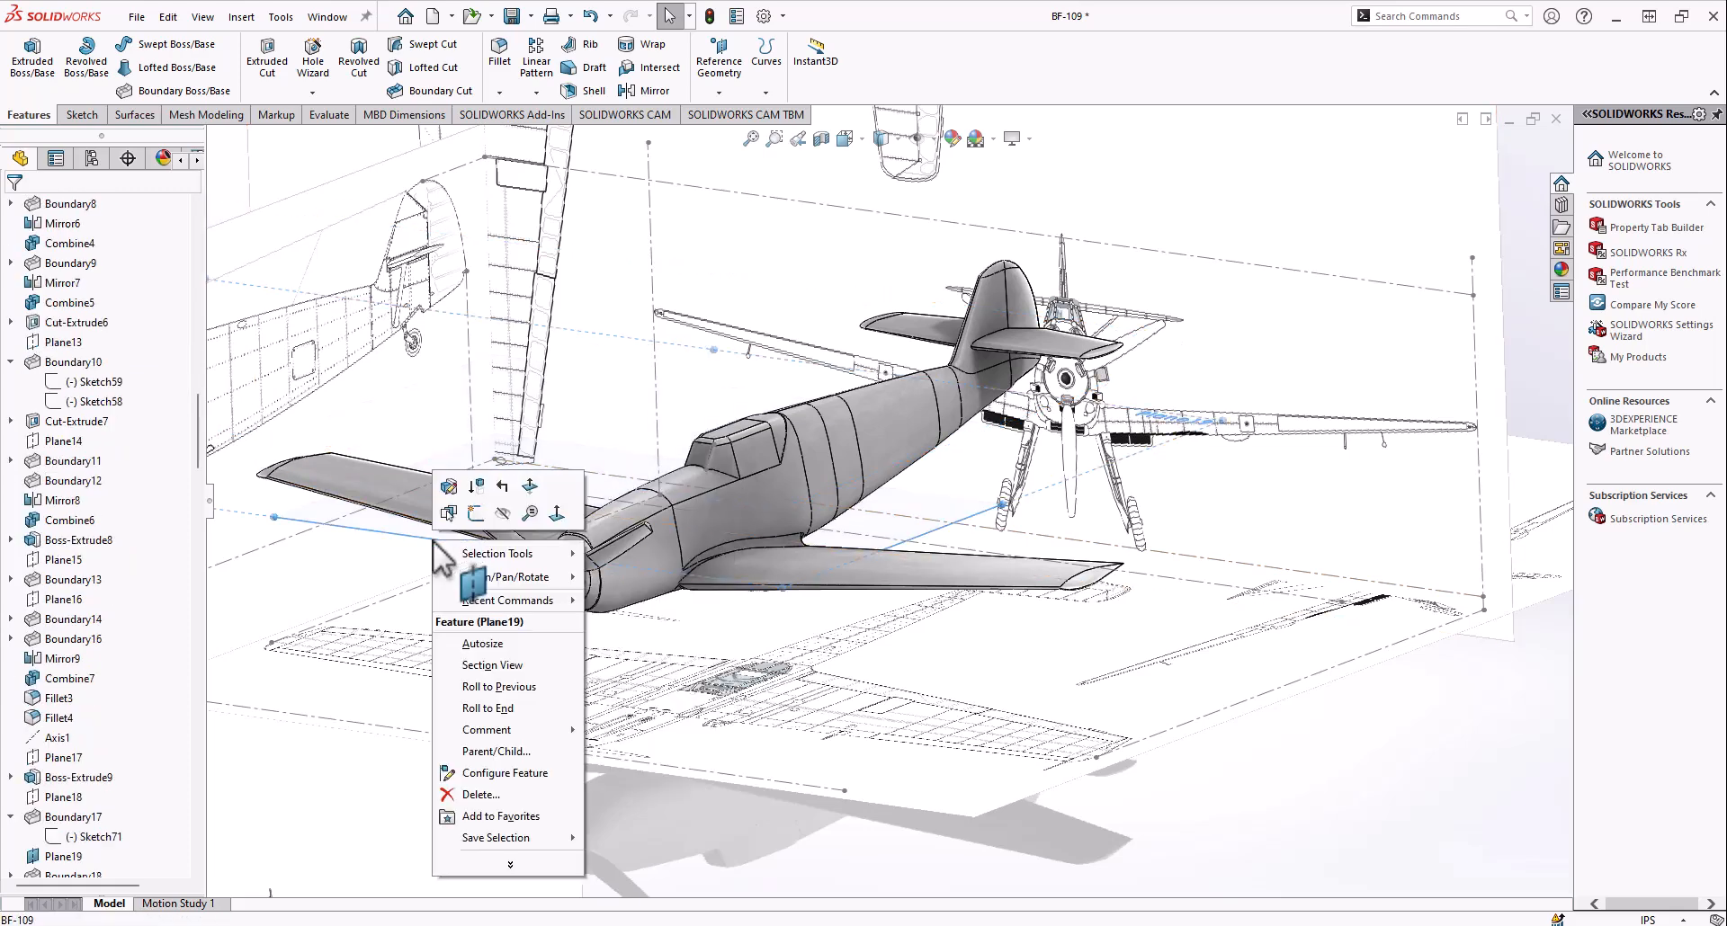
{"action": "left_click", "coordinate": [503, 513]}
{"action": "scroll", "coordinate": [681, 507], "scroll_direction": "up", "scroll_amount": 4}
{"action": "scroll", "coordinate": [814, 502], "scroll_direction": "down", "scroll_amount": 5}
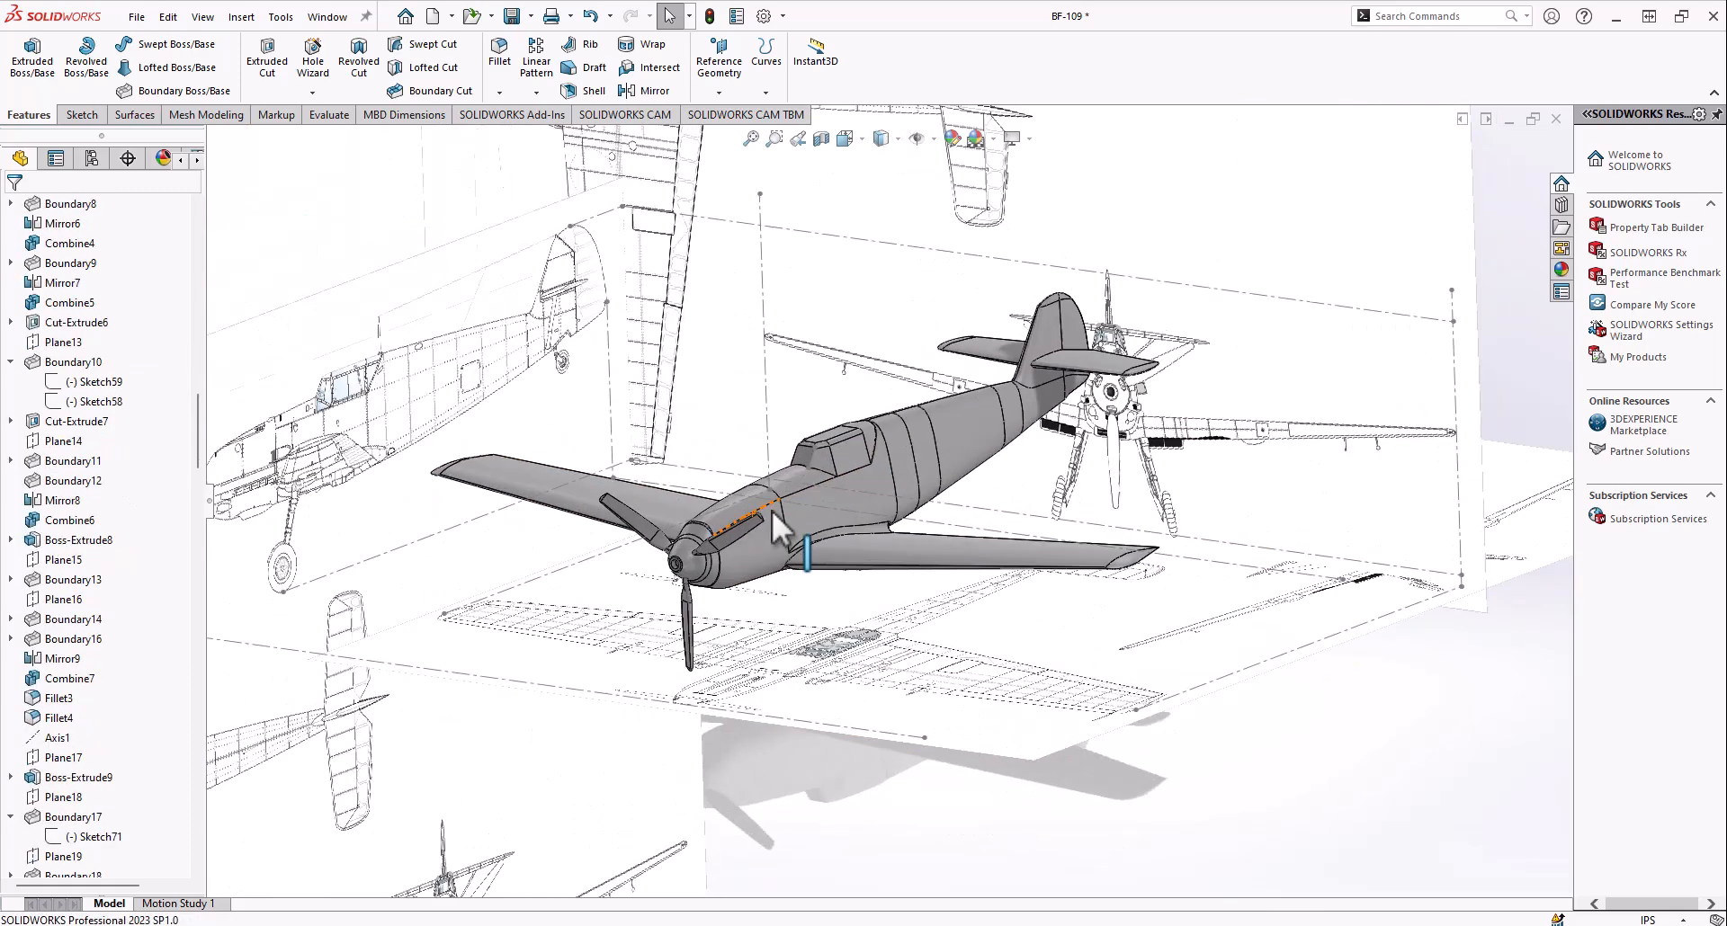